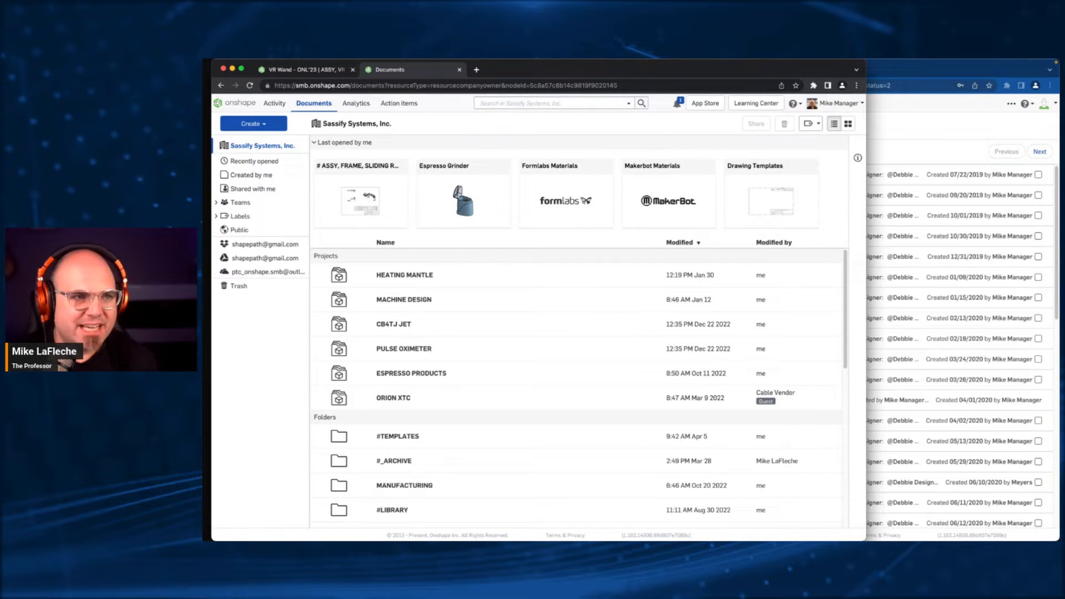
- Widen the front browser window across the screen and sign out of the current Onshape account
{"action": "left_click", "coordinate": [881, 115]}
{"action": "left_click", "coordinate": [624, 123]}
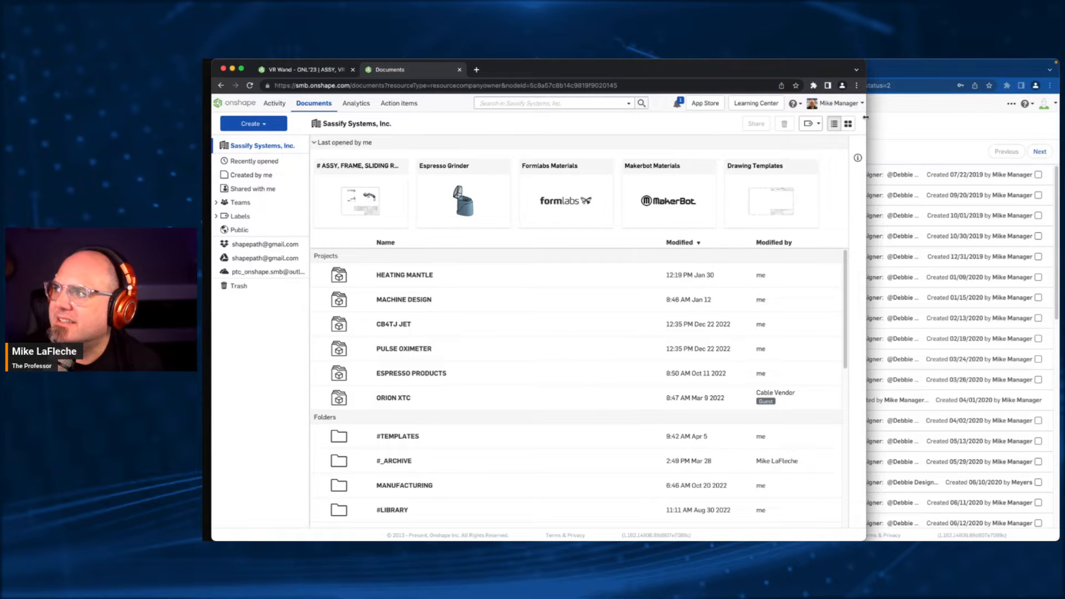
{"action": "left_click_drag", "start_coordinate": [866, 121], "coordinate": [1059, 119]}
{"action": "left_click", "coordinate": [1031, 104]}
{"action": "left_click", "coordinate": [1025, 176]}
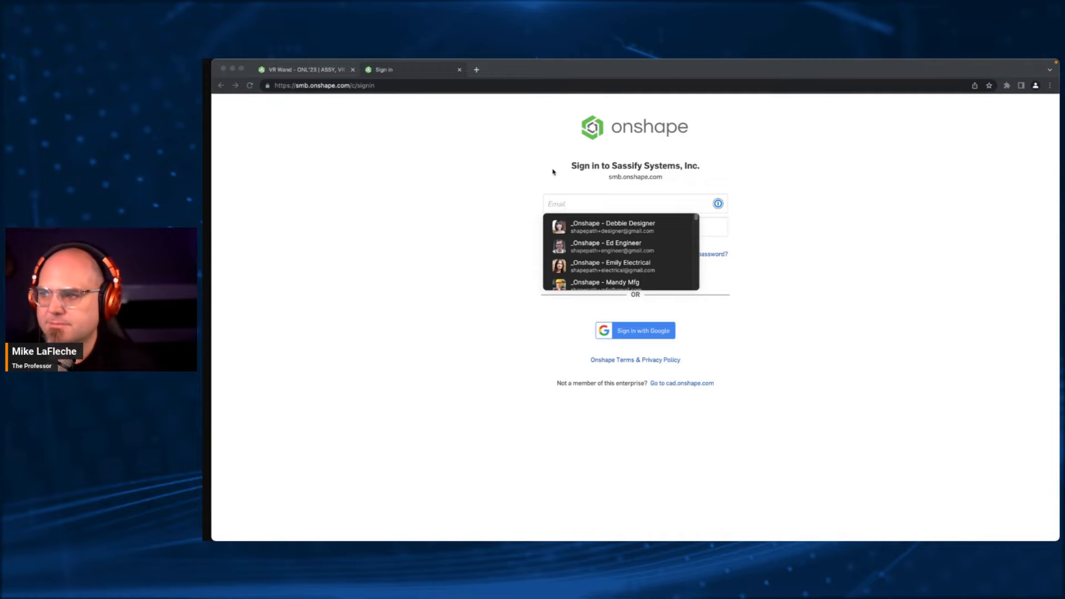
- Sign in to Sassify Systems, Inc. using the manager account's saved e-mail and password
{"action": "left_click", "coordinate": [516, 176]}
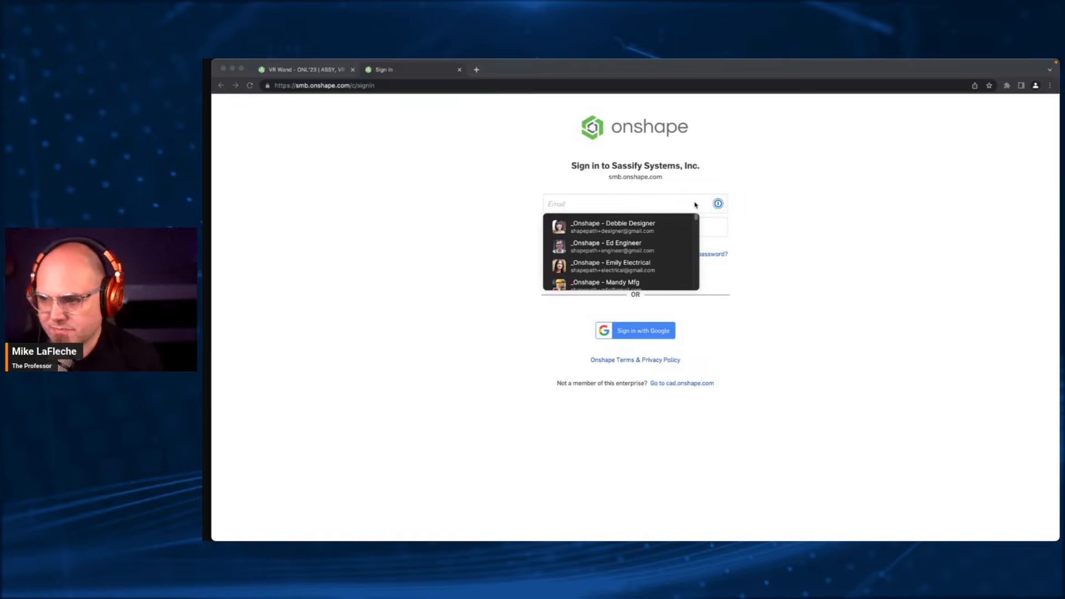
{"action": "left_click", "coordinate": [621, 203]}
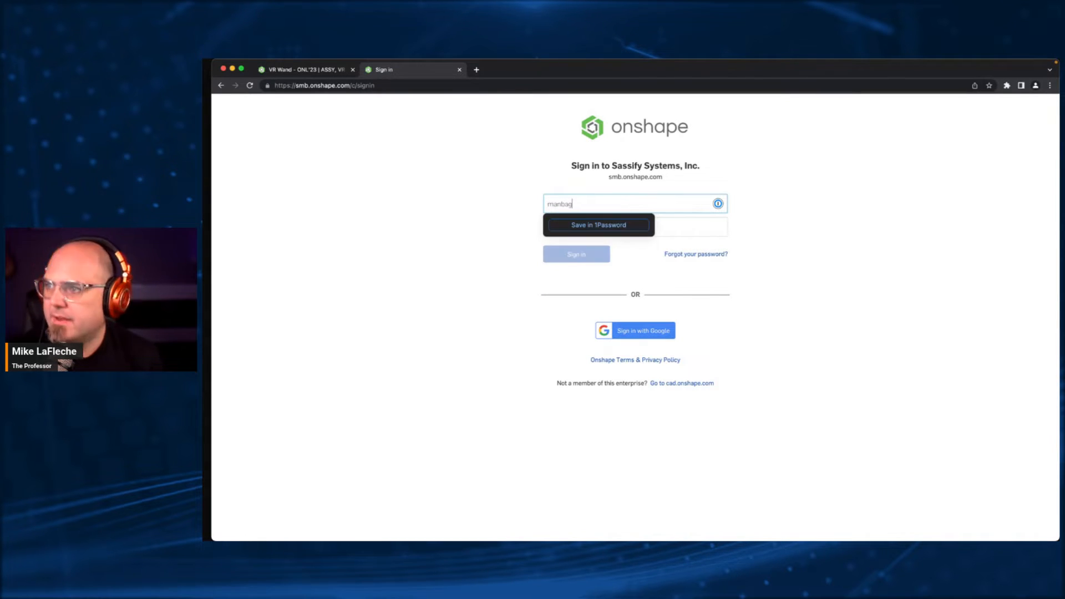
{"action": "key", "text": "super+a"}
{"action": "type", "text": "ma"}
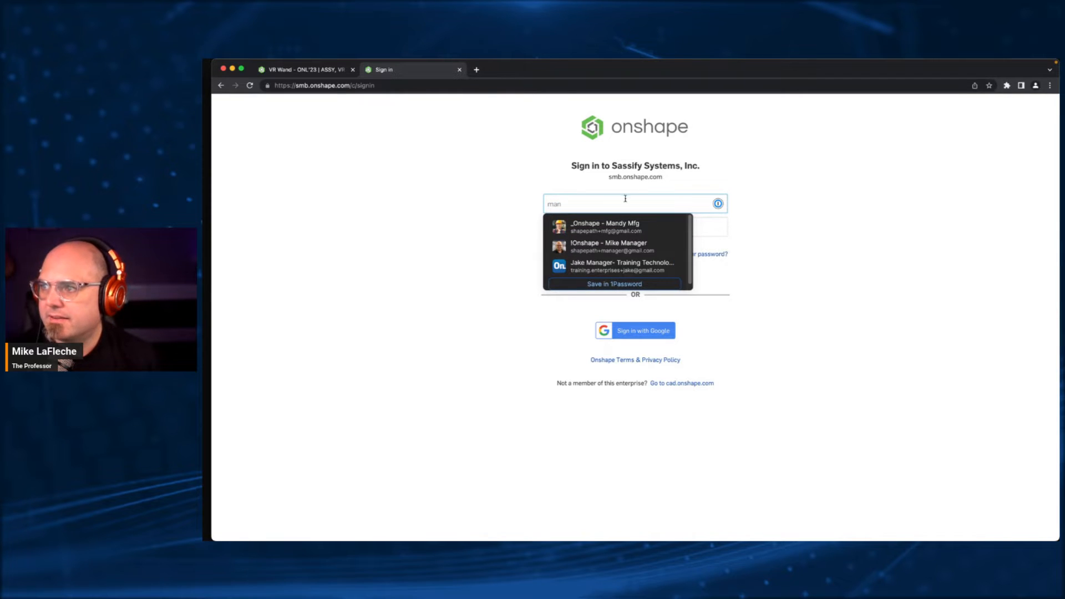
{"action": "left_click", "coordinate": [627, 248]}
{"action": "left_click", "coordinate": [577, 255]}
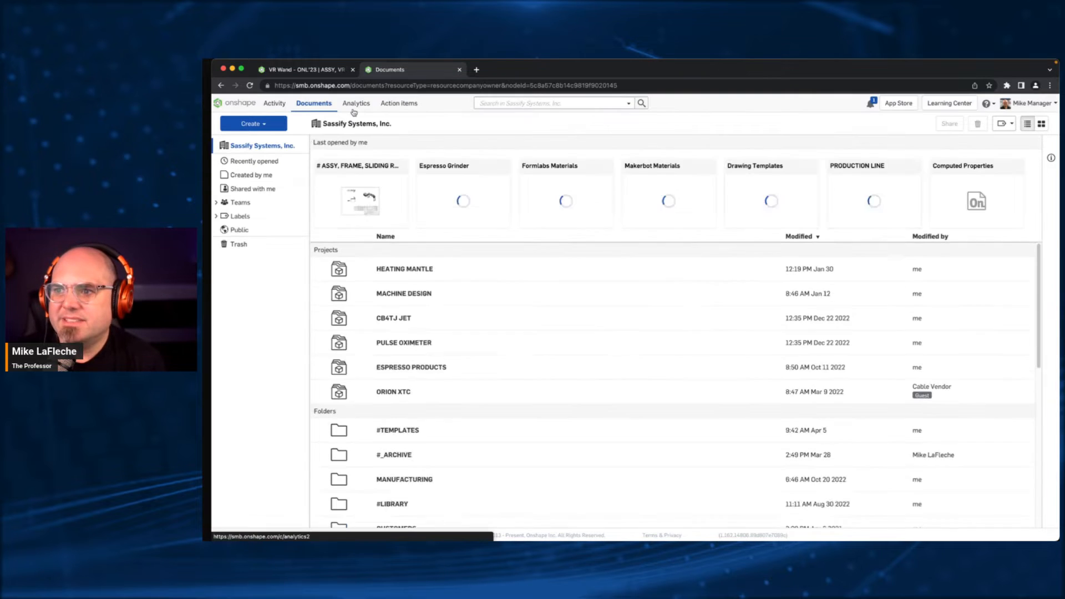
- Look through the company's projects, folders and documents, and show the types of item that can be created
{"action": "scroll", "coordinate": [483, 385], "scroll_direction": "down", "scroll_amount": 2}
{"action": "scroll", "coordinate": [483, 382], "scroll_direction": "up", "scroll_amount": 2}
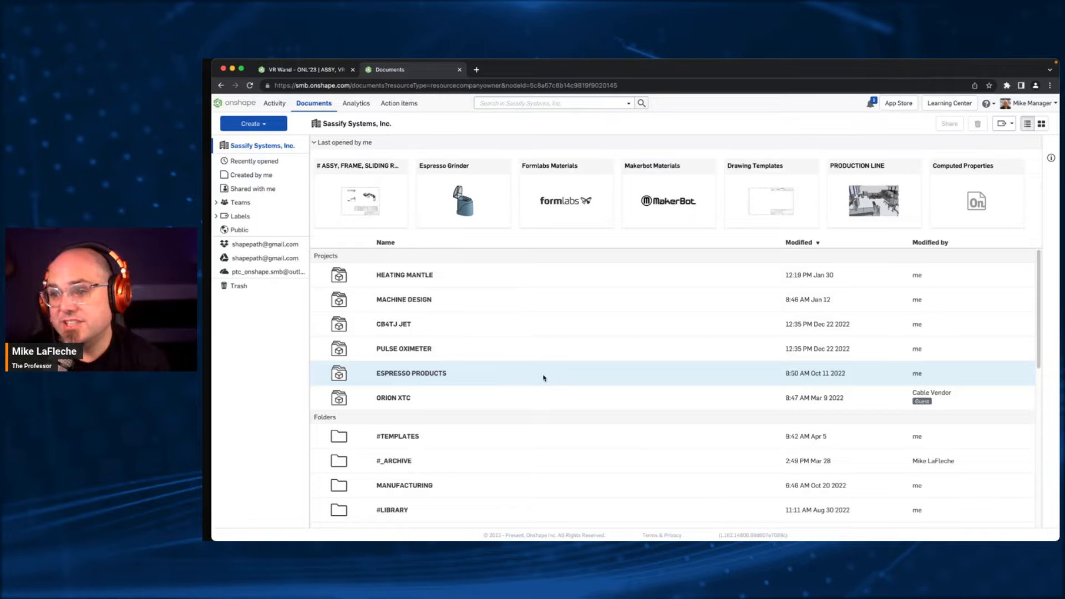
{"action": "scroll", "coordinate": [543, 378], "scroll_direction": "down", "scroll_amount": 10}
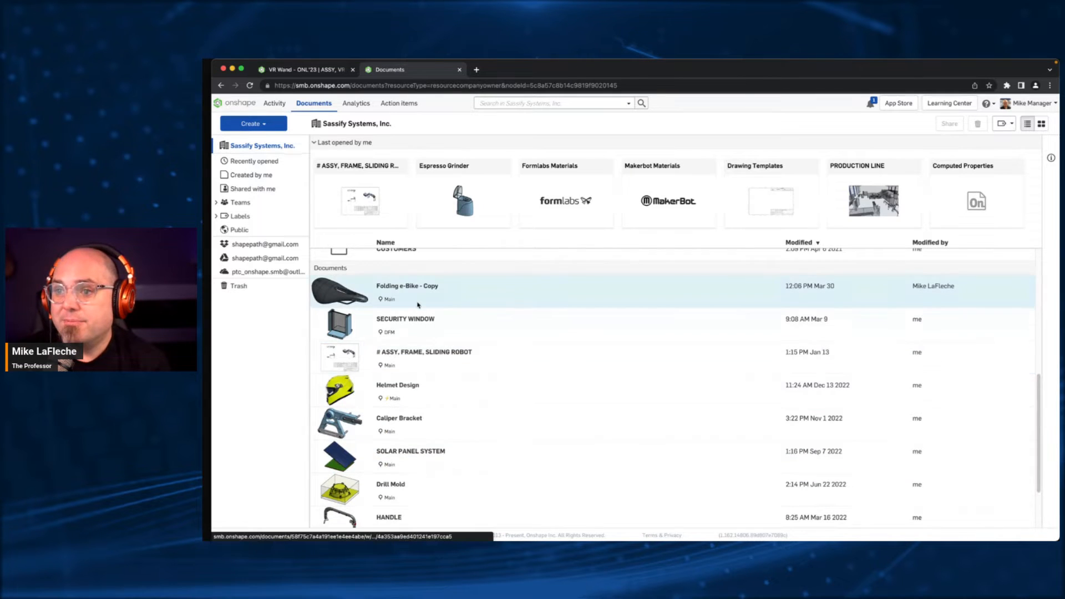
{"action": "scroll", "coordinate": [418, 305], "scroll_direction": "up", "scroll_amount": 5}
{"action": "left_click", "coordinate": [252, 124]}
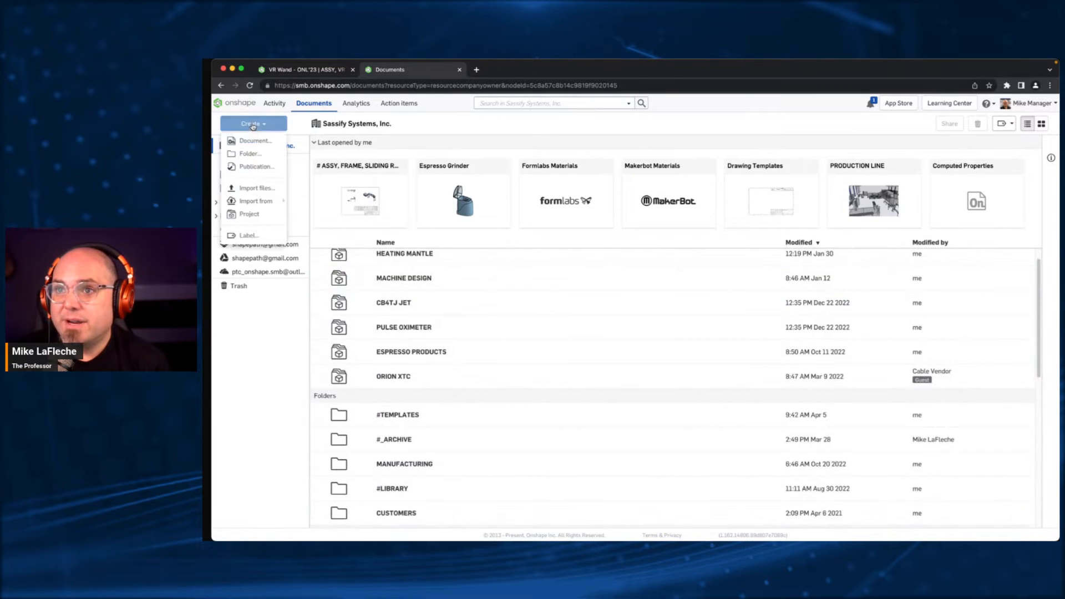
- Switch to the VR Wand - ONL'23 document and inspect the ASSY, VR WAND assembly from several angles
{"action": "left_click", "coordinate": [326, 75]}
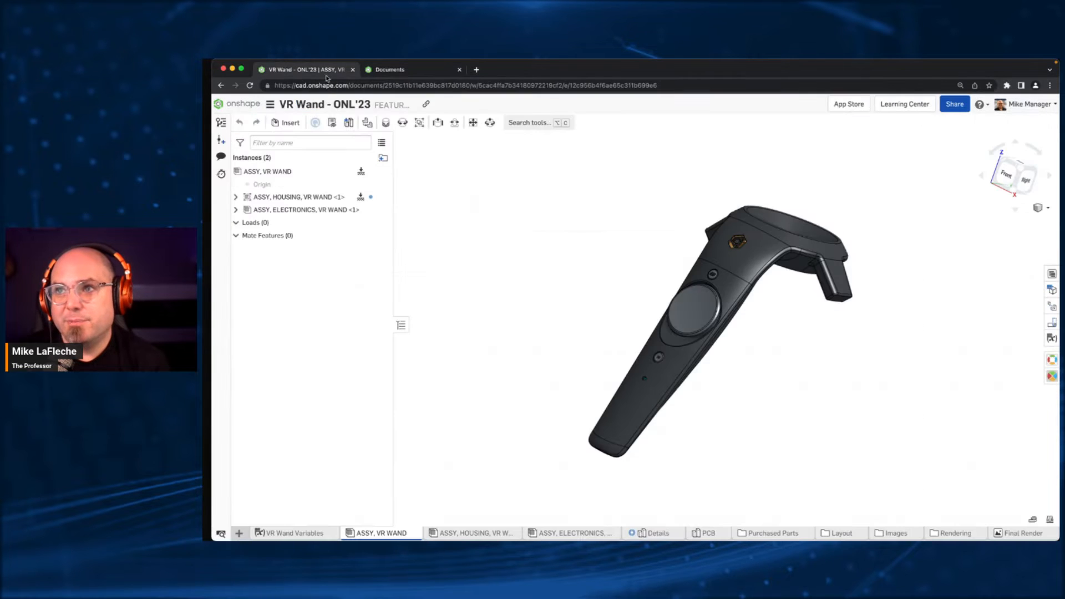
{"action": "mouse_move", "coordinate": [563, 287]}
{"action": "right_mouse_down"}
{"action": "mouse_move", "coordinate": [529, 247]}
{"action": "mouse_move", "coordinate": [554, 296]}
{"action": "right_mouse_up"}
{"action": "scroll", "coordinate": [709, 334], "scroll_direction": "up", "scroll_amount": 5}
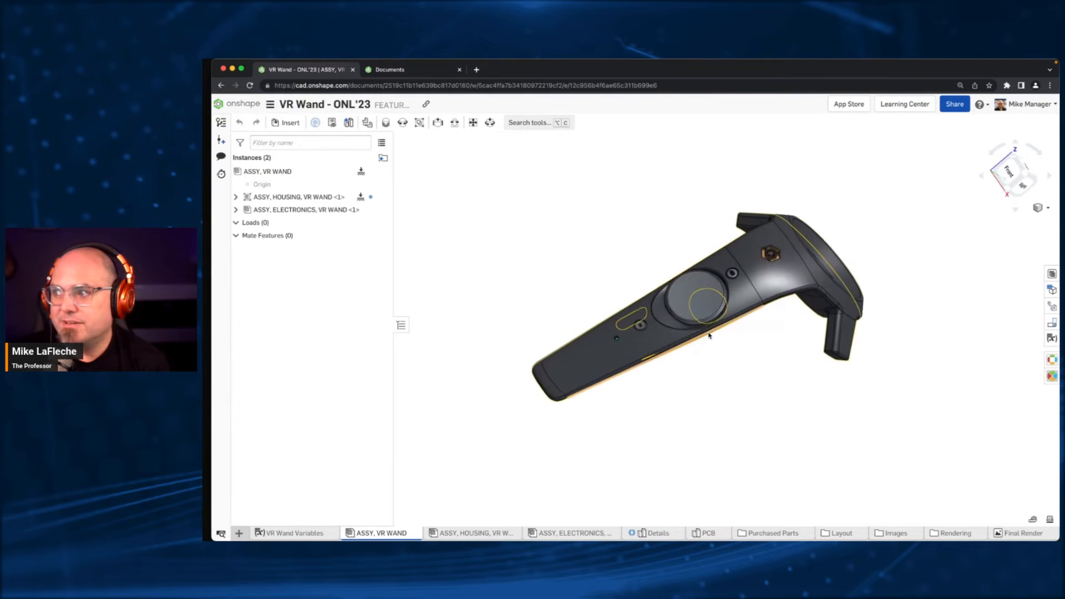
{"action": "mouse_move", "coordinate": [765, 392]}
{"action": "right_mouse_down"}
{"action": "mouse_move", "coordinate": [765, 366]}
{"action": "mouse_move", "coordinate": [786, 376]}
{"action": "mouse_move", "coordinate": [756, 382]}
{"action": "mouse_move", "coordinate": [758, 391]}
{"action": "right_mouse_up"}
{"action": "key", "text": "f"}
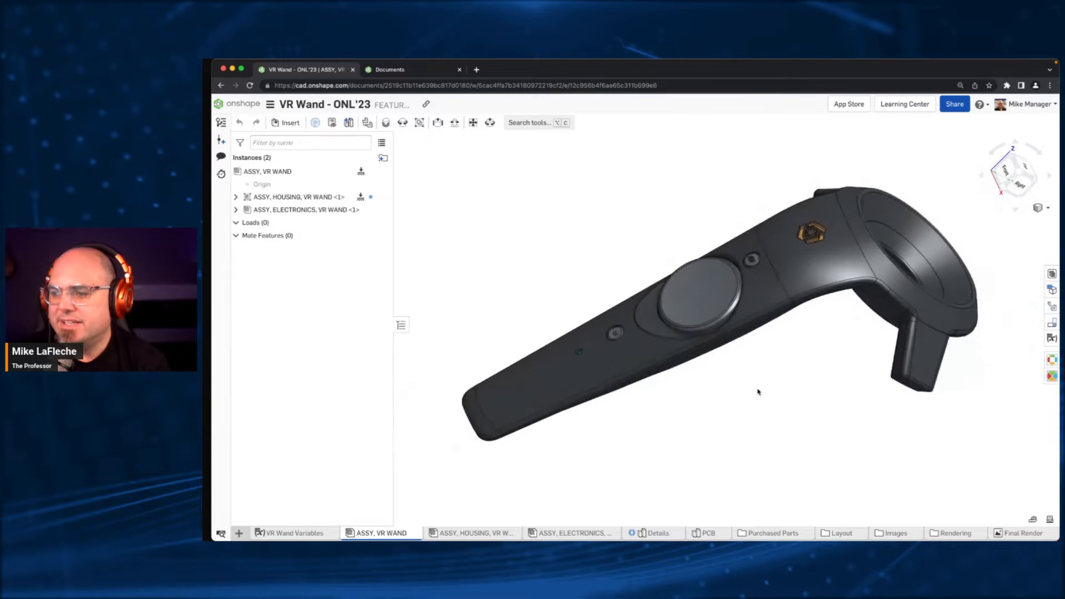
- Open the Details part studio and examine the wand model from the front and side
{"action": "left_click", "coordinate": [659, 532]}
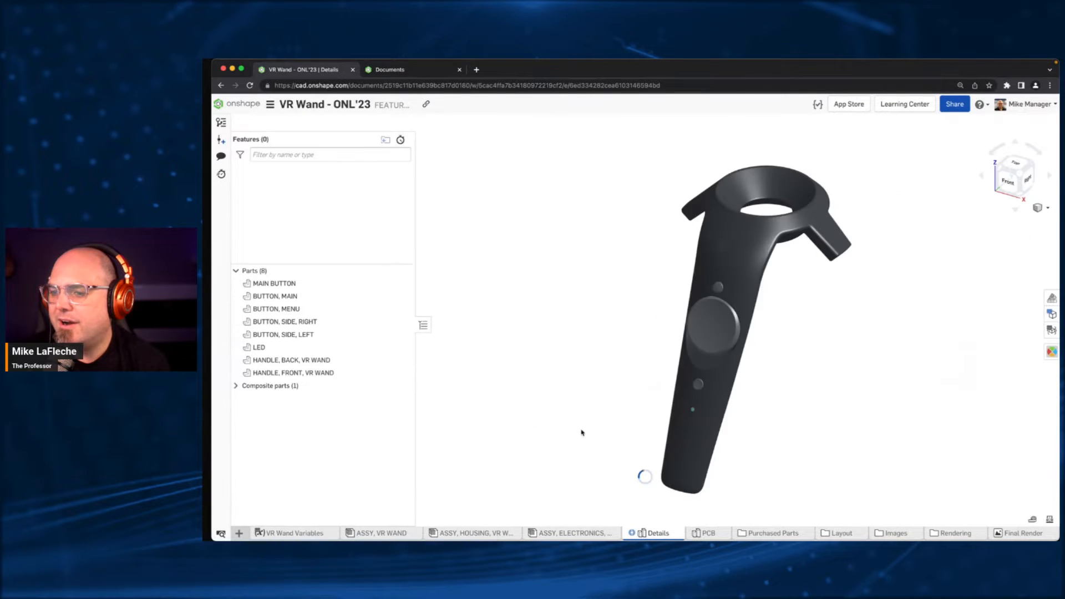
{"action": "mouse_move", "coordinate": [730, 331]}
{"action": "right_mouse_down"}
{"action": "mouse_move", "coordinate": [742, 274]}
{"action": "mouse_move", "coordinate": [734, 317]}
{"action": "right_mouse_up"}
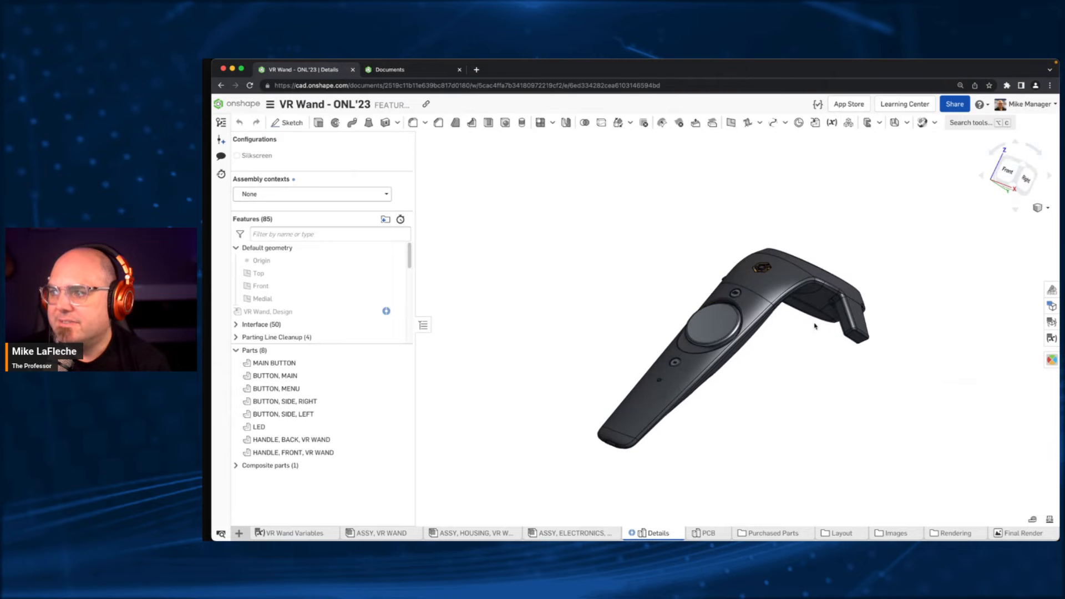
{"action": "right_click_drag", "start_coordinate": [858, 355], "coordinate": [750, 451]}
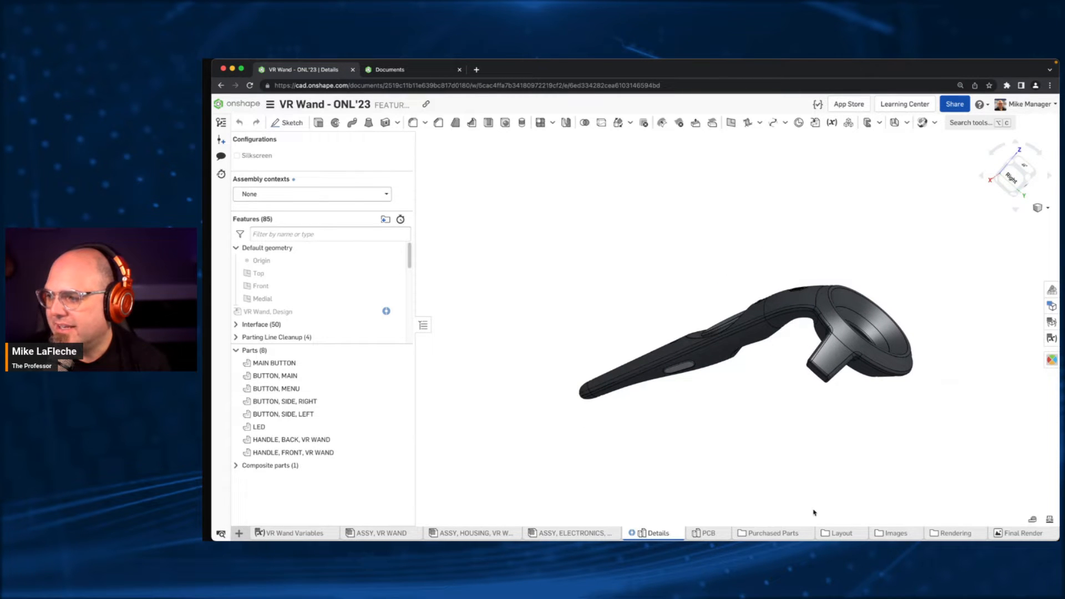
- Open the DEV part studio in the Layout folder, inspect the wand surfaces and expand the Ring feature folder
{"action": "left_click", "coordinate": [843, 532]}
{"action": "left_click", "coordinate": [337, 533]}
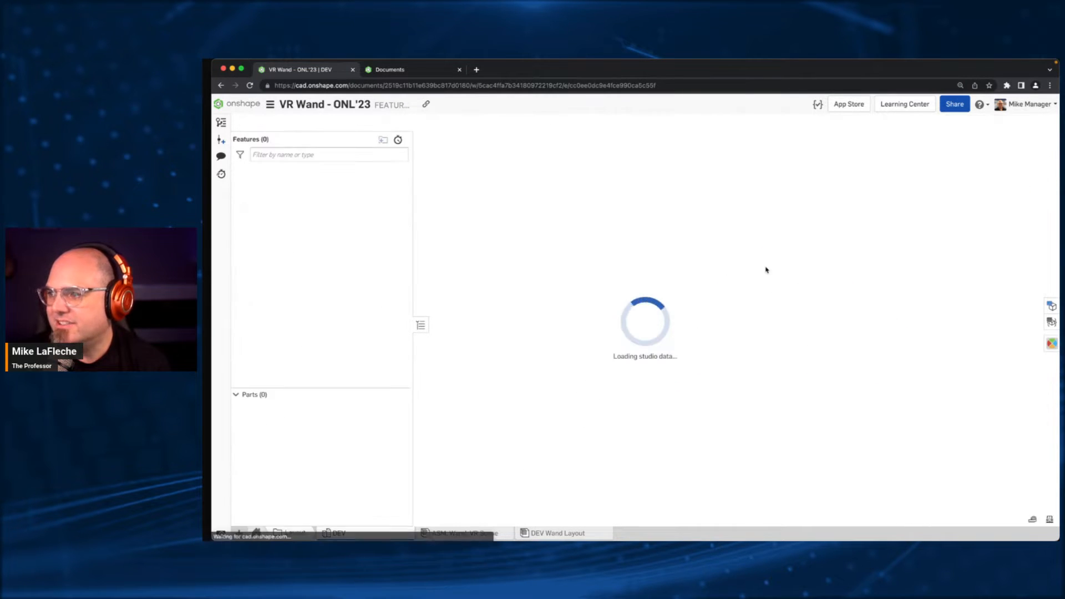
{"action": "mouse_move", "coordinate": [667, 227]}
{"action": "right_mouse_down"}
{"action": "mouse_move", "coordinate": [669, 243]}
{"action": "mouse_move", "coordinate": [656, 236]}
{"action": "right_mouse_up"}
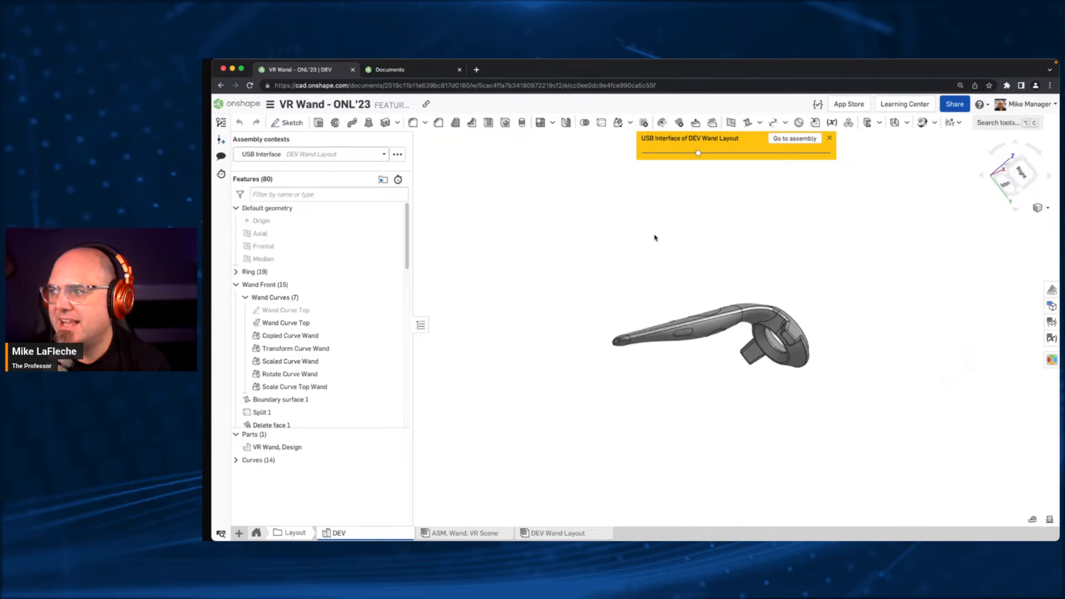
{"action": "scroll", "coordinate": [656, 244], "scroll_direction": "up", "scroll_amount": 10}
{"action": "scroll", "coordinate": [710, 326], "scroll_direction": "down", "scroll_amount": 8}
{"action": "right_click_drag", "start_coordinate": [710, 326], "coordinate": [697, 290]}
{"action": "left_click", "coordinate": [237, 272]}
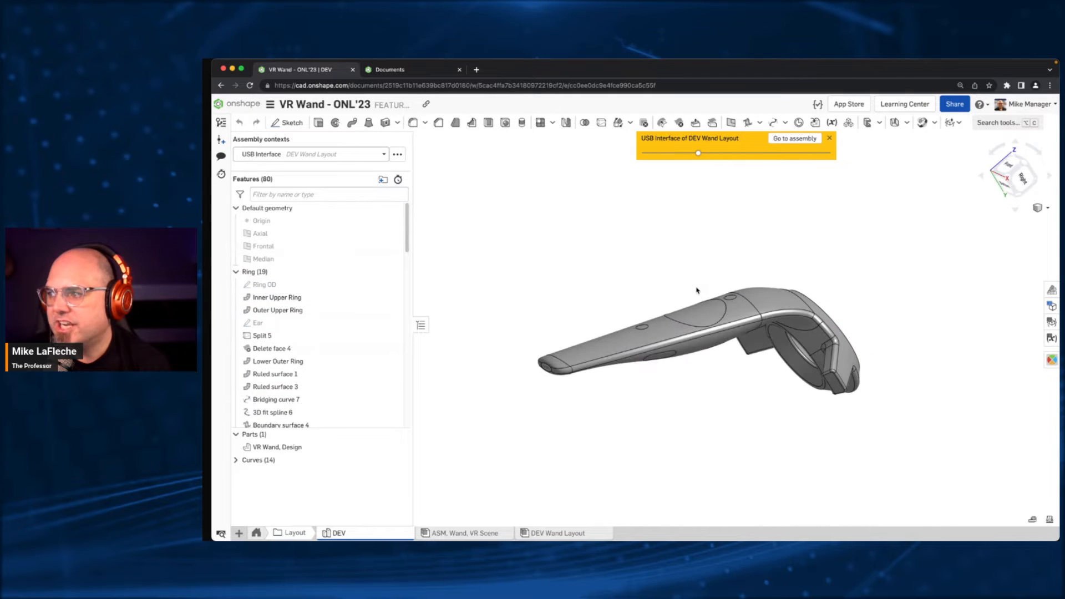
- Return to the ASSY, VR WAND assembly at the document's top level and rotate the wand
{"action": "left_click", "coordinate": [254, 535]}
{"action": "left_click", "coordinate": [382, 533]}
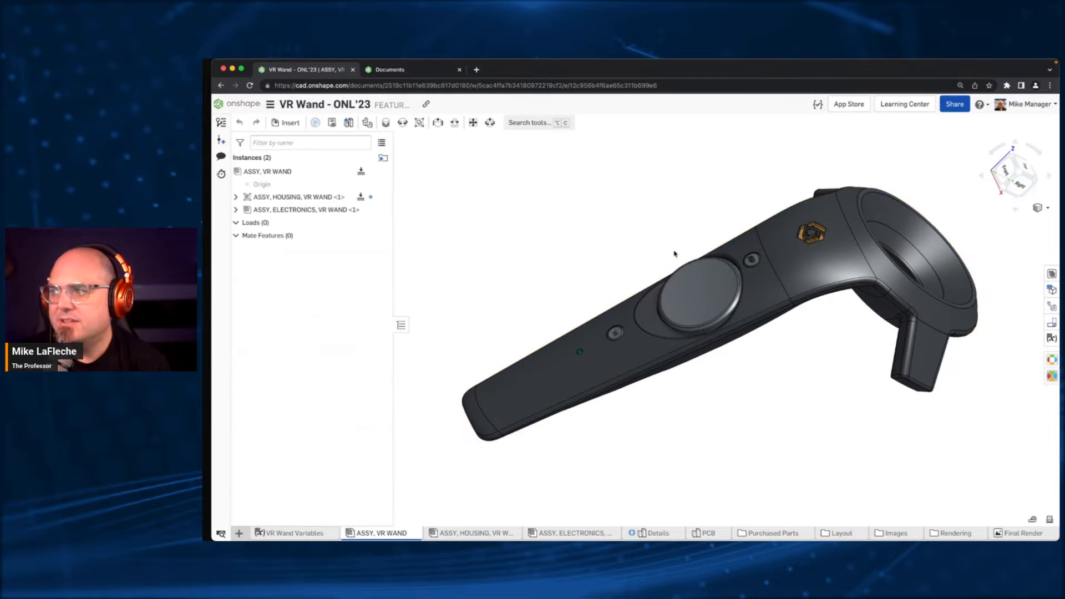
{"action": "right_click_drag", "start_coordinate": [646, 245], "coordinate": [659, 206]}
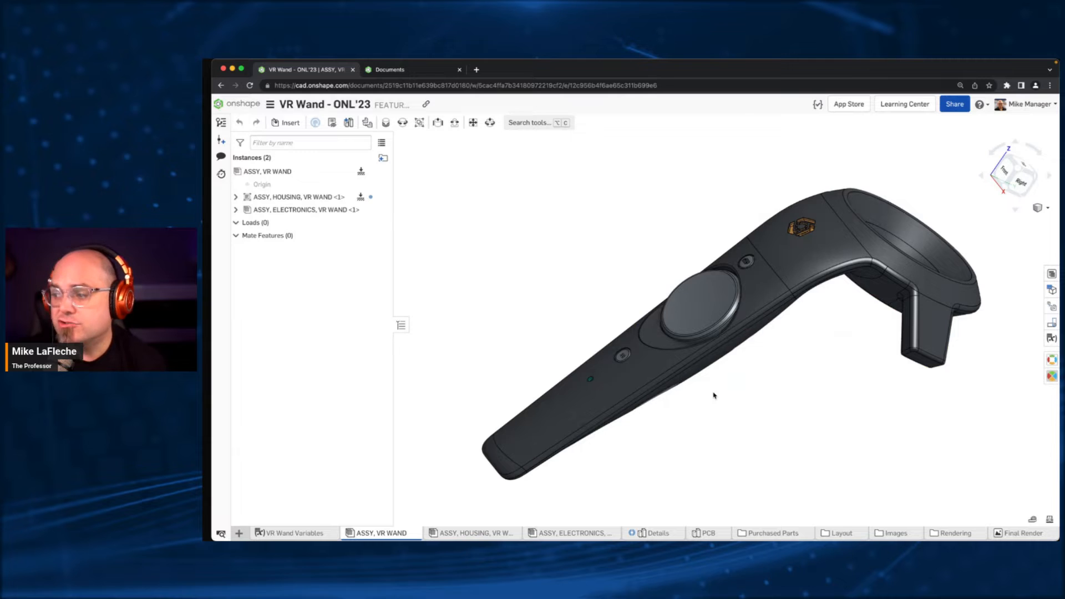
- Review the wand's bill of materials as Structured with the electronics assembly expanded, then close it and fit the model
{"action": "left_click", "coordinate": [1051, 274]}
{"action": "left_click", "coordinate": [822, 158]}
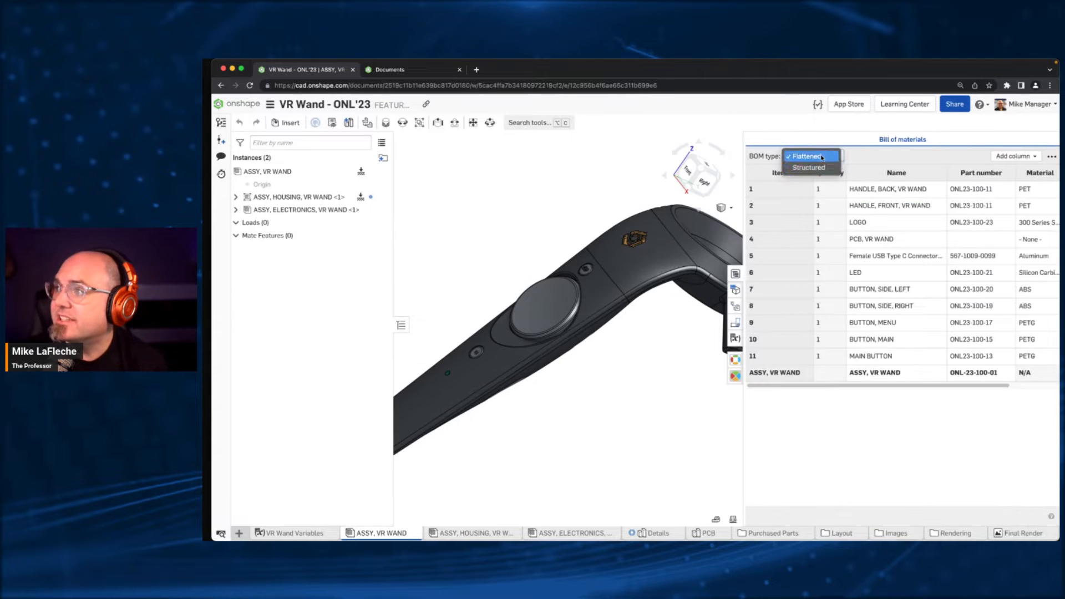
{"action": "left_click", "coordinate": [809, 167]}
{"action": "left_click_drag", "start_coordinate": [744, 225], "coordinate": [675, 225]}
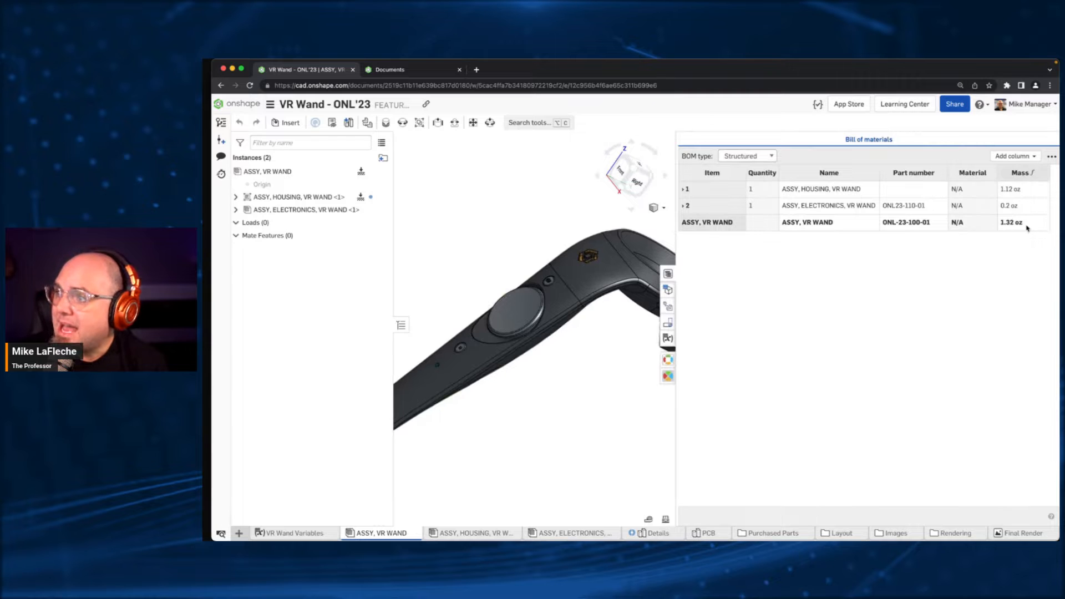
{"action": "left_click", "coordinate": [682, 207]}
{"action": "left_click", "coordinate": [497, 226]}
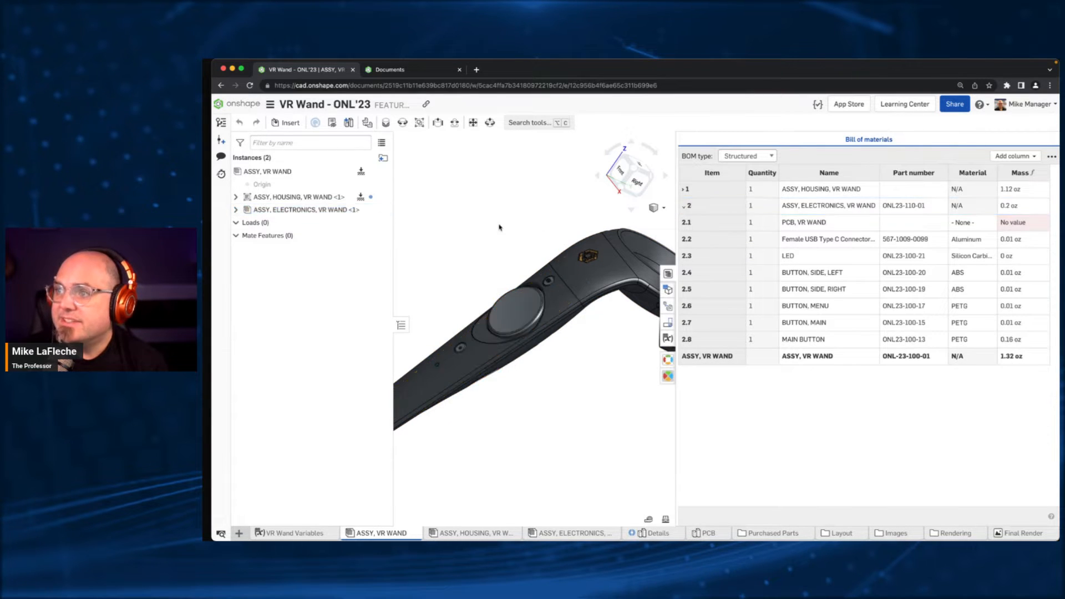
{"action": "key", "text": "f"}
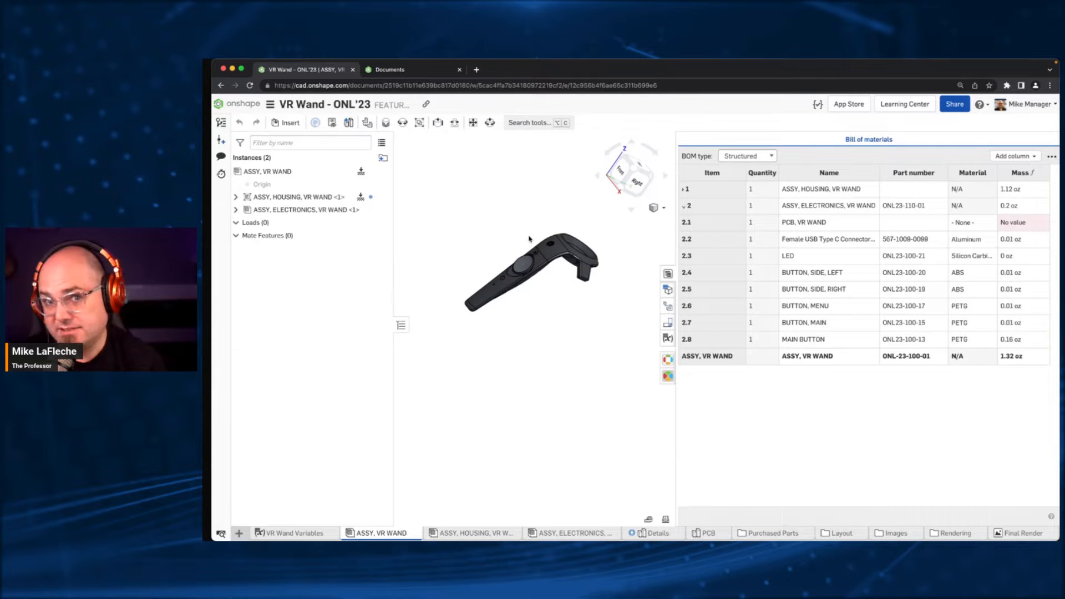
{"action": "left_click", "coordinate": [668, 273]}
{"action": "key", "text": "f"}
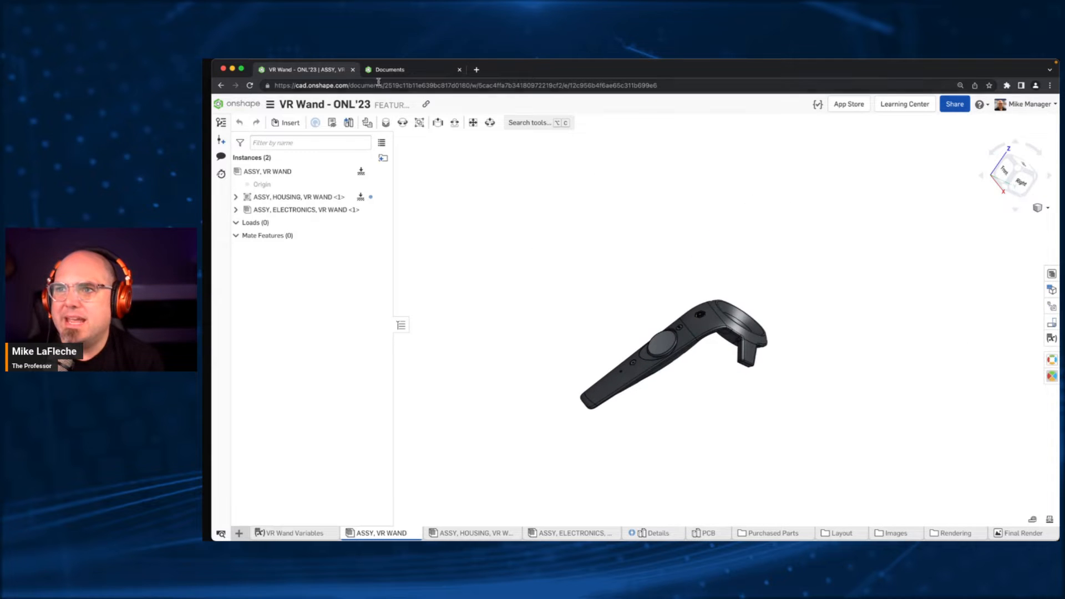
{"action": "left_click", "coordinate": [390, 70]}
{"action": "left_click", "coordinate": [452, 129]}
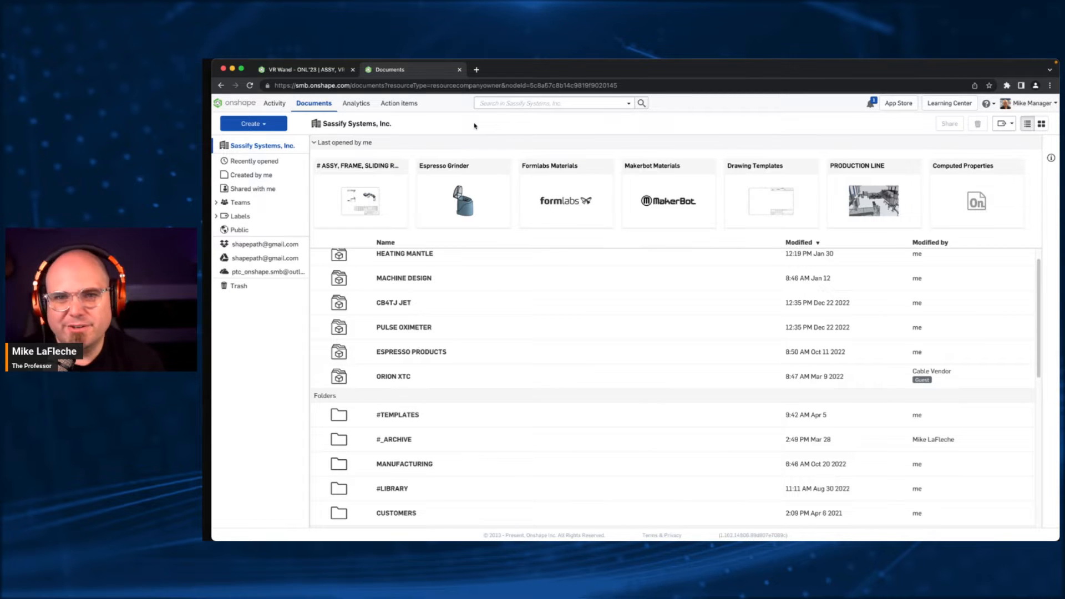
{"action": "mouse_move", "coordinate": [254, 63]}
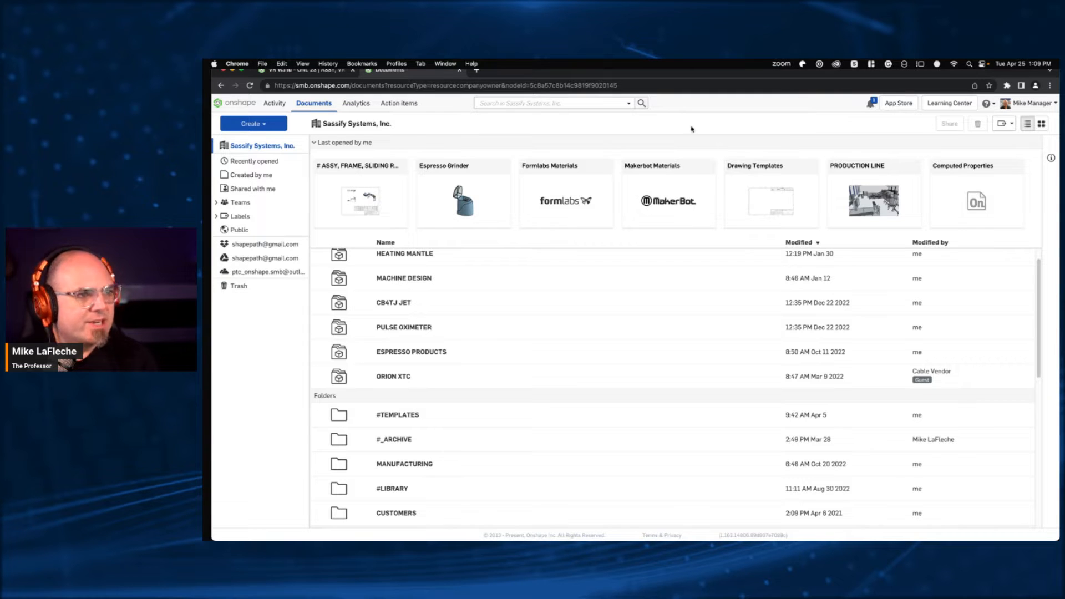
{"action": "left_click", "coordinate": [302, 71]}
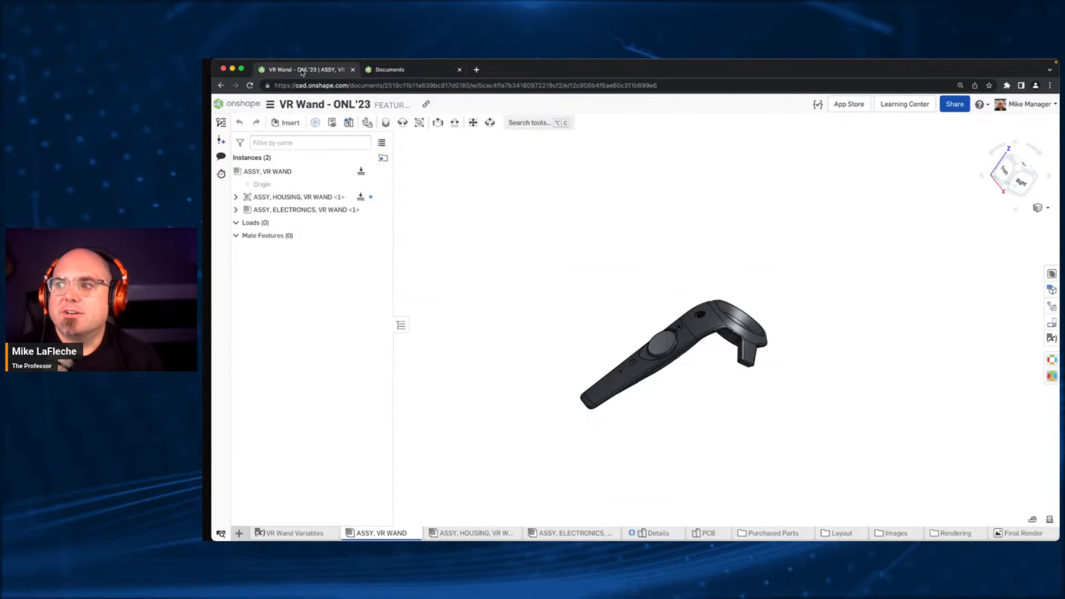
- From the company's Documents page, create a new document named Coffee Grinder
{"action": "left_click", "coordinate": [389, 68]}
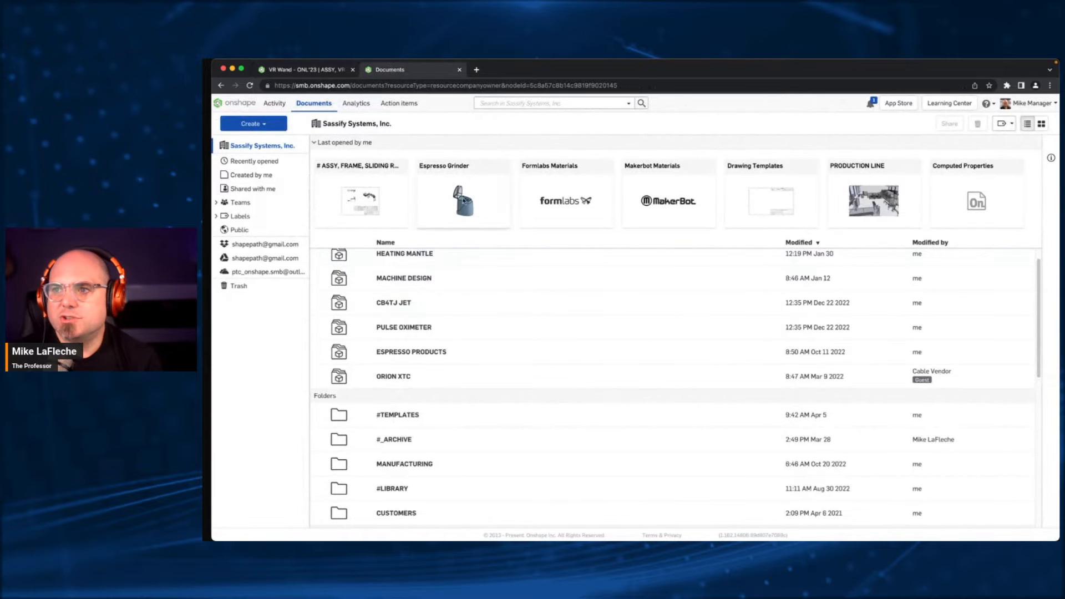
{"action": "left_click", "coordinate": [254, 123]}
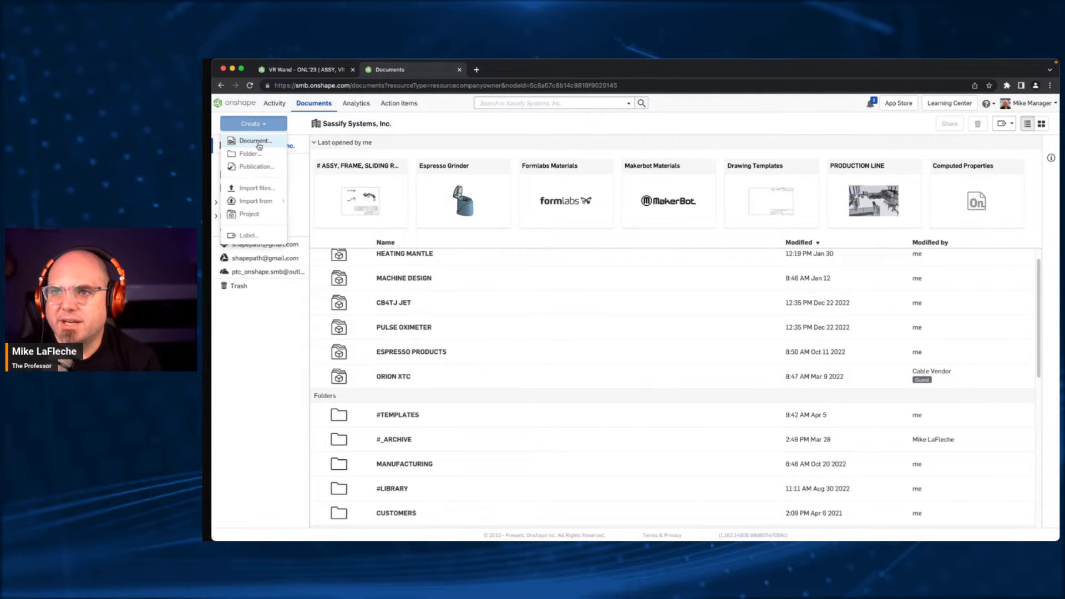
{"action": "left_click", "coordinate": [256, 141]}
{"action": "type", "text": "Coffee Grinder"}
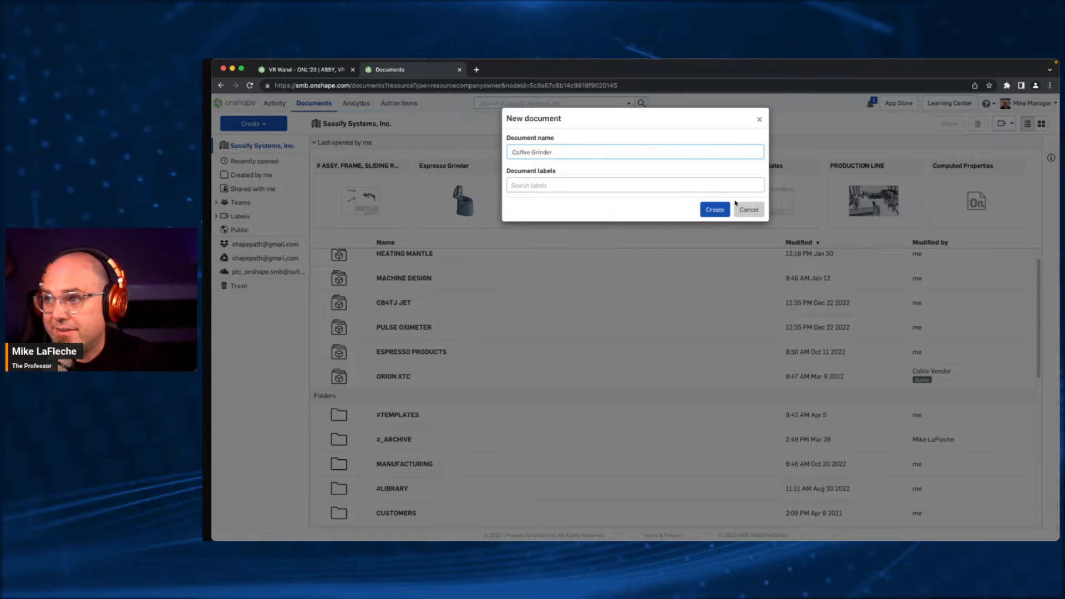
{"action": "left_click", "coordinate": [715, 209]}
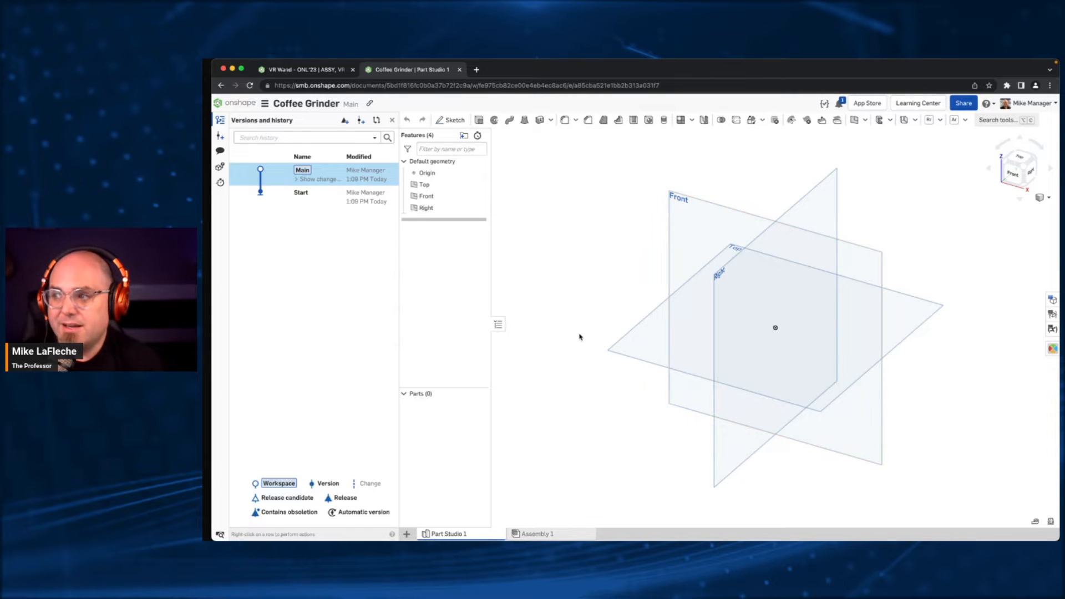
- Start a sketch on the Top plane and hide the versions and history list
{"action": "left_click", "coordinate": [628, 354]}
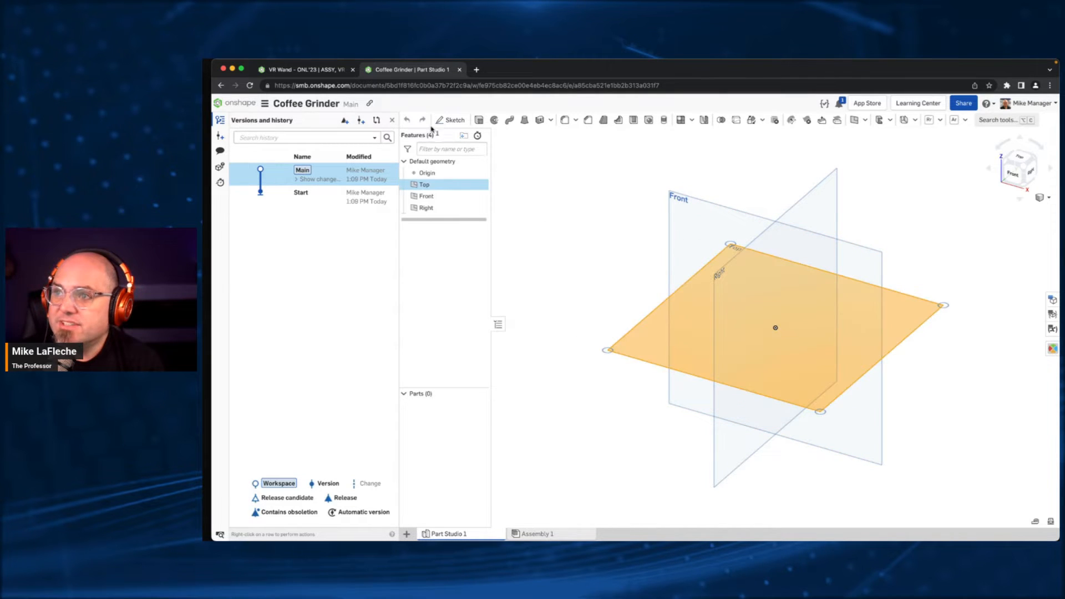
{"action": "left_click", "coordinate": [454, 120]}
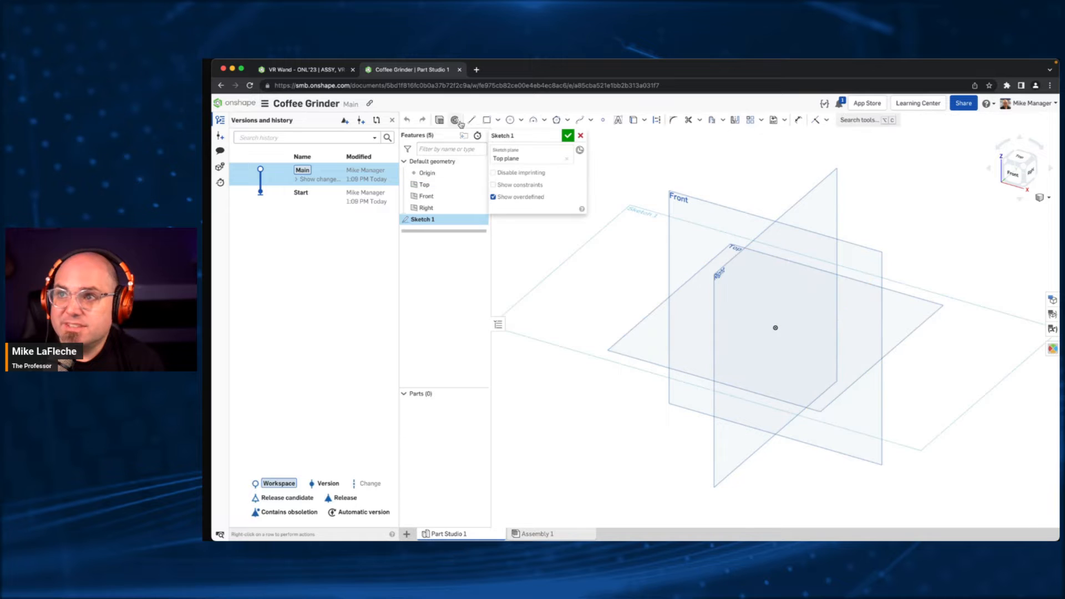
{"action": "left_click", "coordinate": [1019, 157]}
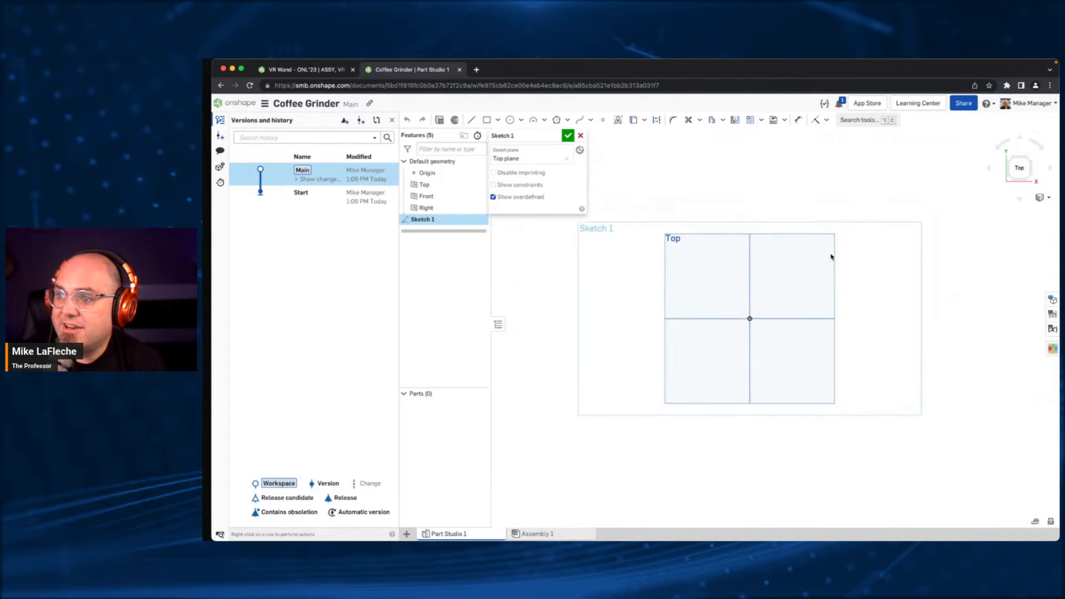
{"action": "left_click", "coordinate": [391, 120]}
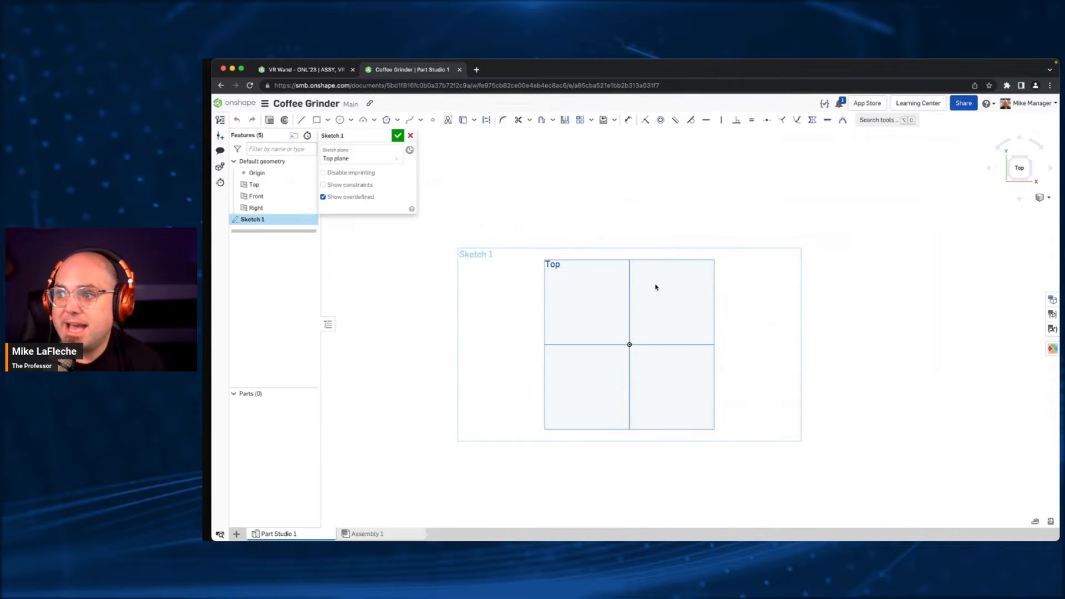
- Draw a center point rectangle on the origin, 5 in wide and 4 in high
{"action": "left_click", "coordinate": [328, 120]}
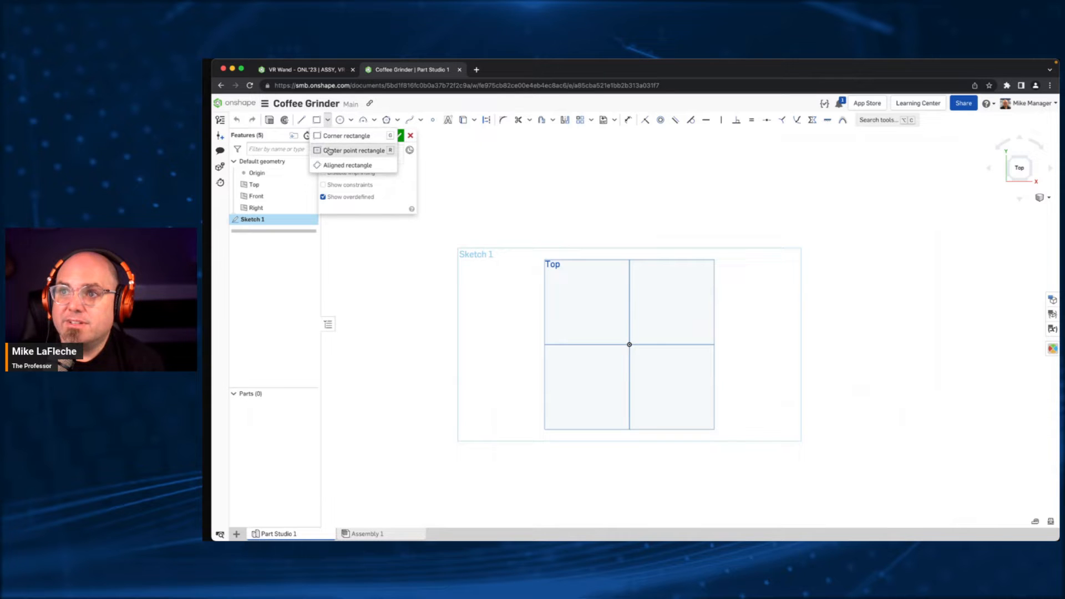
{"action": "left_click", "coordinate": [356, 150]}
{"action": "left_click", "coordinate": [629, 344]}
{"action": "left_click", "coordinate": [748, 297]}
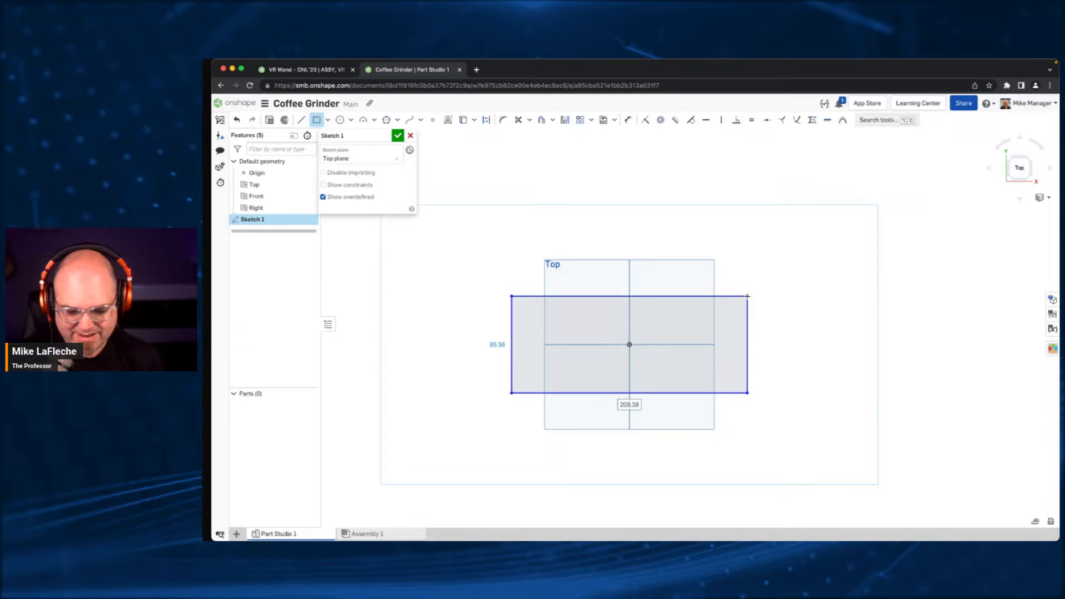
{"action": "type", "text": "5"}
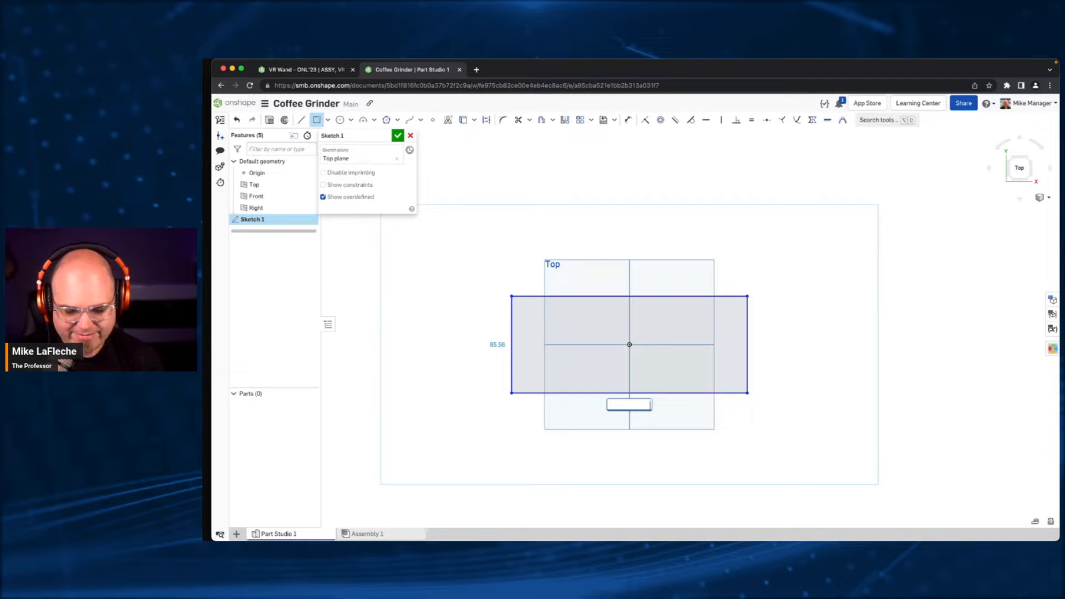
{"action": "type", "text": " in"}
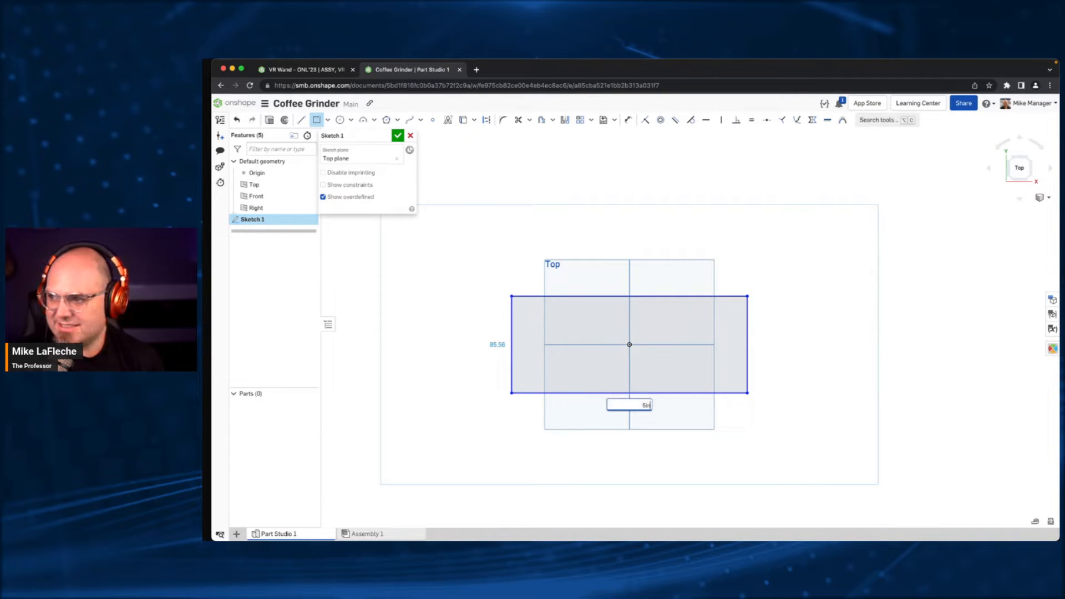
{"action": "key", "text": "Return"}
{"action": "type", "text": "4 i"}
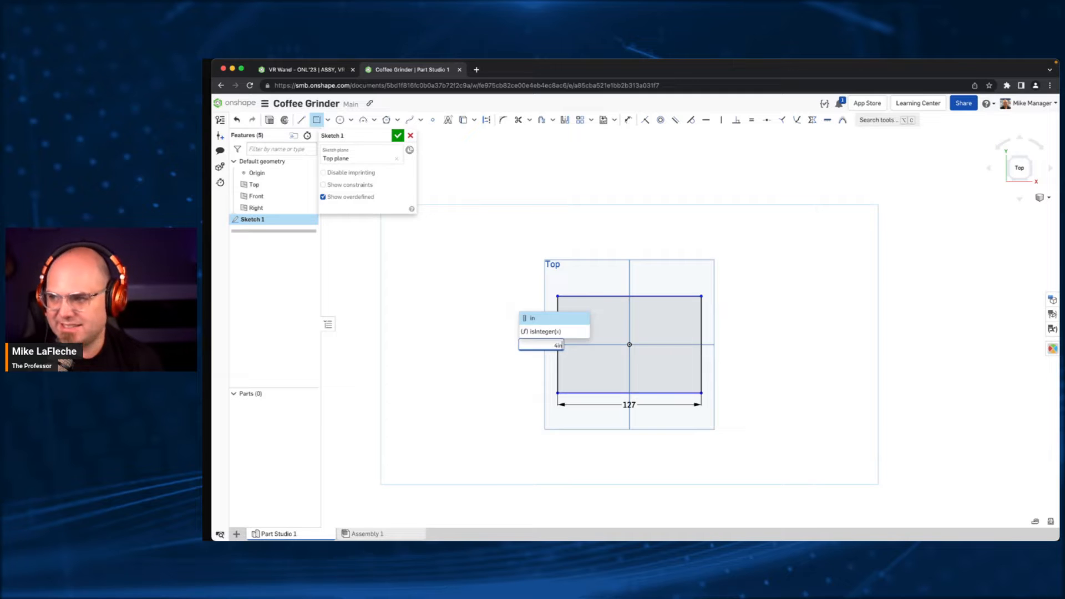
{"action": "key", "text": "Return"}
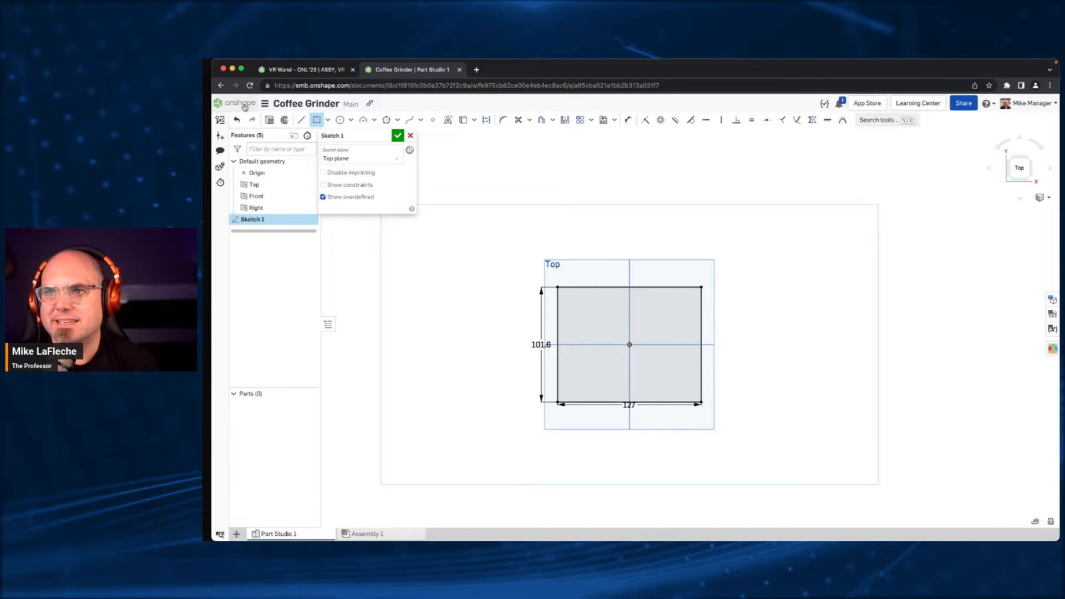
{"action": "left_click", "coordinate": [265, 104]}
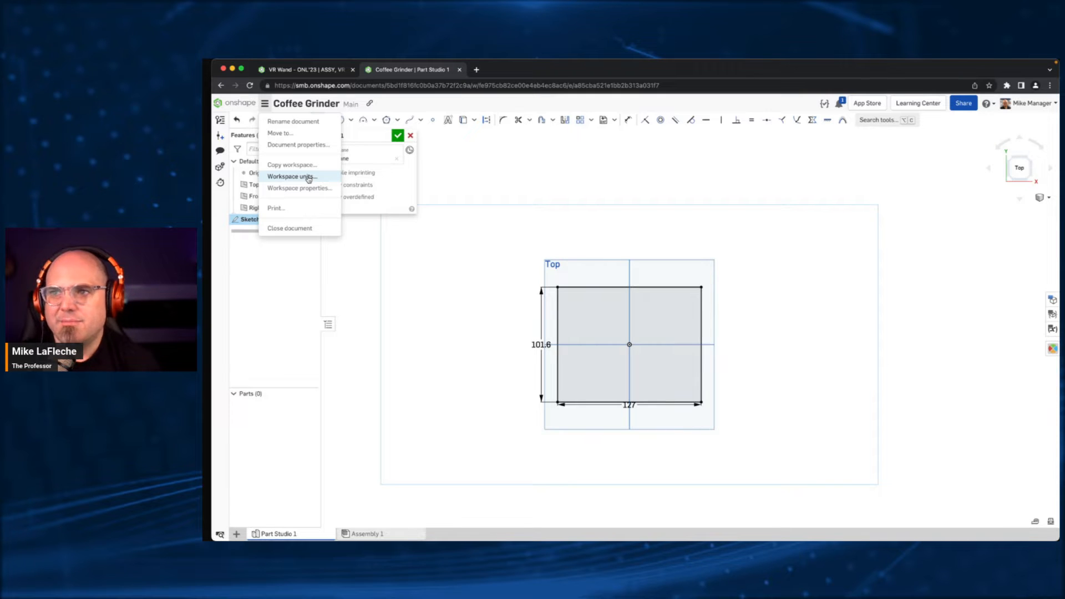
{"action": "left_click", "coordinate": [412, 122]}
{"action": "left_click", "coordinate": [420, 120]}
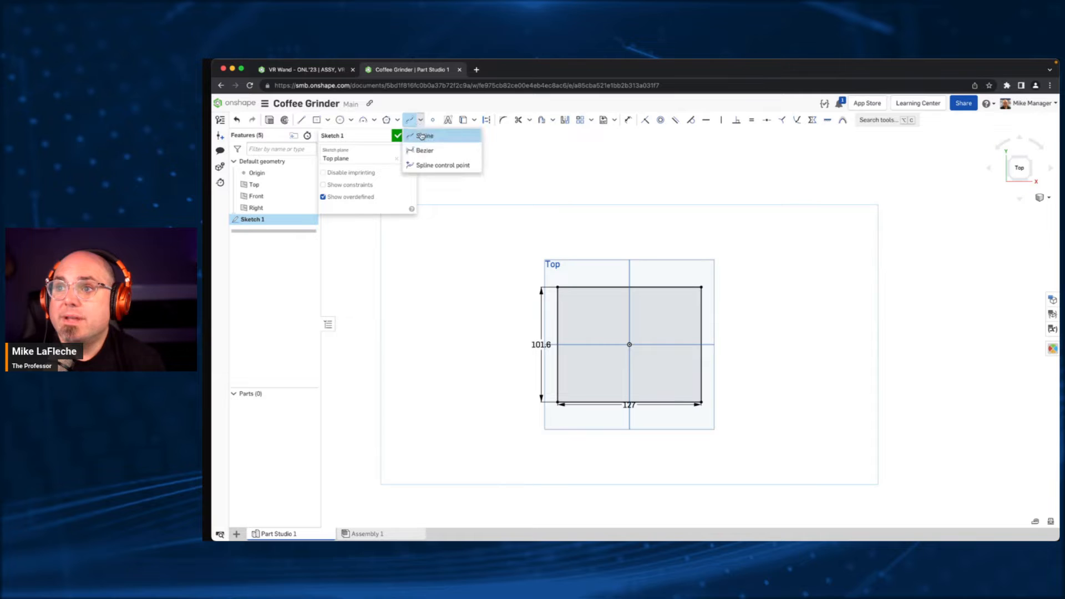
{"action": "left_click", "coordinate": [420, 120]}
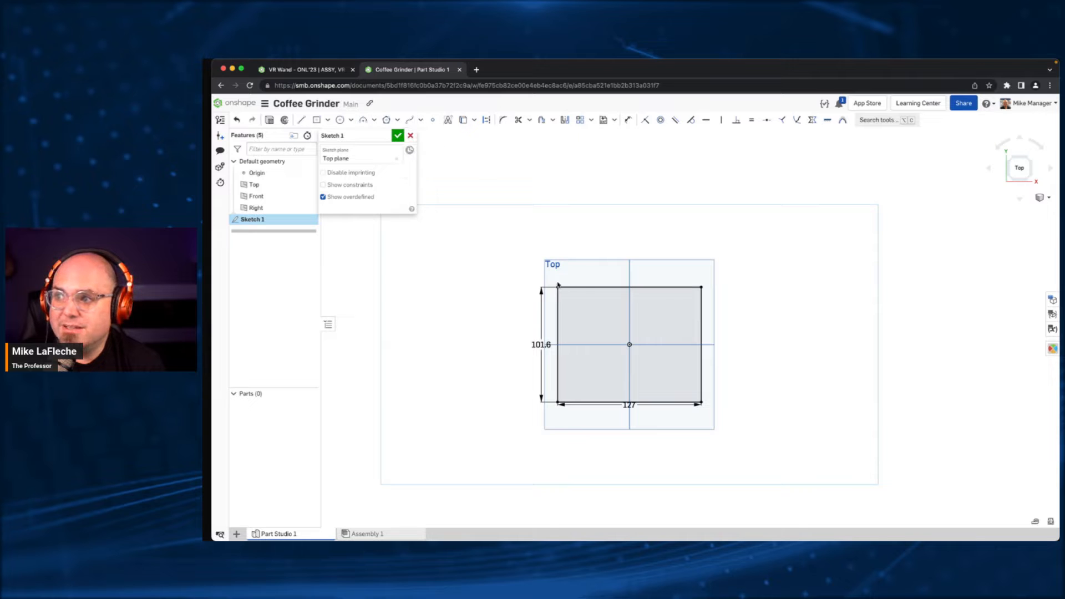
- Draw a spline from the rectangle's upper-left corner through the right edge's midpoint to the lower-left corner, moving its handles onto the right-hand corners
{"action": "left_click", "coordinate": [409, 120]}
{"action": "left_click", "coordinate": [558, 287]}
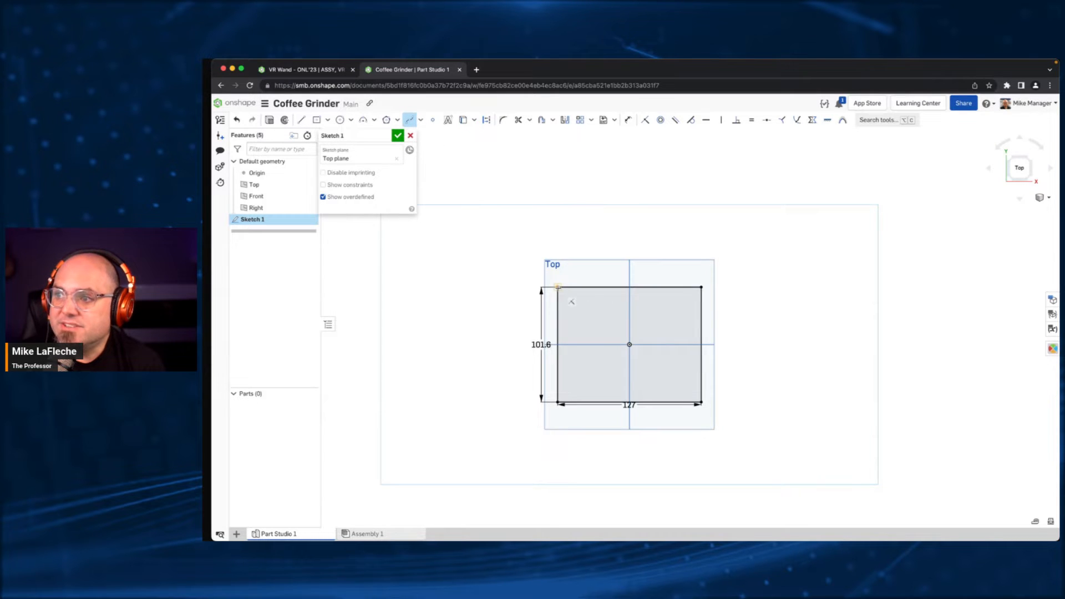
{"action": "left_click", "coordinate": [592, 301]}
{"action": "left_click", "coordinate": [701, 344]}
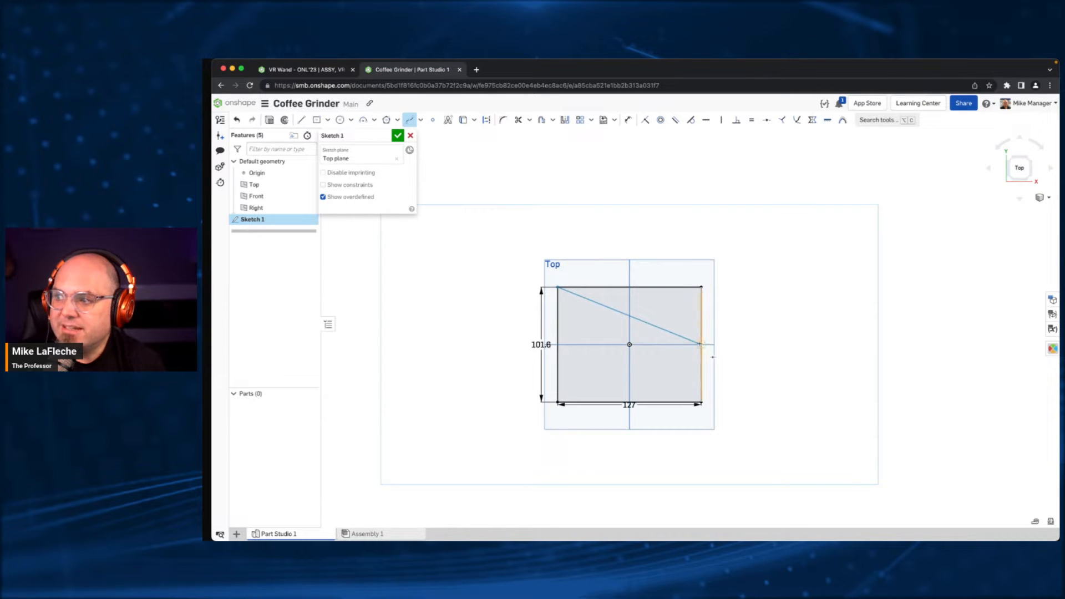
{"action": "double_click", "coordinate": [557, 402]}
{"action": "key", "text": "Escape"}
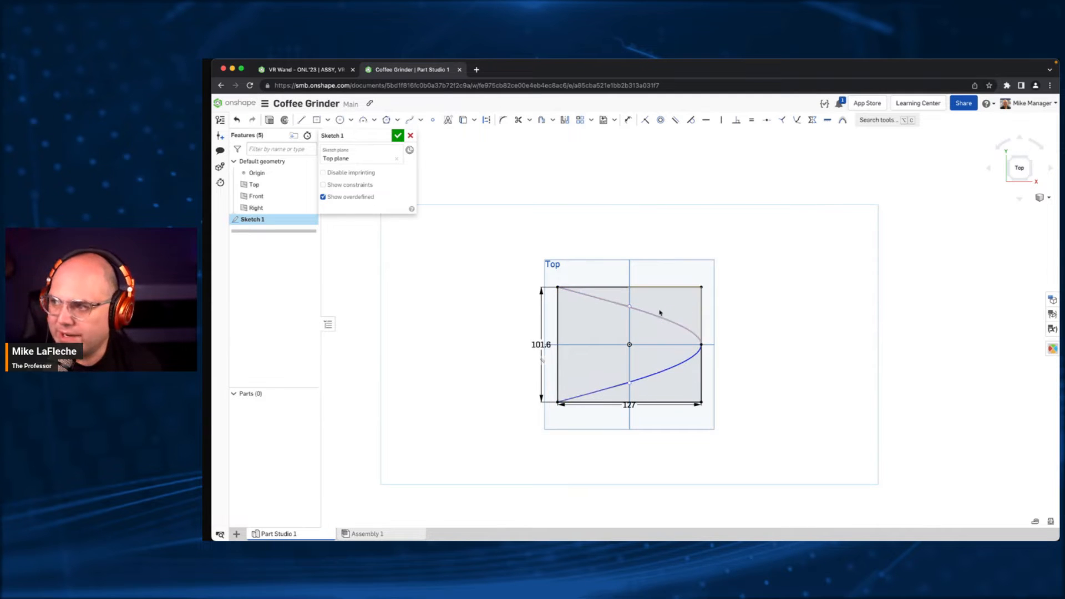
{"action": "left_click_drag", "start_coordinate": [630, 306], "coordinate": [701, 287]}
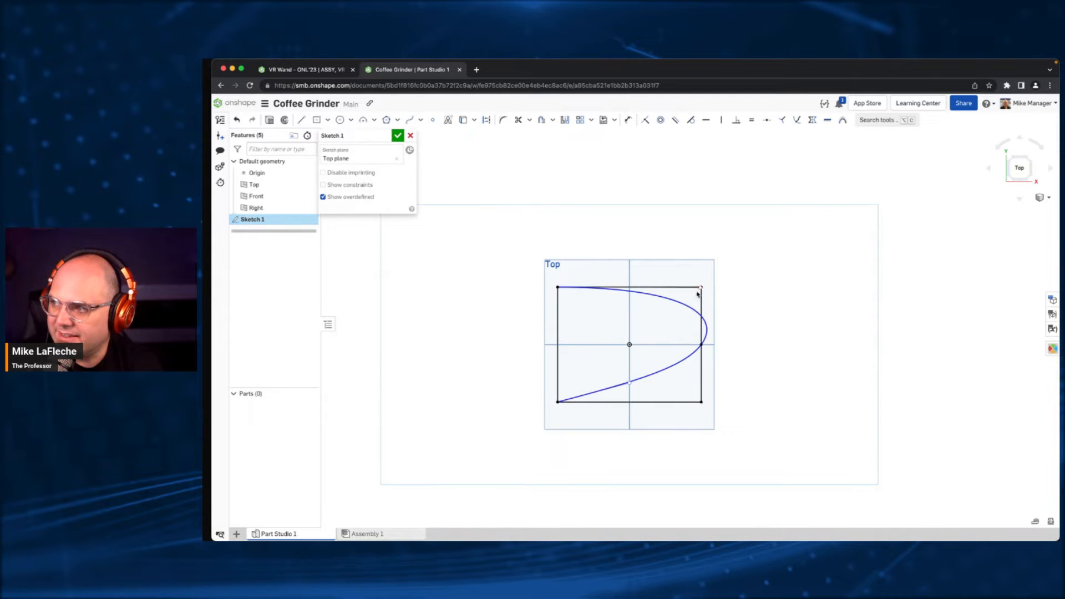
{"action": "left_click_drag", "start_coordinate": [627, 383], "coordinate": [706, 411]}
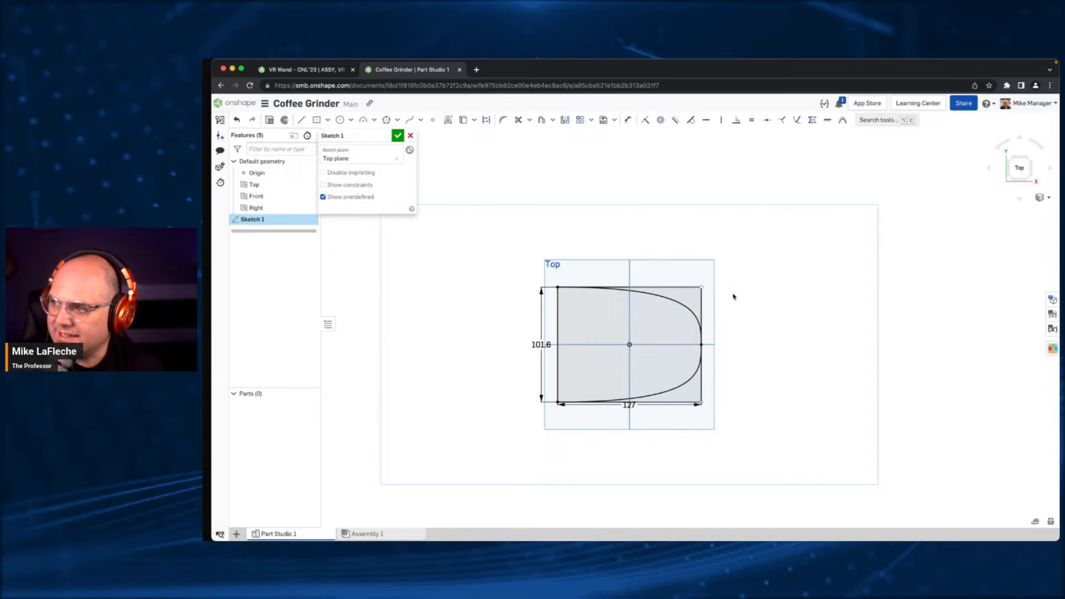
{"action": "left_click", "coordinate": [669, 287]}
{"action": "left_click", "coordinate": [702, 355]}
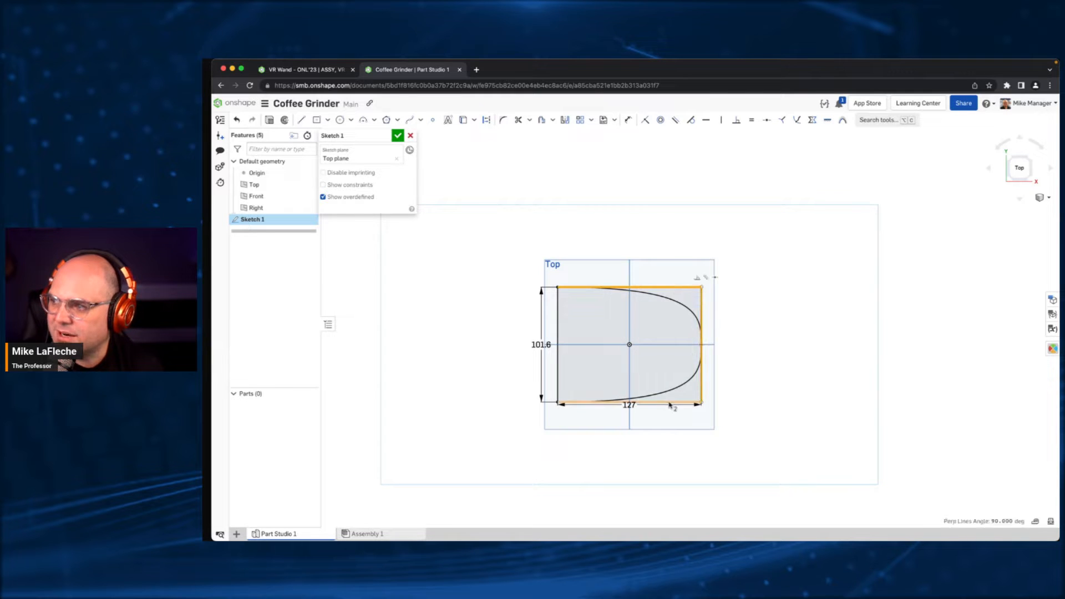
{"action": "left_click", "coordinate": [670, 402]}
{"action": "key", "text": "q"}
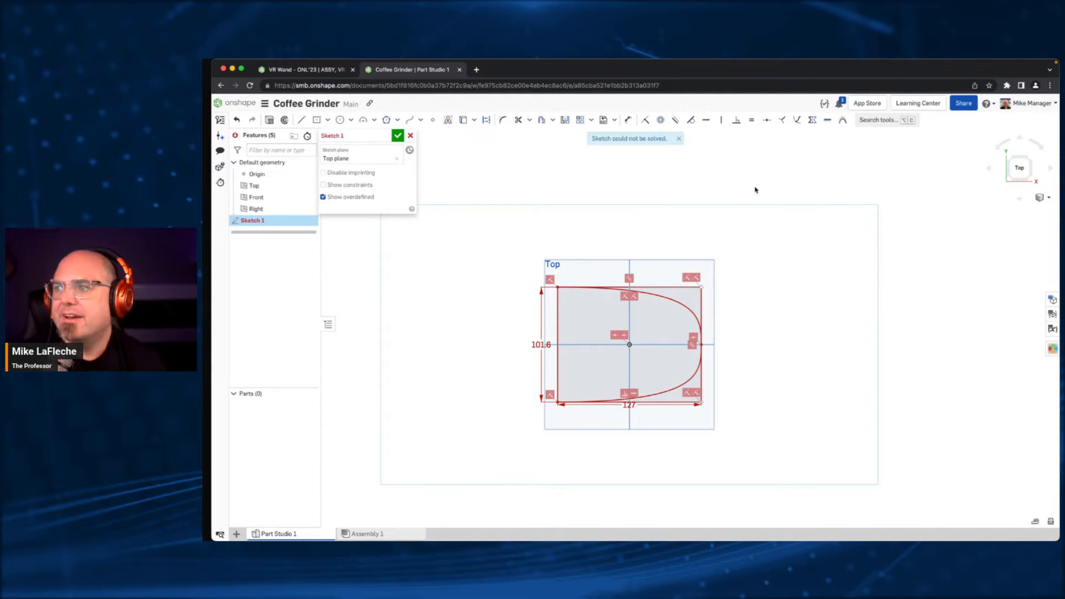
{"action": "key", "text": "super+z"}
{"action": "left_click", "coordinate": [679, 292]}
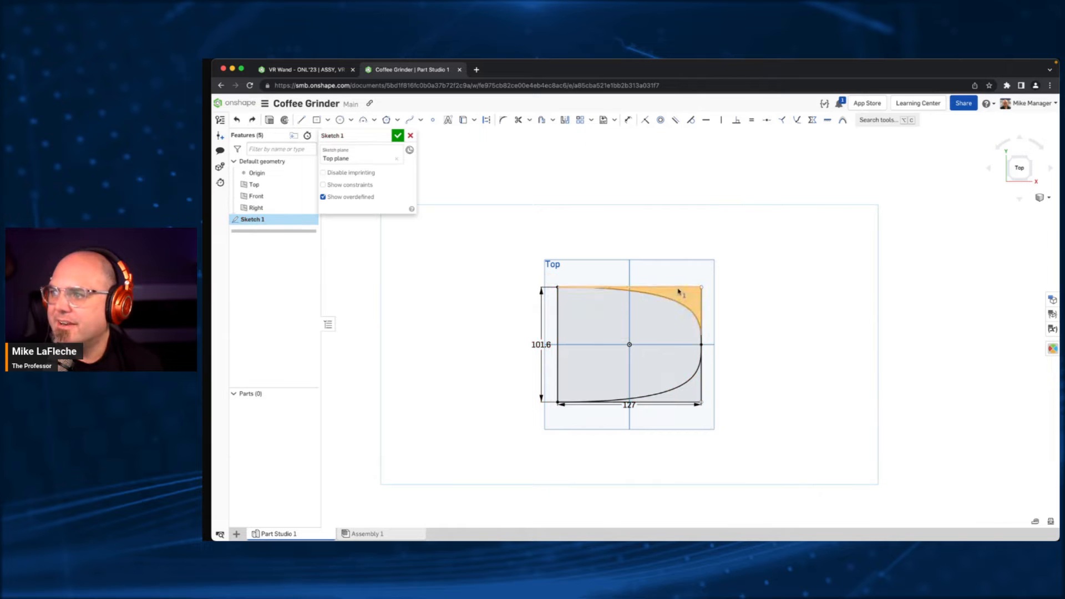
{"action": "left_click", "coordinate": [744, 303]}
- Convert the rectangle's top, right and bottom edges to construction lines and finish the sketch
{"action": "left_click", "coordinate": [674, 288]}
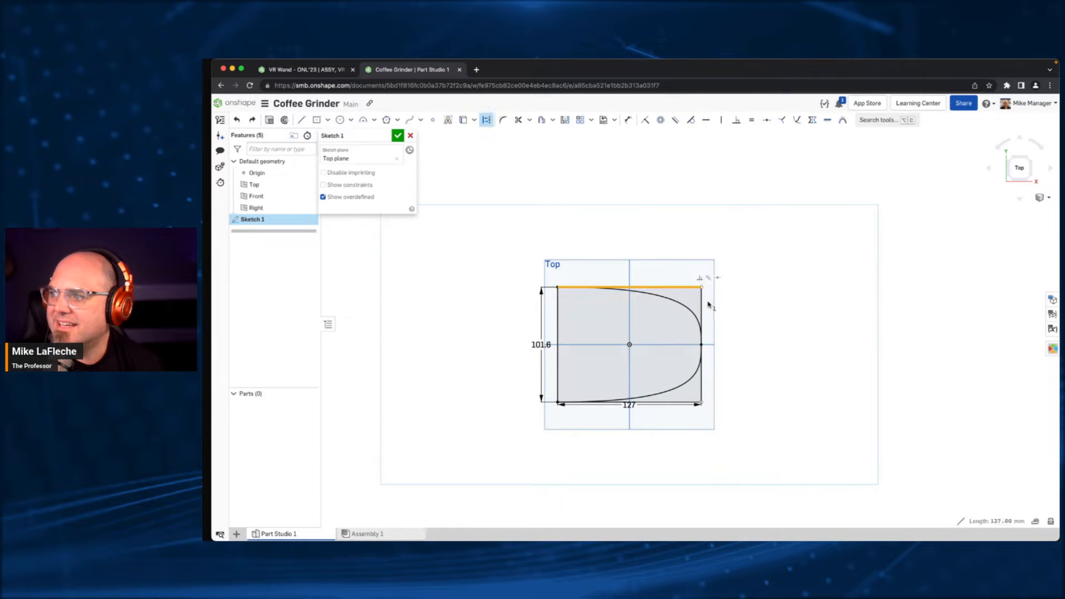
{"action": "left_click", "coordinate": [701, 304]}
{"action": "left_click", "coordinate": [683, 402]}
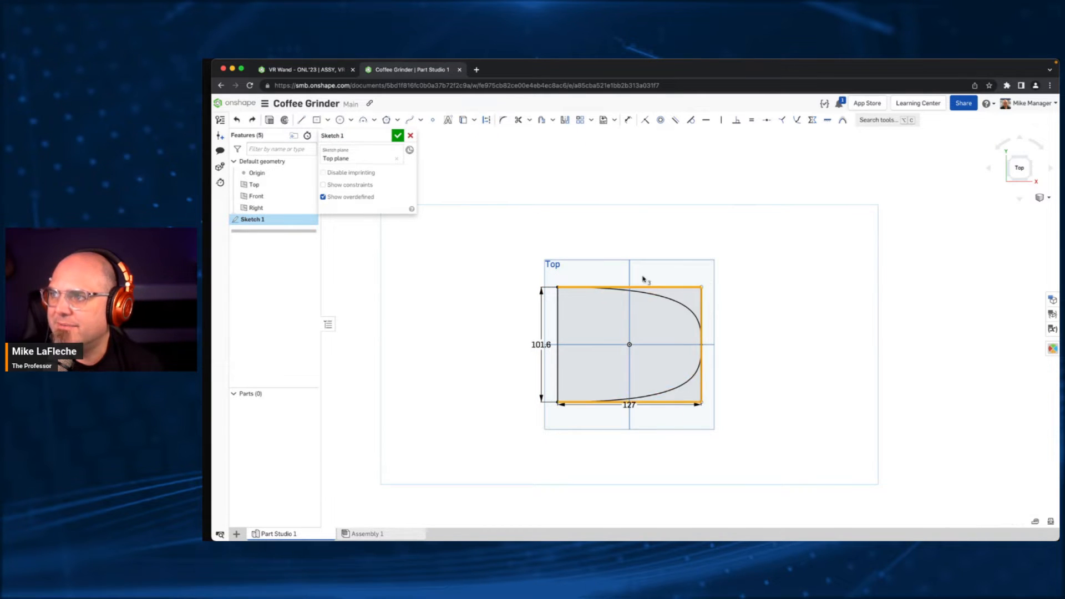
{"action": "left_click", "coordinate": [486, 121]}
{"action": "right_click_drag", "start_coordinate": [528, 252], "coordinate": [520, 203]}
{"action": "key", "text": "Escape"}
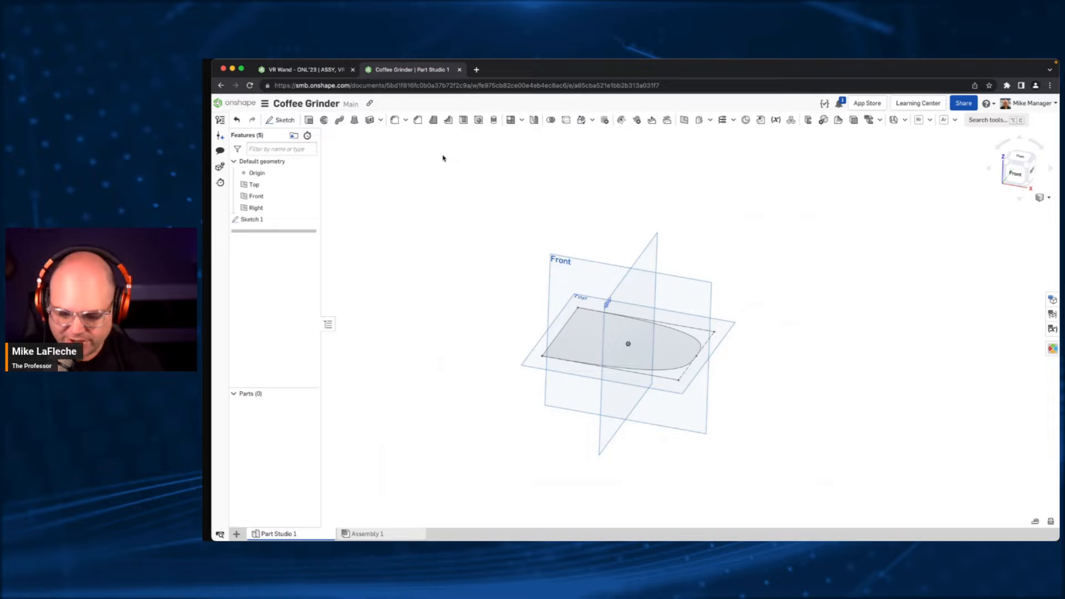
- Hide the default planes and create a plane offset 6 in above the Top plane
{"action": "key", "text": "p"}
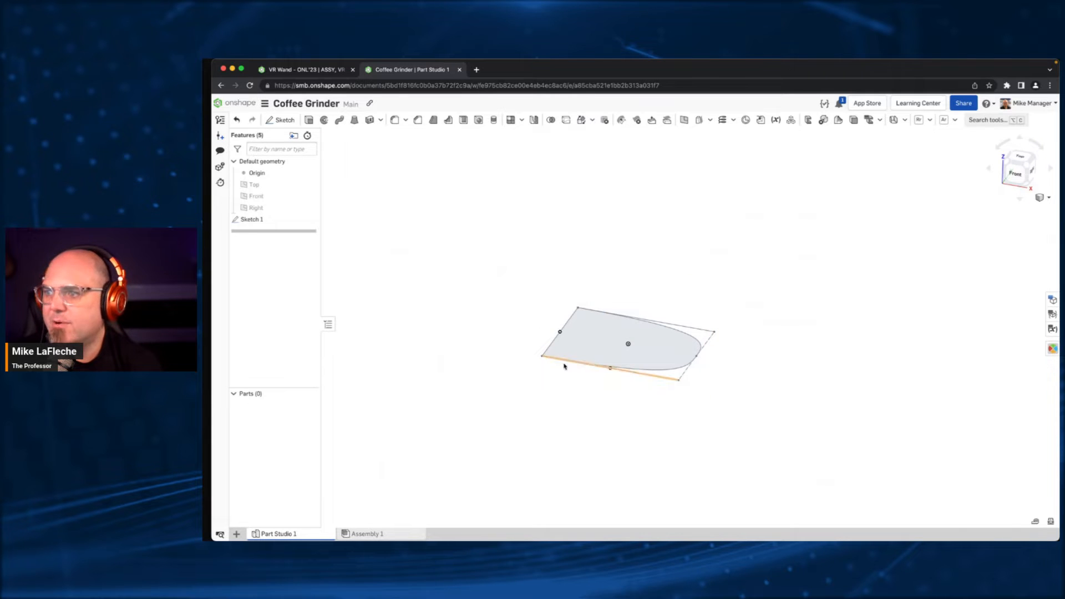
{"action": "right_click", "coordinate": [268, 184]}
{"action": "left_click", "coordinate": [302, 211]}
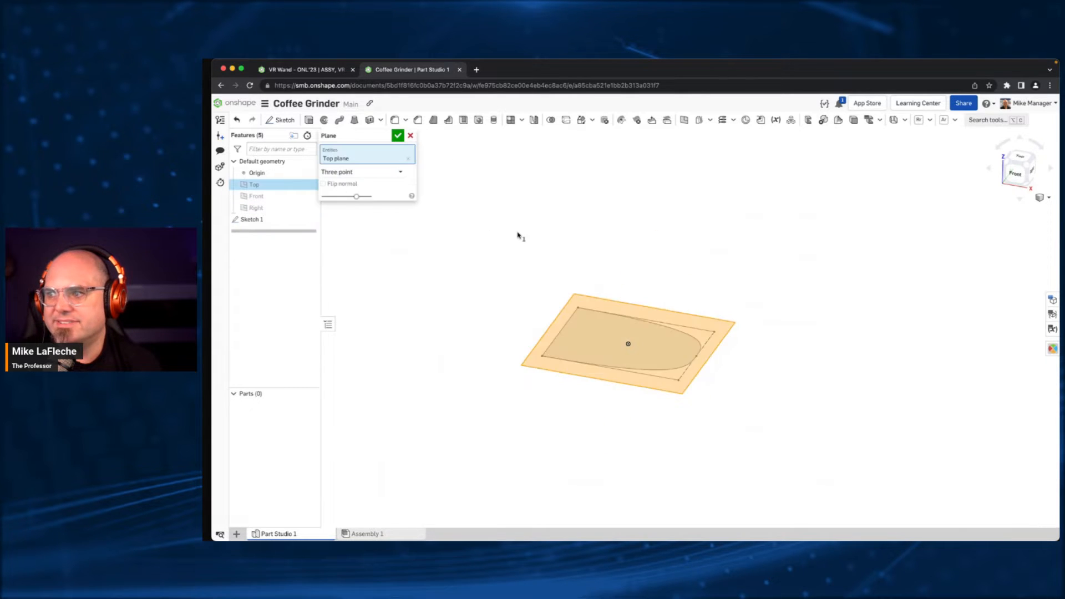
{"action": "left_click", "coordinate": [380, 184]}
{"action": "type", "text": "6in"}
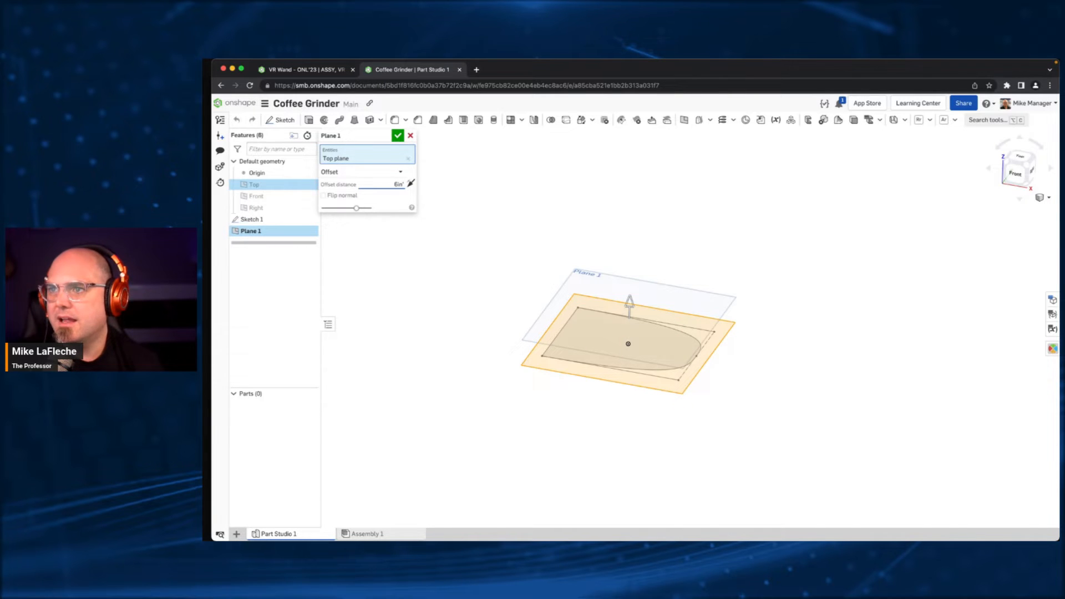
{"action": "key", "text": "Return"}
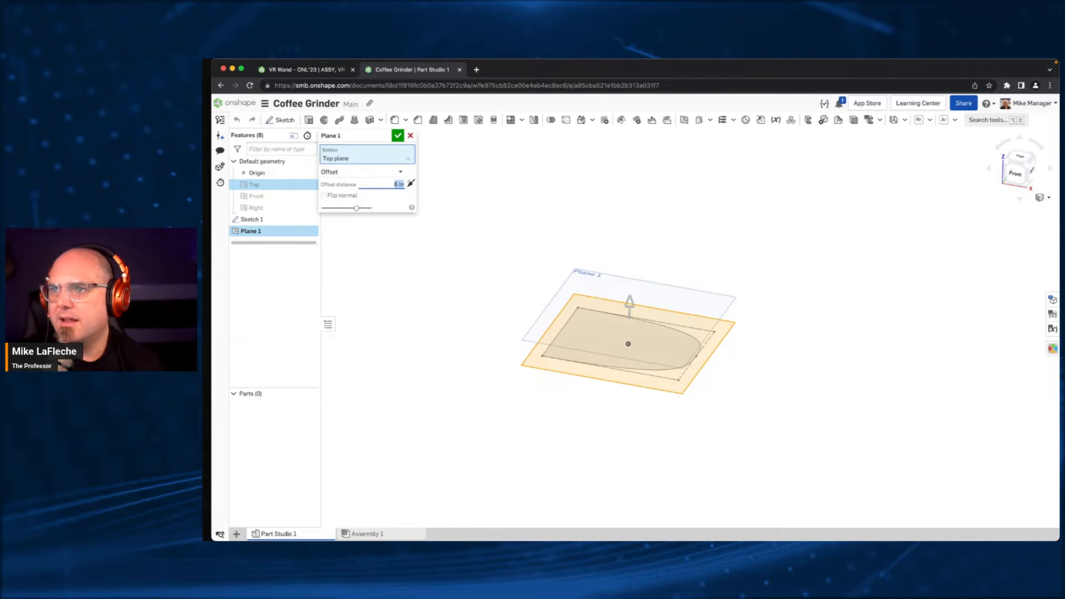
{"action": "key", "text": "Return"}
- Start a new sketch on the offset plane above the first sketch
{"action": "left_click", "coordinate": [542, 195]}
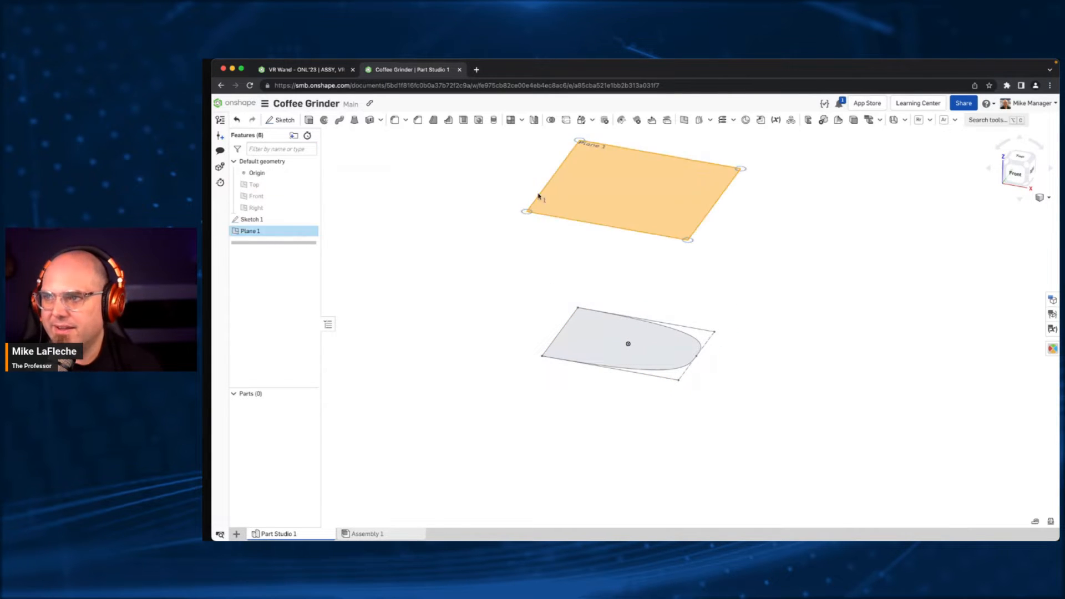
{"action": "left_click", "coordinate": [280, 120]}
{"action": "left_click", "coordinate": [269, 220]}
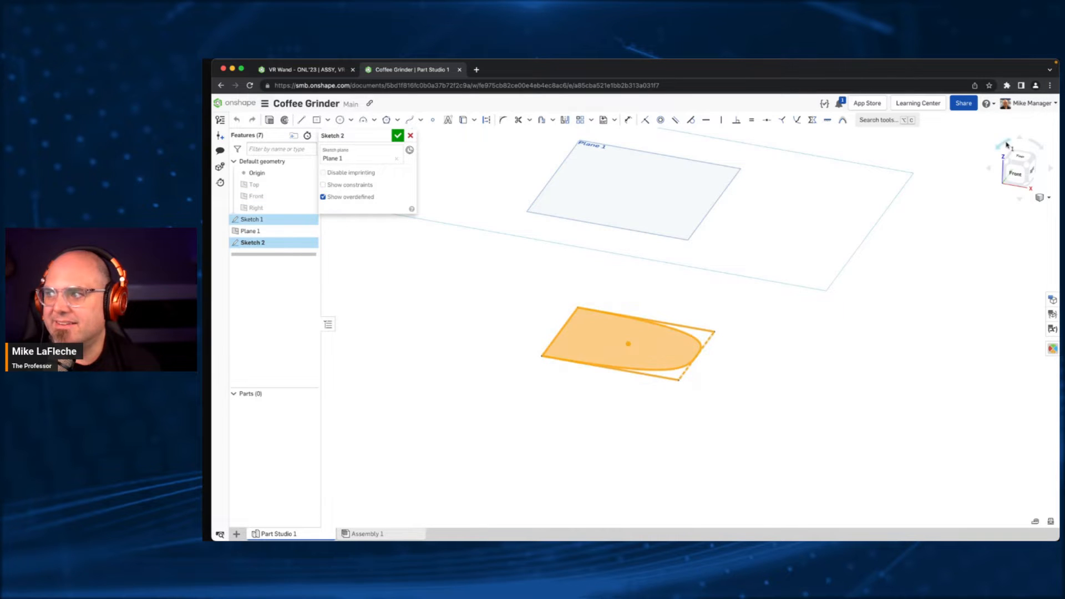
{"action": "key", "text": "n"}
{"action": "left_click", "coordinate": [909, 233]}
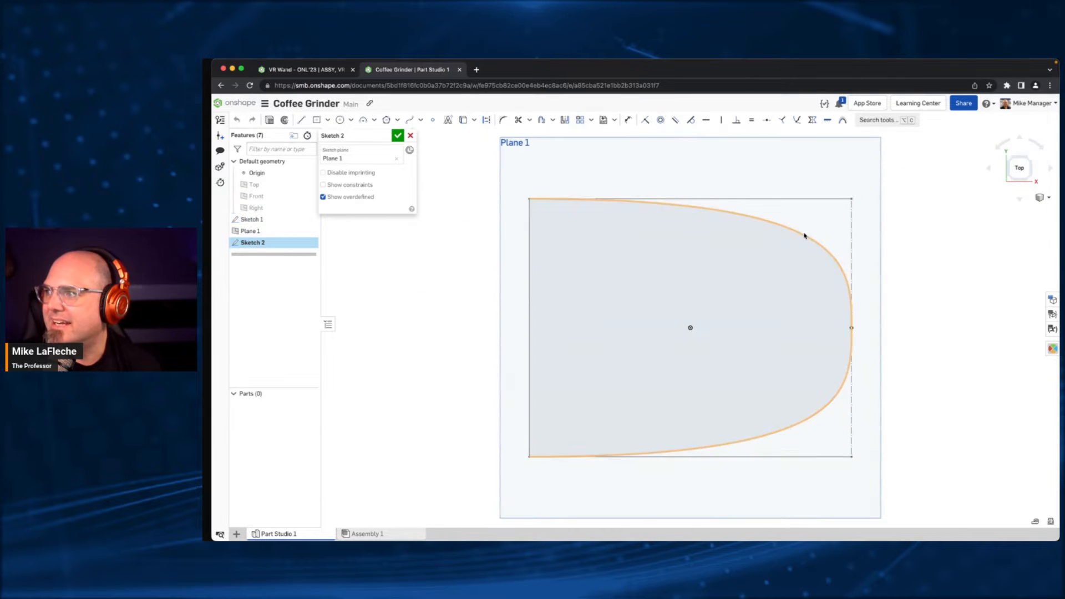
- Offset the first sketch's spline inward by 0.375 in
{"action": "left_click", "coordinate": [803, 233]}
{"action": "left_click", "coordinate": [542, 121]}
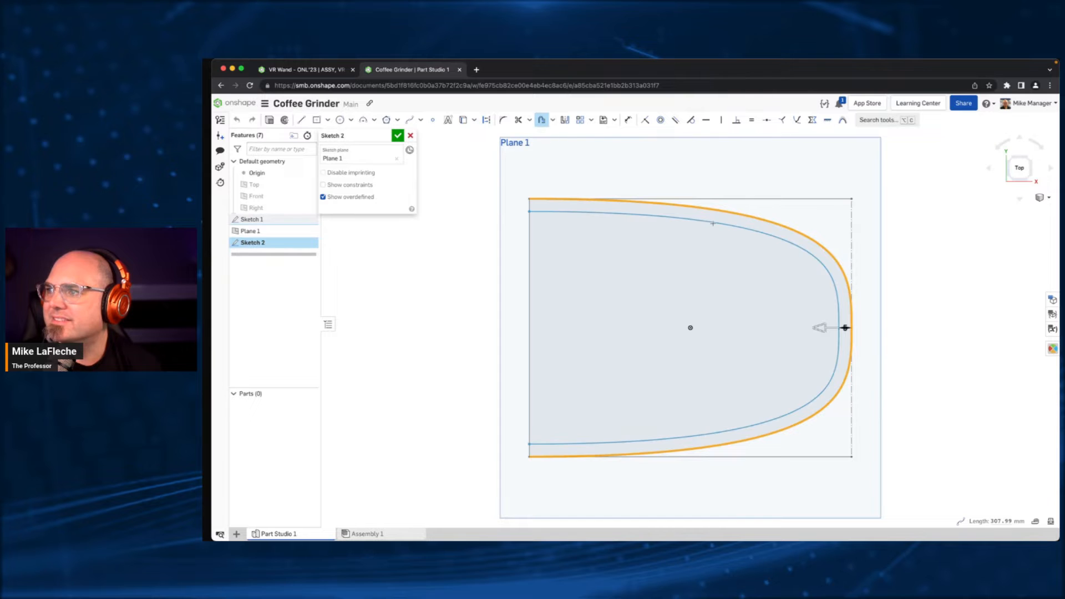
{"action": "left_click", "coordinate": [794, 311]}
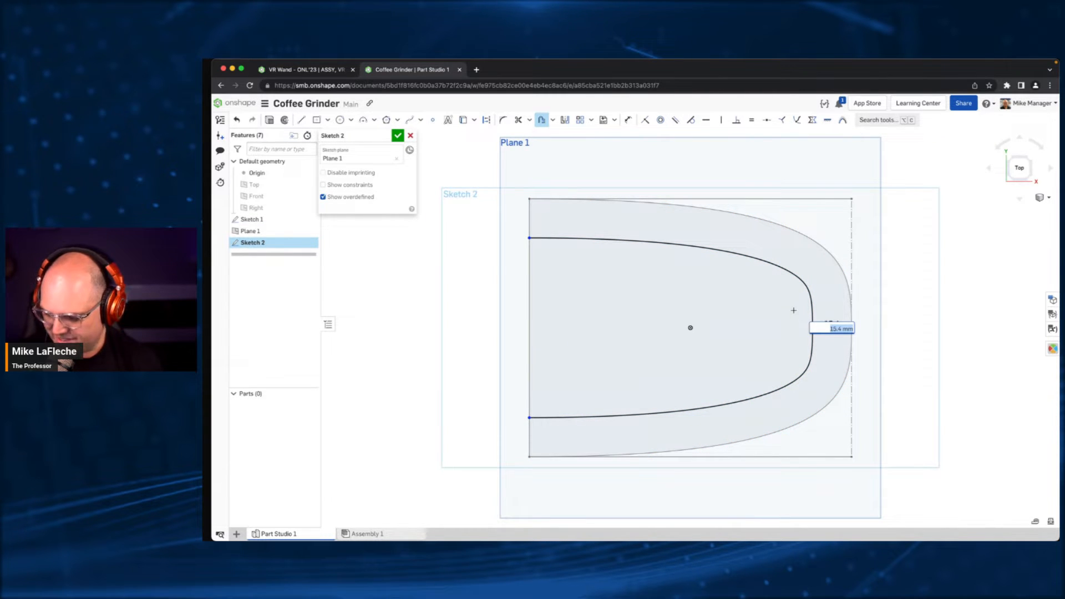
{"action": "type", "text": "375in"}
{"action": "key", "text": "Return"}
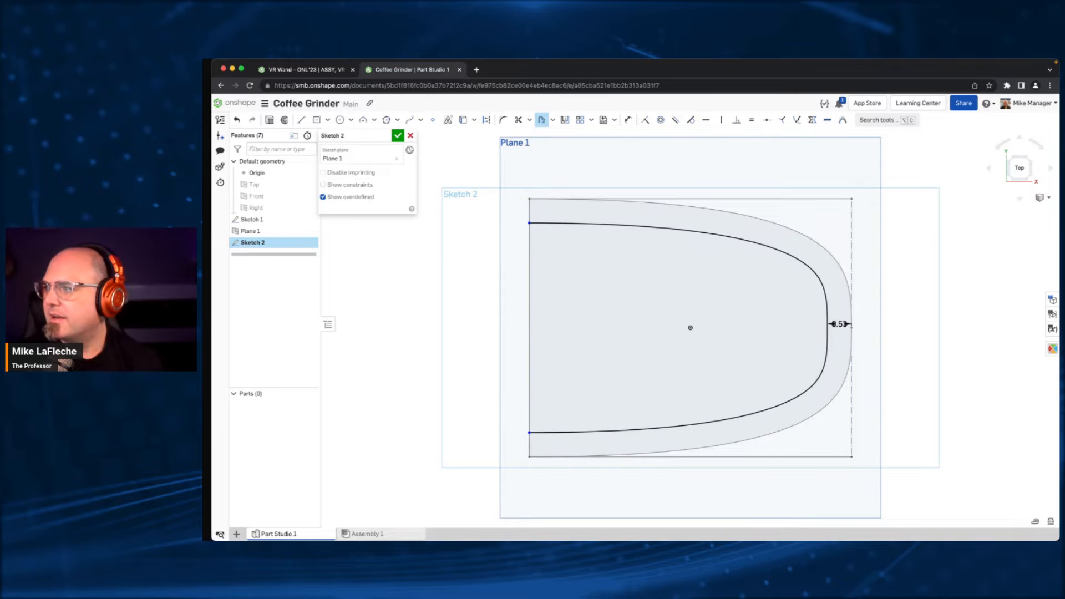
{"action": "key", "text": "Escape"}
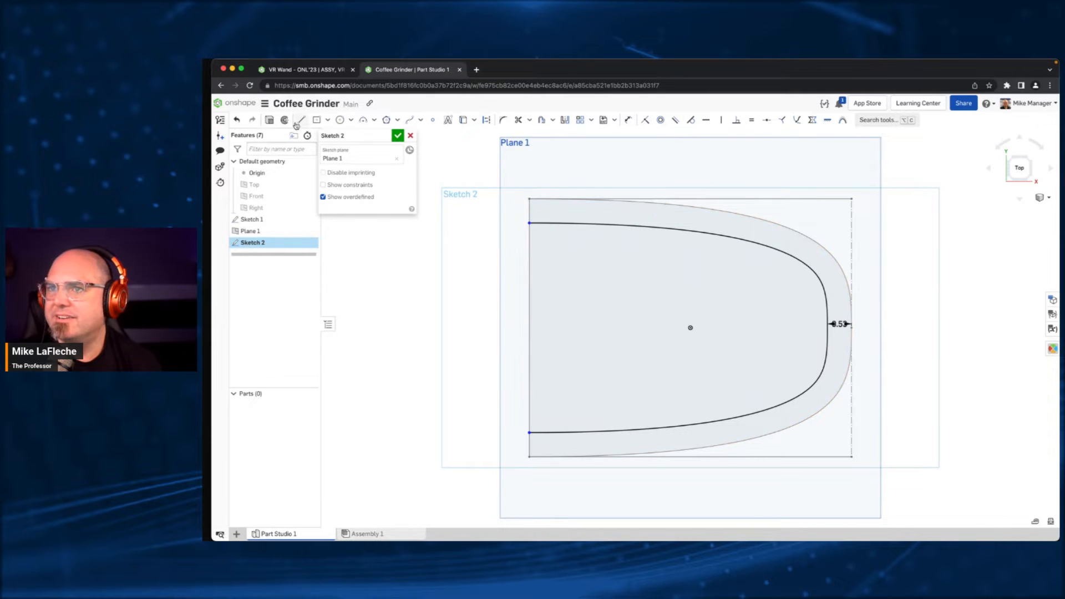
- Draw a straight line joining the two open ends of the inner offset spline to close the upper profile
{"action": "left_click", "coordinate": [300, 120]}
{"action": "left_click", "coordinate": [529, 222]}
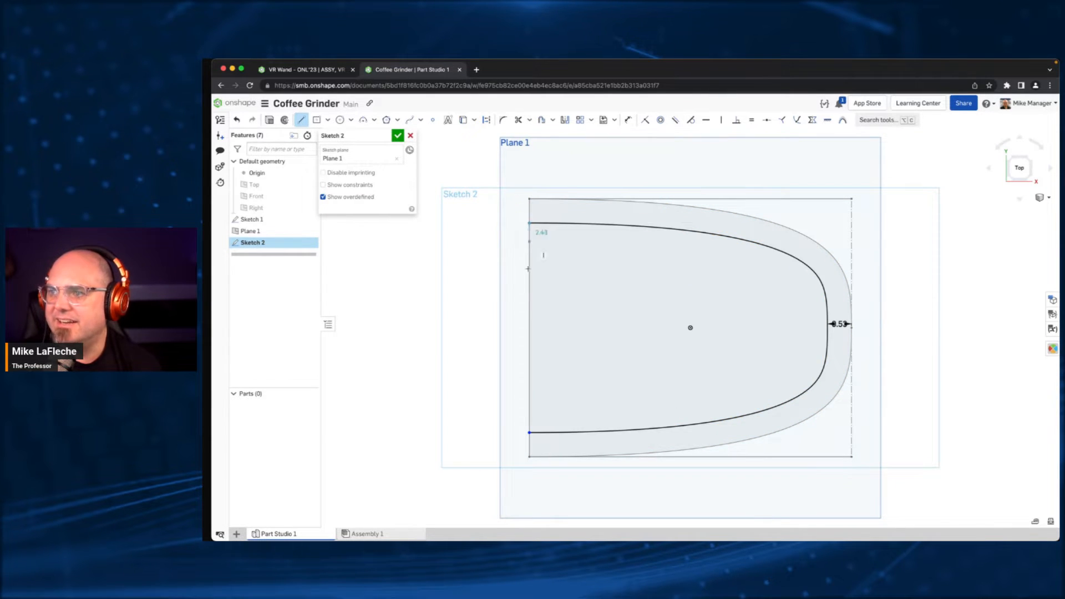
{"action": "left_click", "coordinate": [530, 433]}
{"action": "key", "text": "Escape"}
- Make the upper profile's closing line coincident with the straight edge of the base profile
{"action": "right_click_drag", "start_coordinate": [598, 346], "coordinate": [605, 332]}
{"action": "scroll", "coordinate": [605, 332], "scroll_direction": "down", "scroll_amount": 10}
{"action": "middle_click_drag", "start_coordinate": [604, 333], "coordinate": [598, 282]}
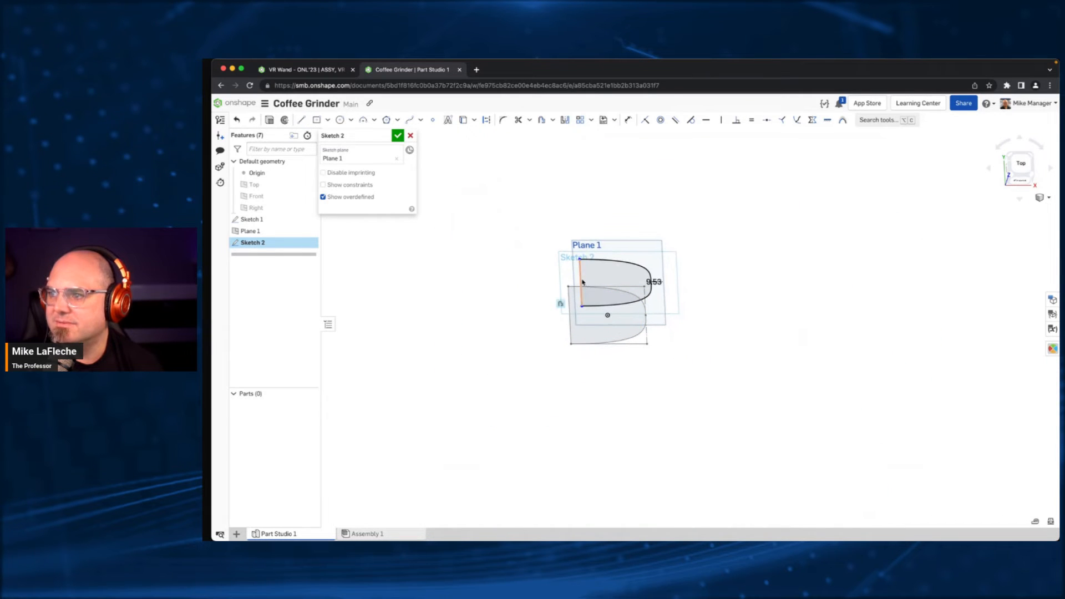
{"action": "left_click", "coordinate": [581, 284]}
{"action": "left_click", "coordinate": [570, 297]}
{"action": "key", "text": "i"}
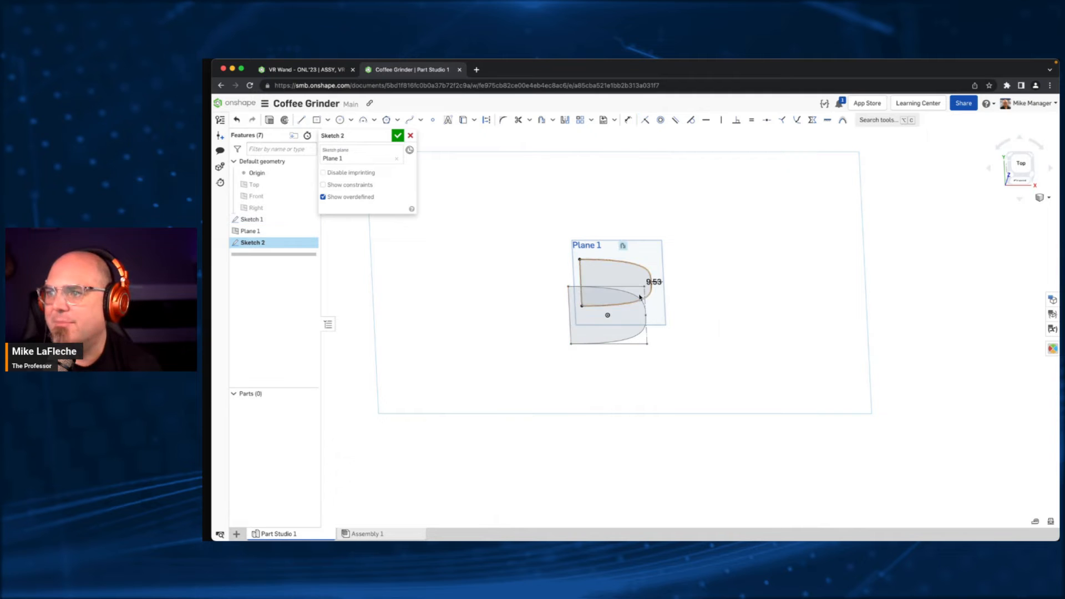
{"action": "scroll", "coordinate": [640, 295], "scroll_direction": "up", "scroll_amount": 5}
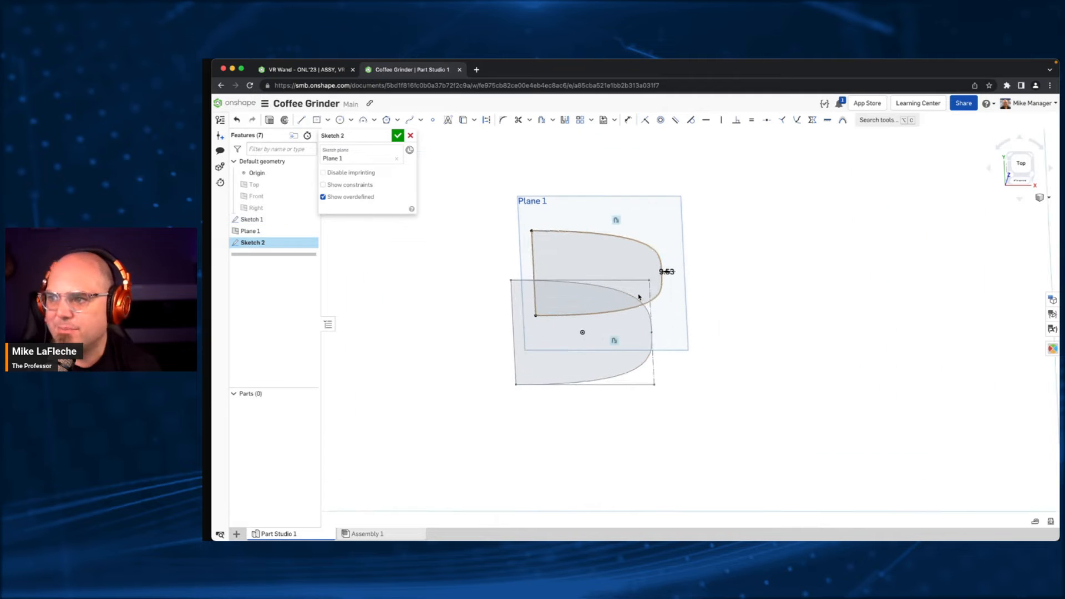
{"action": "left_click", "coordinate": [987, 103]}
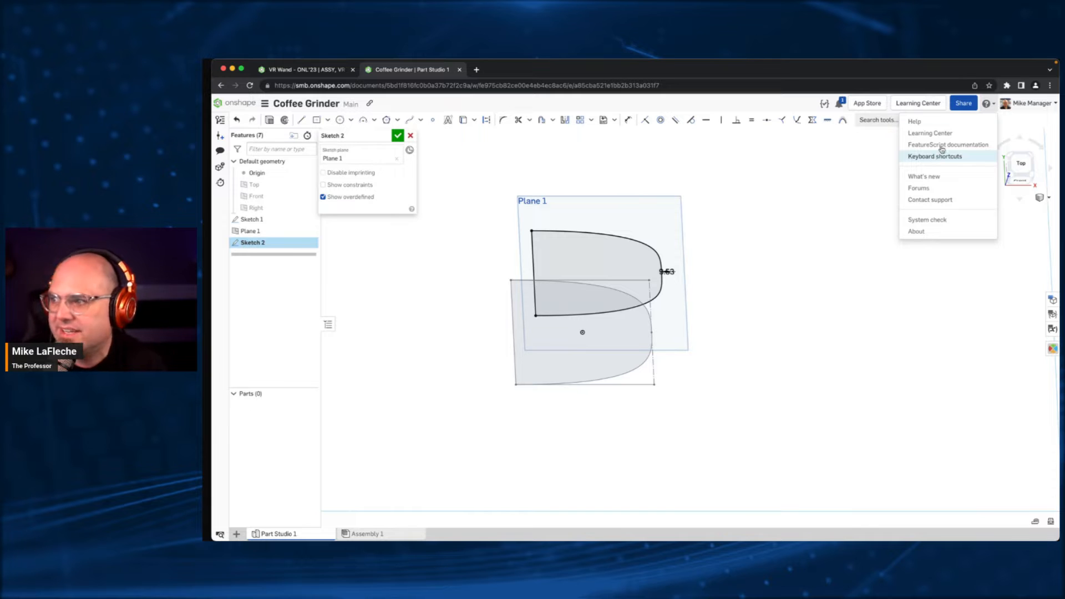
{"action": "left_click", "coordinate": [483, 149]}
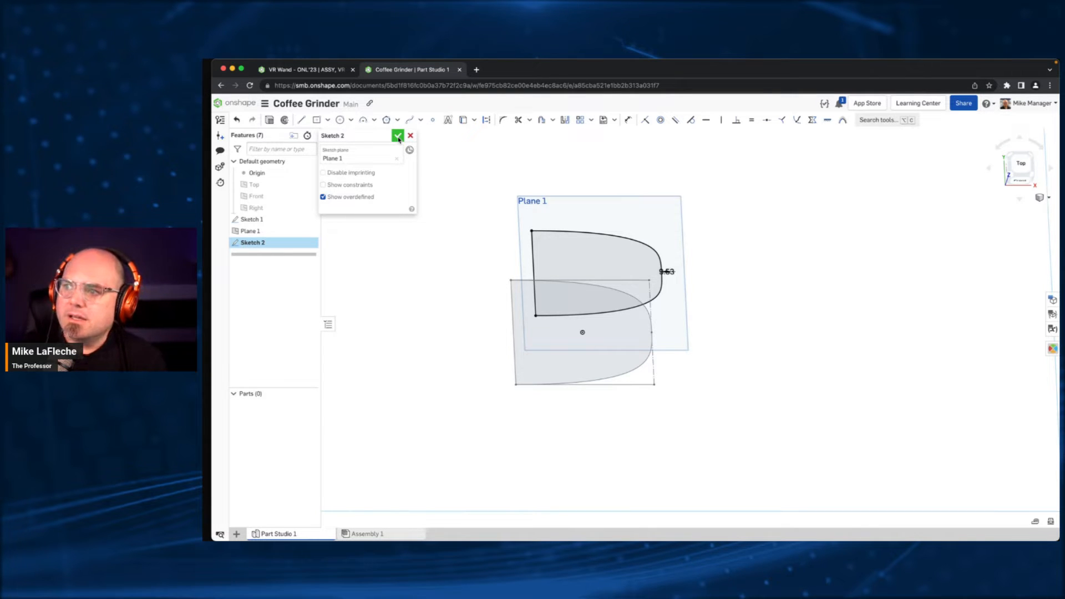
- Finish the upper profile sketch, switch to an isometric view and hide all planes, including the offset plane
{"action": "left_click", "coordinate": [398, 136]}
{"action": "key", "text": "shift+7"}
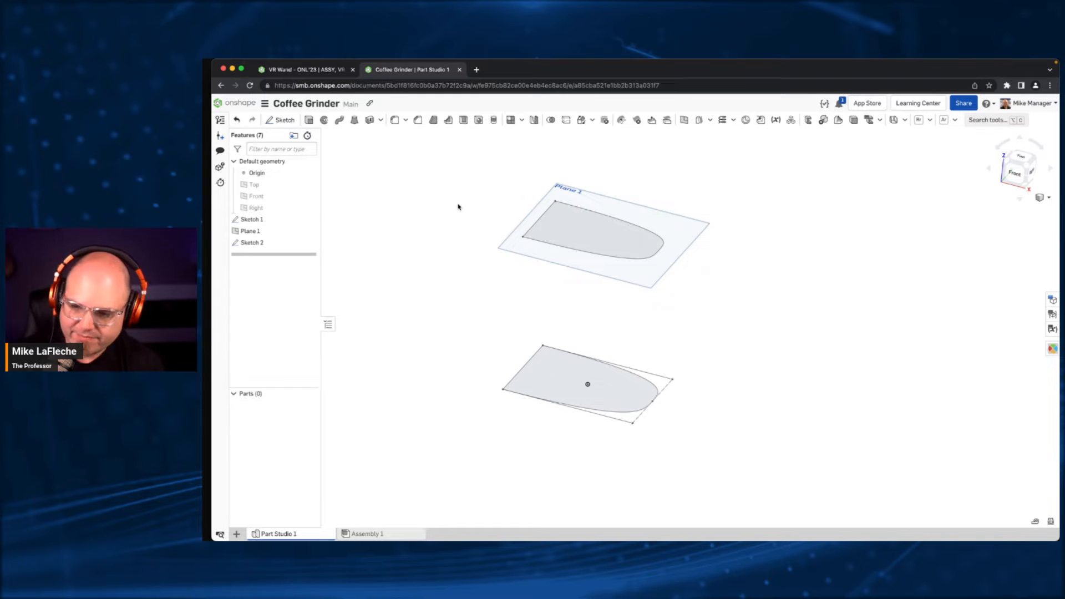
{"action": "key", "text": "p"}
{"action": "key", "text": "p"}
{"action": "key", "text": "p"}
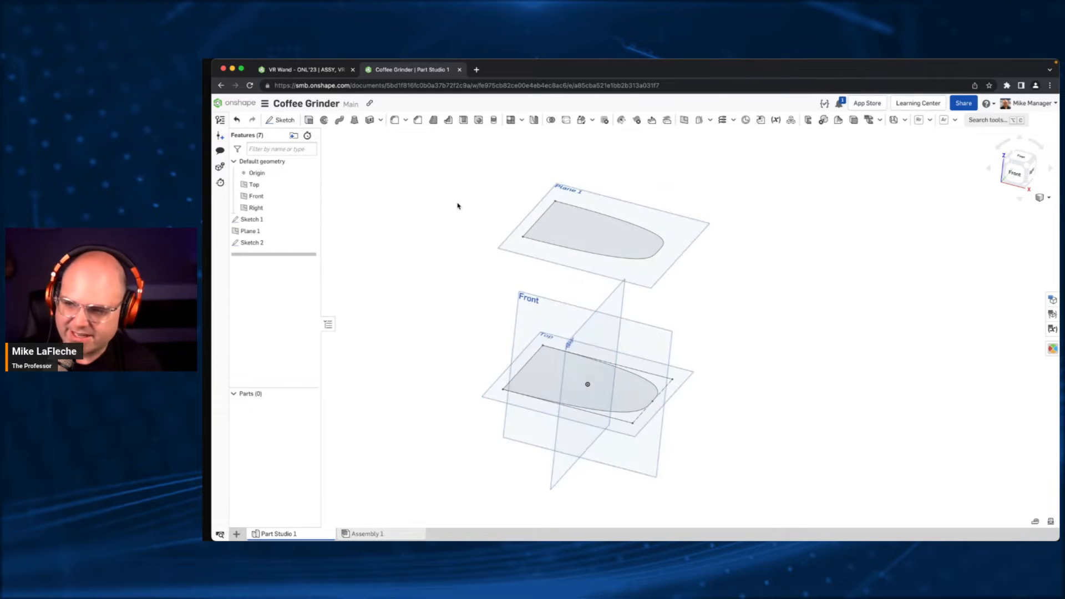
{"action": "key", "text": "p"}
{"action": "key", "text": "p"}
{"action": "key", "text": "p"}
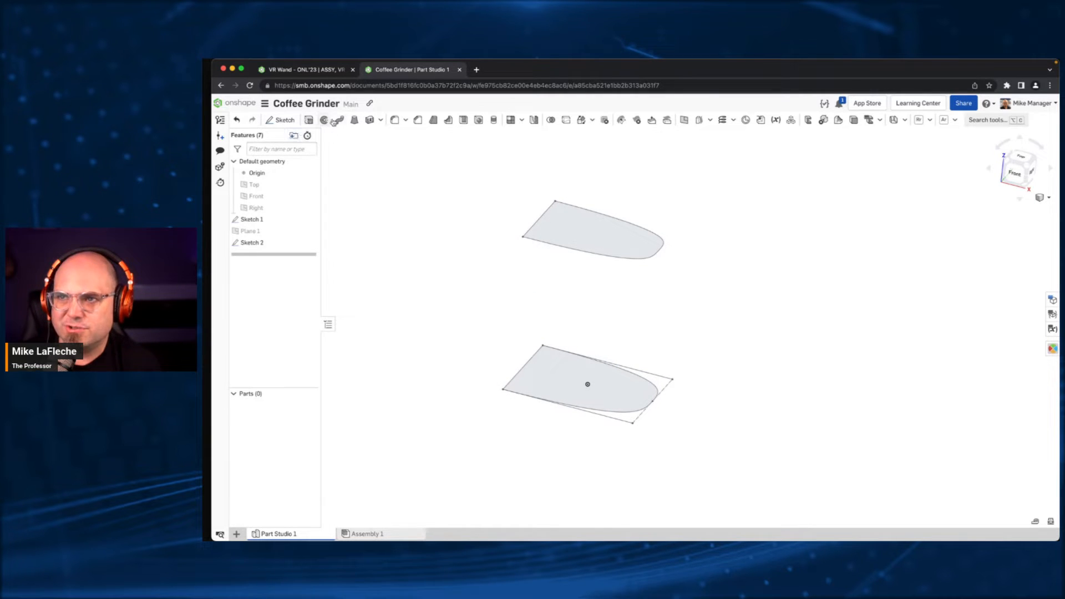
{"action": "left_click", "coordinate": [309, 120]}
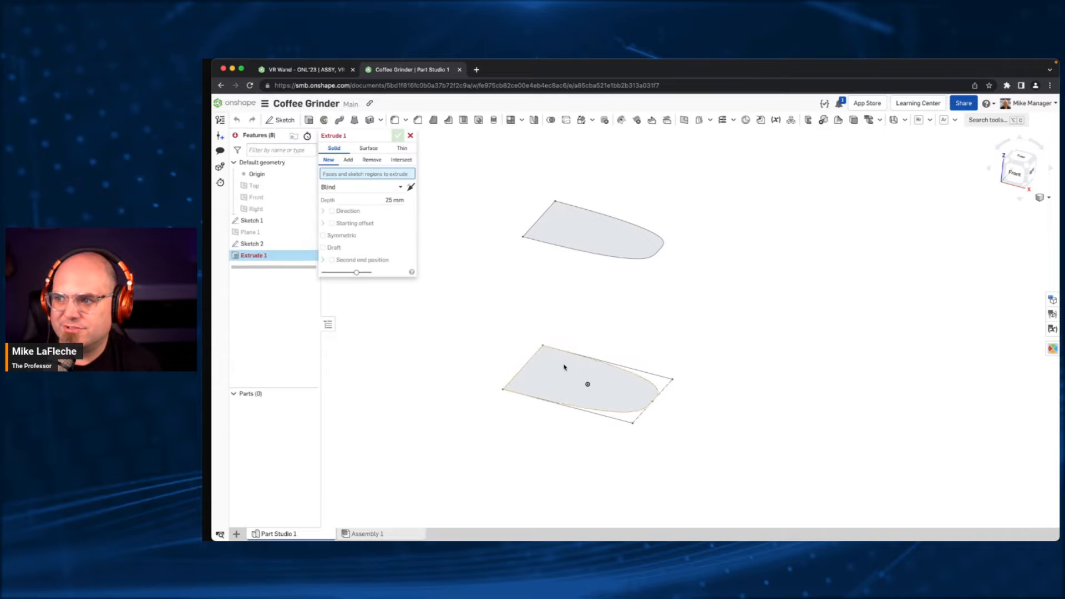
{"action": "left_click", "coordinate": [565, 368]}
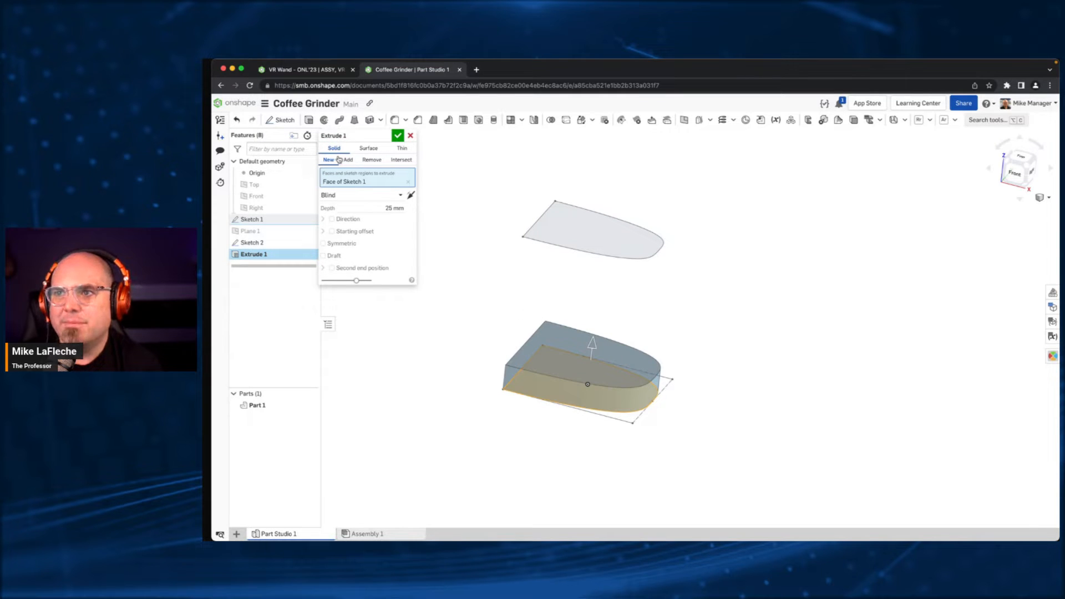
{"action": "left_click", "coordinate": [385, 150]}
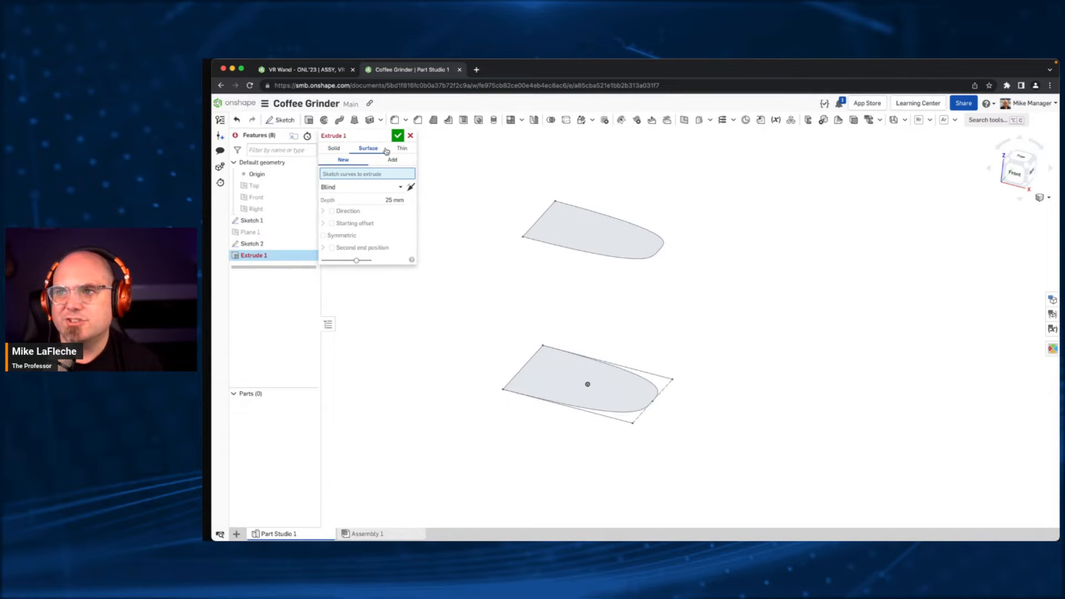
{"action": "left_click", "coordinate": [402, 148]}
{"action": "left_click", "coordinate": [581, 359]}
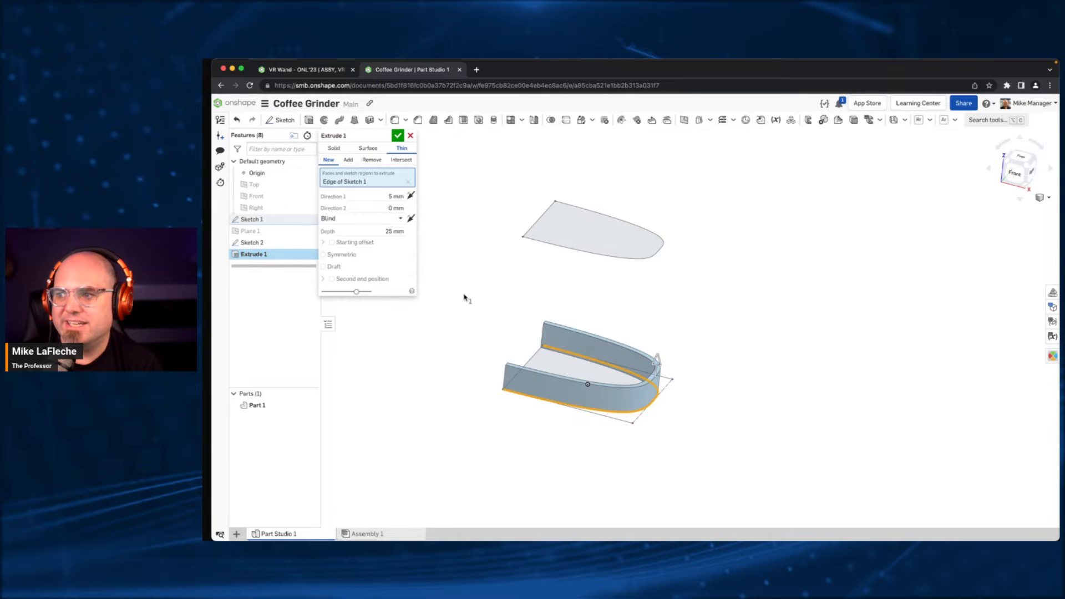
{"action": "left_click", "coordinate": [368, 149]}
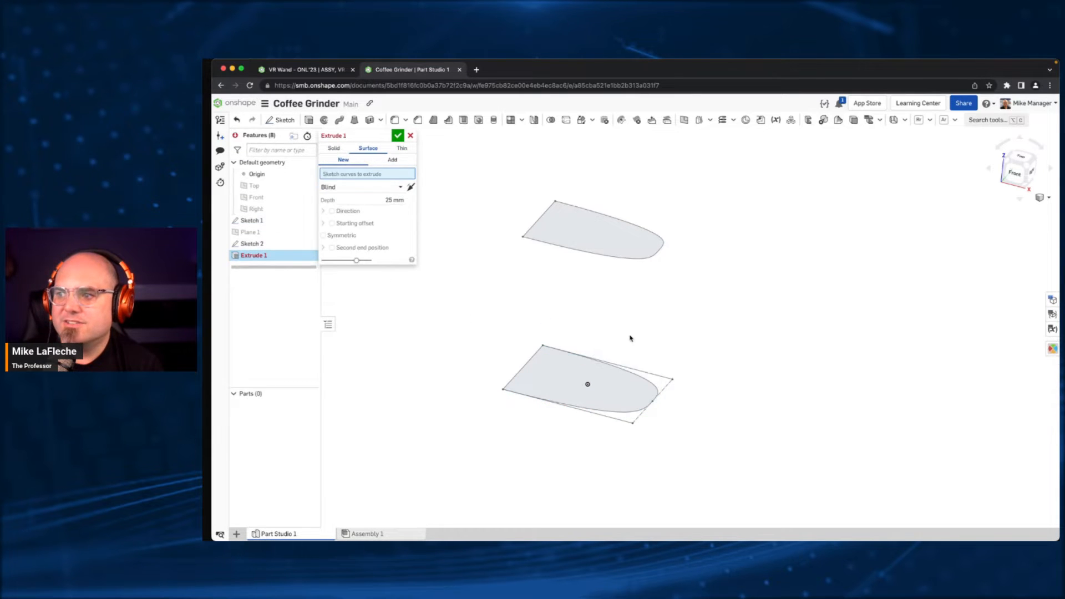
{"action": "left_click", "coordinate": [615, 371]}
{"action": "left_click", "coordinate": [331, 148]}
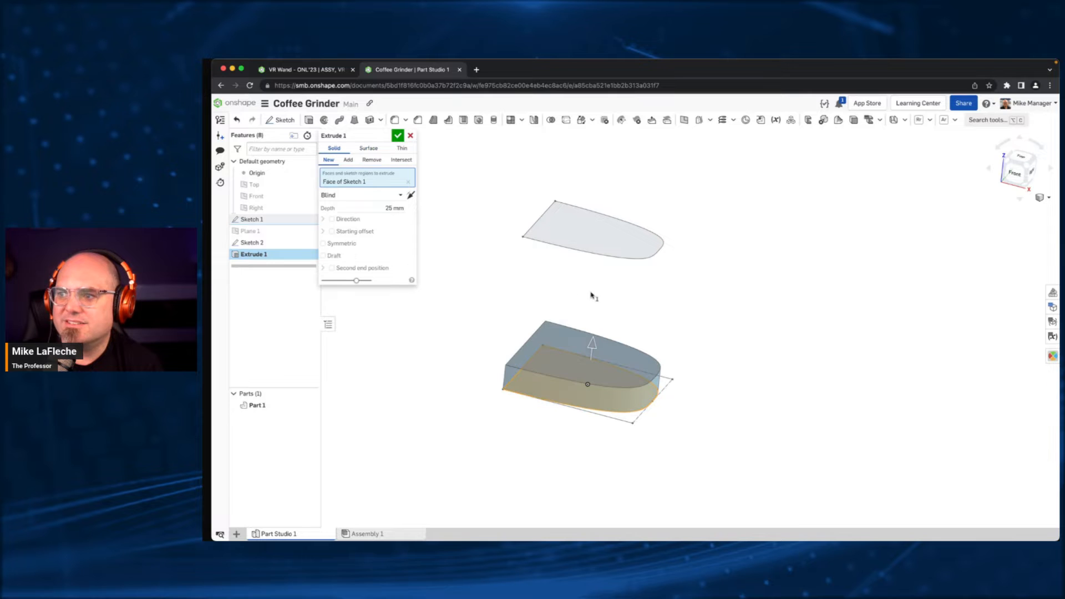
{"action": "left_click", "coordinate": [411, 136]}
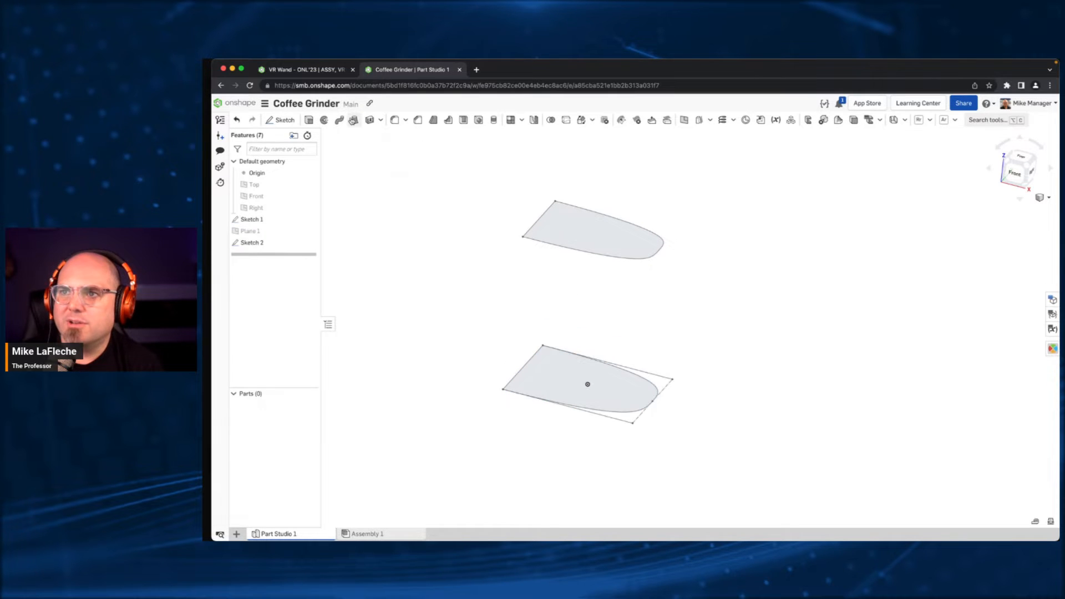
- Set up a new solid loft from the base profile face to the smaller upper profile face
{"action": "left_click", "coordinate": [354, 120]}
{"action": "left_click", "coordinate": [547, 355]}
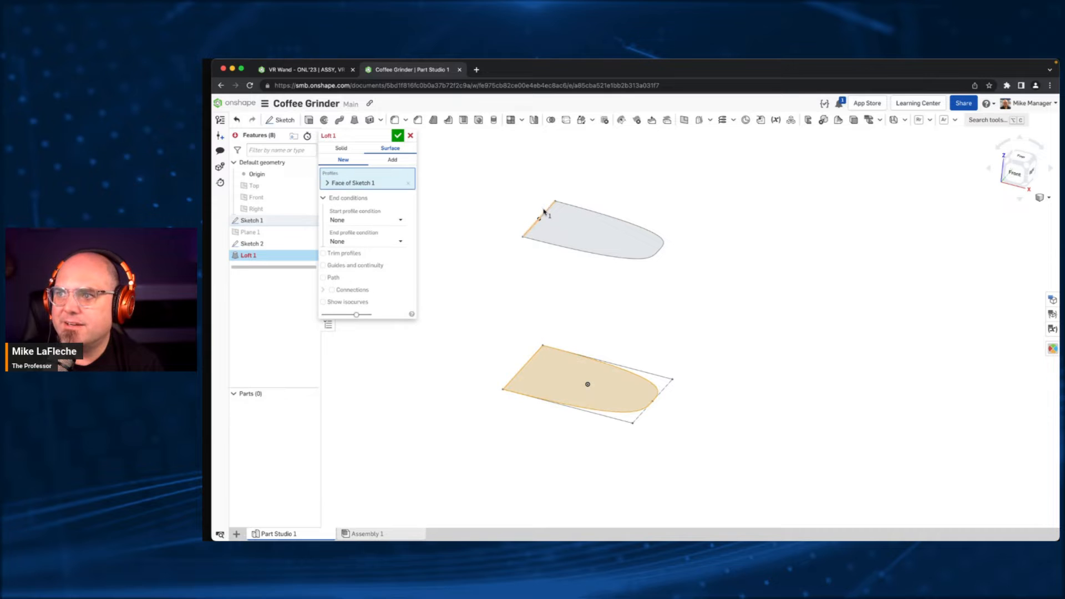
{"action": "left_click", "coordinate": [342, 148]}
{"action": "left_click", "coordinate": [561, 215]}
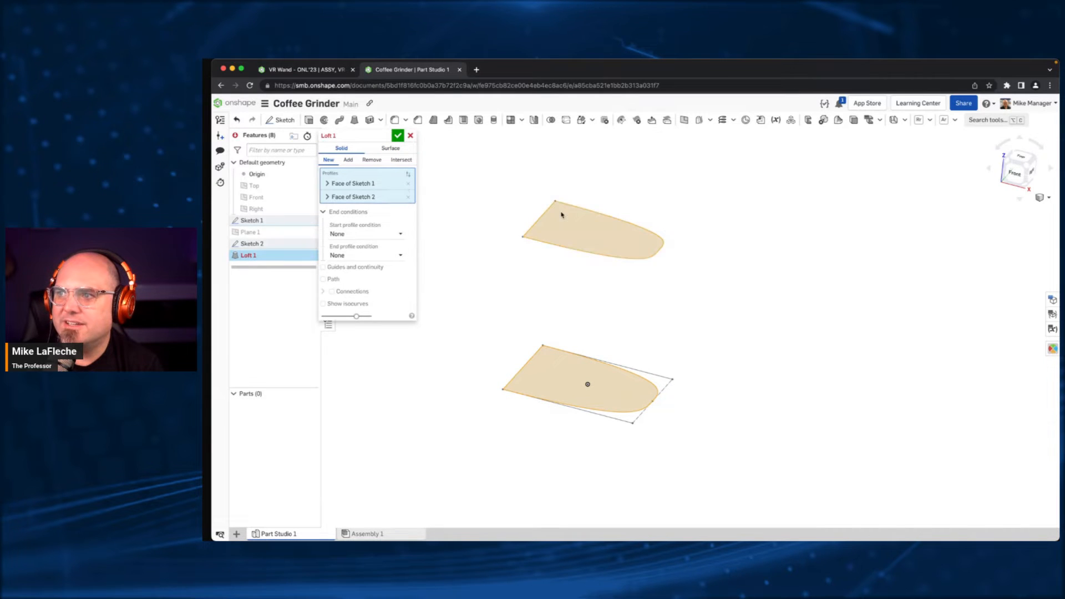
- Set the loft's start profile condition to Normal to profile, checking it from the front, and accept the loft
{"action": "left_click", "coordinate": [1014, 173]}
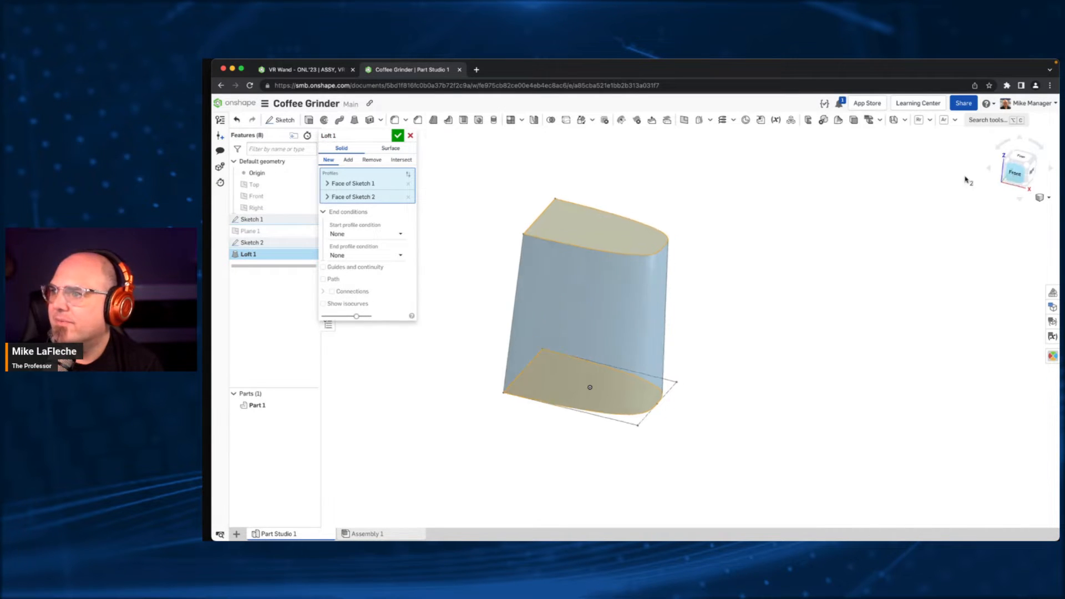
{"action": "middle_click_drag", "start_coordinate": [892, 283], "coordinate": [813, 278]}
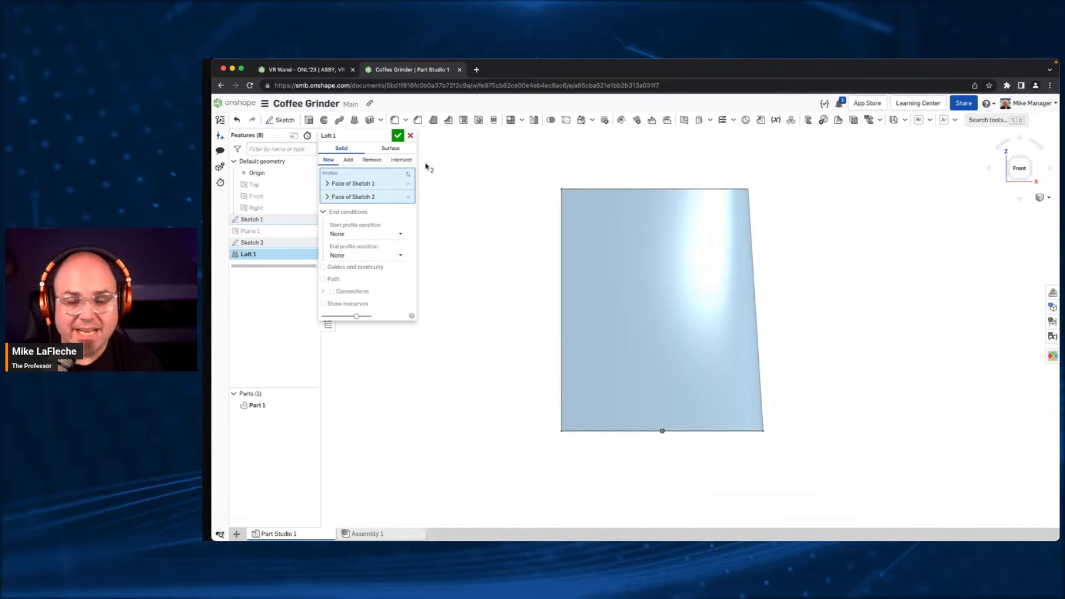
{"action": "left_click", "coordinate": [359, 240]}
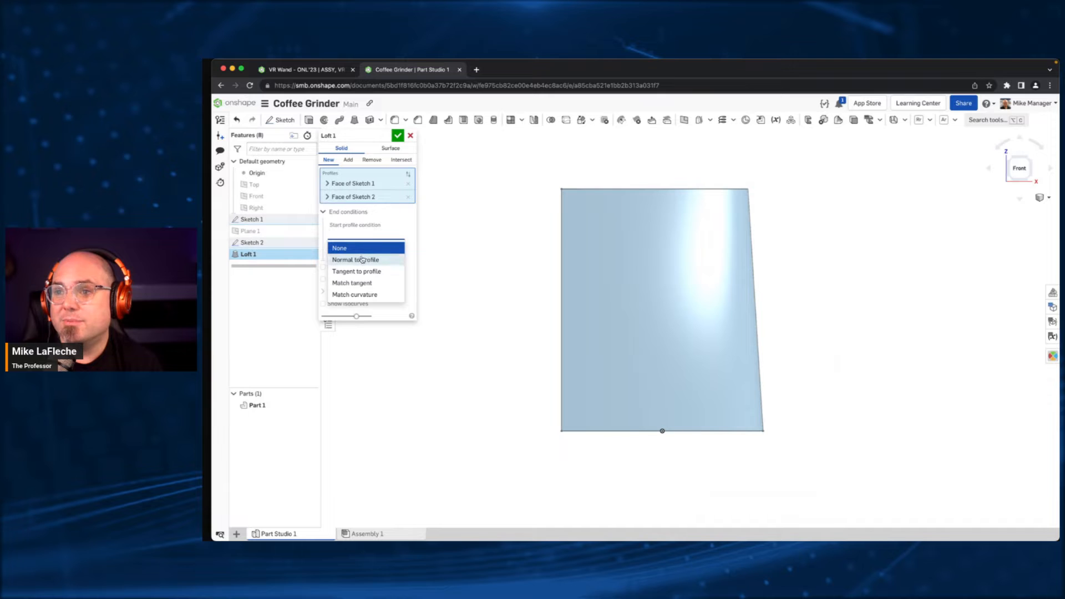
{"action": "left_click", "coordinate": [363, 259]}
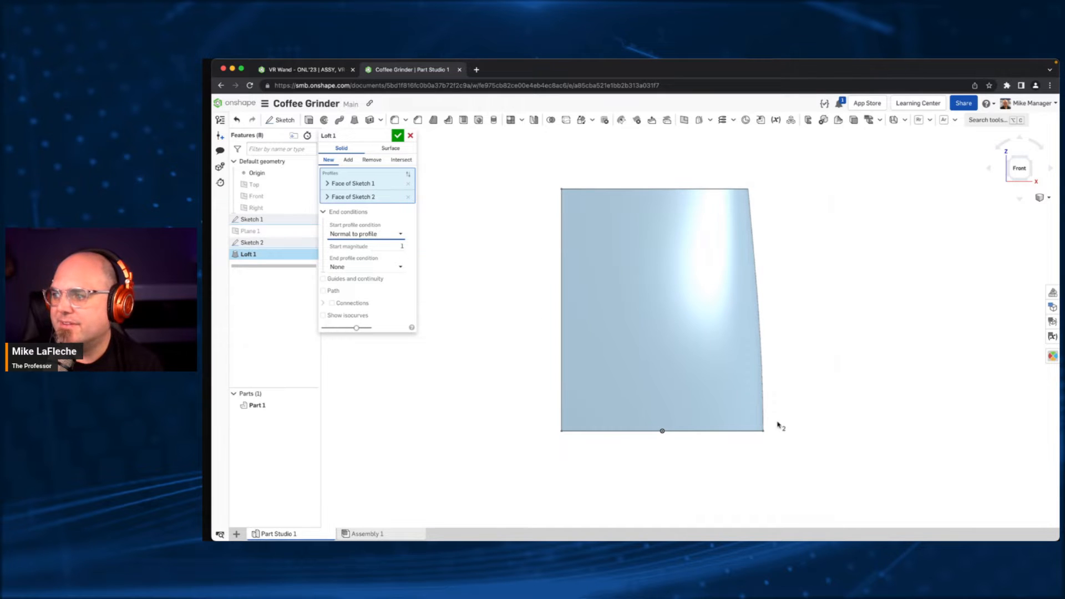
{"action": "left_click", "coordinate": [398, 135]}
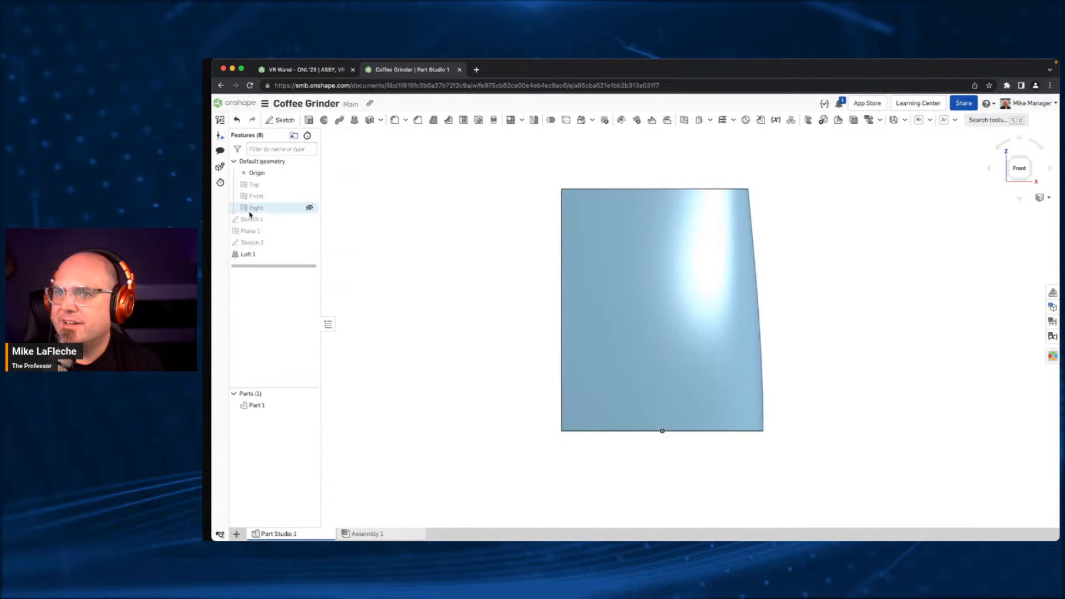
- Open the upper profile sketch for editing and show the final lofted model during the edit
{"action": "double_click", "coordinate": [253, 245]}
{"action": "right_click_drag", "start_coordinate": [579, 192], "coordinate": [577, 205]}
{"action": "middle_click_drag", "start_coordinate": [765, 184], "coordinate": [751, 226]}
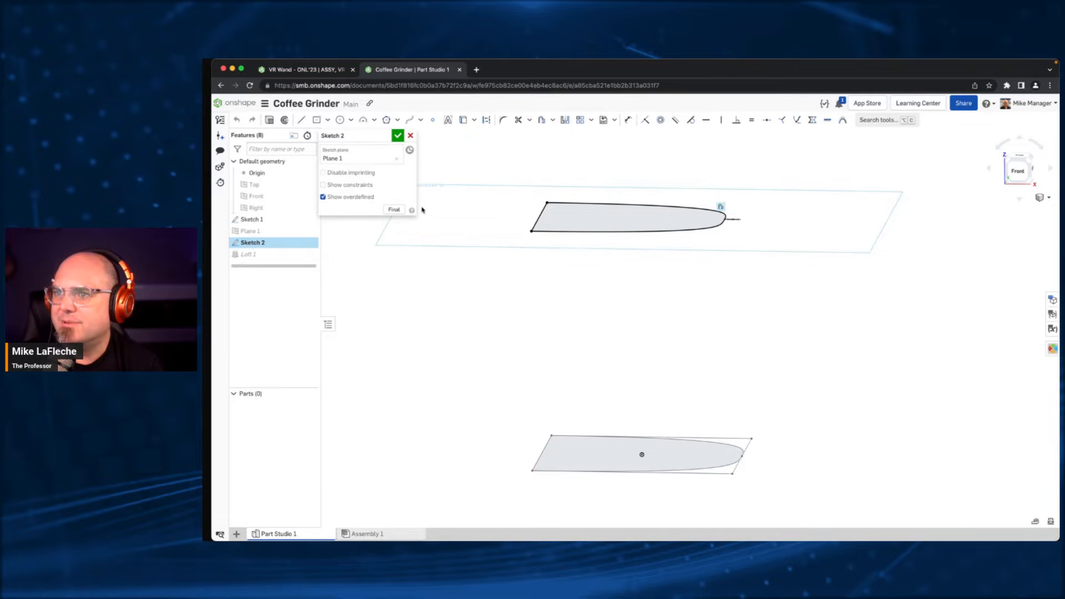
{"action": "left_click", "coordinate": [394, 209]}
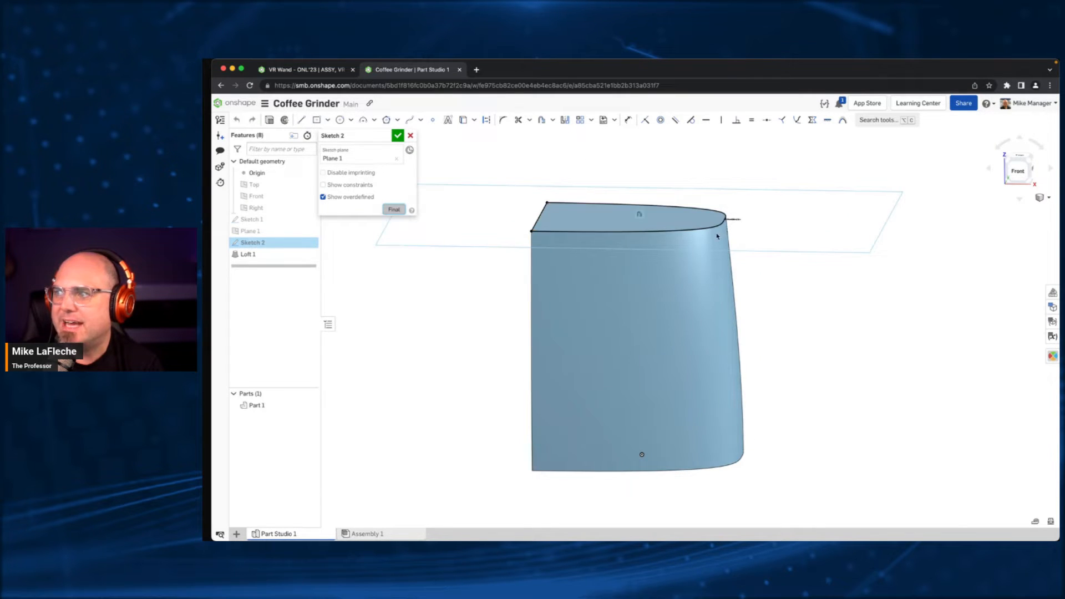
- Set the upper profile's offset dimension to 0.75 mm
{"action": "double_click", "coordinate": [741, 220]}
{"action": "key", "text": "BackSpace"}
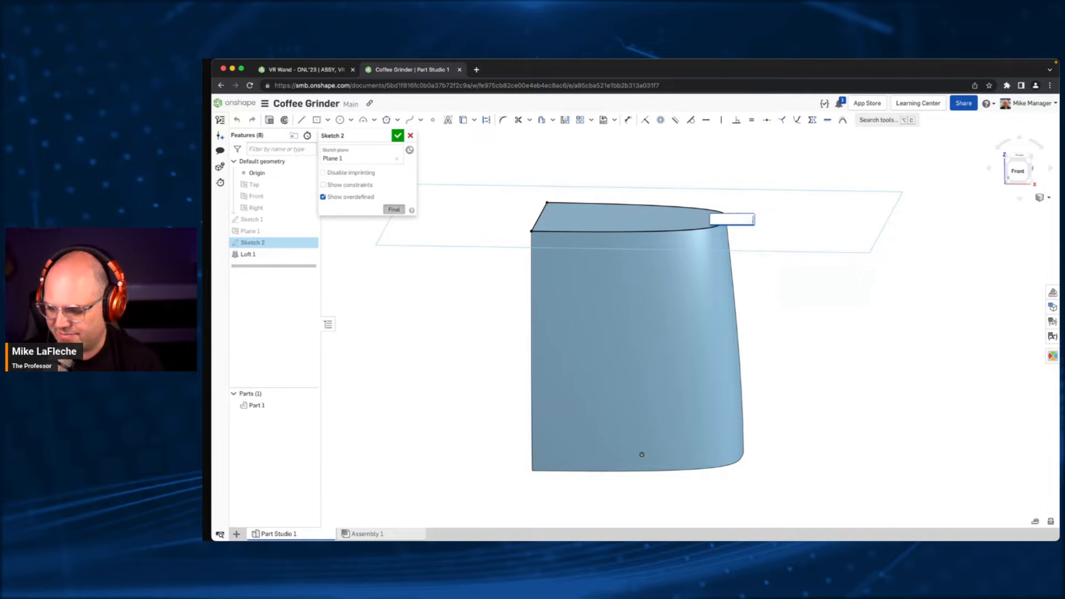
{"action": "key", "text": "Return"}
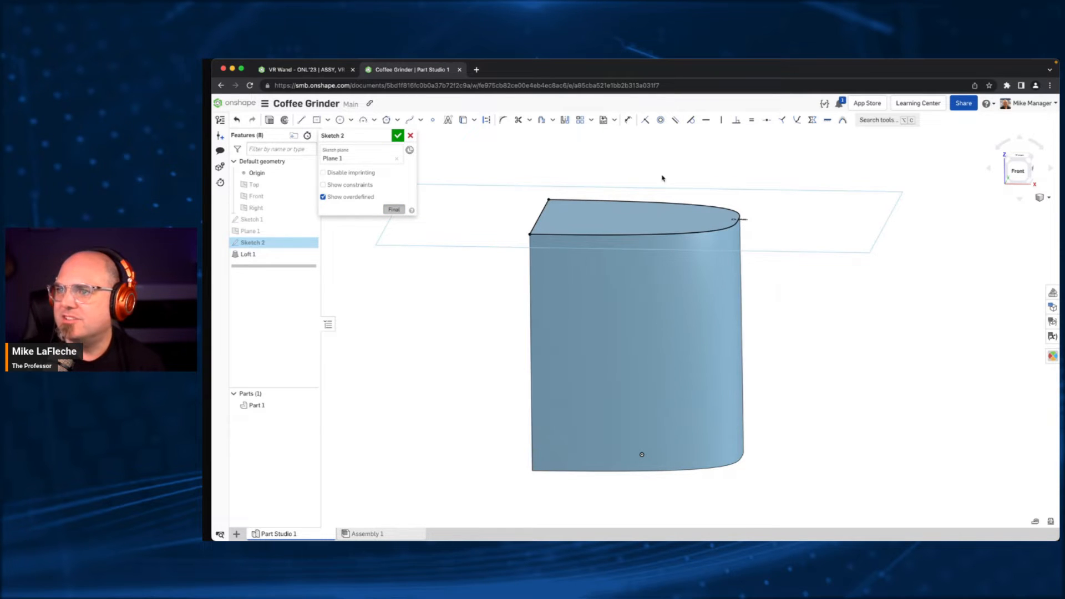
- Set the upper profile's offset dimension to 0.75 in and finish the sketch
{"action": "double_click", "coordinate": [741, 220]}
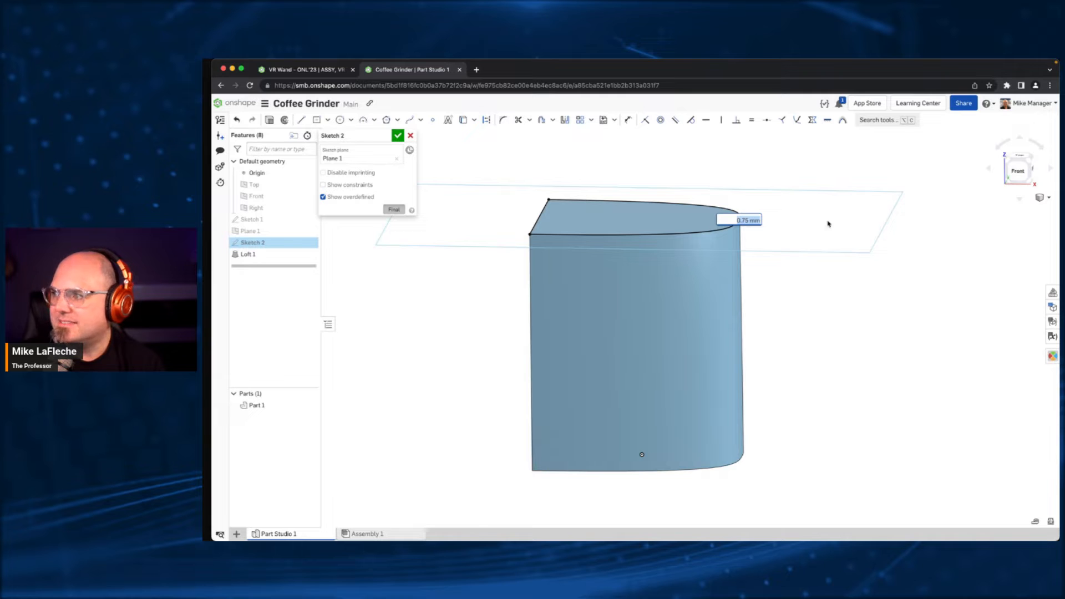
{"action": "key", "text": "BackSpace"}
{"action": "type", "text": ".75in"}
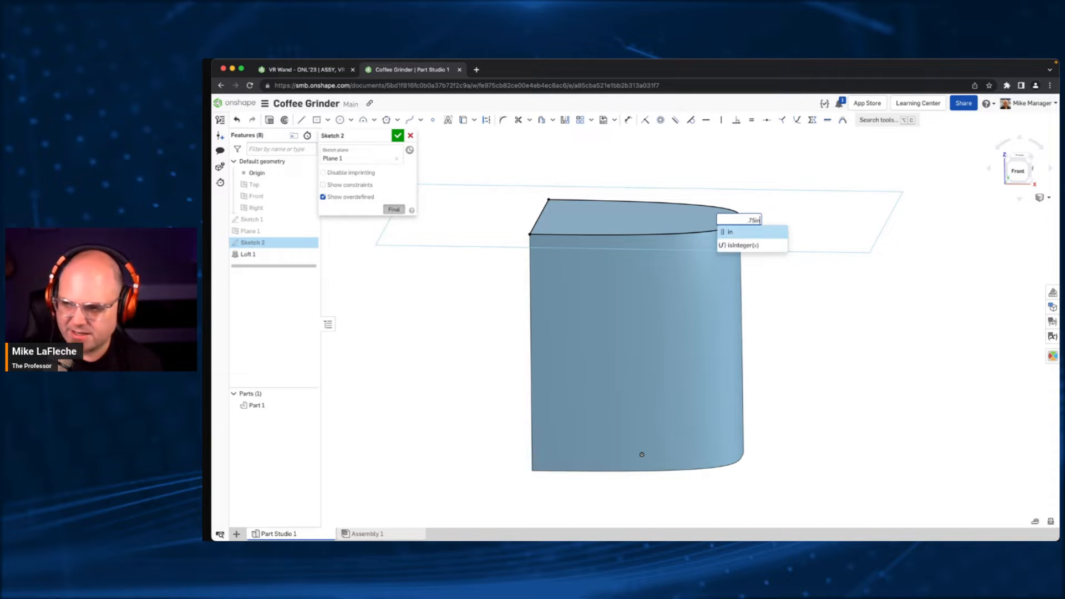
{"action": "key", "text": "Return"}
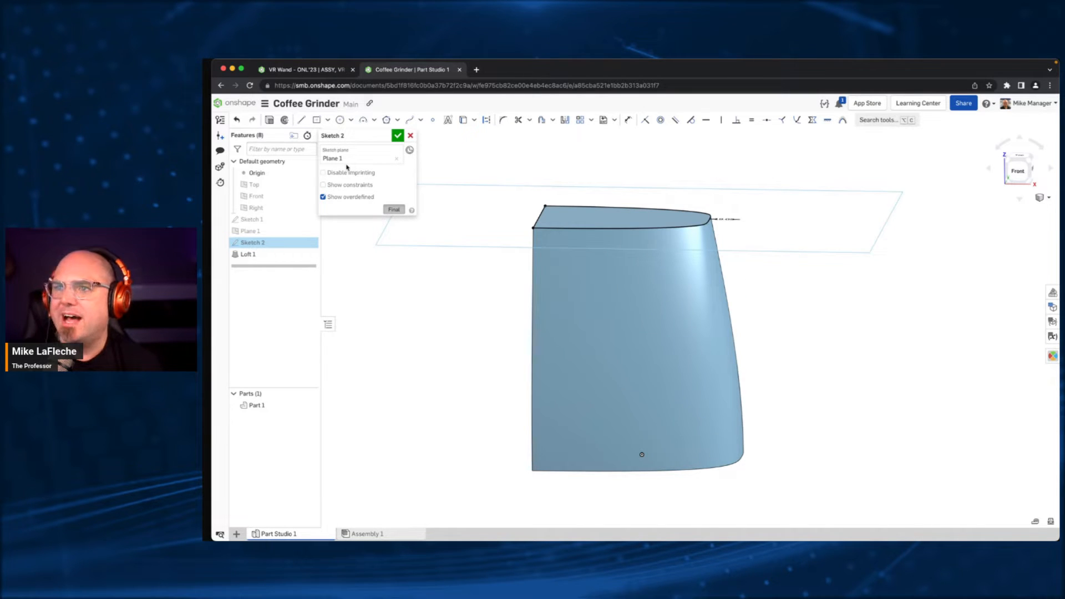
{"action": "left_click", "coordinate": [397, 136]}
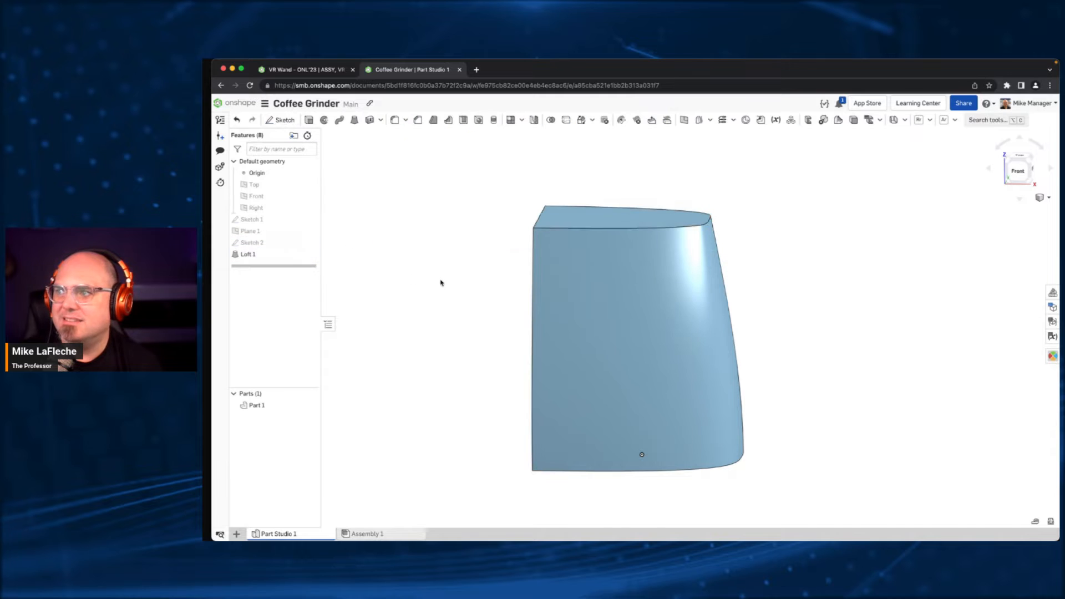
- Edit the loft, try a start magnitude of 2, and set the start magnitude to 1.5
{"action": "double_click", "coordinate": [277, 255]}
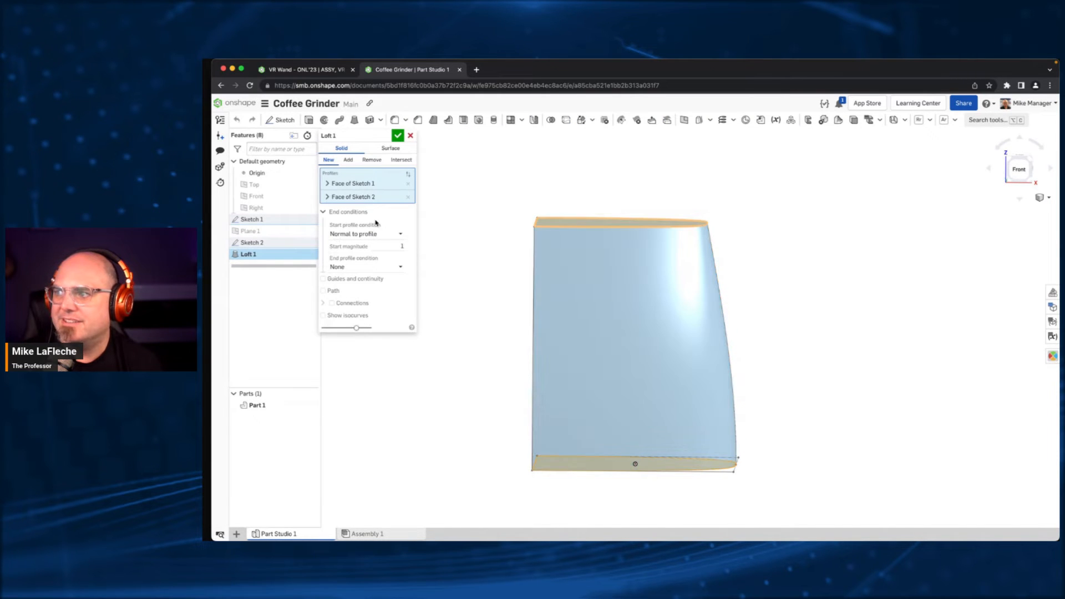
{"action": "left_click", "coordinate": [382, 245]}
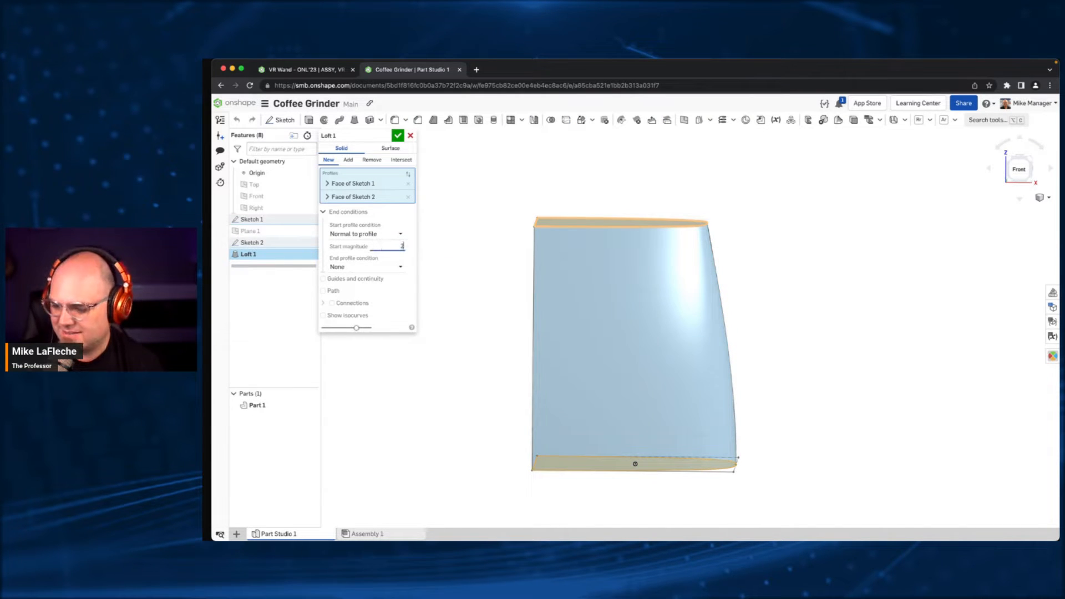
{"action": "type", "text": "2"}
{"action": "key", "text": "Return"}
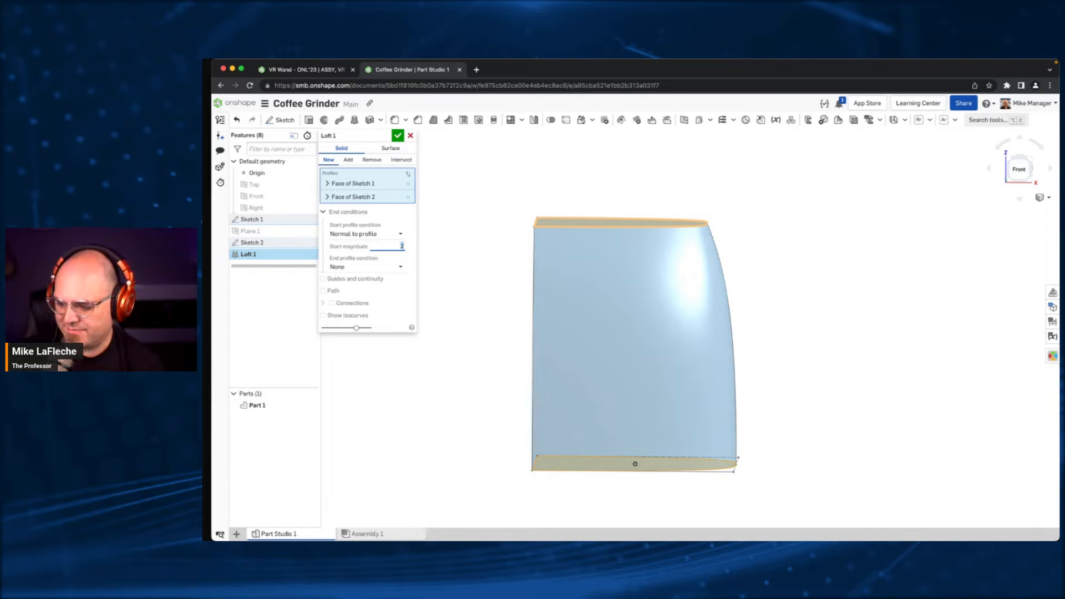
{"action": "type", "text": "1.5"}
{"action": "key", "text": "Return"}
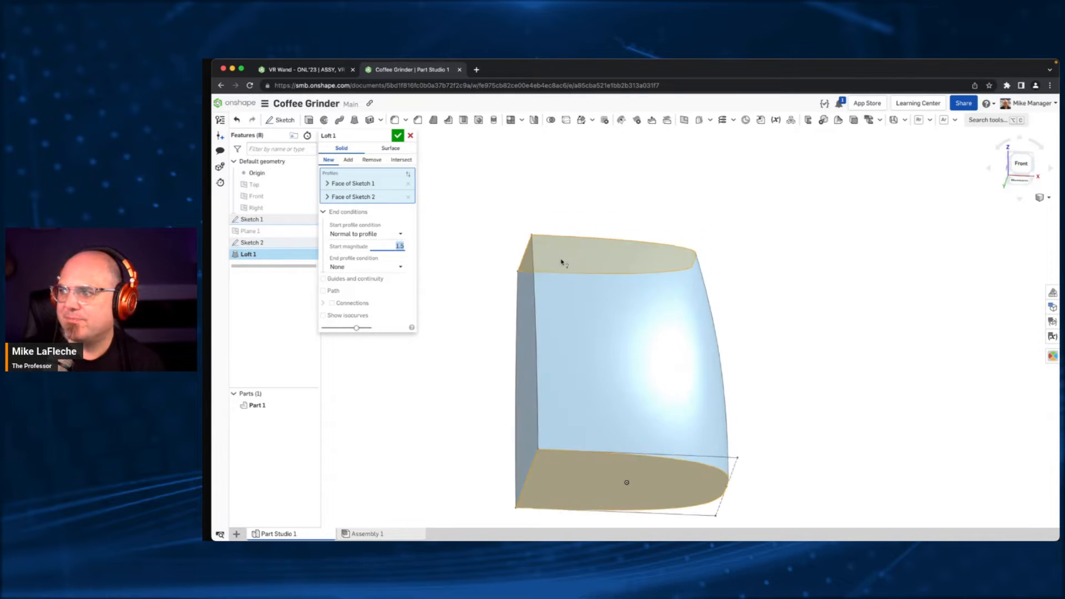
- Accept the loft edit, set the upper profile's offset dimension to 0.4 in and finish the sketch
{"action": "left_click", "coordinate": [397, 136]}
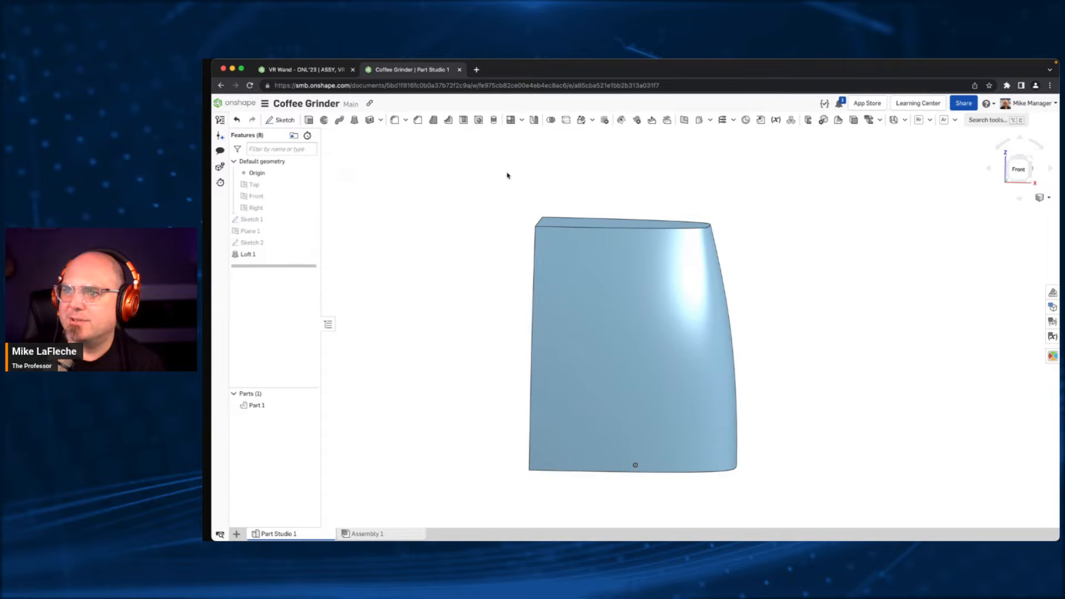
{"action": "mouse_move", "coordinate": [506, 174]}
{"action": "right_mouse_down"}
{"action": "mouse_move", "coordinate": [449, 193]}
{"action": "mouse_move", "coordinate": [532, 181]}
{"action": "mouse_move", "coordinate": [528, 251]}
{"action": "mouse_move", "coordinate": [521, 200]}
{"action": "mouse_move", "coordinate": [490, 217]}
{"action": "right_mouse_up"}
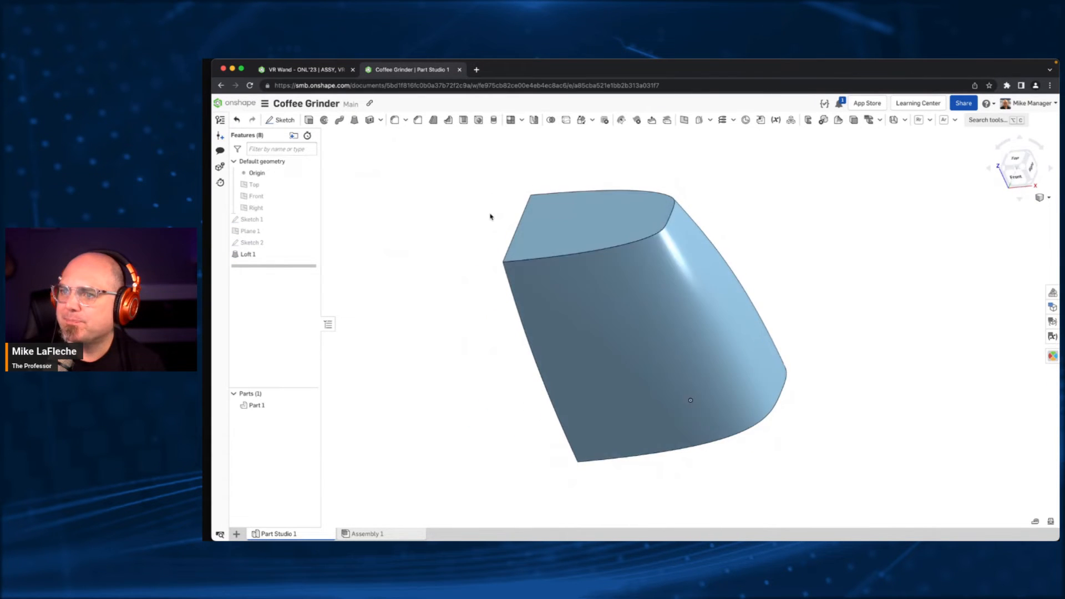
{"action": "double_click", "coordinate": [284, 247]}
{"action": "double_click", "coordinate": [690, 227]}
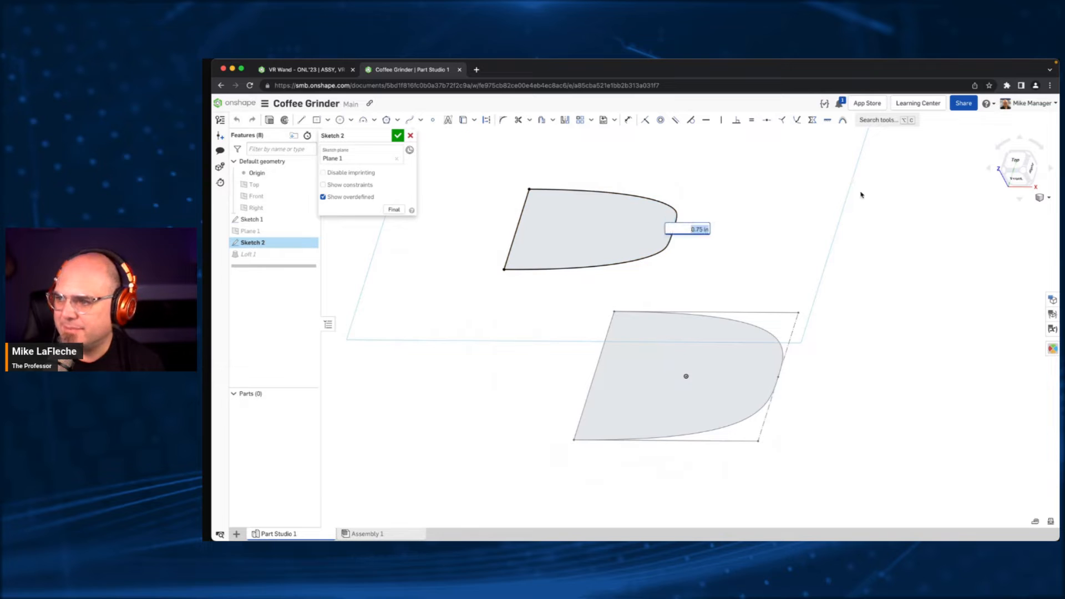
{"action": "type", "text": ".4"}
{"action": "key", "text": "Return"}
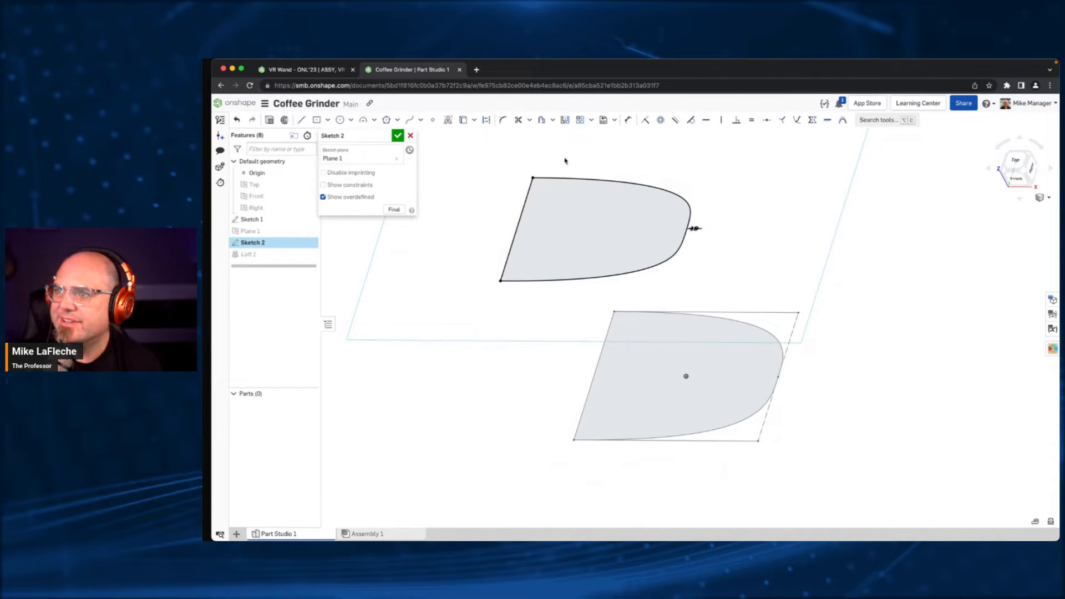
{"action": "left_click", "coordinate": [398, 135]}
{"action": "mouse_move", "coordinate": [499, 380]}
{"action": "right_mouse_down"}
{"action": "mouse_move", "coordinate": [518, 340]}
{"action": "mouse_move", "coordinate": [511, 352]}
{"action": "mouse_move", "coordinate": [516, 281]}
{"action": "mouse_move", "coordinate": [521, 295]}
{"action": "right_mouse_up"}
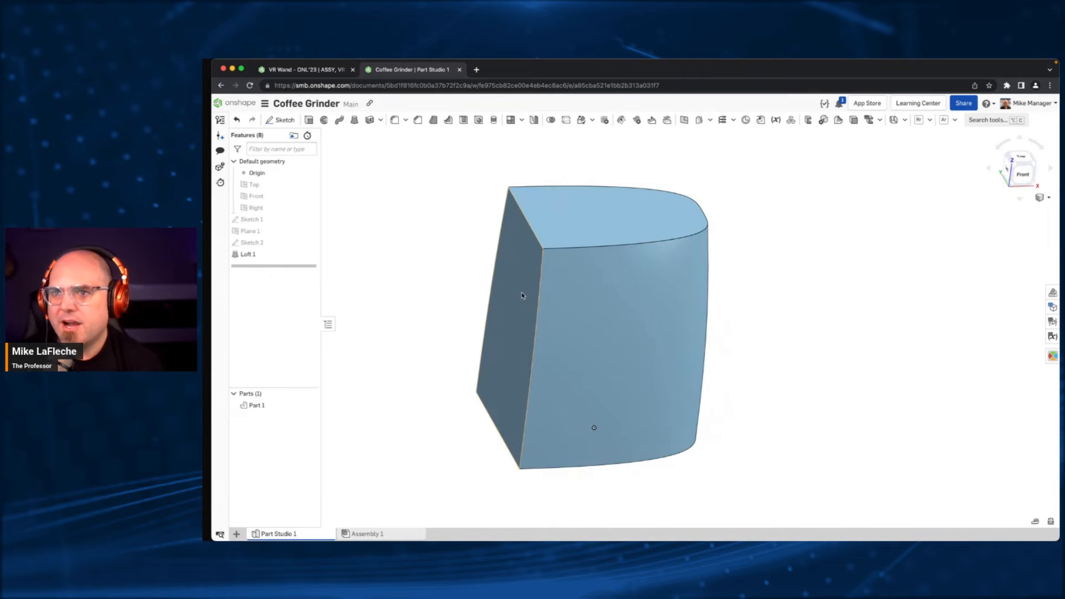
- Fillet the two upright edges of the body's flat back face with a 15 mm radius
{"action": "left_click", "coordinate": [394, 119]}
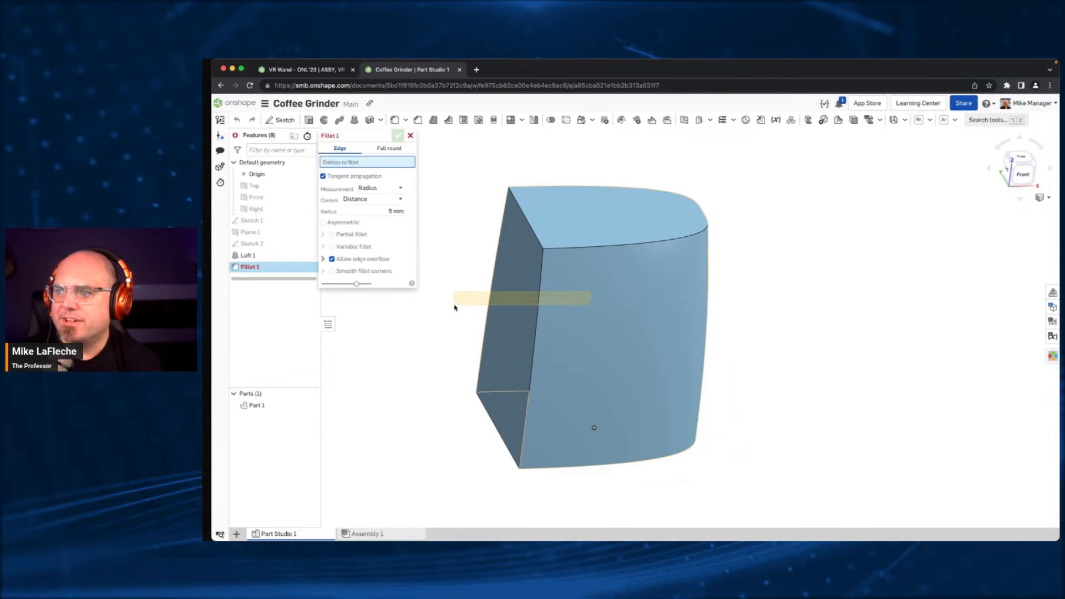
{"action": "left_click_drag", "start_coordinate": [454, 307], "coordinate": [457, 306]}
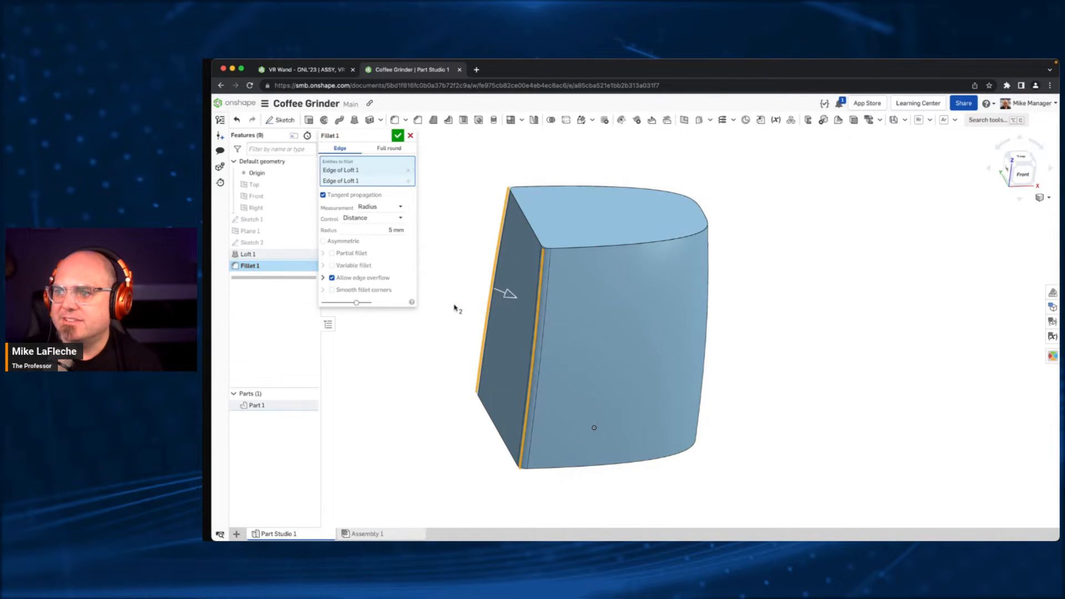
{"action": "left_click", "coordinate": [372, 230]}
{"action": "type", "text": "15"}
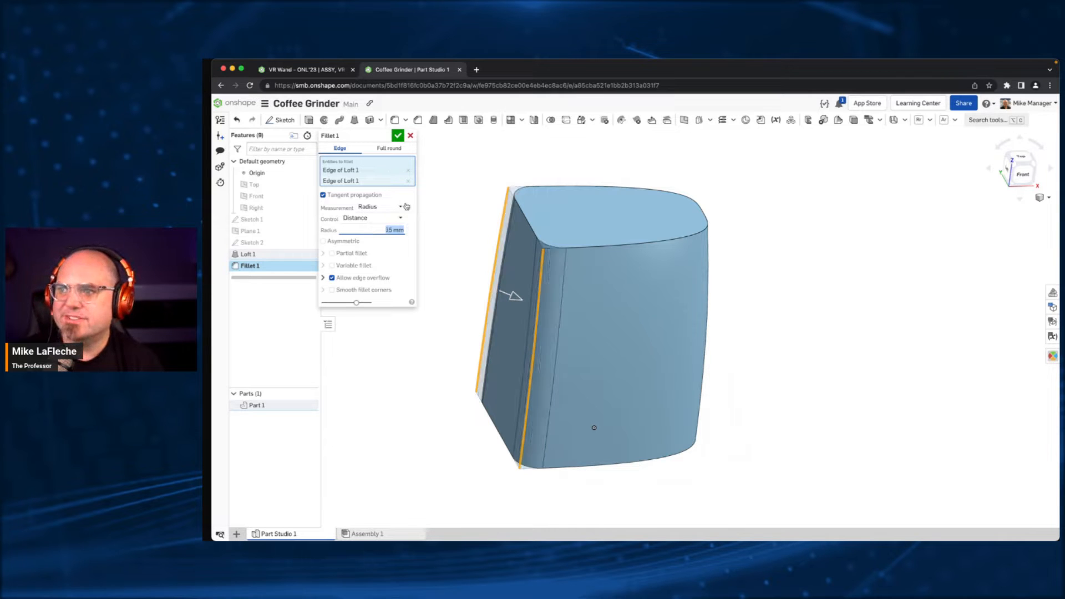
{"action": "left_click", "coordinate": [397, 137]}
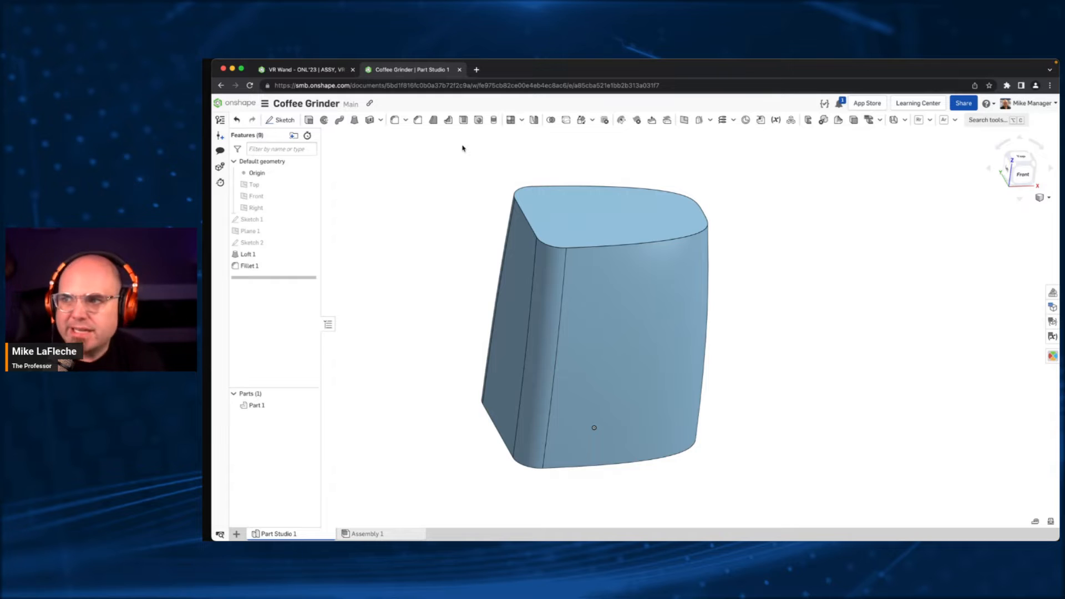
{"action": "middle_click_drag", "start_coordinate": [512, 196], "coordinate": [535, 172]}
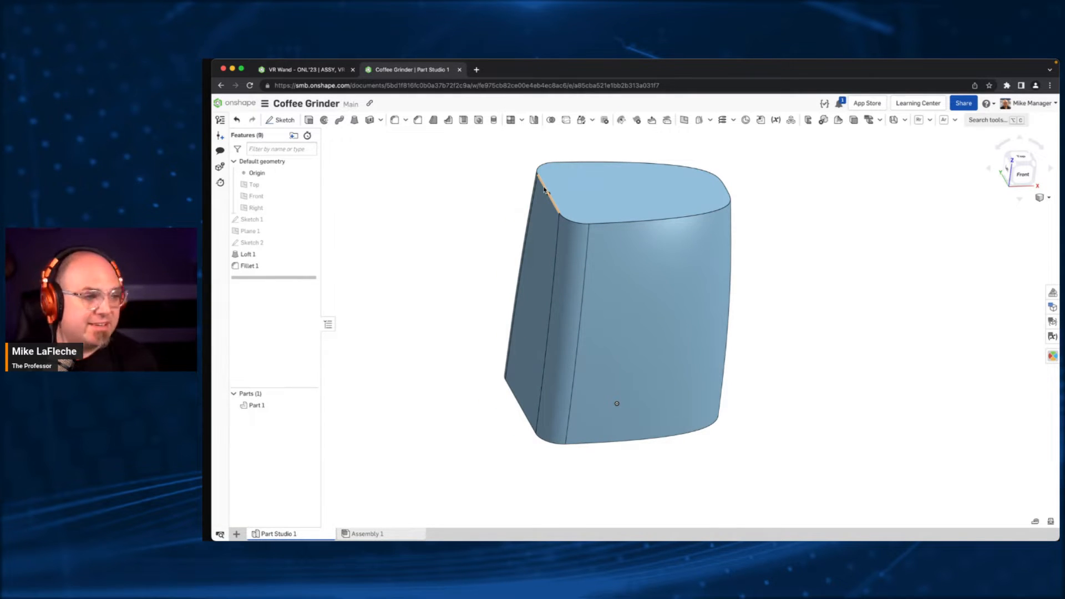
{"action": "right_click_drag", "start_coordinate": [544, 189], "coordinate": [700, 226]}
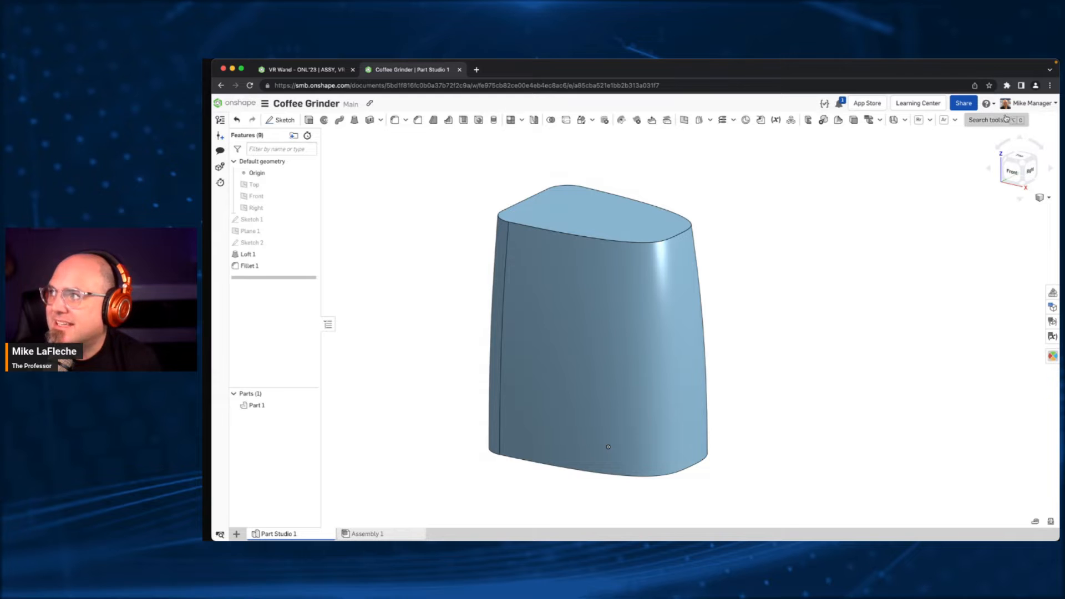
{"action": "middle_click_drag", "start_coordinate": [694, 225], "coordinate": [739, 240]}
{"action": "scroll", "coordinate": [755, 216], "scroll_direction": "down", "scroll_amount": 1}
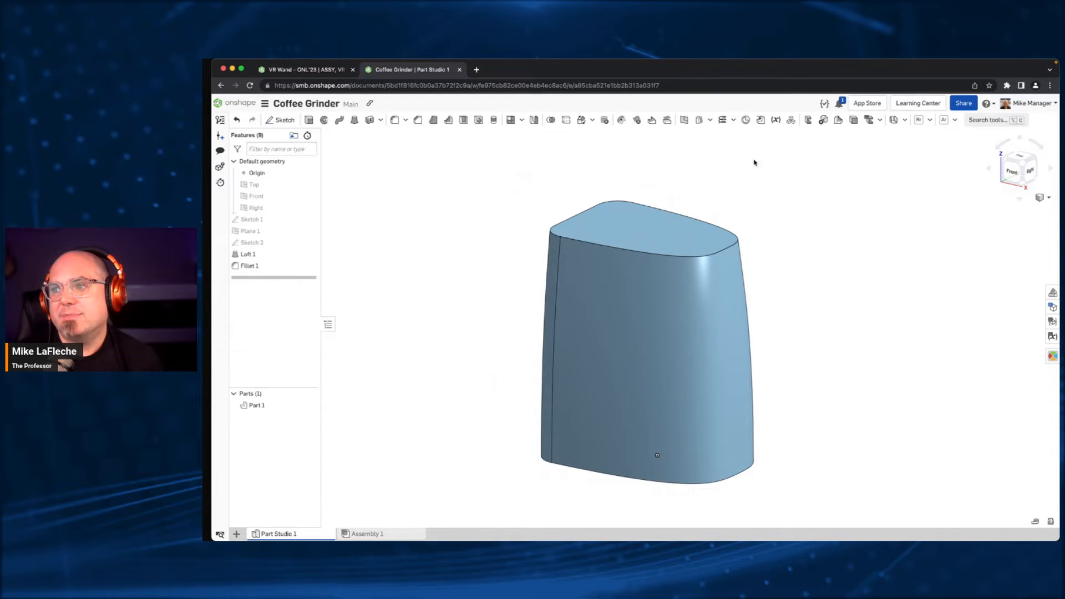
{"action": "right_click_drag", "start_coordinate": [498, 195], "coordinate": [436, 180]}
- Show the version history with Main's changes expanded and create version V1 from Main
{"action": "left_click", "coordinate": [220, 120]}
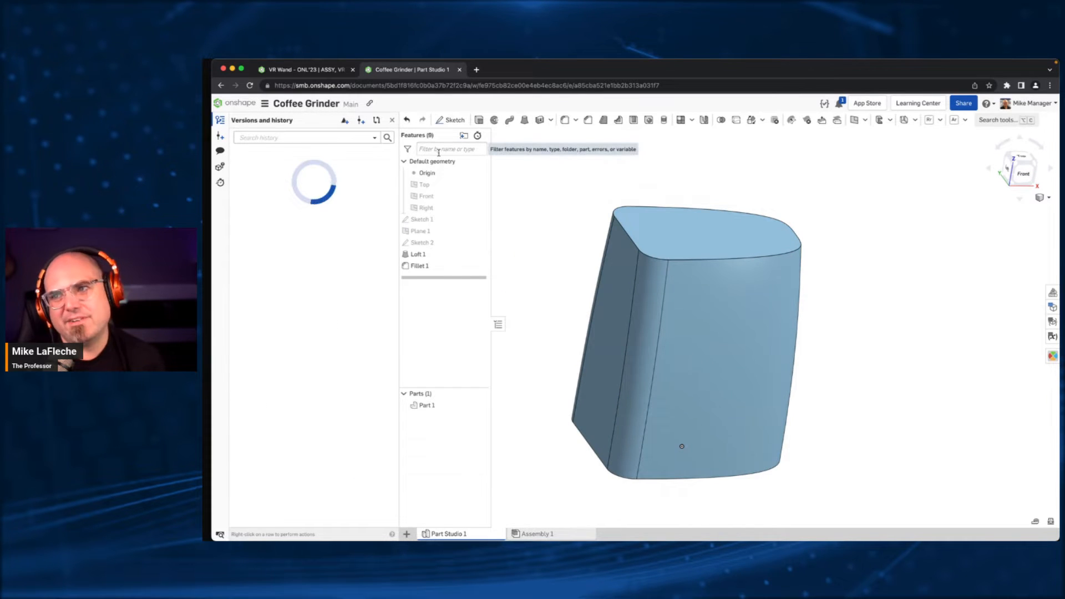
{"action": "left_click", "coordinate": [319, 180]}
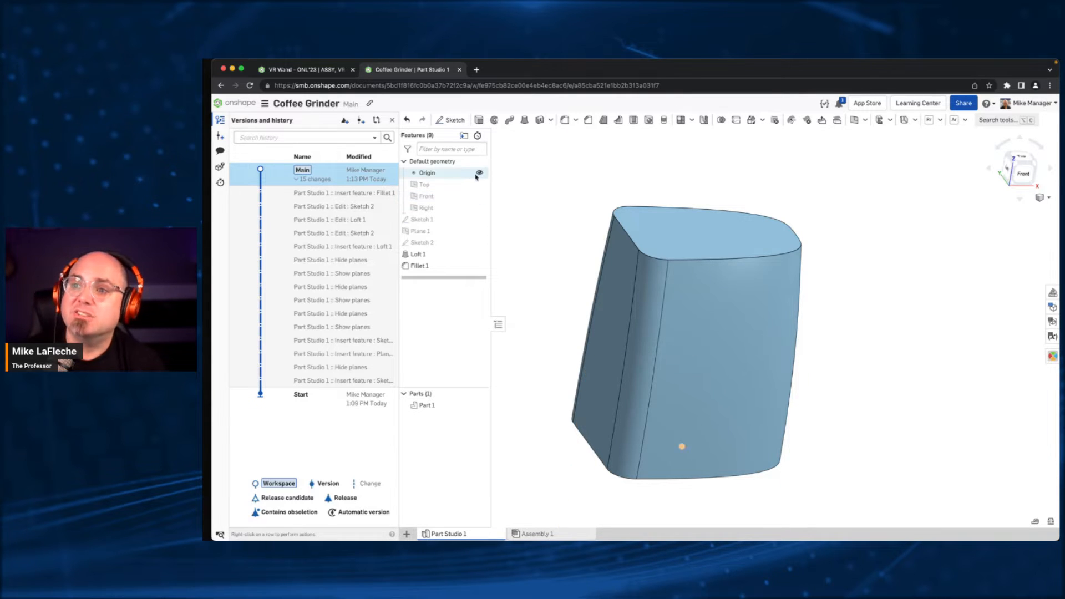
{"action": "middle_click_drag", "start_coordinate": [664, 202], "coordinate": [682, 190]}
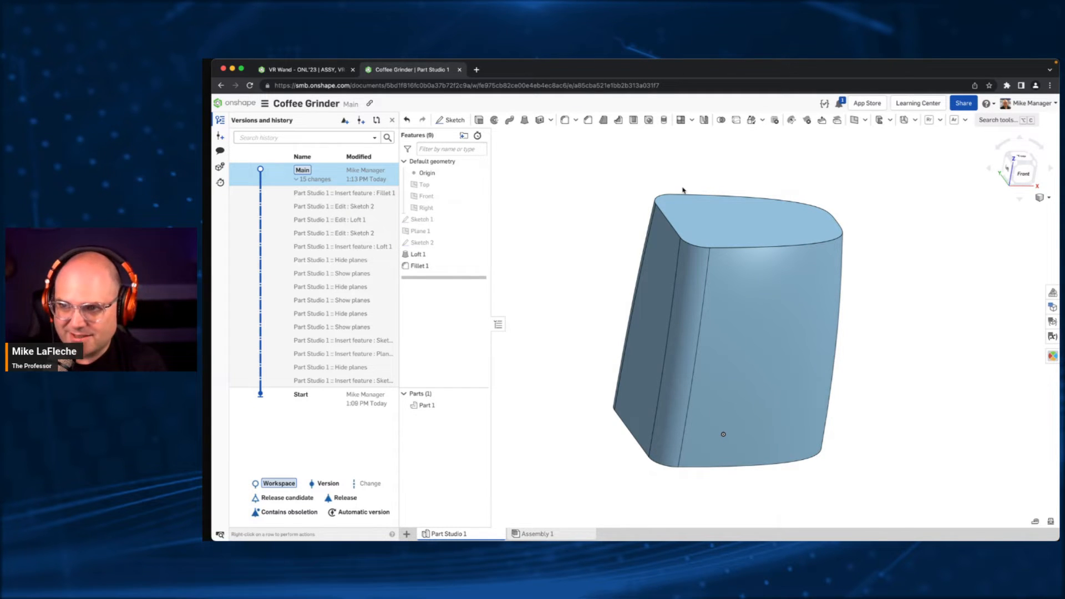
{"action": "double_click", "coordinate": [421, 266]}
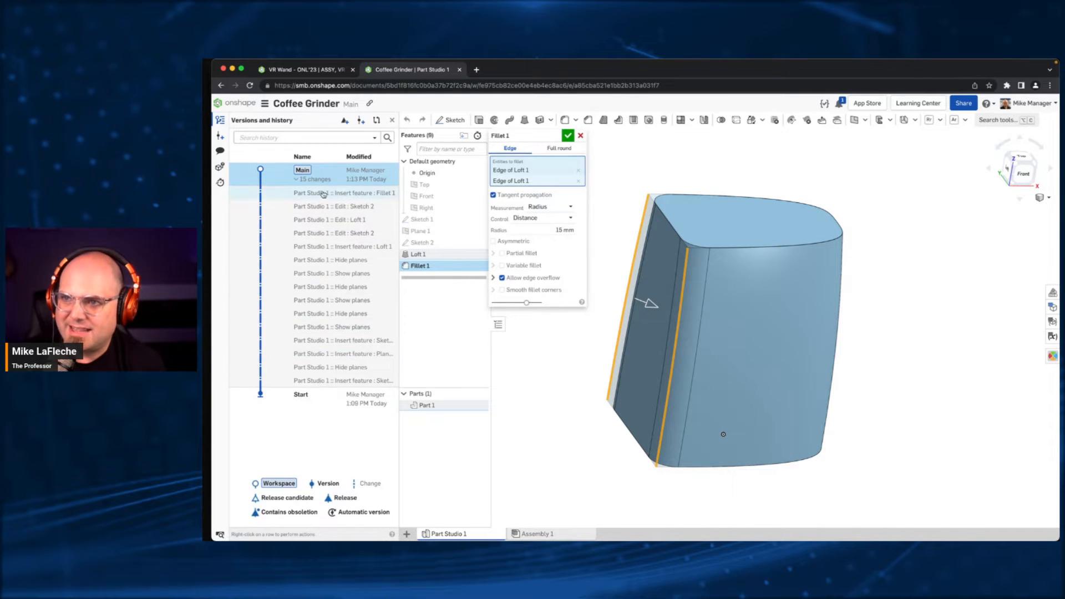
{"action": "left_click", "coordinate": [568, 135]}
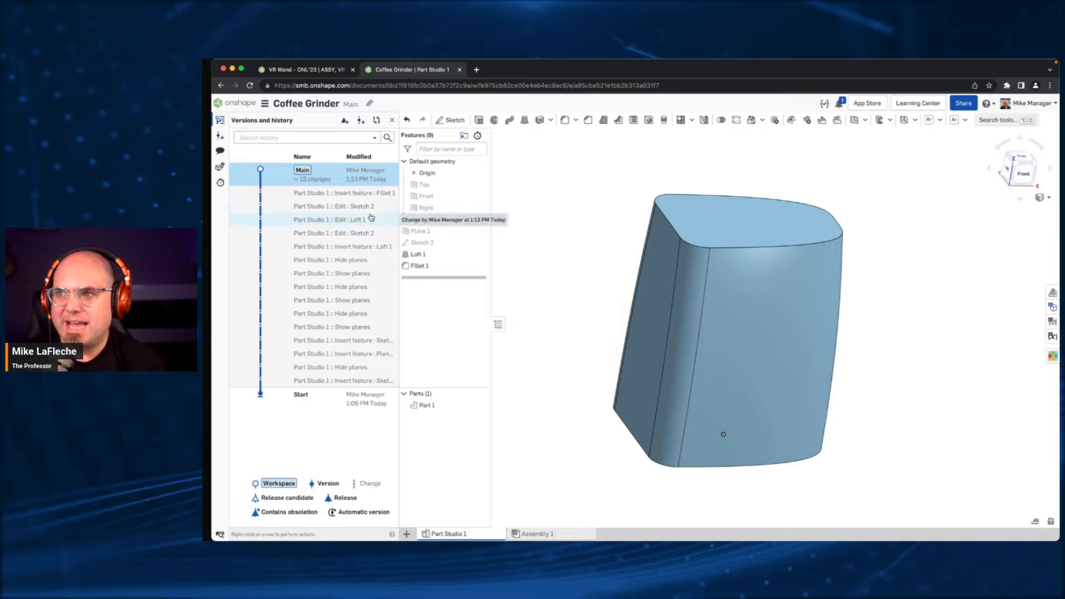
{"action": "left_click", "coordinate": [361, 121]}
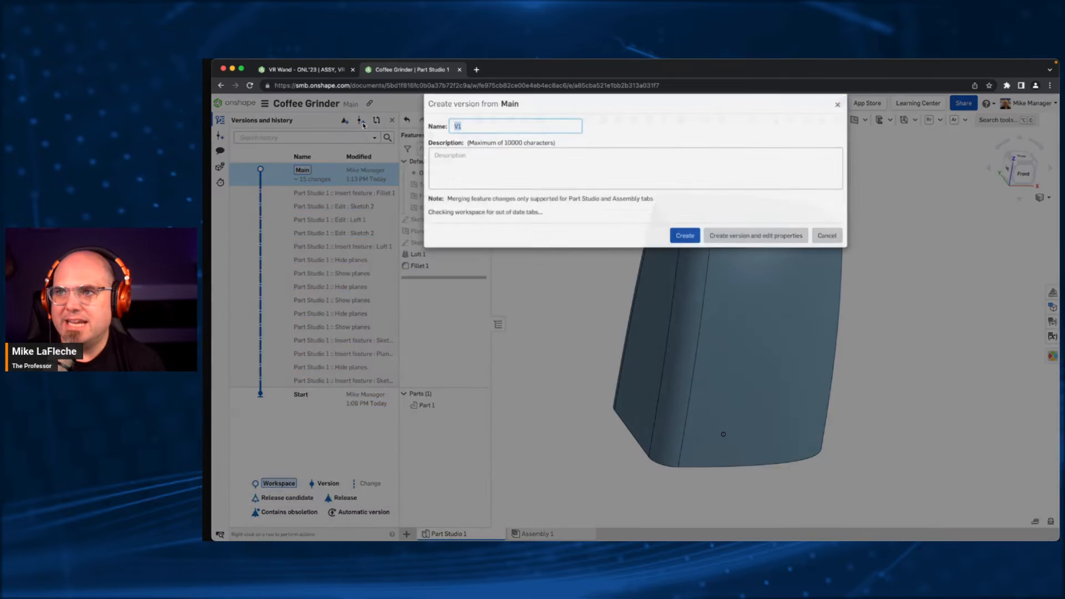
{"action": "left_click", "coordinate": [686, 237]}
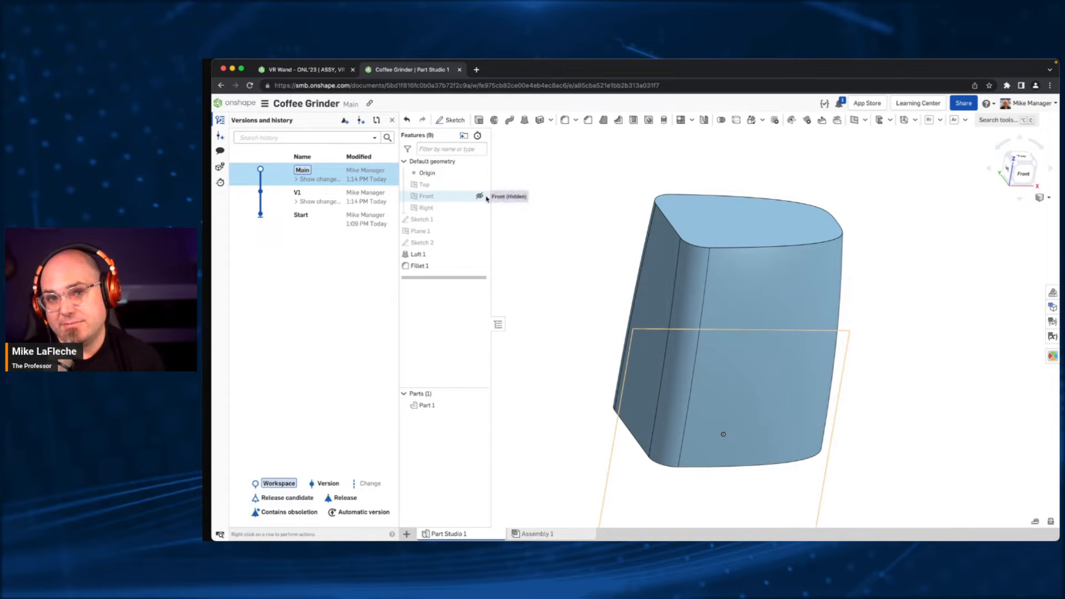
- Branch version V1 into a new workspace named "B1 - DFM"
{"action": "right_click_drag", "start_coordinate": [594, 228], "coordinate": [561, 228]}
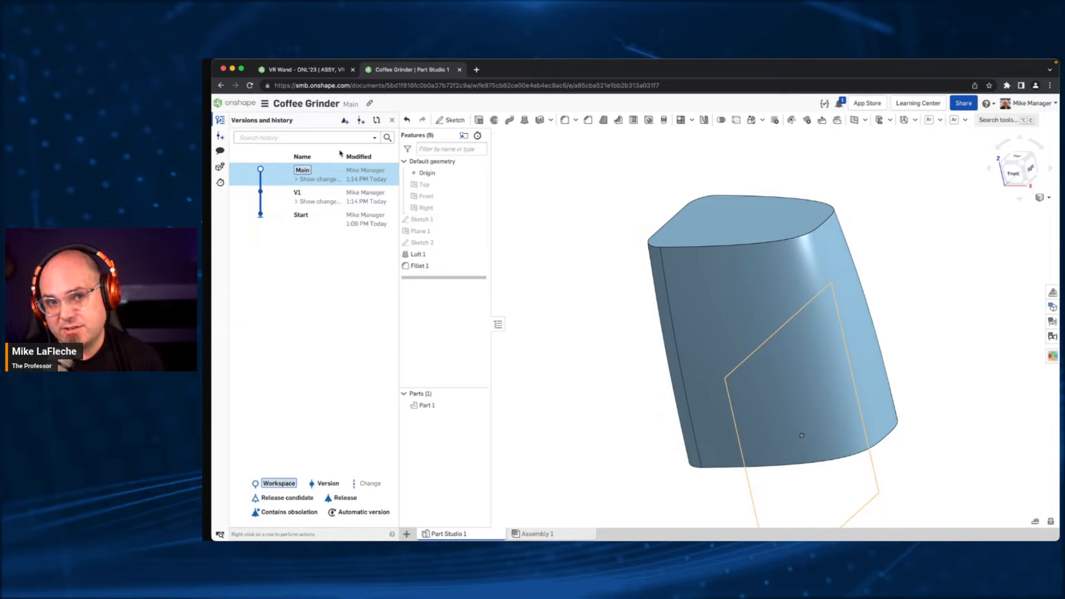
{"action": "right_click", "coordinate": [371, 204]}
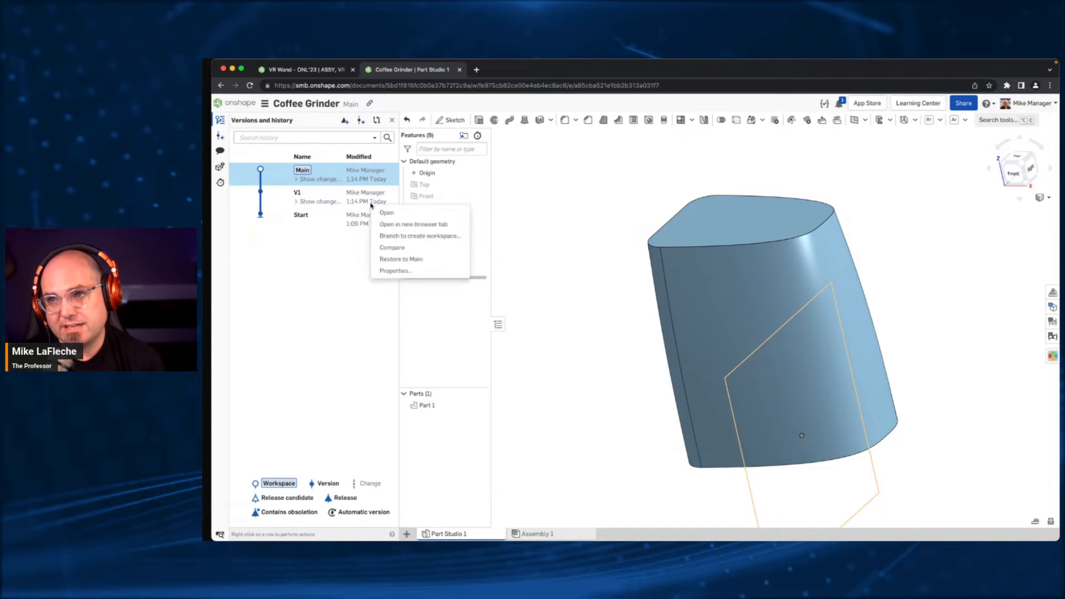
{"action": "left_click", "coordinate": [506, 202]}
{"action": "type", "text": "B1"}
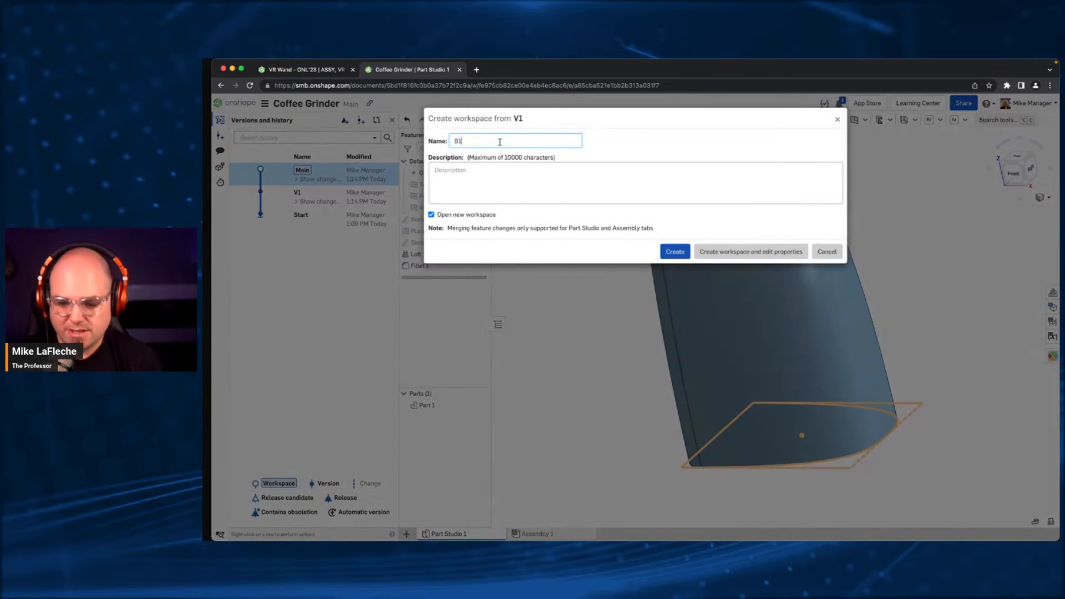
{"action": "type", "text": " - DFM"}
{"action": "key", "text": "Return"}
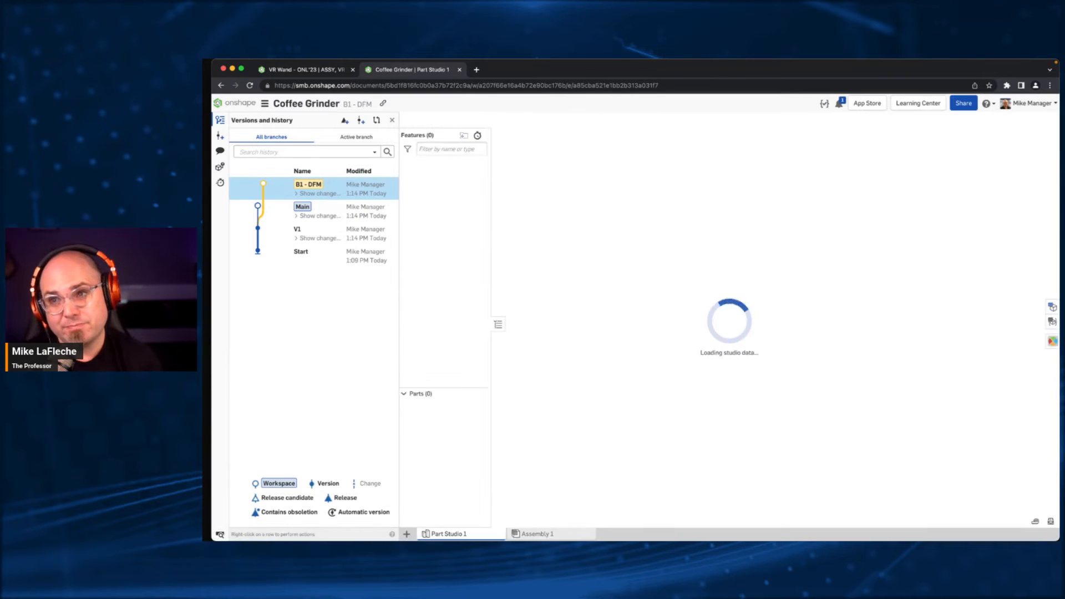
- Branch version V1 into a second workspace named "B2 - Style"
{"action": "right_click", "coordinate": [338, 230]}
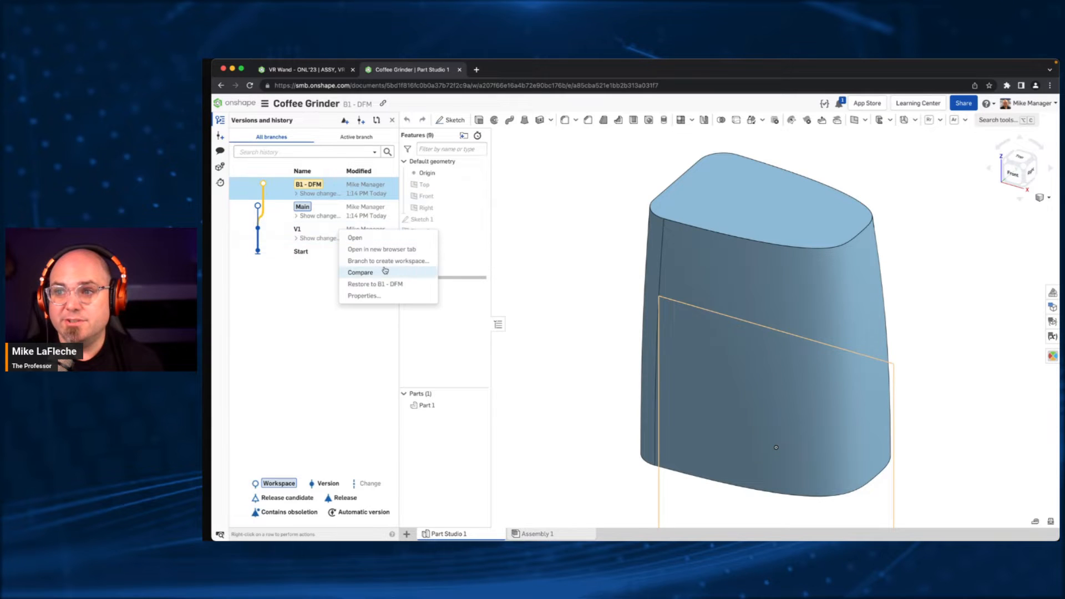
{"action": "left_click", "coordinate": [385, 264]}
{"action": "type", "text": "B2"}
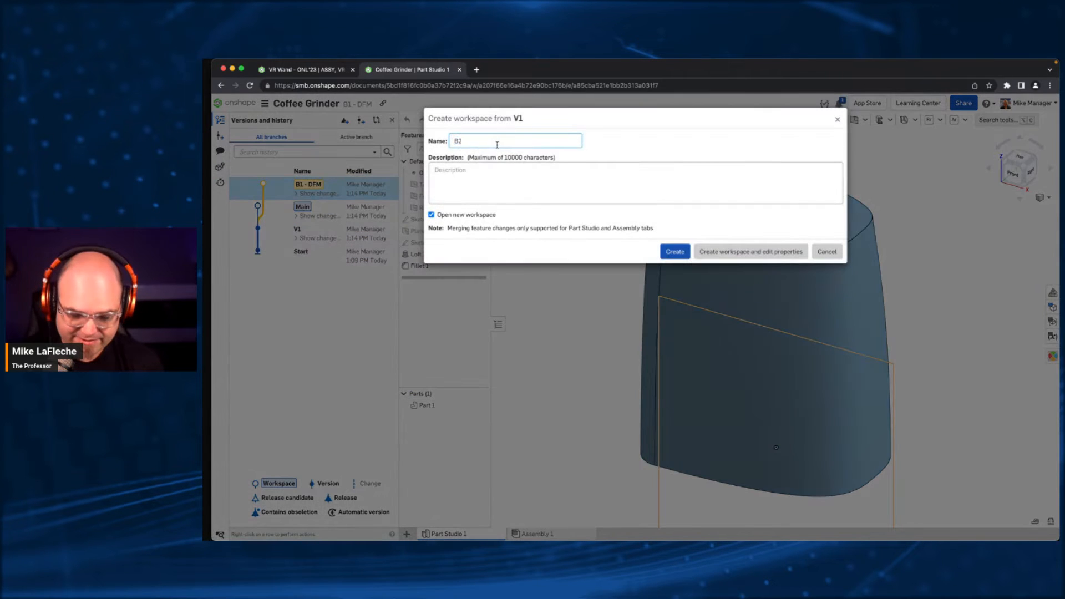
{"action": "type", "text": " - St"}
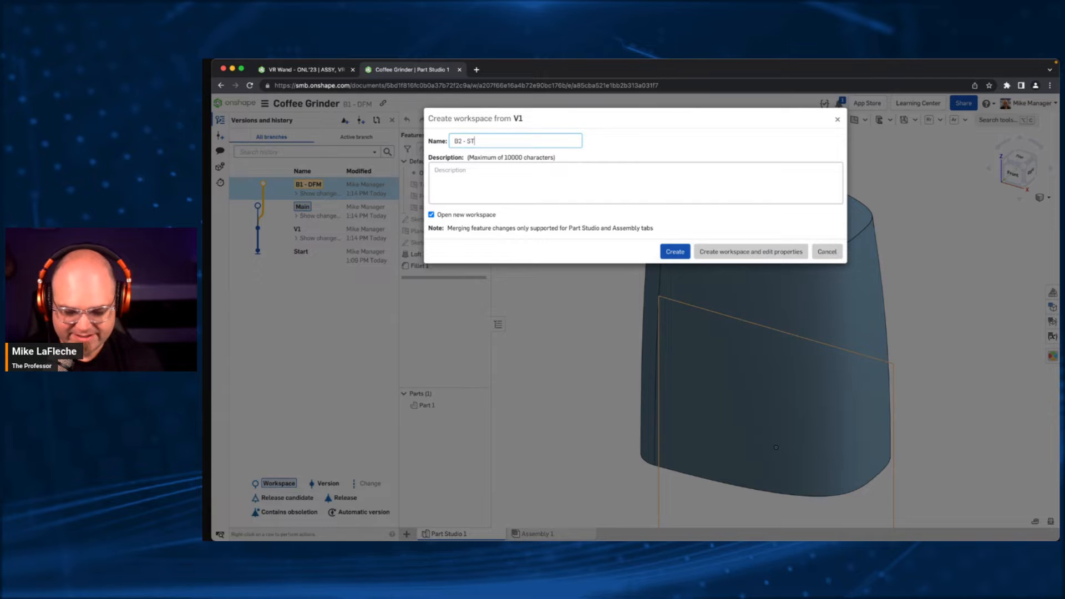
{"action": "key", "text": "BackSpace"}
{"action": "type", "text": "tlying"}
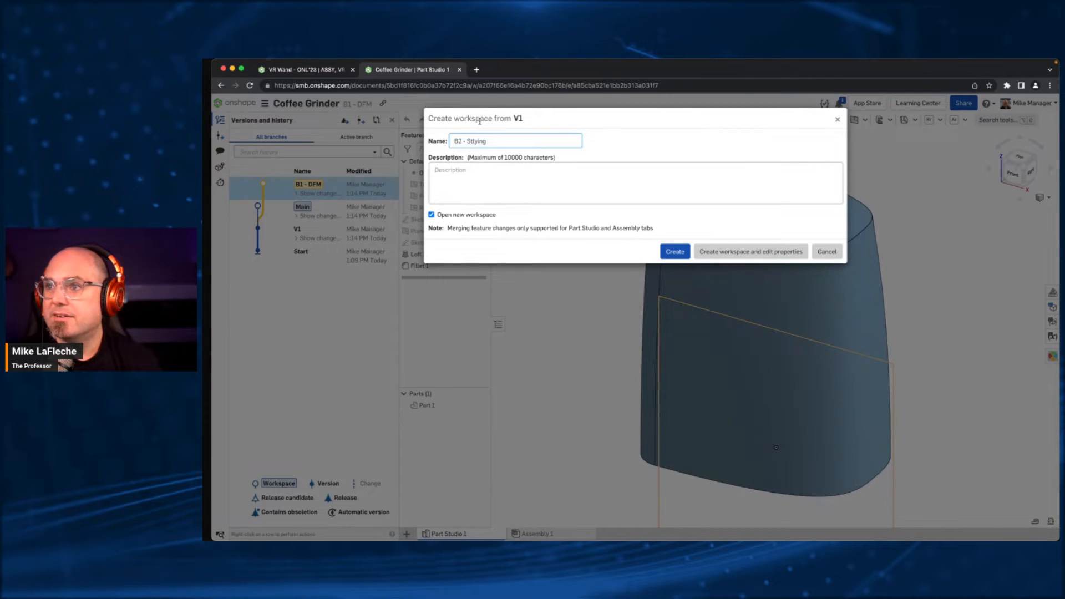
{"action": "key", "text": "alt+shift+Left"}
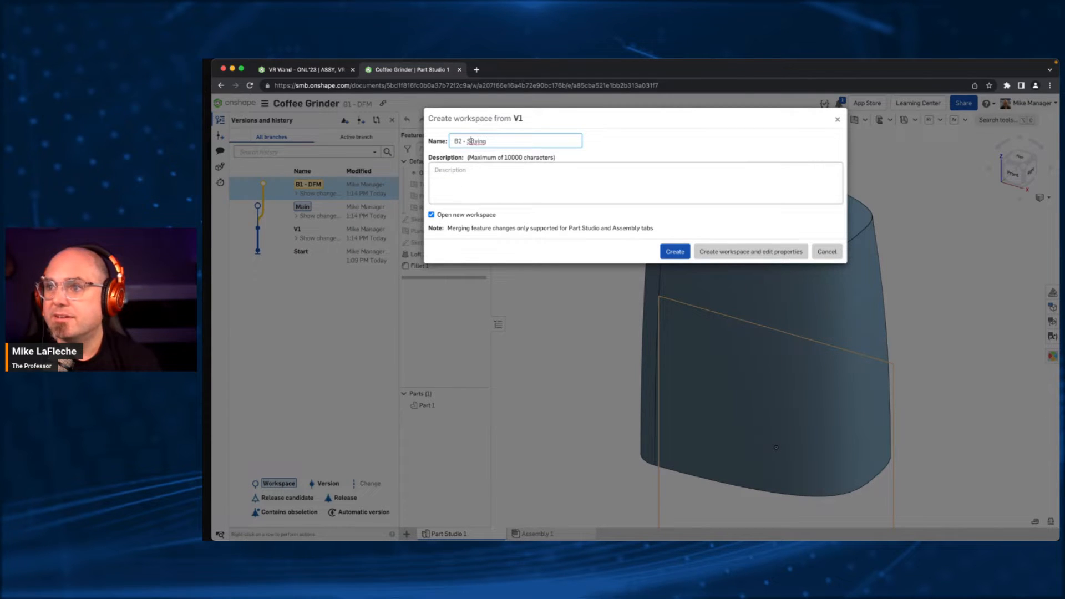
{"action": "type", "text": "Style"}
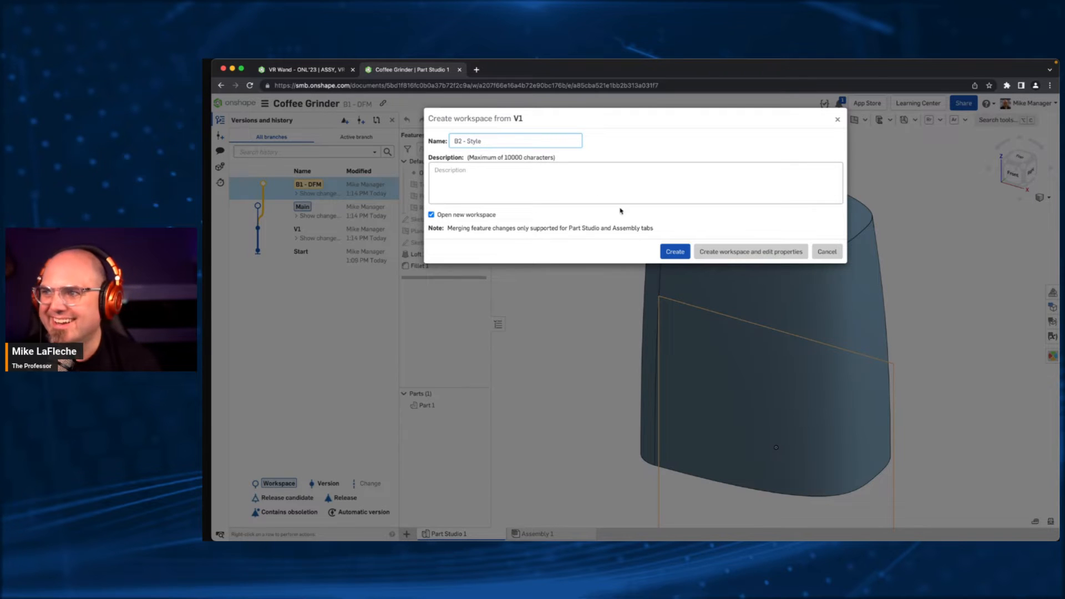
{"action": "left_click", "coordinate": [676, 253]}
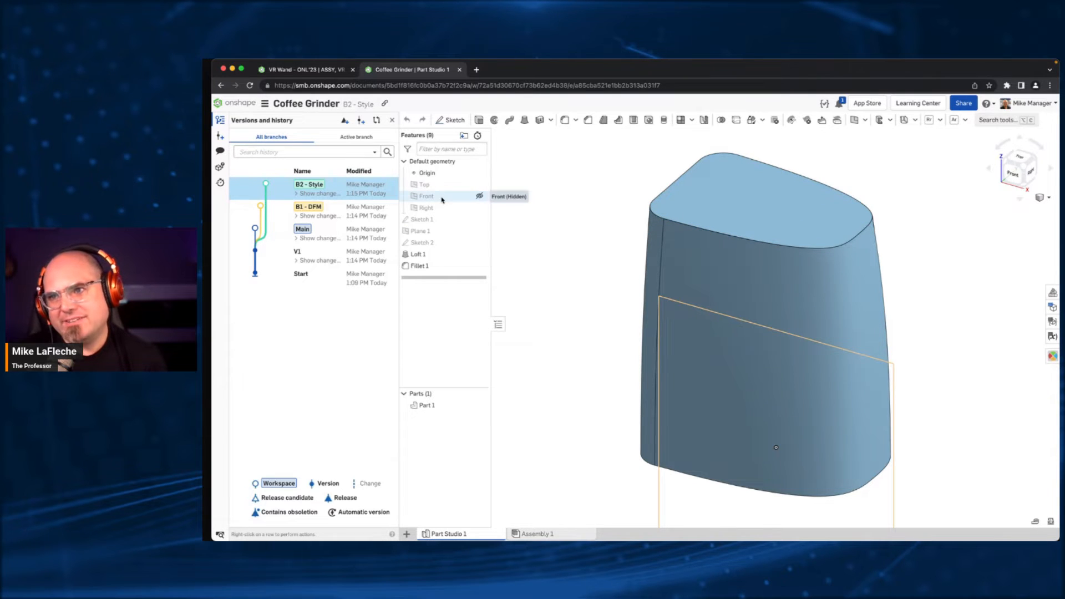
- Open the Main workspace and start a comment on the front face of the lofted body
{"action": "left_click", "coordinate": [365, 231]}
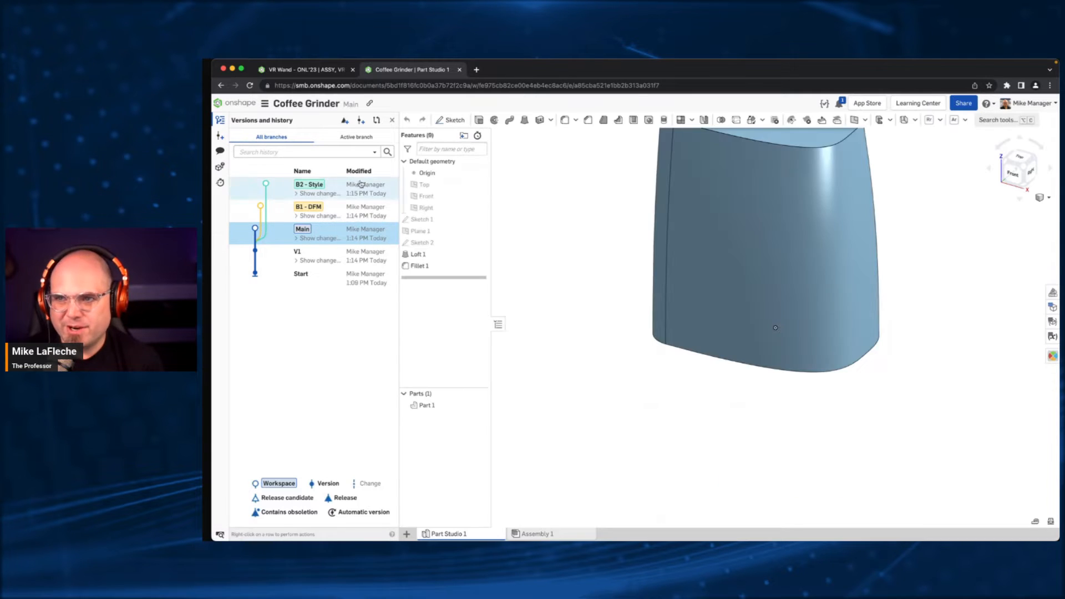
{"action": "key", "text": "f"}
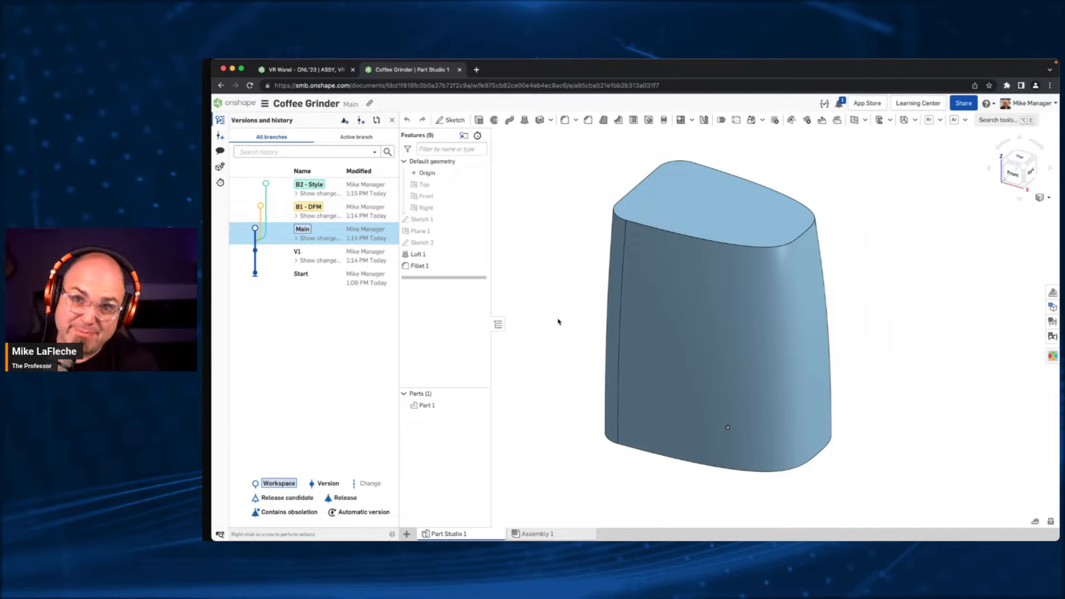
{"action": "right_click", "coordinate": [677, 286]}
{"action": "mouse_move", "coordinate": [692, 303]}
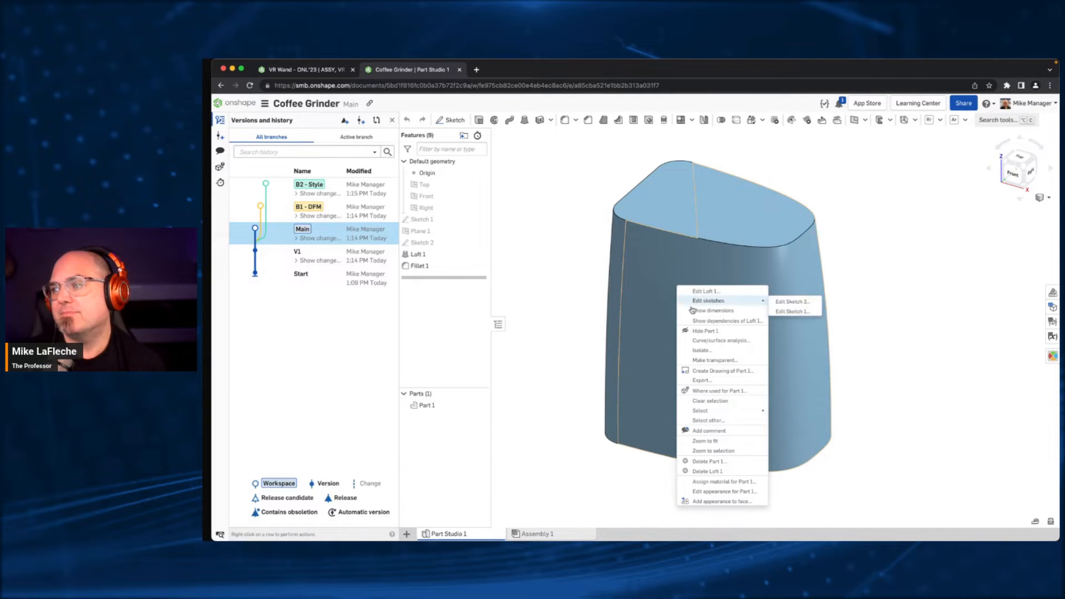
{"action": "left_click", "coordinate": [713, 431]}
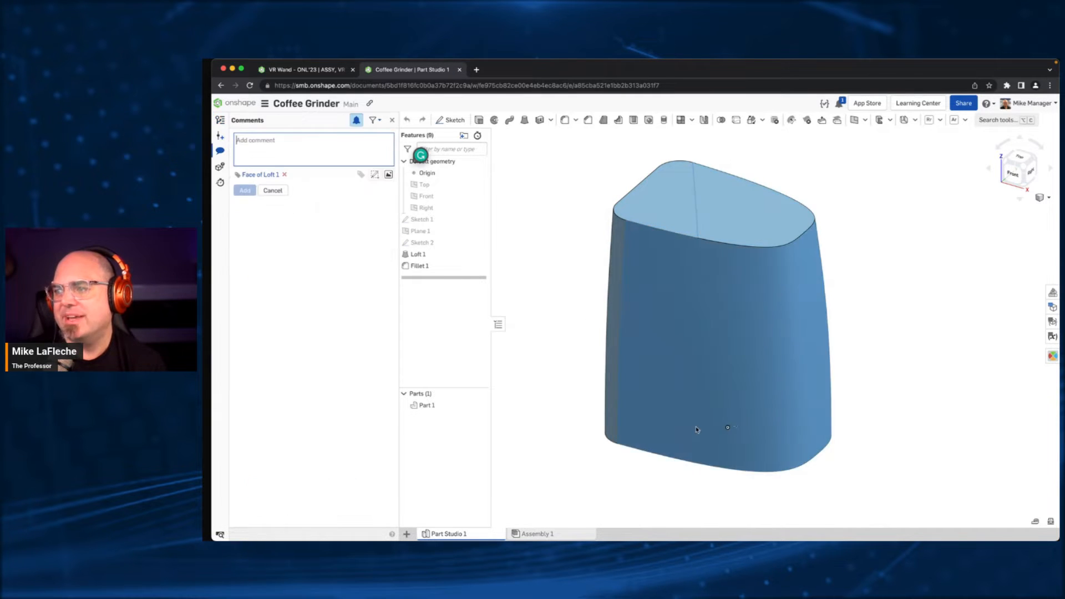
- Mention the designer colleague in the comment, write "can you add style here" and mark the comment as assigned to that colleague
{"action": "type", "text": "@deb"}
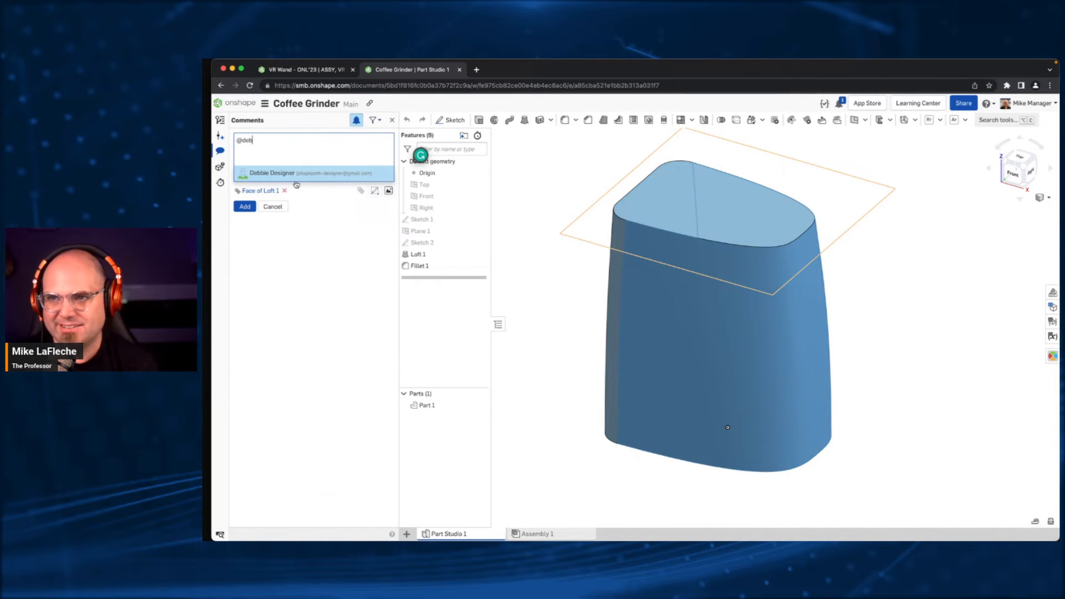
{"action": "left_click", "coordinate": [300, 174]}
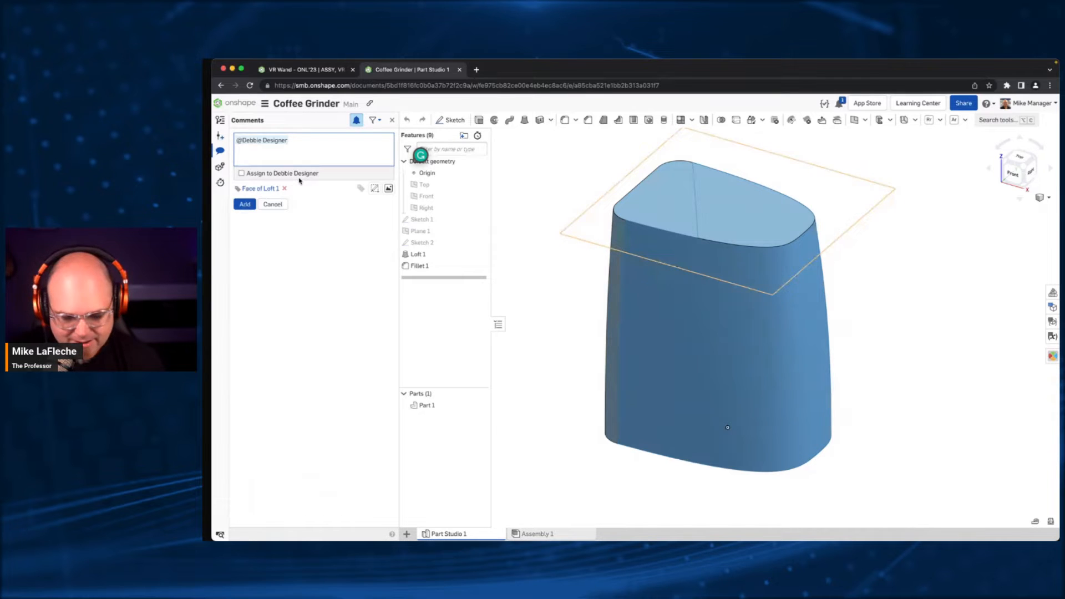
{"action": "type", "text": "can you ad"}
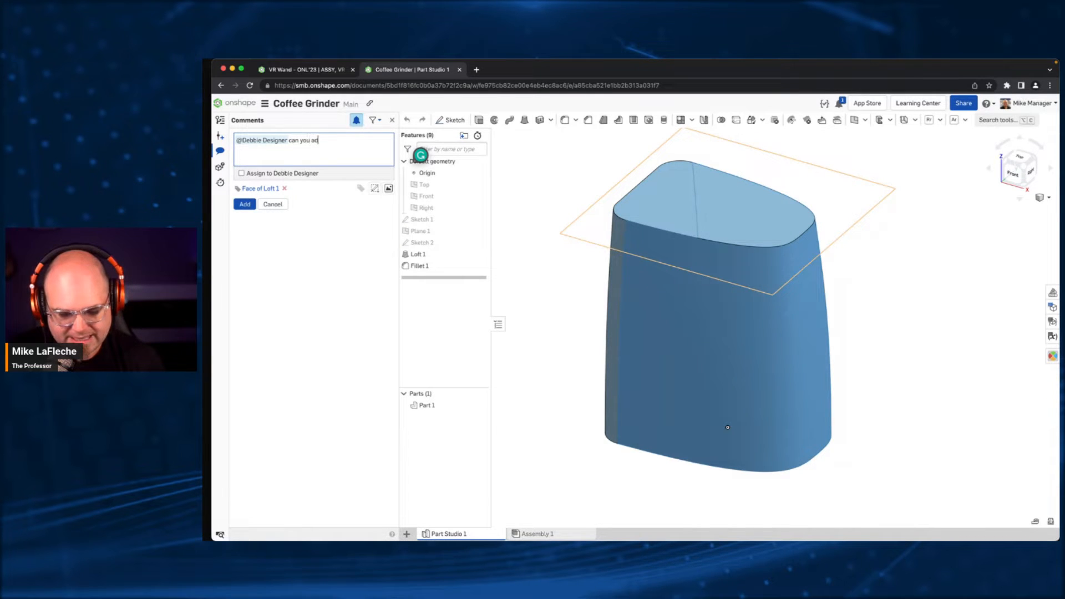
{"action": "type", "text": "d style here"}
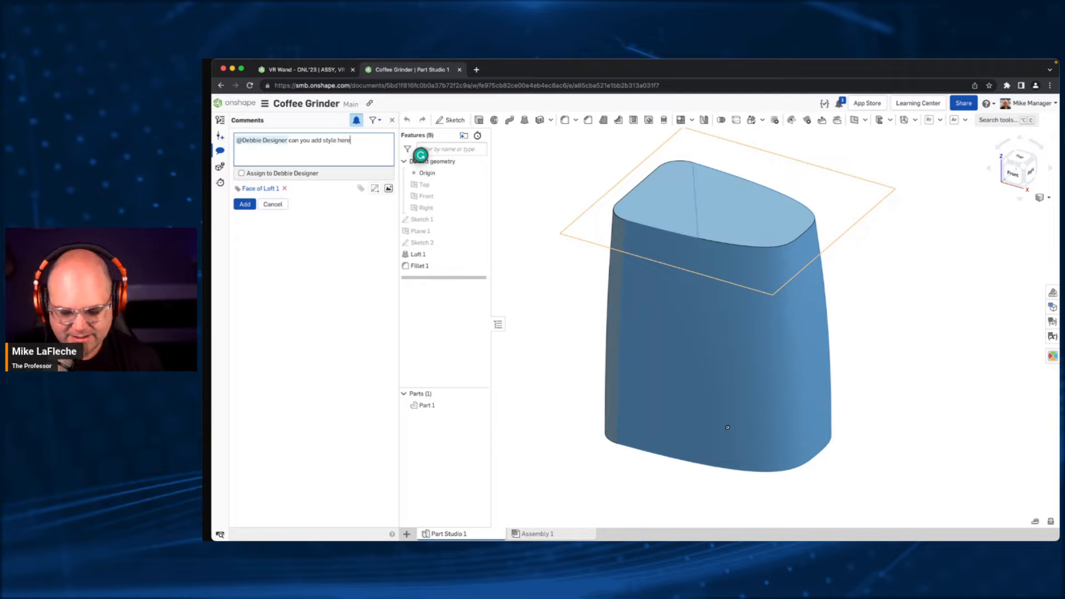
{"action": "key", "text": "super+a"}
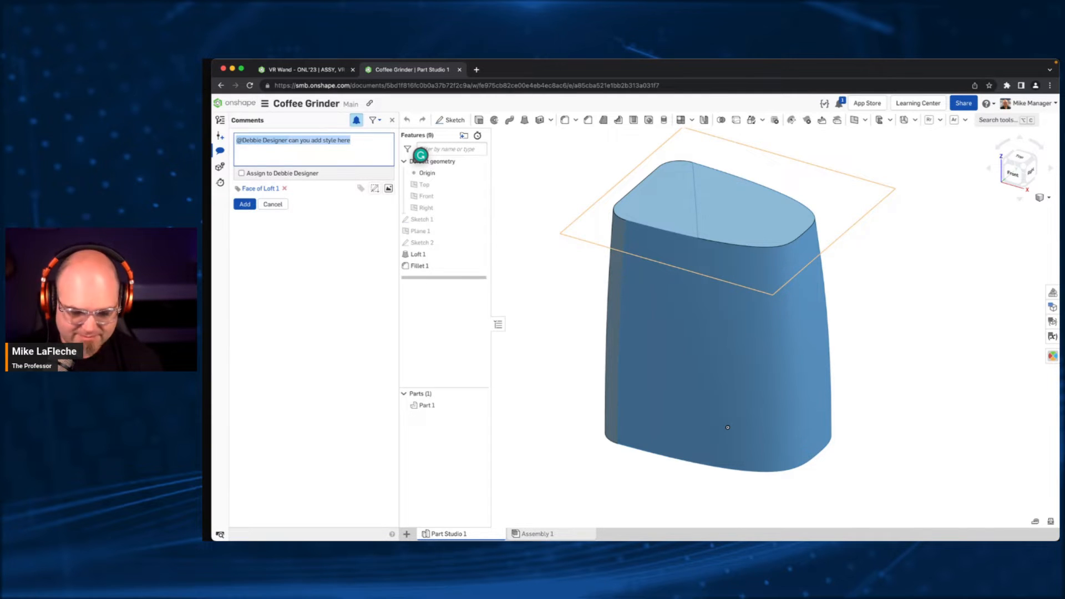
{"action": "left_click", "coordinate": [294, 173]}
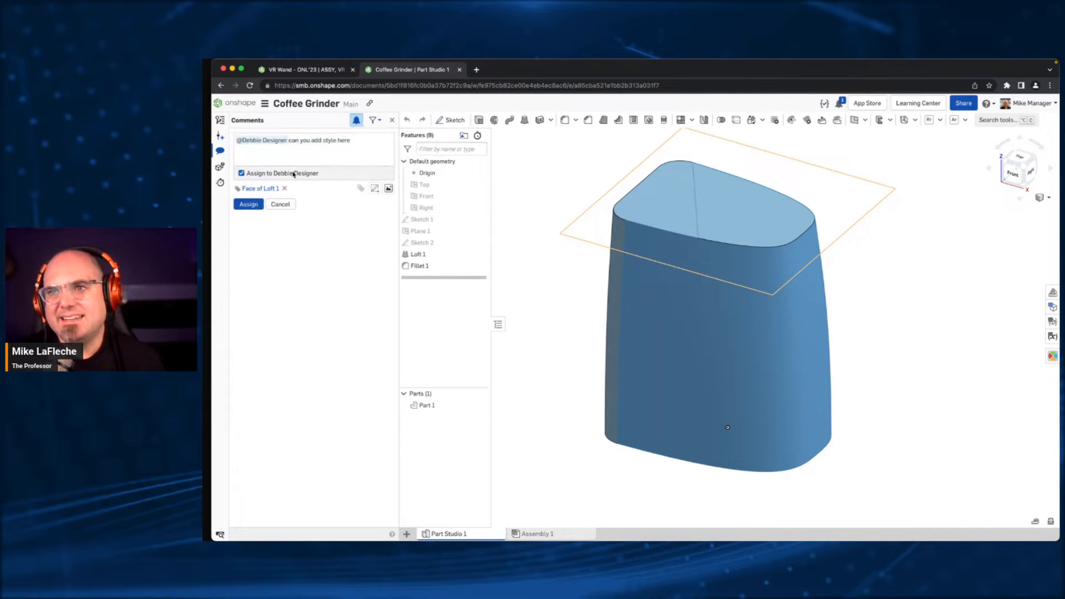
- Attach a markup with a red arrow pointing at the body and a stepped red line across it, and assign the comment, sharing the document
{"action": "left_click", "coordinate": [374, 188]}
{"action": "left_click_drag", "start_coordinate": [839, 254], "coordinate": [658, 343]}
{"action": "left_click", "coordinate": [238, 133]}
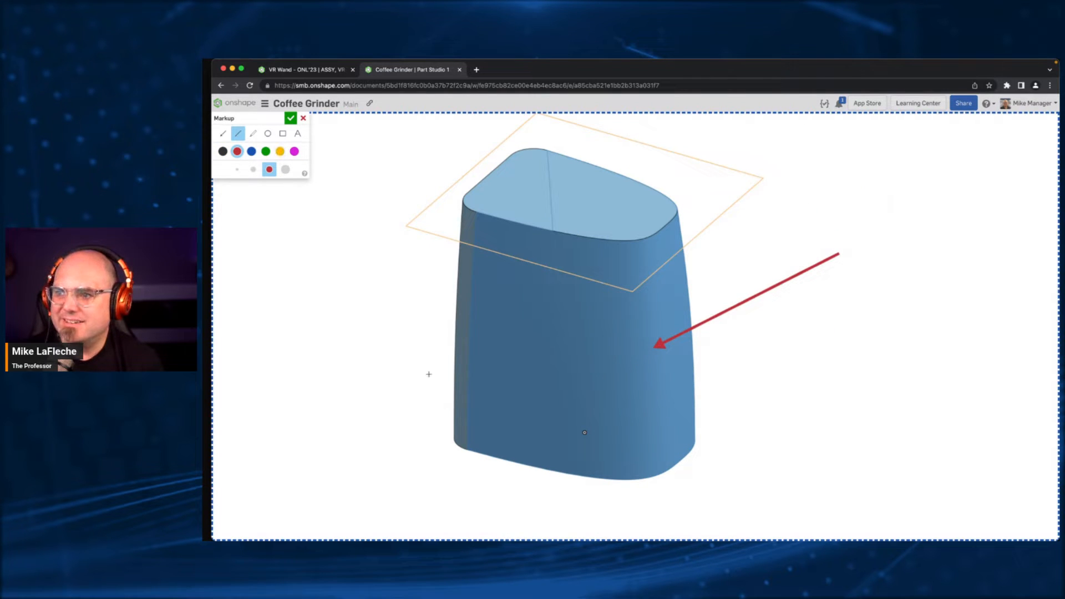
{"action": "mouse_move", "coordinate": [429, 374]}
{"action": "left_mouse_down"}
{"action": "mouse_move", "coordinate": [552, 401]}
{"action": "mouse_move", "coordinate": [591, 307]}
{"action": "mouse_move", "coordinate": [734, 249]}
{"action": "left_mouse_up"}
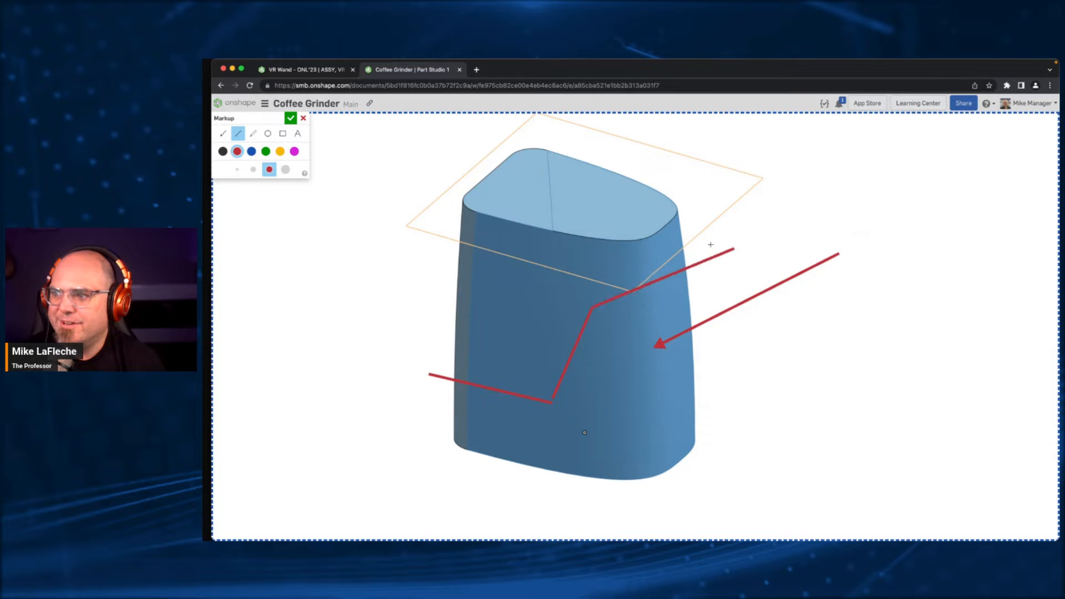
{"action": "left_click", "coordinate": [291, 118]}
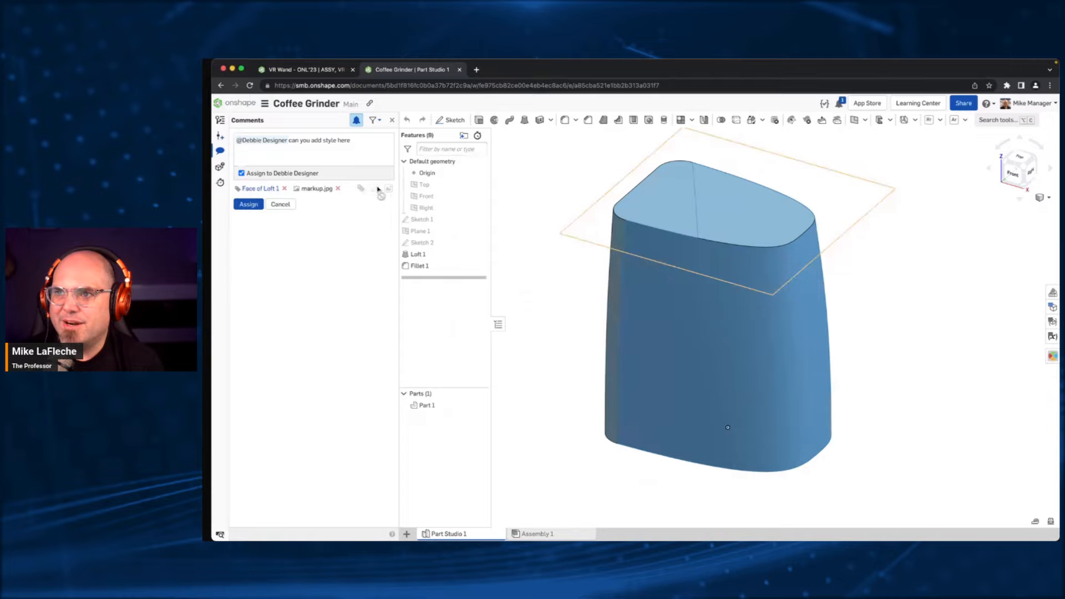
{"action": "left_click", "coordinate": [248, 204]}
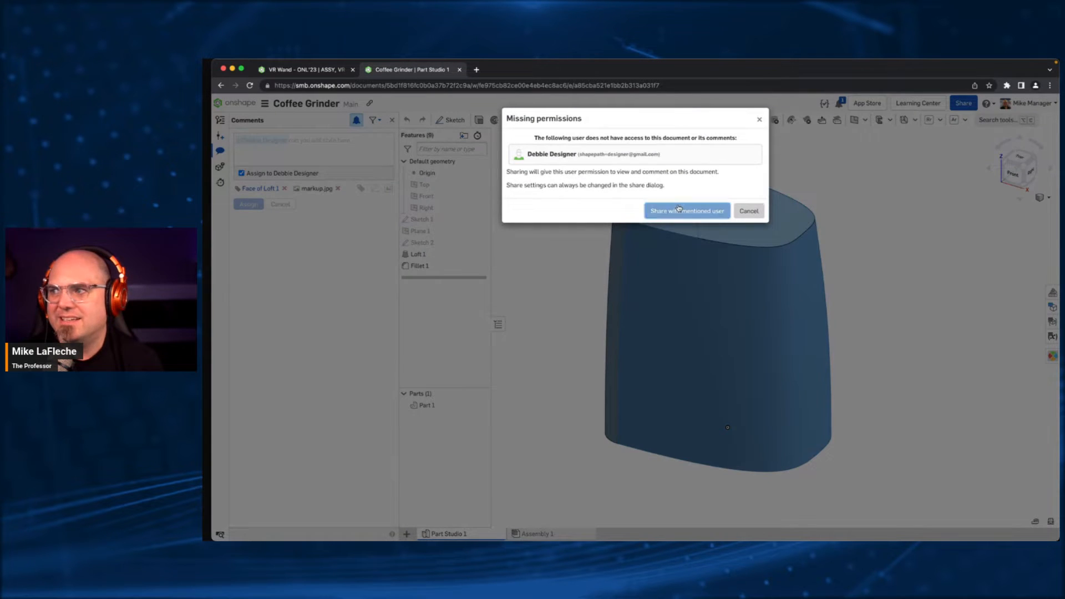
{"action": "left_click", "coordinate": [678, 208]}
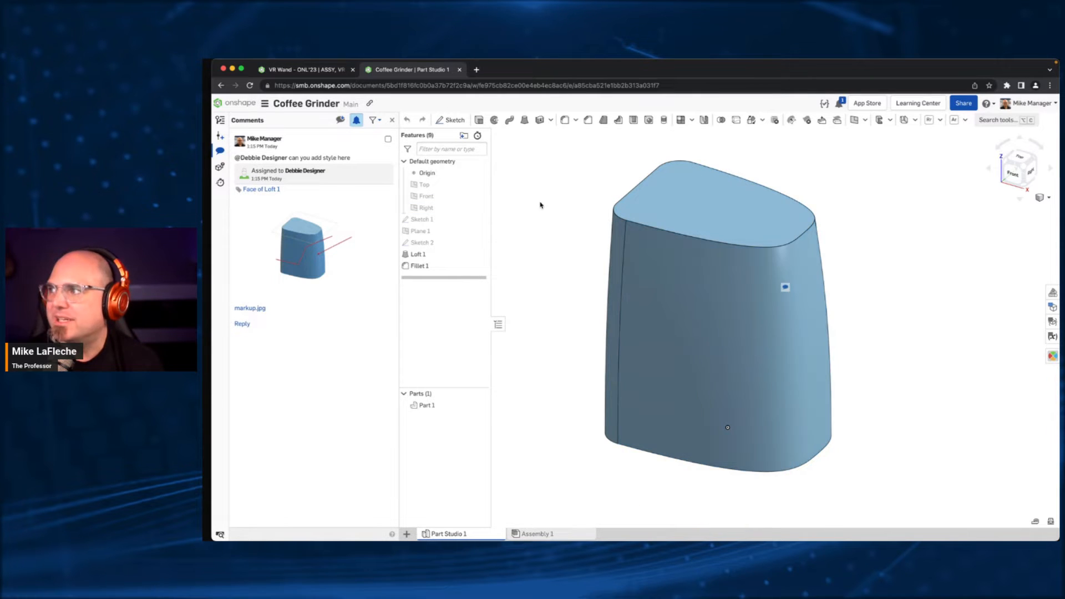
- Place the manager's window beside the colleague's action items, sort them newest first and expand the Coffee Grinder comment item
{"action": "left_click_drag", "start_coordinate": [1059, 237], "coordinate": [722, 233]}
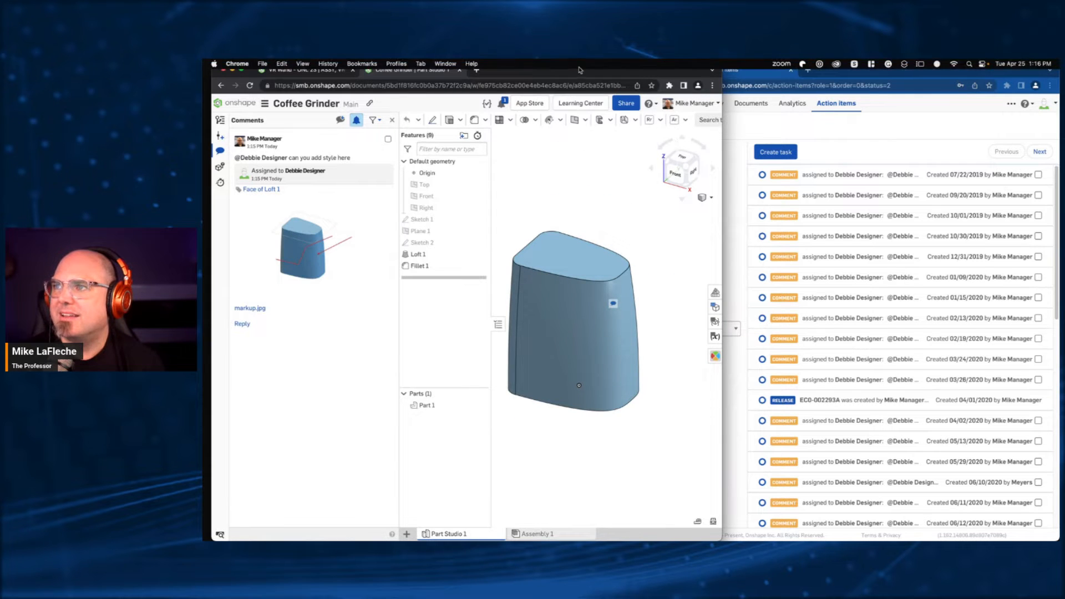
{"action": "left_click", "coordinate": [787, 167]}
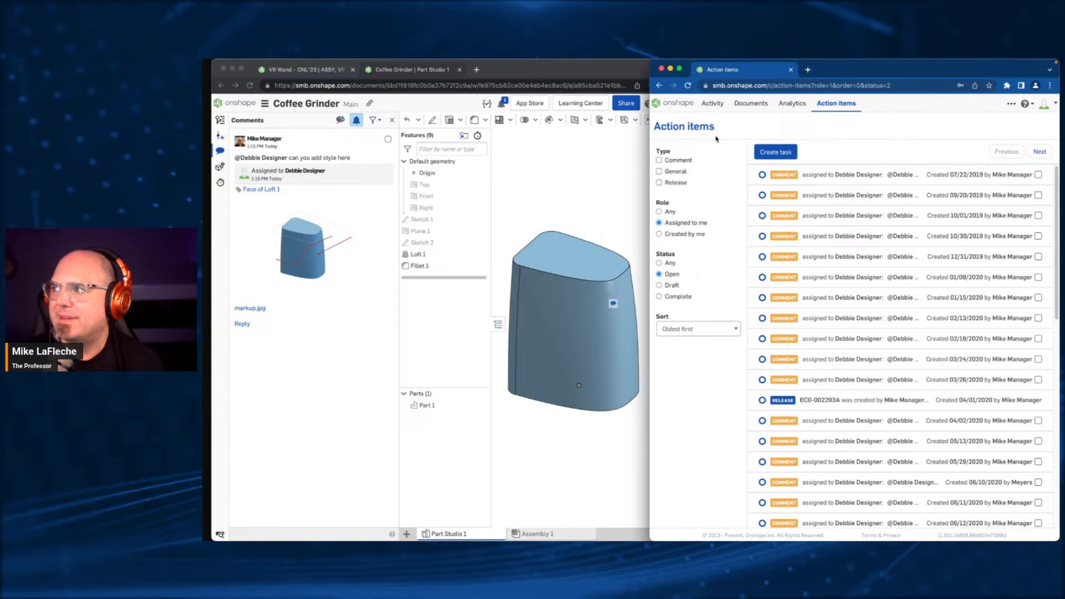
{"action": "left_click", "coordinate": [1048, 105]}
{"action": "left_click", "coordinate": [1047, 106]}
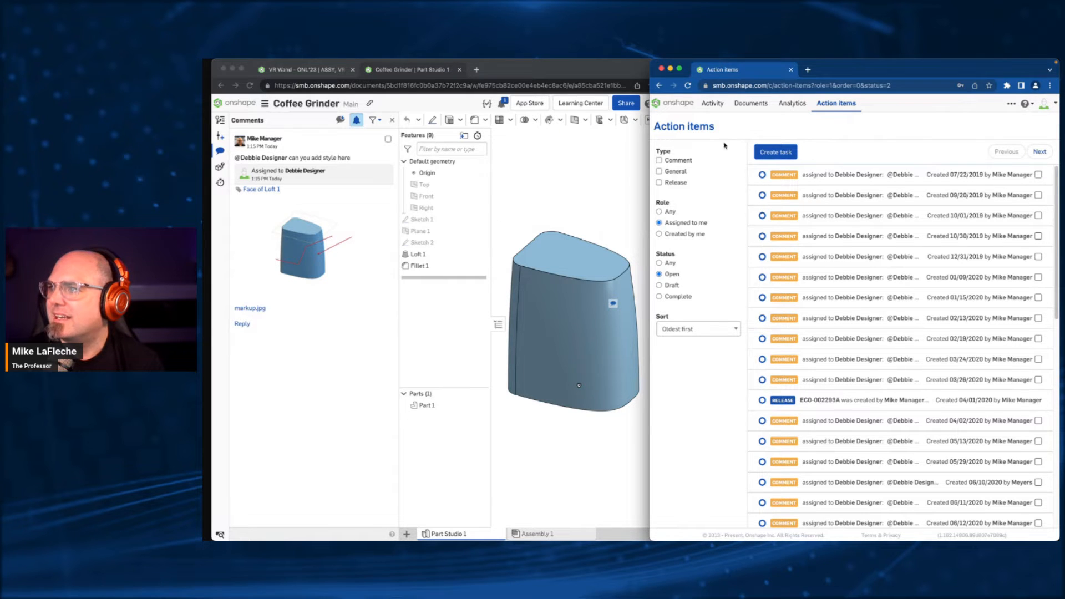
{"action": "left_click", "coordinate": [693, 330]}
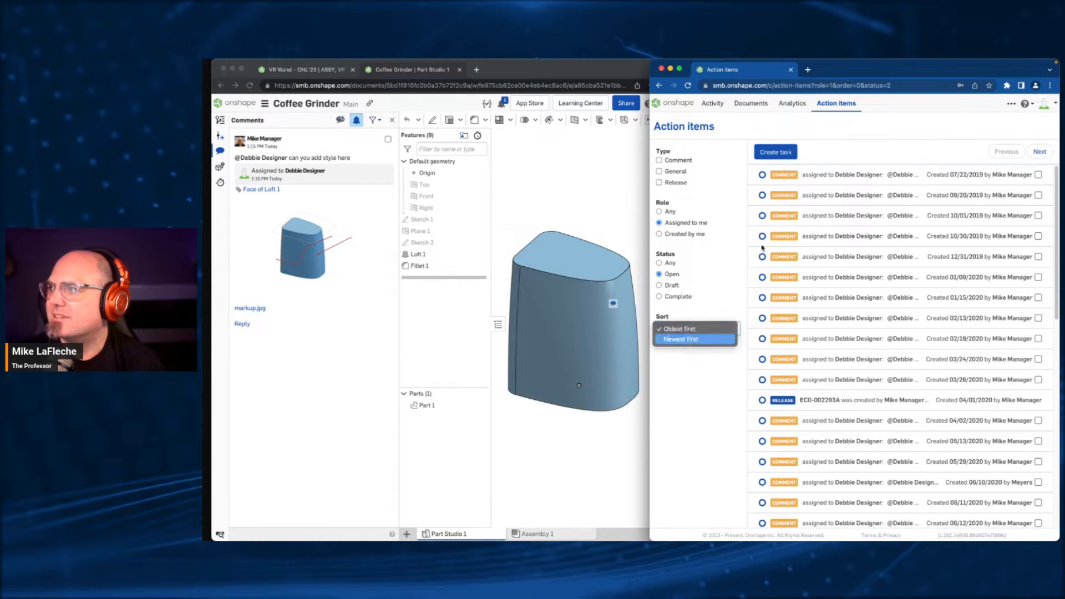
{"action": "left_click", "coordinate": [679, 339]}
{"action": "left_click", "coordinate": [849, 176]}
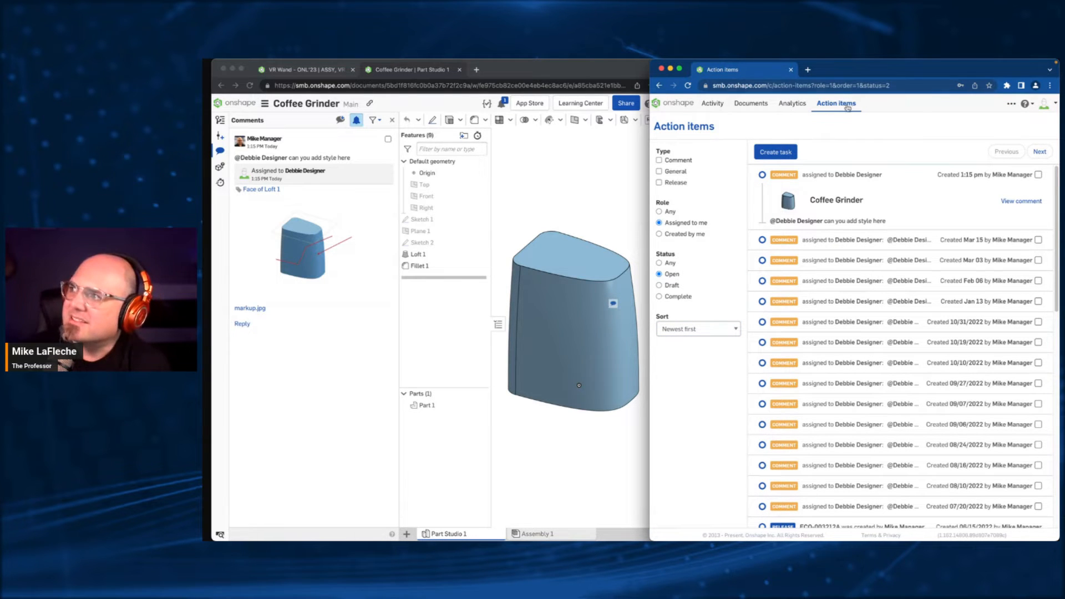
{"action": "left_click", "coordinate": [1031, 105]}
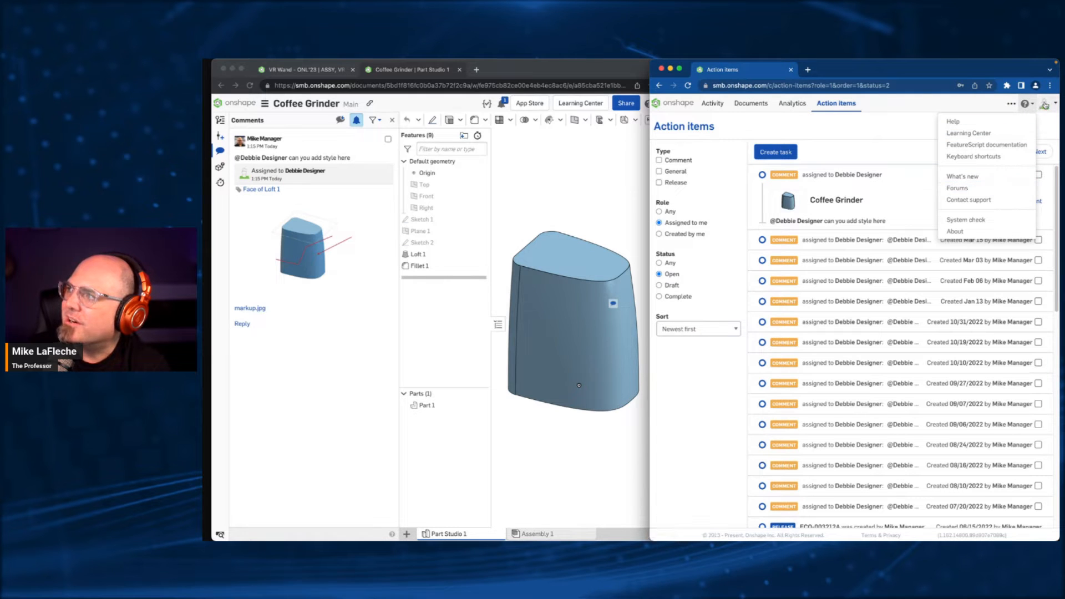
{"action": "left_click", "coordinate": [1044, 105]}
{"action": "left_click", "coordinate": [1023, 104]}
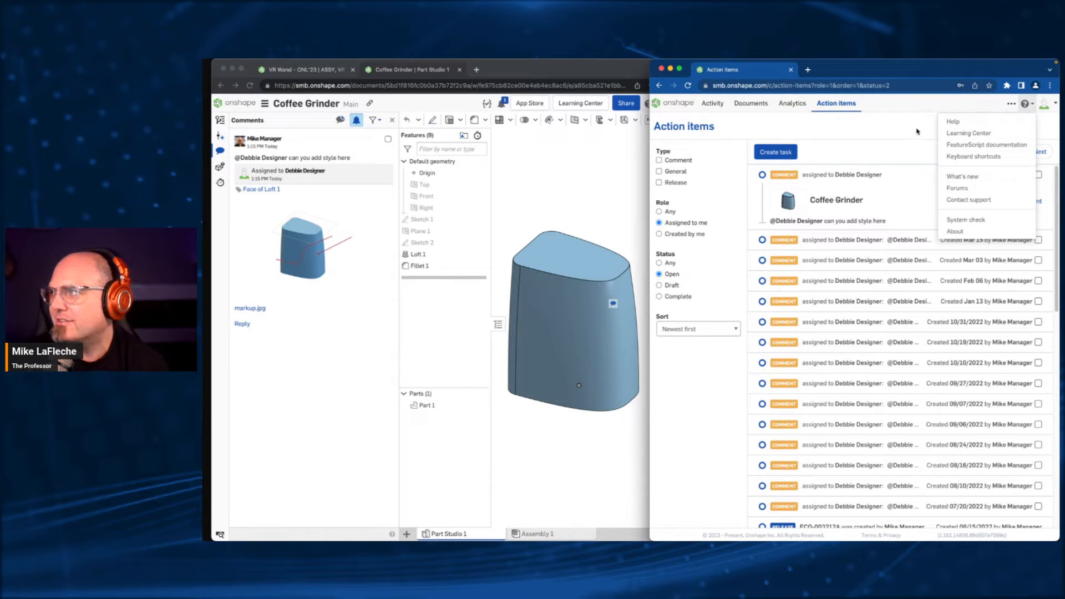
{"action": "left_click", "coordinate": [861, 129]}
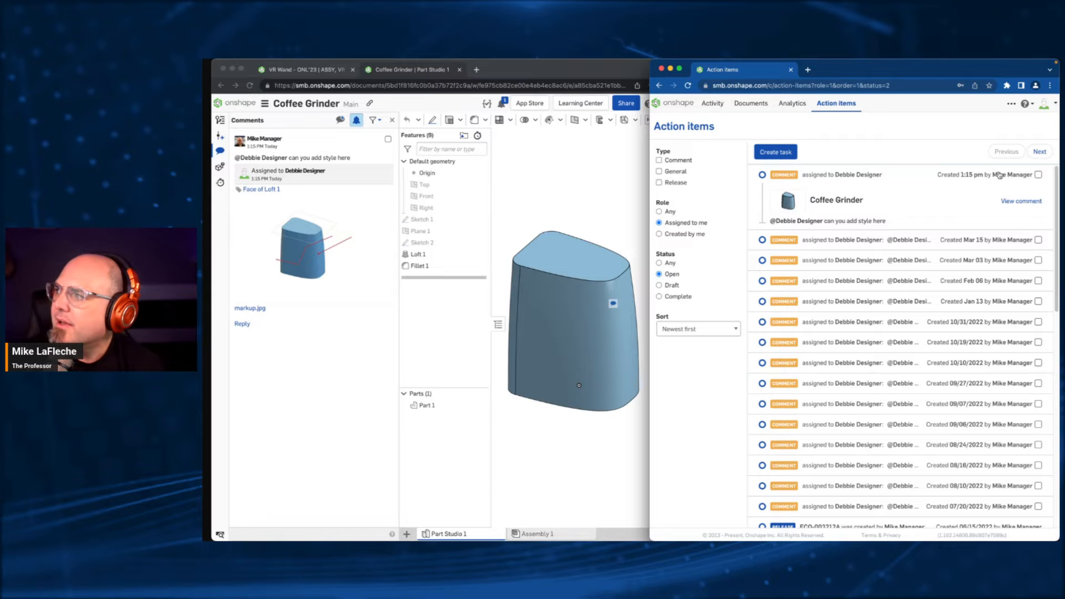
- View the Coffee Grinder comment from the colleague's action item and collapse the feature list in both document windows
{"action": "left_click", "coordinate": [1012, 202]}
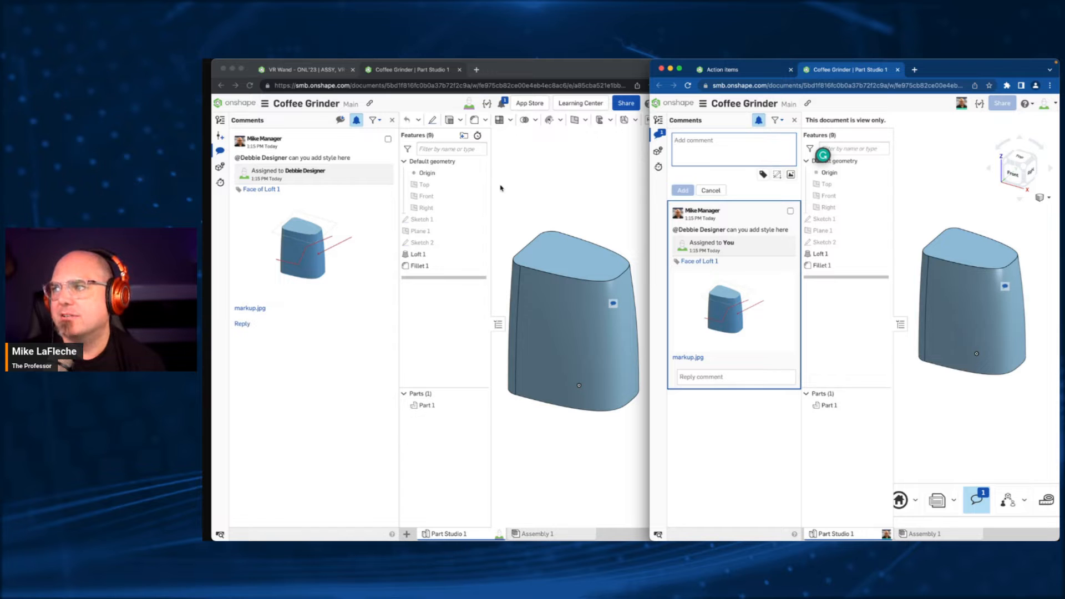
{"action": "left_click", "coordinate": [490, 329]}
{"action": "left_click", "coordinate": [498, 324]}
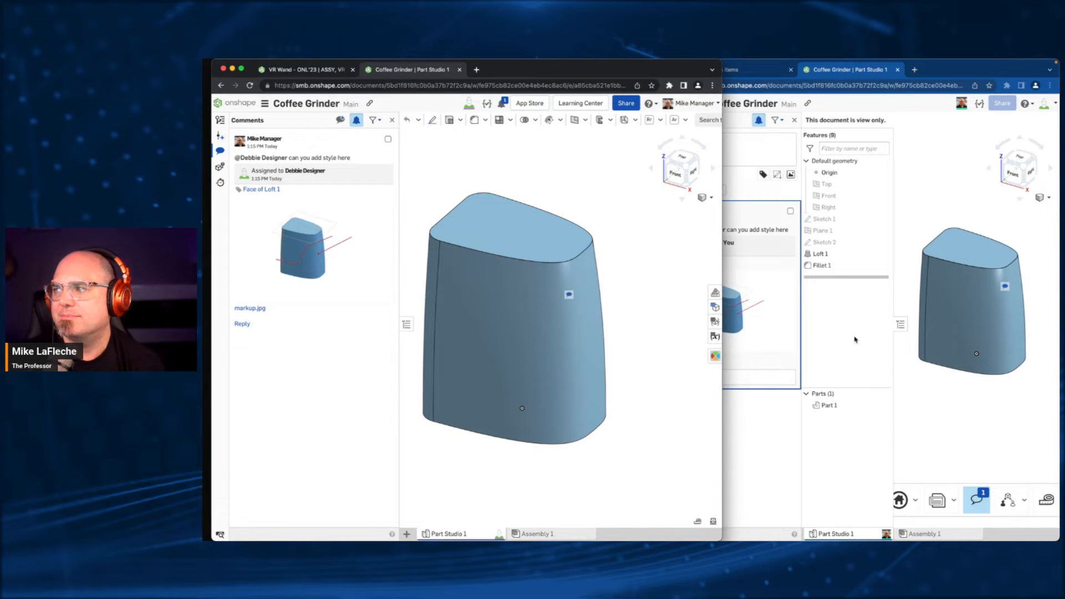
{"action": "left_click", "coordinate": [901, 323]}
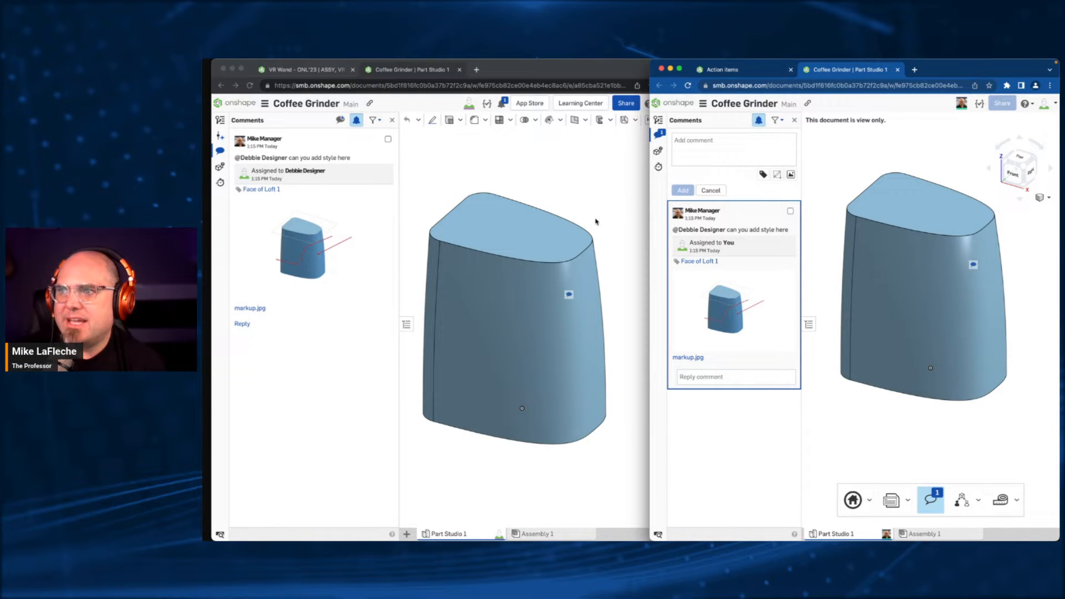
{"action": "left_click", "coordinate": [647, 159]}
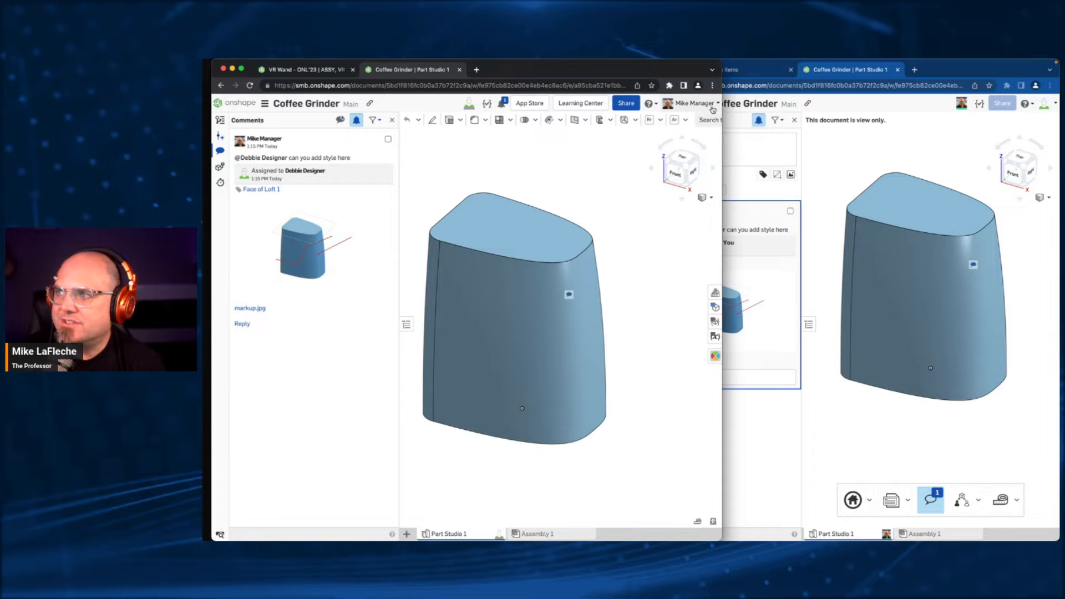
{"action": "left_click", "coordinate": [894, 162]}
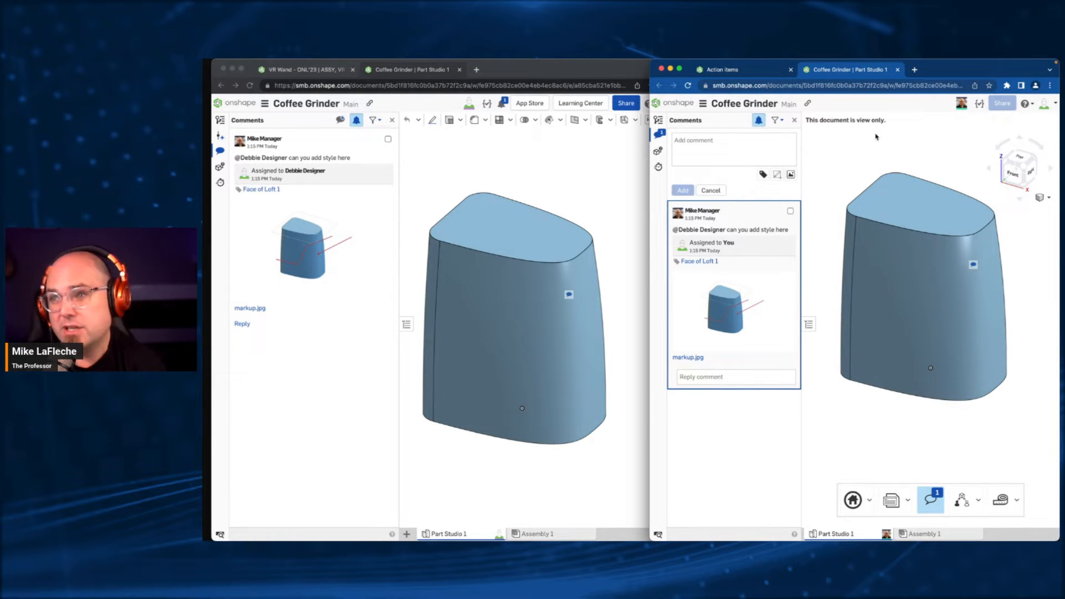
{"action": "left_click", "coordinate": [538, 160]}
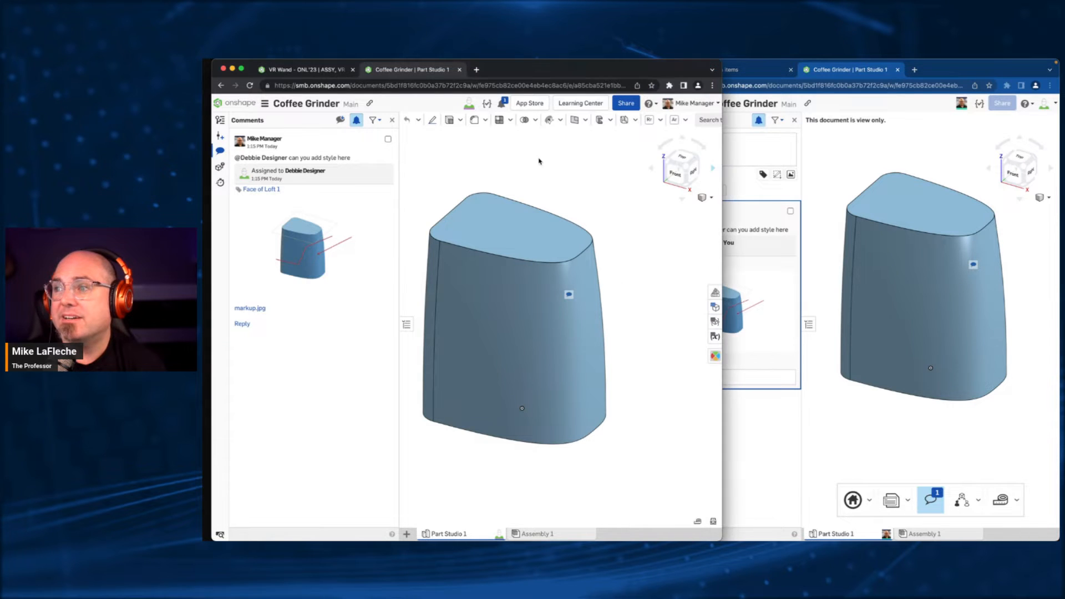
- From the colleague's window, follow the manager's view while the model is rotated, and stop following by orbiting independently
{"action": "left_click", "coordinate": [922, 158]}
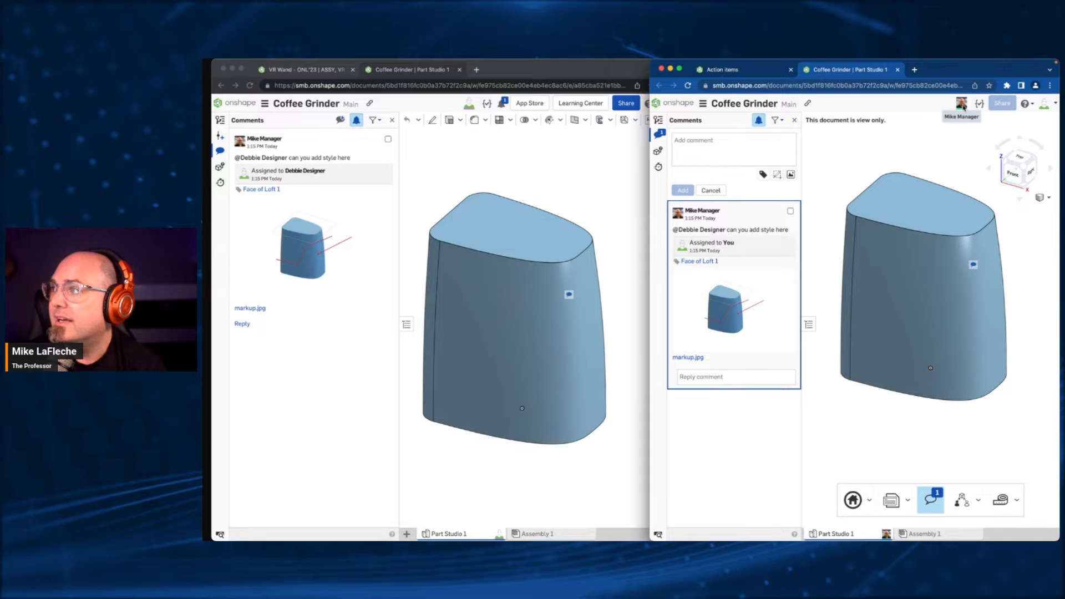
{"action": "scroll", "coordinate": [961, 106], "scroll_direction": "up", "scroll_amount": 5, "text": "ctrl"}
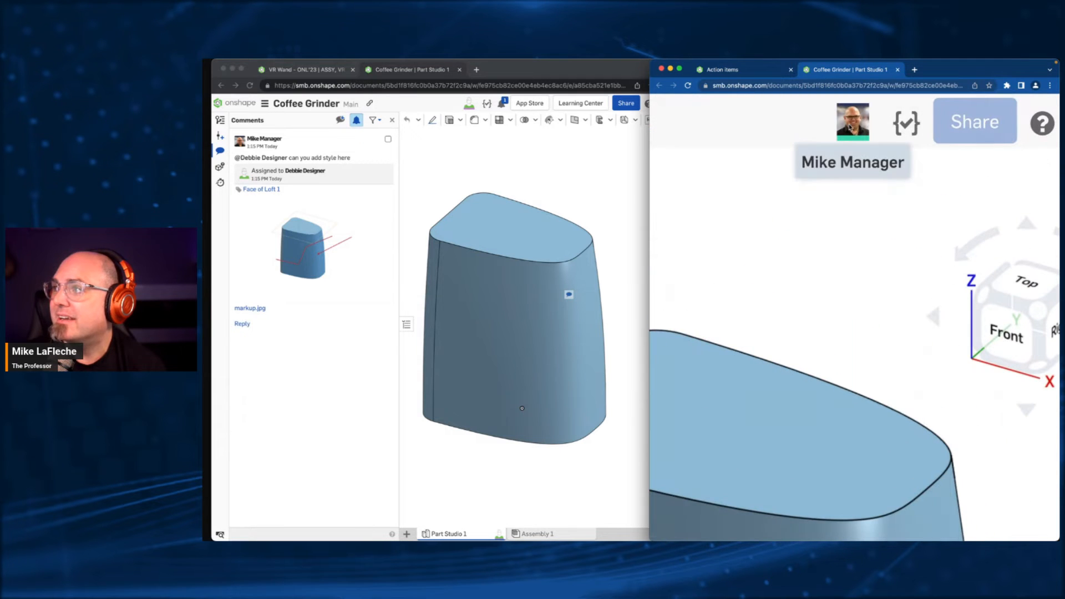
{"action": "scroll", "coordinate": [851, 127], "scroll_direction": "down", "scroll_amount": 5, "text": "ctrl"}
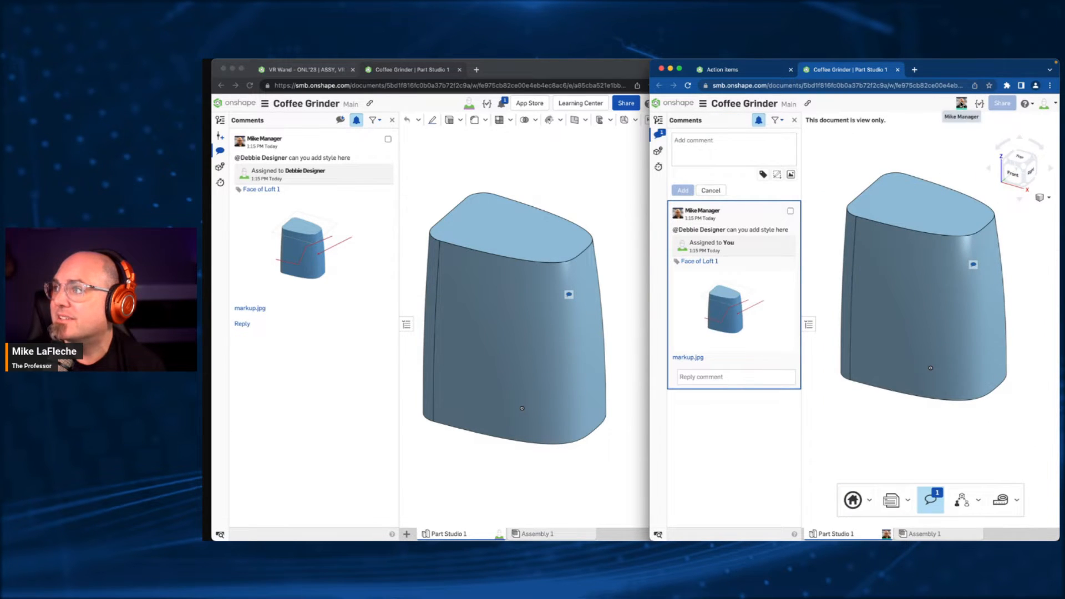
{"action": "left_click", "coordinate": [962, 104]}
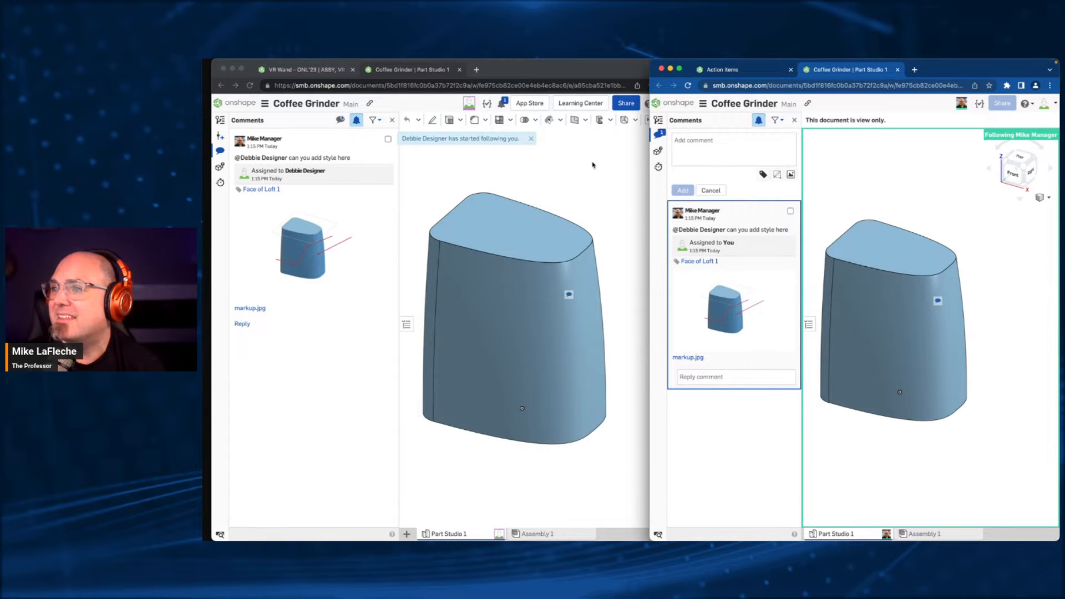
{"action": "mouse_move", "coordinate": [592, 163]}
{"action": "right_mouse_down"}
{"action": "mouse_move", "coordinate": [564, 178]}
{"action": "mouse_move", "coordinate": [572, 183]}
{"action": "mouse_move", "coordinate": [591, 116]}
{"action": "mouse_move", "coordinate": [589, 171]}
{"action": "mouse_move", "coordinate": [625, 167]}
{"action": "mouse_move", "coordinate": [549, 169]}
{"action": "mouse_move", "coordinate": [506, 185]}
{"action": "mouse_move", "coordinate": [594, 191]}
{"action": "mouse_move", "coordinate": [614, 207]}
{"action": "mouse_move", "coordinate": [589, 173]}
{"action": "right_mouse_up"}
{"action": "left_click", "coordinate": [862, 191]}
{"action": "right_click_drag", "start_coordinate": [873, 183], "coordinate": [881, 209]}
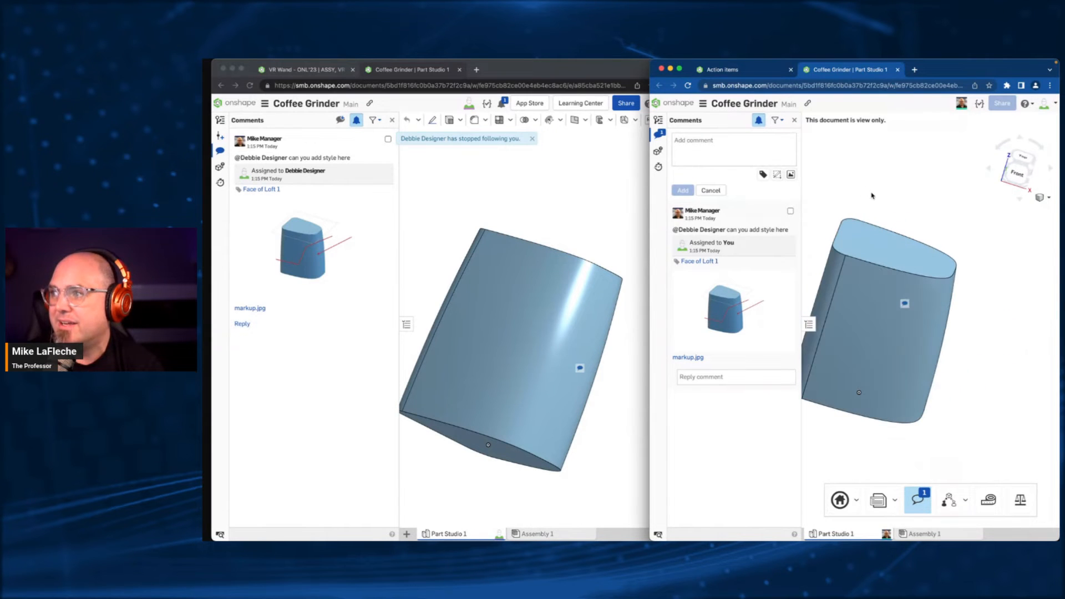
- Reply to the assigned comment in the colleague's window with "yes, I like this idea let me have edit"
{"action": "left_click", "coordinate": [722, 373]}
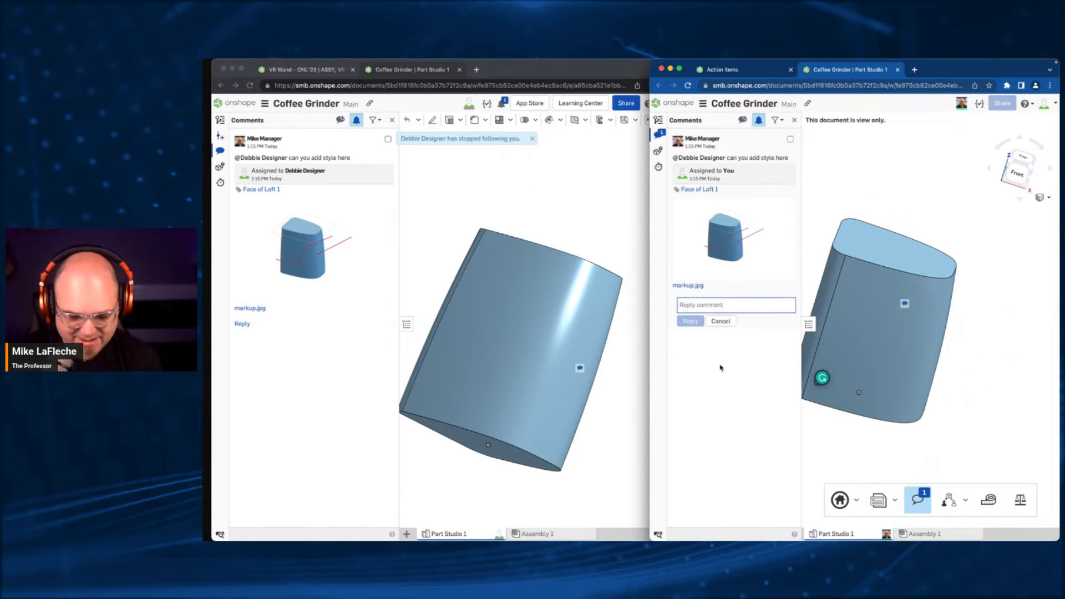
{"action": "type", "text": "yes, I"}
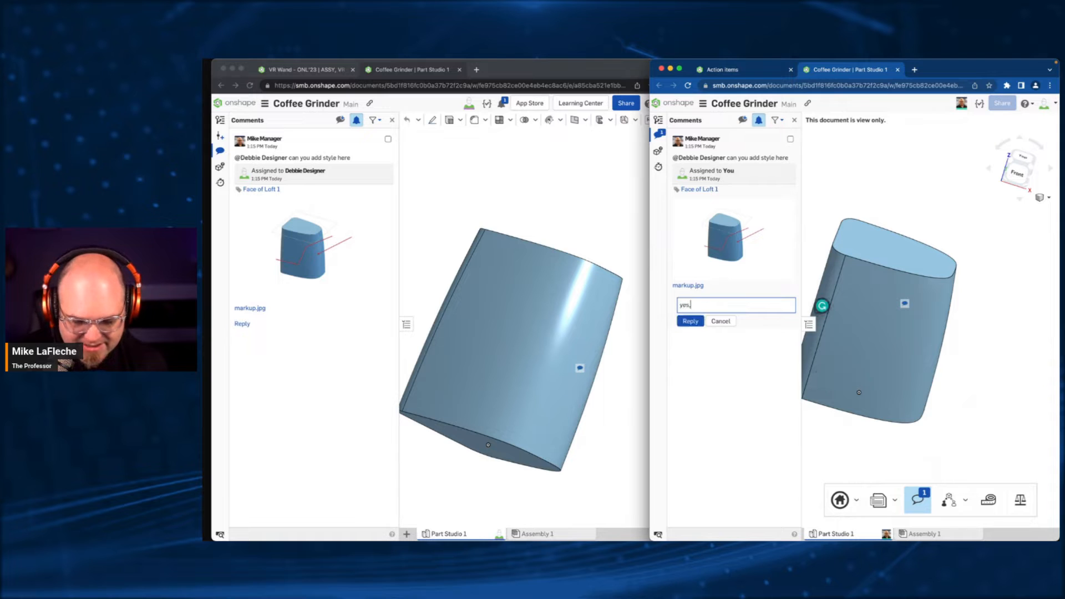
{"action": "type", "text": " like"}
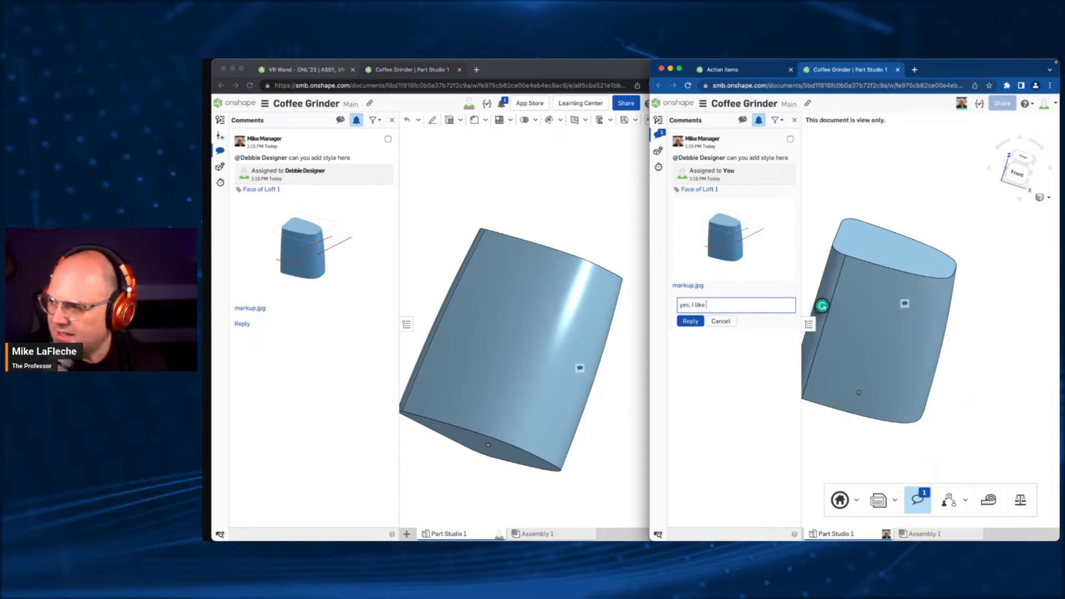
{"action": "type", "text": " this"}
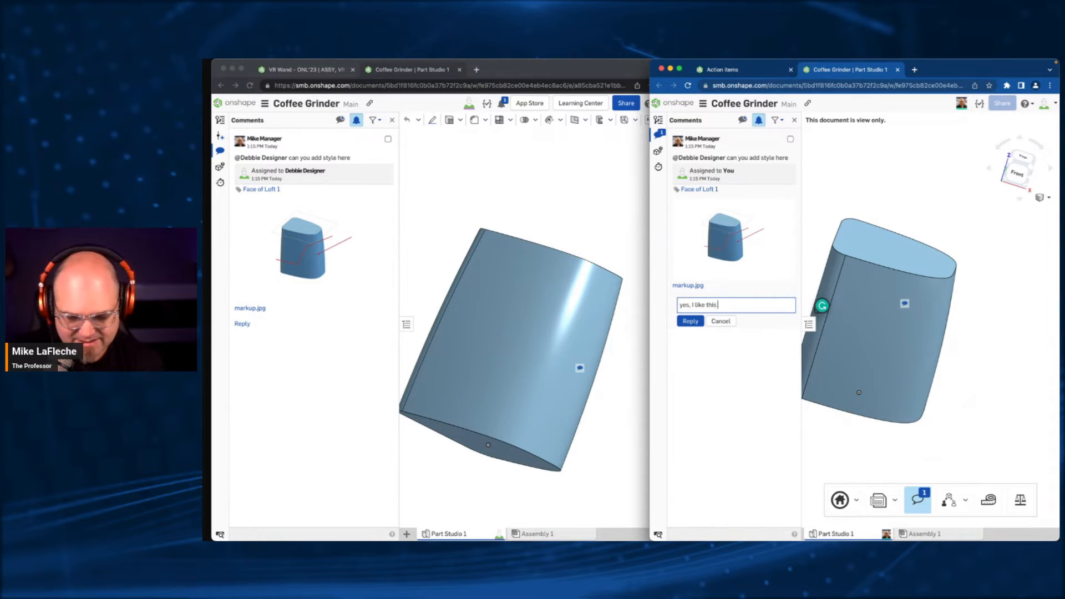
{"action": "type", "text": " idea let m"}
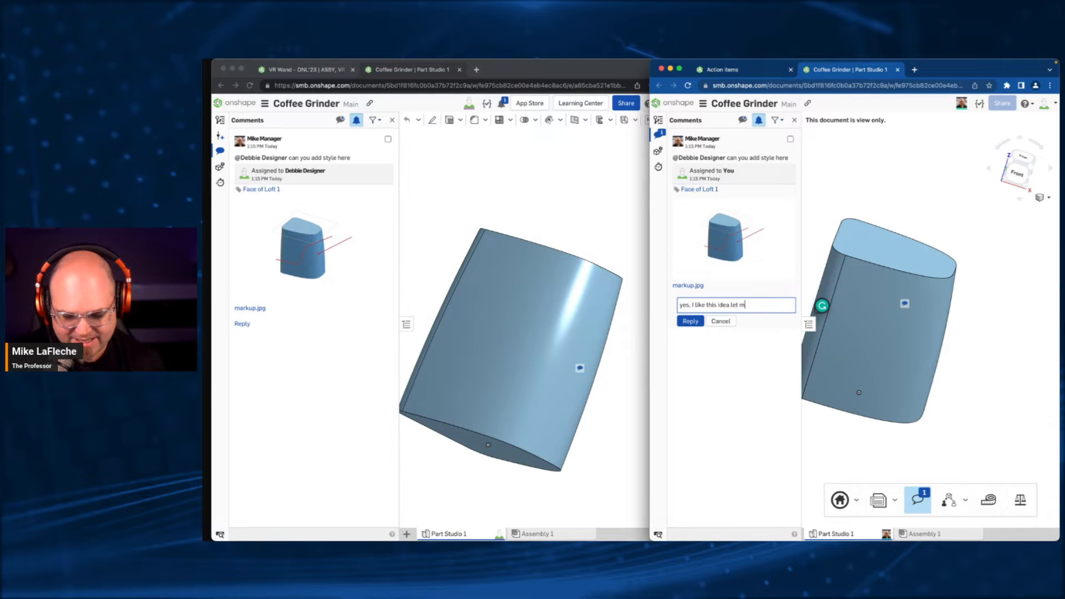
{"action": "type", "text": "e have edit"}
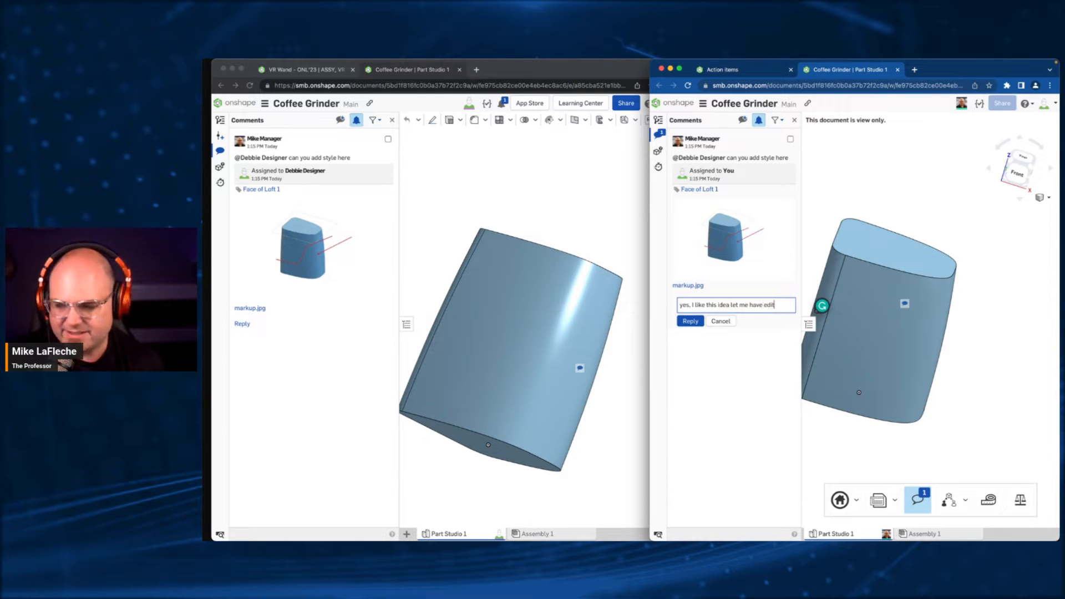
{"action": "left_click", "coordinate": [690, 322]}
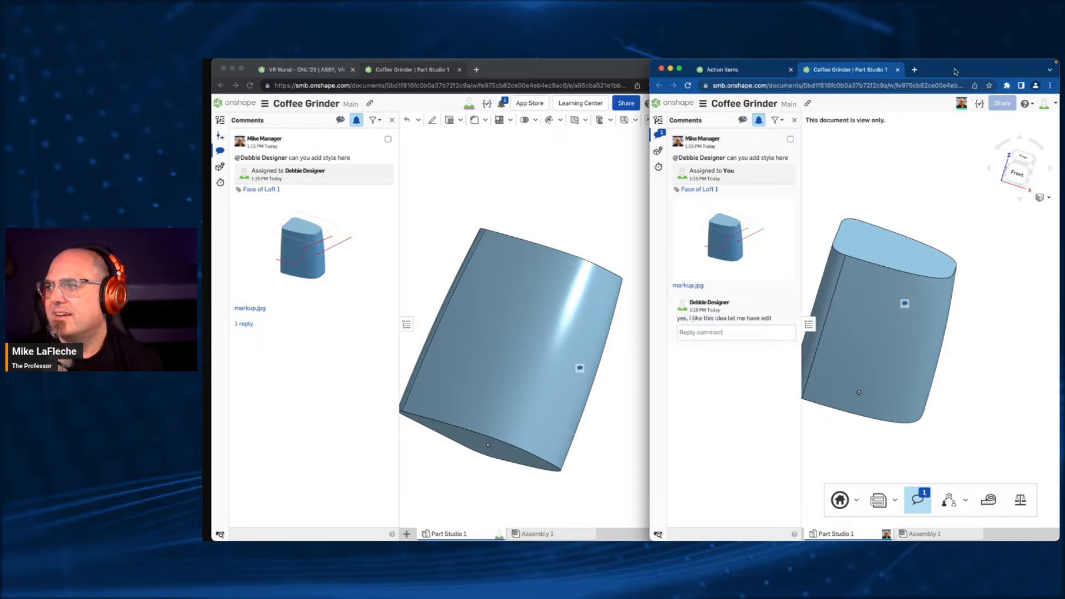
- From the manager's window, change the colleague's share permission to Can edit, with Copy and Export disabled and Comment kept enabled
{"action": "left_click", "coordinate": [582, 135]}
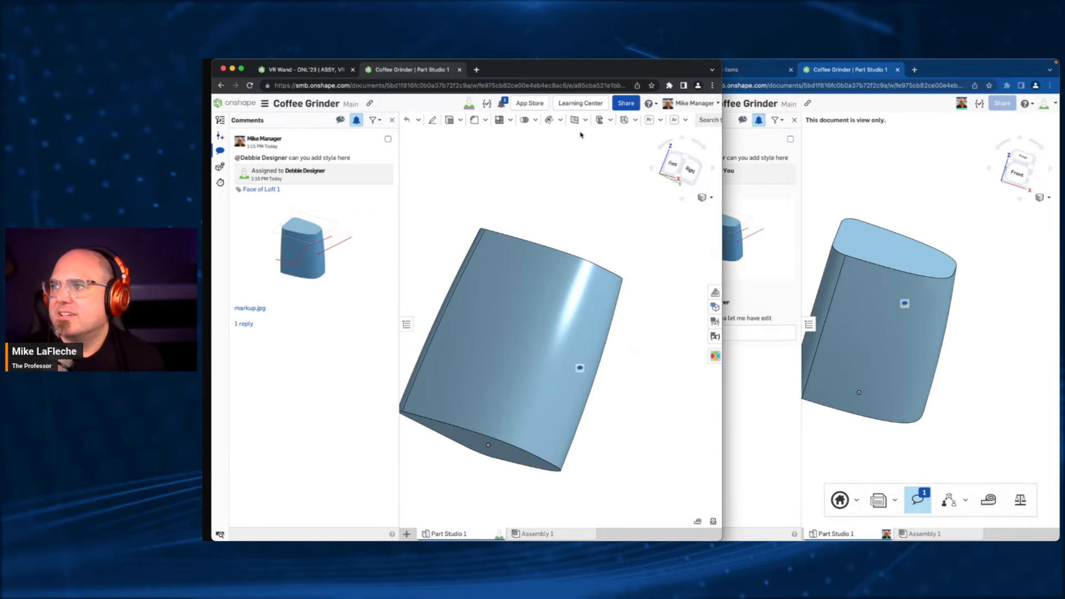
{"action": "left_click", "coordinate": [626, 104]}
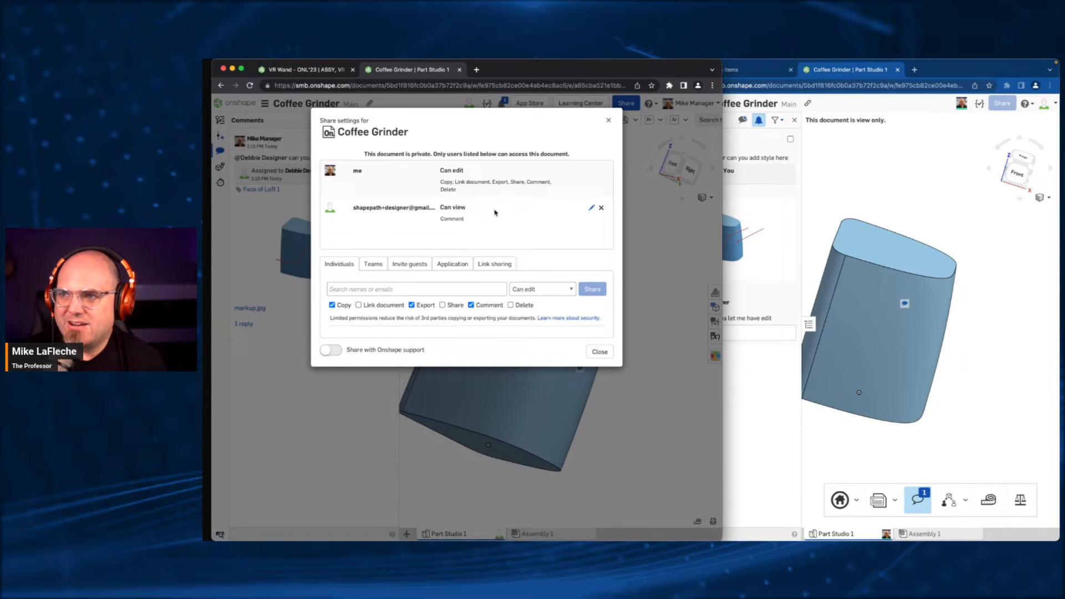
{"action": "left_click", "coordinate": [591, 209]}
{"action": "left_click", "coordinate": [498, 211]}
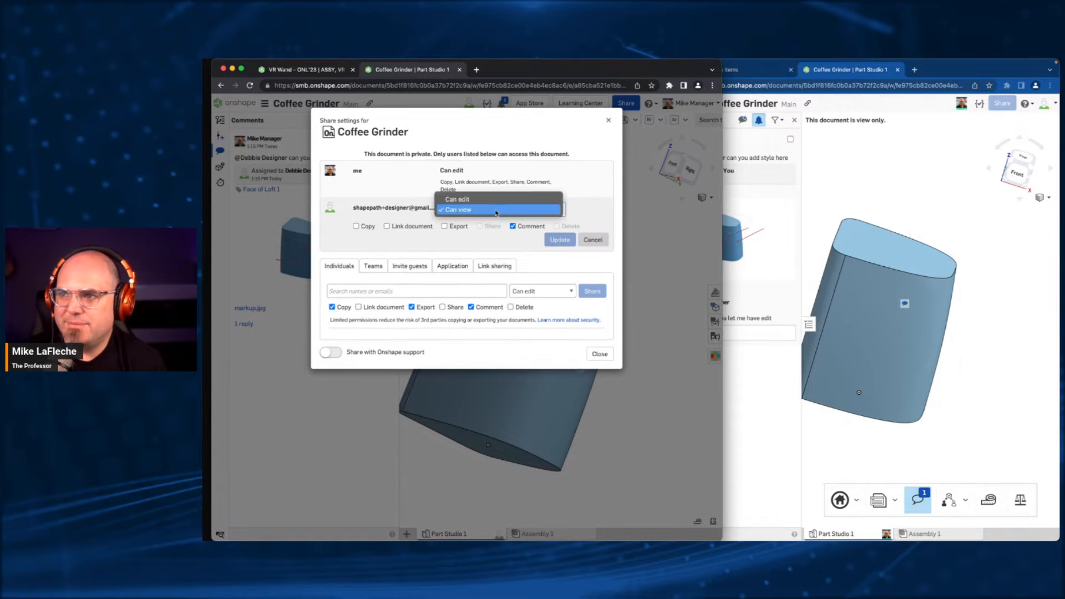
{"action": "left_click", "coordinate": [506, 202]}
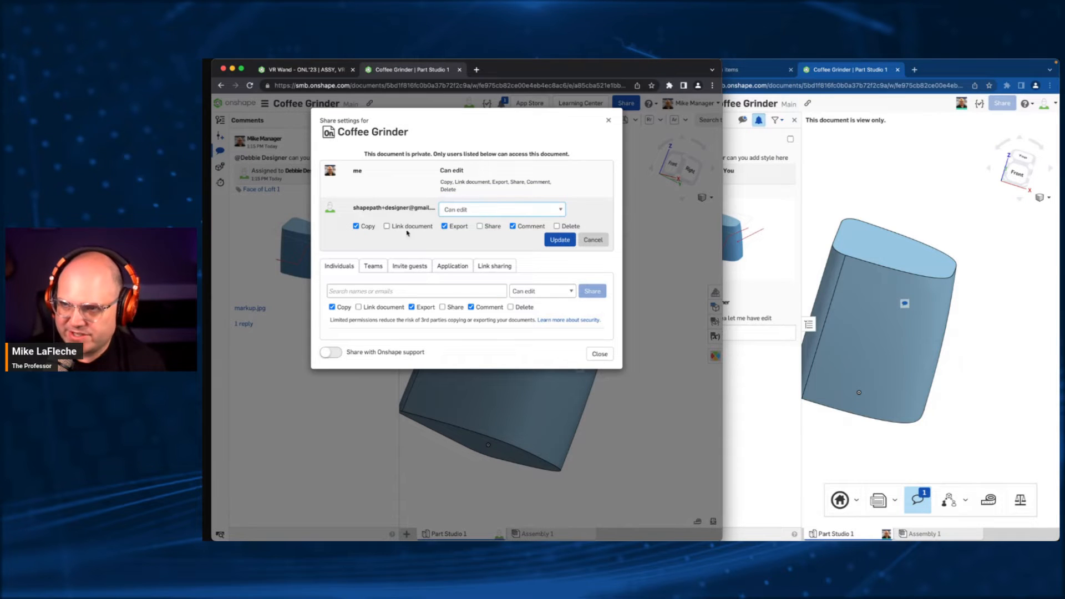
{"action": "left_click", "coordinate": [373, 227]}
{"action": "left_click", "coordinate": [373, 228]}
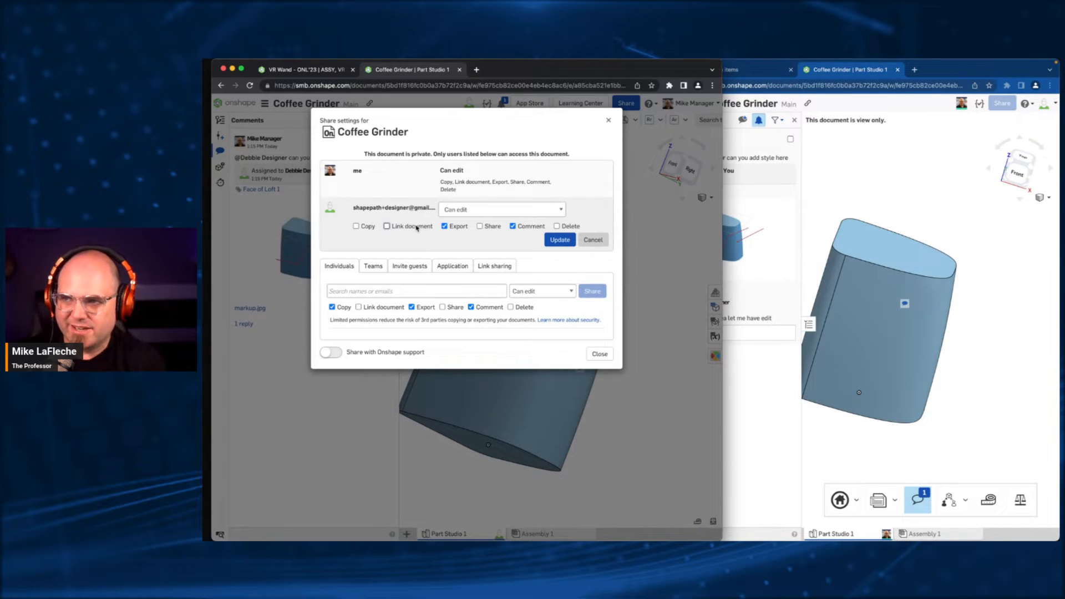
{"action": "left_click", "coordinate": [458, 227]}
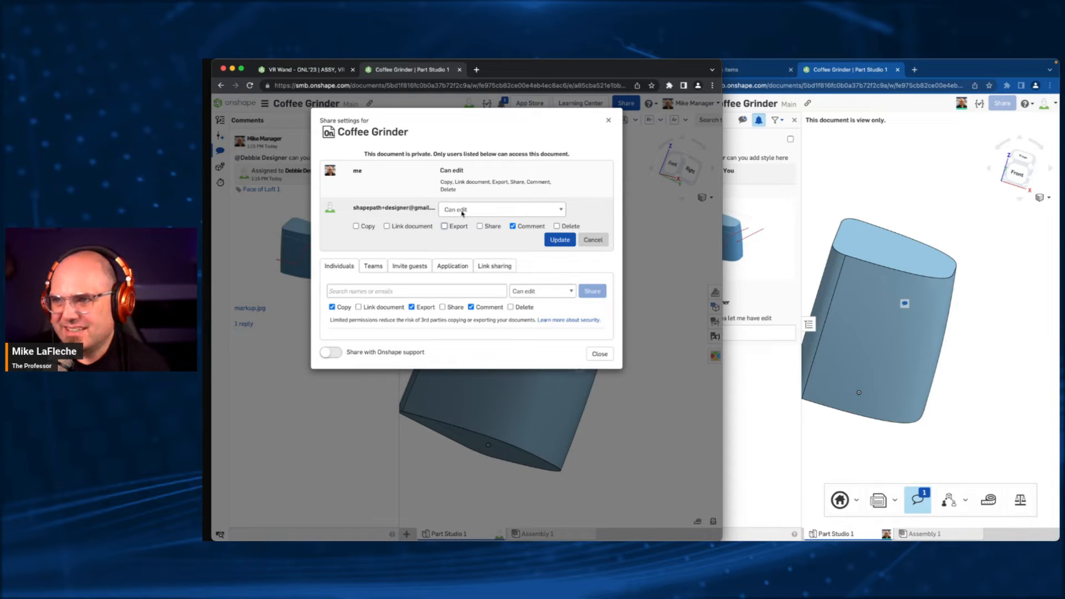
{"action": "left_click", "coordinate": [560, 240]}
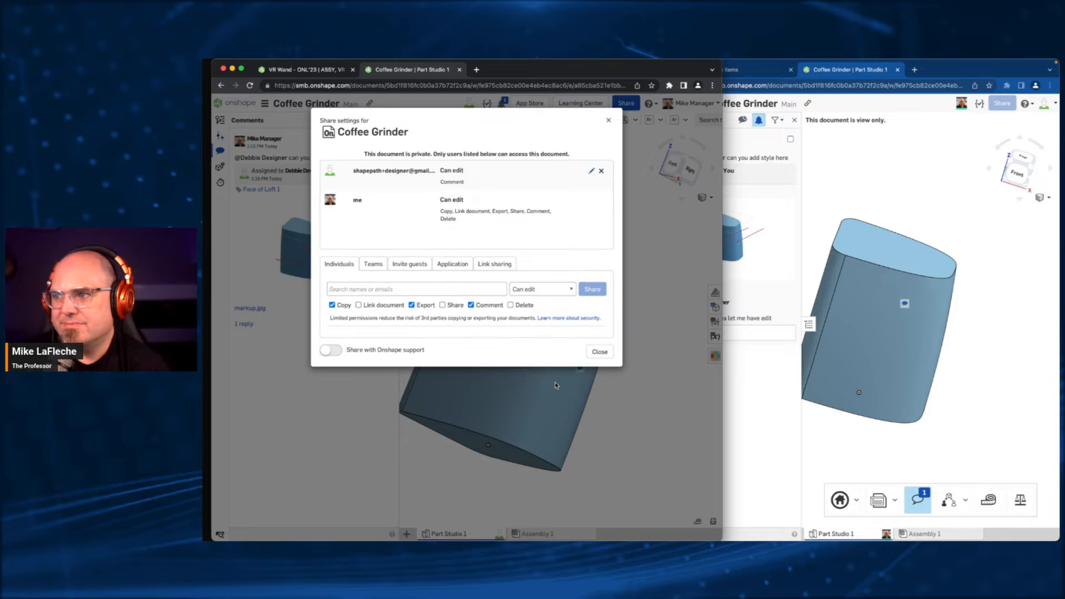
{"action": "left_click", "coordinate": [600, 352]}
- Reload the colleague's document, set the Fillet 1 radius to 25 mm, and expand the feature list in the manager's window
{"action": "left_click", "coordinate": [682, 78]}
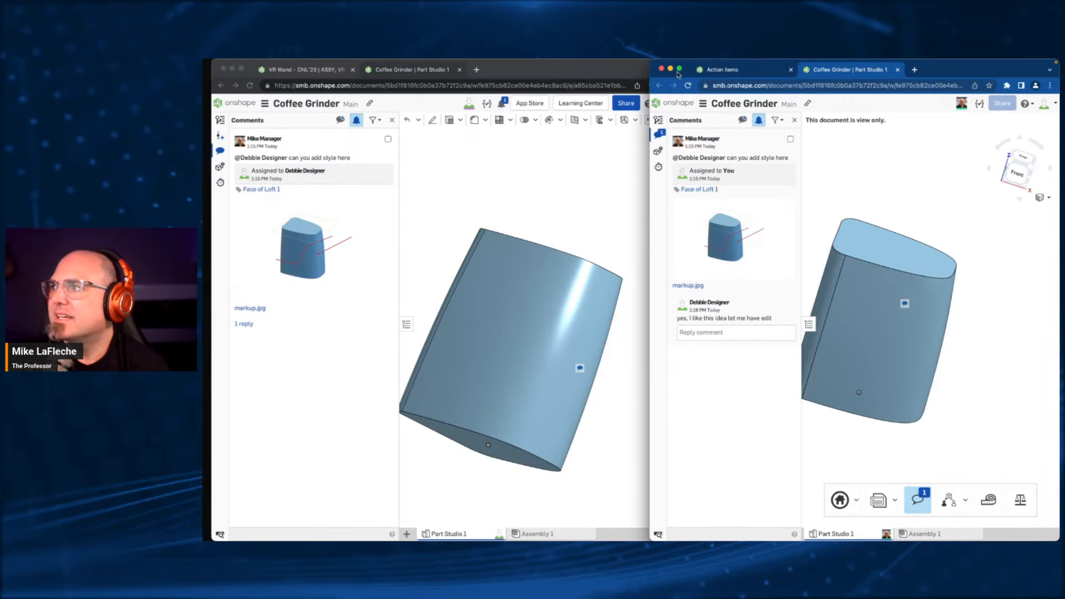
{"action": "left_click", "coordinate": [687, 86]}
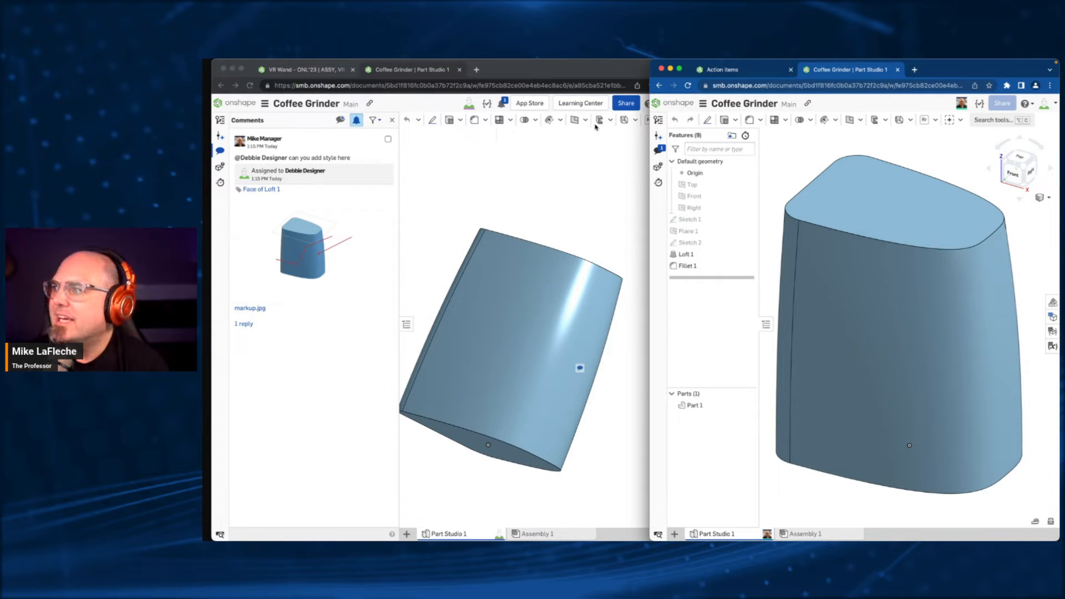
{"action": "double_click", "coordinate": [709, 265]}
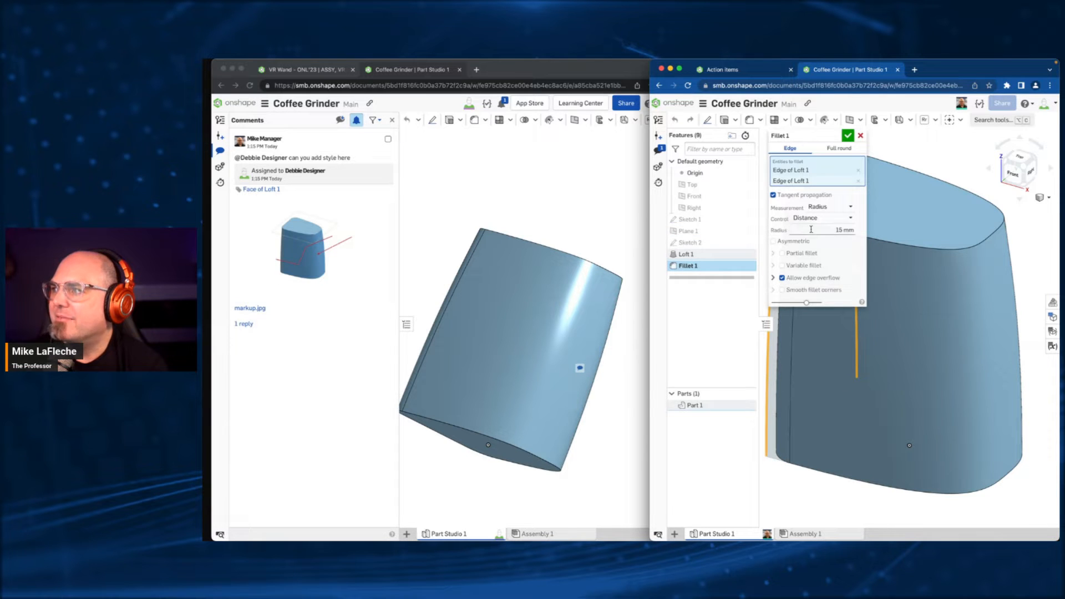
{"action": "type", "text": "25"}
{"action": "key", "text": "Return"}
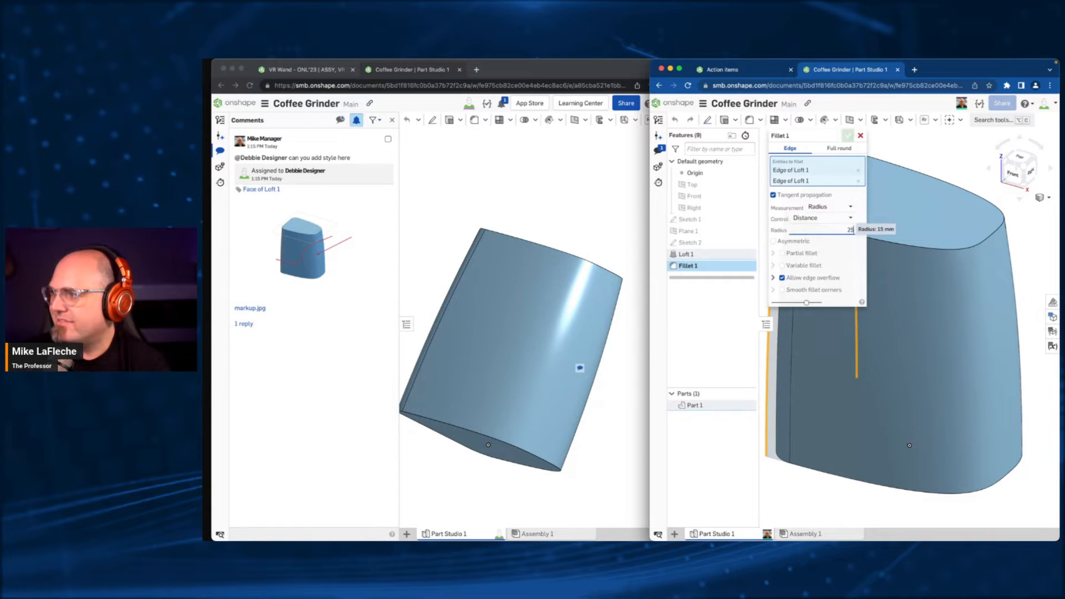
{"action": "left_click_drag", "start_coordinate": [836, 136], "coordinate": [703, 258]}
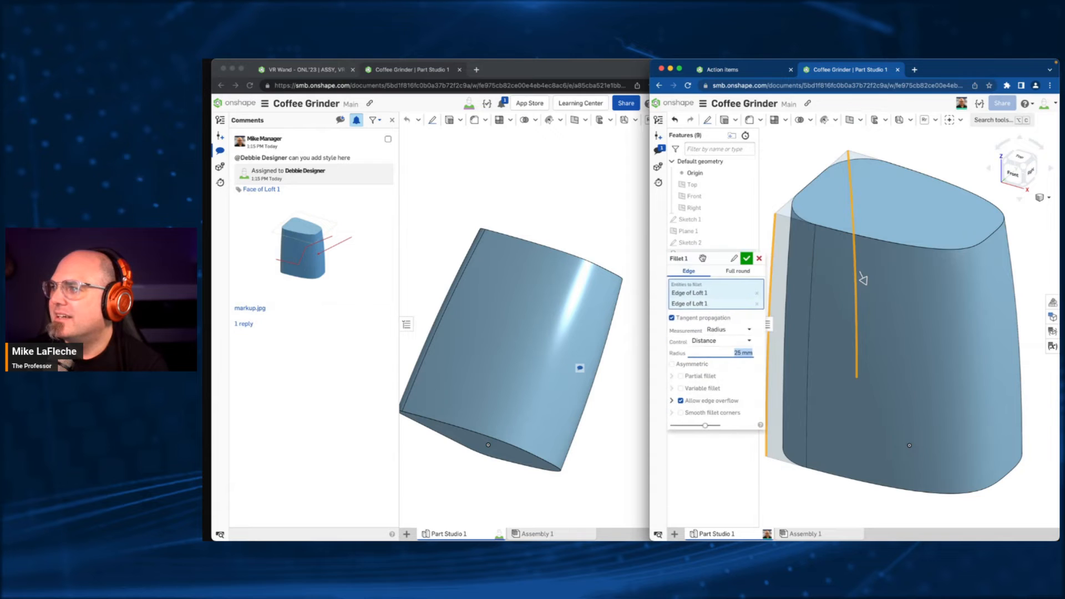
{"action": "left_click", "coordinate": [452, 172]}
{"action": "left_click", "coordinate": [408, 325]}
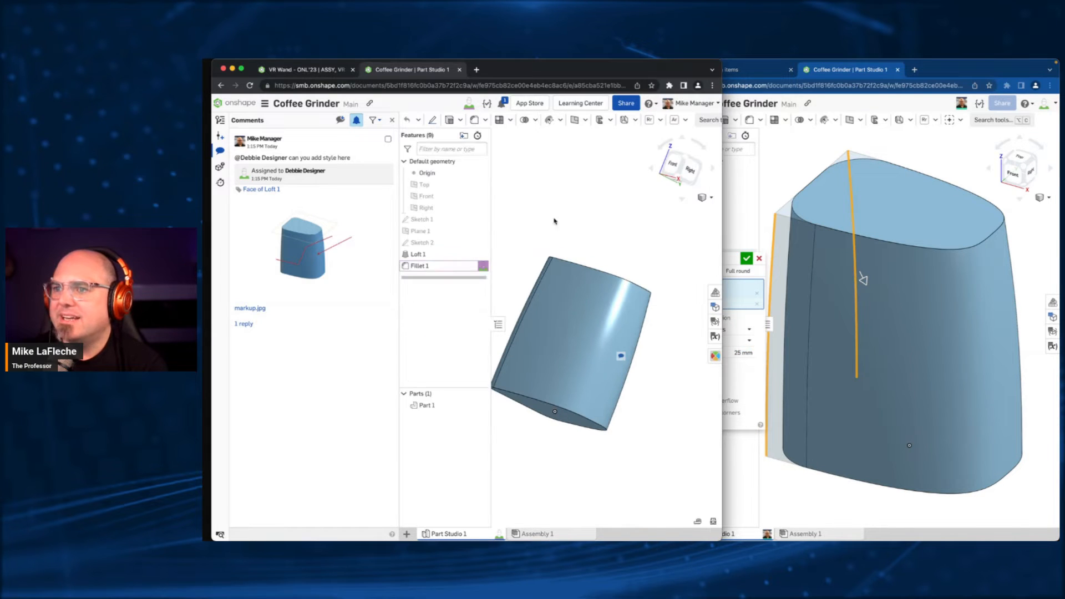
- In the colleague's window, switch Fillet 1 to Curvature control with a magnitude of 0.6 and accept the edit
{"action": "left_click", "coordinate": [734, 259]}
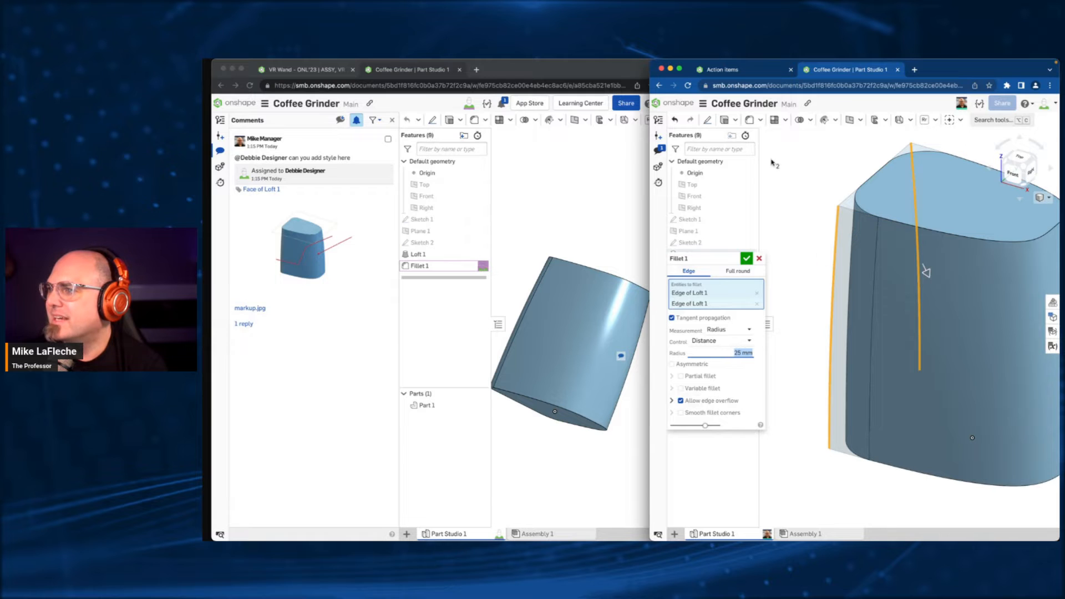
{"action": "left_click", "coordinate": [727, 329]}
{"action": "left_click", "coordinate": [724, 344]}
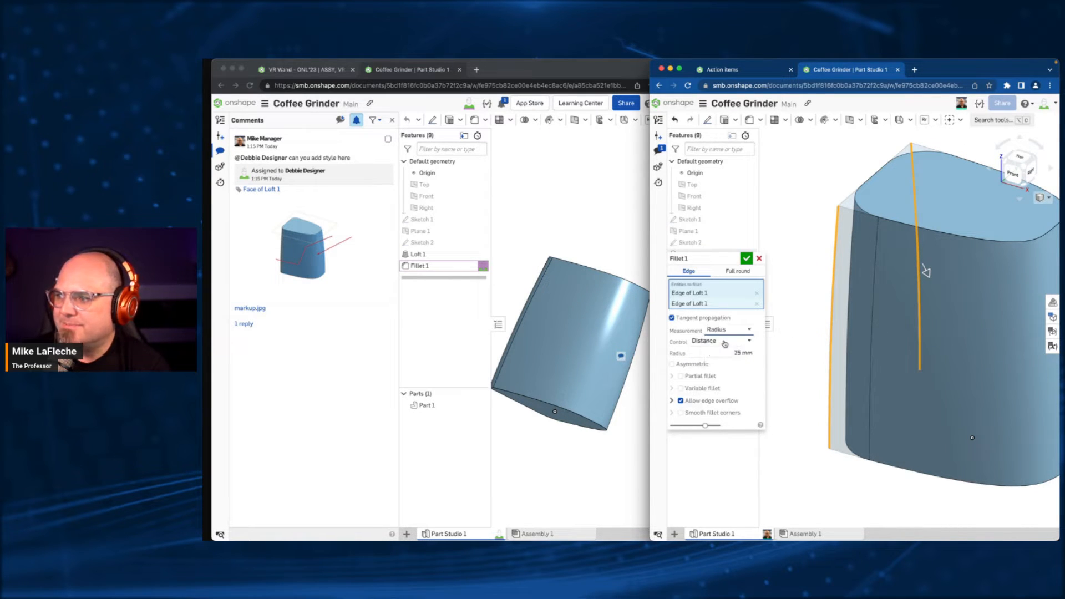
{"action": "left_click", "coordinate": [724, 342]}
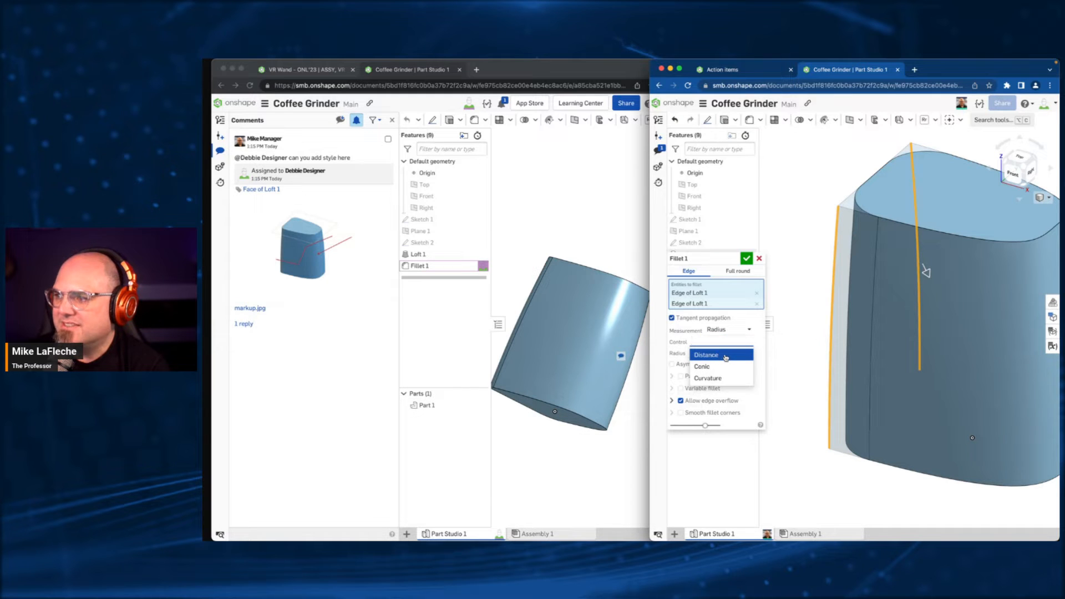
{"action": "left_click", "coordinate": [708, 378]}
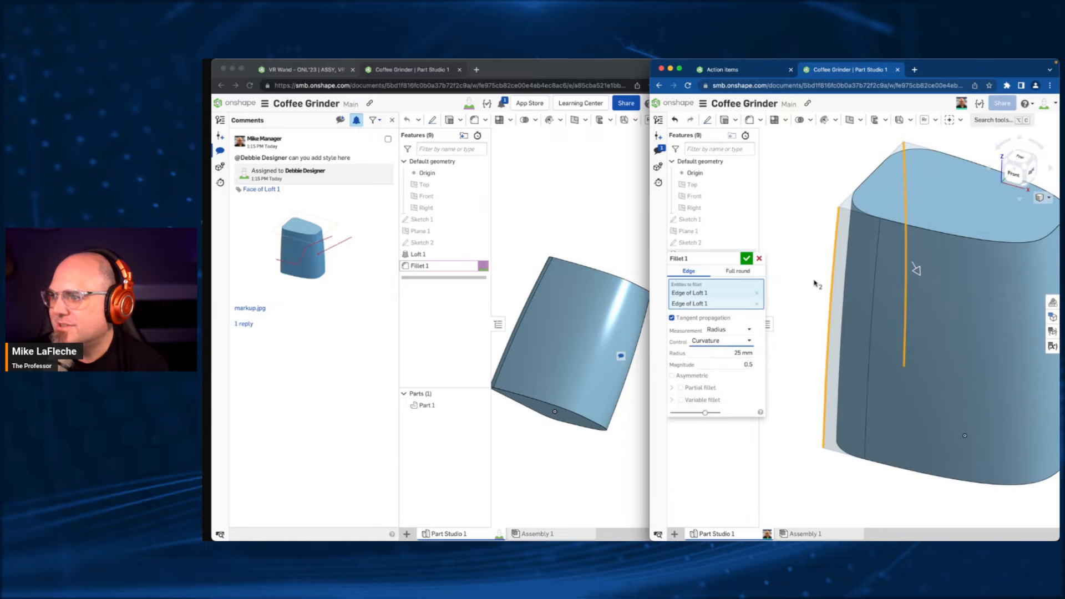
{"action": "left_click", "coordinate": [721, 363]}
{"action": "key", "text": "BackSpace"}
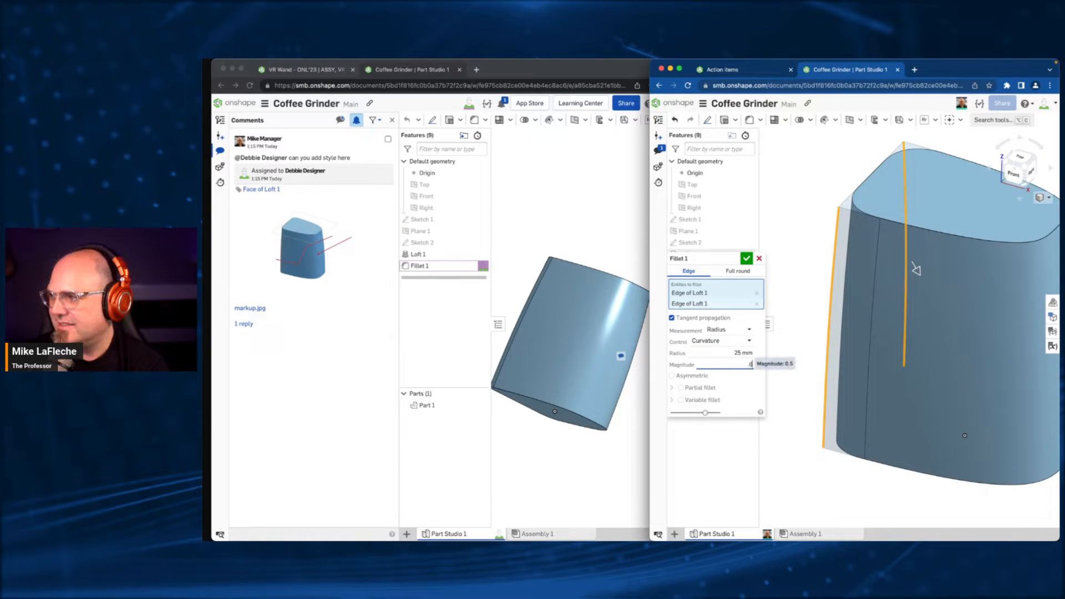
{"action": "right_click_drag", "start_coordinate": [807, 262], "coordinate": [807, 269]}
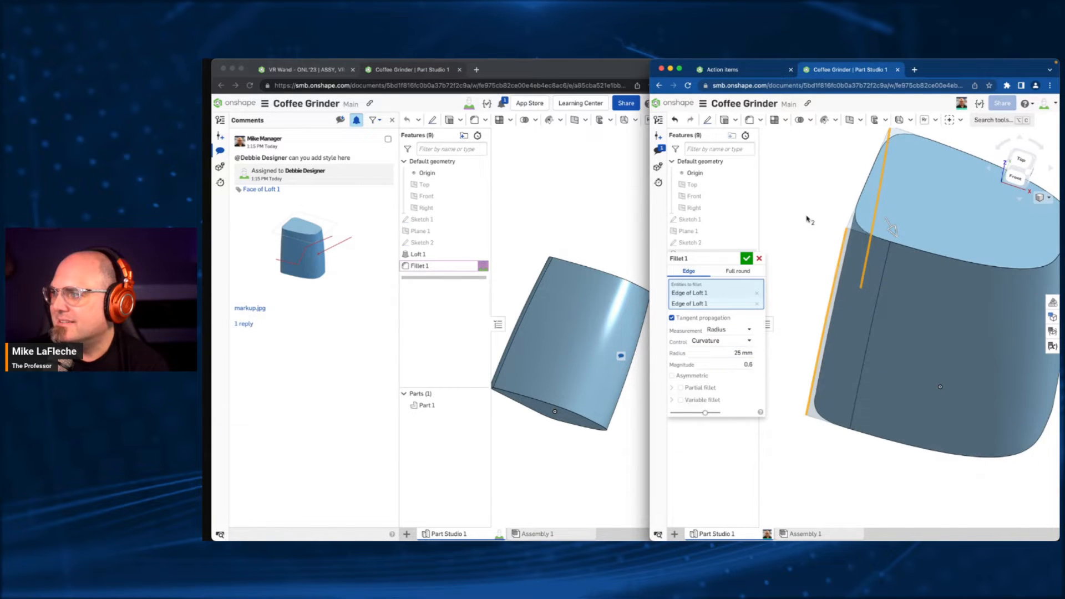
{"action": "right_click_drag", "start_coordinate": [808, 208], "coordinate": [808, 236]}
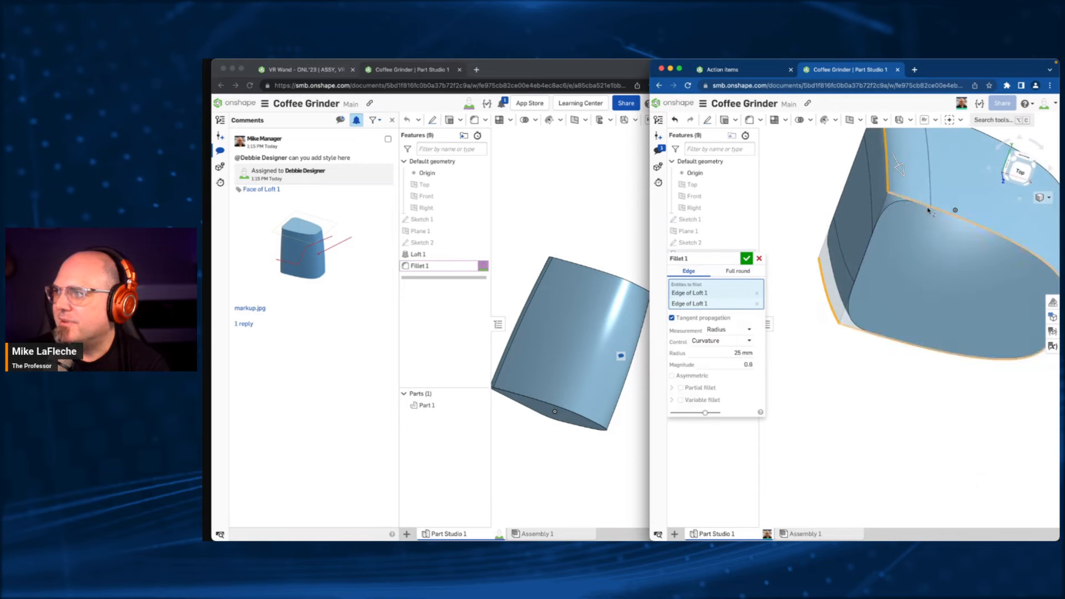
{"action": "right_click_drag", "start_coordinate": [919, 250], "coordinate": [901, 266]}
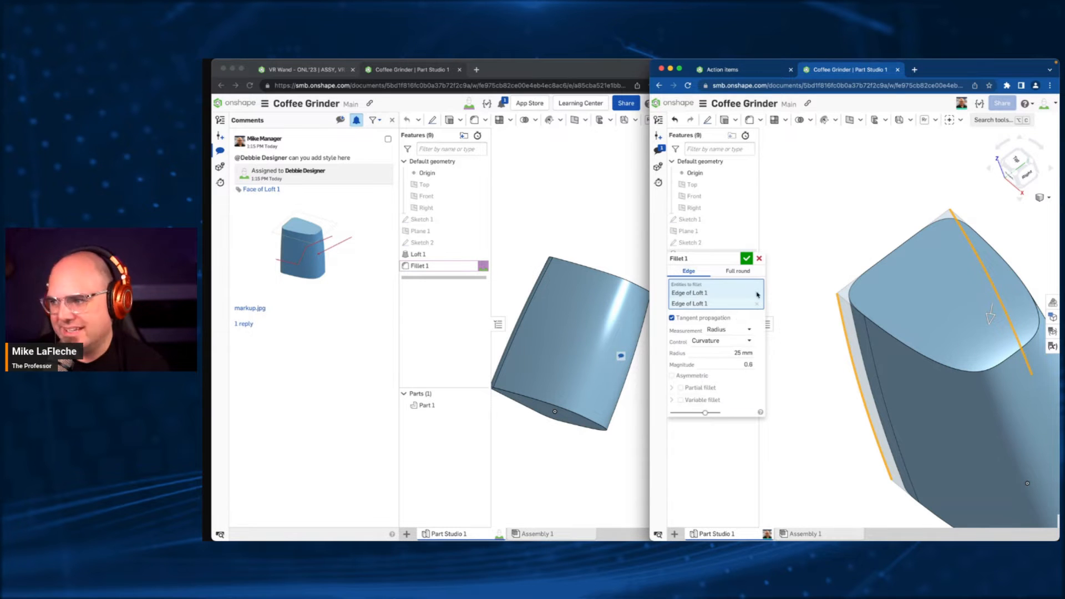
{"action": "left_click", "coordinate": [747, 258]}
- Examine the edited body in both windows and expand the Main workspace's changes in the manager's version history
{"action": "right_click_drag", "start_coordinate": [846, 324], "coordinate": [888, 353]}
{"action": "middle_click_drag", "start_coordinate": [887, 353], "coordinate": [888, 274]}
{"action": "right_click_drag", "start_coordinate": [524, 190], "coordinate": [560, 223]}
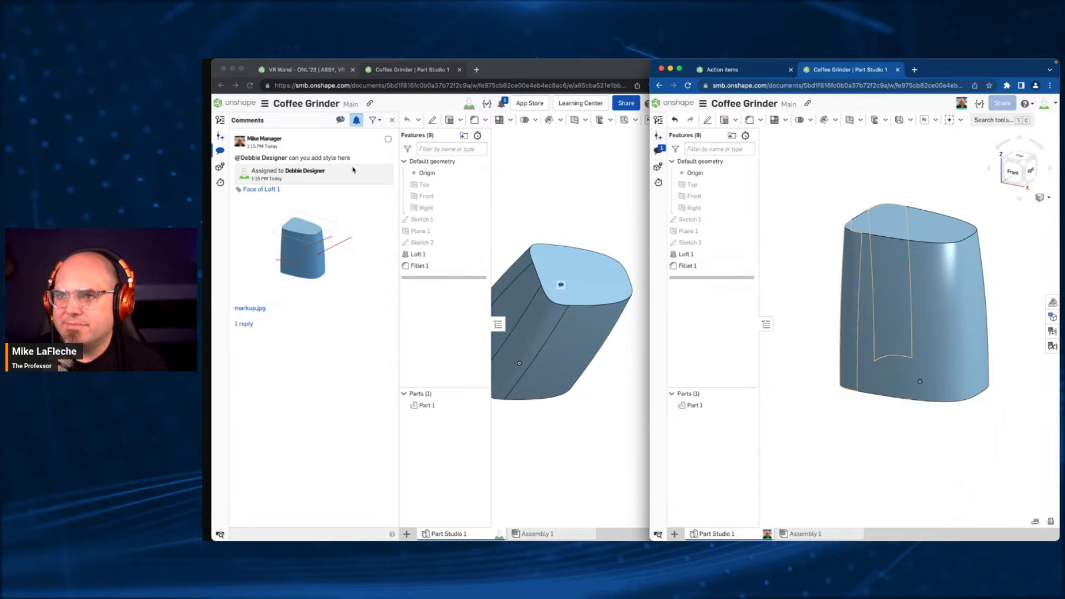
{"action": "left_click", "coordinate": [561, 285]}
{"action": "left_click", "coordinate": [220, 182]}
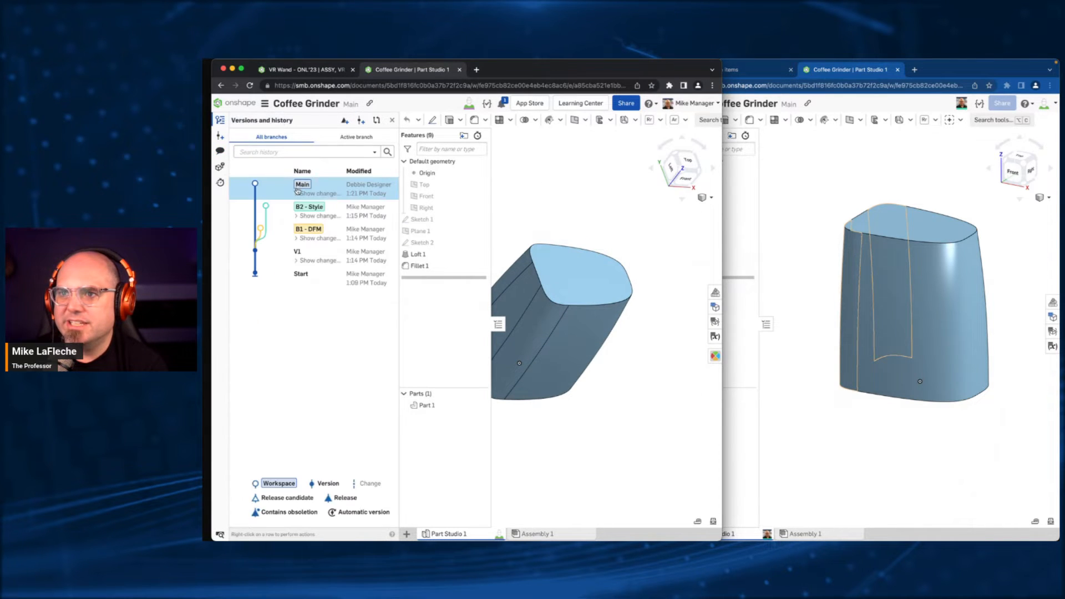
{"action": "left_click", "coordinate": [314, 194]}
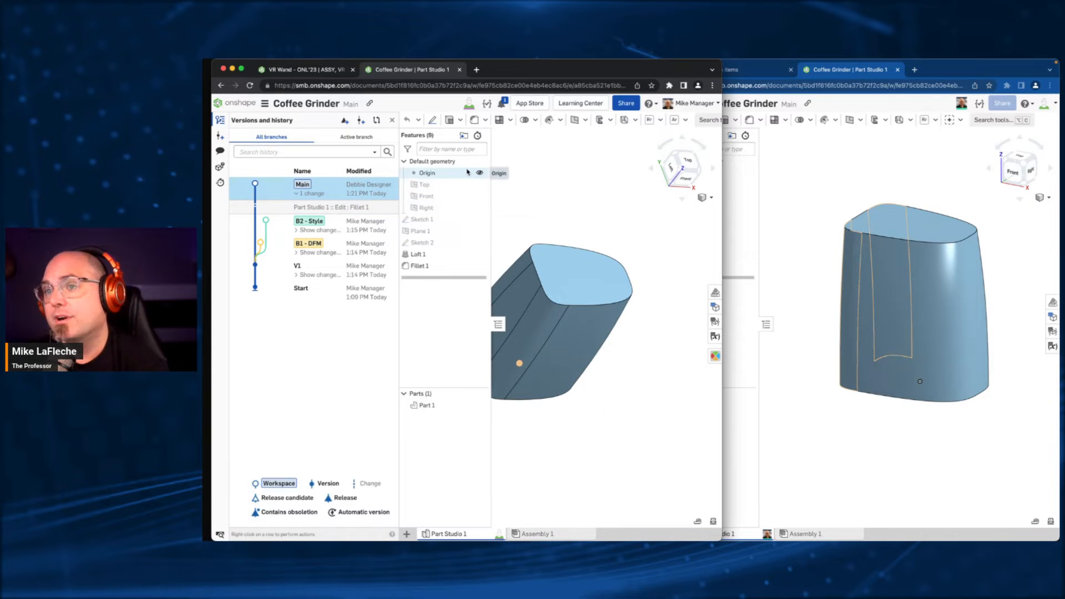
- Open the B1 - DFM branch in the manager's window and B2 - Style in the colleague's window, and widen the colleague's window
{"action": "left_click", "coordinate": [358, 223]}
{"action": "left_click", "coordinate": [355, 247]}
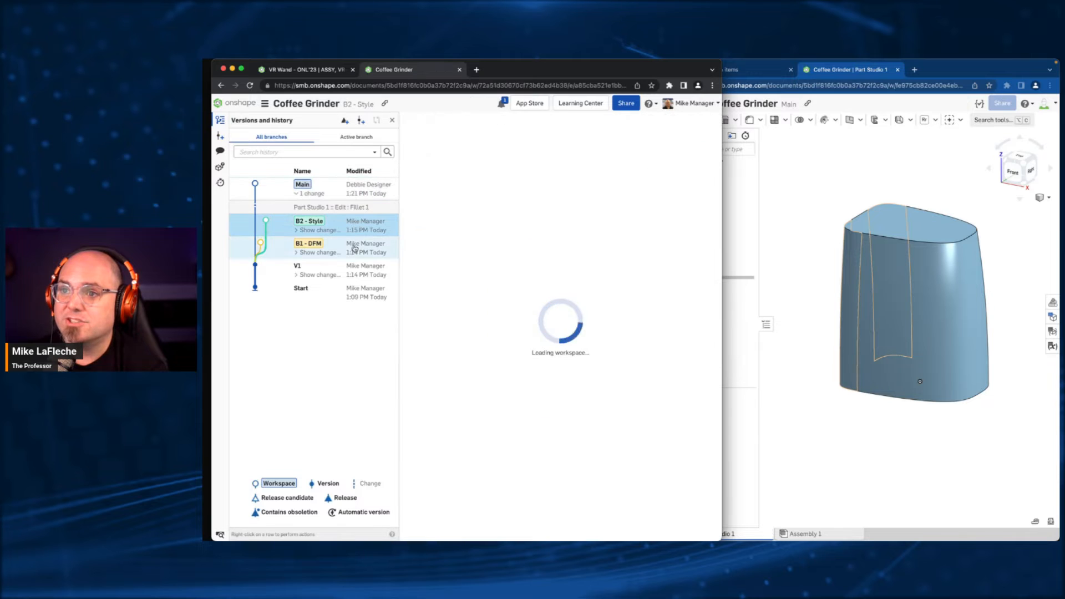
{"action": "left_click", "coordinate": [860, 159]}
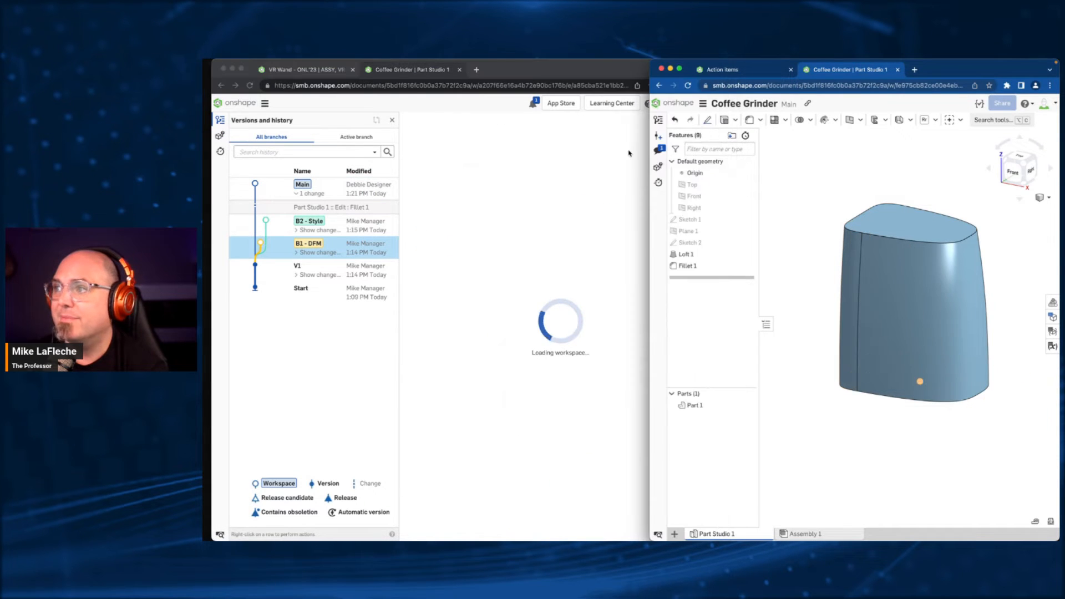
{"action": "left_click", "coordinate": [658, 119]}
{"action": "left_click", "coordinate": [770, 210]}
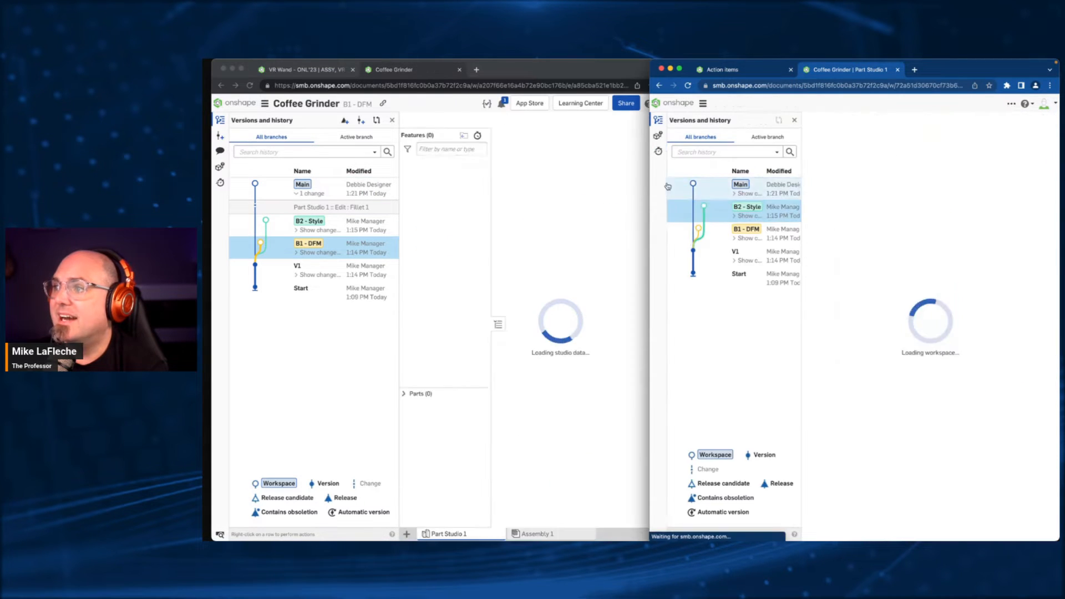
{"action": "left_click_drag", "start_coordinate": [650, 199], "coordinate": [210, 199]}
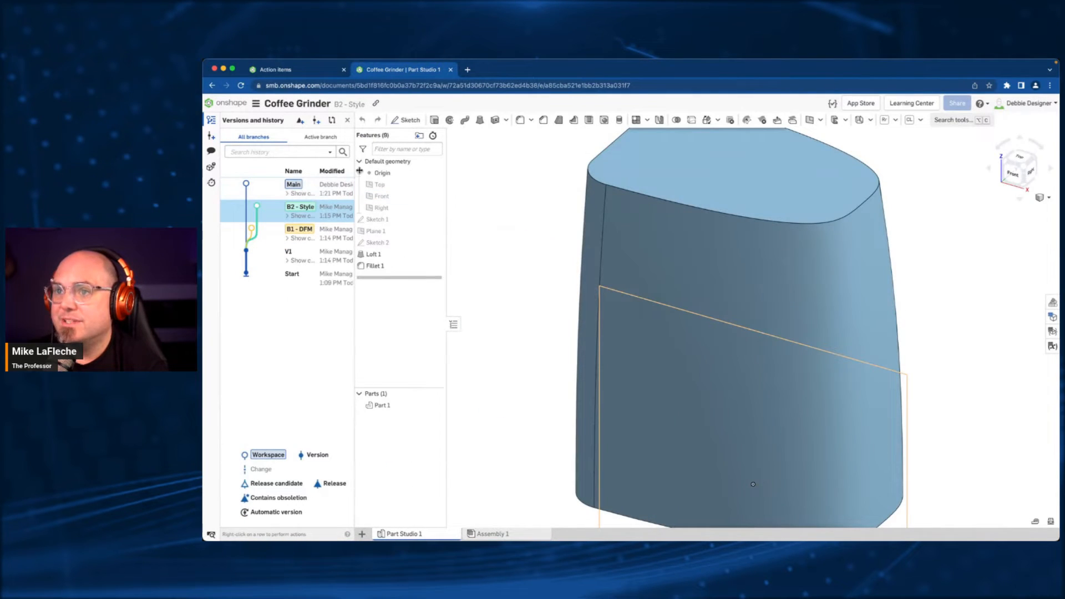
- Widen the version history, expand the Main workspace's changes, and check the Fillet 1 settings in B2 - Style without changing them
{"action": "left_click_drag", "start_coordinate": [354, 165], "coordinate": [455, 164]}
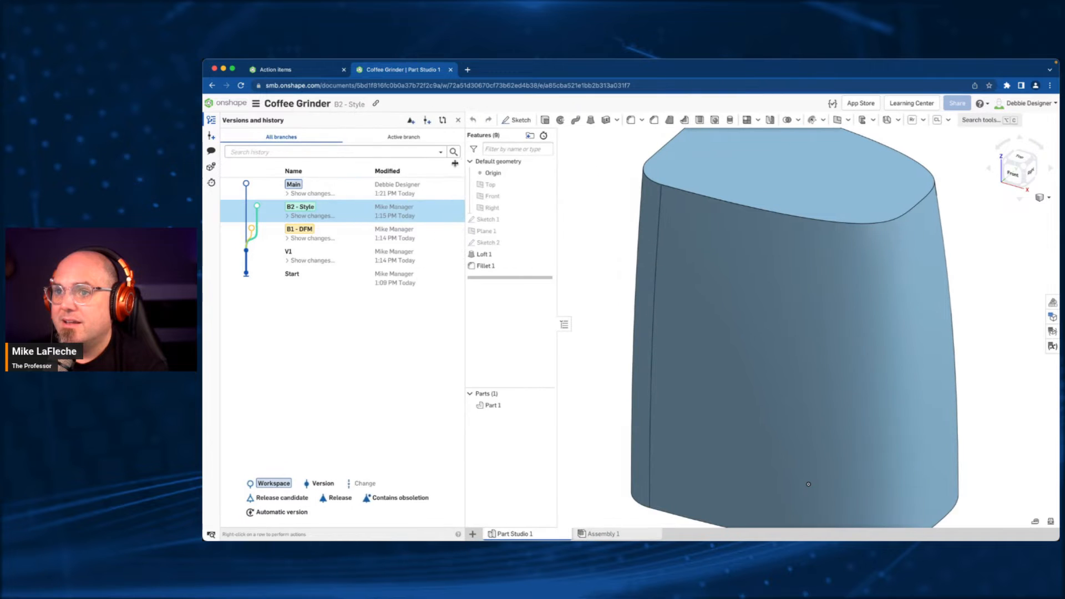
{"action": "left_click", "coordinate": [309, 194]}
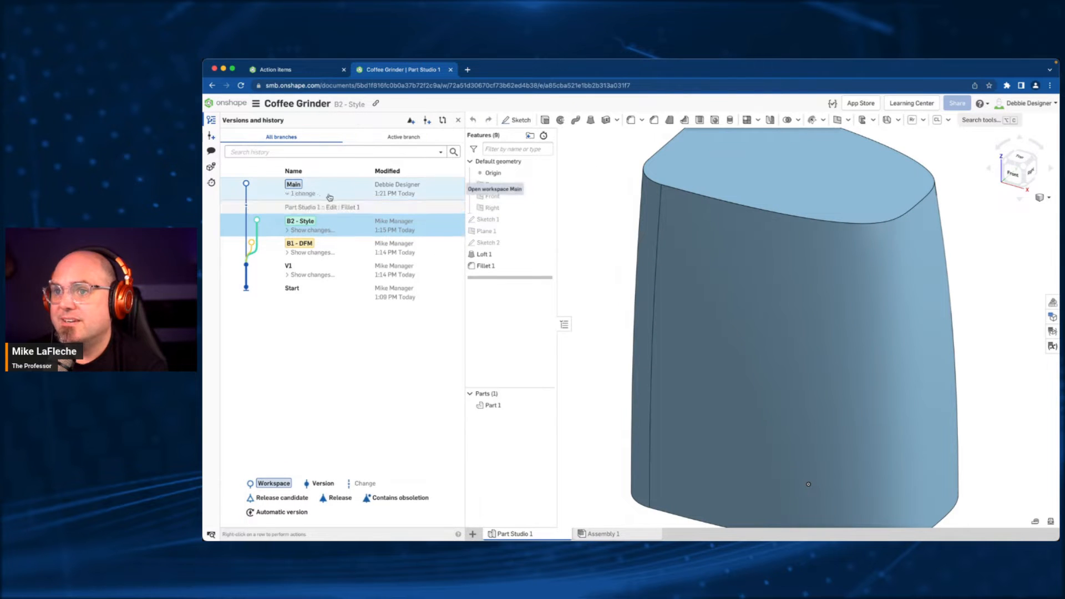
{"action": "left_click", "coordinate": [333, 207]}
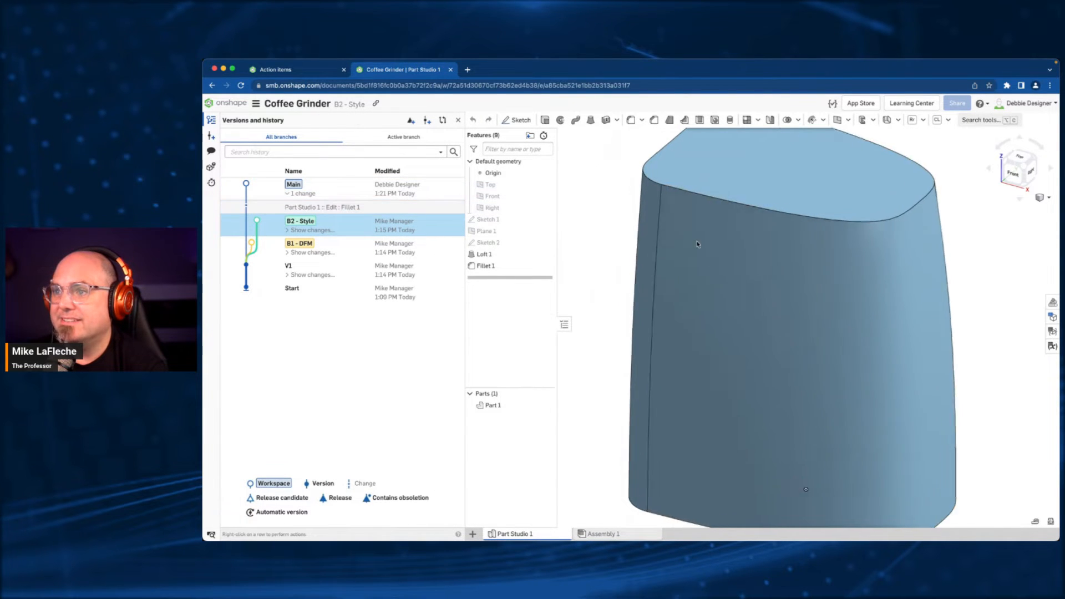
{"action": "double_click", "coordinate": [512, 268]}
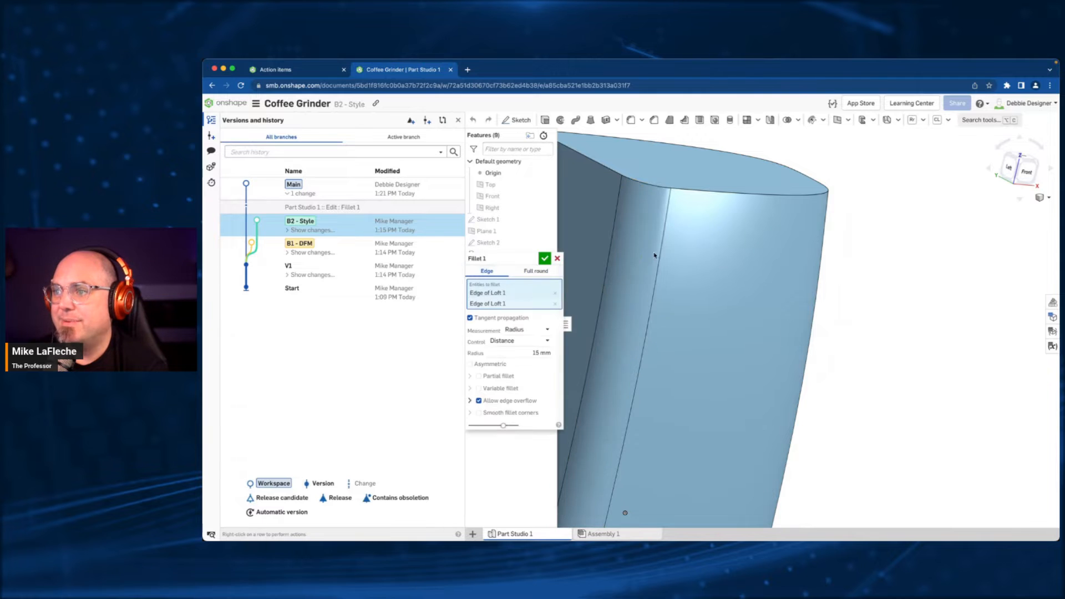
{"action": "left_click", "coordinate": [558, 259]}
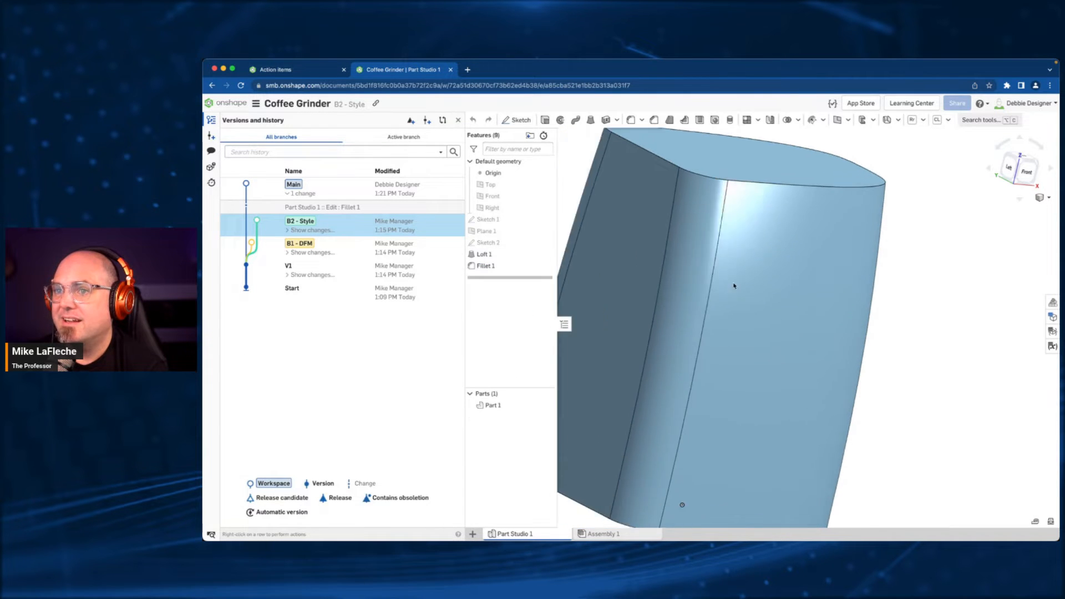
- Merge Main into the B2 - Style workspace, replacing Part Studio 1 with the version from Main
{"action": "right_click", "coordinate": [441, 201]}
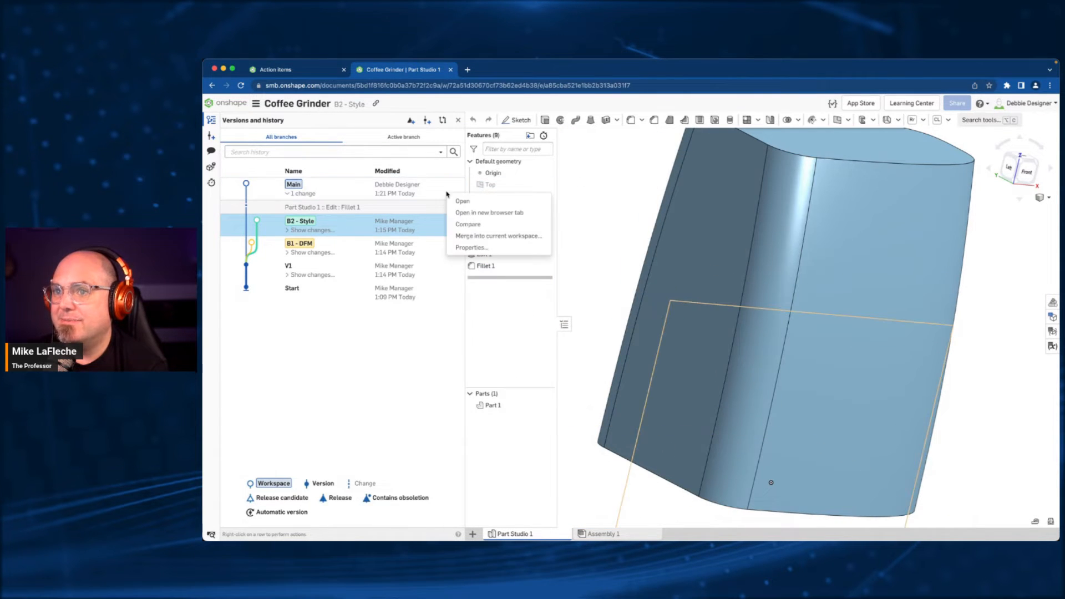
{"action": "left_click", "coordinate": [485, 237]}
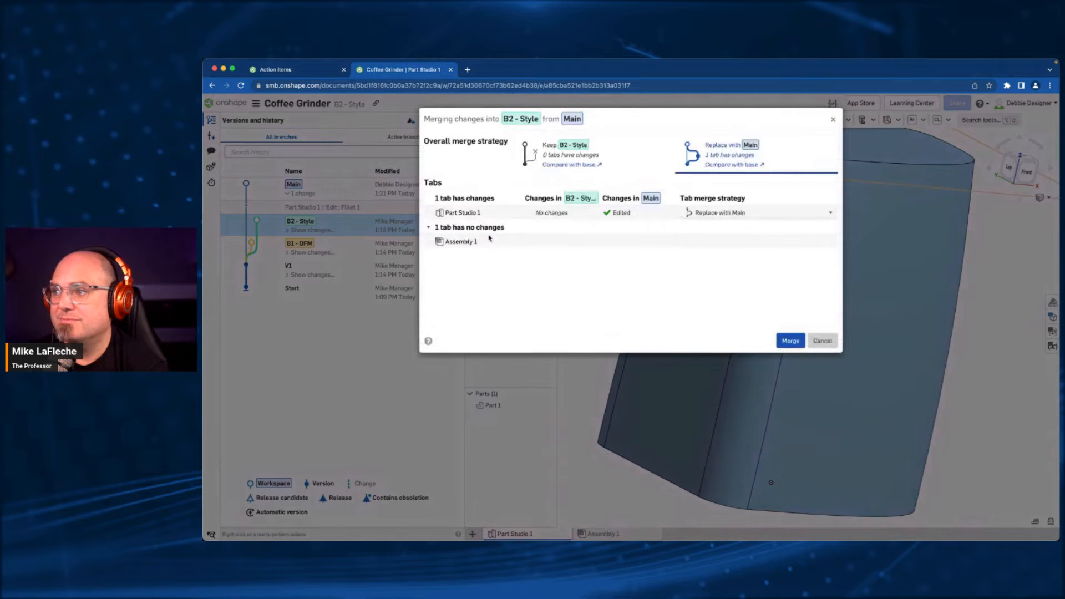
{"action": "left_click", "coordinate": [791, 341]}
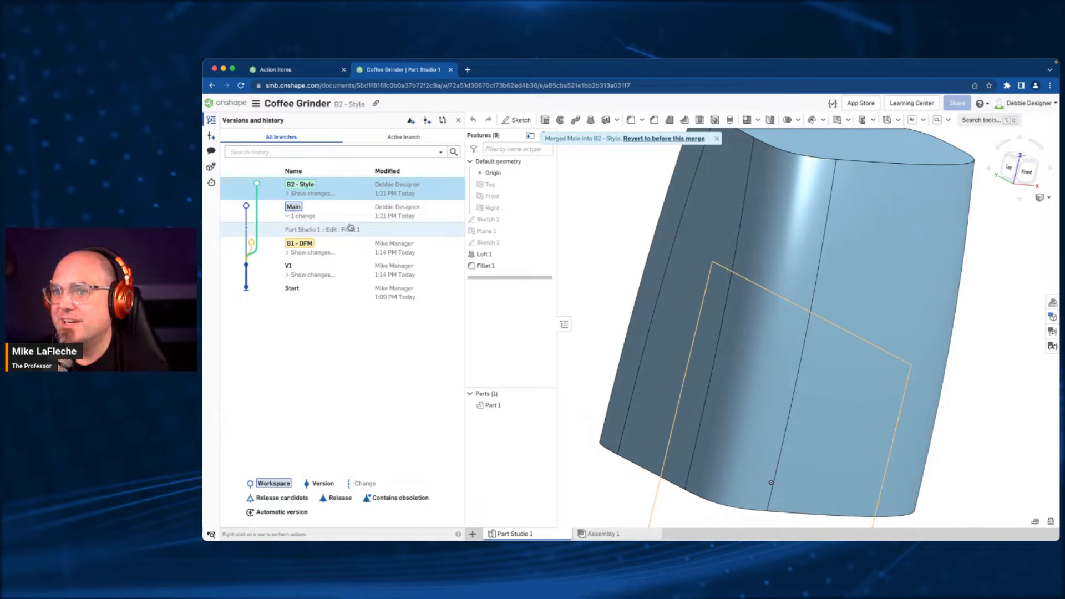
- Expand the B2 - Style changes, review the merged Fillet 1 settings, dismiss the merge notice, and examine the body from several angles
{"action": "left_click", "coordinate": [309, 195]}
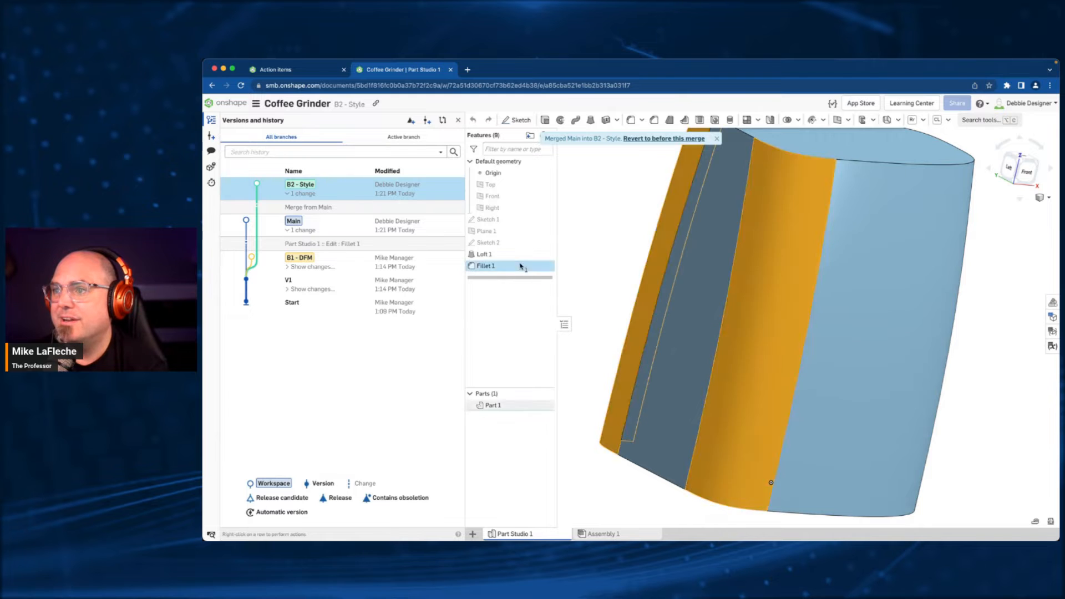
{"action": "double_click", "coordinate": [547, 267]}
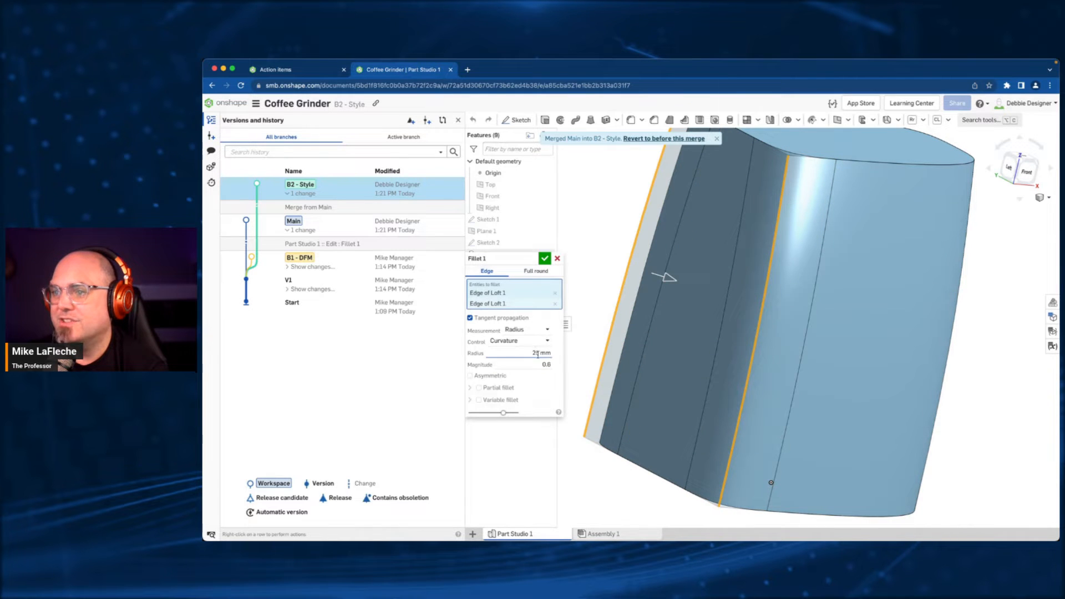
{"action": "left_click", "coordinate": [545, 259]}
{"action": "scroll", "coordinate": [713, 266], "scroll_direction": "down", "scroll_amount": 5}
{"action": "right_click_drag", "start_coordinate": [811, 291], "coordinate": [777, 299]}
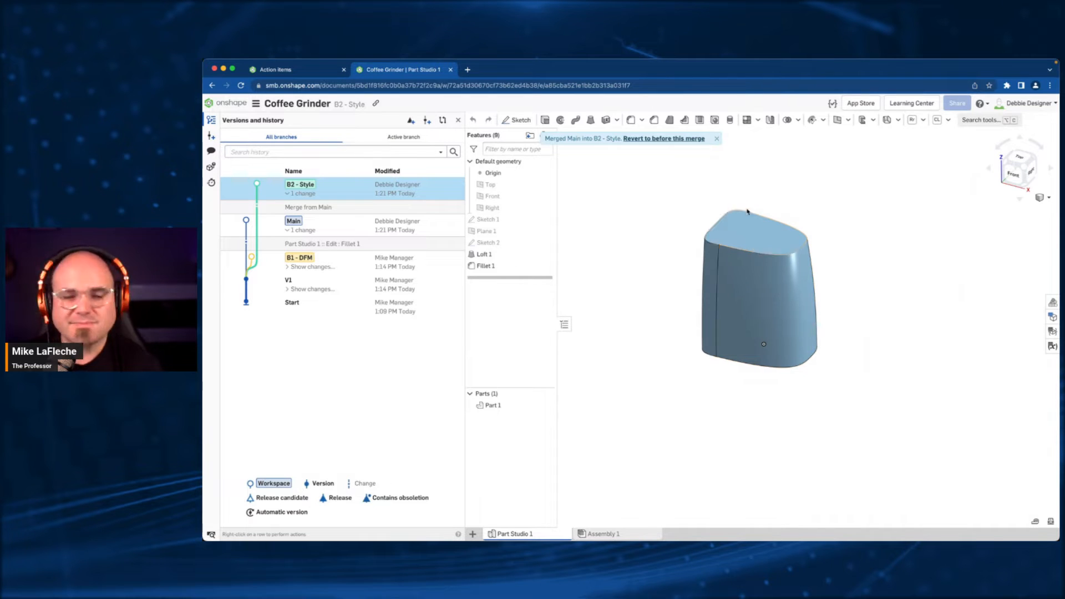
{"action": "left_click", "coordinate": [717, 139]}
{"action": "middle_click_drag", "start_coordinate": [728, 273], "coordinate": [729, 302]}
{"action": "scroll", "coordinate": [730, 302], "scroll_direction": "up", "scroll_amount": 3}
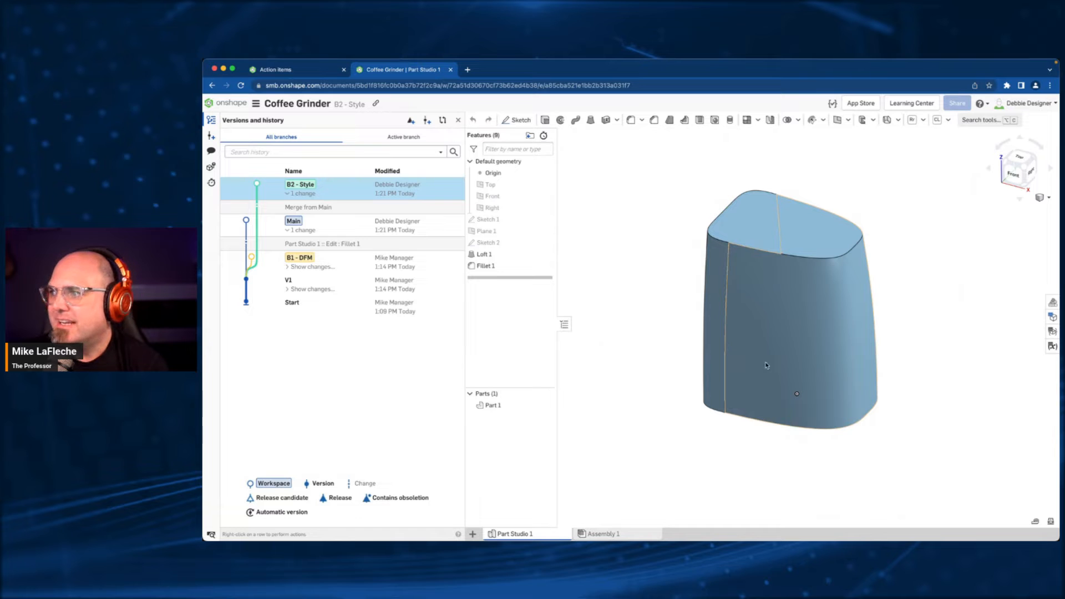
{"action": "right_click_drag", "start_coordinate": [803, 377], "coordinate": [714, 309]}
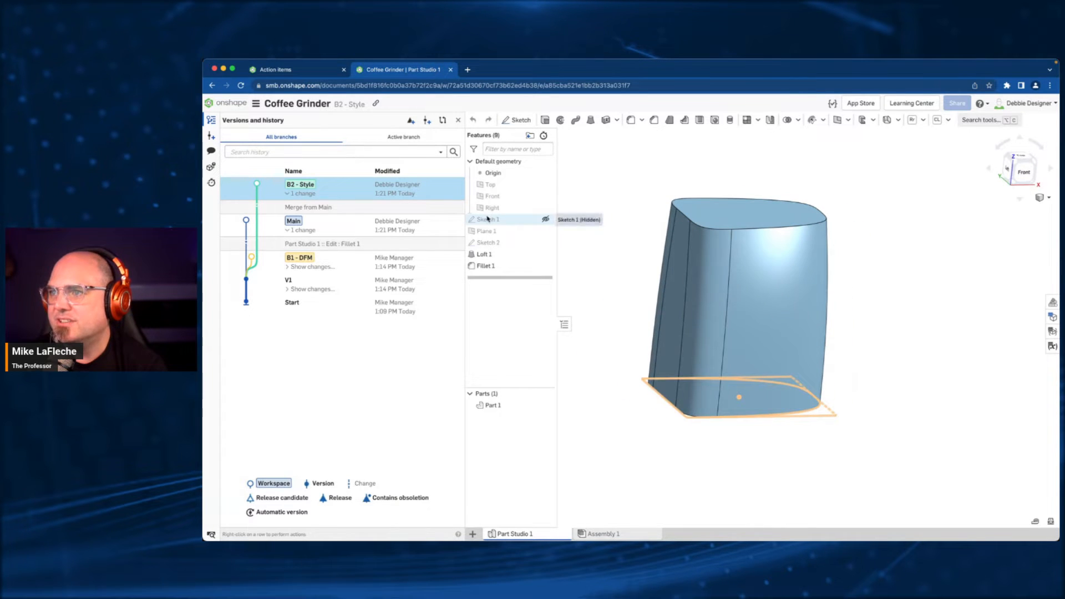
- Sketch a two-point spline about 234 mm long diagonally across the body on the Front plane, bending it into an S with its handles
{"action": "left_click", "coordinate": [491, 196]}
{"action": "left_click", "coordinate": [517, 120]}
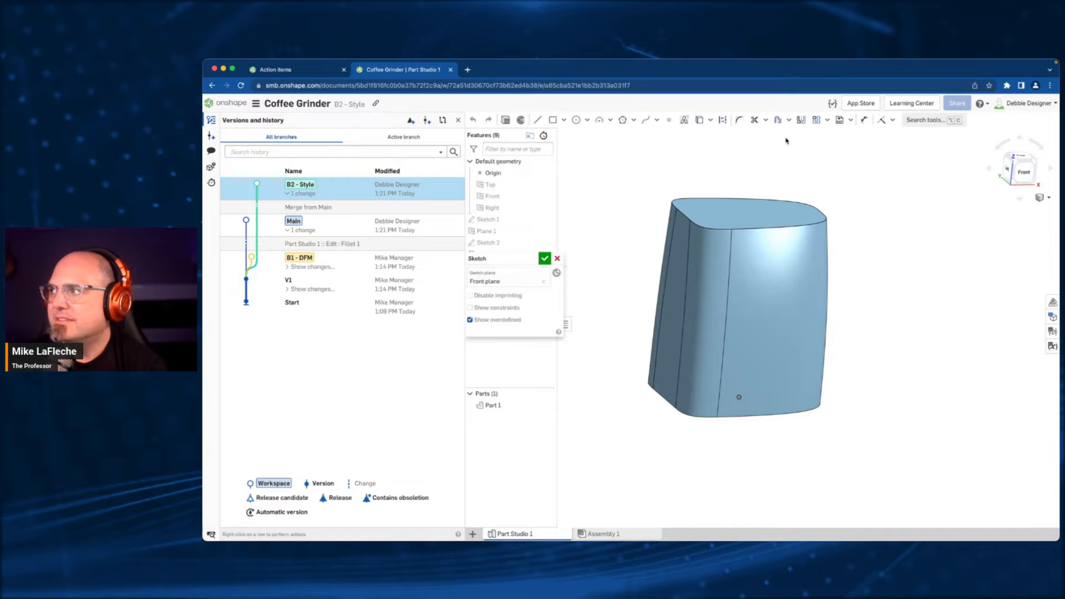
{"action": "left_click", "coordinate": [1035, 176]}
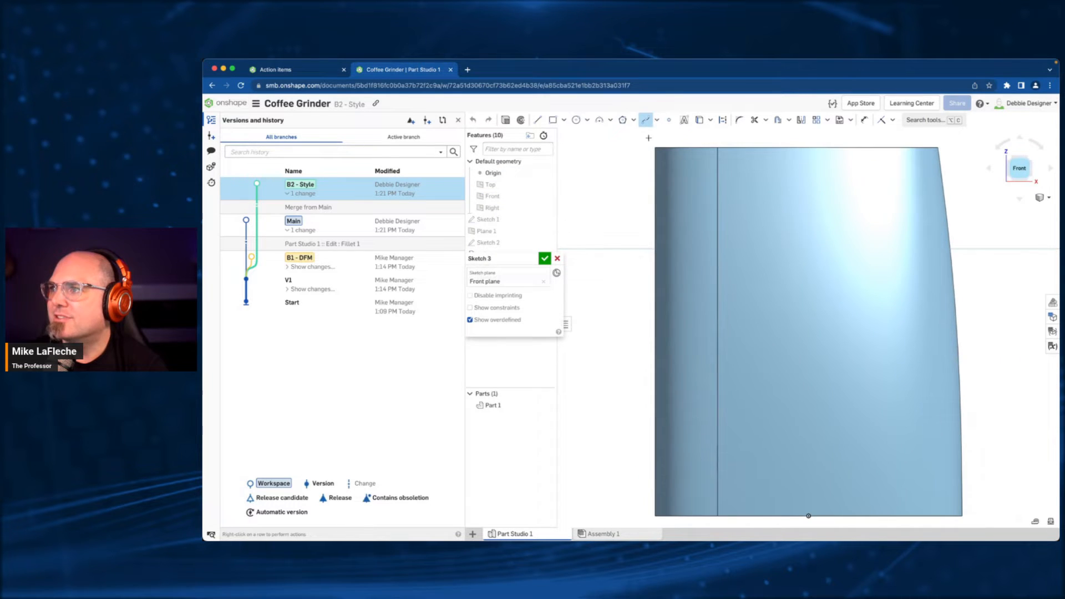
{"action": "scroll", "coordinate": [684, 402], "scroll_direction": "down", "scroll_amount": 3}
{"action": "left_click", "coordinate": [648, 451]}
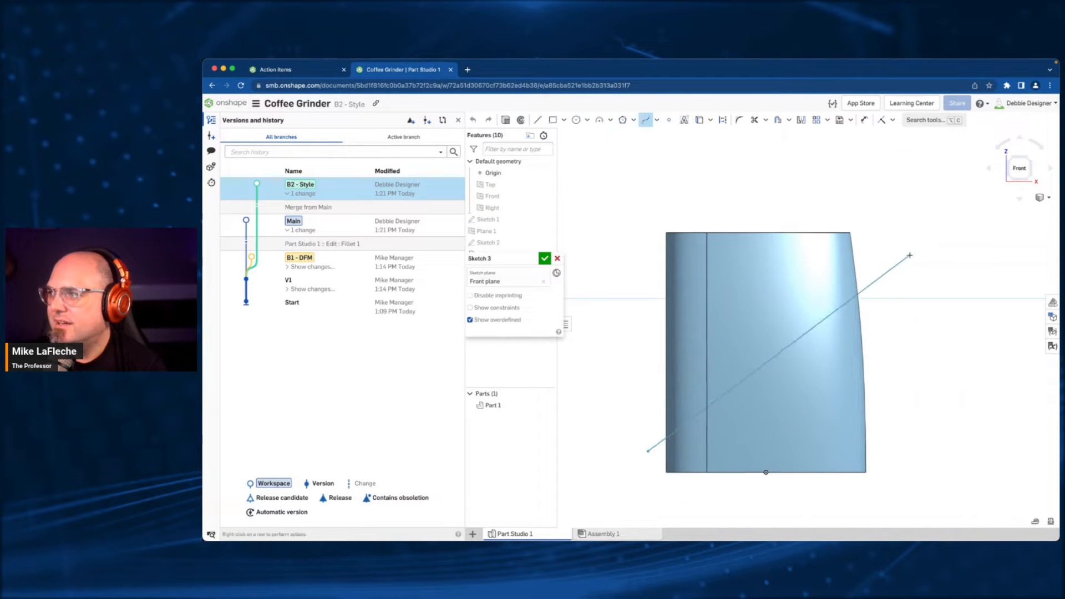
{"action": "double_click", "coordinate": [910, 255]}
{"action": "key", "text": "Escape"}
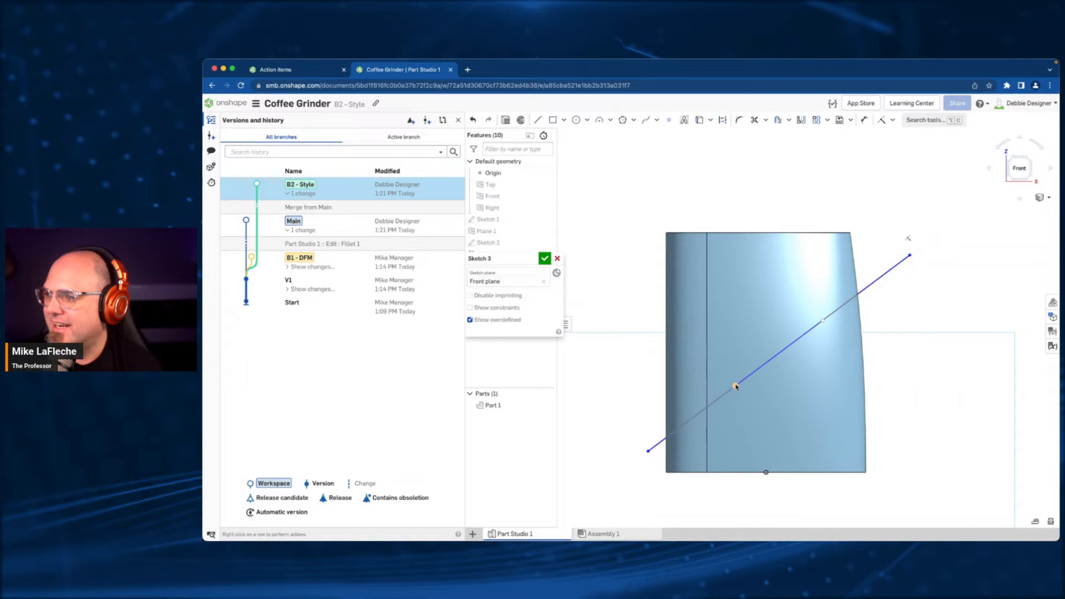
{"action": "left_click_drag", "start_coordinate": [735, 385], "coordinate": [869, 441]}
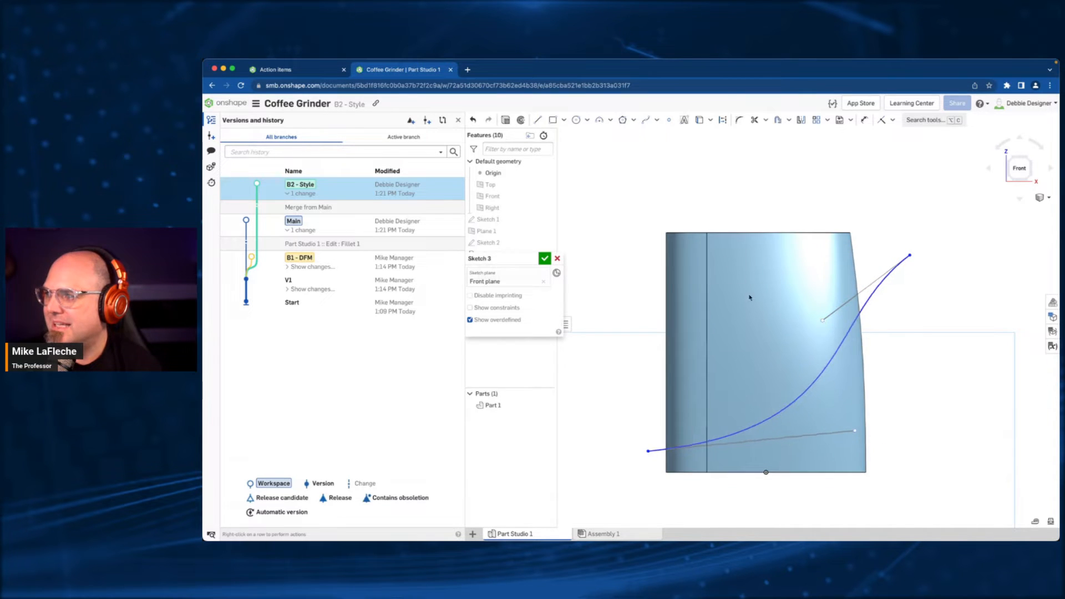
{"action": "left_click_drag", "start_coordinate": [822, 321], "coordinate": [712, 298]}
- Inspect the spline's curvature combs and minimum radius with Curve/surface analysis
{"action": "right_click", "coordinate": [797, 307]}
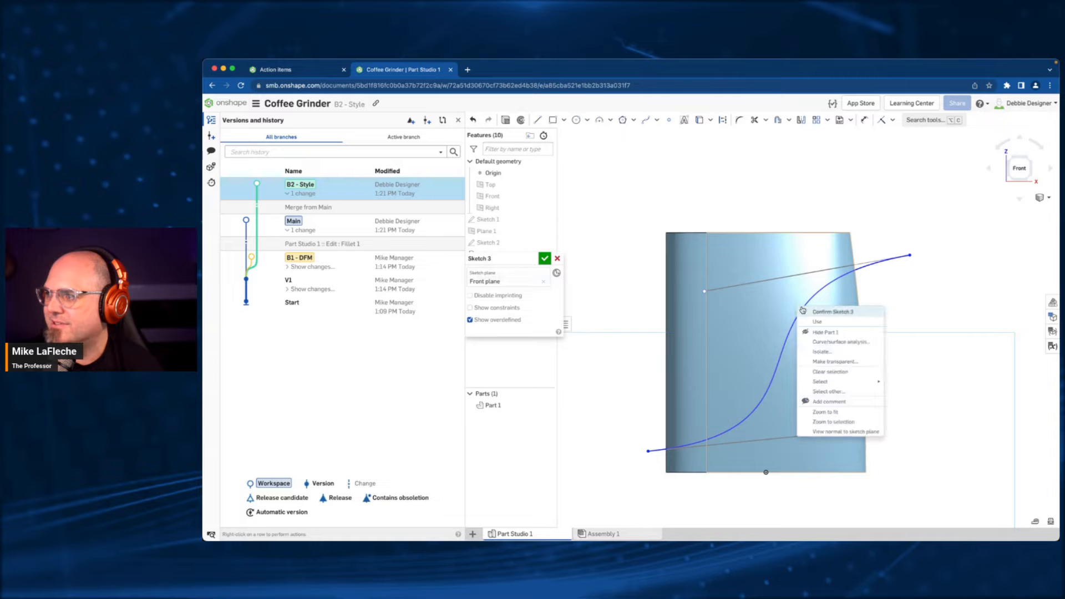
{"action": "right_click", "coordinate": [749, 198]}
{"action": "left_click", "coordinate": [784, 221]}
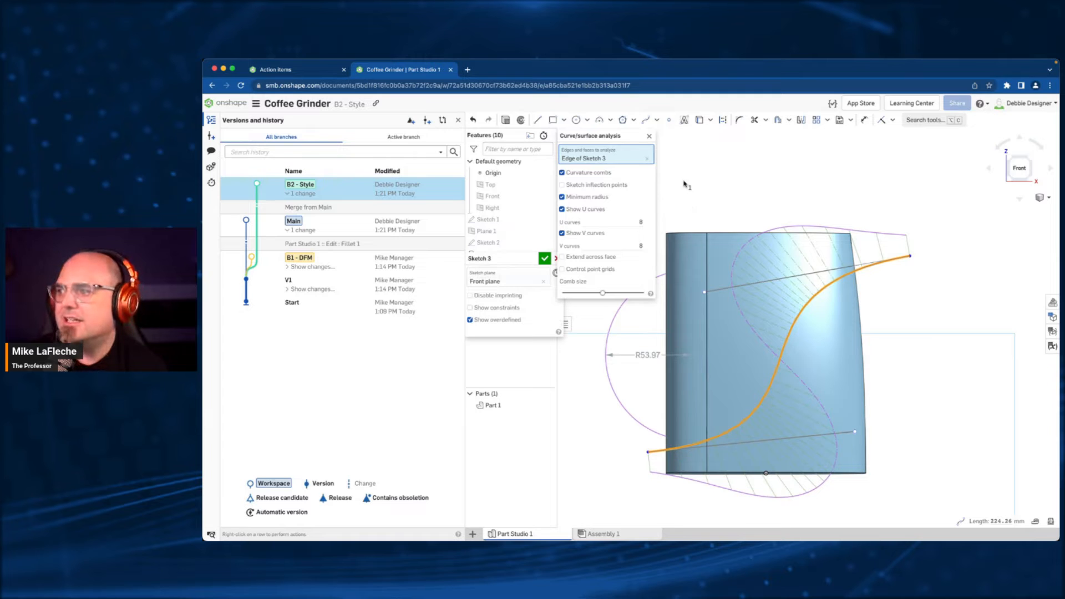
{"action": "left_click", "coordinate": [651, 137]}
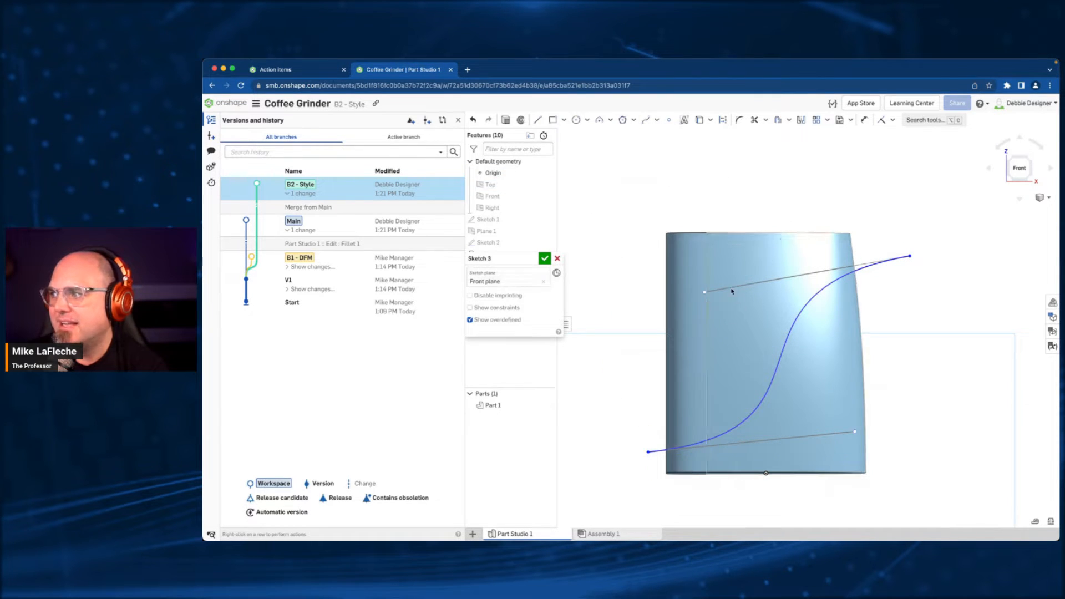
- Finish the spline sketch on the Front plane
{"action": "left_click", "coordinate": [940, 120]}
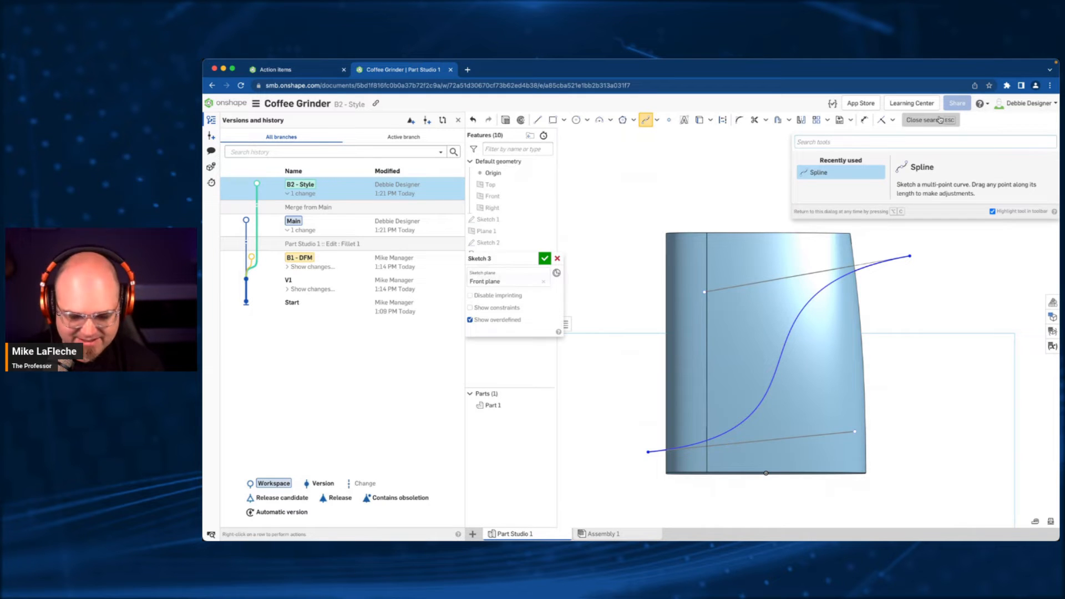
{"action": "type", "text": "split"}
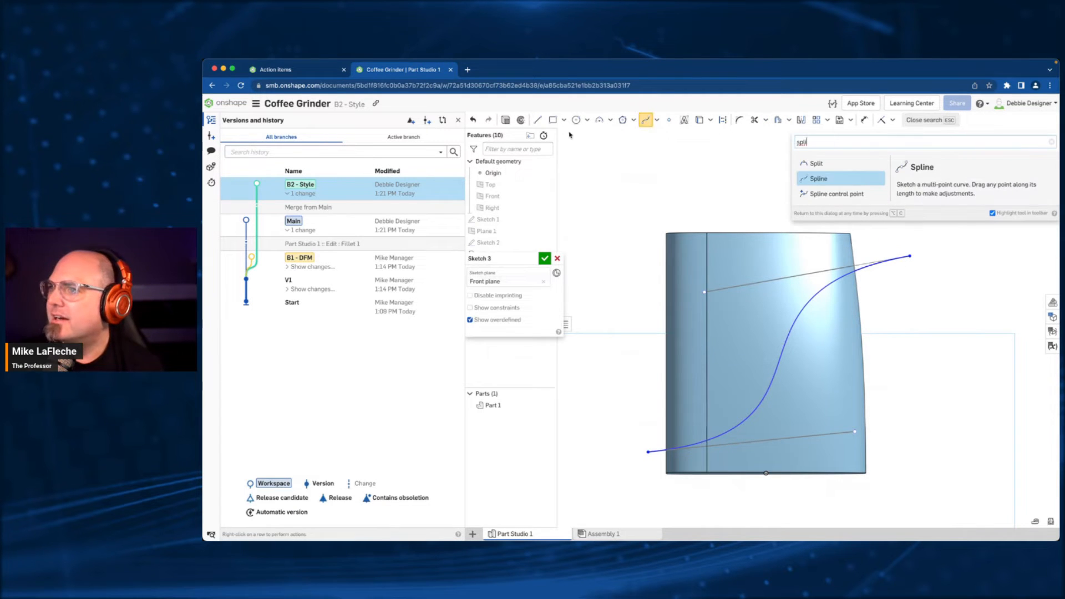
{"action": "left_click", "coordinate": [544, 258]}
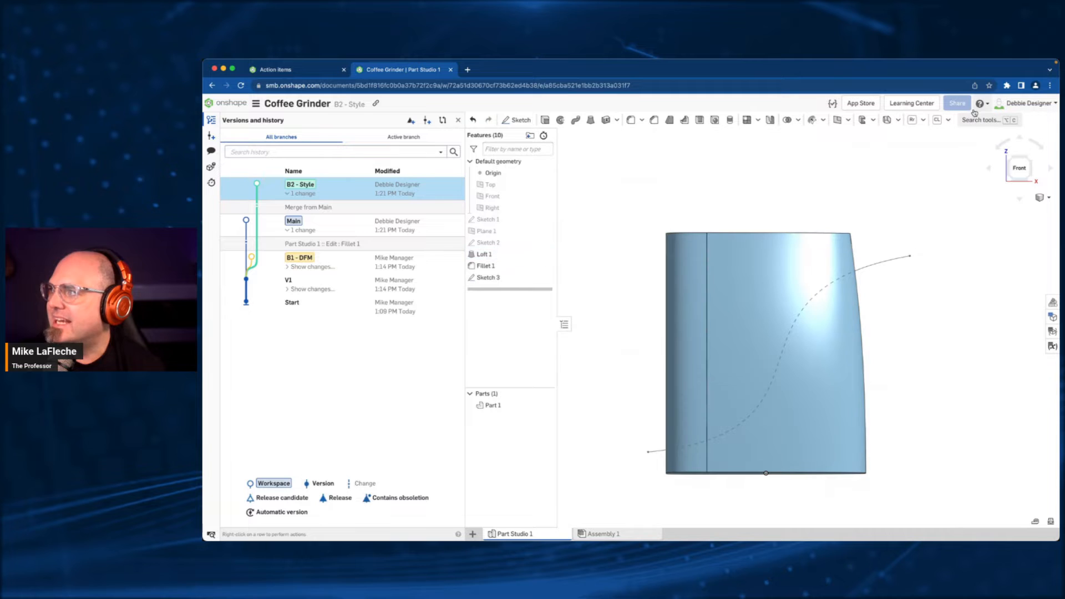
- Split the body's side faces with the S-shaped spline using the Face option of the Split feature
{"action": "left_click", "coordinate": [965, 120]}
{"action": "type", "text": "spl"}
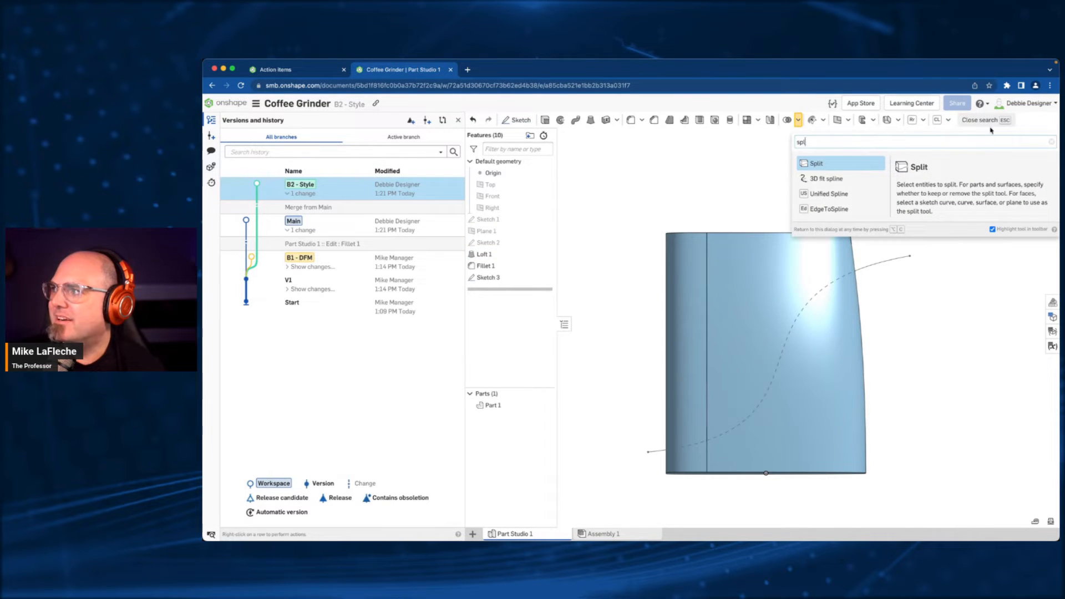
{"action": "left_click", "coordinate": [987, 119]}
{"action": "left_click", "coordinate": [987, 120]}
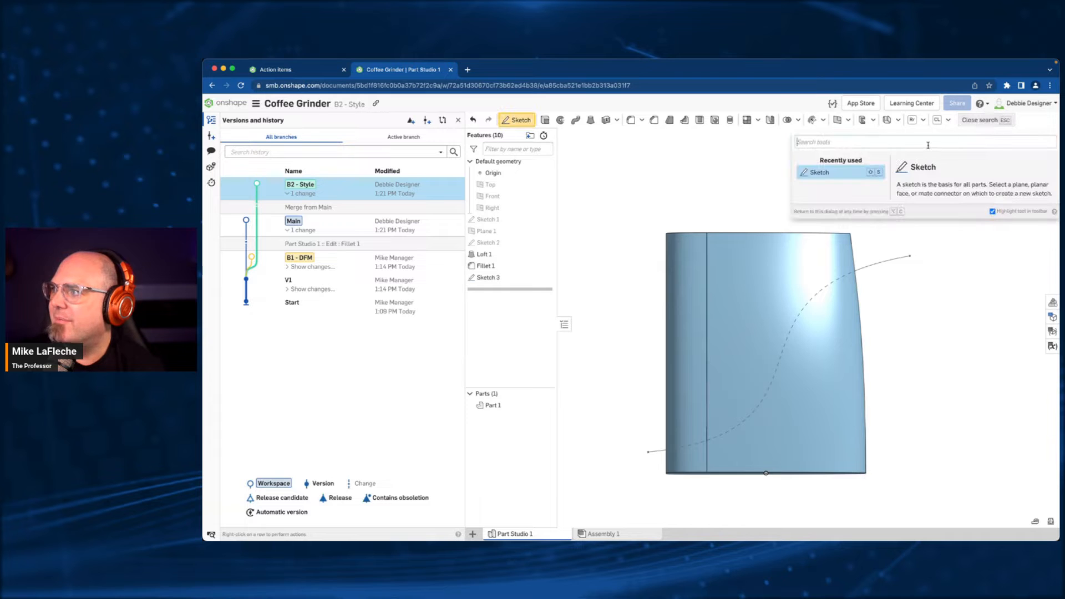
{"action": "type", "text": "spli"}
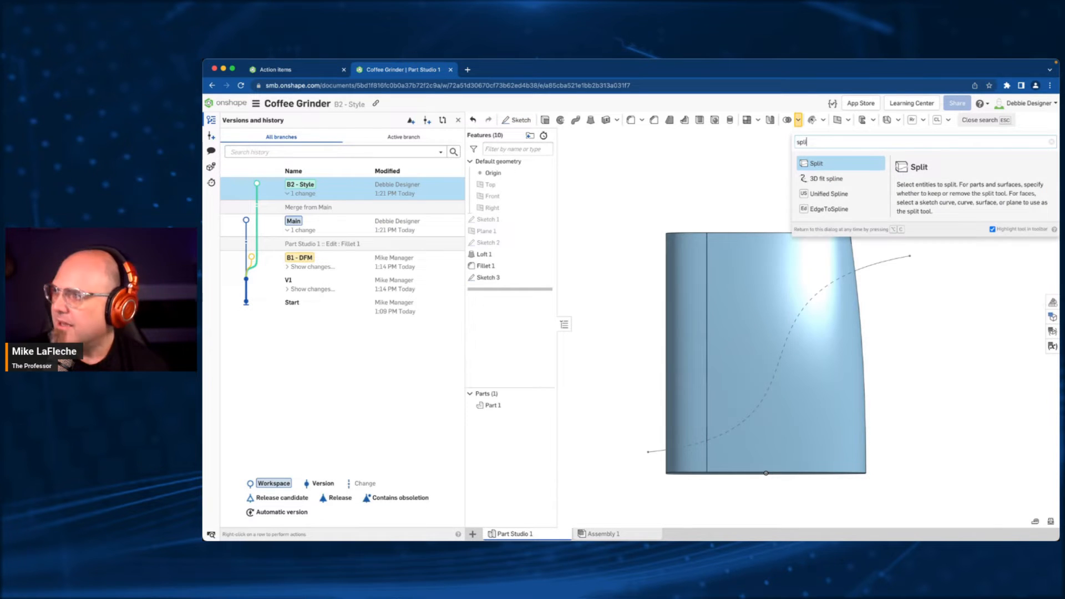
{"action": "left_click", "coordinate": [827, 163]}
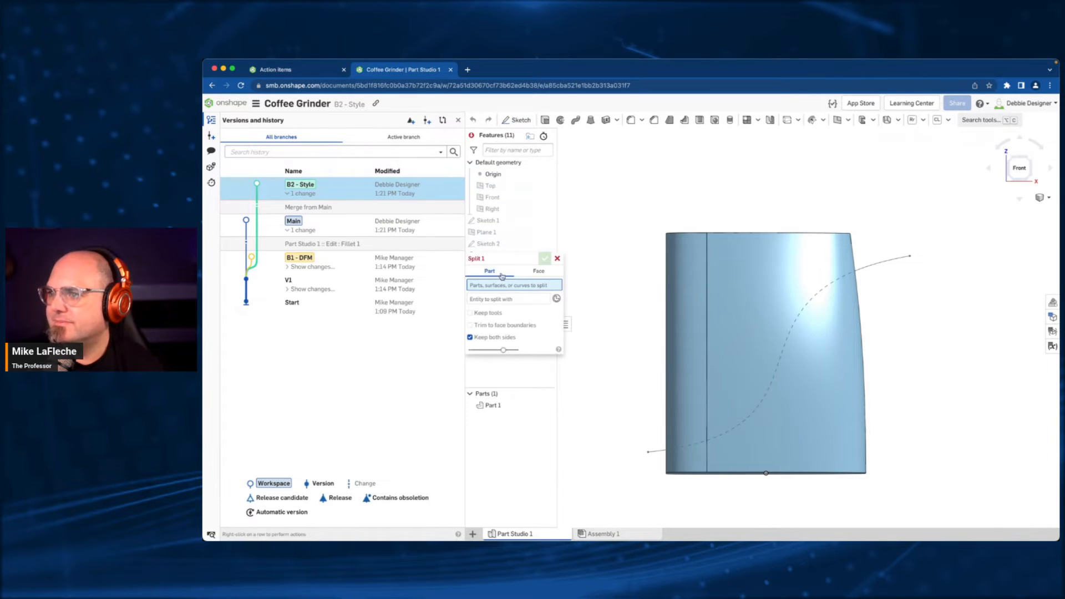
{"action": "left_click", "coordinate": [541, 271]}
{"action": "left_click_drag", "start_coordinate": [888, 314], "coordinate": [620, 390]}
{"action": "left_click", "coordinate": [516, 334]}
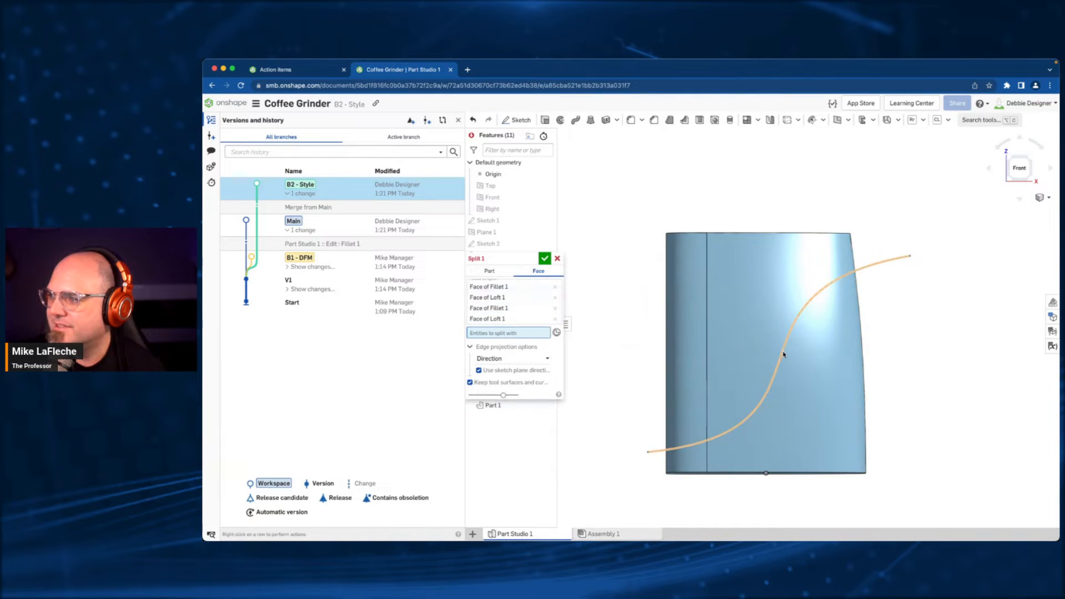
{"action": "left_click", "coordinate": [783, 351]}
{"action": "left_click", "coordinate": [545, 259]}
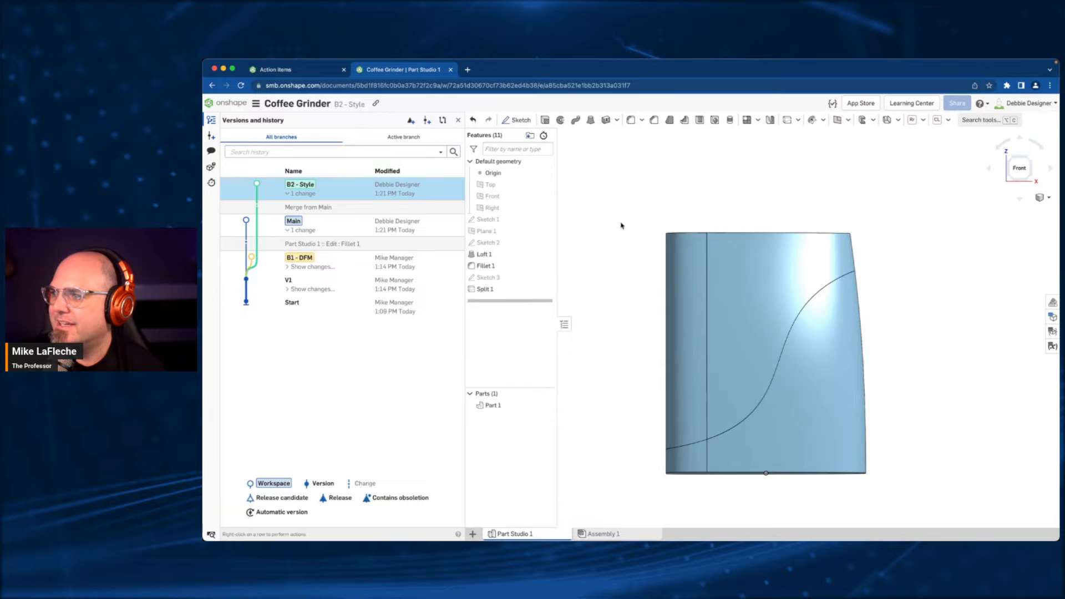
- Offset the body's side faces below the S-shaped split line outward by 5 mm with Move face
{"action": "mouse_move", "coordinate": [621, 226]}
{"action": "right_mouse_down"}
{"action": "mouse_move", "coordinate": [649, 236]}
{"action": "mouse_move", "coordinate": [549, 231]}
{"action": "mouse_move", "coordinate": [625, 236]}
{"action": "right_mouse_up"}
{"action": "left_click", "coordinate": [768, 389]}
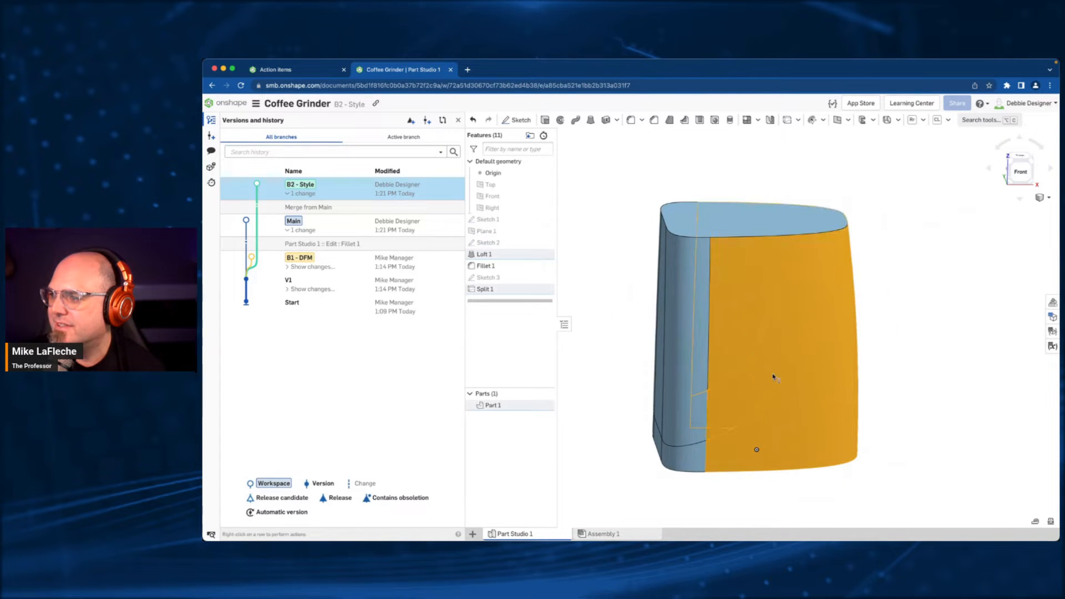
{"action": "left_click", "coordinate": [934, 364]}
{"action": "left_click", "coordinate": [993, 121]}
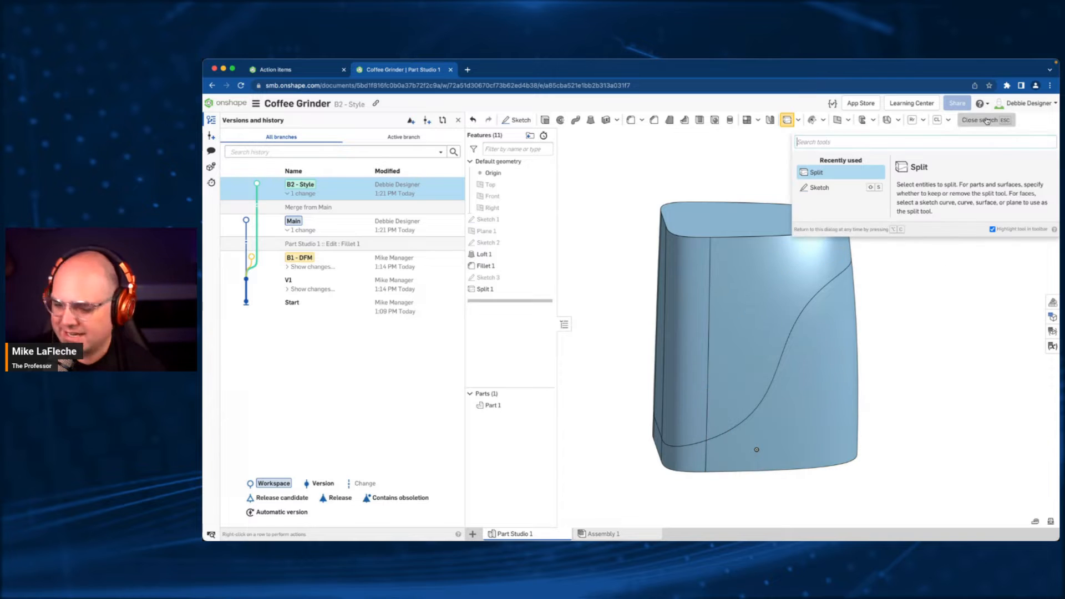
{"action": "type", "text": "move"}
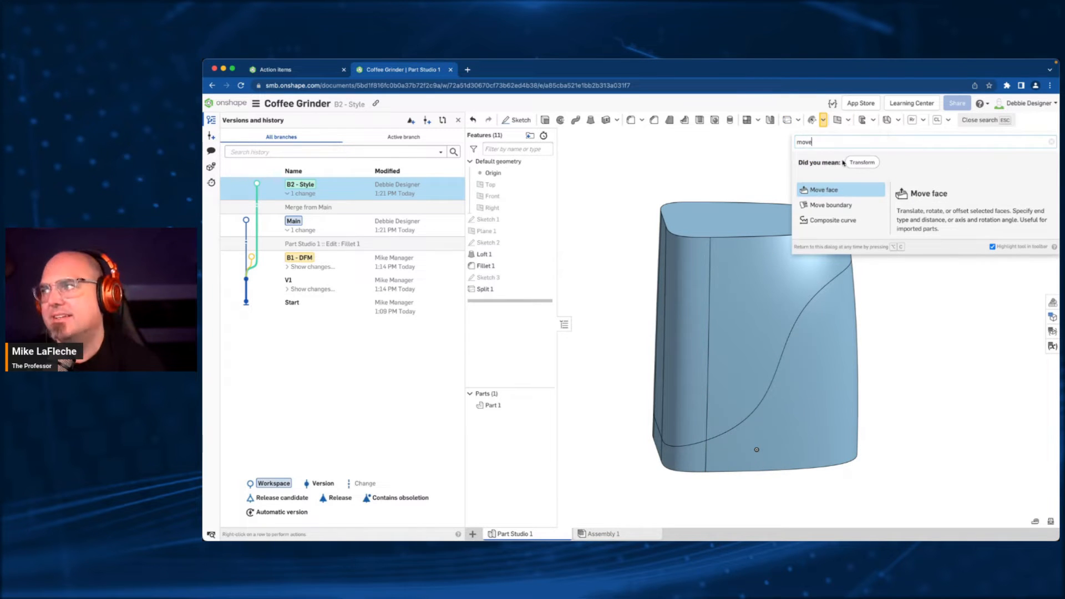
{"action": "left_click", "coordinate": [825, 190]}
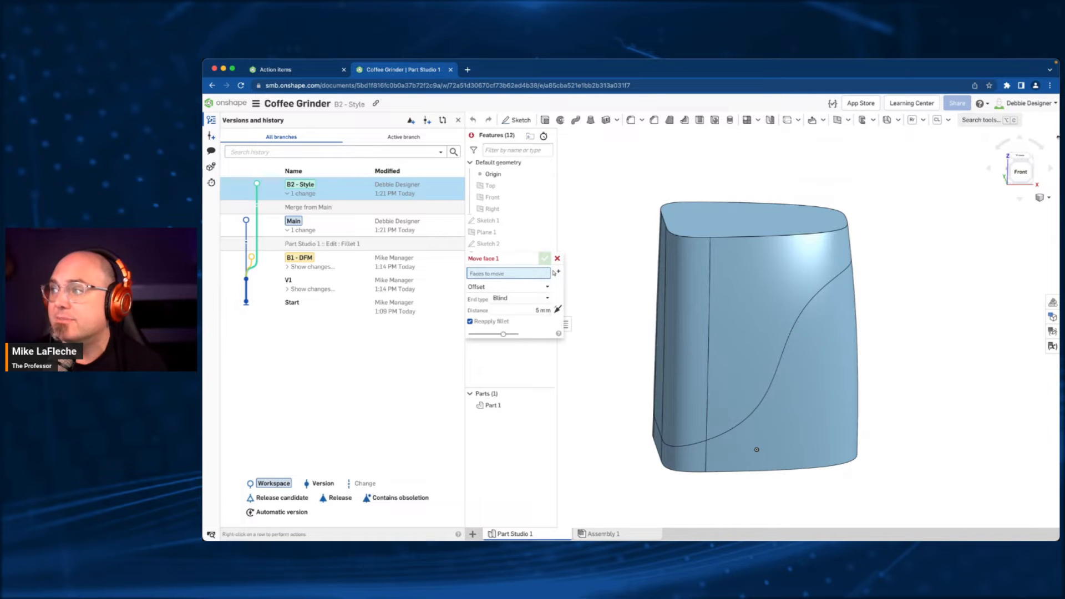
{"action": "left_click", "coordinate": [1020, 172]}
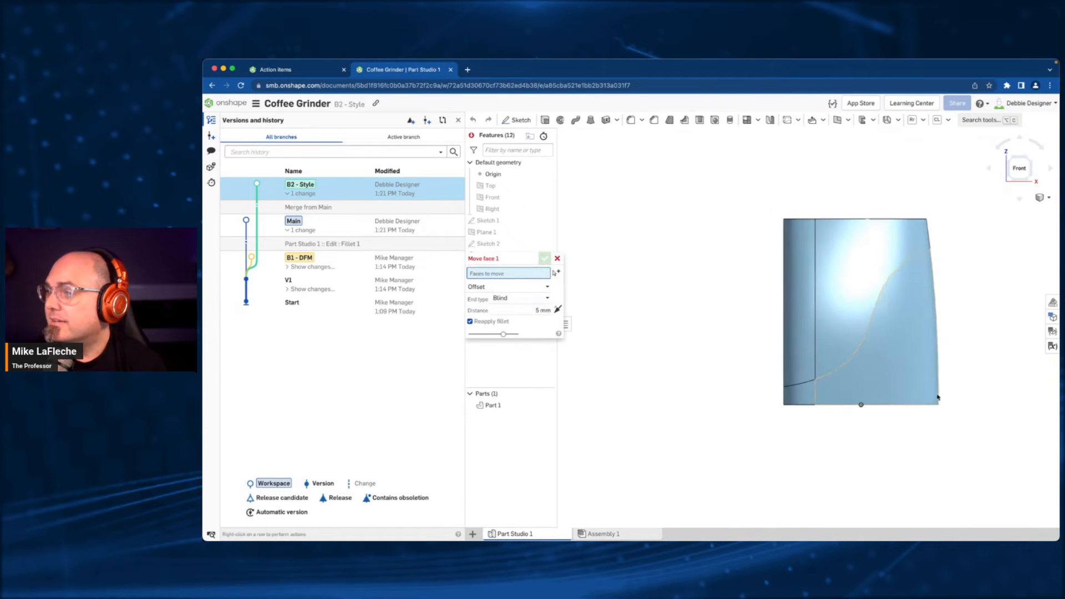
{"action": "left_click_drag", "start_coordinate": [970, 403], "coordinate": [742, 404]}
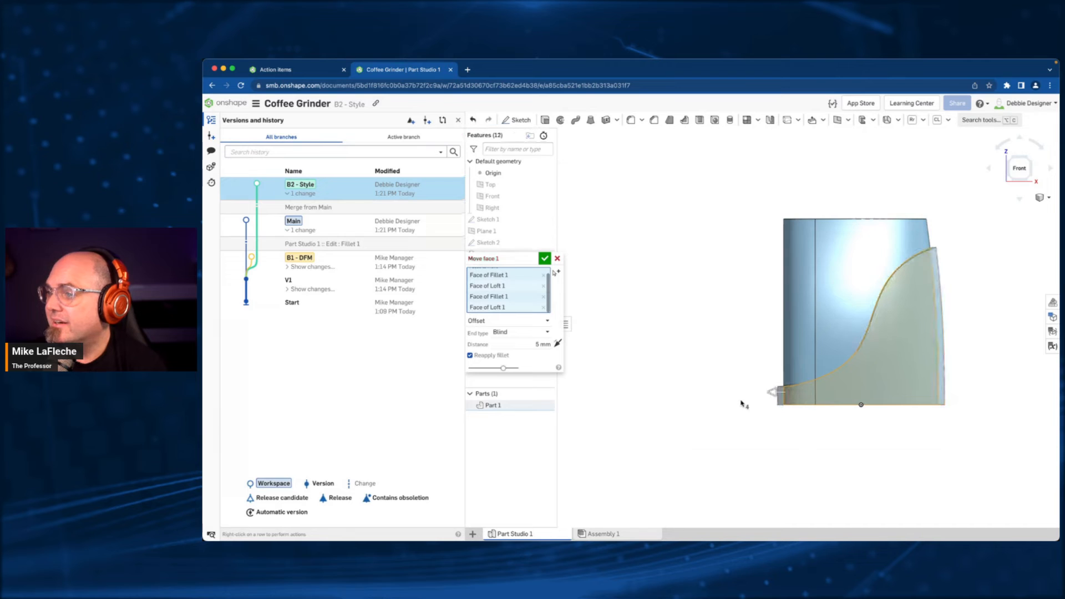
{"action": "left_click", "coordinate": [529, 342]}
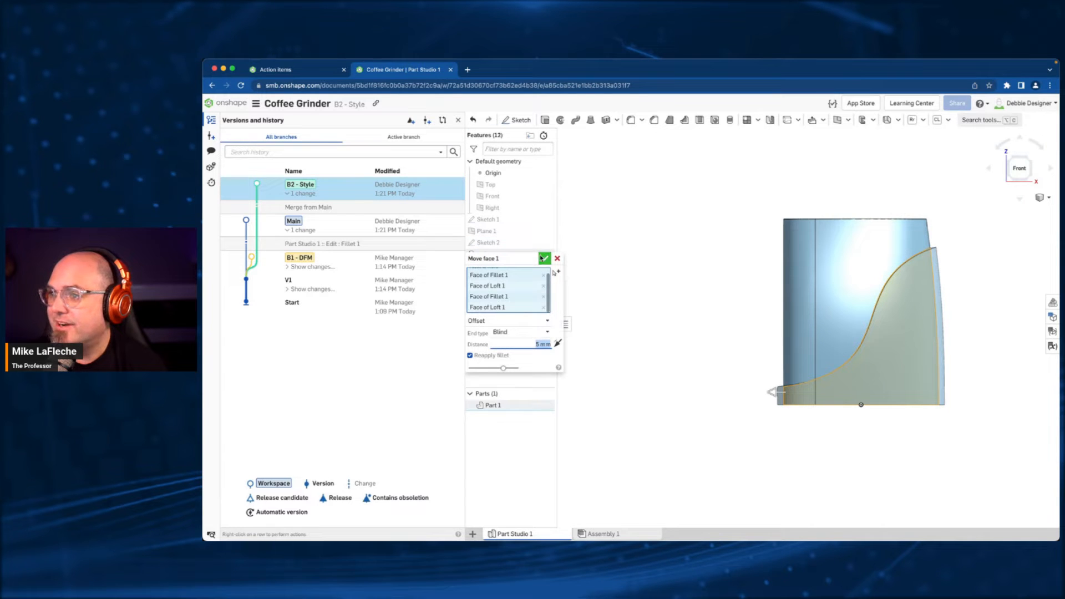
{"action": "left_click", "coordinate": [544, 259]}
{"action": "right_click_drag", "start_coordinate": [664, 286], "coordinate": [800, 304]}
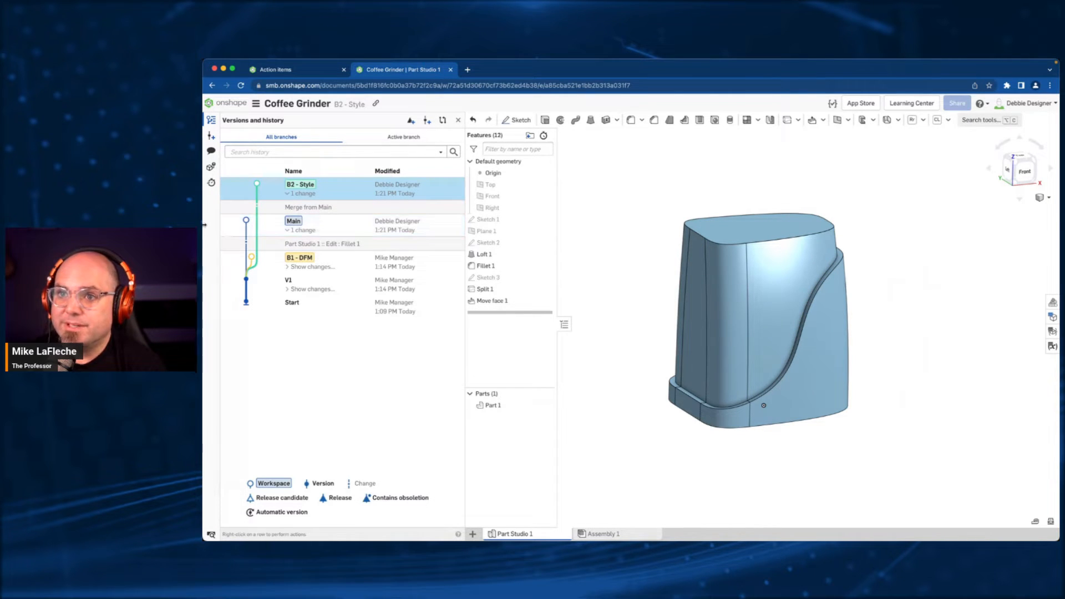
- Switch to the manager's browser window on the B1 - DFM branch and widen it to cover the screen
{"action": "left_click_drag", "start_coordinate": [204, 225], "coordinate": [591, 233]}
{"action": "left_click", "coordinate": [506, 142]}
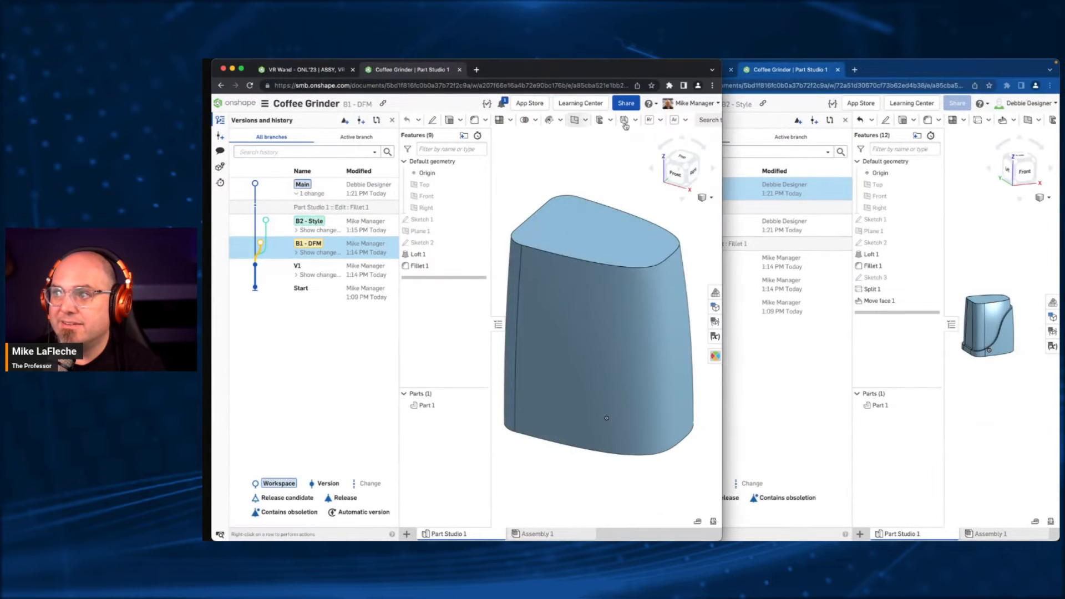
{"action": "left_click_drag", "start_coordinate": [724, 163], "coordinate": [1057, 174]}
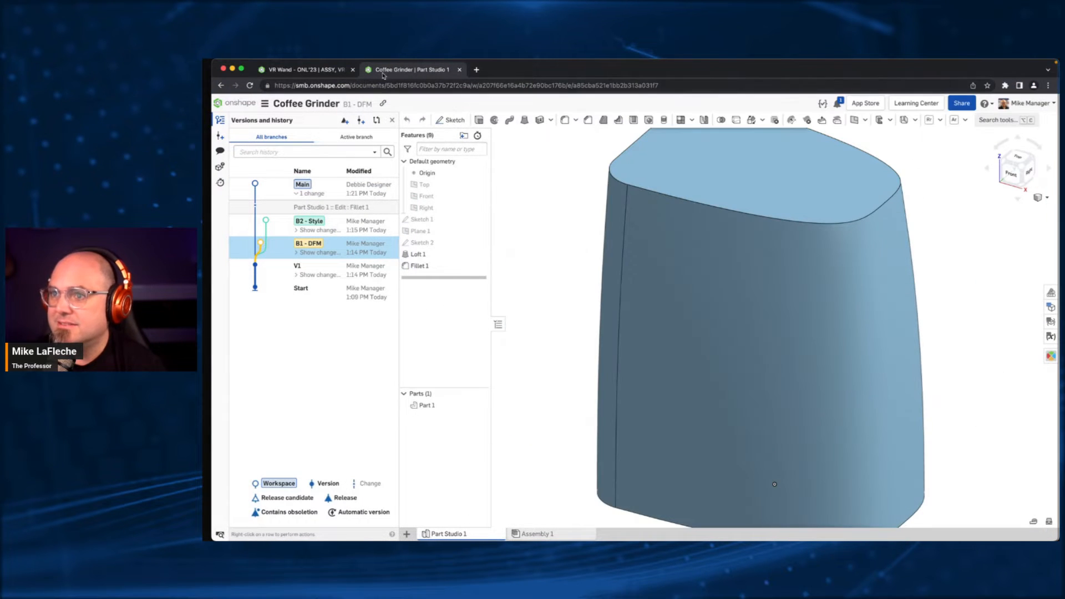
{"action": "scroll", "coordinate": [542, 247], "scroll_direction": "down", "scroll_amount": 4}
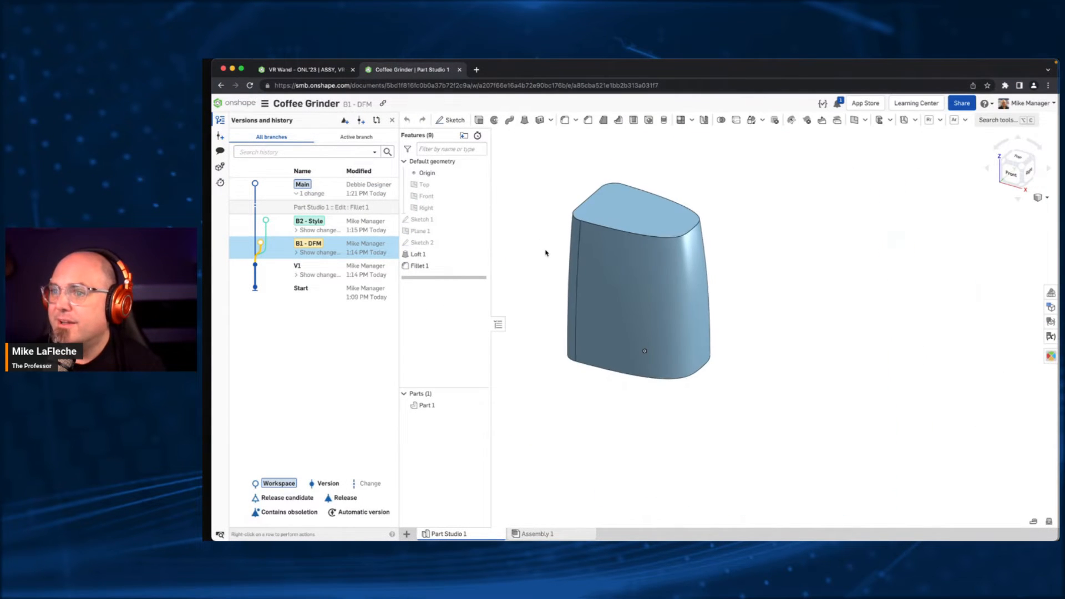
- Sketch a three-point arc of about 260 mm radius above the body and a horizontal line about 67 mm long near its base on the Front plane
{"action": "left_click", "coordinate": [435, 198]}
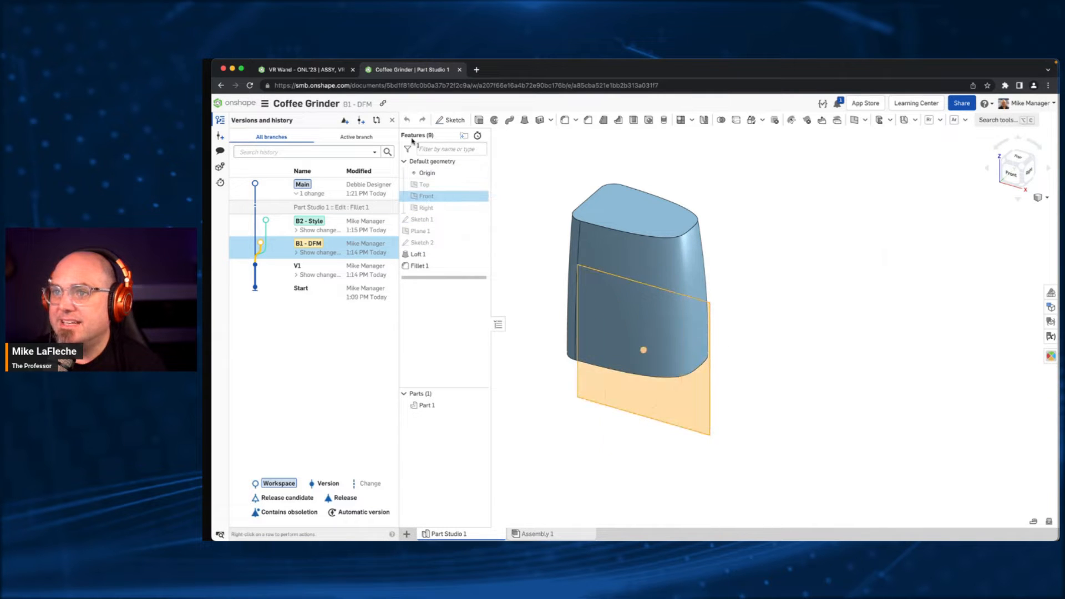
{"action": "left_click", "coordinate": [452, 121]}
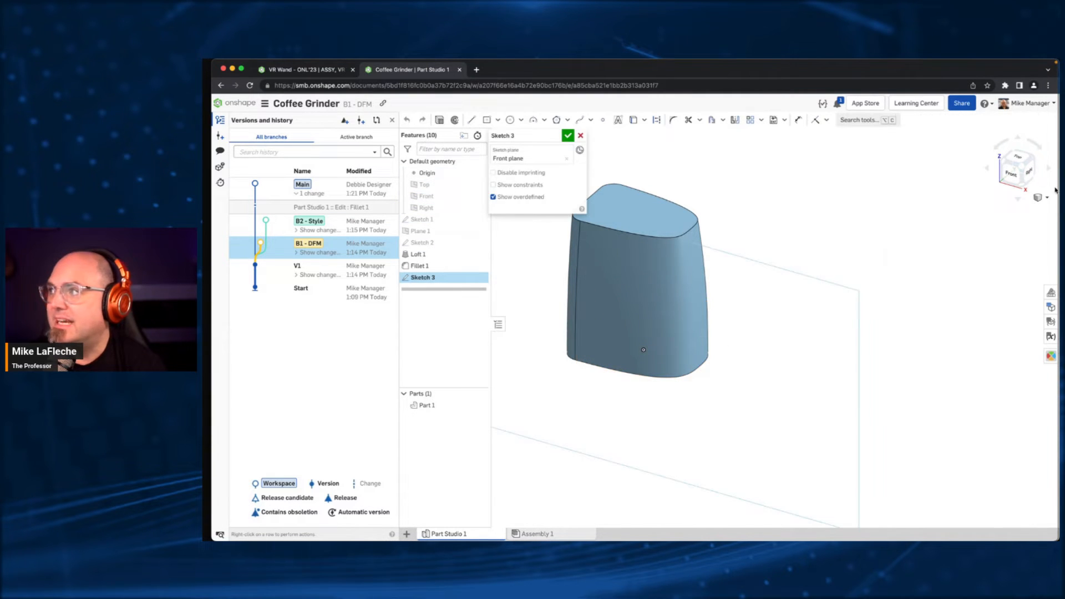
{"action": "left_click", "coordinate": [1019, 179]}
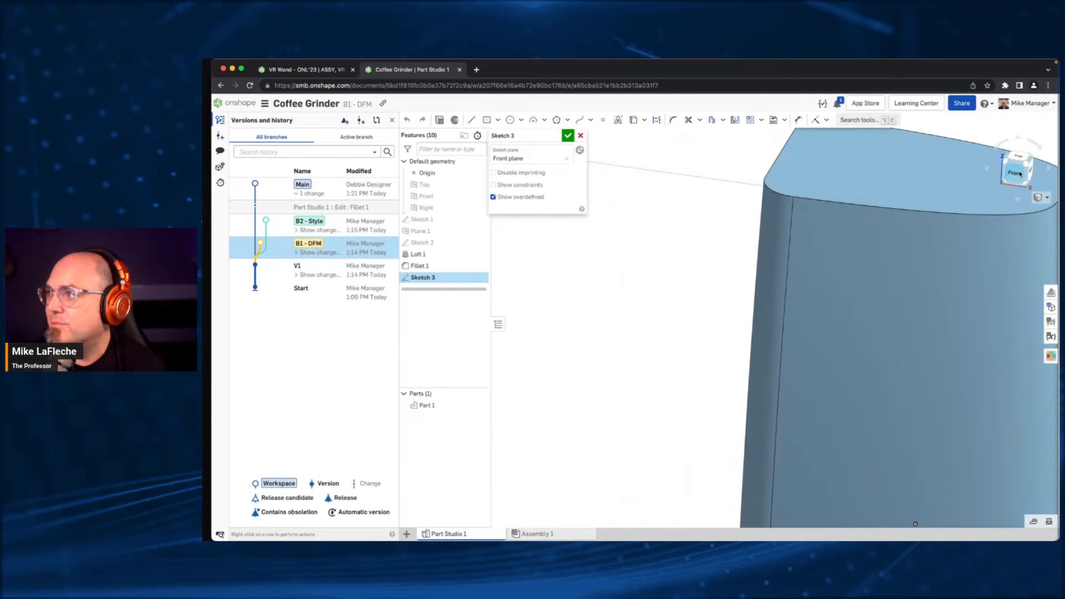
{"action": "left_click", "coordinate": [1020, 174]}
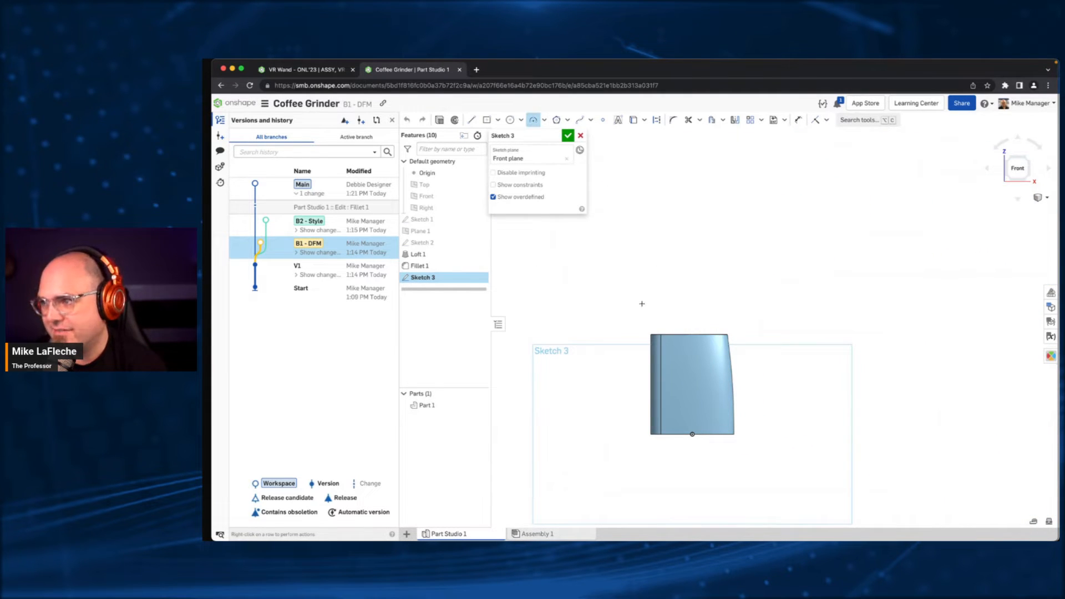
{"action": "left_click", "coordinate": [750, 327]}
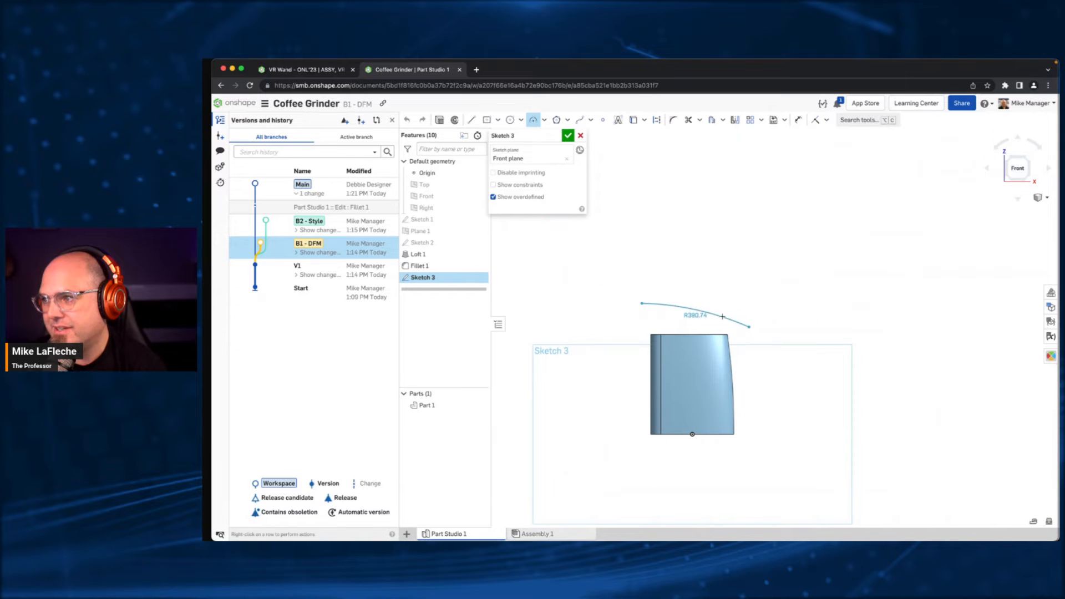
{"action": "left_click", "coordinate": [697, 307]}
{"action": "left_click", "coordinate": [470, 119]}
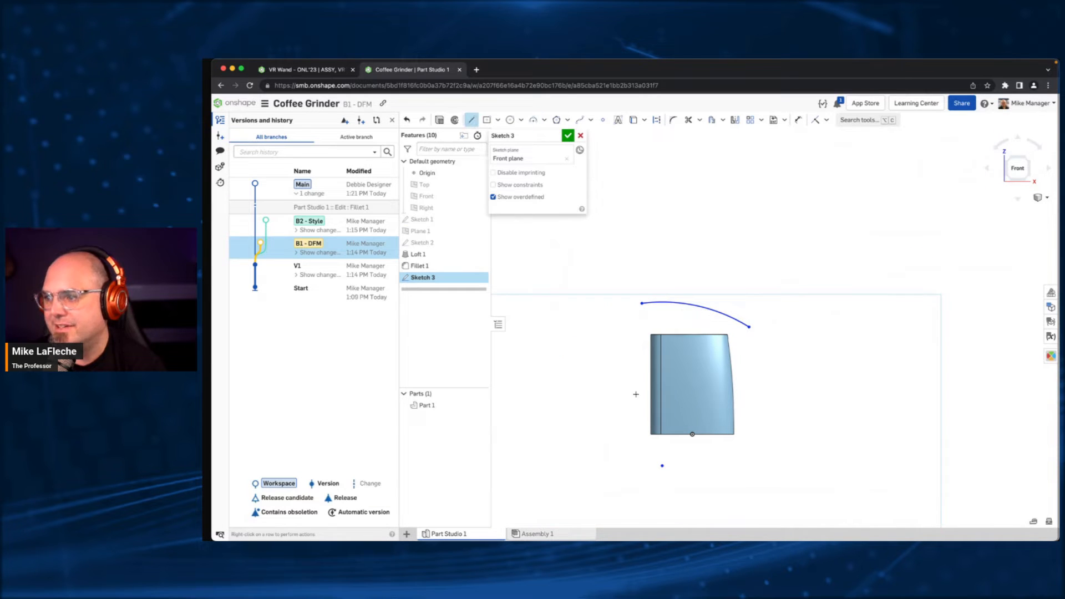
{"action": "left_click", "coordinate": [688, 405]}
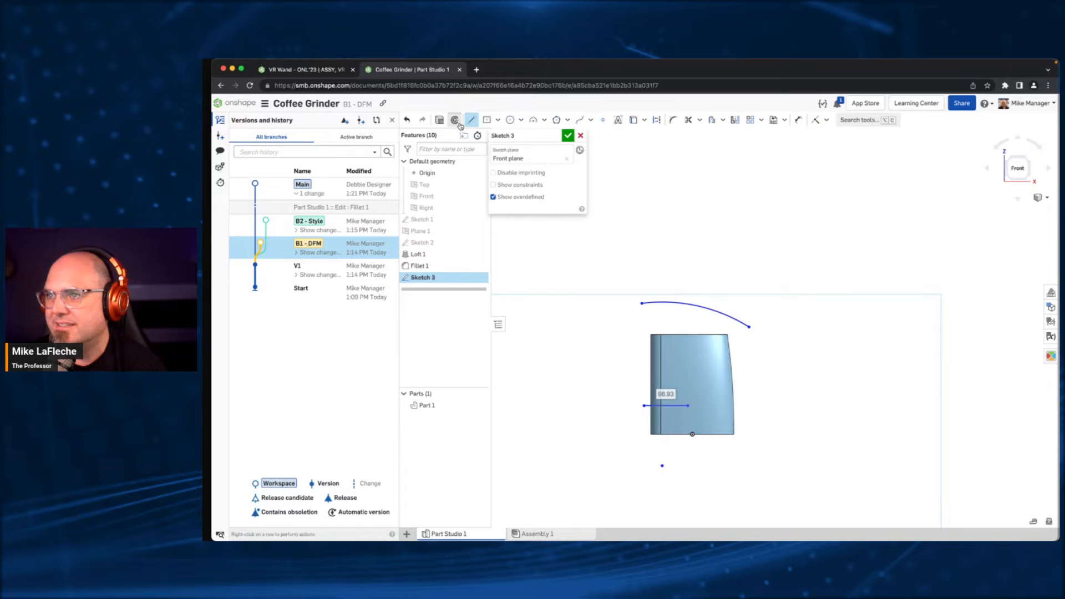
- Revolve only the arc as a new surface, using the horizontal sketch line as the revolve axis
{"action": "left_click", "coordinate": [455, 120]}
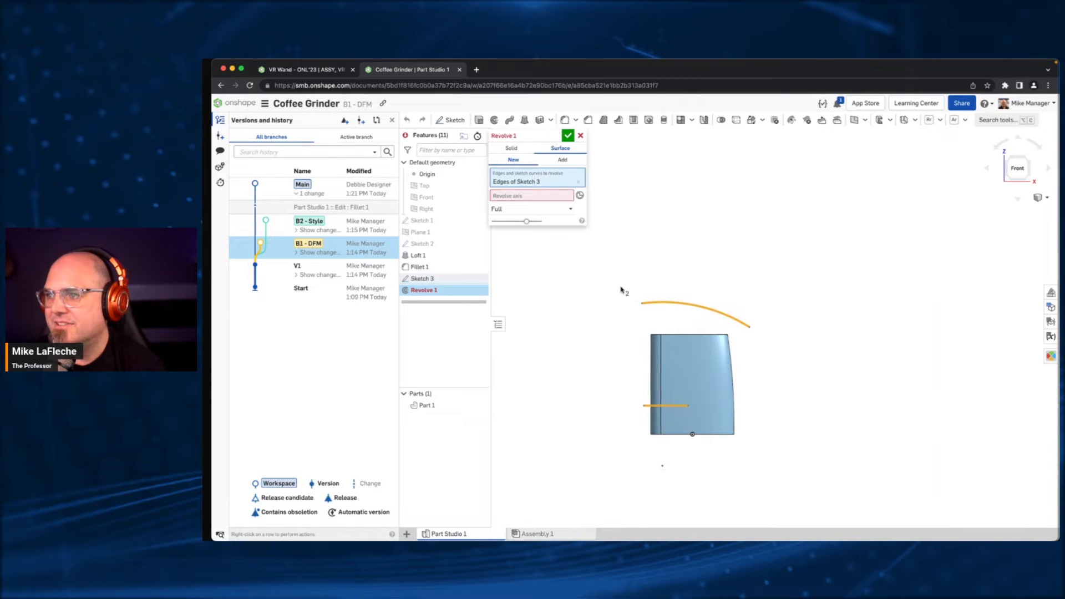
{"action": "right_click_drag", "start_coordinate": [621, 290], "coordinate": [614, 294]}
{"action": "left_click", "coordinate": [528, 198]}
{"action": "left_click", "coordinate": [659, 401]}
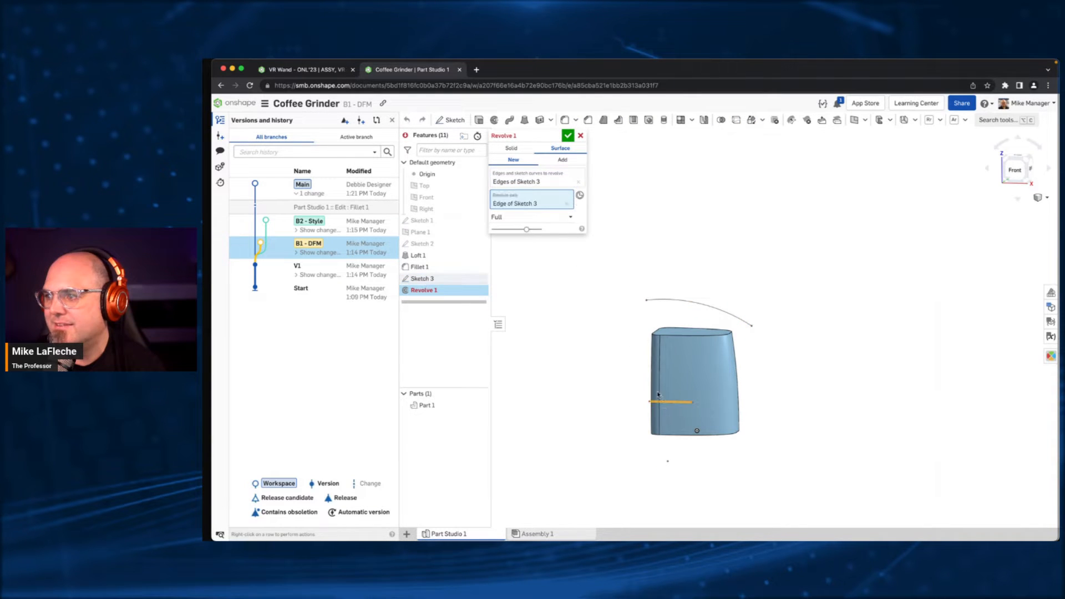
{"action": "left_click", "coordinate": [542, 181]}
{"action": "left_click", "coordinate": [578, 182]}
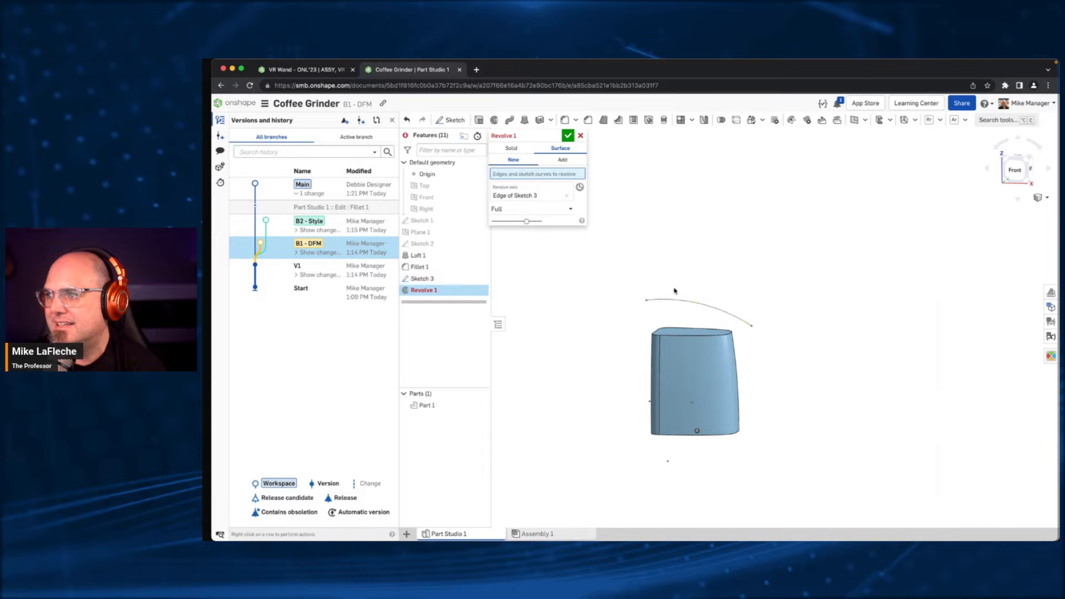
{"action": "left_click", "coordinate": [670, 303]}
{"action": "right_click_drag", "start_coordinate": [744, 269], "coordinate": [738, 273]}
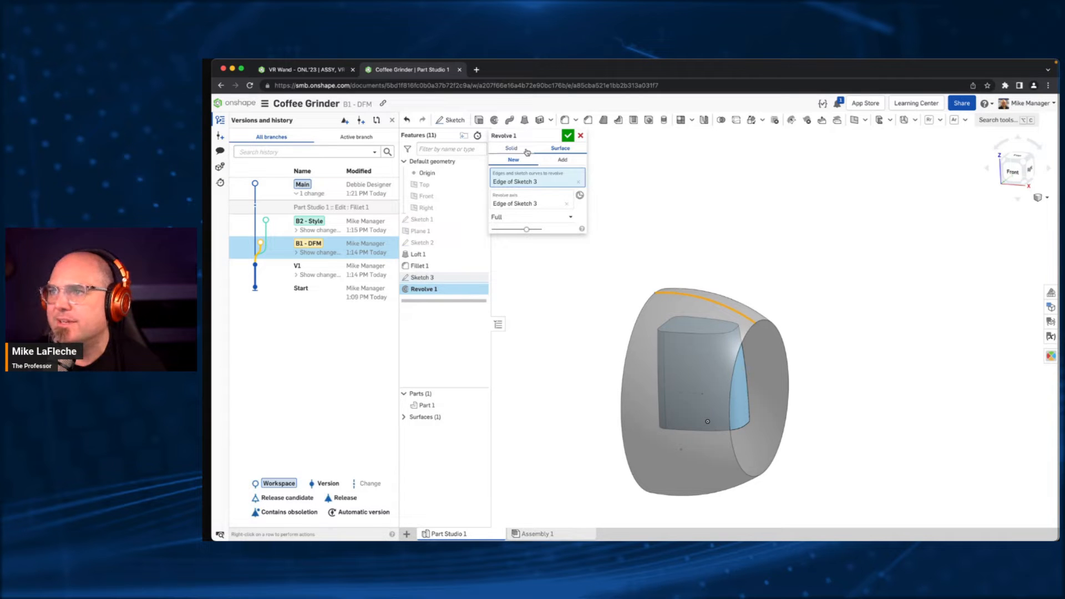
- Make the surface revolve symmetric with a 30-degree angle and accept it
{"action": "left_click", "coordinate": [519, 216]}
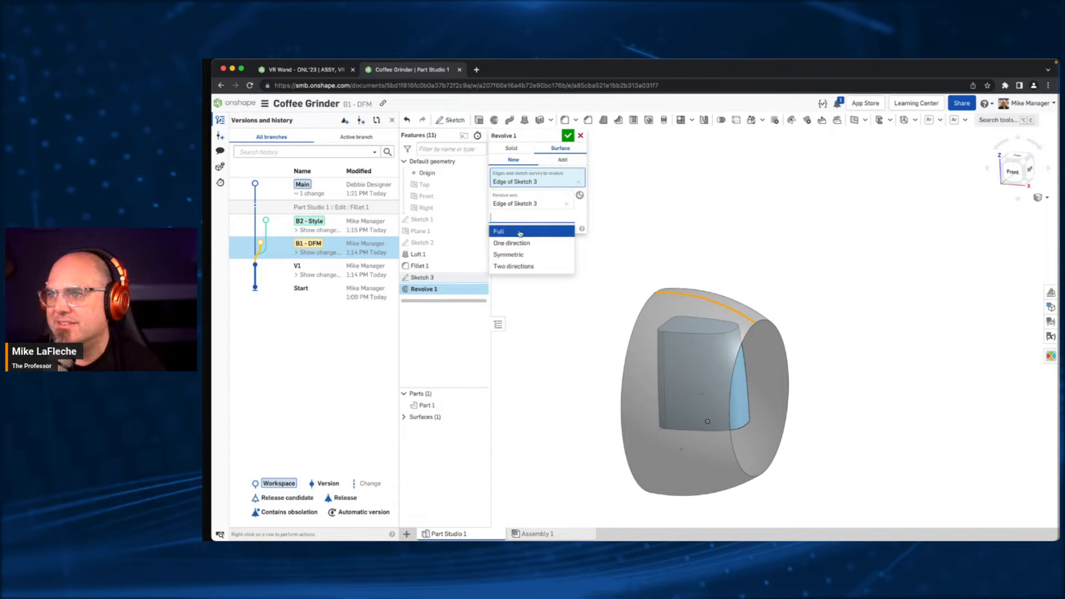
{"action": "left_click", "coordinate": [512, 252]}
{"action": "left_click", "coordinate": [546, 229]}
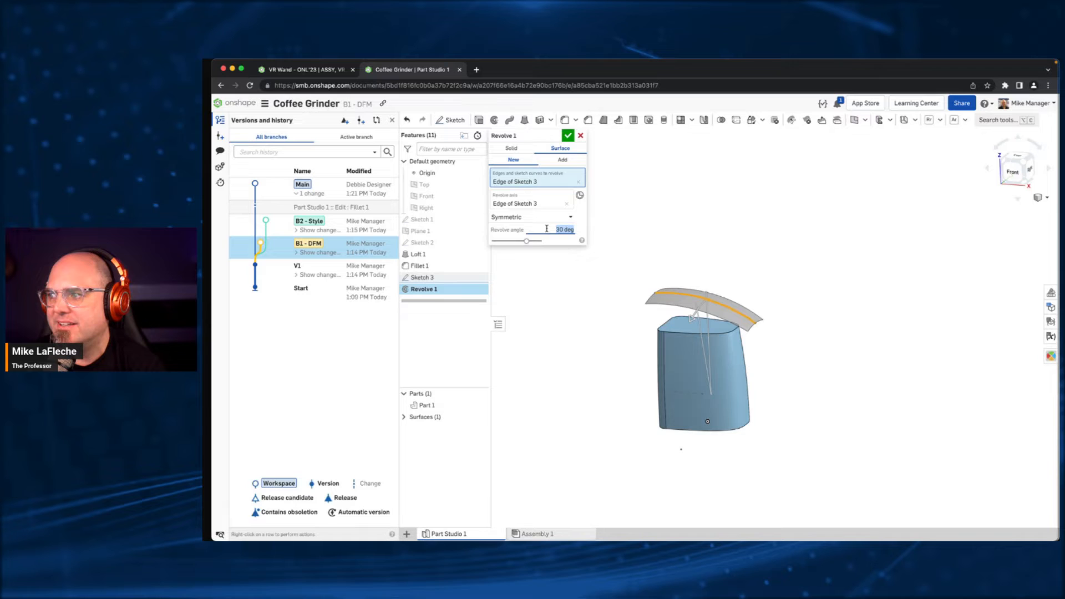
{"action": "left_click", "coordinate": [564, 134]}
{"action": "mouse_move", "coordinate": [691, 220]}
{"action": "right_mouse_down"}
{"action": "mouse_move", "coordinate": [692, 267]}
{"action": "mouse_move", "coordinate": [693, 219]}
{"action": "right_mouse_up"}
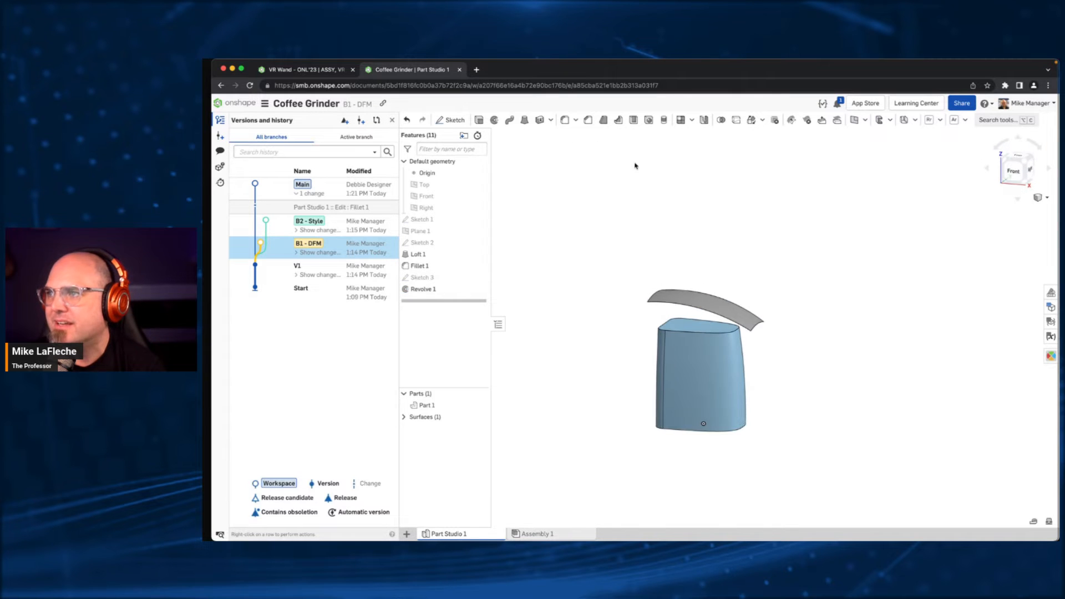
- Replace the body's flat top face with the revolved surface using Replace face at 0 mm offset
{"action": "left_click", "coordinate": [998, 119]}
{"action": "type", "text": "repl"}
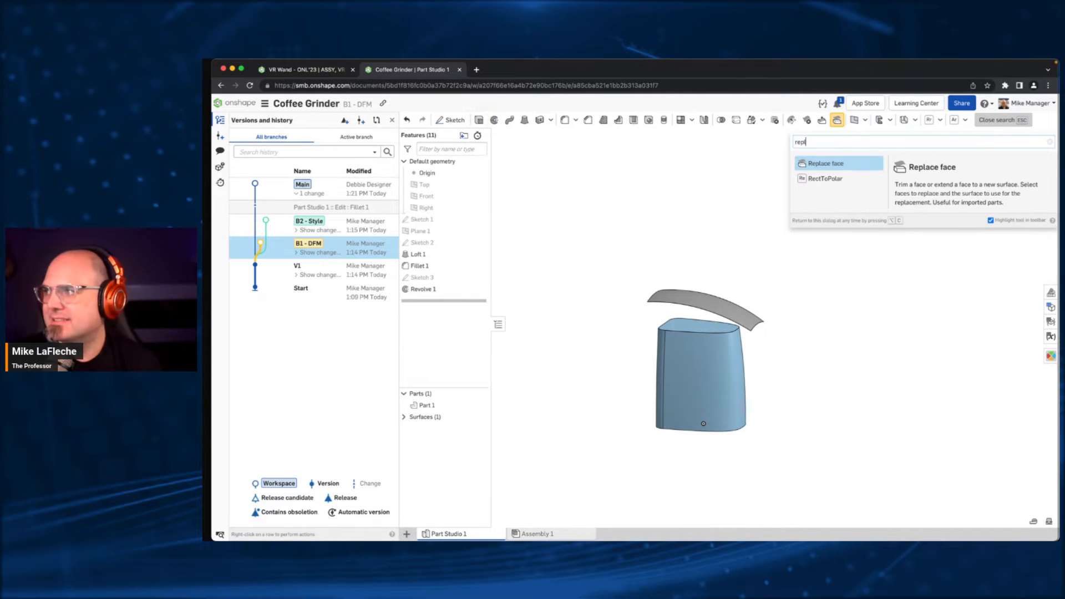
{"action": "left_click", "coordinate": [835, 163]}
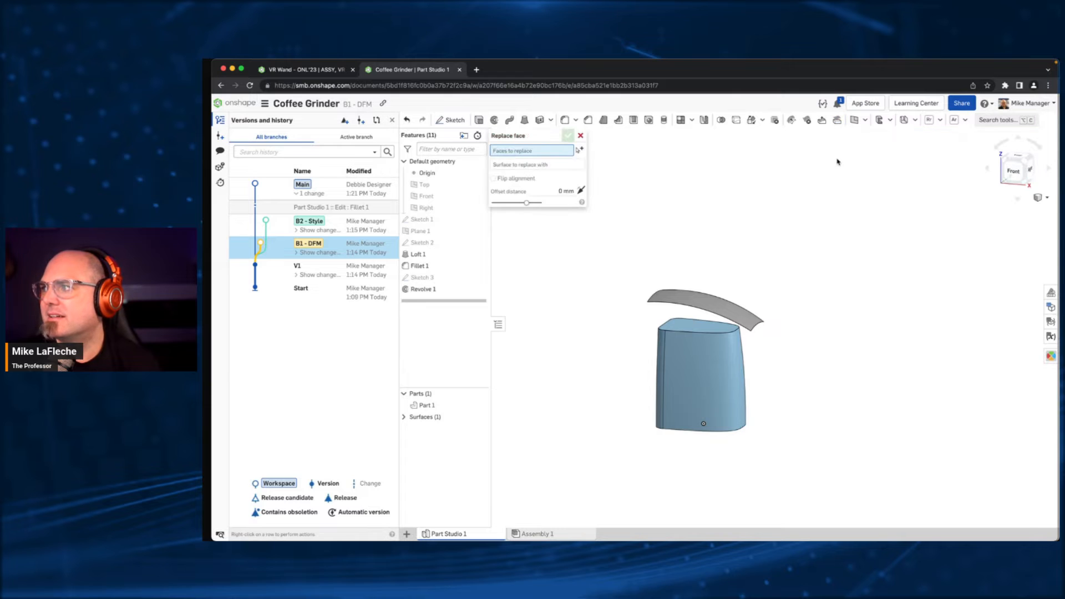
{"action": "left_click", "coordinate": [685, 326]}
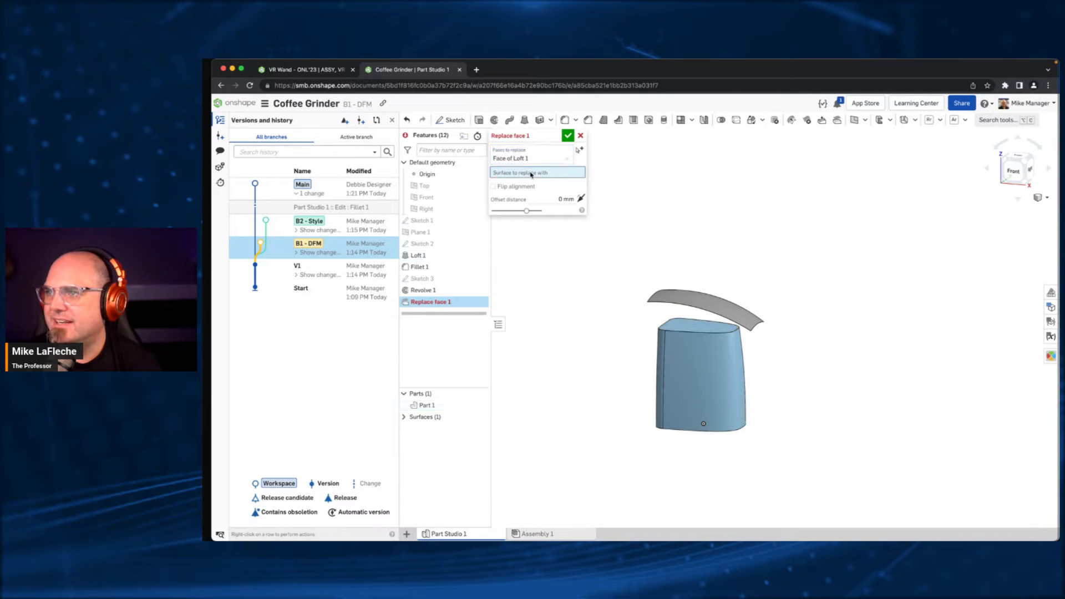
{"action": "left_click", "coordinate": [719, 314]}
{"action": "left_click", "coordinate": [568, 136]}
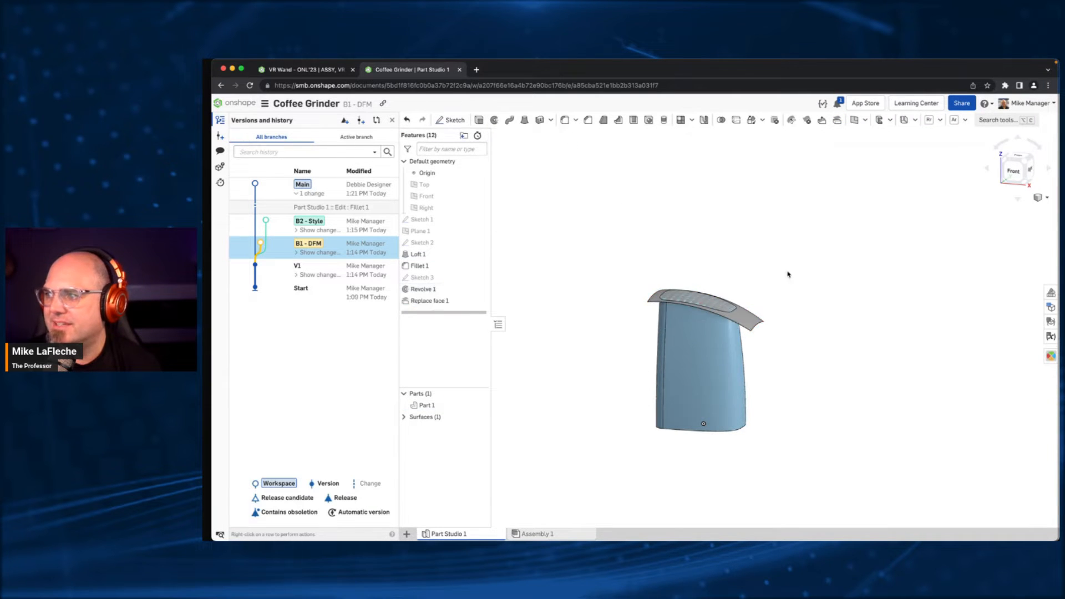
- Hide the revolved surface above the body and expand the list of surfaces
{"action": "left_click", "coordinate": [756, 324]}
{"action": "key", "text": "y"}
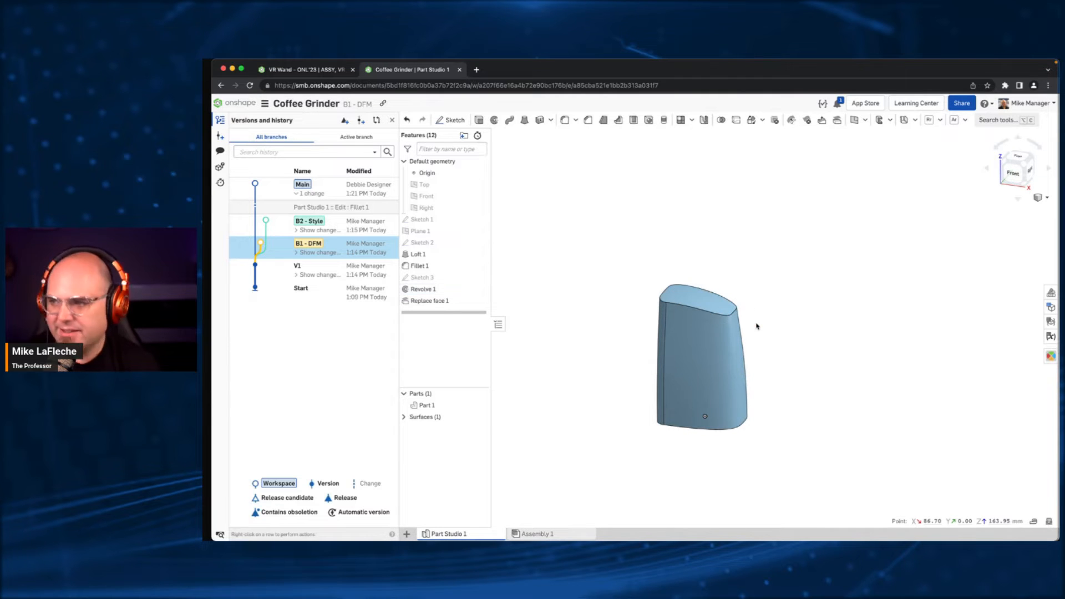
{"action": "right_click_drag", "start_coordinate": [779, 316], "coordinate": [779, 321]}
{"action": "left_click", "coordinate": [404, 417]}
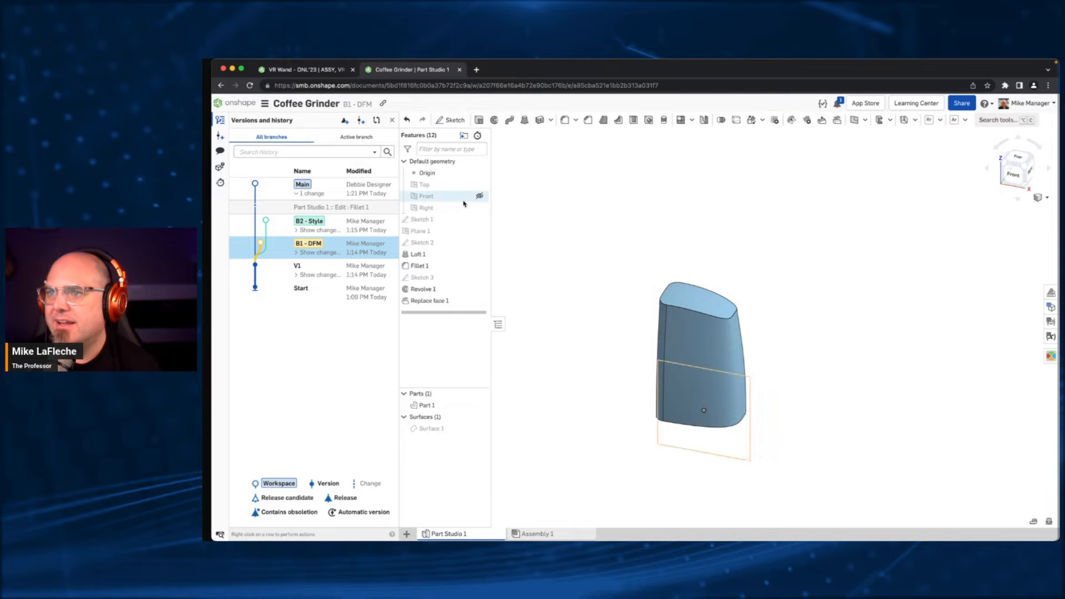
- Split the grinder body with Plane 1, keeping both sides and the tool plane
{"action": "left_click", "coordinate": [476, 231]}
{"action": "right_click_drag", "start_coordinate": [496, 257], "coordinate": [594, 232]}
{"action": "left_click", "coordinate": [967, 120]}
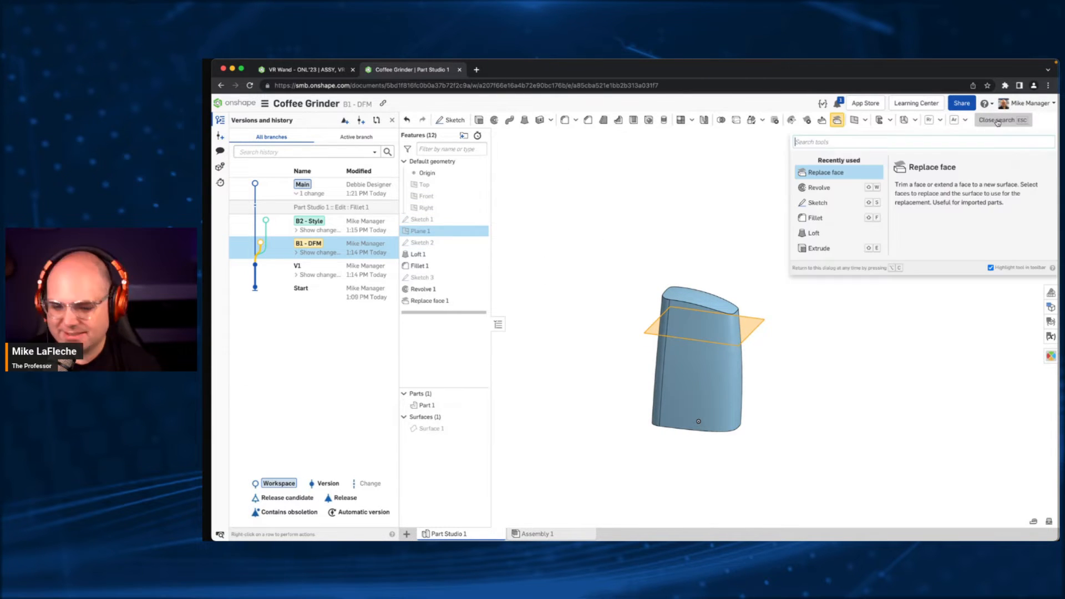
{"action": "type", "text": "spl"}
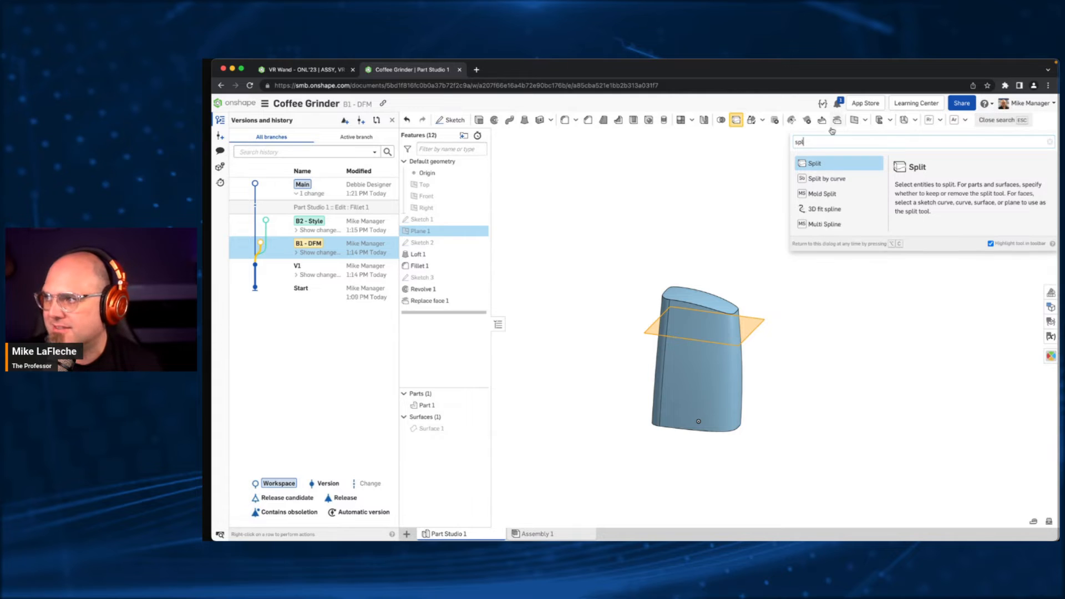
{"action": "left_click", "coordinate": [813, 163]}
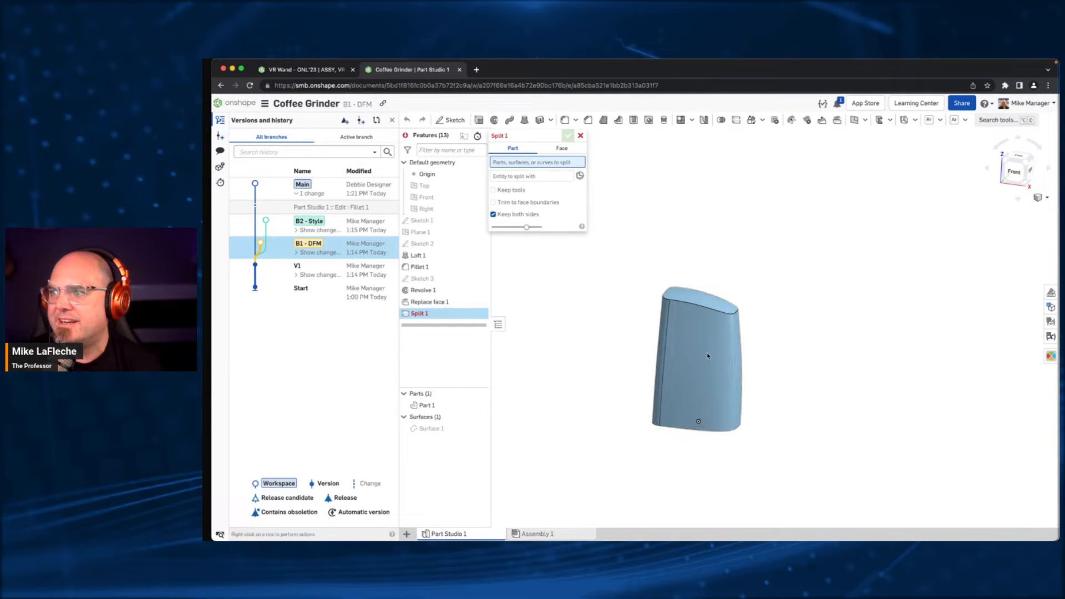
{"action": "left_click", "coordinate": [632, 330]}
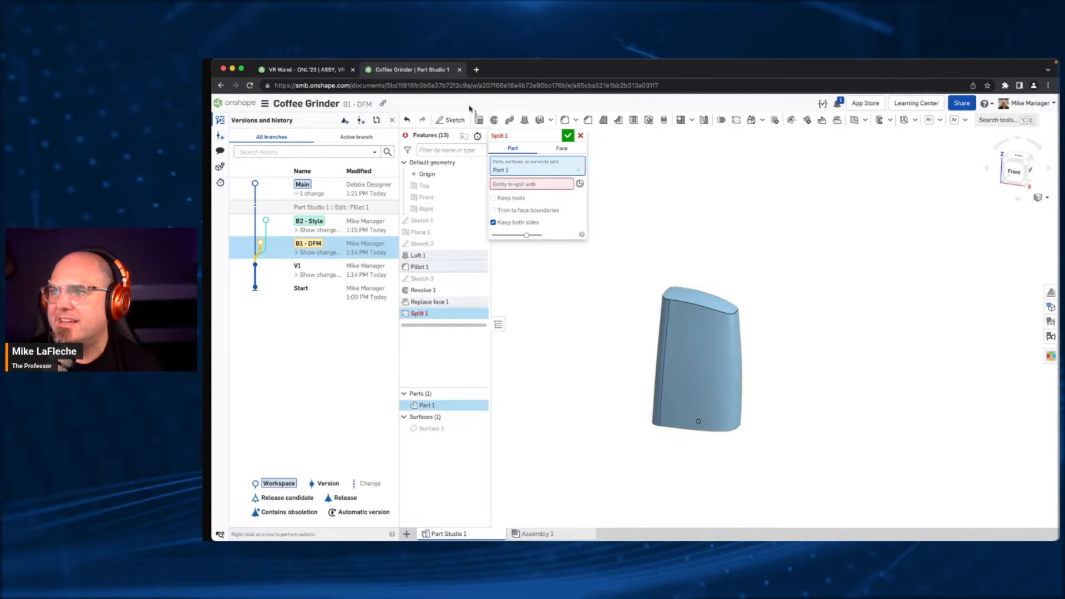
{"action": "left_click", "coordinate": [420, 232]}
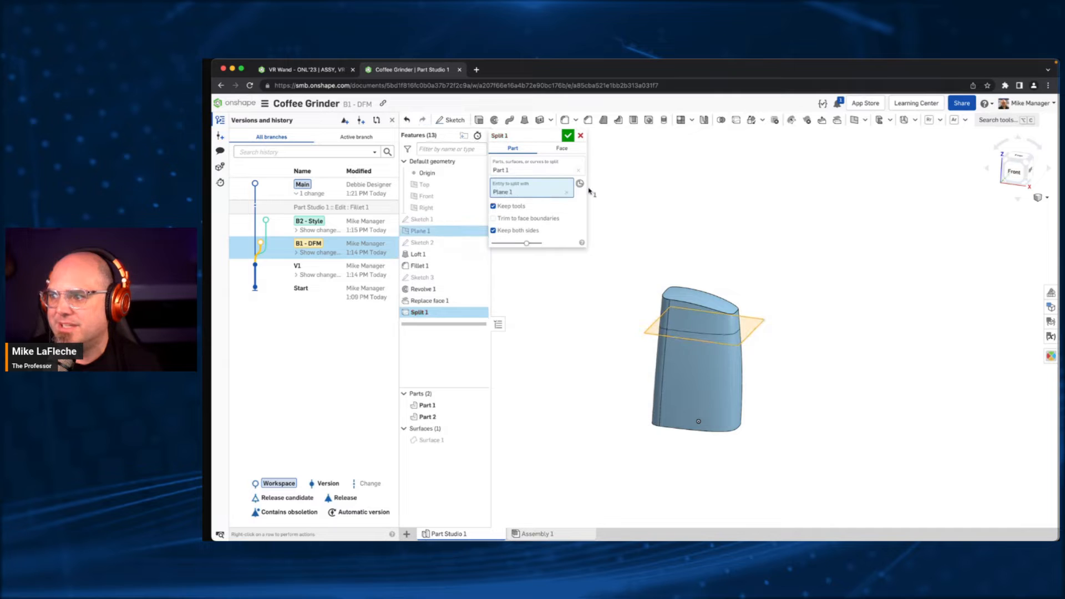
{"action": "left_click", "coordinate": [567, 135]}
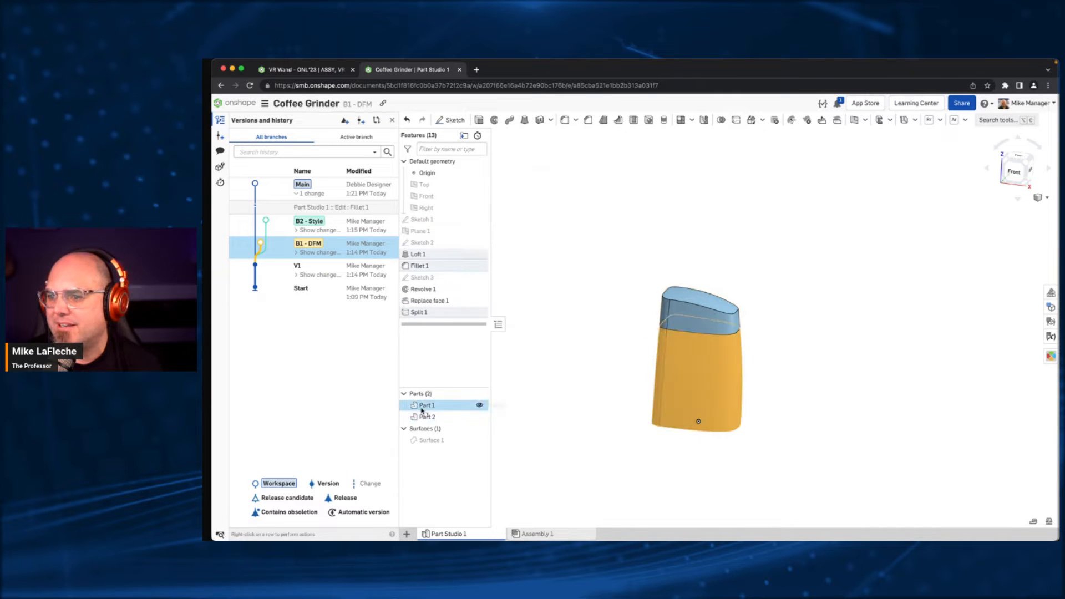
- Rename the lower part BASE and the upper part COVER
{"action": "right_click", "coordinate": [422, 407]}
{"action": "left_click", "coordinate": [464, 224]}
{"action": "type", "text": "BASE"}
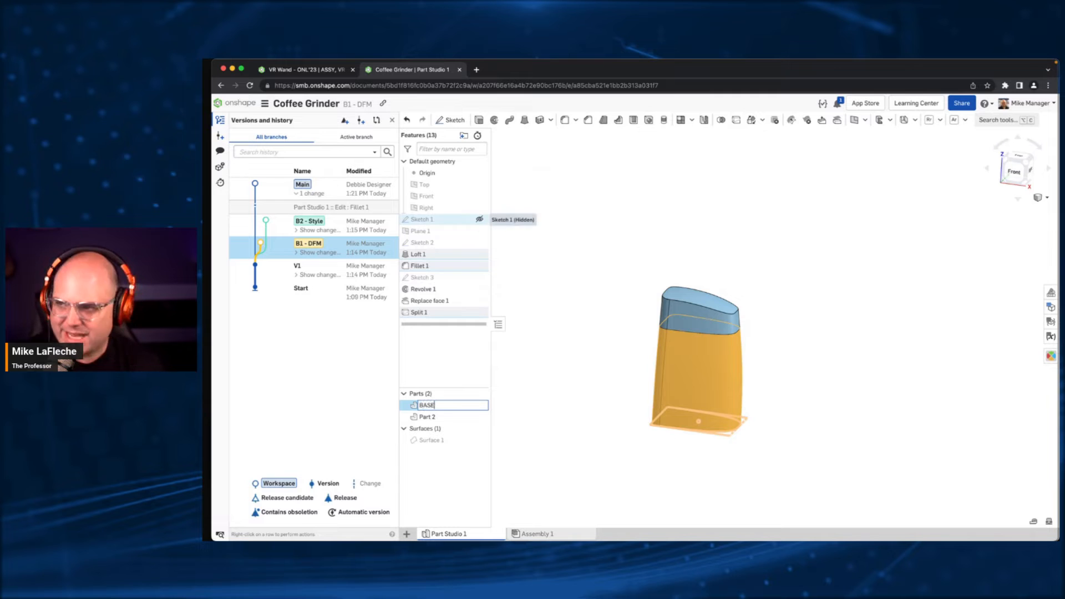
{"action": "key", "text": "Return"}
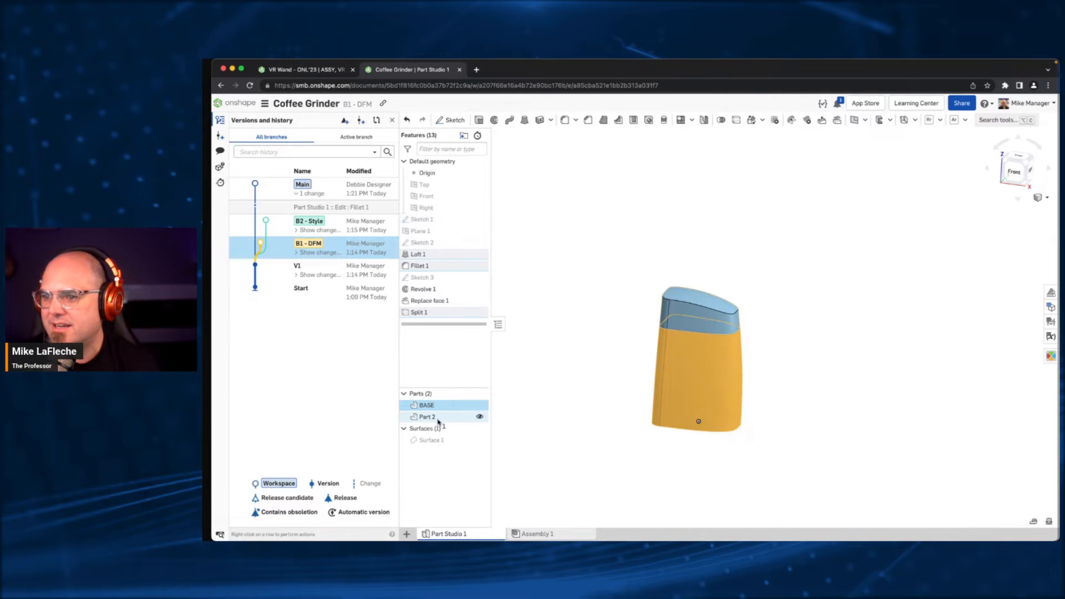
{"action": "left_click", "coordinate": [588, 382]}
{"action": "right_click", "coordinate": [471, 417]}
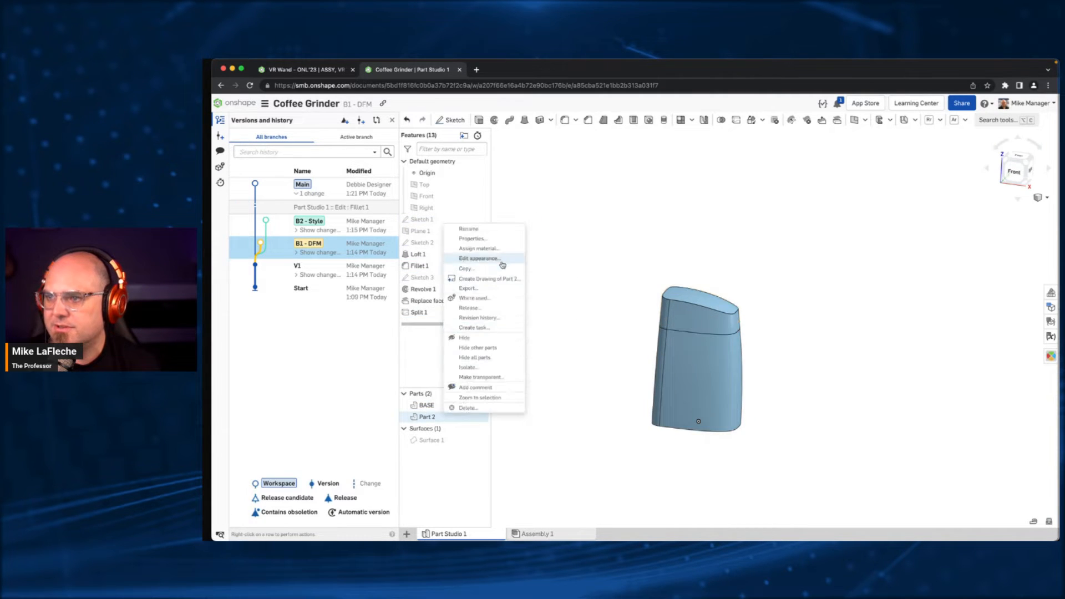
{"action": "left_click", "coordinate": [469, 229]}
{"action": "type", "text": "COVER"}
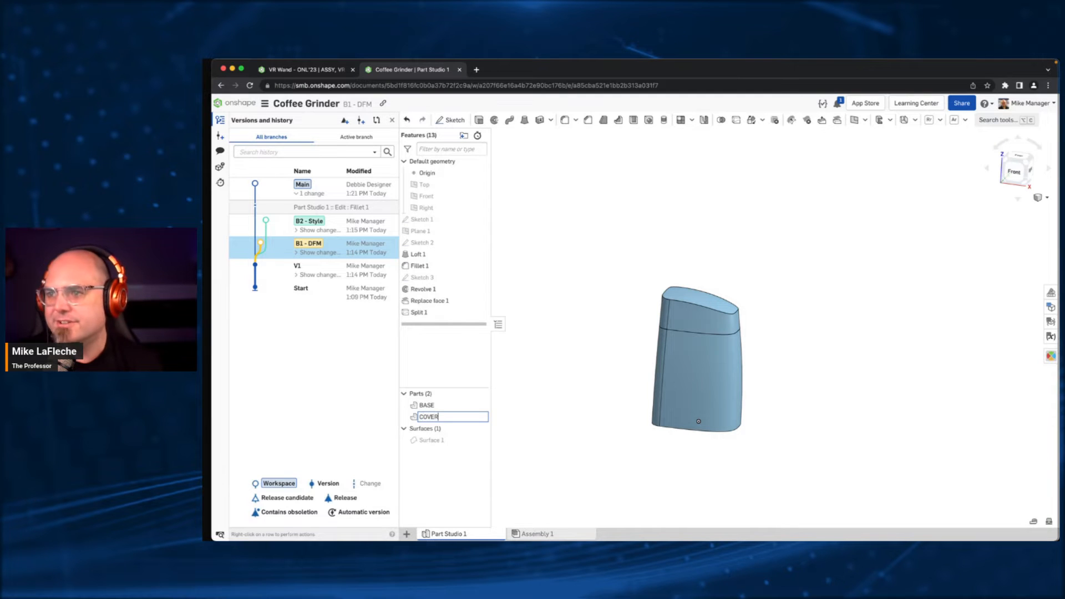
{"action": "key", "text": "Return"}
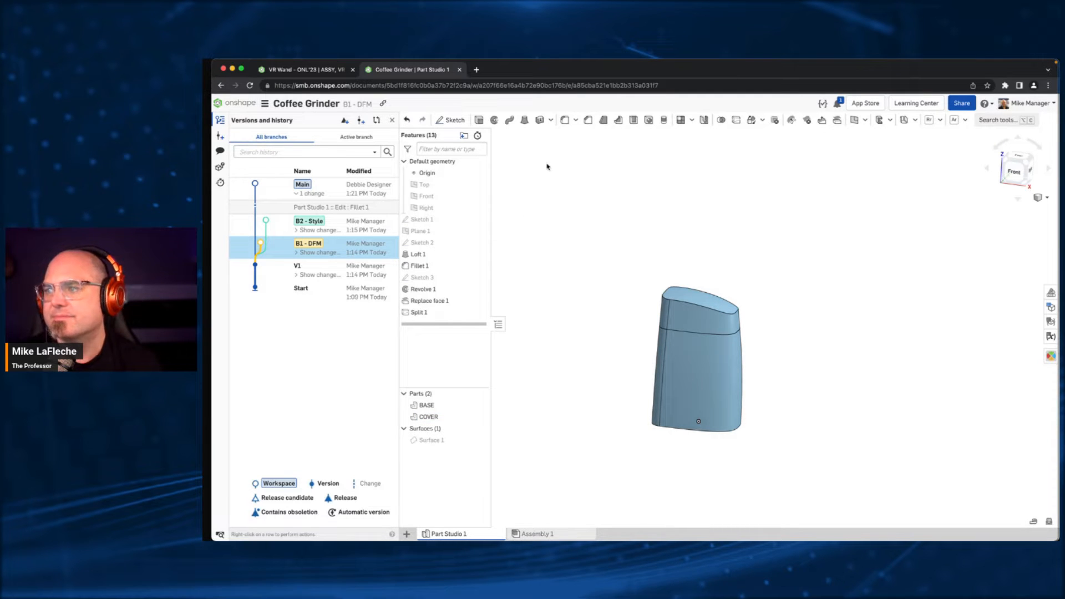
- Give the COVER part the translucent light-blue custom color 9DCFED with 0.37 opacity
{"action": "right_click", "coordinate": [434, 417]}
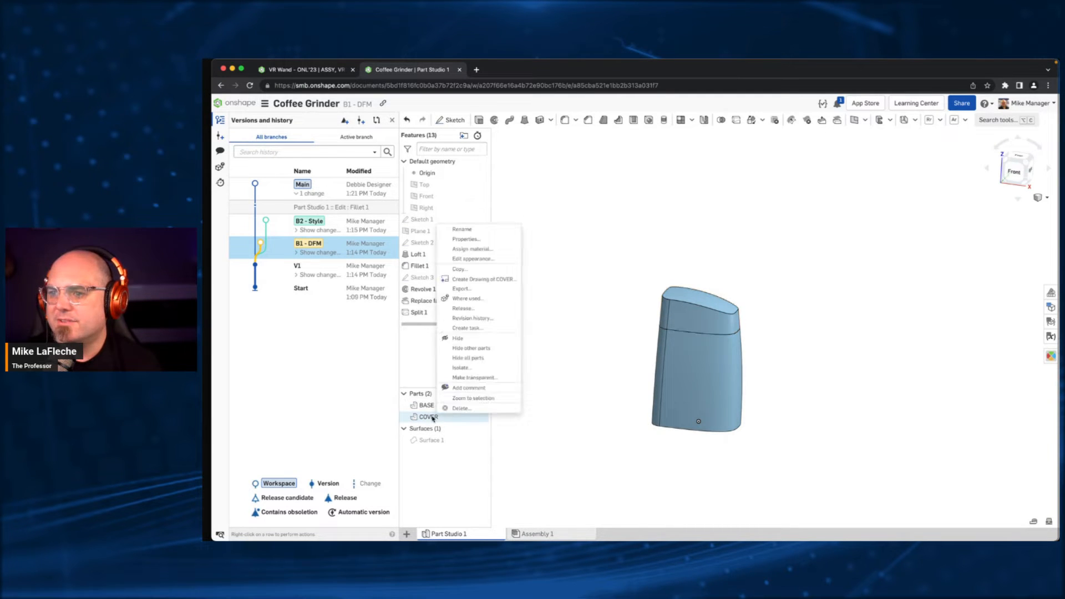
{"action": "left_click", "coordinate": [488, 266]}
{"action": "left_click", "coordinate": [494, 487]}
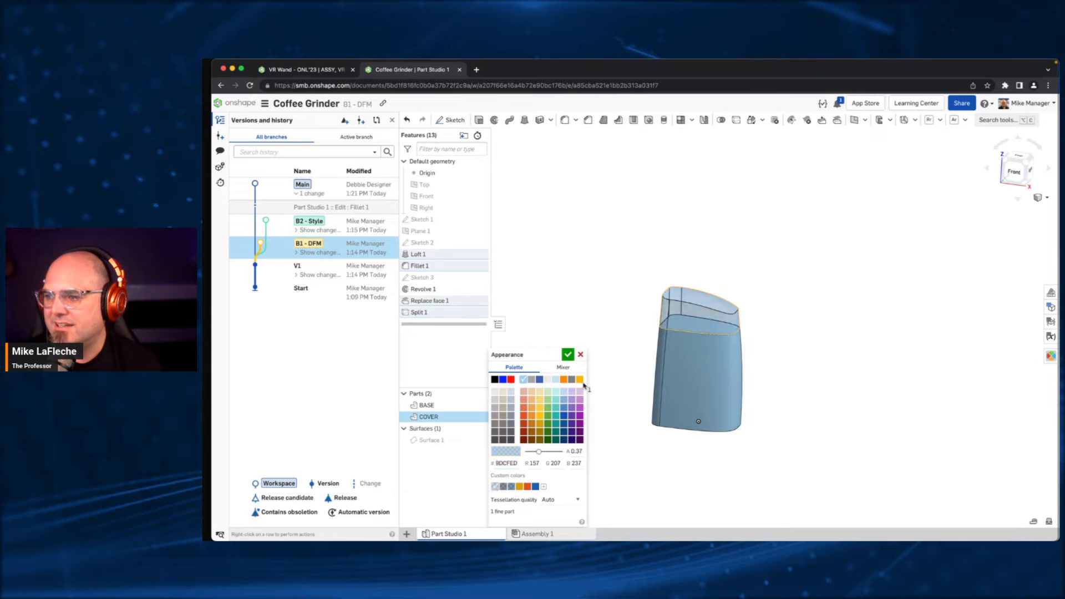
{"action": "left_click", "coordinate": [568, 355]}
- Assign the CLEAR FLGPCL04 material from the Formlabs library to the COVER part
{"action": "right_click", "coordinate": [445, 420]}
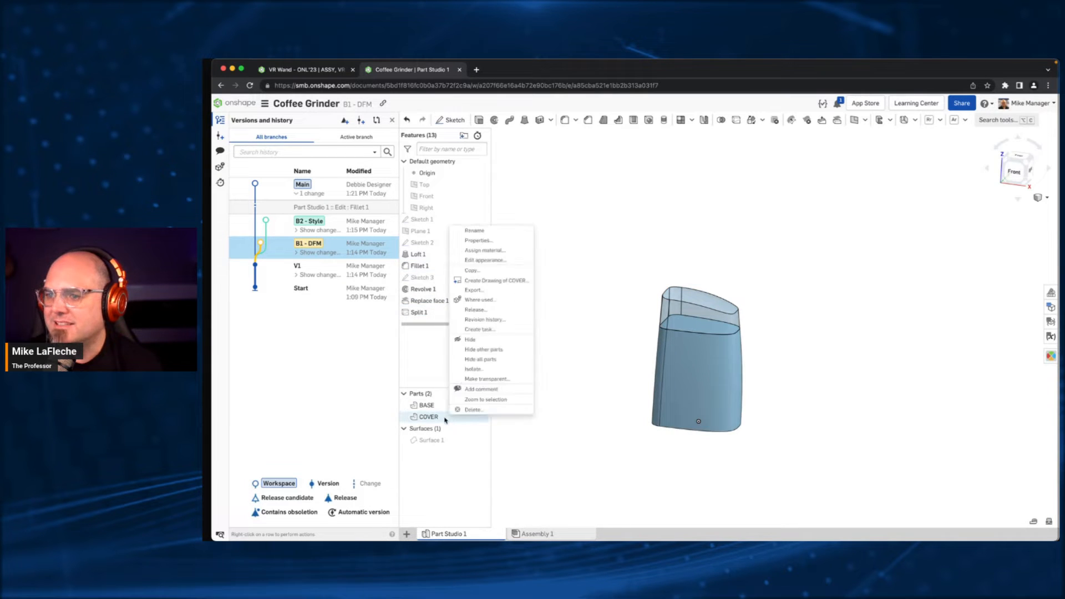
{"action": "left_click", "coordinate": [499, 251]}
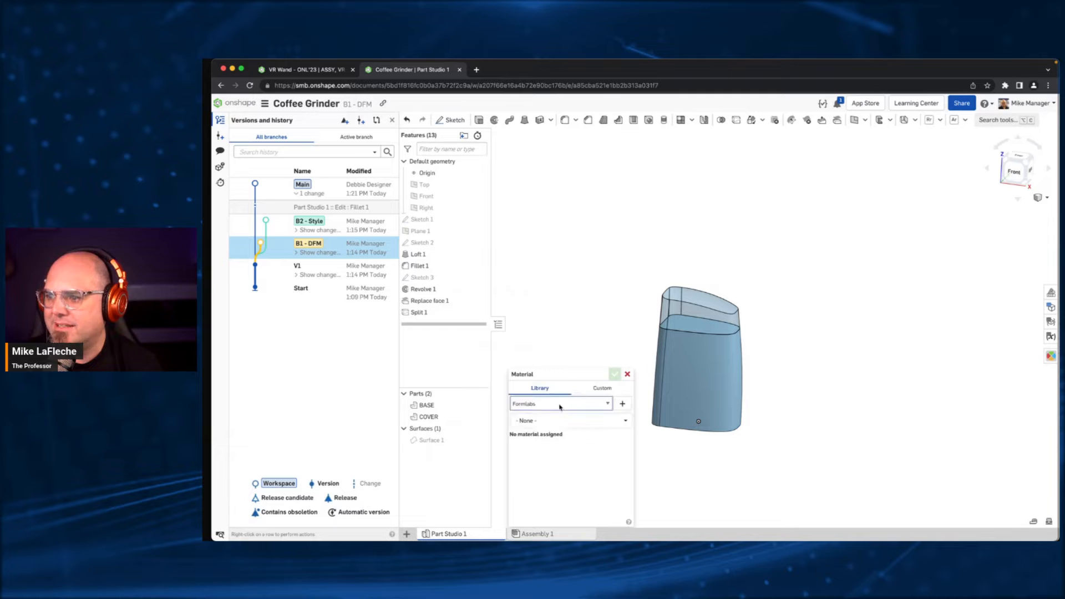
{"action": "left_click", "coordinate": [543, 403]}
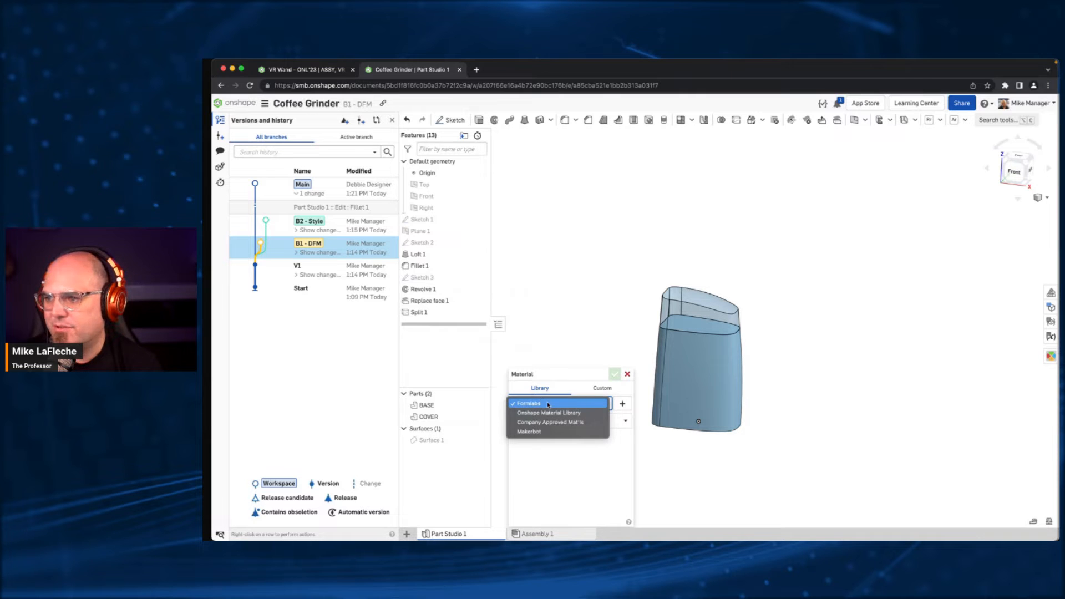
{"action": "left_click", "coordinate": [548, 403]}
{"action": "left_click", "coordinate": [566, 420]}
{"action": "left_click", "coordinate": [549, 481]}
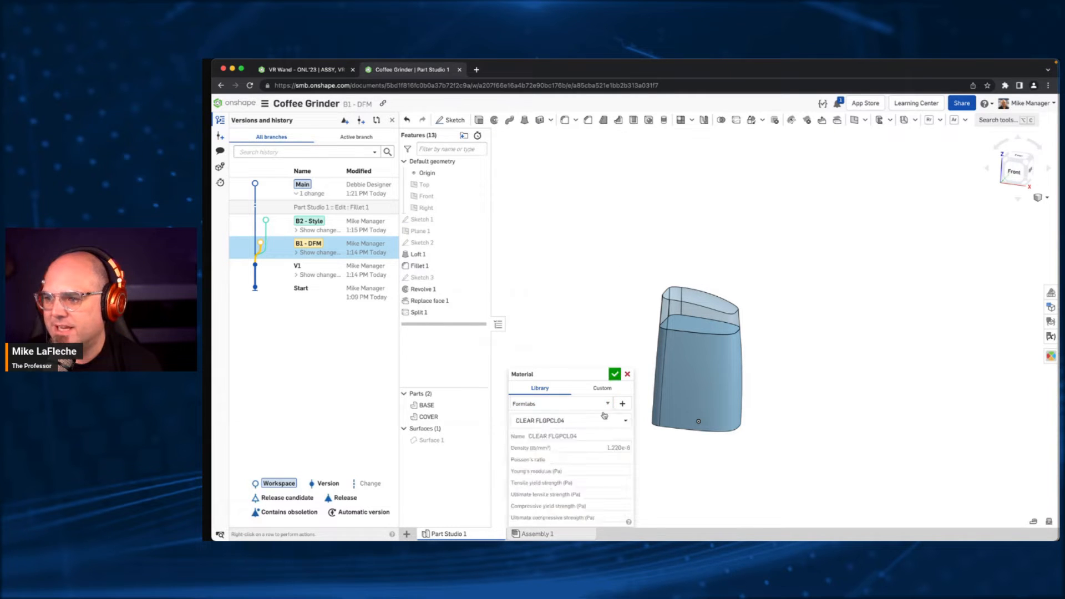
{"action": "left_click", "coordinate": [615, 374]}
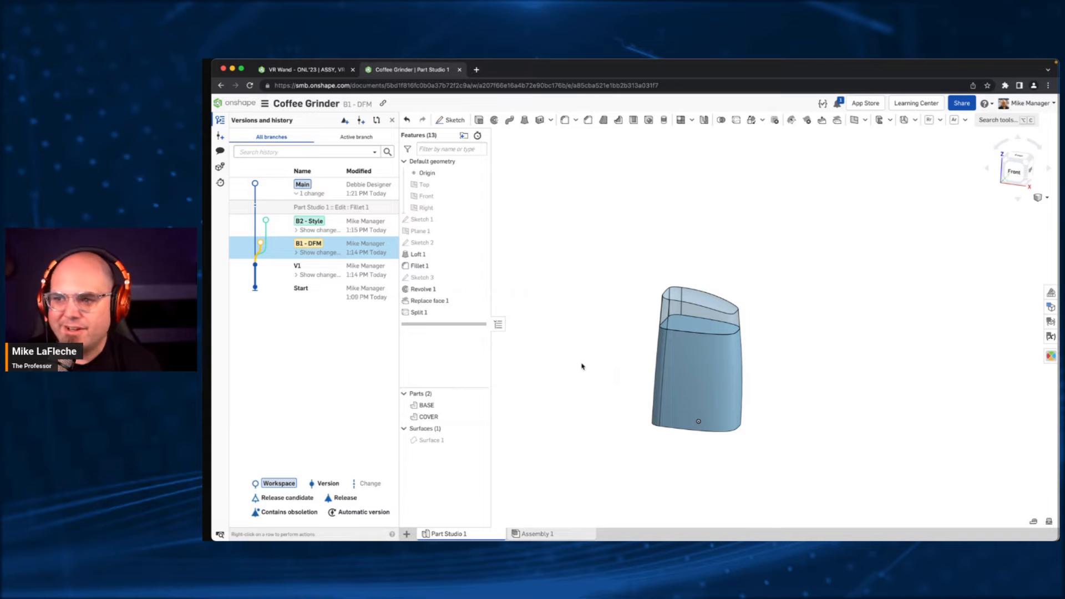
- Set the COVER part's material to Acrylic from the Onshape Material Library
{"action": "right_click", "coordinate": [436, 416]}
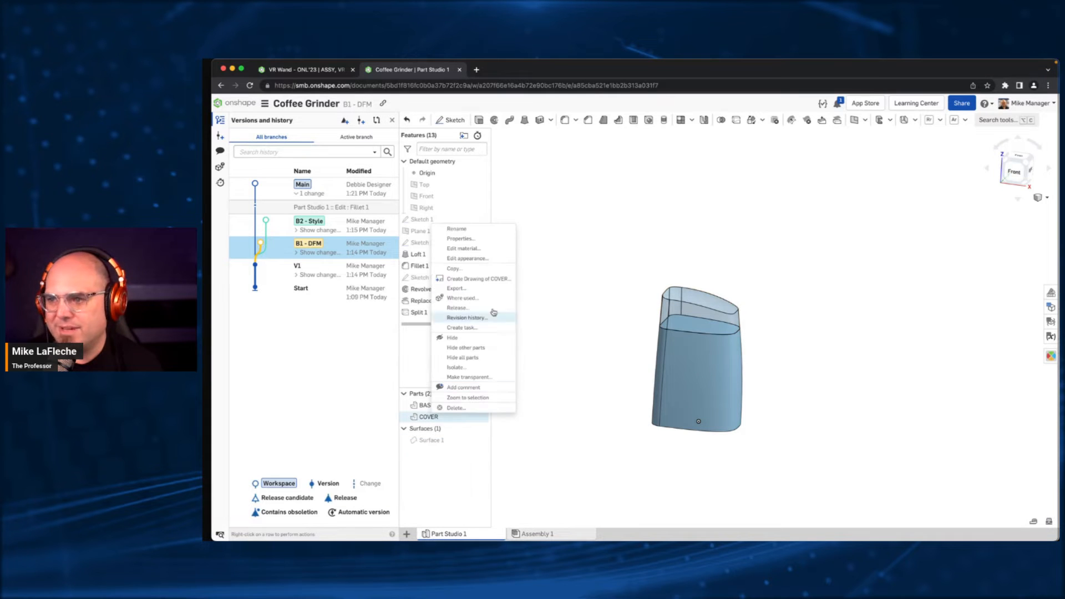
{"action": "left_click", "coordinate": [475, 248]}
{"action": "left_click", "coordinate": [547, 417]}
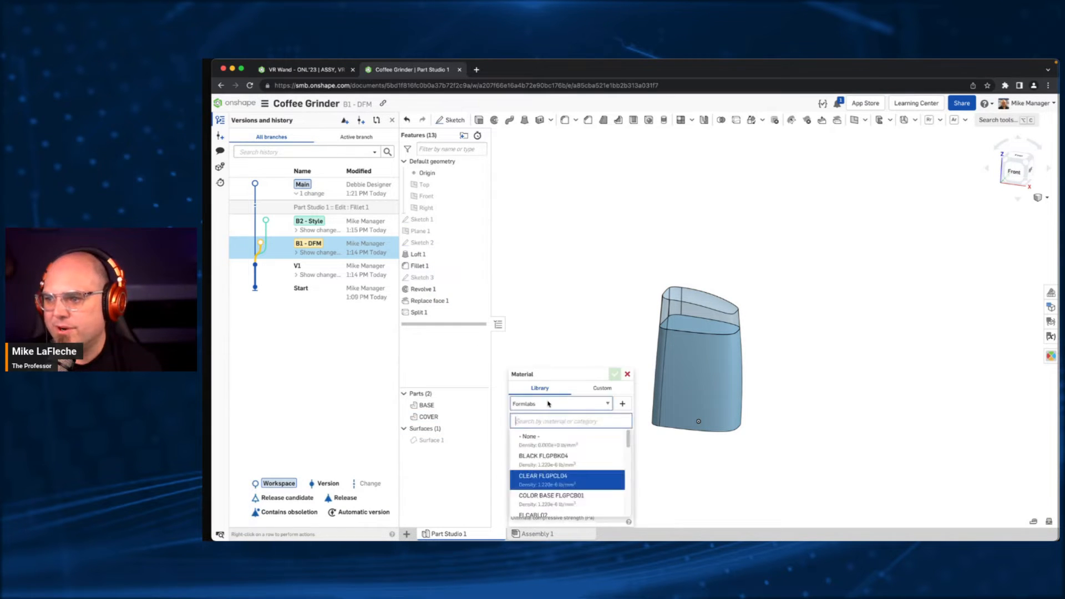
{"action": "left_click", "coordinate": [548, 404]}
{"action": "left_click", "coordinate": [559, 414]}
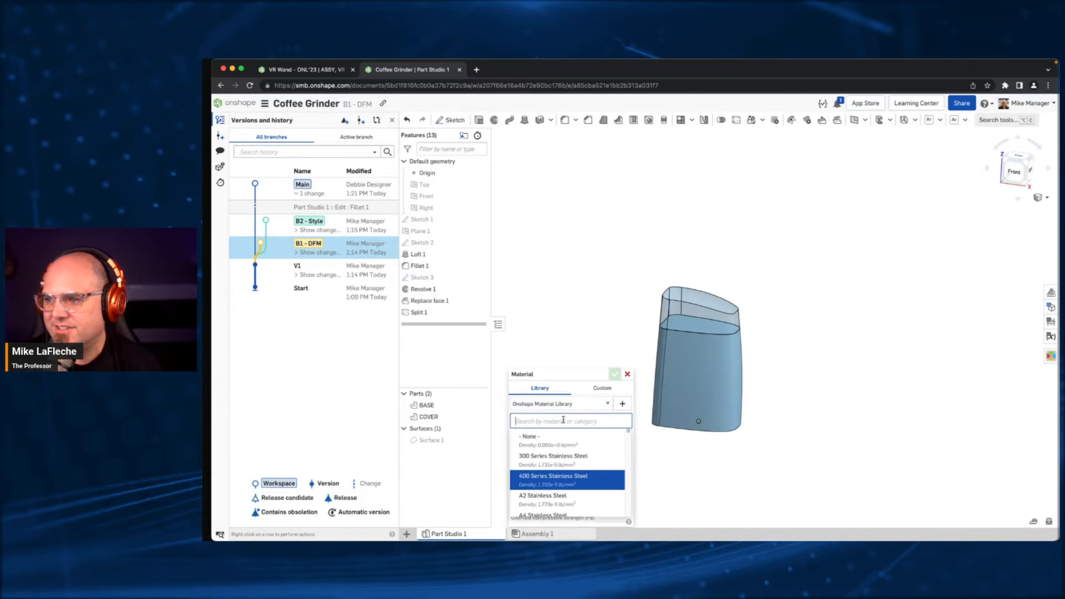
{"action": "type", "text": "ac"}
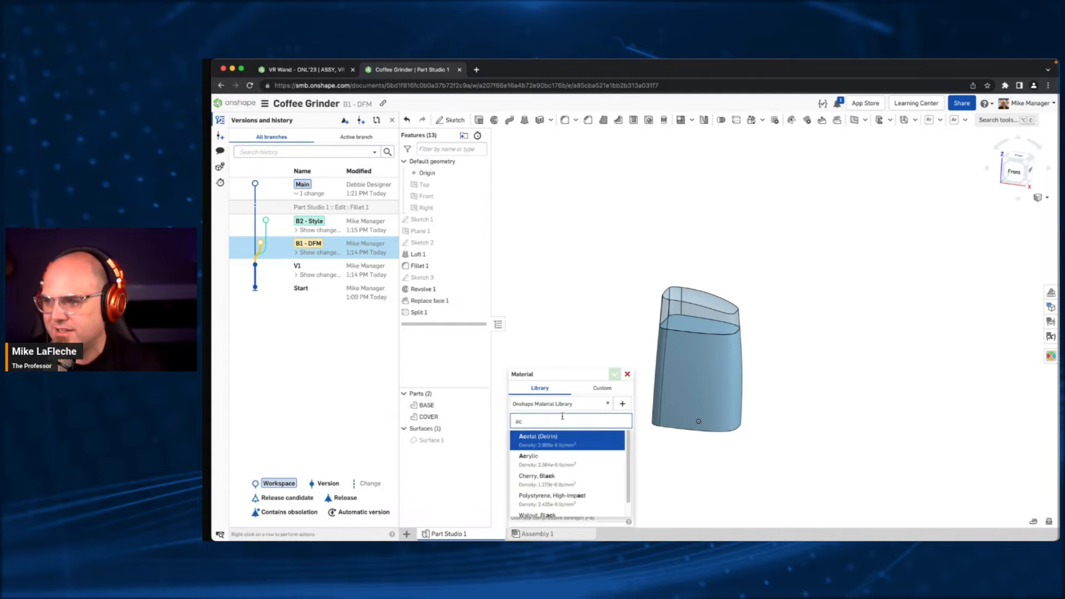
{"action": "left_click", "coordinate": [549, 457]}
{"action": "left_click", "coordinate": [614, 374]}
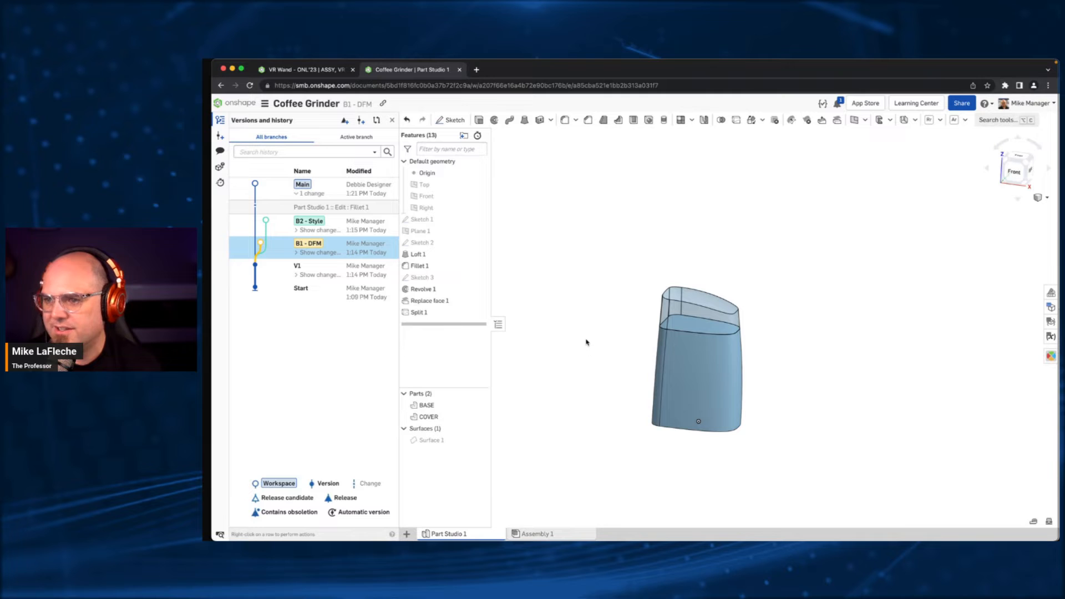
- Fillet the edges of the COVER's curved top face with a 5 mm radius
{"action": "left_click", "coordinate": [565, 120]}
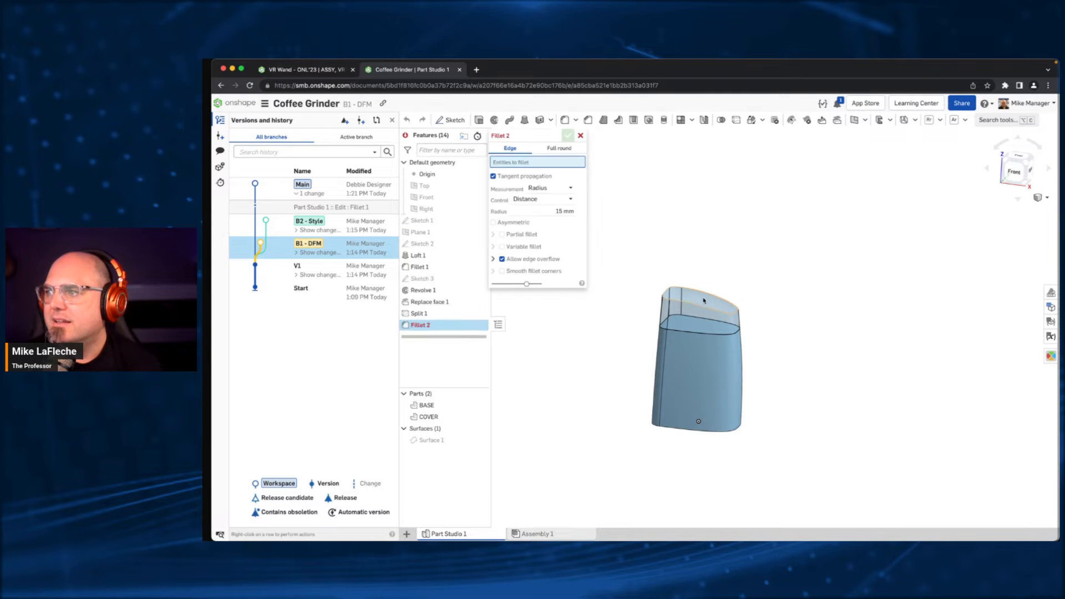
{"action": "left_click", "coordinate": [704, 300]}
{"action": "left_click", "coordinate": [529, 219]}
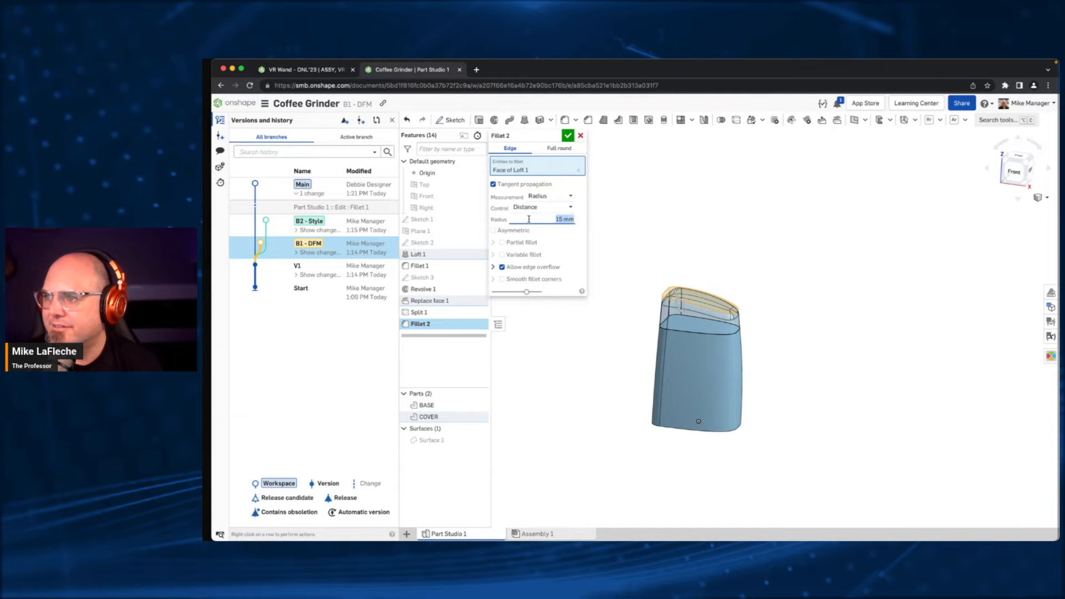
{"action": "type", "text": "5"}
{"action": "key", "text": "Return"}
{"action": "key", "text": "Return"}
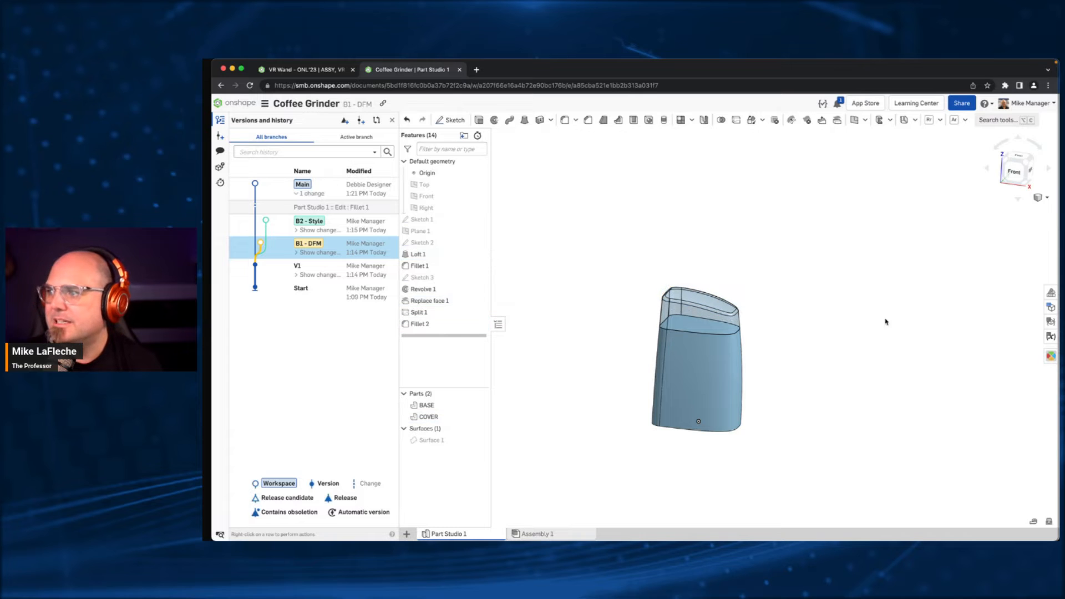
{"action": "right_click_drag", "start_coordinate": [884, 321], "coordinate": [842, 364]}
{"action": "middle_click_drag", "start_coordinate": [808, 411], "coordinate": [793, 389]}
{"action": "right_click_drag", "start_coordinate": [792, 388], "coordinate": [759, 346]}
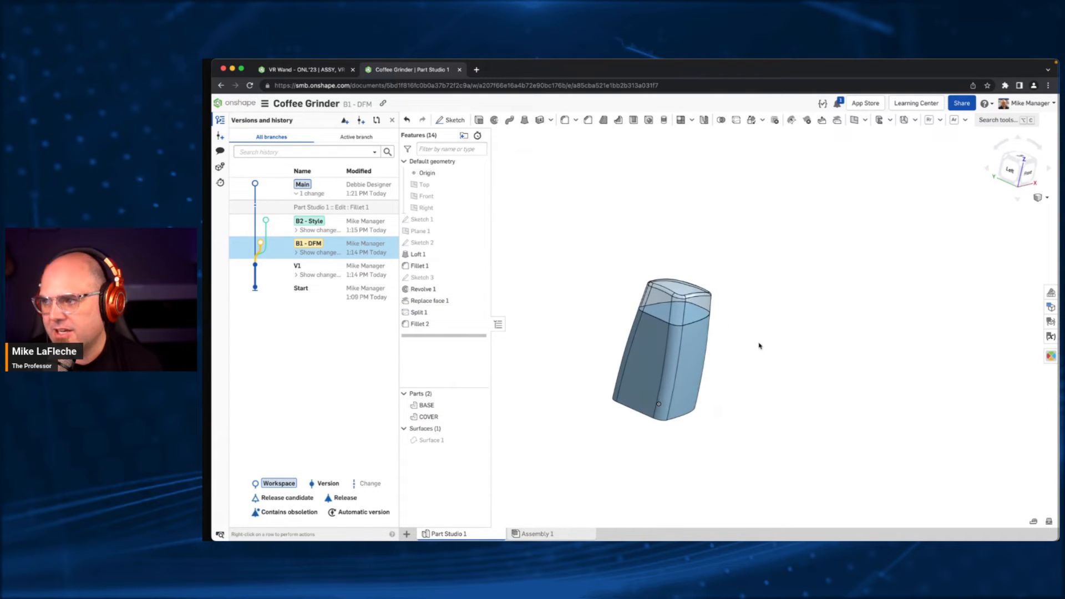
- Compare the B2 - Style branch with B1 - DFM and blend the displayed model partway toward B1 - DFM
{"action": "left_click", "coordinate": [376, 120]}
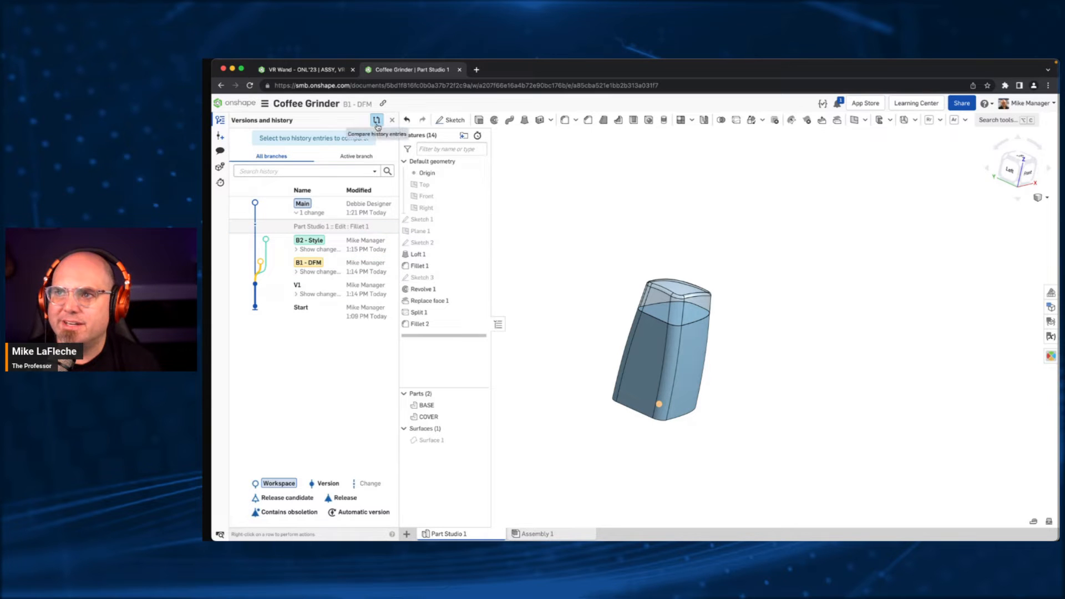
{"action": "left_click", "coordinate": [367, 245]}
{"action": "left_click", "coordinate": [368, 267]}
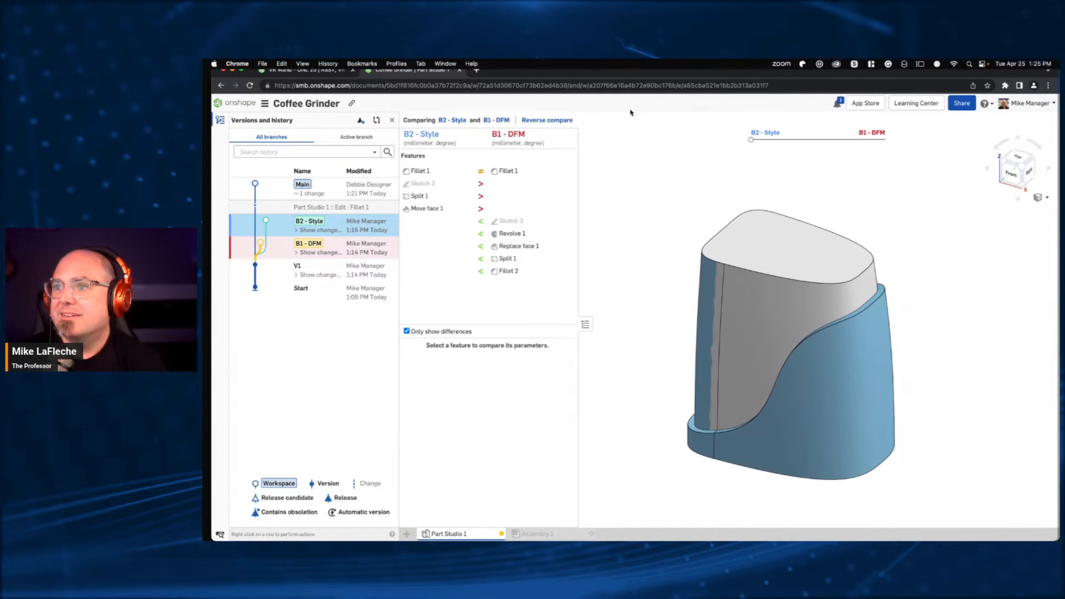
{"action": "left_click", "coordinate": [505, 171]}
{"action": "left_click", "coordinate": [654, 184]}
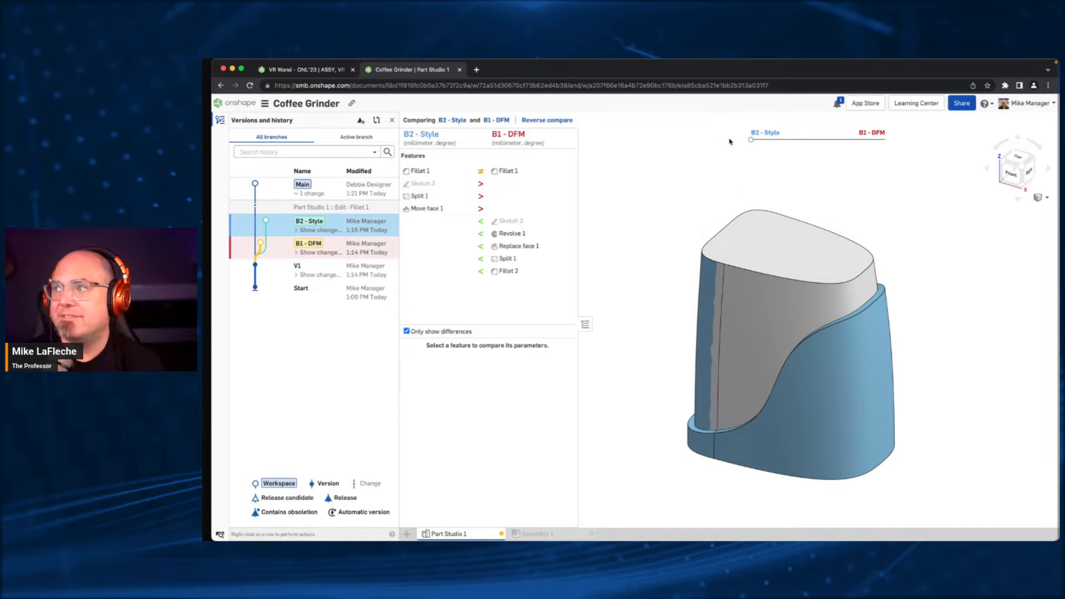
{"action": "left_click_drag", "start_coordinate": [751, 140], "coordinate": [797, 141]}
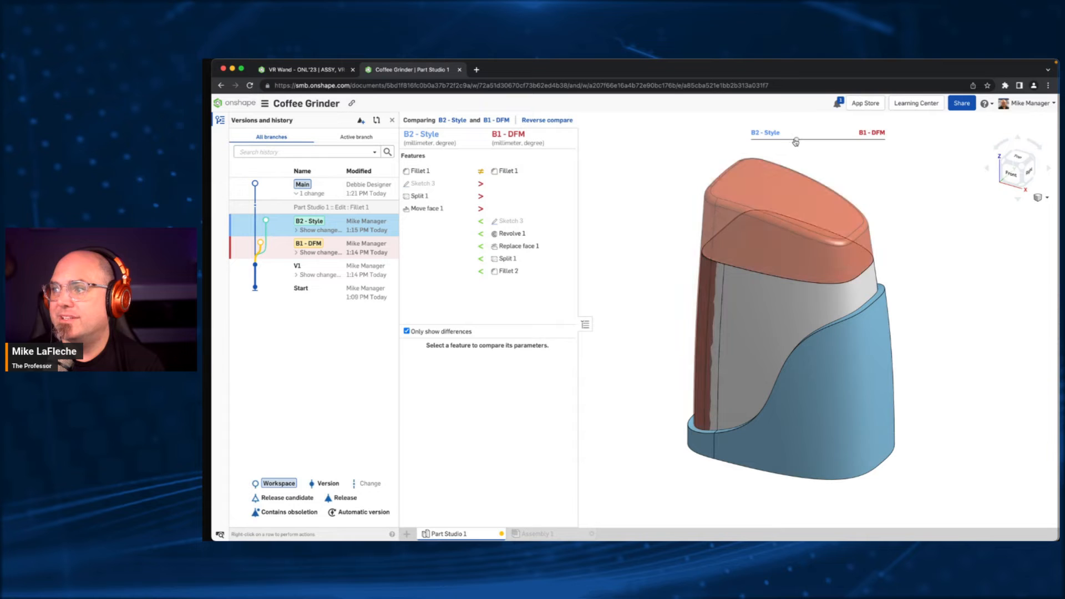
- Examine how the Fillet 1 parameters differ between the two branches and inspect the overlaid models from another side
{"action": "left_click", "coordinate": [495, 172]}
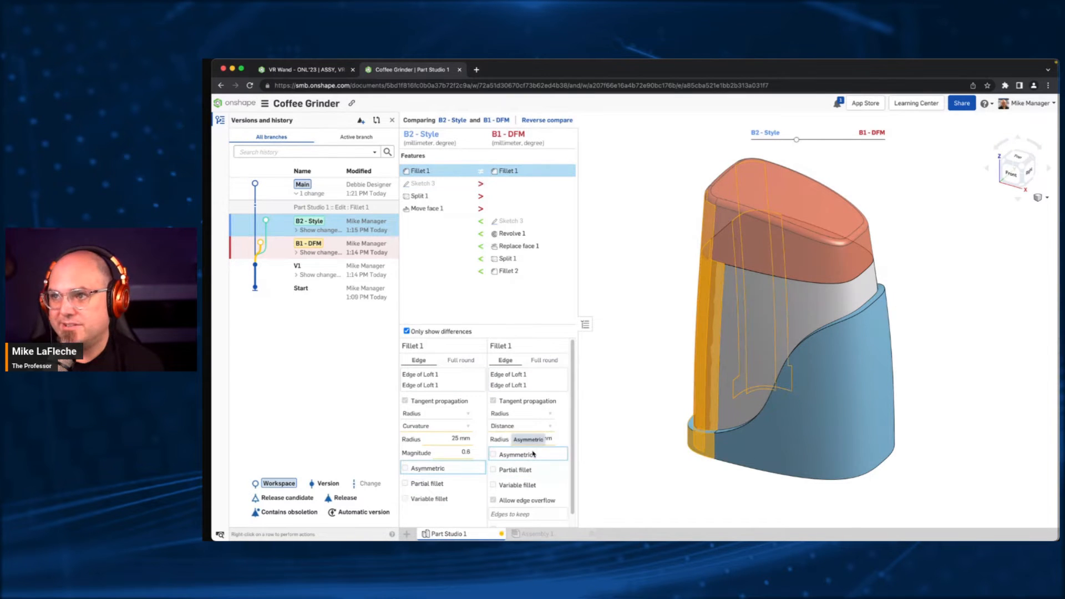
{"action": "left_click", "coordinate": [610, 211]}
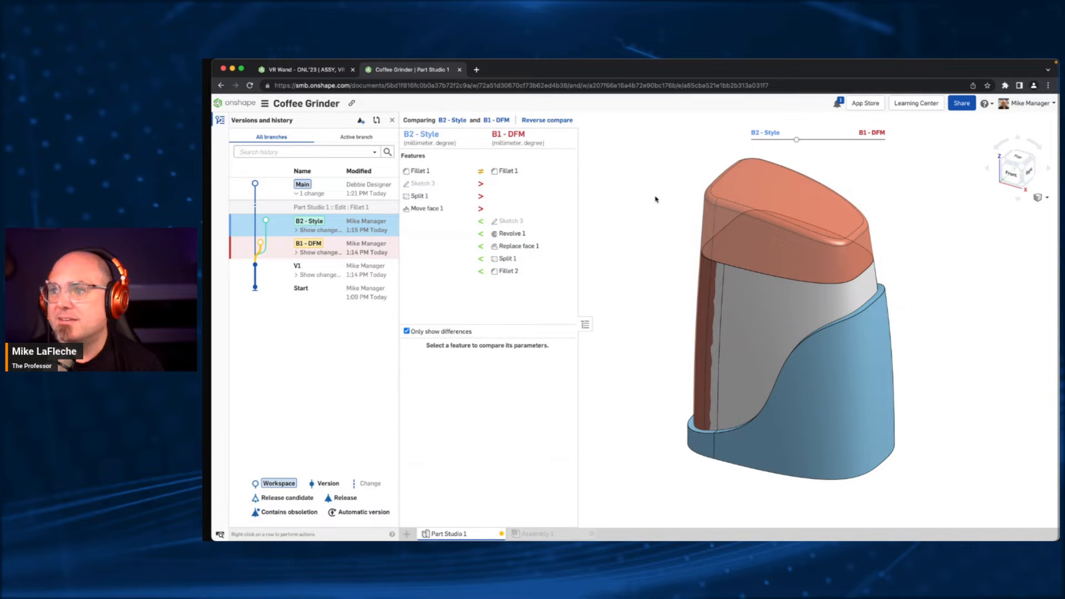
{"action": "right_click_drag", "start_coordinate": [656, 199], "coordinate": [594, 214]}
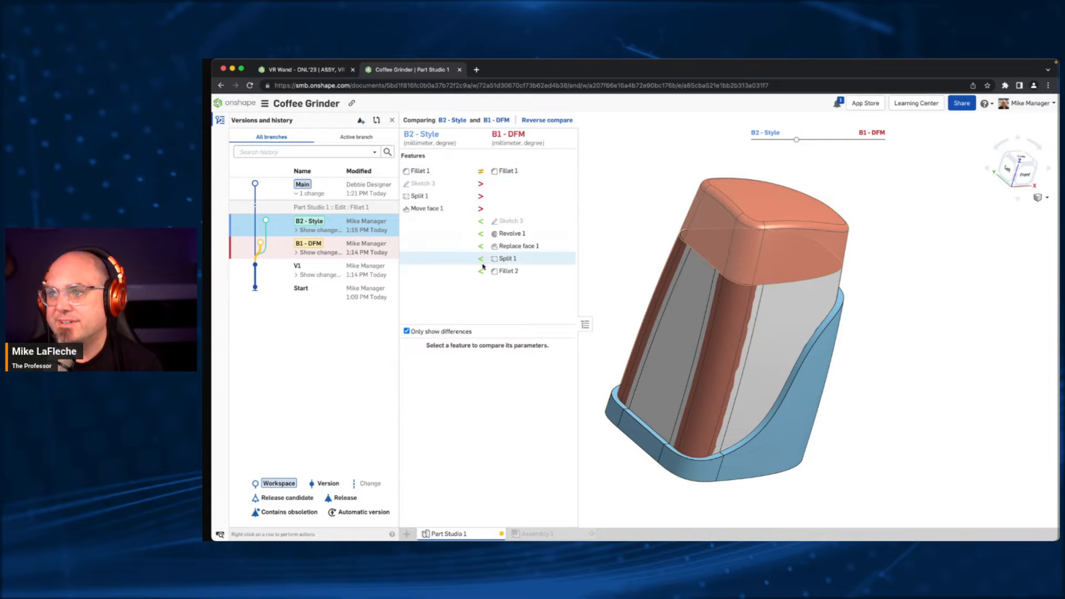
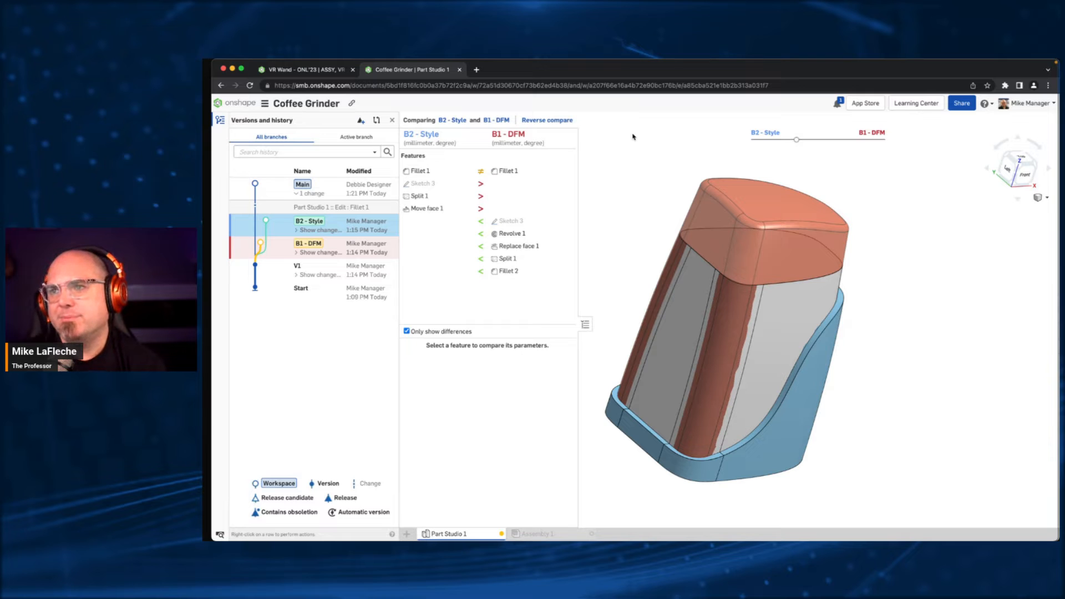
- Open the Main workspace and merge the B2 - Style branch into it, replacing Part Studio 1 with the B2 - Style content
{"action": "left_click", "coordinate": [356, 189]}
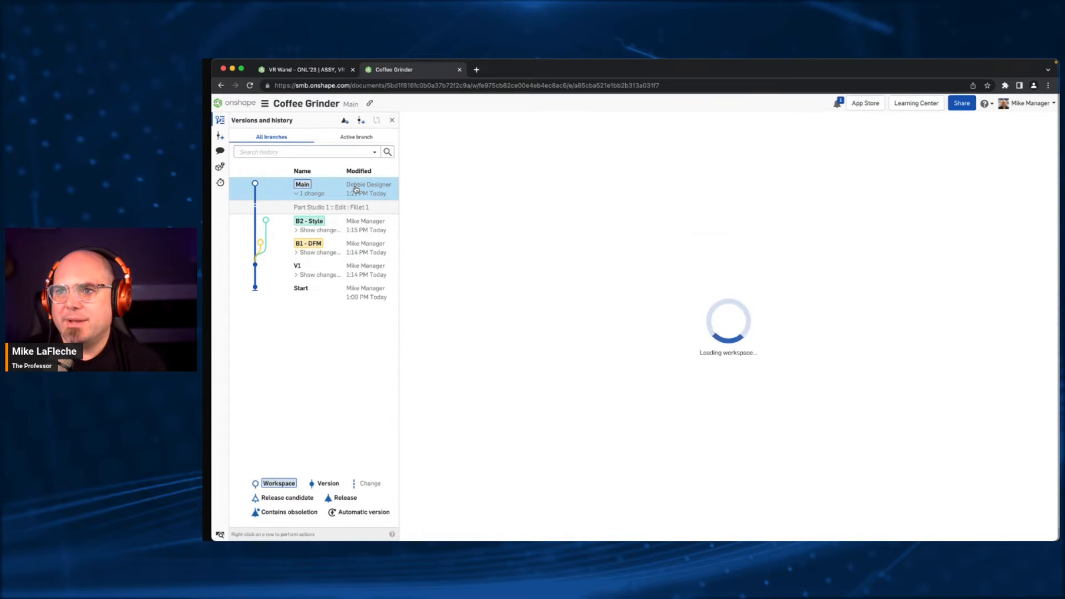
{"action": "right_click", "coordinate": [371, 227]}
{"action": "left_click", "coordinate": [408, 271]}
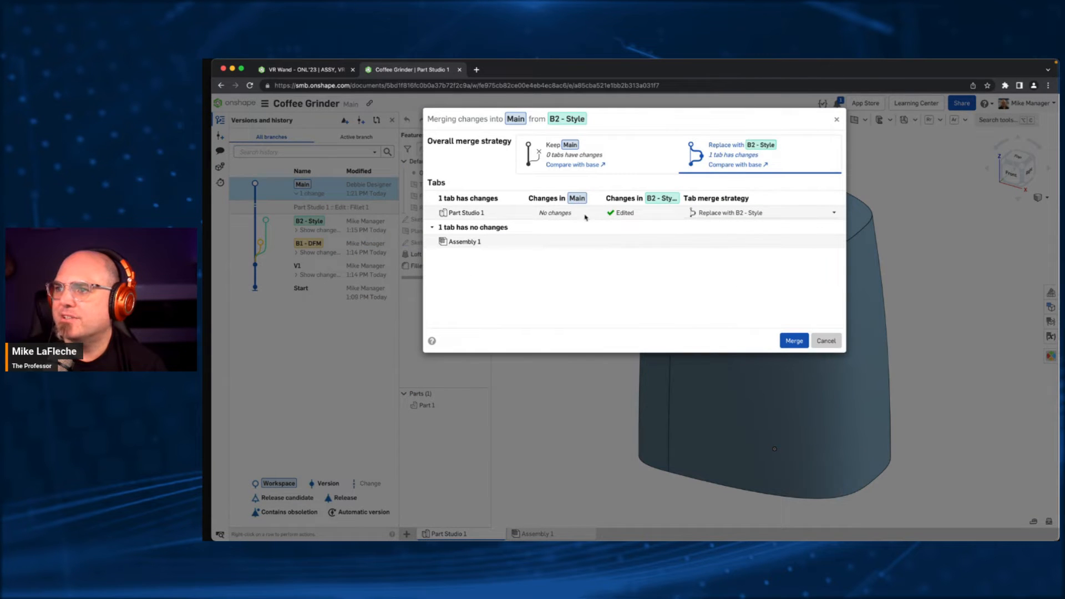
{"action": "left_click", "coordinate": [794, 340]}
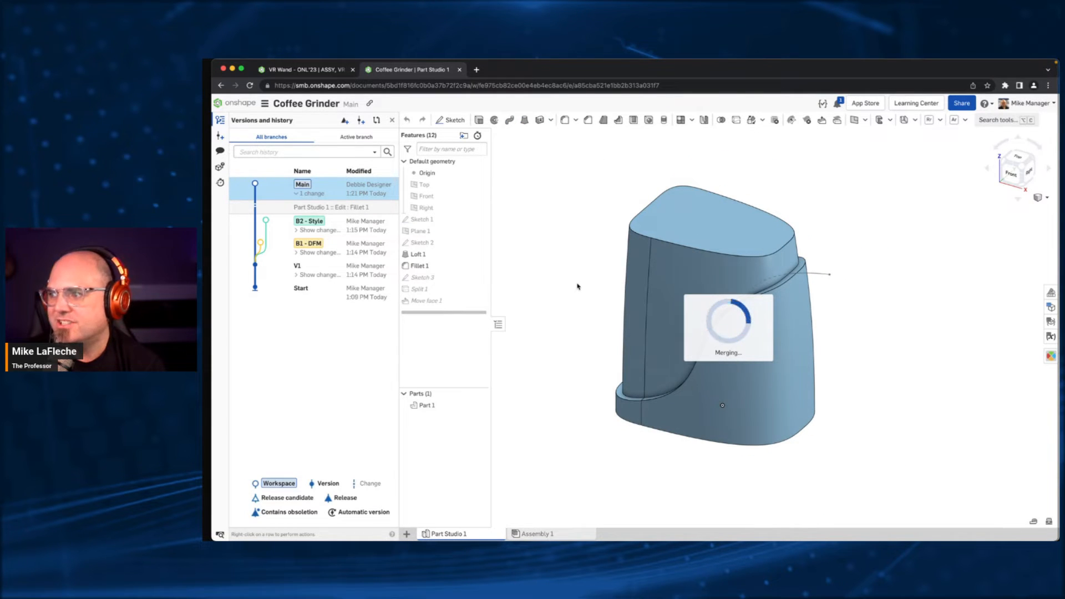
- Merge the B1 - DFM branch into Main using the Merge changes from both strategy for Part Studio 1
{"action": "right_click", "coordinate": [375, 244]}
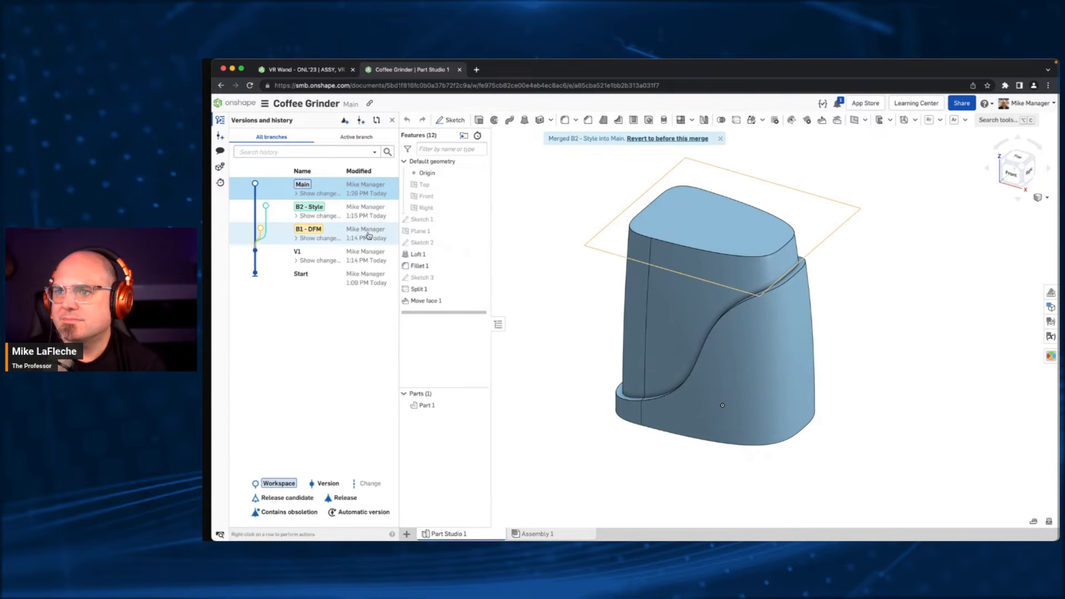
{"action": "right_click", "coordinate": [369, 236]}
{"action": "left_click", "coordinate": [417, 277]}
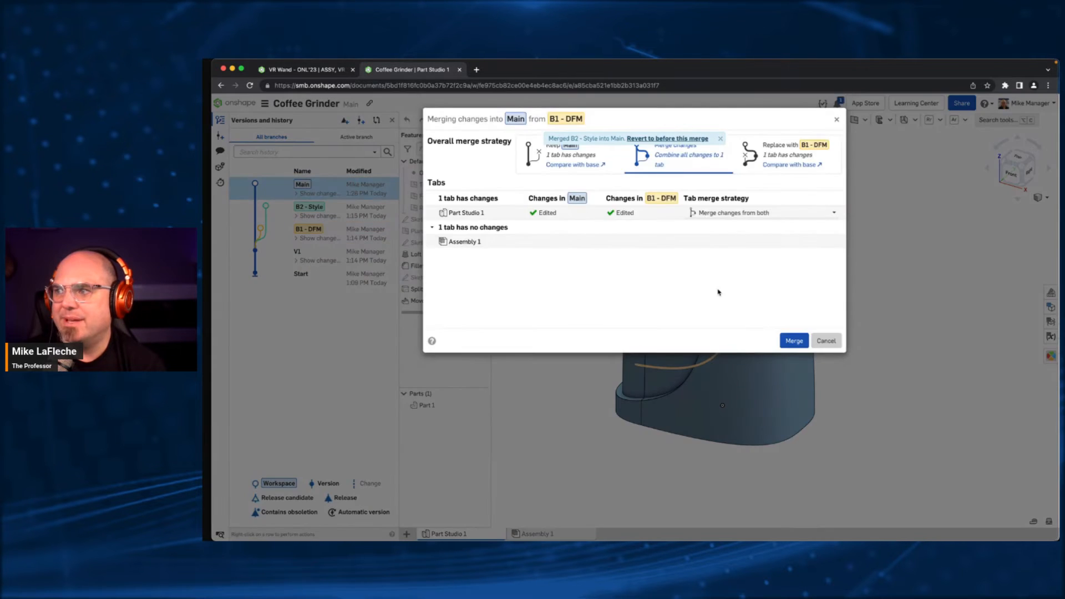
{"action": "left_click", "coordinate": [797, 212]}
{"action": "left_click", "coordinate": [590, 263]}
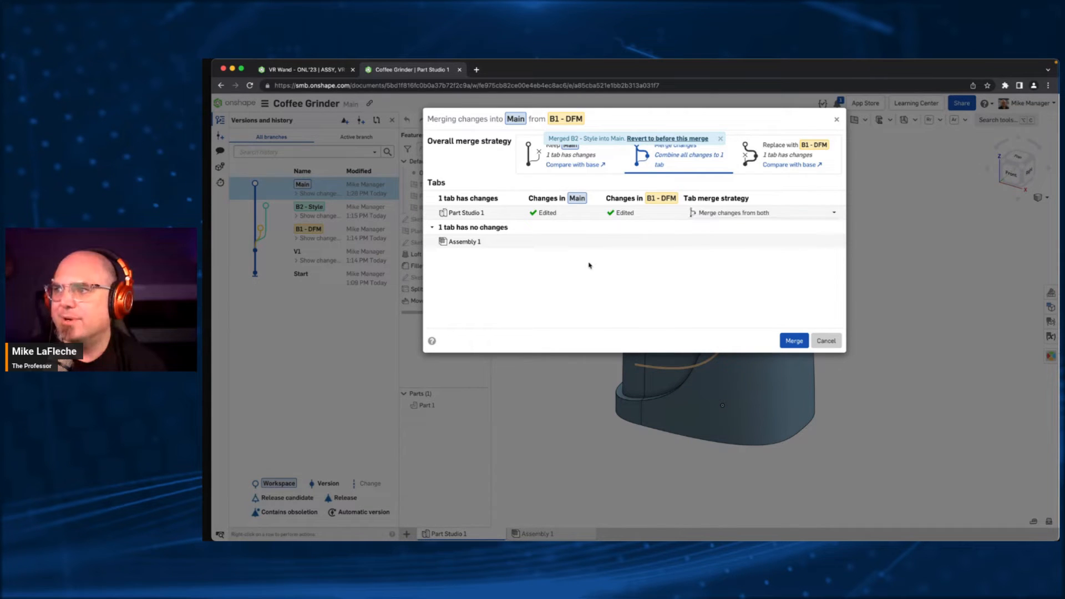
{"action": "left_click", "coordinate": [720, 138]}
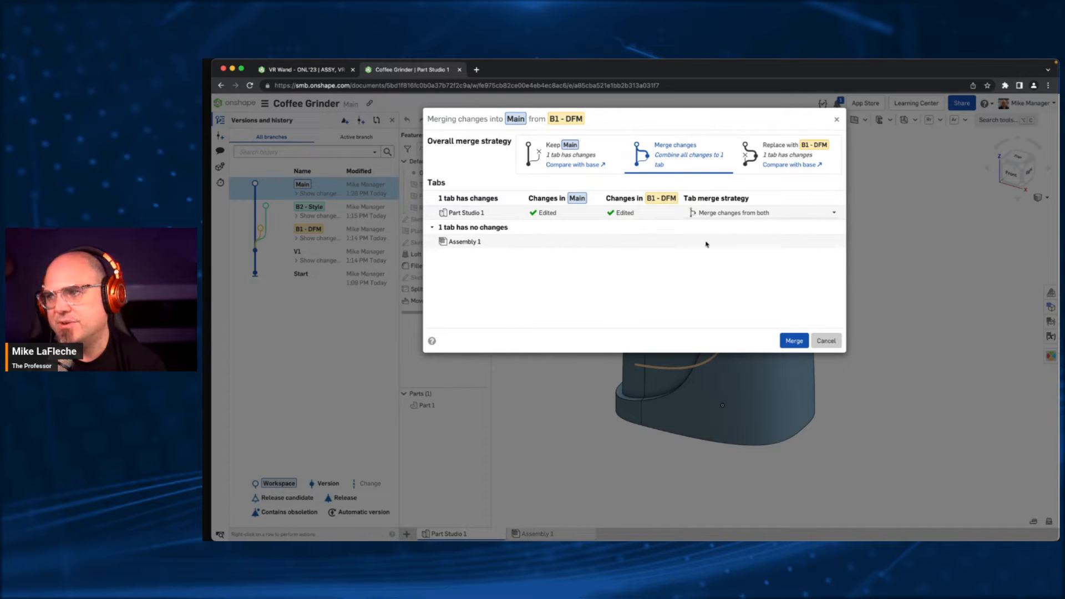
{"action": "left_click", "coordinate": [724, 210]}
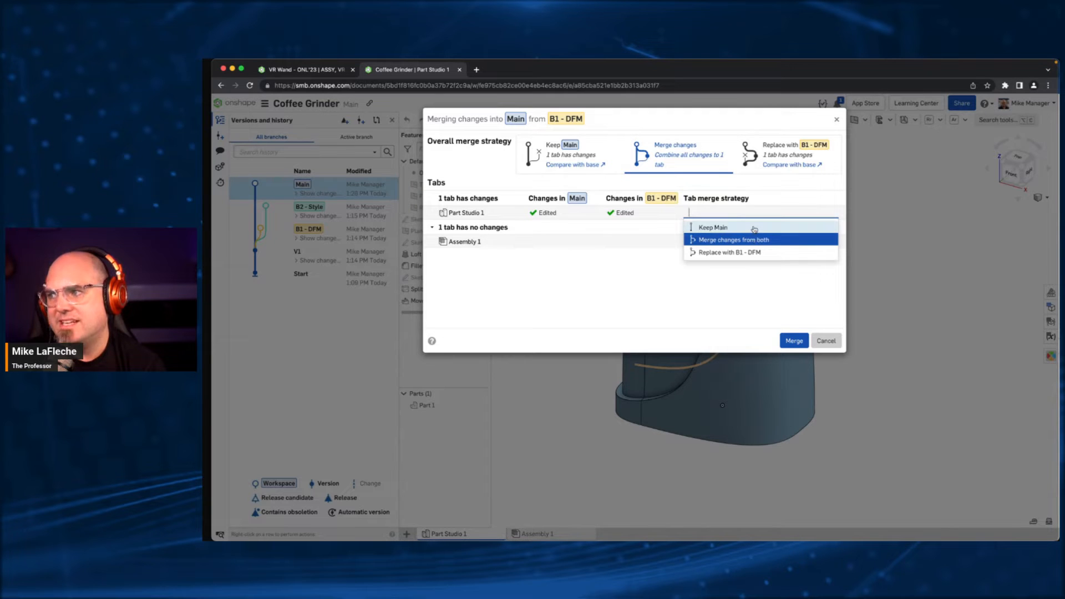
{"action": "left_click", "coordinate": [743, 297]}
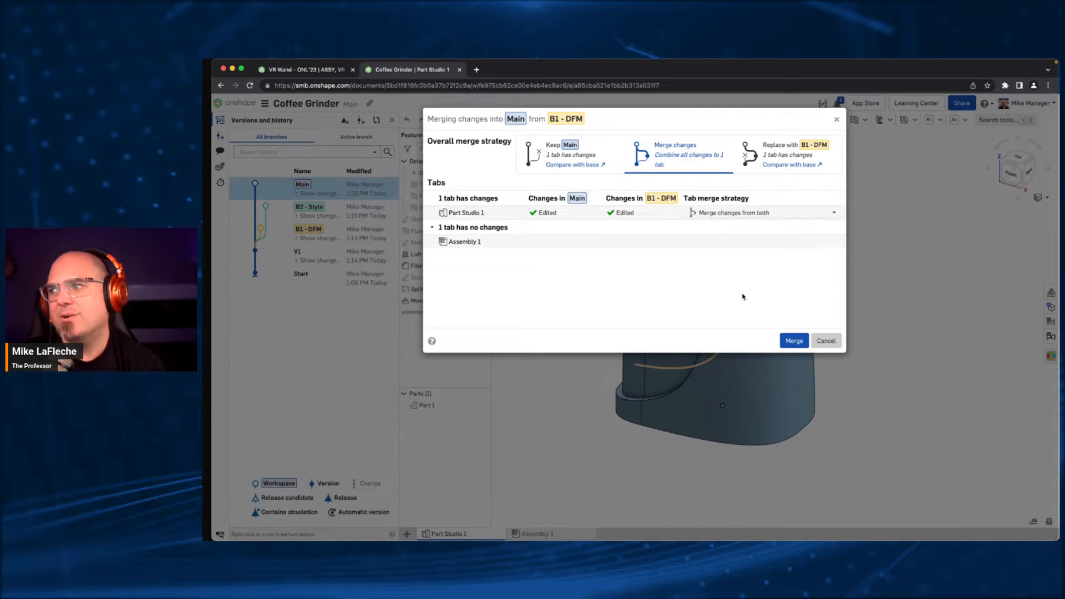
{"action": "left_click", "coordinate": [798, 340]}
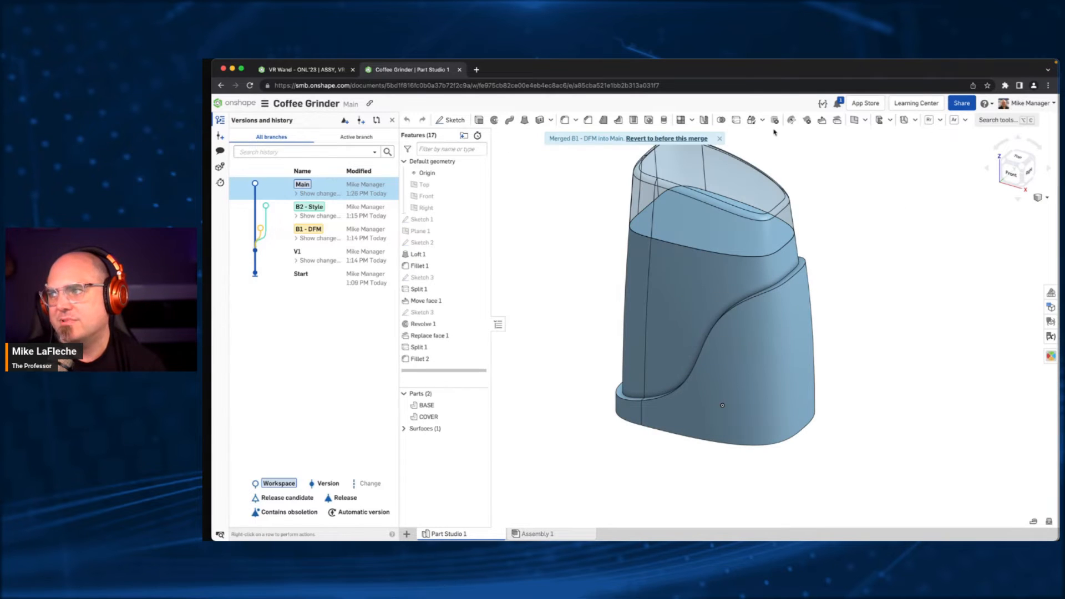
{"action": "left_click", "coordinate": [720, 138]}
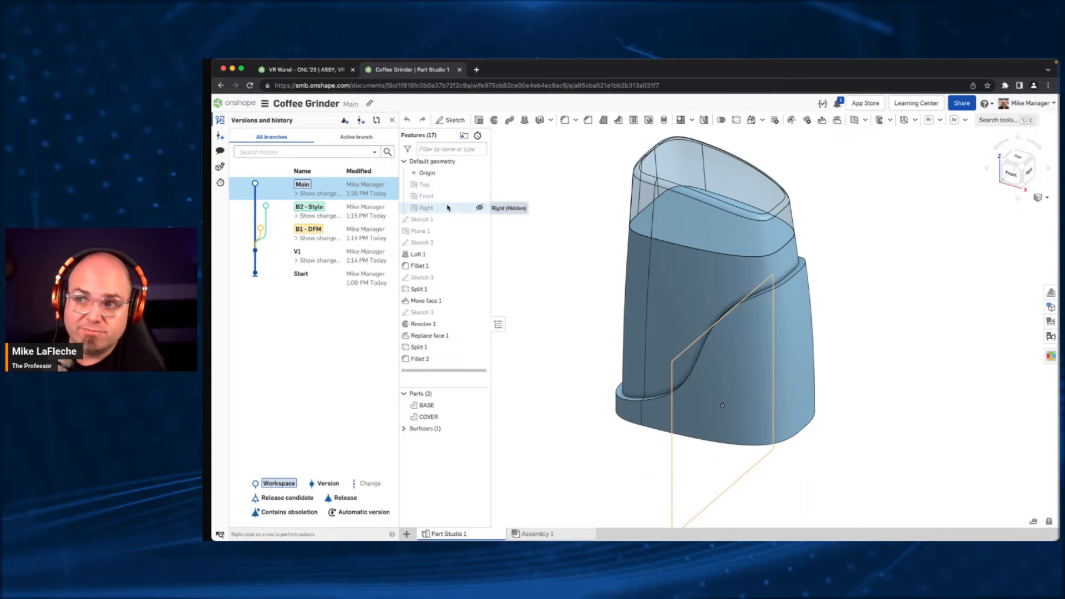
- Restore version V1 to the Main workspace
{"action": "right_click", "coordinate": [432, 349]}
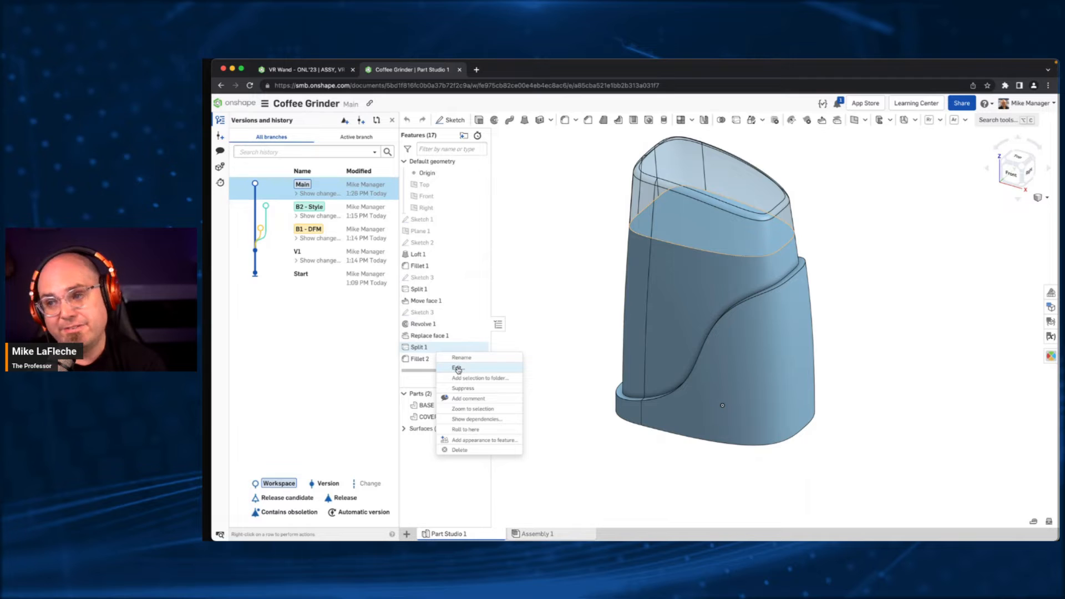
{"action": "left_click", "coordinate": [541, 142]}
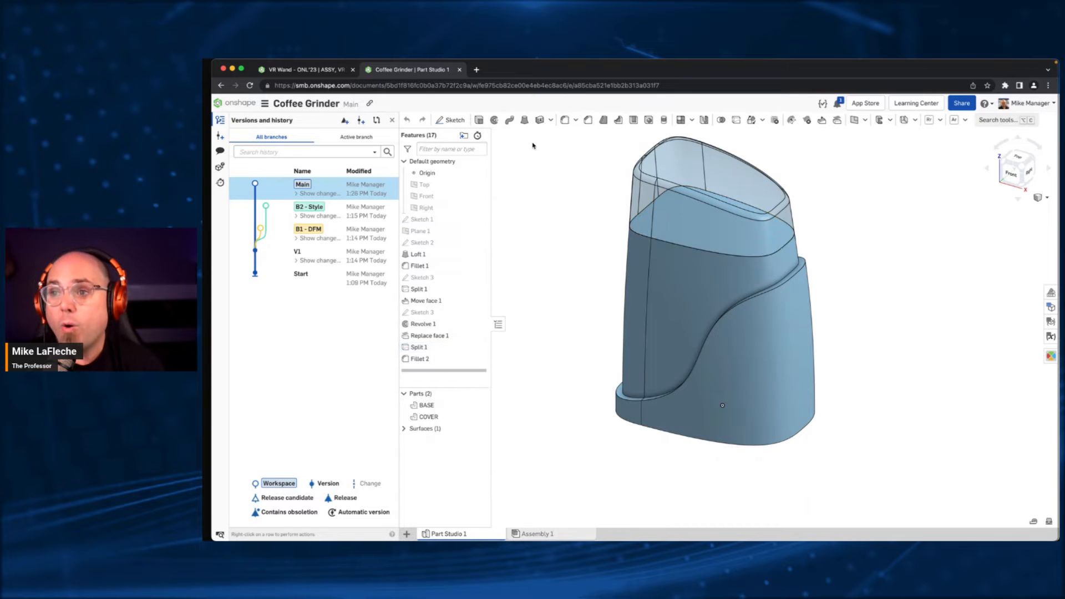
{"action": "right_click", "coordinate": [346, 250]}
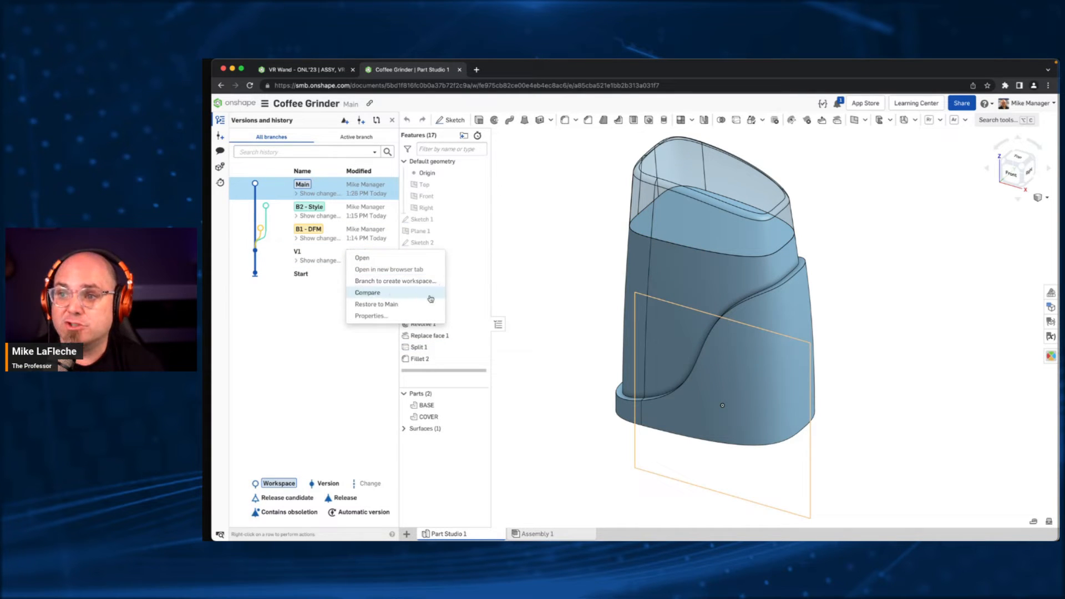
{"action": "left_click", "coordinate": [376, 304]}
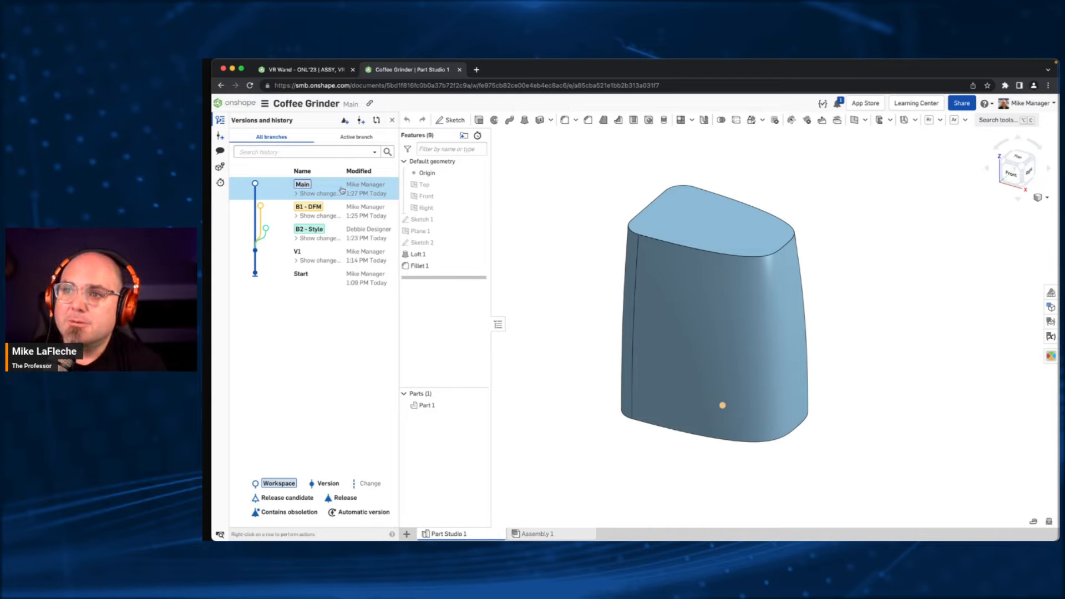
- Restore Main to its most recent merge from the change history and save that state as version V2
{"action": "left_click", "coordinate": [318, 193]}
{"action": "right_click", "coordinate": [321, 213]}
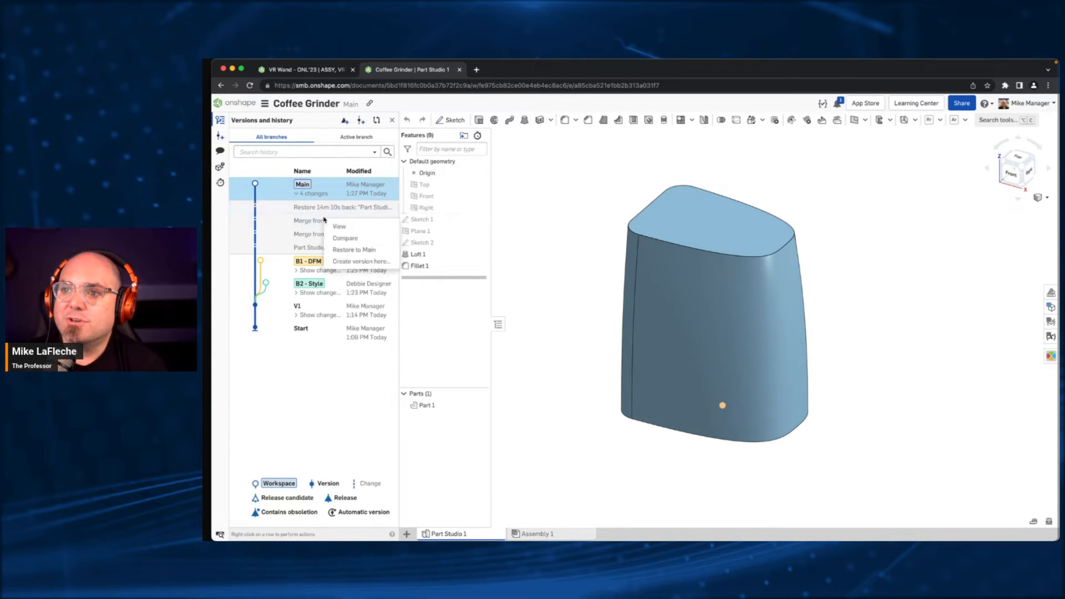
{"action": "left_click", "coordinate": [339, 251]}
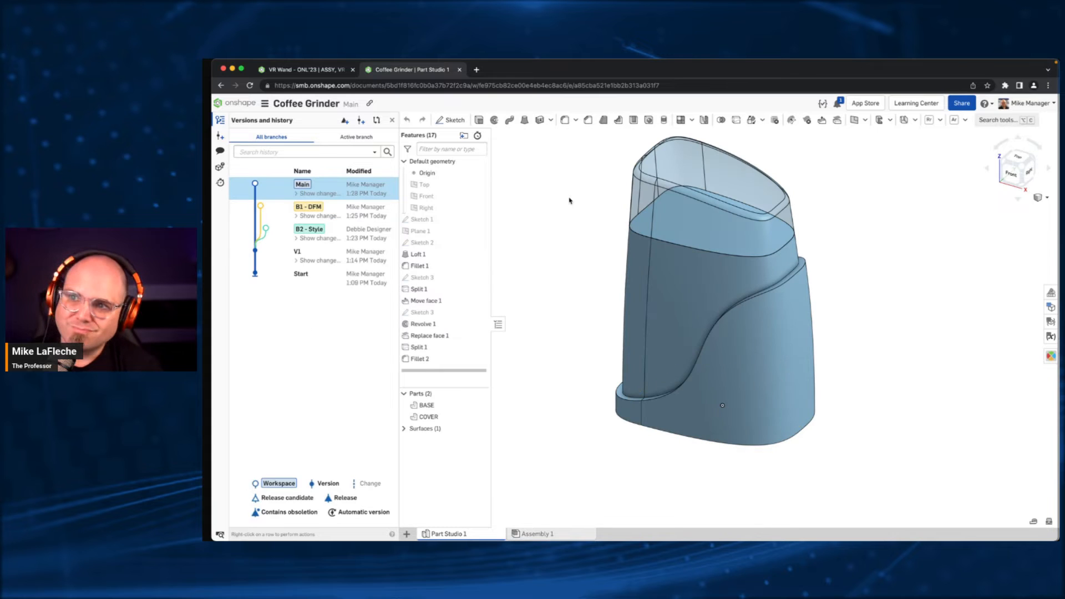
{"action": "left_click", "coordinate": [362, 120]}
{"action": "key", "text": "Return"}
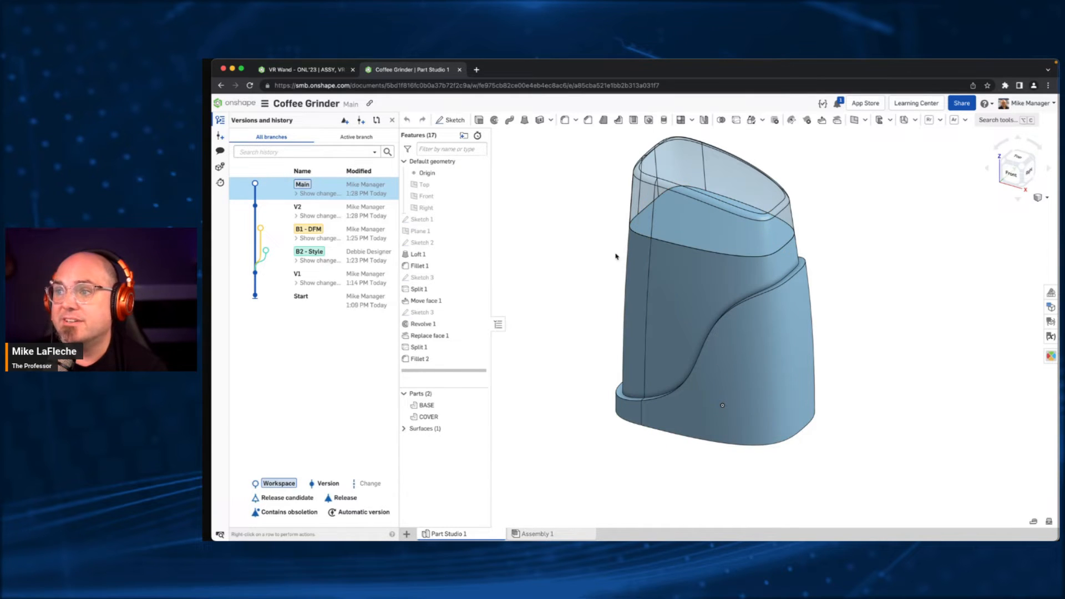
- Shell the BASE and COVER parts to 2.5 mm thickness, removing the BASE's top and bottom faces and the COVER's bottom face
{"action": "right_click_drag", "start_coordinate": [566, 368], "coordinate": [562, 312]}
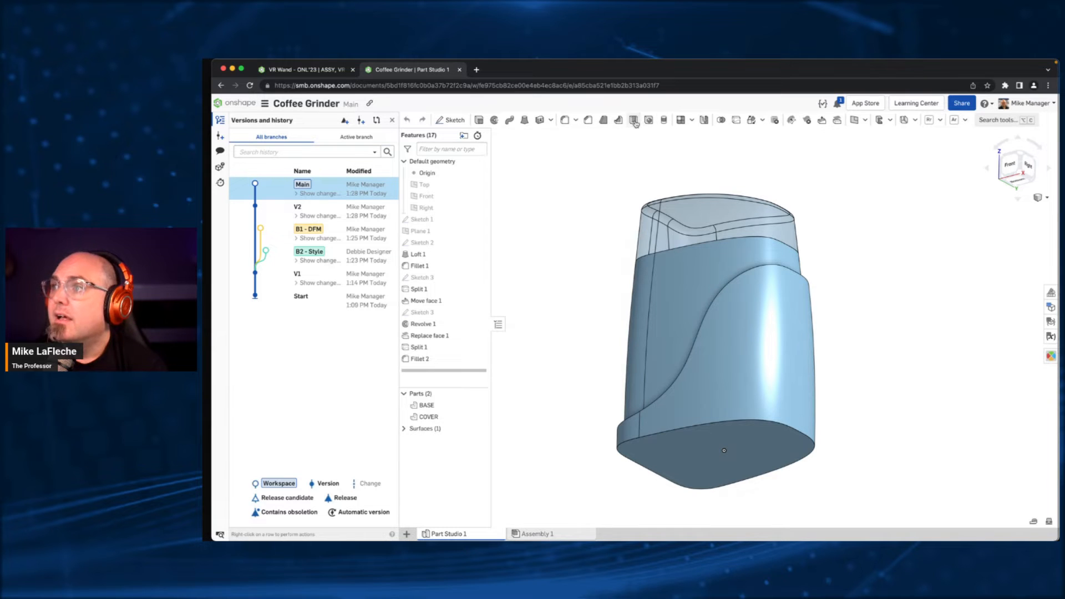
{"action": "left_click", "coordinate": [633, 120]}
{"action": "left_click", "coordinate": [721, 446]}
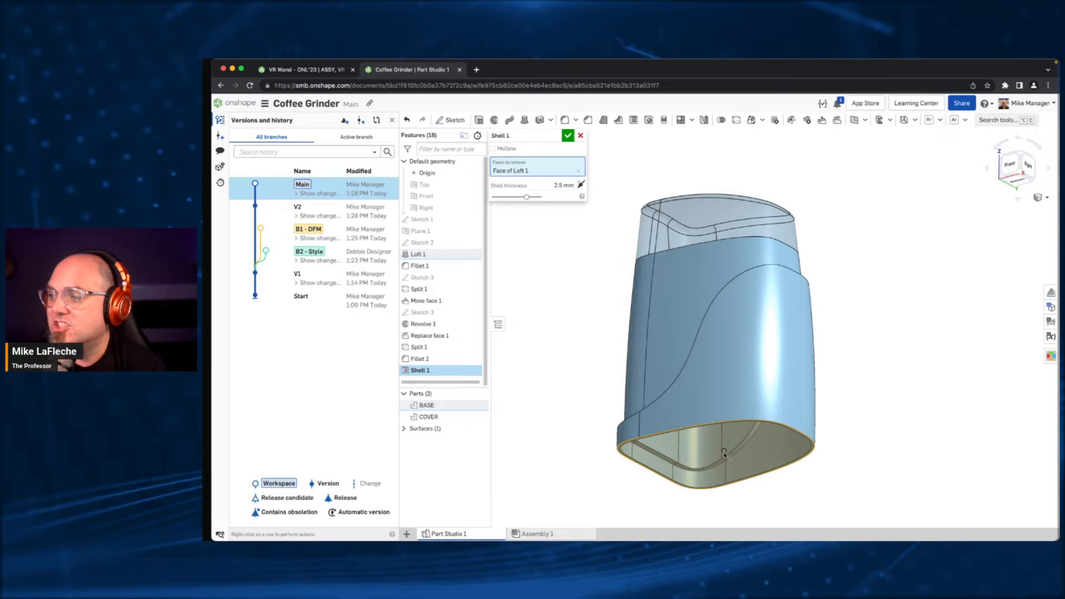
{"action": "left_click", "coordinate": [483, 405]}
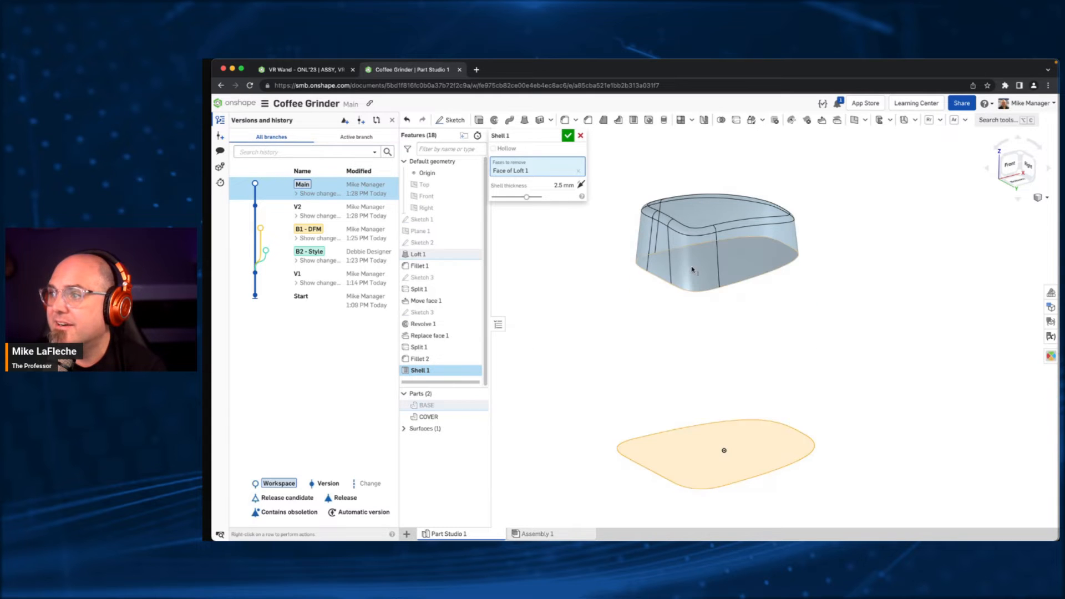
{"action": "left_click", "coordinate": [693, 270]}
{"action": "left_click", "coordinate": [480, 408]}
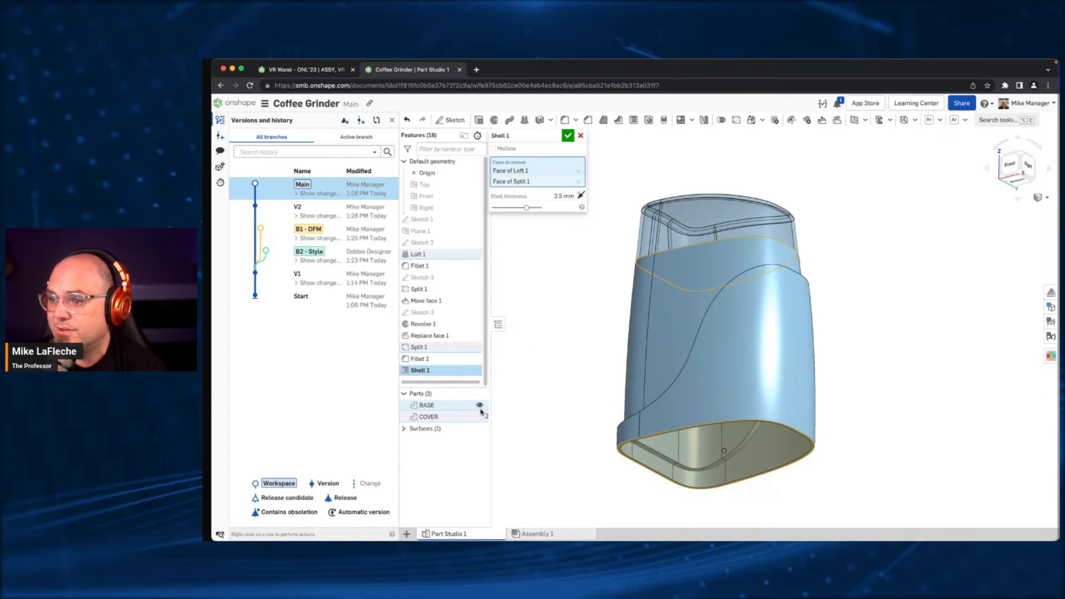
{"action": "right_click_drag", "start_coordinate": [583, 289], "coordinate": [585, 326]}
{"action": "left_click", "coordinate": [732, 227]}
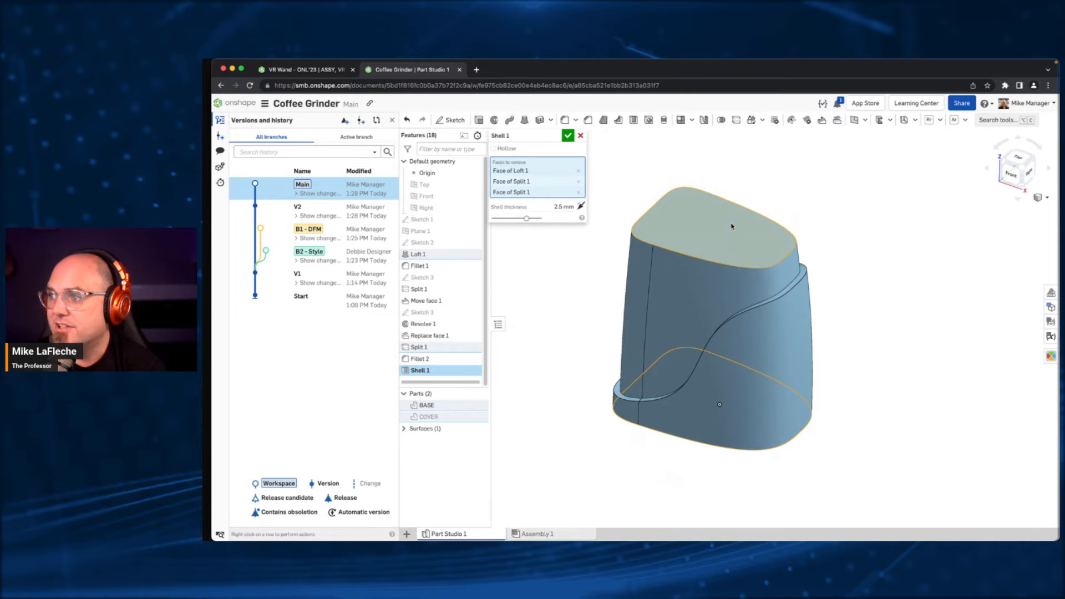
{"action": "left_click", "coordinate": [569, 137]}
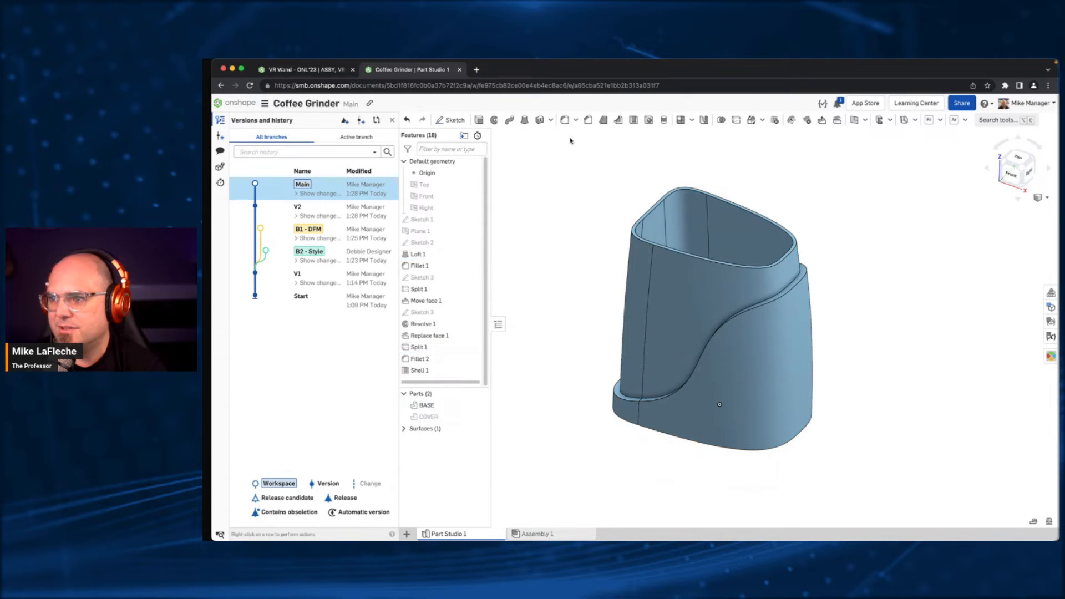
{"action": "left_click", "coordinate": [476, 417]}
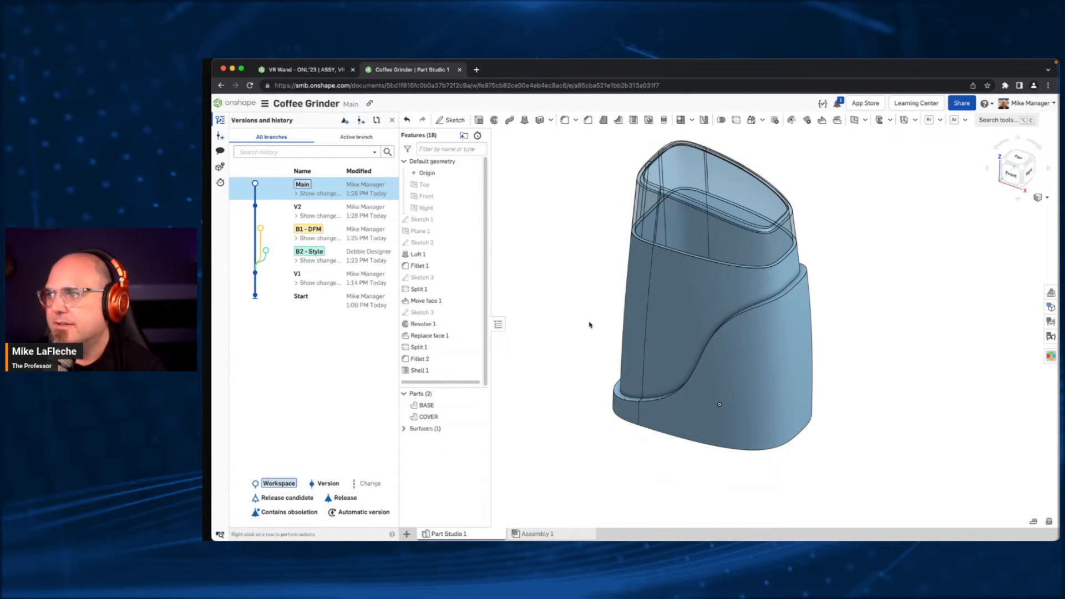
- Create a drawing of the COVER part from the B-Size, ANSI IN.dwt template with four views
{"action": "mouse_move", "coordinate": [595, 392]}
{"action": "right_mouse_down"}
{"action": "mouse_move", "coordinate": [644, 408]}
{"action": "mouse_move", "coordinate": [624, 364]}
{"action": "mouse_move", "coordinate": [594, 389]}
{"action": "right_mouse_up"}
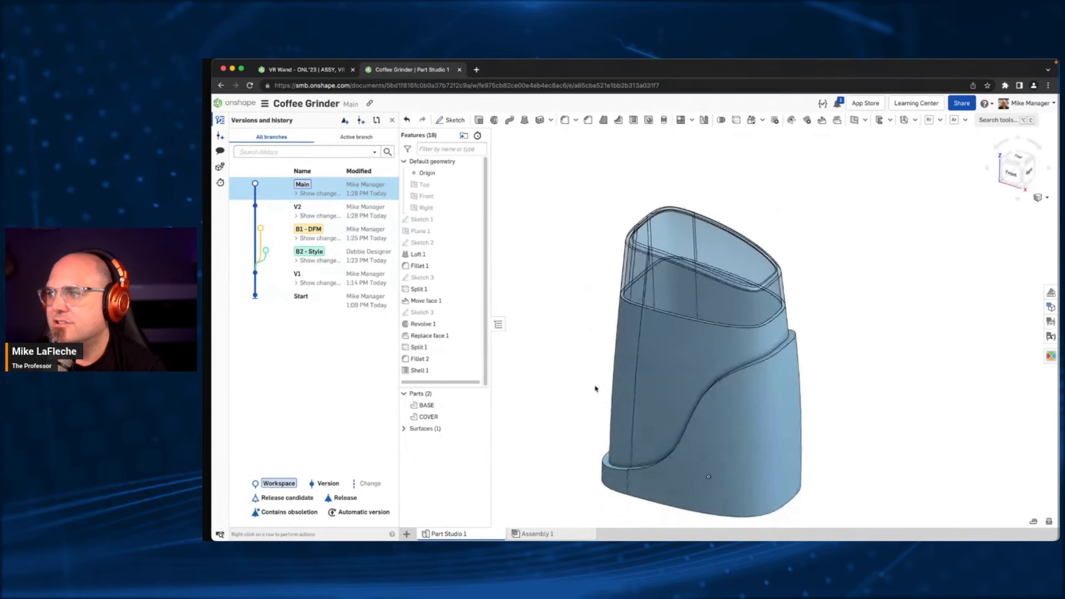
{"action": "middle_click_drag", "start_coordinate": [653, 409], "coordinate": [673, 382]}
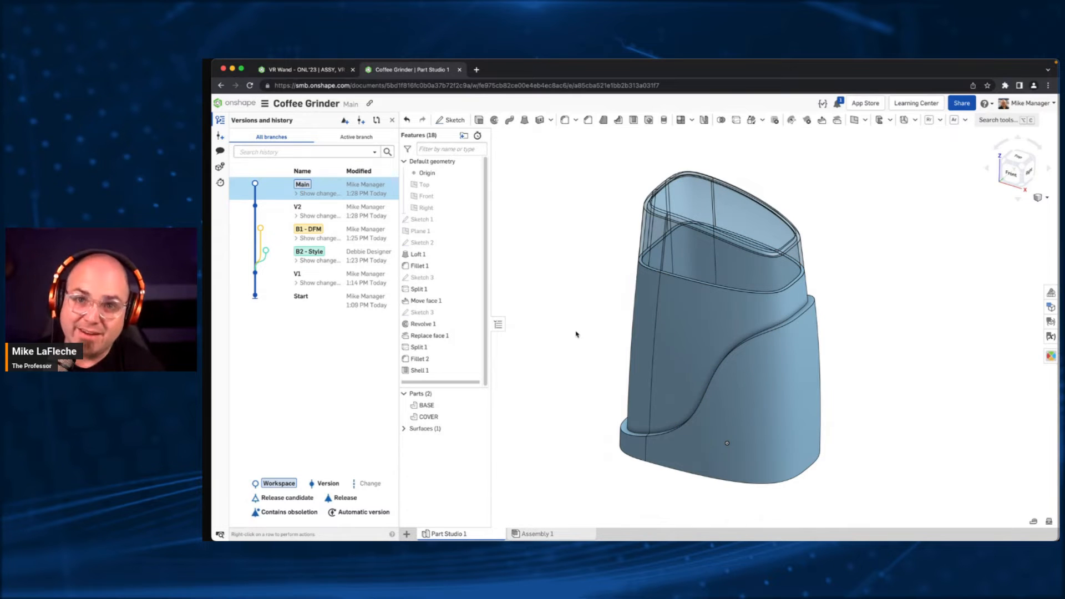
{"action": "right_click", "coordinate": [693, 186]}
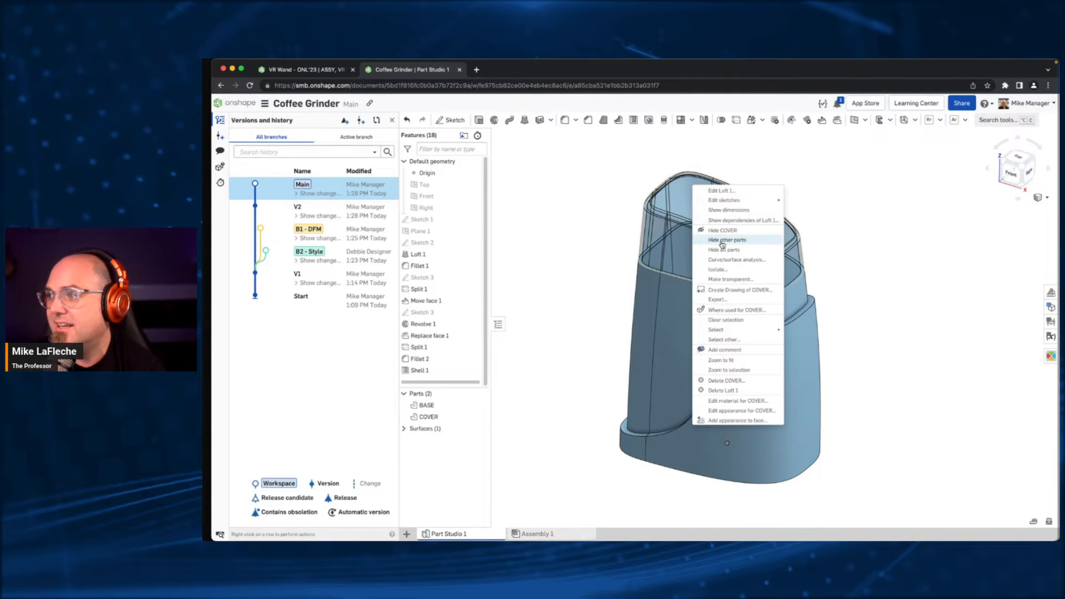
{"action": "left_click", "coordinate": [717, 290]}
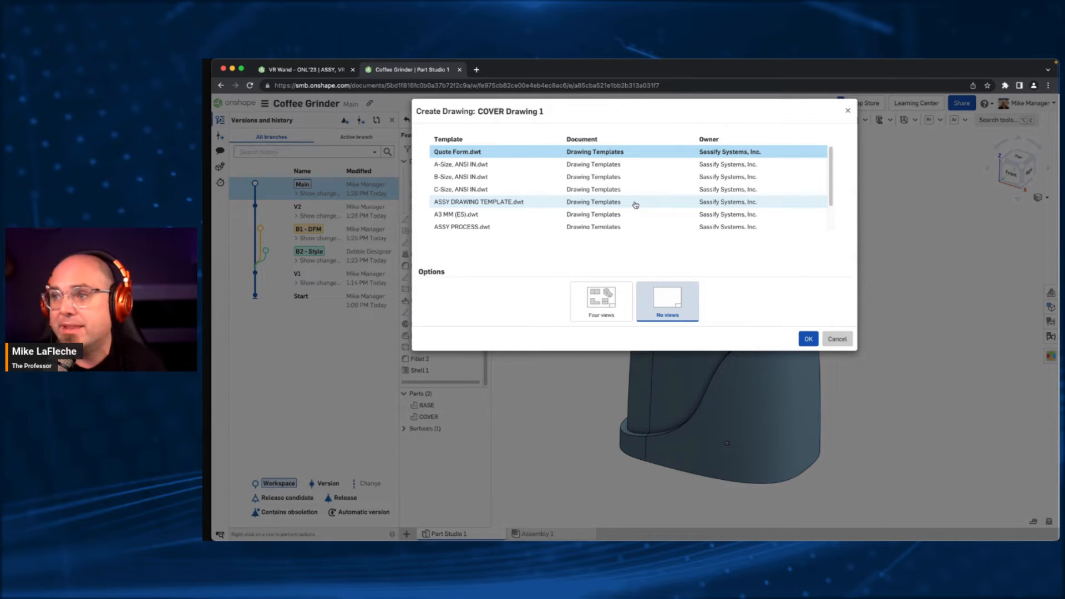
{"action": "left_click", "coordinate": [601, 300]}
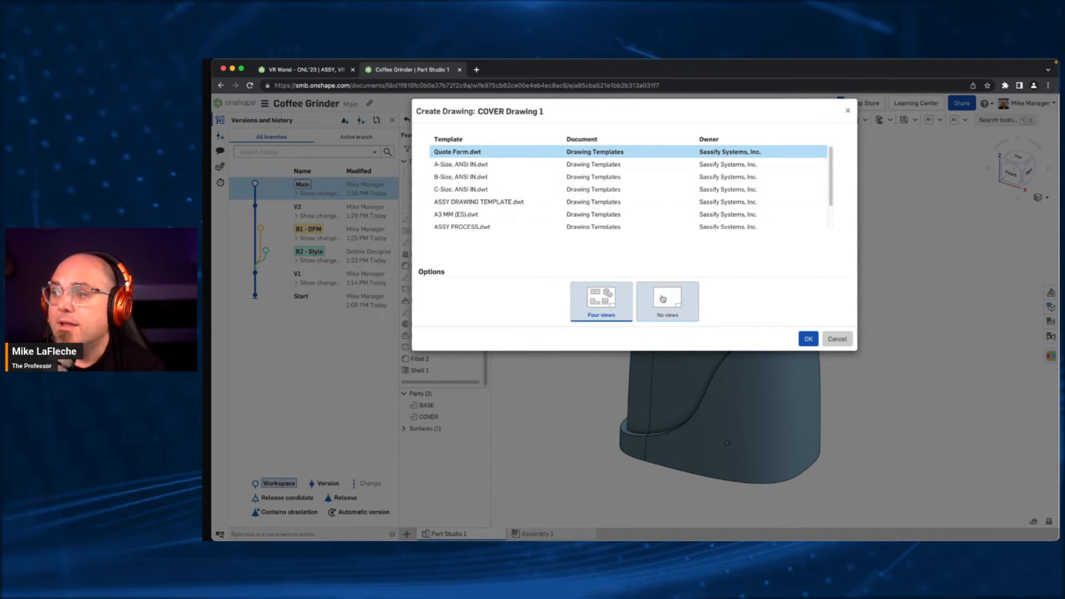
{"action": "left_click", "coordinate": [589, 177]}
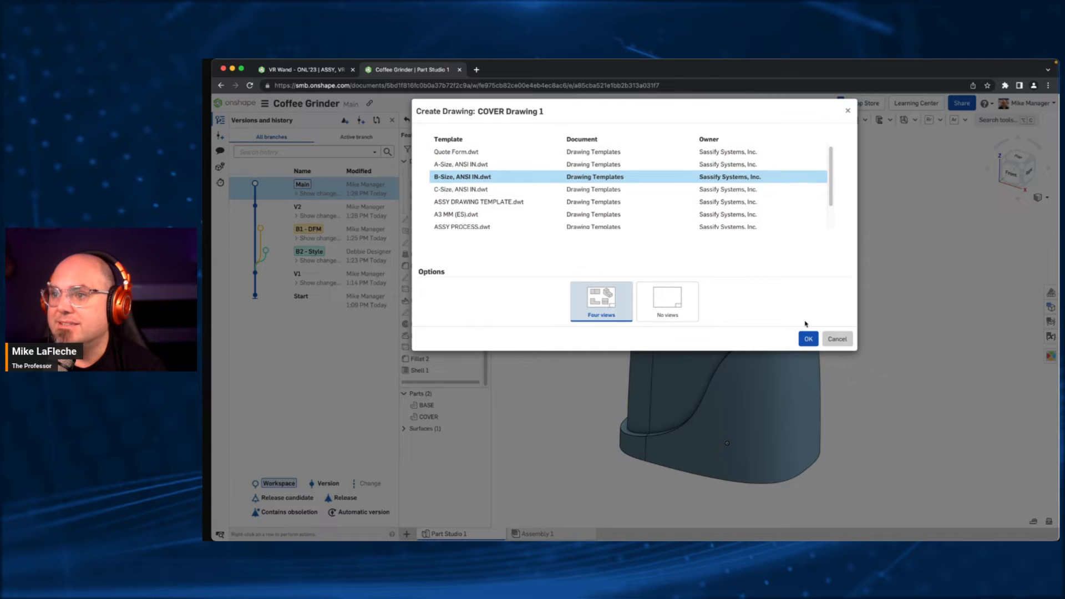
{"action": "scroll", "coordinate": [613, 218], "scroll_direction": "down", "scroll_amount": 2}
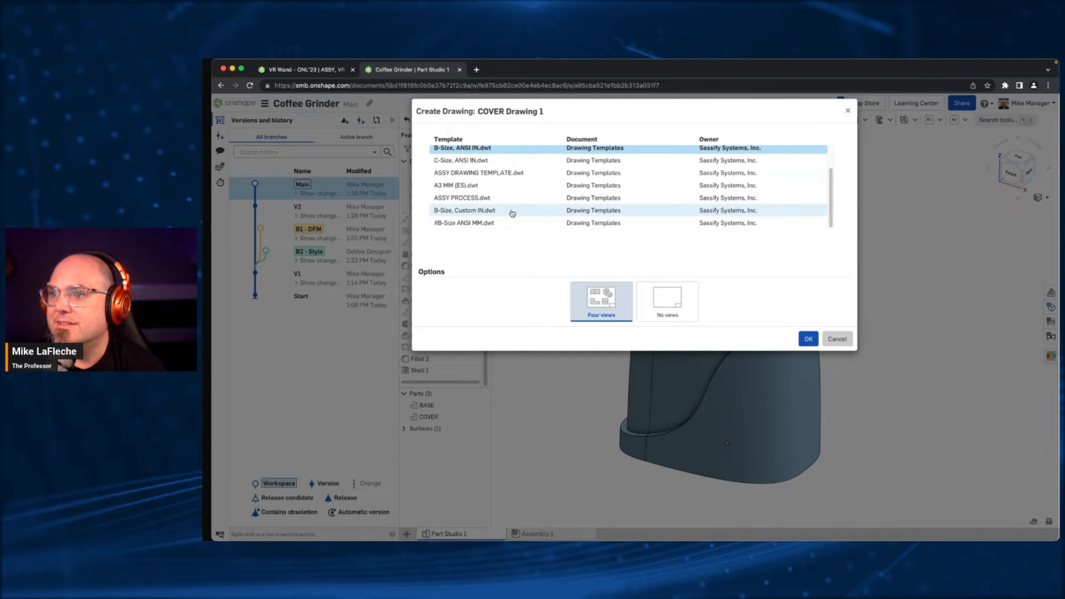
{"action": "left_click", "coordinate": [808, 339]}
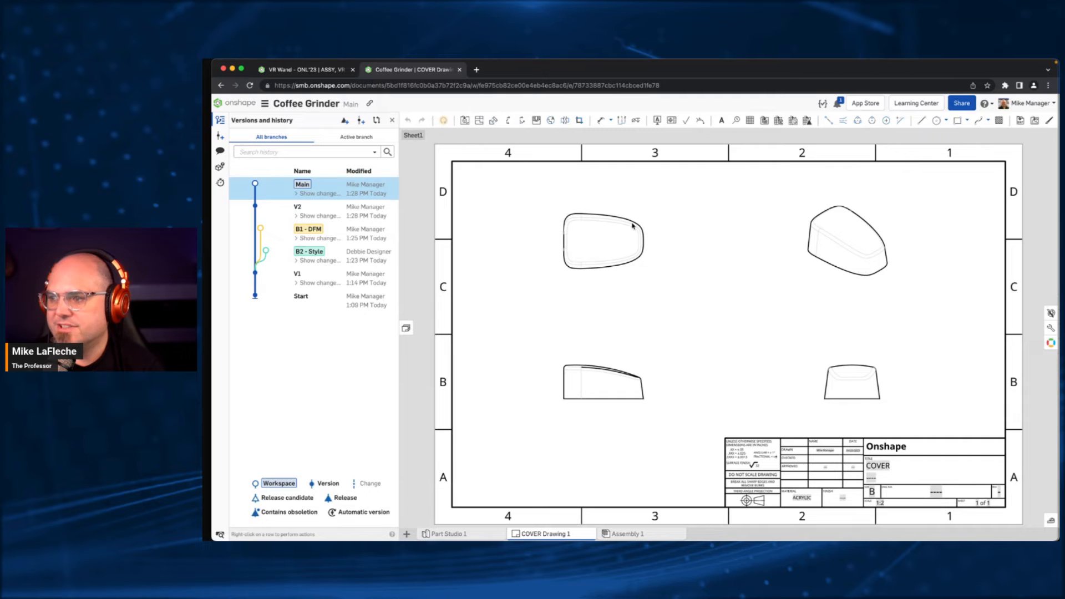
- Dimension the length of the COVER's bottom edge in the front view, placing the dimension below the view
{"action": "left_click", "coordinate": [601, 120]}
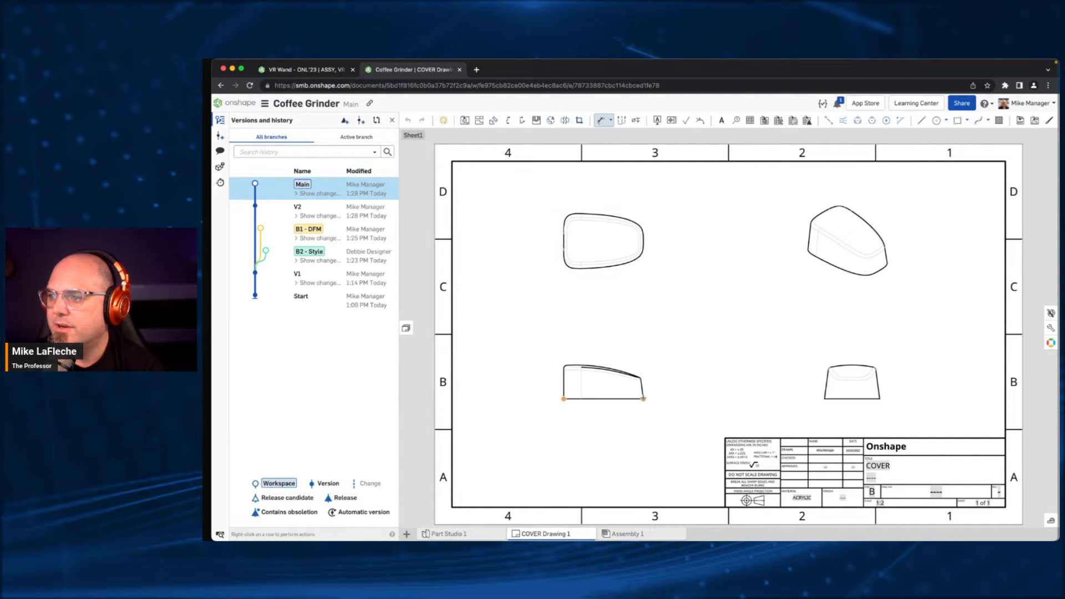
{"action": "left_click", "coordinate": [623, 403]}
{"action": "left_click", "coordinate": [600, 413]}
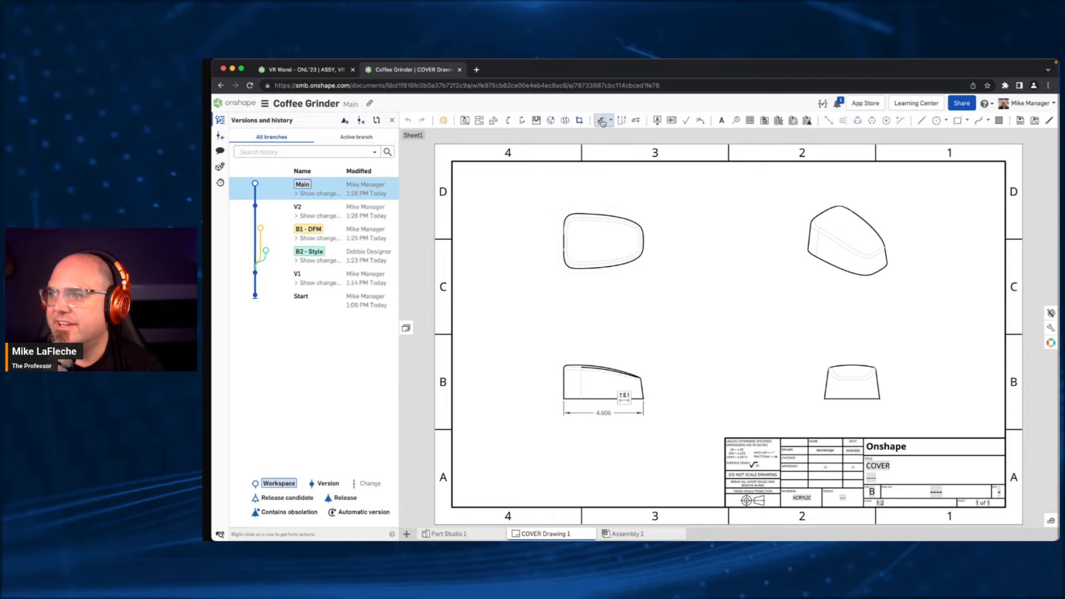
- Add a deviation tolerance of +.050 and -.060 to the bottom length dimension in the COVER's front view
{"action": "left_click", "coordinate": [602, 122]}
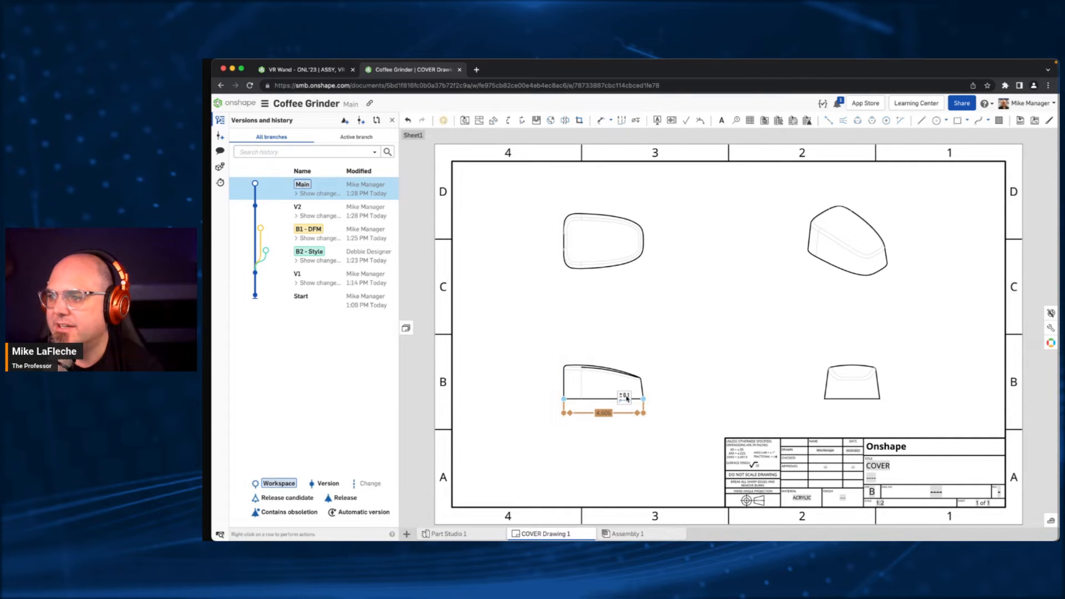
{"action": "left_click", "coordinate": [627, 398]}
{"action": "left_click", "coordinate": [692, 420]}
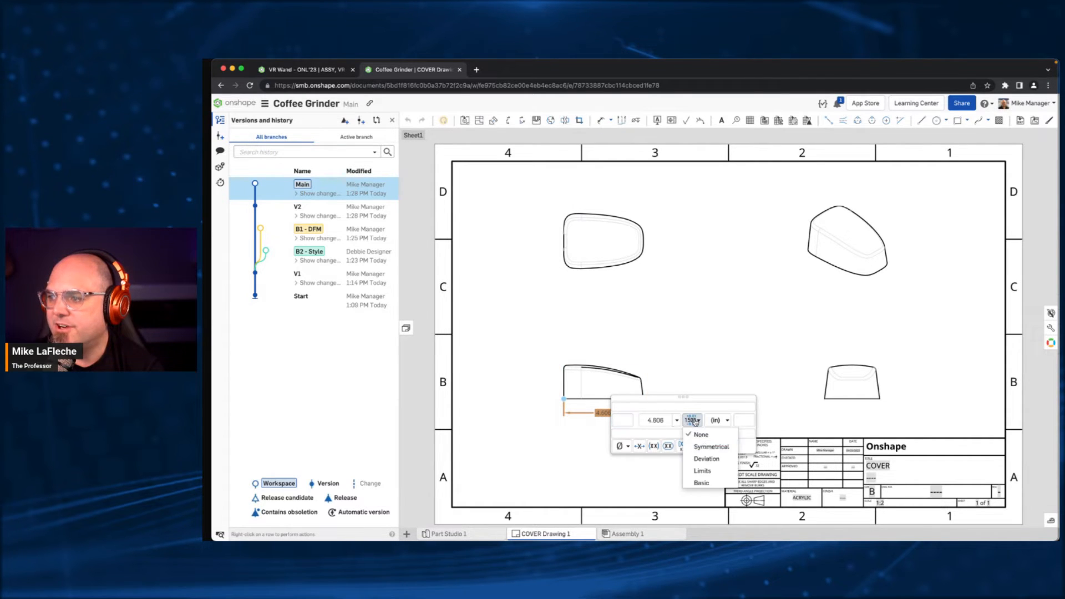
{"action": "left_click", "coordinate": [706, 462]}
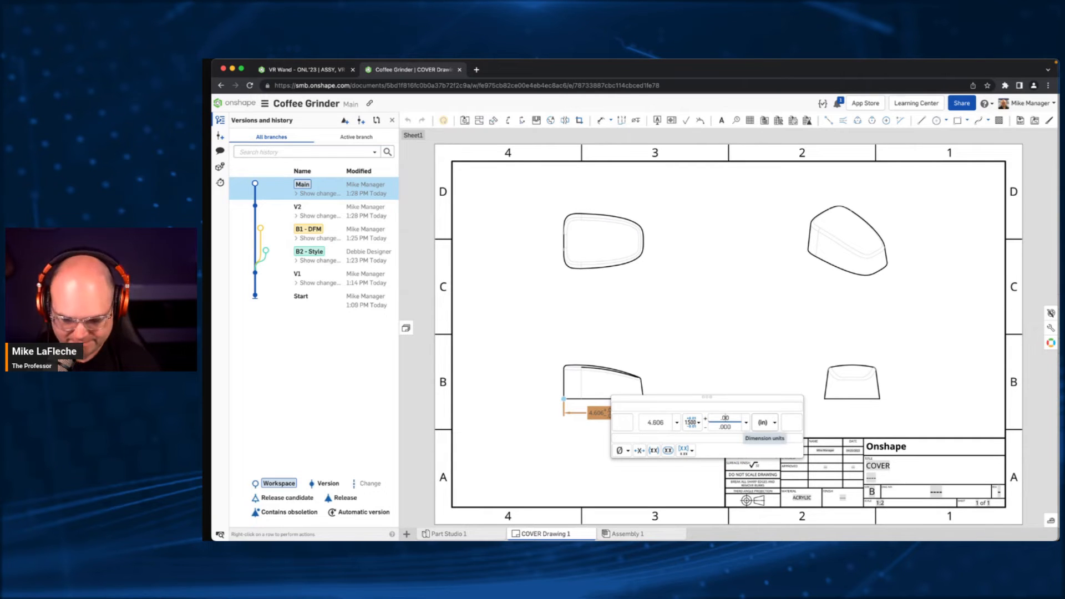
{"action": "type", "text": "5"}
{"action": "left_click", "coordinate": [728, 429]}
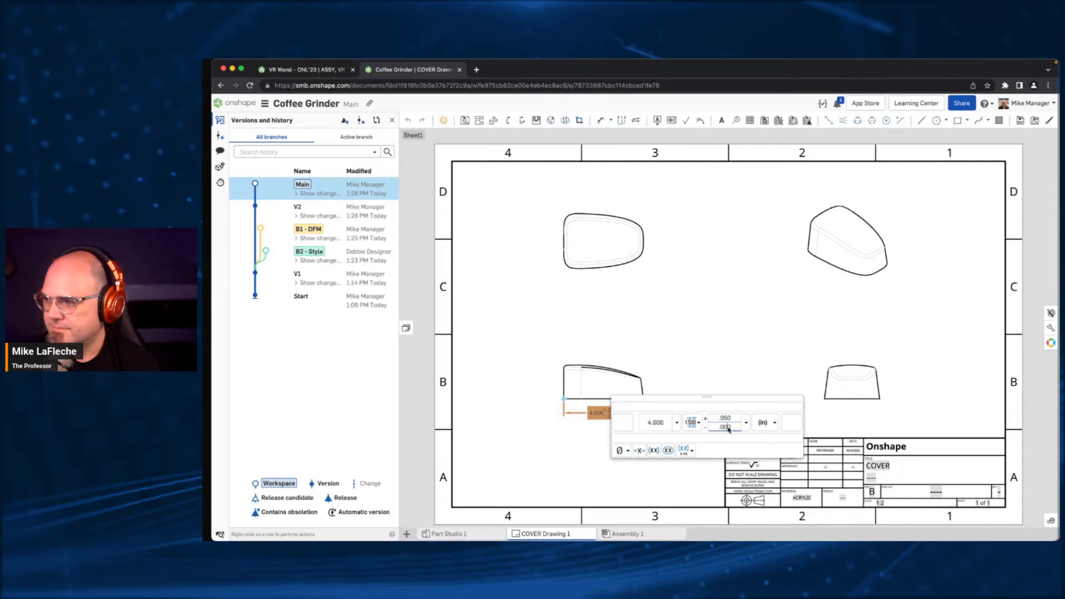
{"action": "type", "text": "6"}
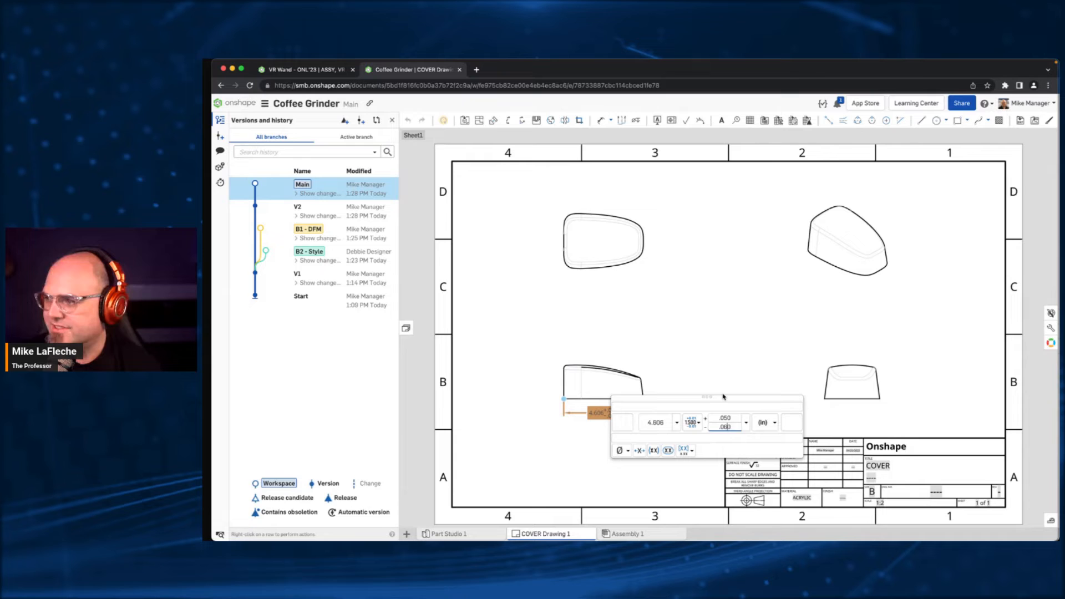
{"action": "left_click", "coordinate": [716, 337]}
- Display the isometric view of the COVER as shaded
{"action": "right_click", "coordinate": [858, 202]}
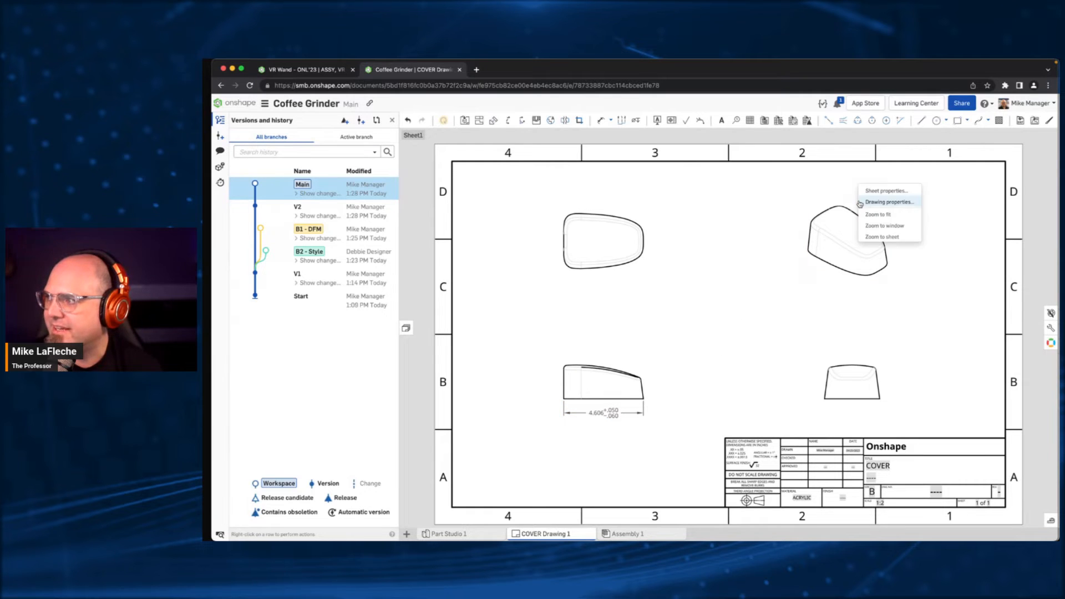
{"action": "left_click", "coordinate": [825, 218]}
{"action": "right_click", "coordinate": [825, 218]}
{"action": "mouse_move", "coordinate": [891, 218]}
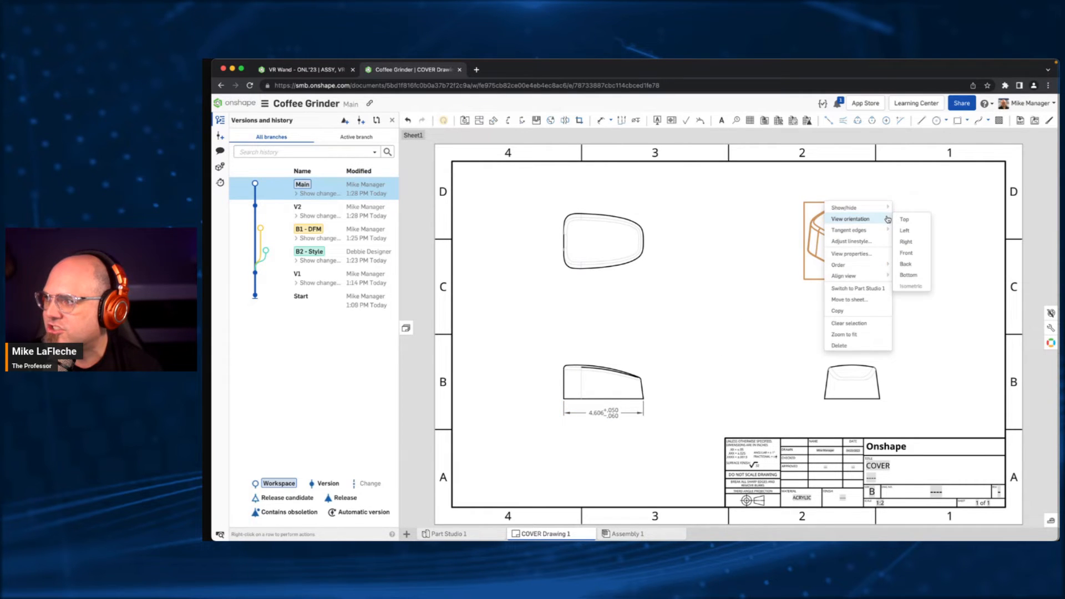
{"action": "left_click", "coordinate": [928, 216]}
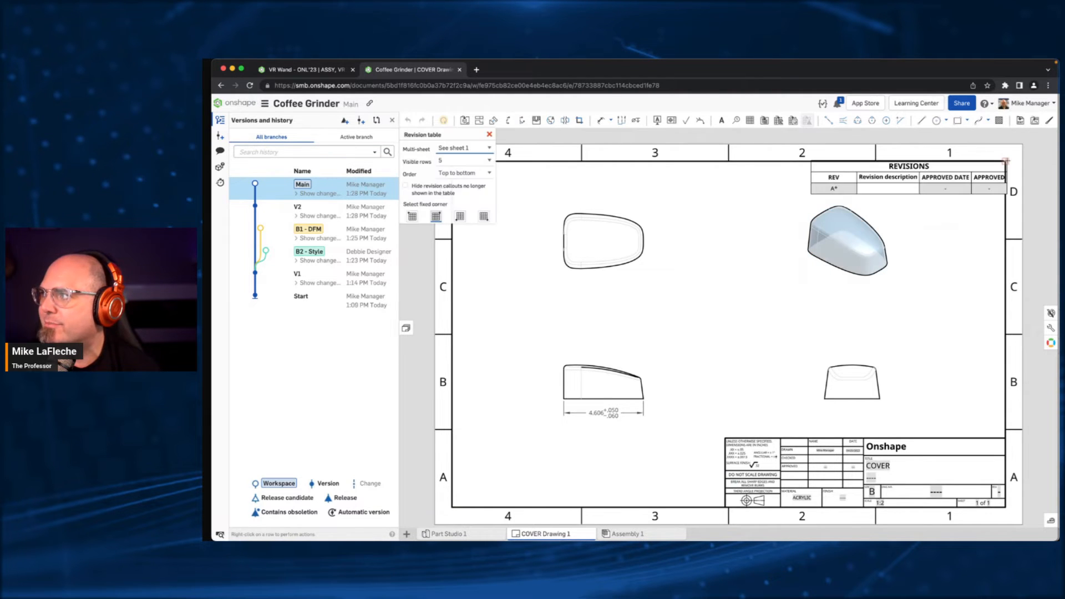
- Insert a revision table anchored by its upper-right corner to the upper-right corner of the sheet border
{"action": "left_click", "coordinate": [1004, 162]}
{"action": "middle_click_drag", "start_coordinate": [867, 466], "coordinate": [727, 405]}
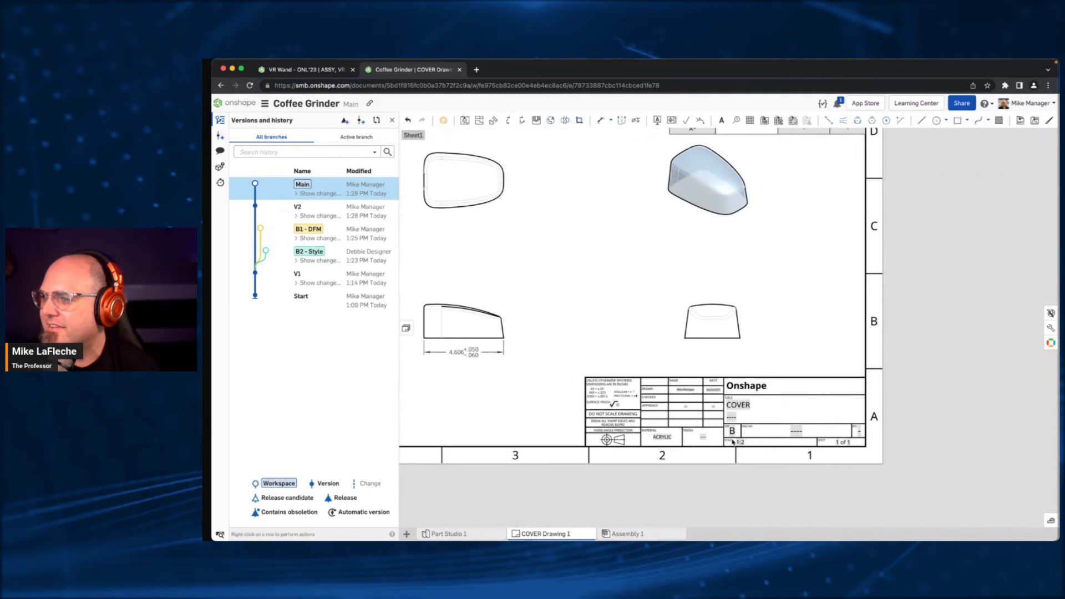
{"action": "scroll", "coordinate": [726, 436], "scroll_direction": "up", "scroll_amount": 5}
{"action": "scroll", "coordinate": [910, 428], "scroll_direction": "down", "scroll_amount": 3}
{"action": "key", "text": "f"}
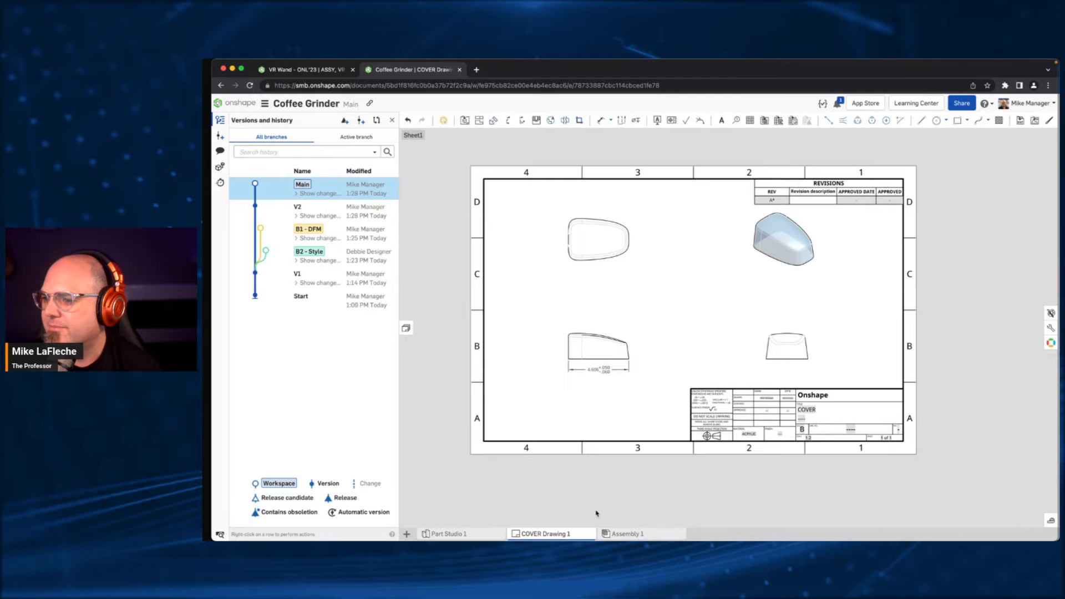
- Generate a SKU number for the COVER part in the properties opened from Part Studio 1
{"action": "left_click", "coordinate": [469, 533]}
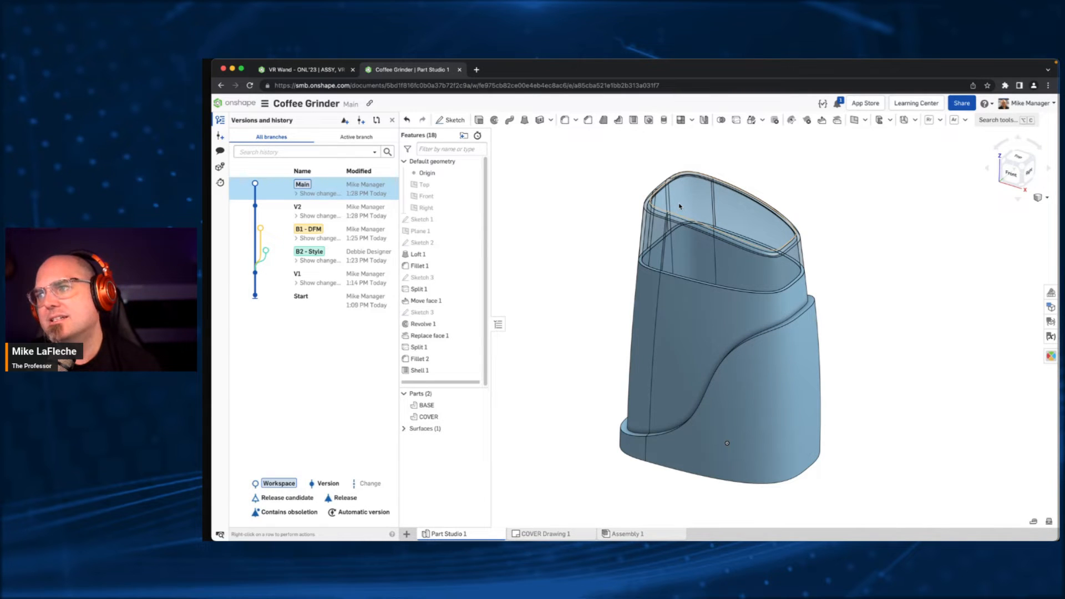
{"action": "left_click", "coordinate": [437, 418]}
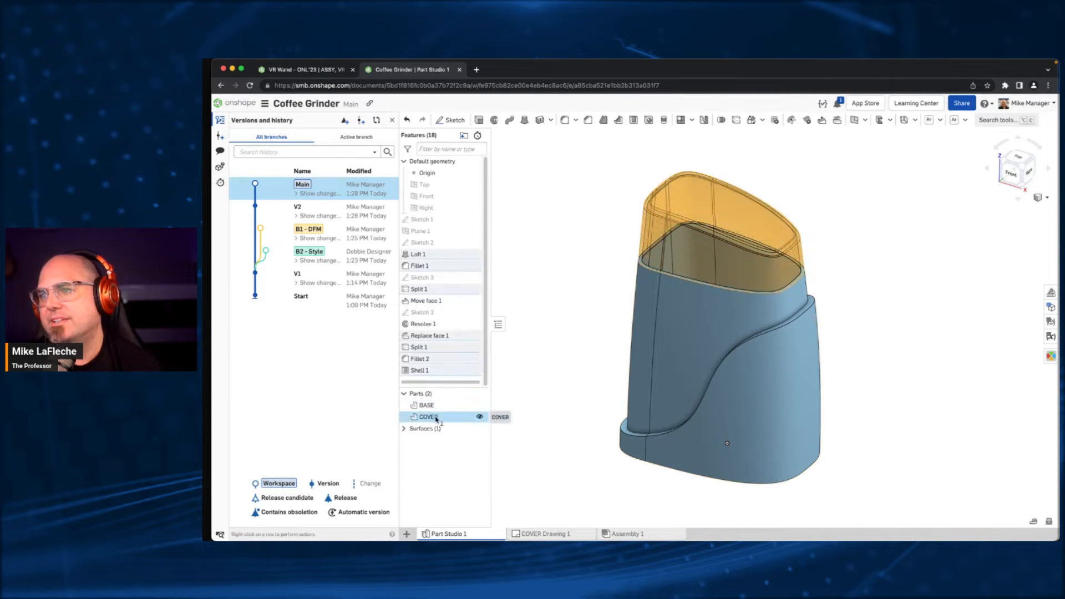
{"action": "right_click", "coordinate": [436, 419]}
{"action": "left_click", "coordinate": [481, 243]}
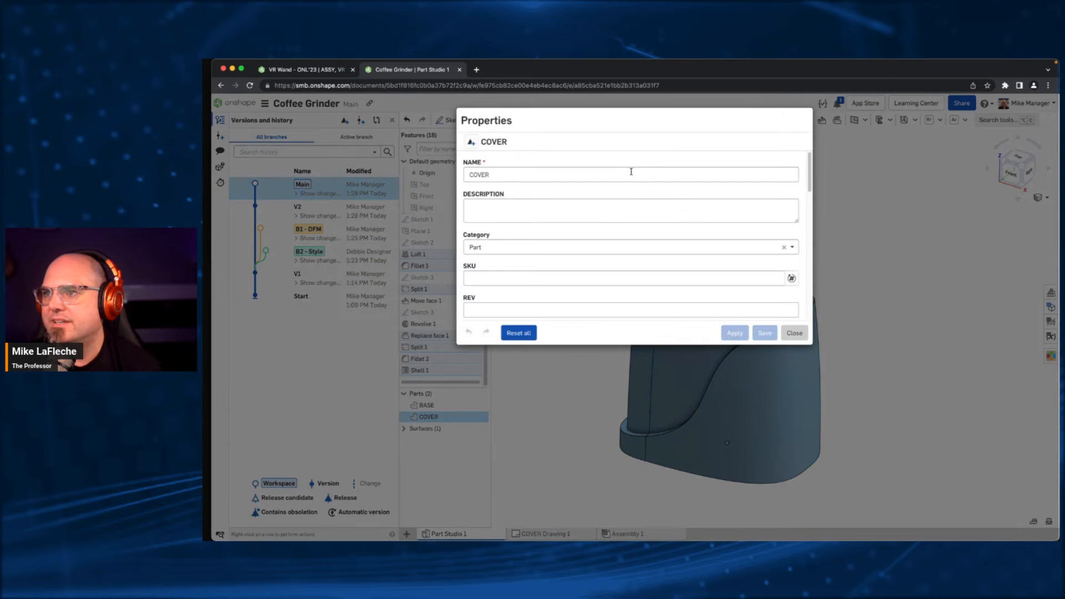
{"action": "left_click", "coordinate": [791, 278]}
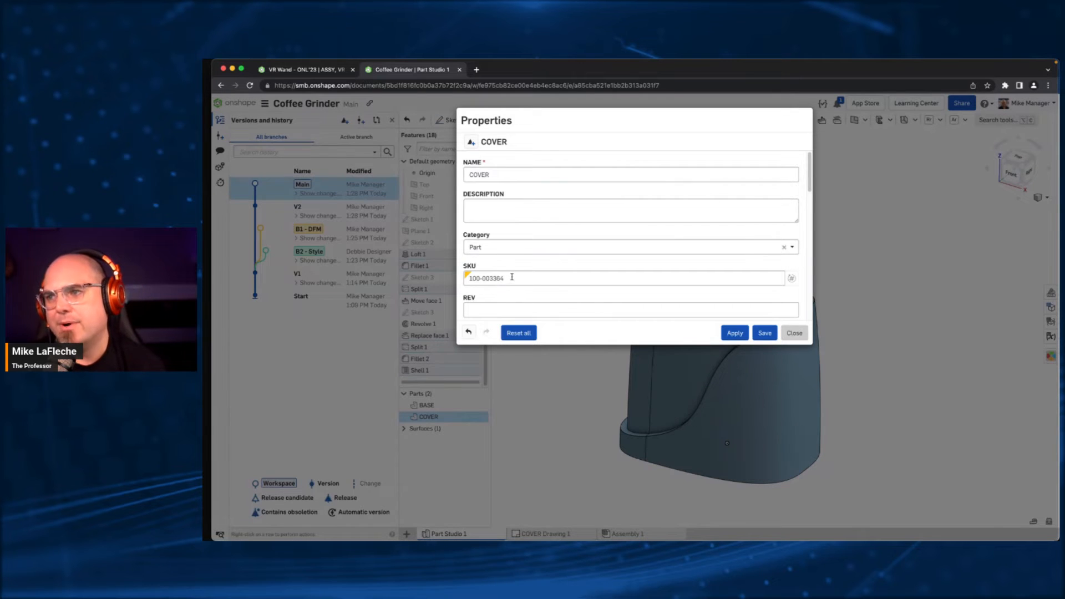
- Review the COVER's remaining properties, including revision control, supplier, process and cost, and save the property changes
{"action": "scroll", "coordinate": [525, 269], "scroll_direction": "down", "scroll_amount": 1}
{"action": "scroll", "coordinate": [525, 269], "scroll_direction": "down", "scroll_amount": 4}
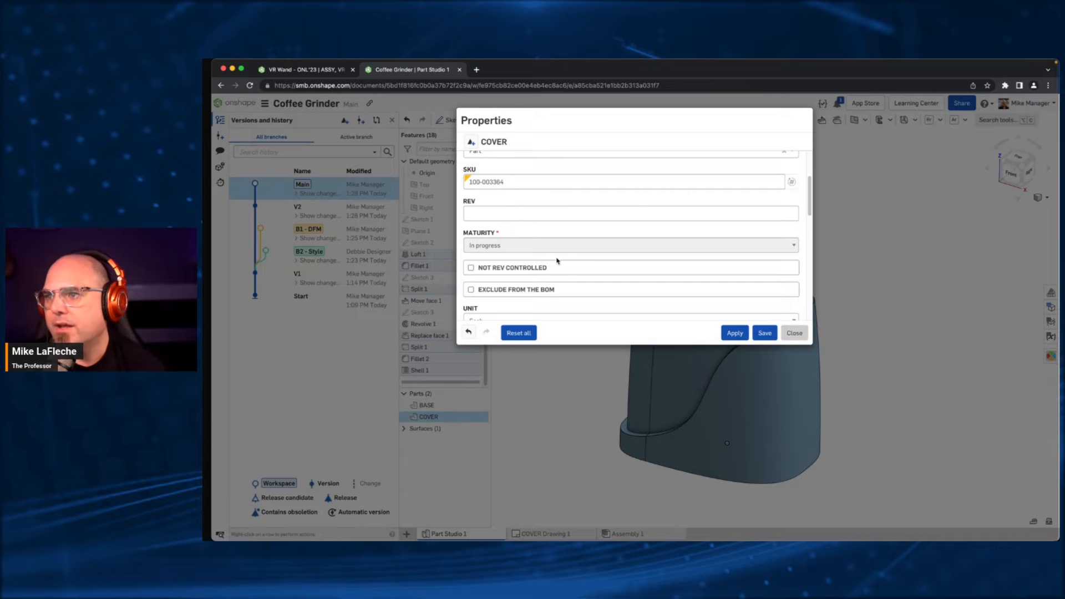
{"action": "scroll", "coordinate": [557, 258], "scroll_direction": "down", "scroll_amount": 4}
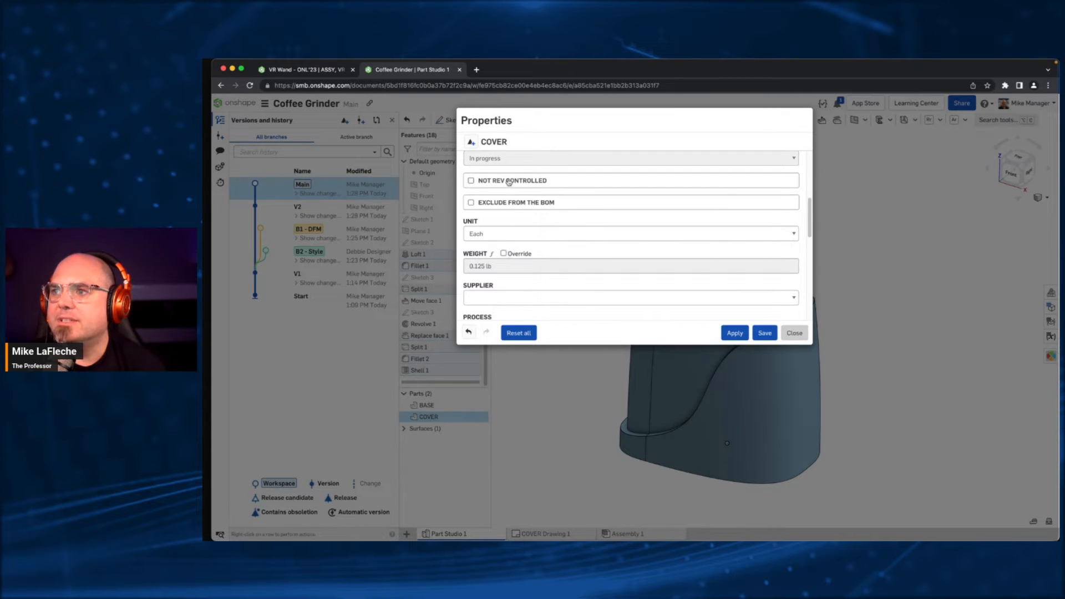
{"action": "scroll", "coordinate": [513, 228], "scroll_direction": "down", "scroll_amount": 2}
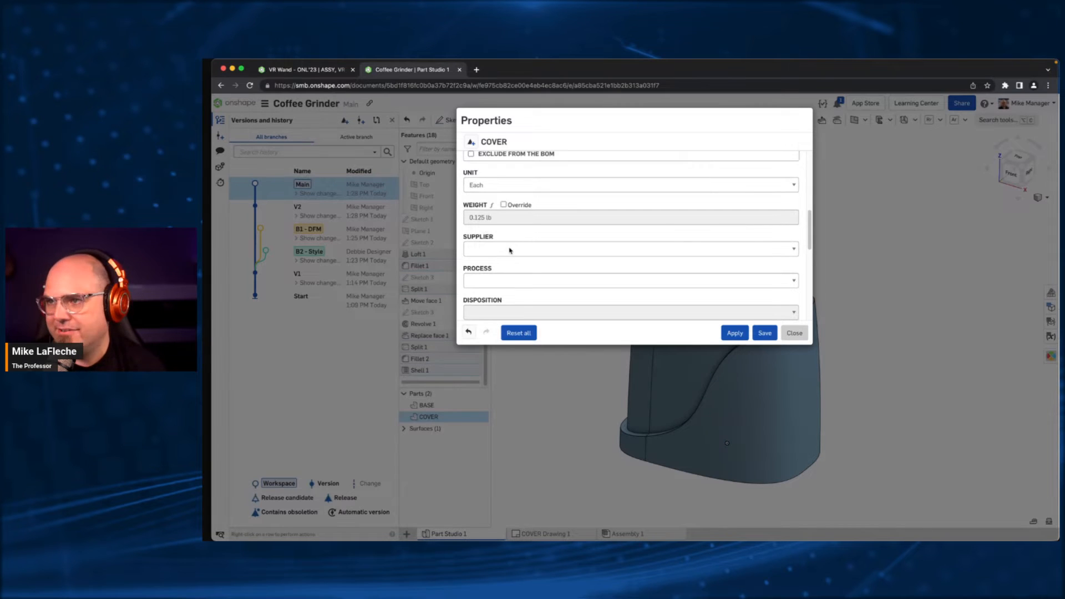
{"action": "scroll", "coordinate": [507, 248], "scroll_direction": "down", "scroll_amount": 6}
{"action": "scroll", "coordinate": [511, 248], "scroll_direction": "down", "scroll_amount": 5}
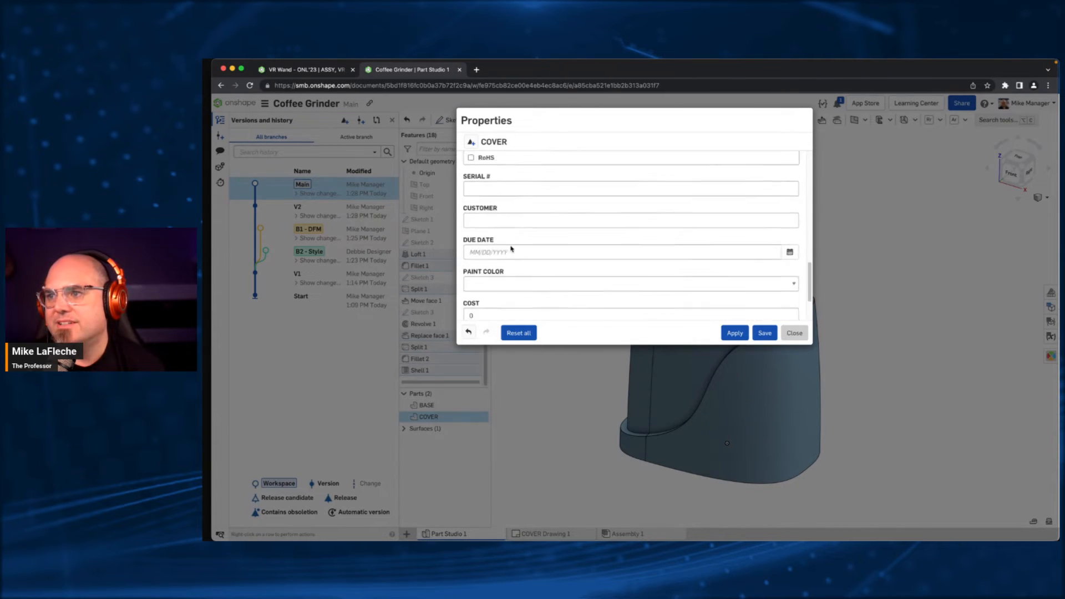
{"action": "scroll", "coordinate": [521, 272], "scroll_direction": "up", "scroll_amount": 12}
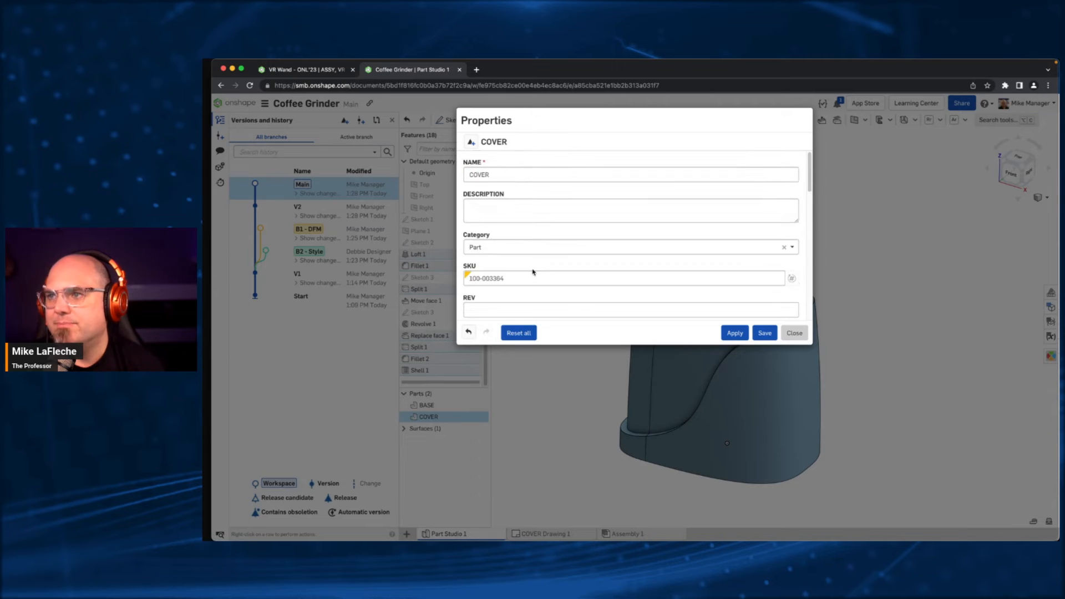
{"action": "left_click", "coordinate": [771, 332]}
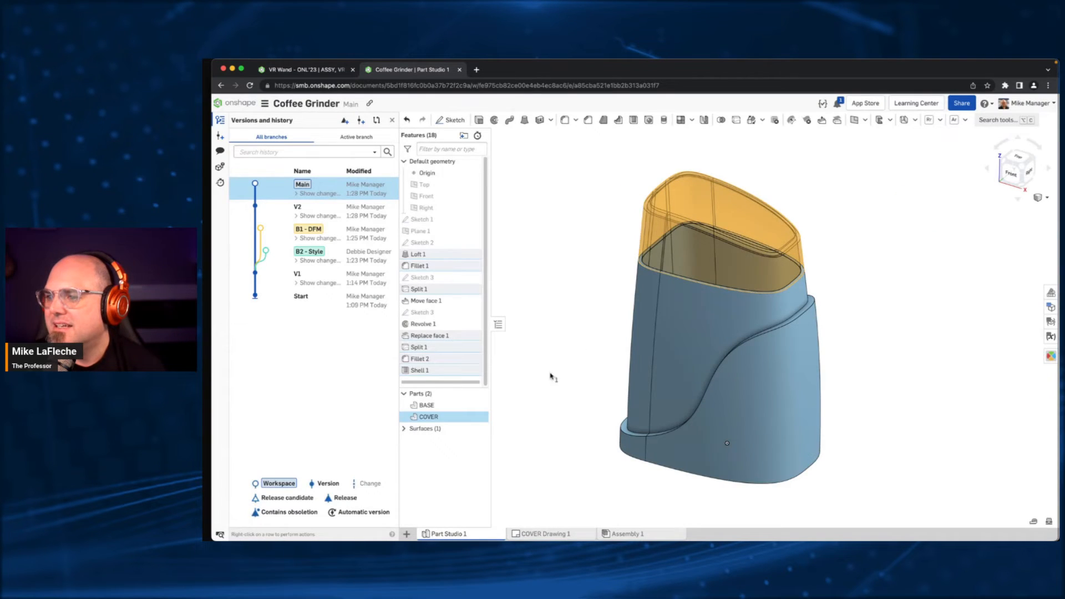
- Export the COVER part in STEP format as E-COVER-STEP, downloading it and storing the file in a new tab
{"action": "left_click", "coordinate": [535, 417]}
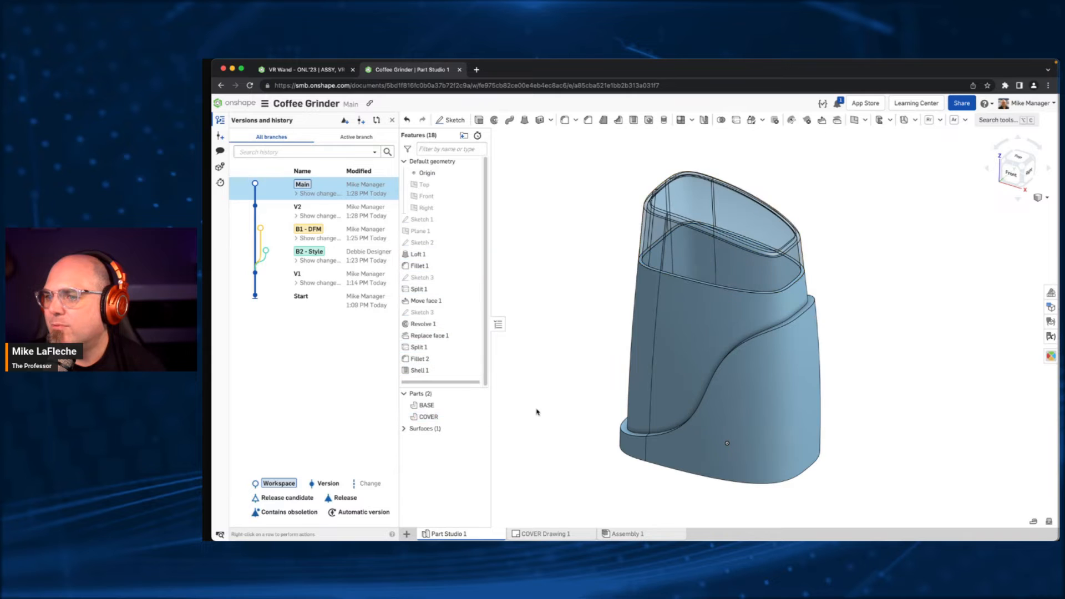
{"action": "right_click", "coordinate": [438, 421]}
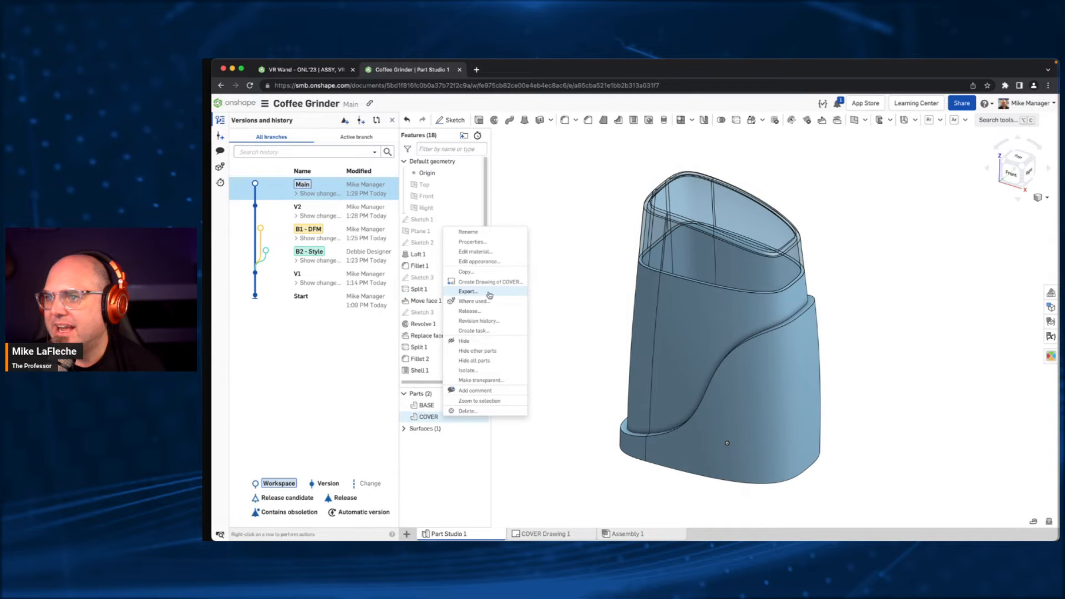
{"action": "left_click", "coordinate": [572, 232]}
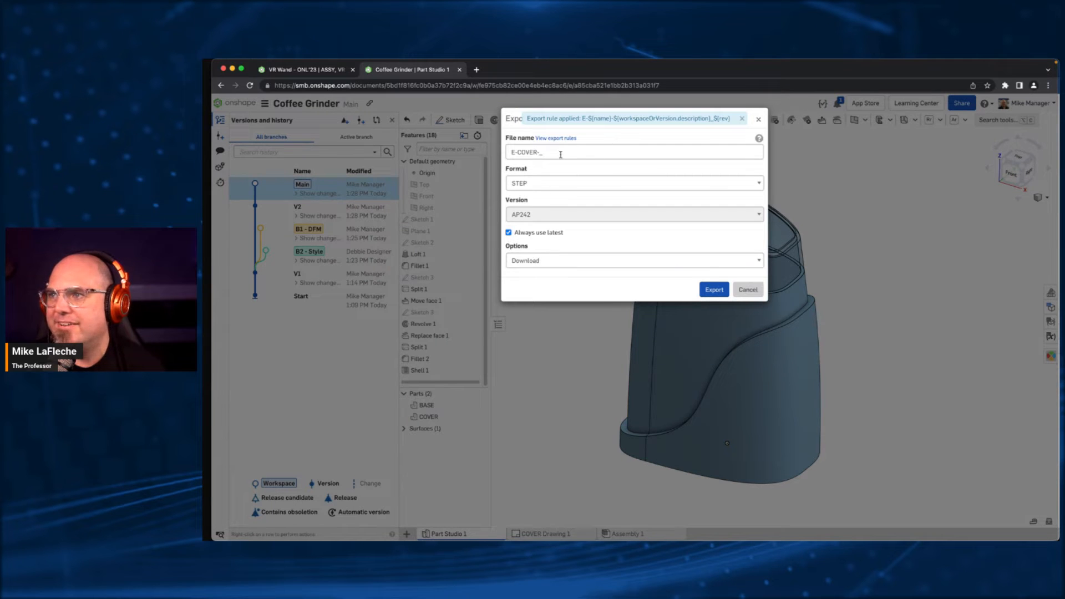
{"action": "left_click", "coordinate": [561, 153]}
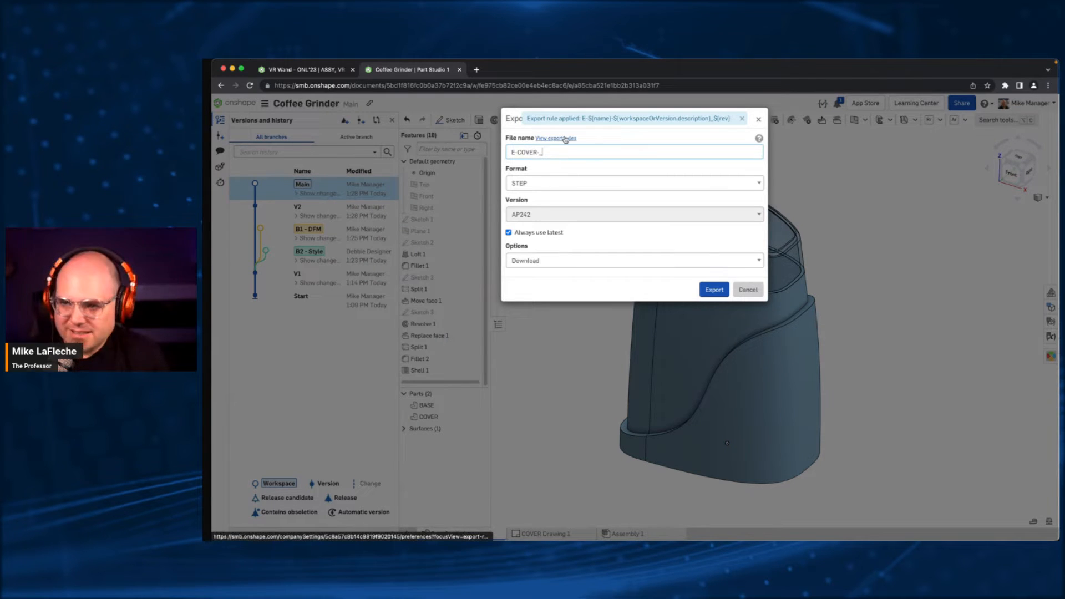
{"action": "type", "text": "STEP"}
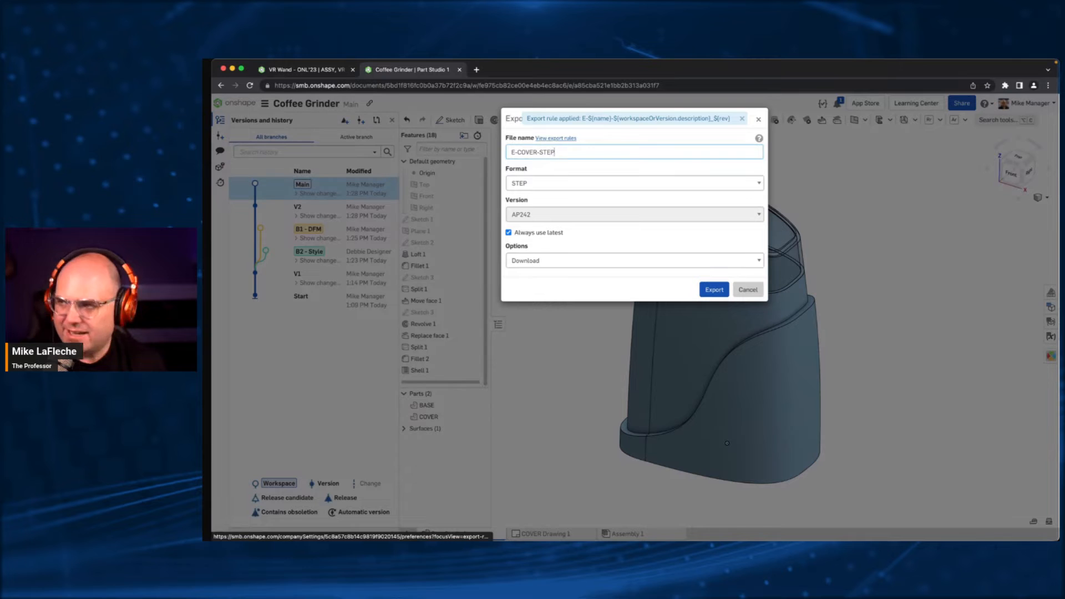
{"action": "left_click", "coordinate": [619, 264]}
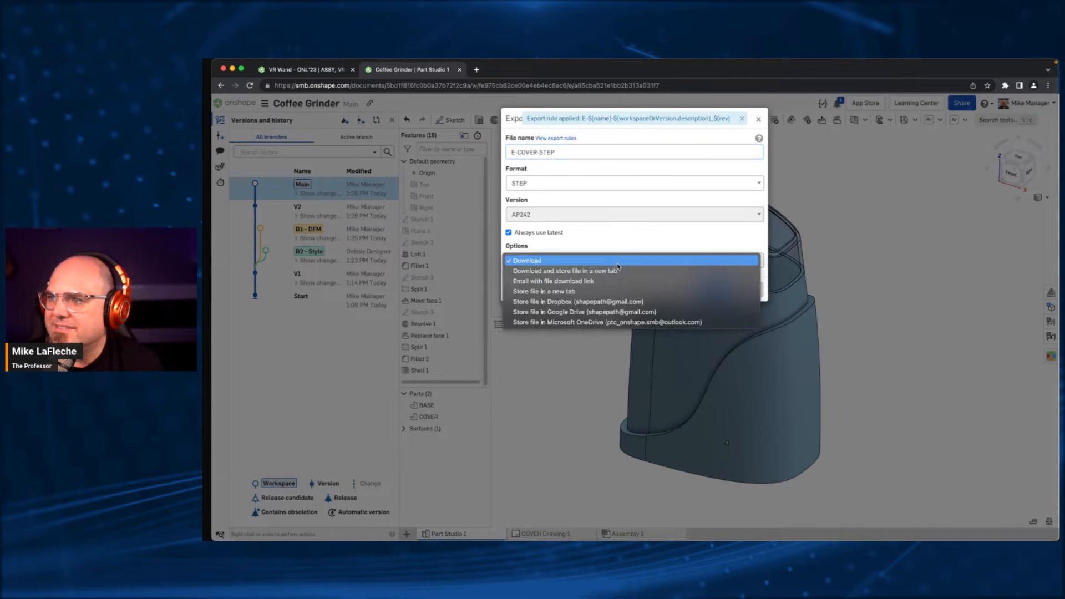
{"action": "left_click", "coordinate": [614, 271]}
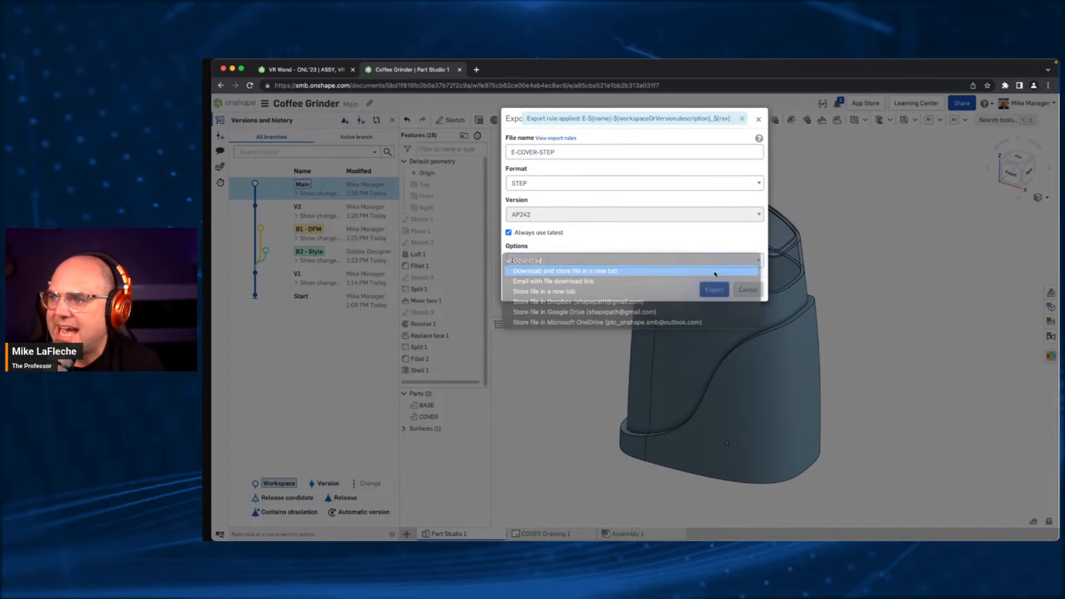
{"action": "left_click", "coordinate": [714, 289]}
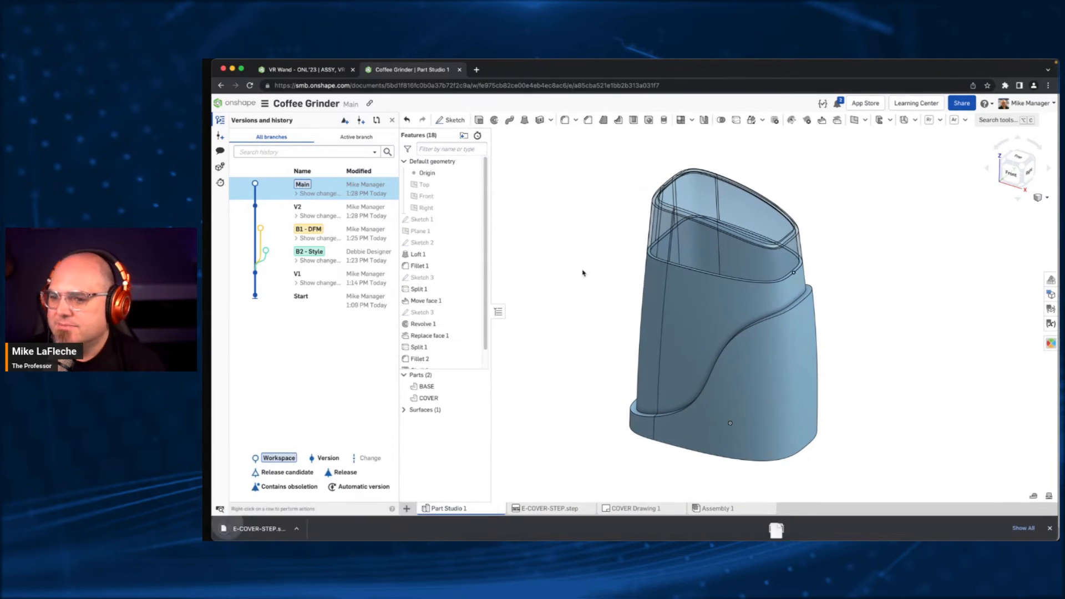
{"action": "left_click", "coordinate": [1050, 528]}
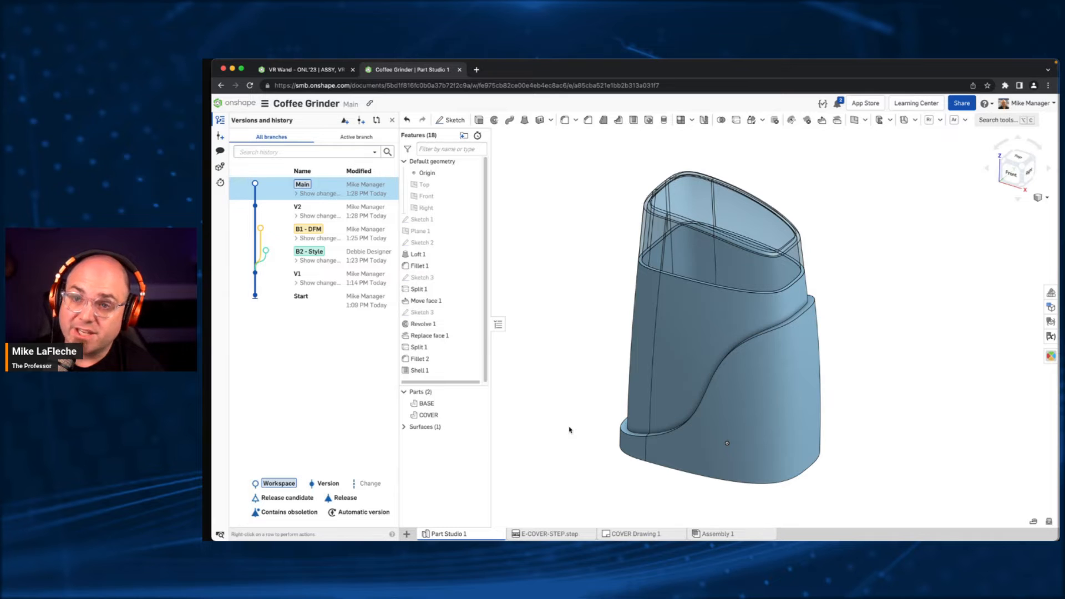
- Set up view-only sharing with Export and Comment permissions for the Sheet Metal Vendor guest, and close the settings without sharing
{"action": "left_click", "coordinate": [962, 103]}
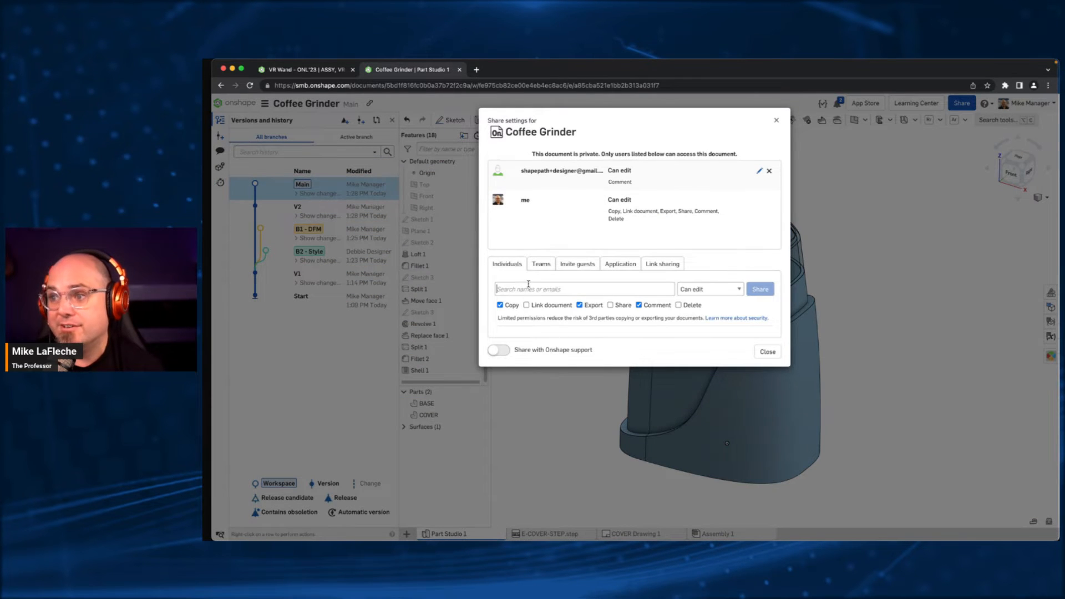
{"action": "left_click", "coordinate": [527, 286]}
{"action": "type", "text": "she"}
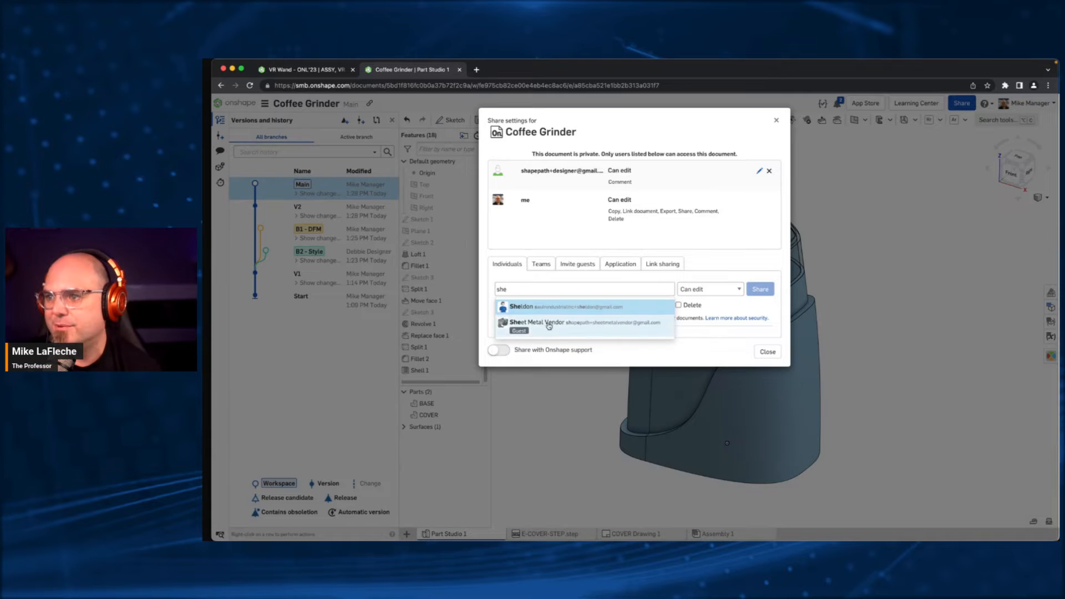
{"action": "left_click", "coordinate": [549, 324]}
{"action": "left_click", "coordinate": [710, 289]}
{"action": "left_click", "coordinate": [700, 301]}
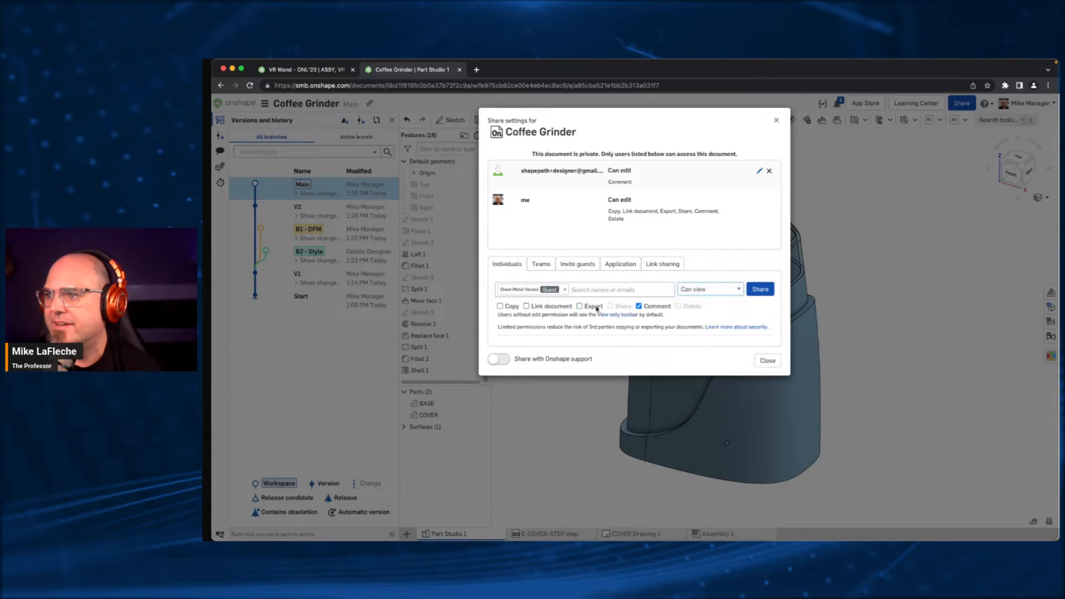
{"action": "left_click", "coordinate": [580, 306]}
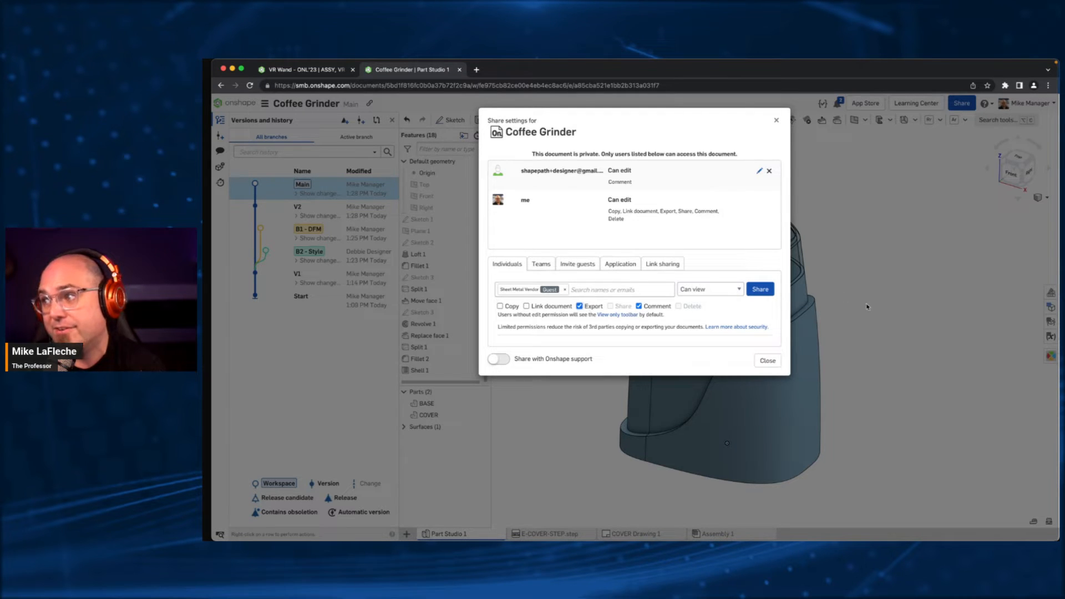
{"action": "left_click", "coordinate": [768, 361]}
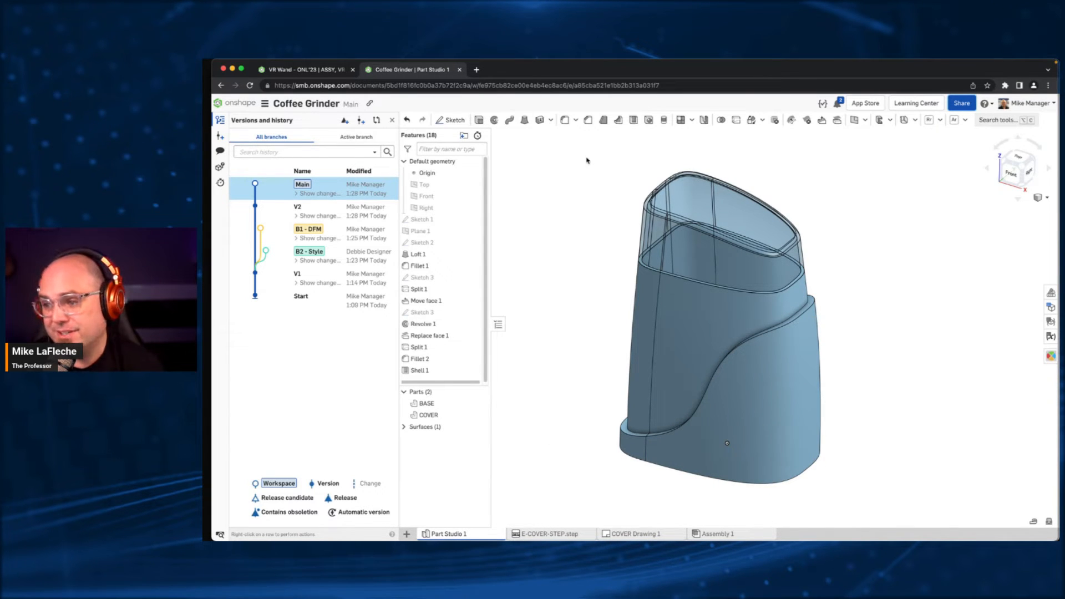
- Delete the E-COVER-STEP.step tab from the document
{"action": "right_click", "coordinate": [552, 533]}
{"action": "left_click", "coordinate": [564, 423]}
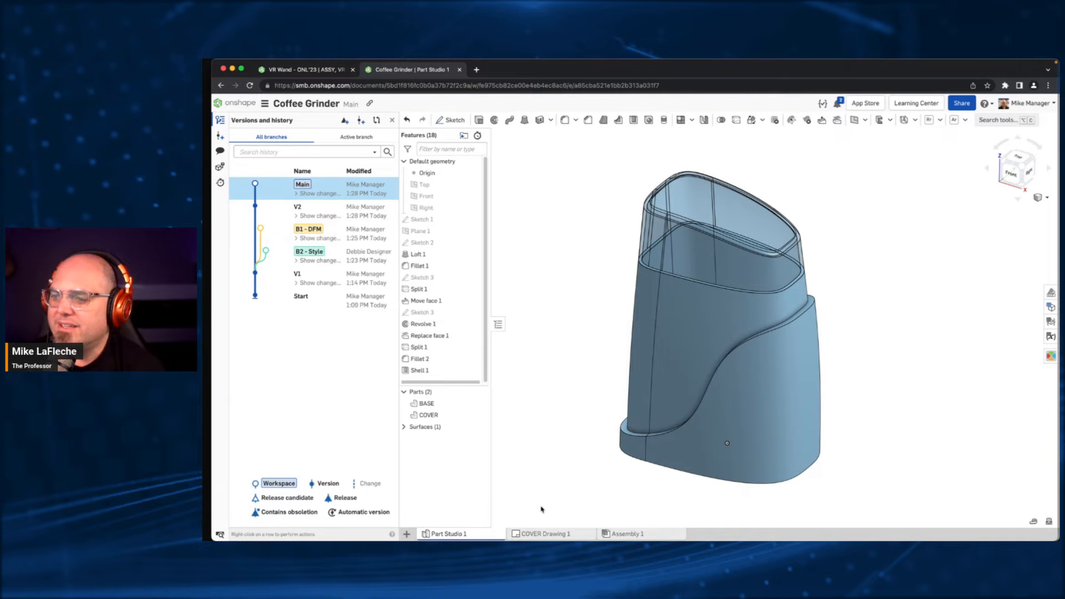
- Open the COVER drawing and update it to the current model and its properties
{"action": "right_click", "coordinate": [535, 534]}
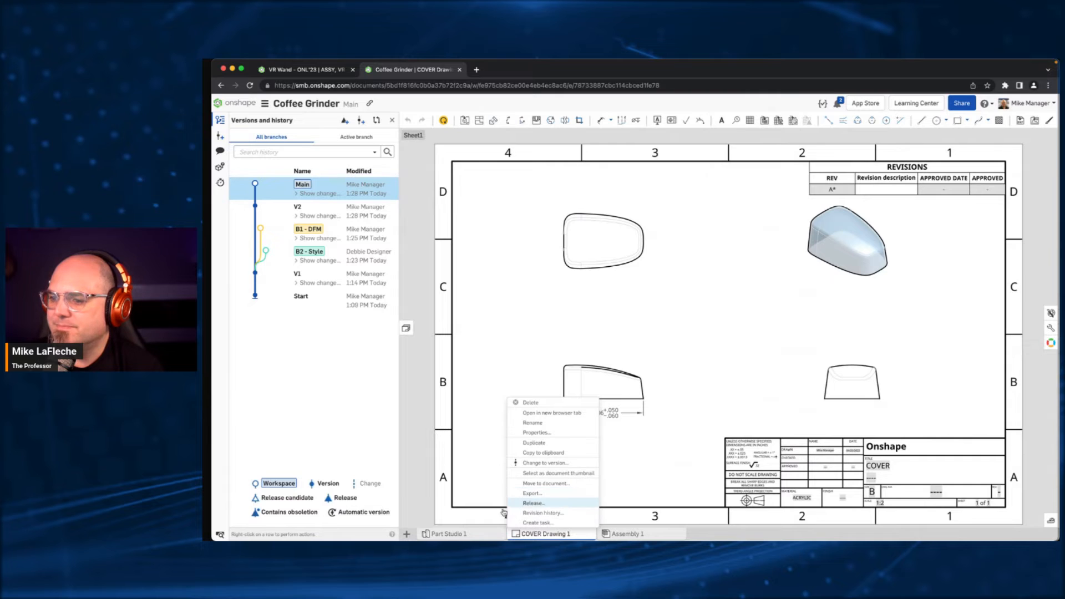
{"action": "left_click", "coordinate": [794, 371]}
{"action": "left_click", "coordinate": [441, 120]}
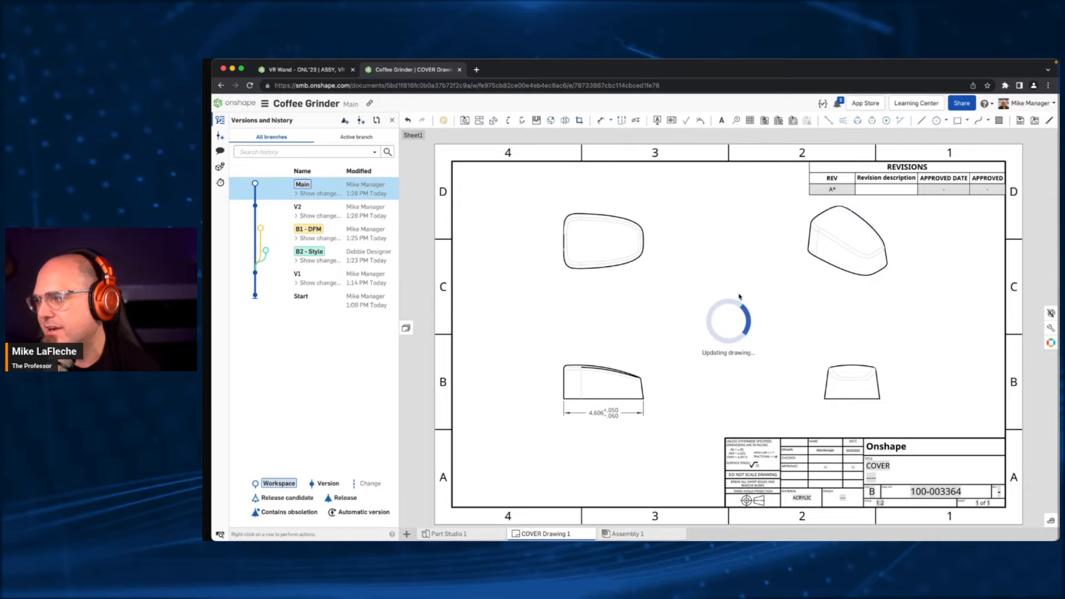
- Fill in the revision description for revision A in the drawing's revision table as "SEE ECO-3364A"
{"action": "left_click", "coordinate": [873, 186]}
{"action": "double_click", "coordinate": [873, 187]}
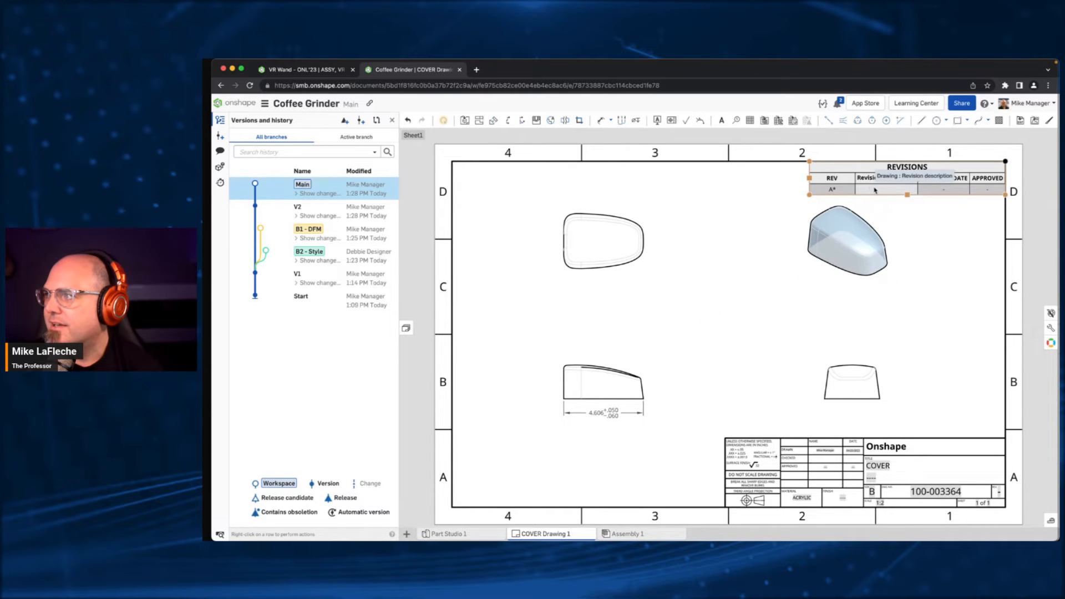
{"action": "type", "text": "SE ECO-3364"}
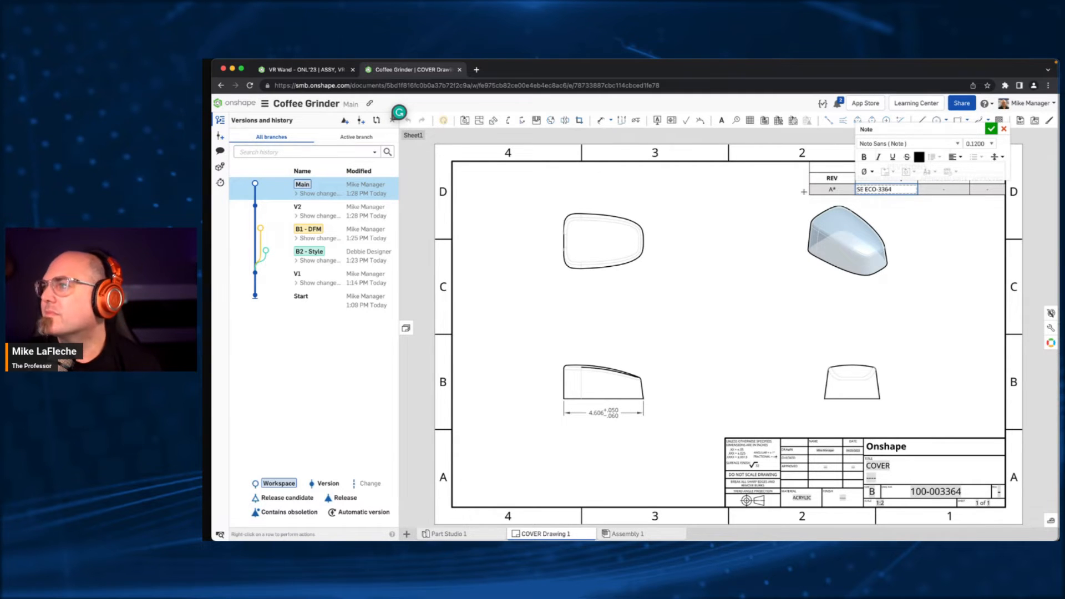
{"action": "type", "text": "A"}
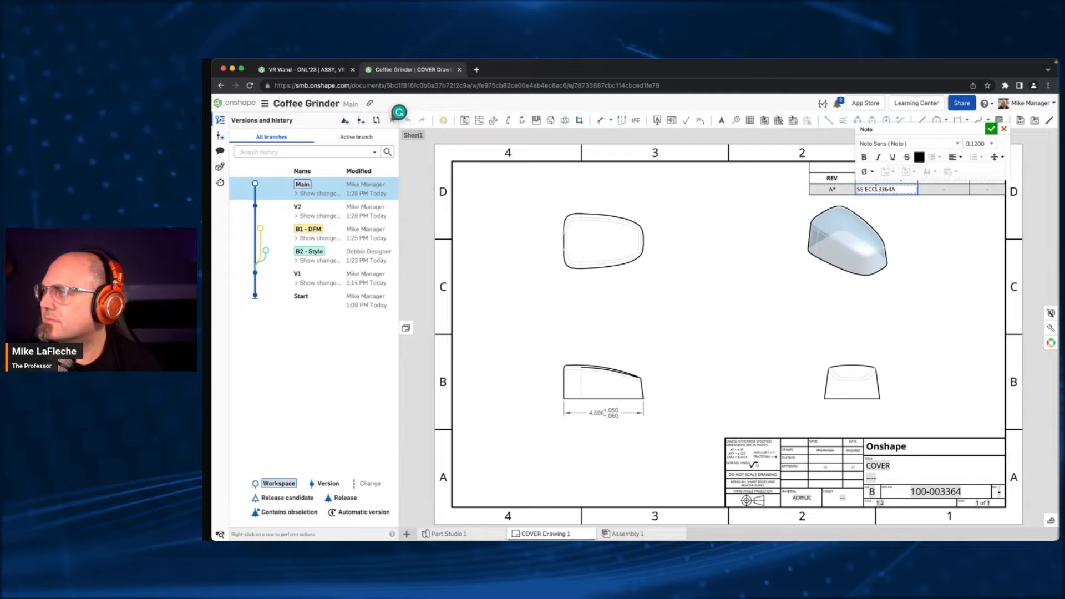
{"action": "left_click_drag", "start_coordinate": [910, 189], "coordinate": [836, 185]}
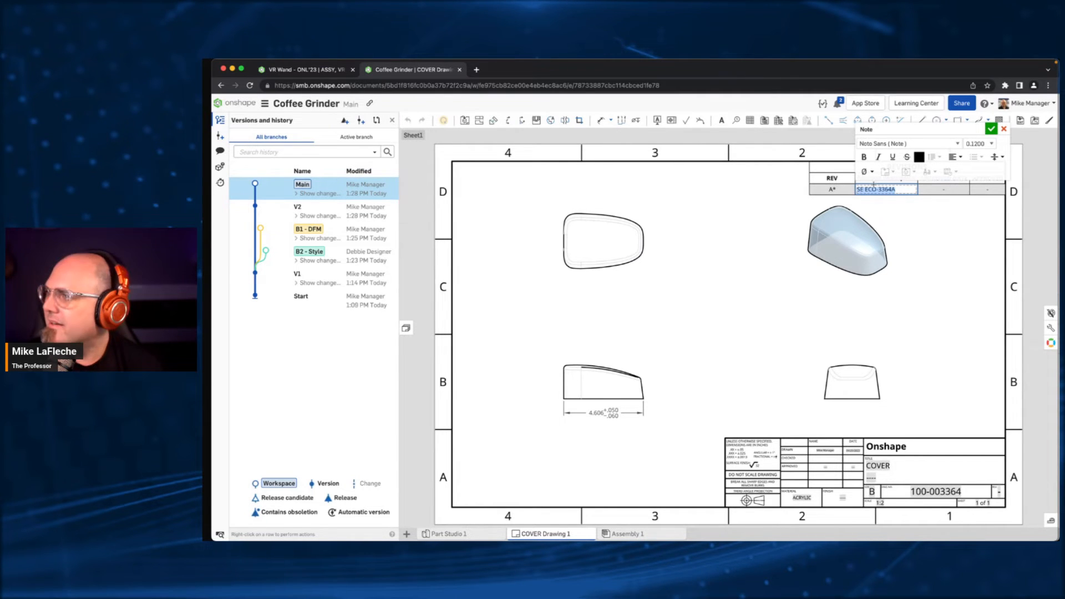
{"action": "left_click", "coordinate": [867, 189]}
{"action": "type", "text": "E"}
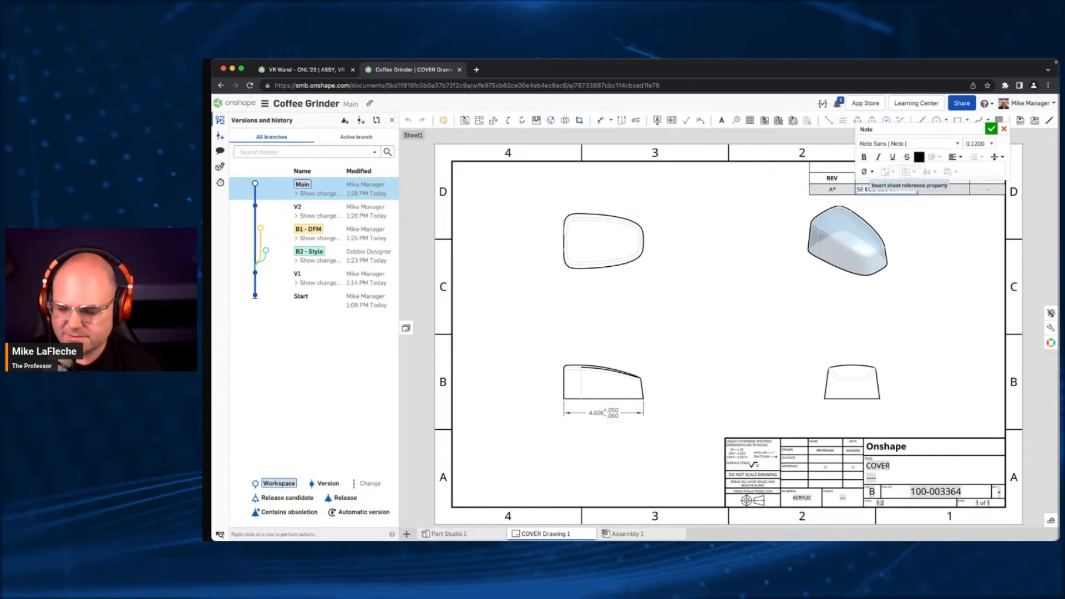
{"action": "left_click", "coordinate": [991, 130]}
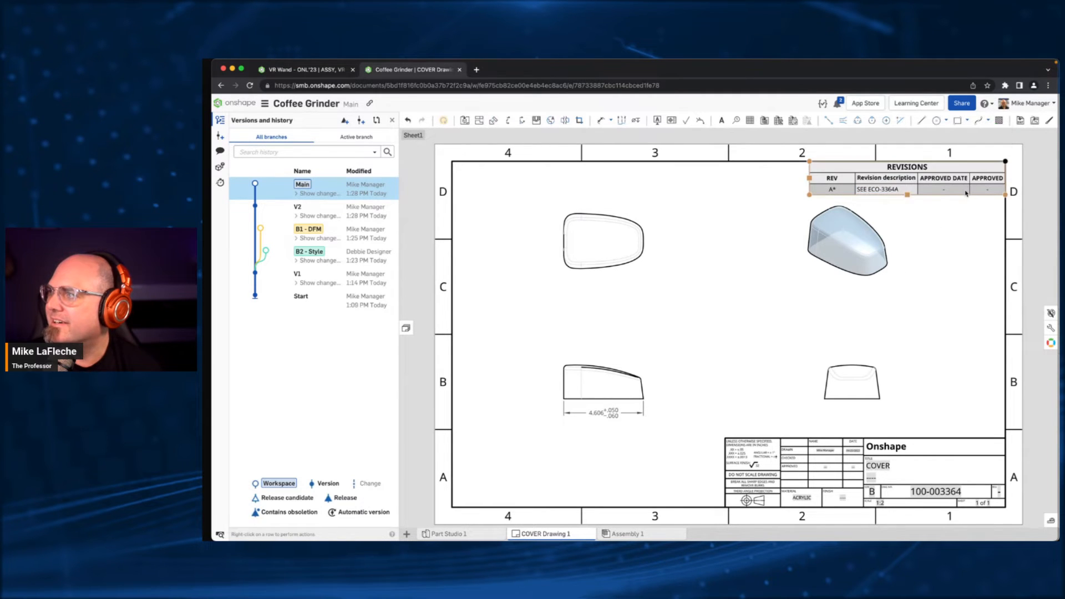
- Start a release candidate for COVER Drawing 1 with the Onshape default release workflow and generate the drawing's SKU
{"action": "left_click", "coordinate": [589, 497]}
{"action": "right_click", "coordinate": [562, 535]}
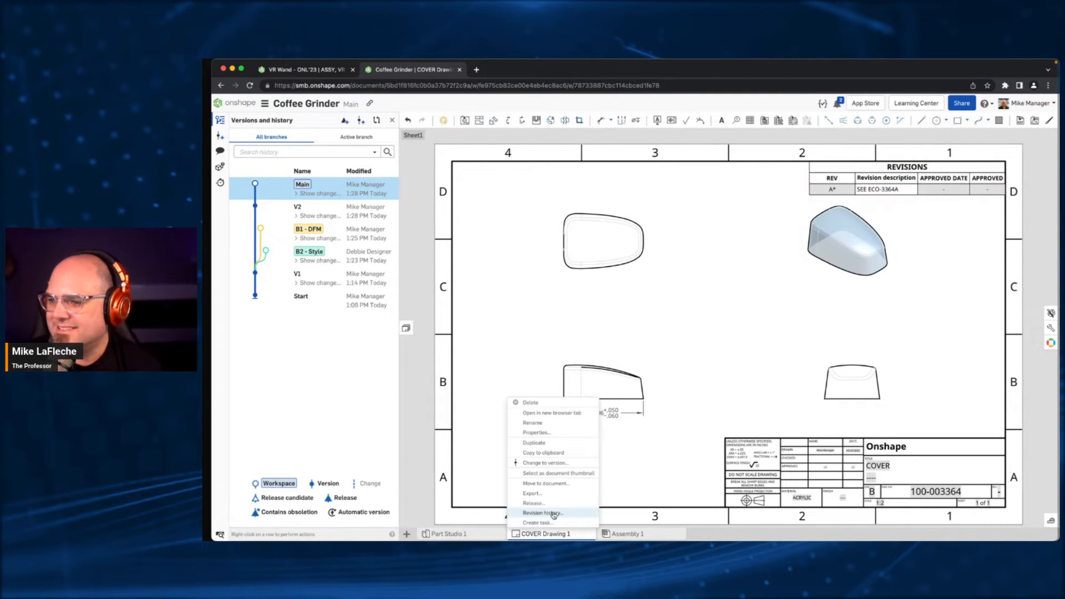
{"action": "left_click", "coordinate": [537, 493]}
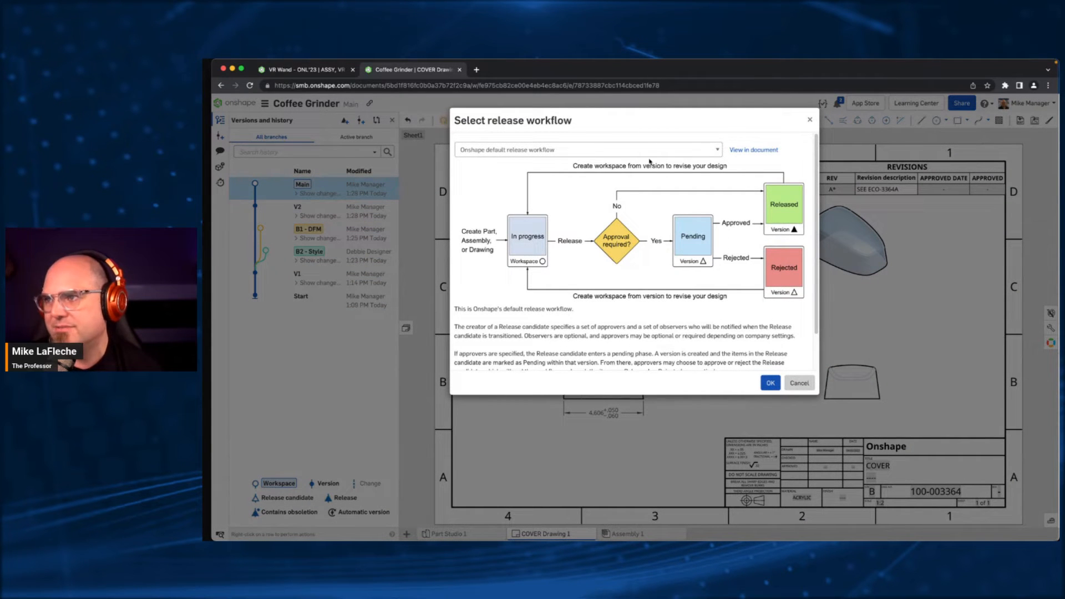
{"action": "left_click", "coordinate": [770, 379]}
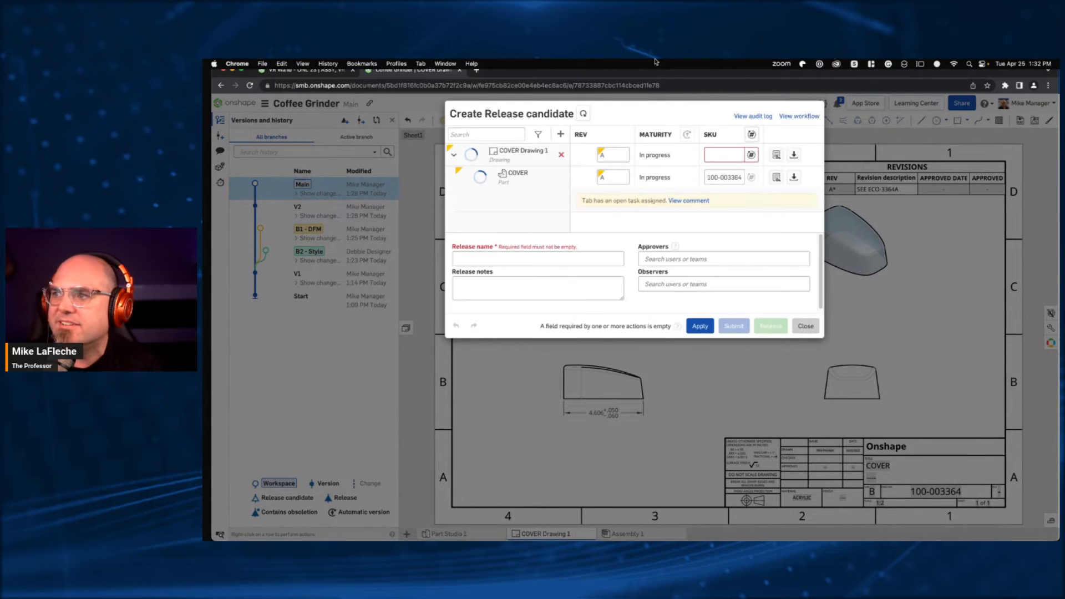
{"action": "left_click", "coordinate": [751, 155]}
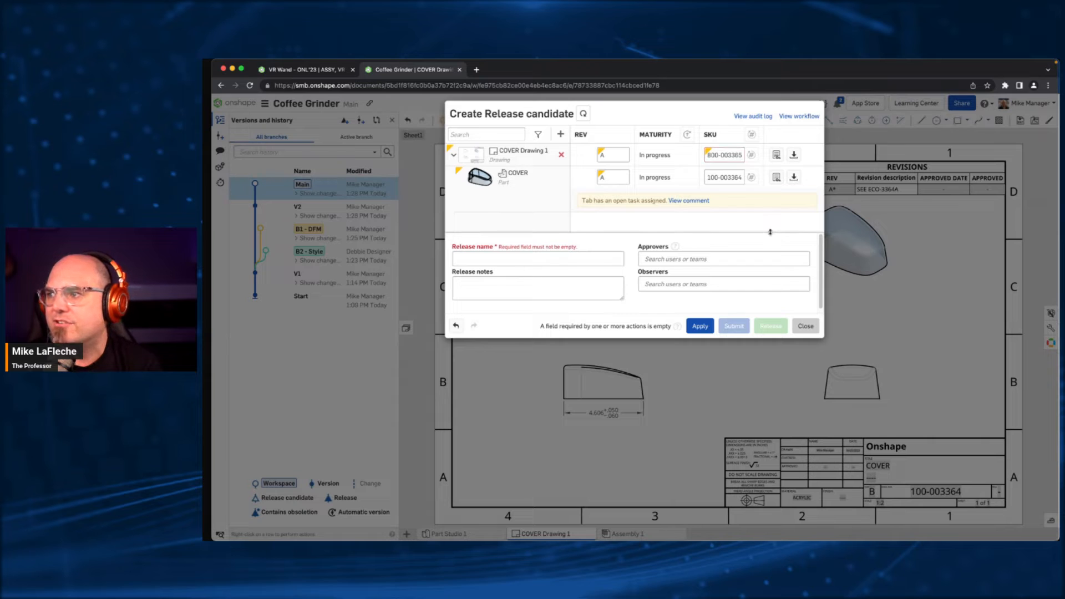
- Name the release ECO-3364A and release the COVER drawing and part without approvers
{"action": "left_click", "coordinate": [682, 259]}
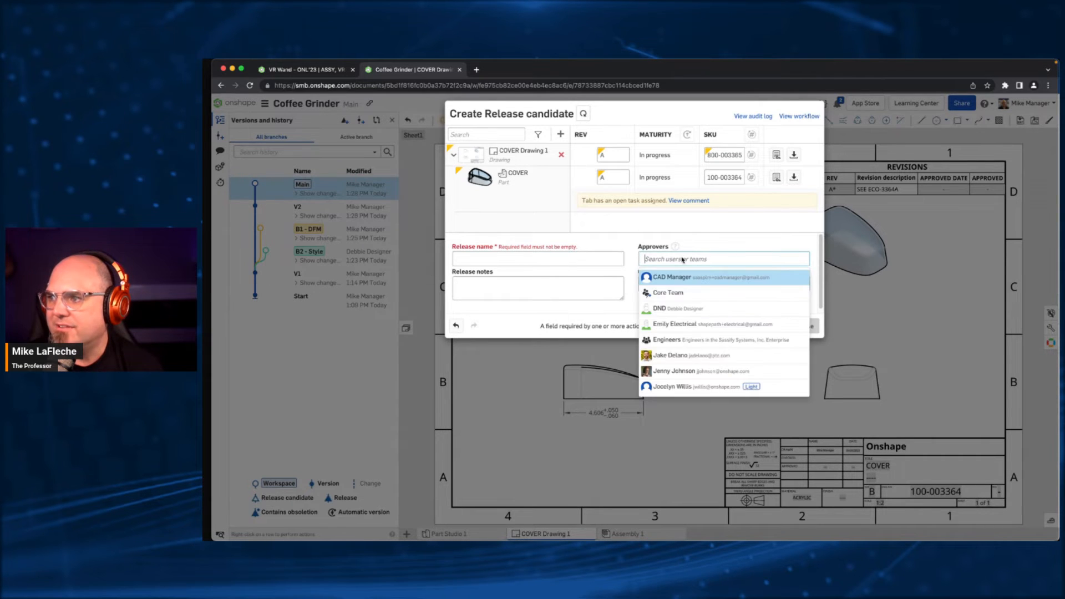
{"action": "left_click", "coordinate": [494, 258]}
{"action": "type", "text": "EC"}
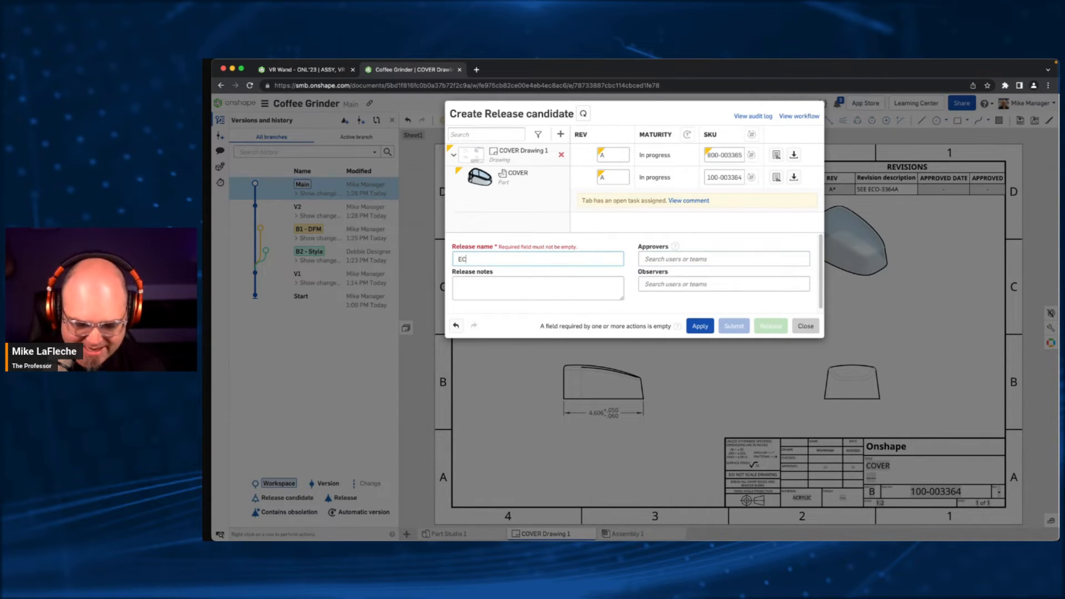
{"action": "type", "text": "O SE ECO-3364A"}
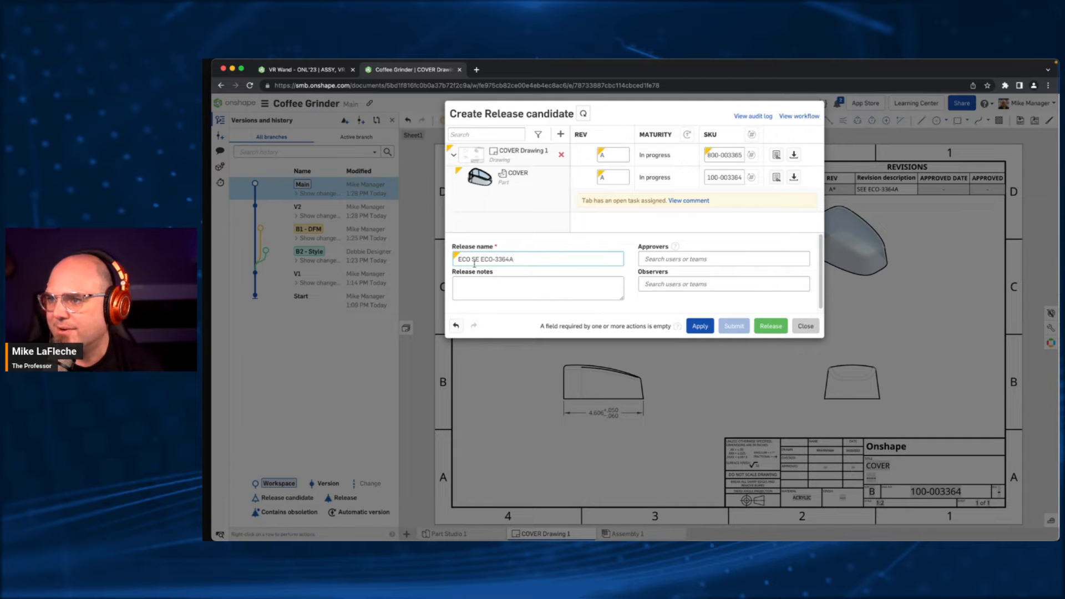
{"action": "left_click_drag", "start_coordinate": [482, 259], "coordinate": [390, 262]}
{"action": "key", "text": "BackSpace"}
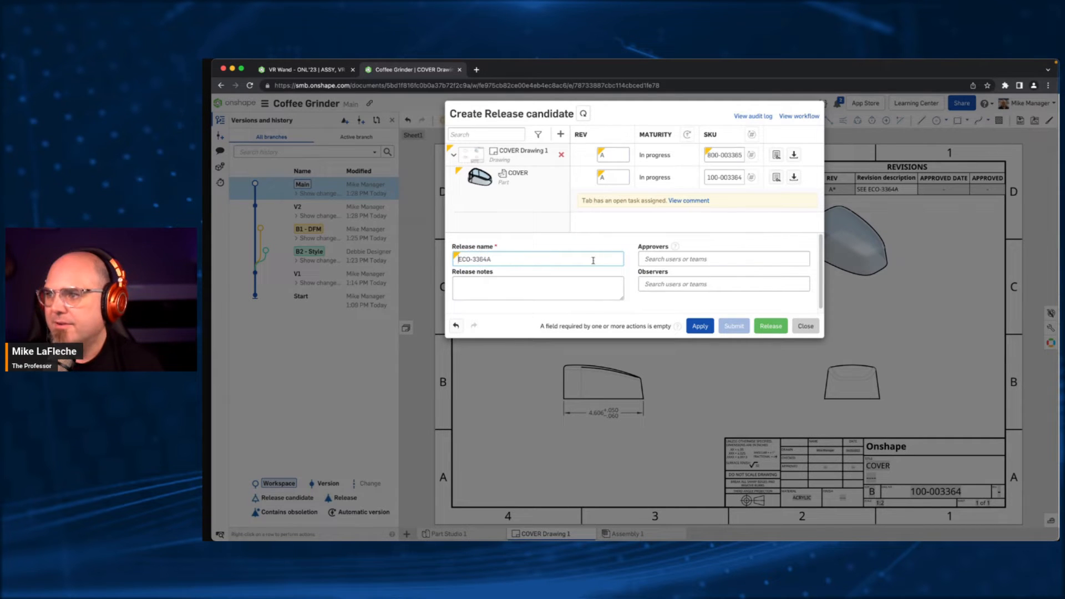
{"action": "left_click", "coordinate": [770, 326]}
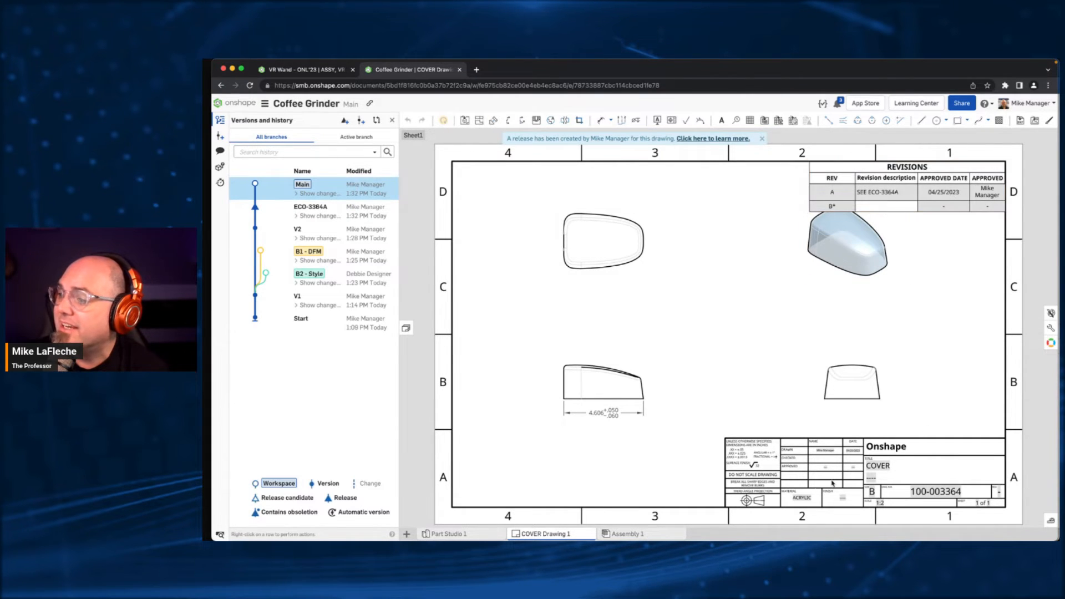
- Open the released ECO-3364A version, examine the drawing's title block and revision table, and return to the Main workspace
{"action": "left_click", "coordinate": [256, 206]}
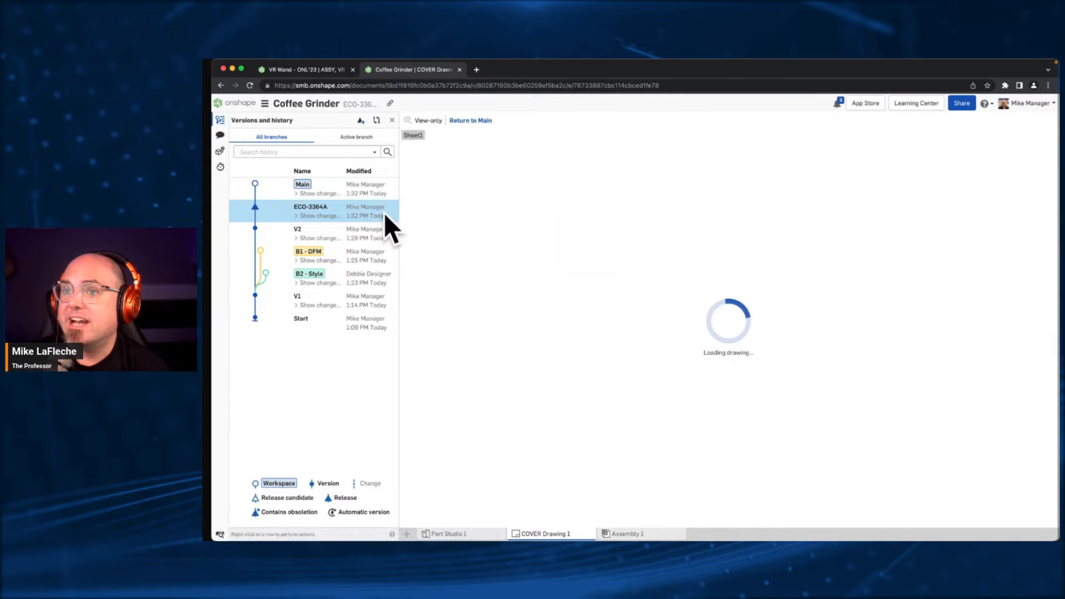
{"action": "scroll", "coordinate": [797, 420], "scroll_direction": "up", "scroll_amount": 5}
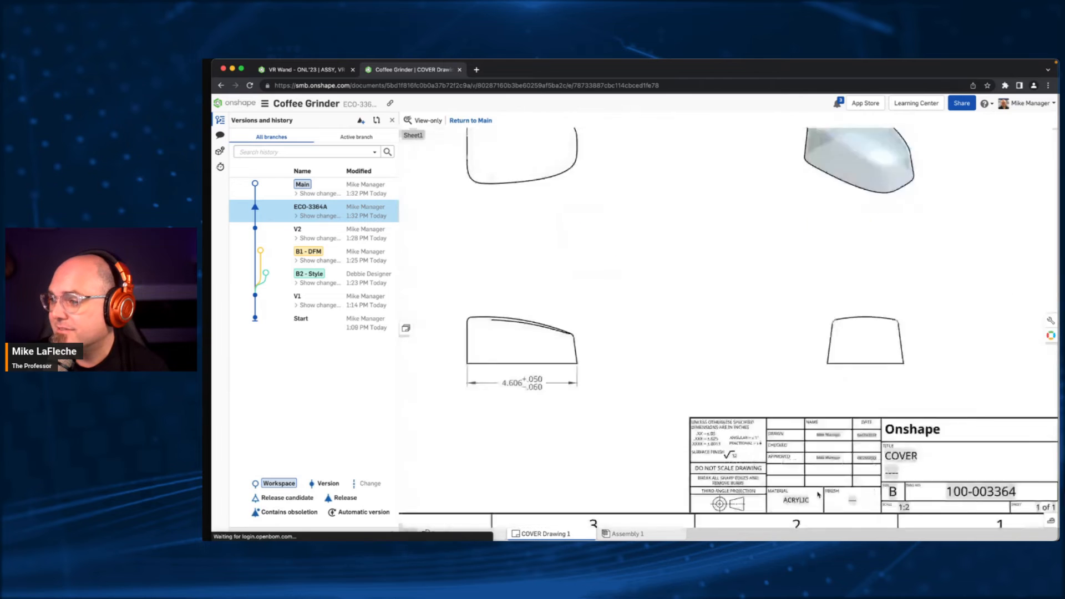
{"action": "middle_click_drag", "start_coordinate": [797, 420], "coordinate": [659, 383]}
{"action": "scroll", "coordinate": [742, 393], "scroll_direction": "down", "scroll_amount": 5}
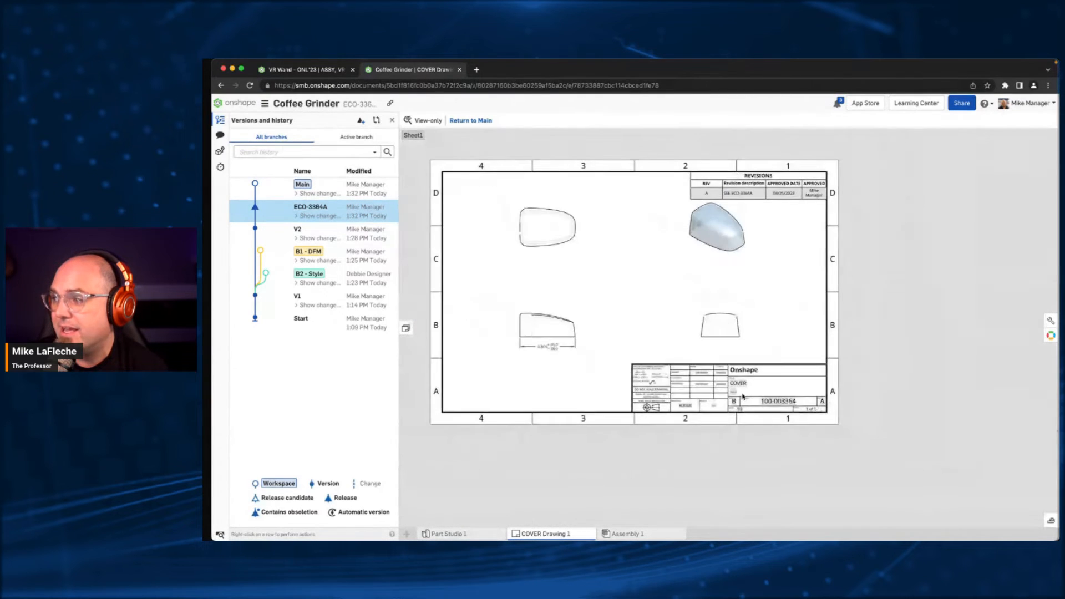
{"action": "middle_click_drag", "start_coordinate": [824, 270], "coordinate": [849, 362]}
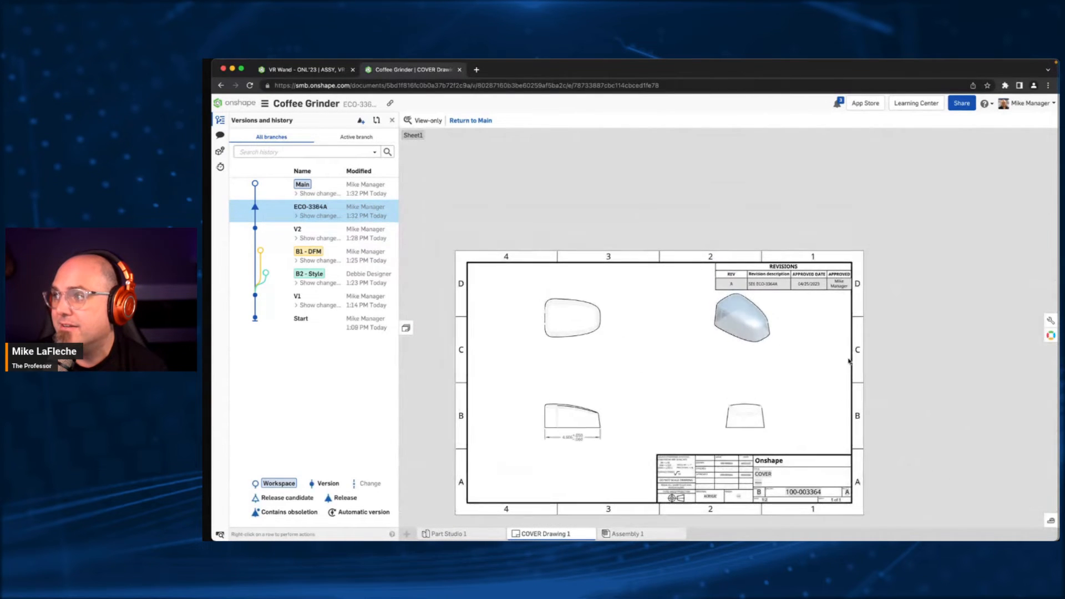
{"action": "left_click", "coordinate": [353, 195]}
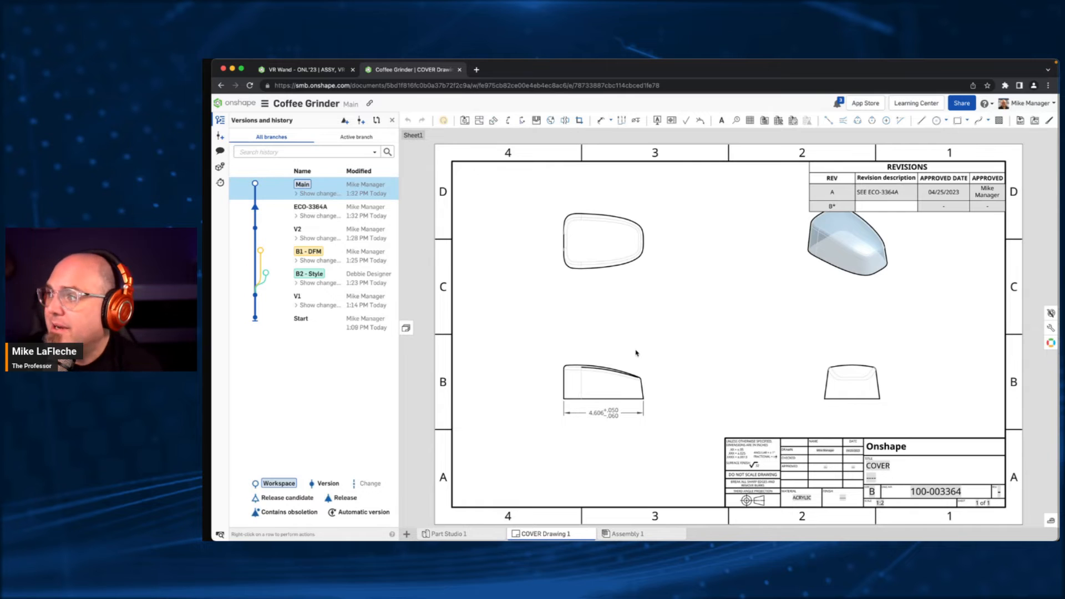
- Open Assembly 1 and rename it COFFEE GRINDER
{"action": "left_click", "coordinate": [491, 535]}
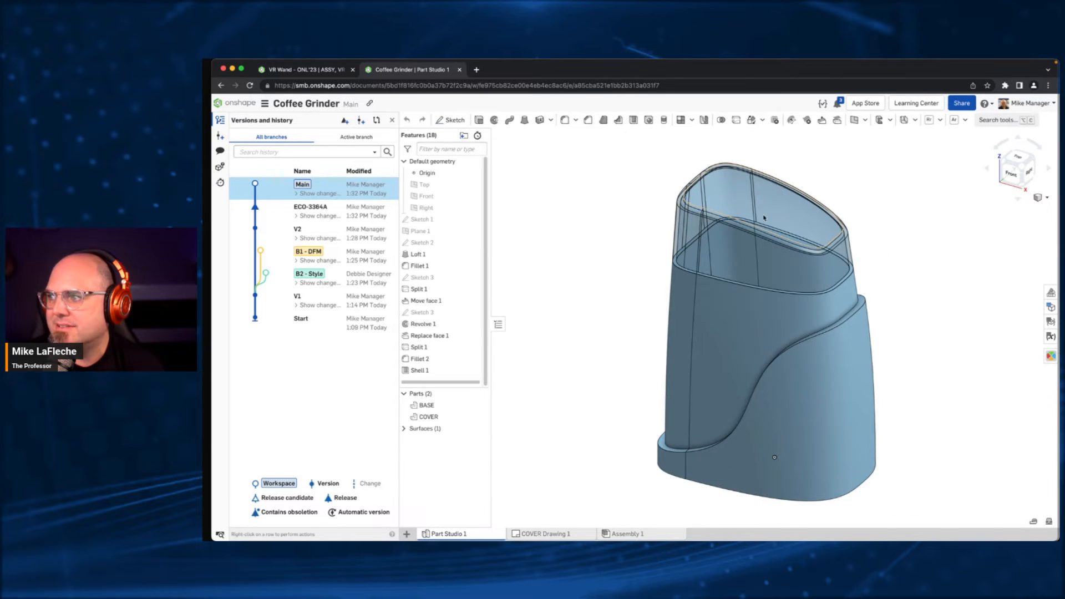
{"action": "left_click", "coordinate": [545, 534]}
{"action": "left_click", "coordinate": [638, 535]}
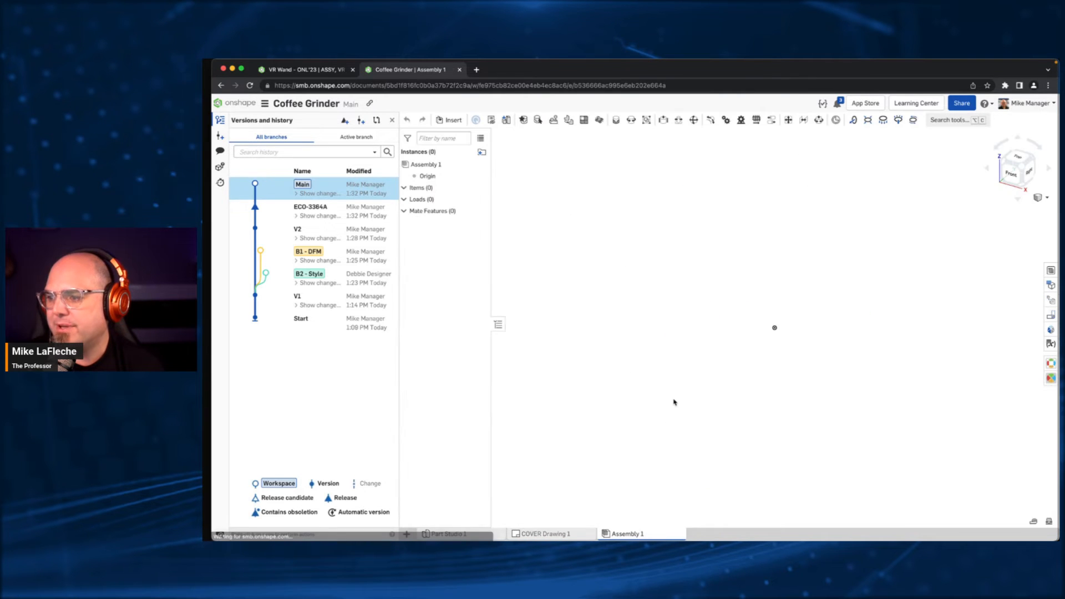
{"action": "right_click", "coordinate": [641, 535]}
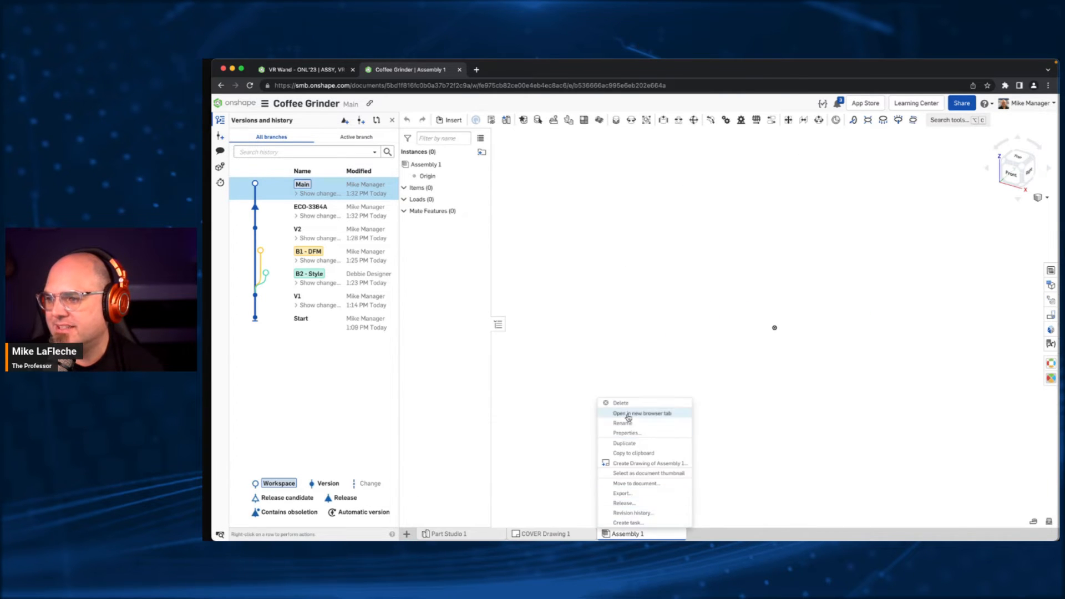
{"action": "left_click", "coordinate": [628, 416]}
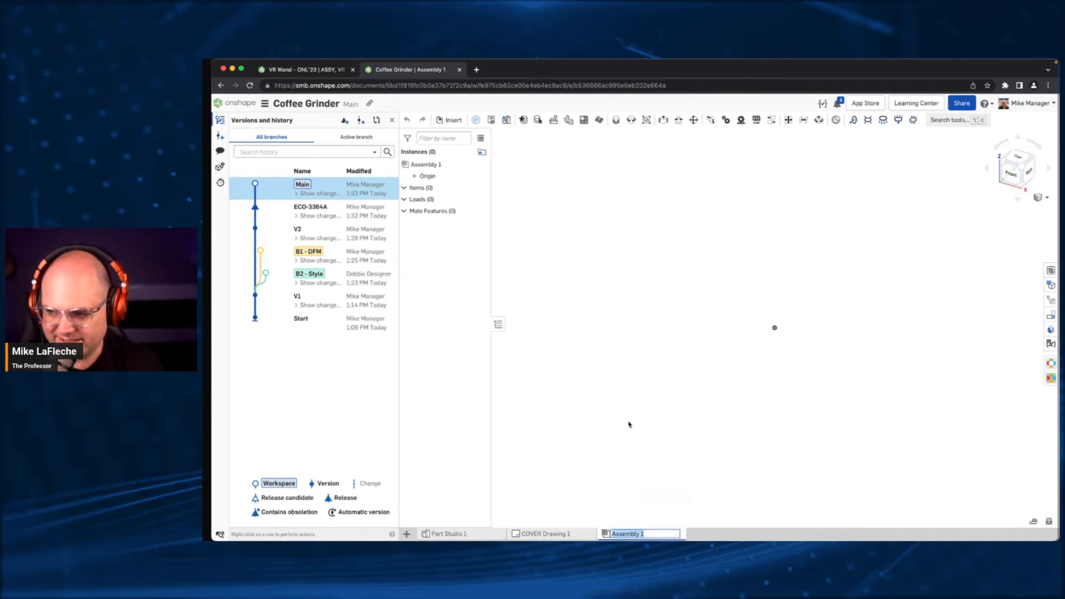
{"action": "type", "text": "COFFE"}
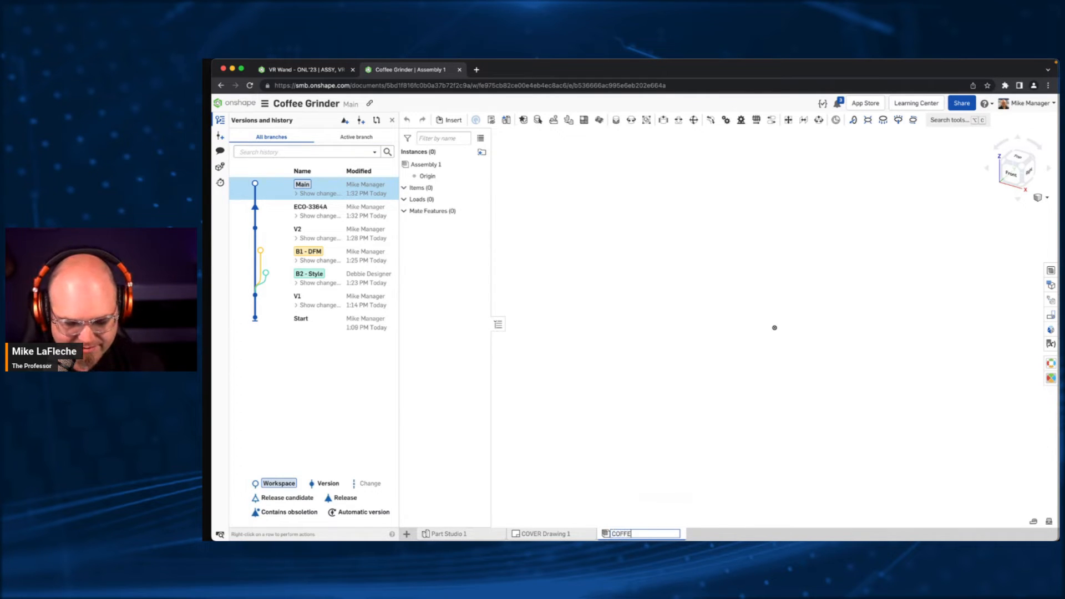
{"action": "type", "text": "E GRINDER"}
{"action": "key", "text": "Return"}
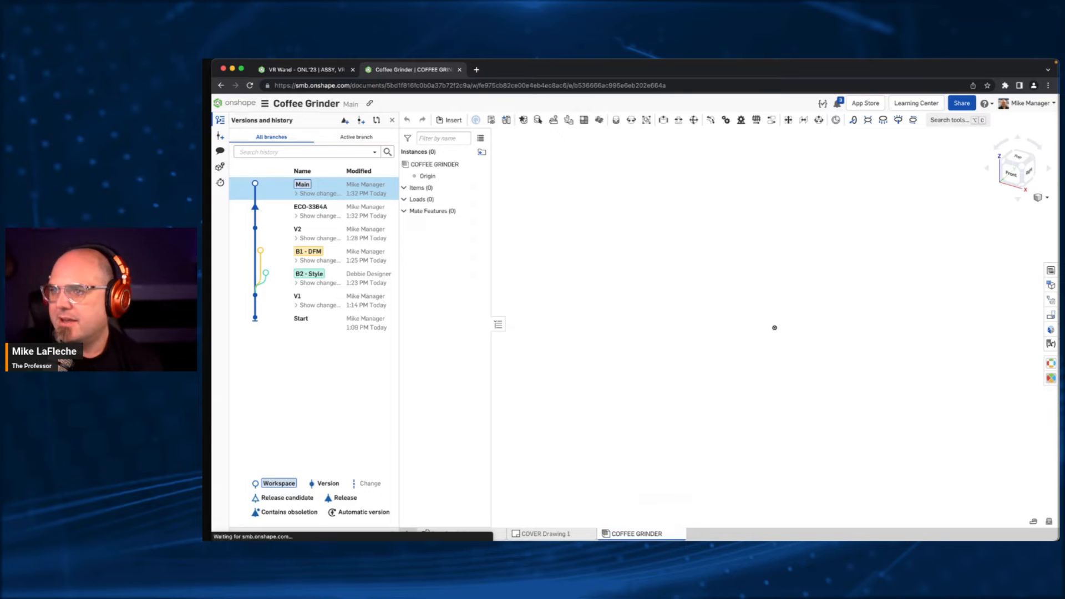
- Insert the BASE from Part Studio 1 and the released COVER part 100-003364 into the assembly
{"action": "left_click", "coordinate": [452, 125]}
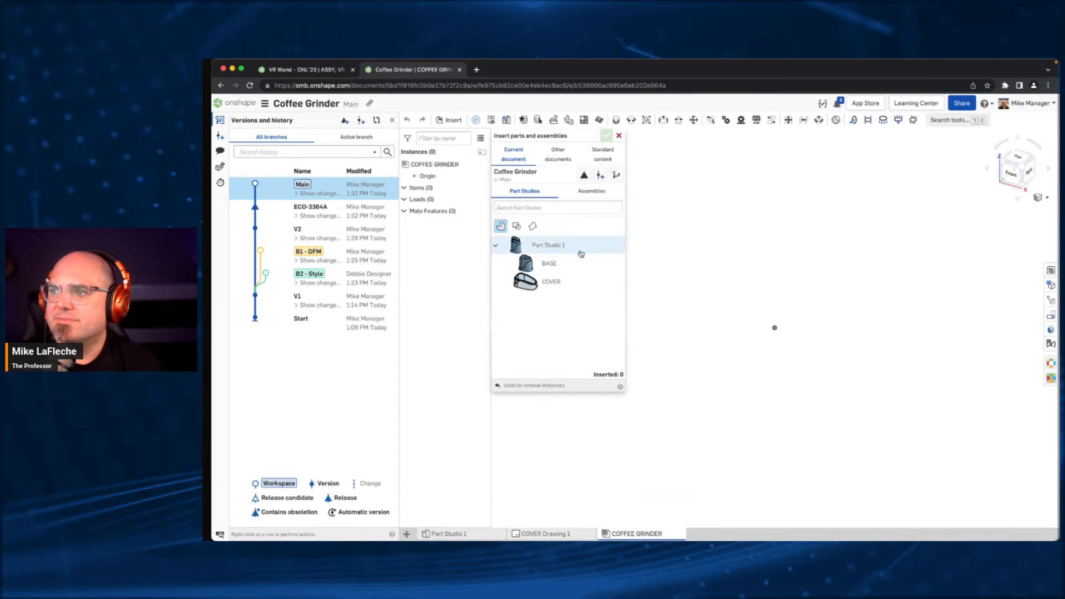
{"action": "left_click", "coordinate": [582, 260]}
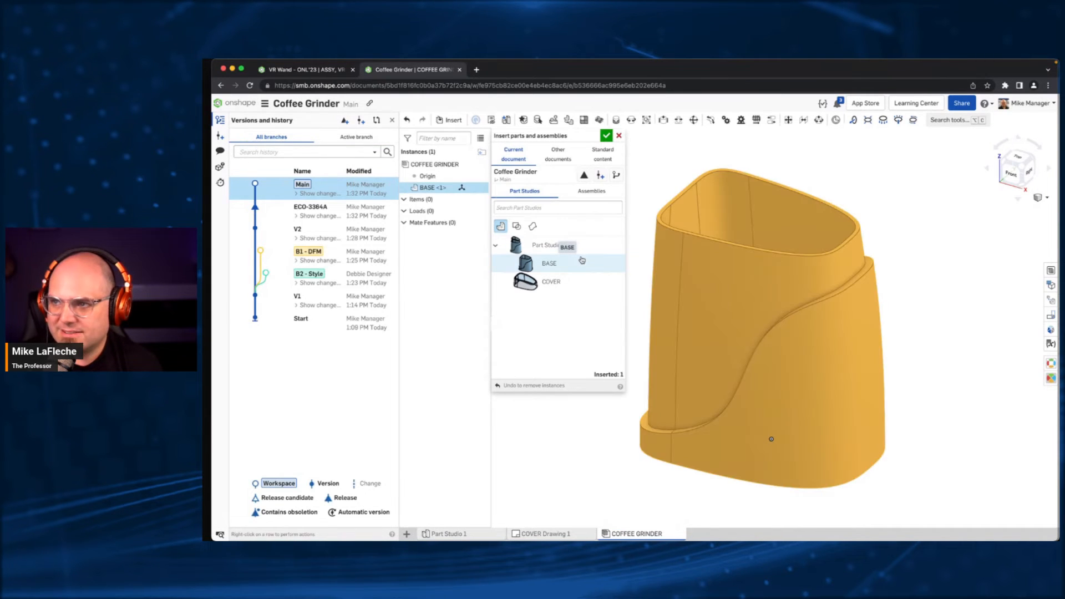
{"action": "left_click", "coordinate": [585, 175]}
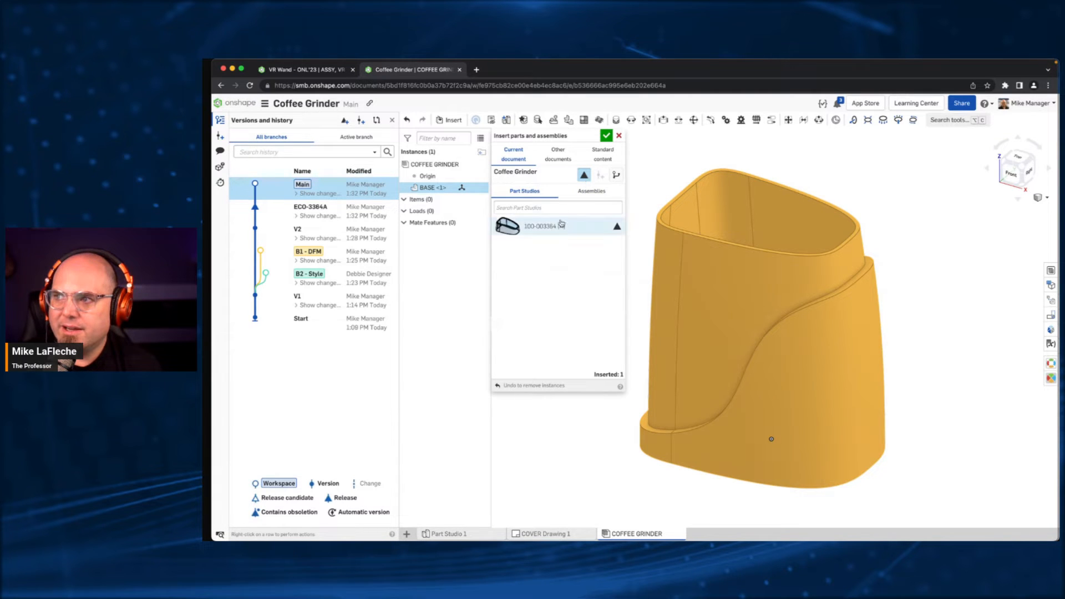
{"action": "left_click", "coordinate": [557, 226]}
{"action": "left_click", "coordinate": [606, 135]}
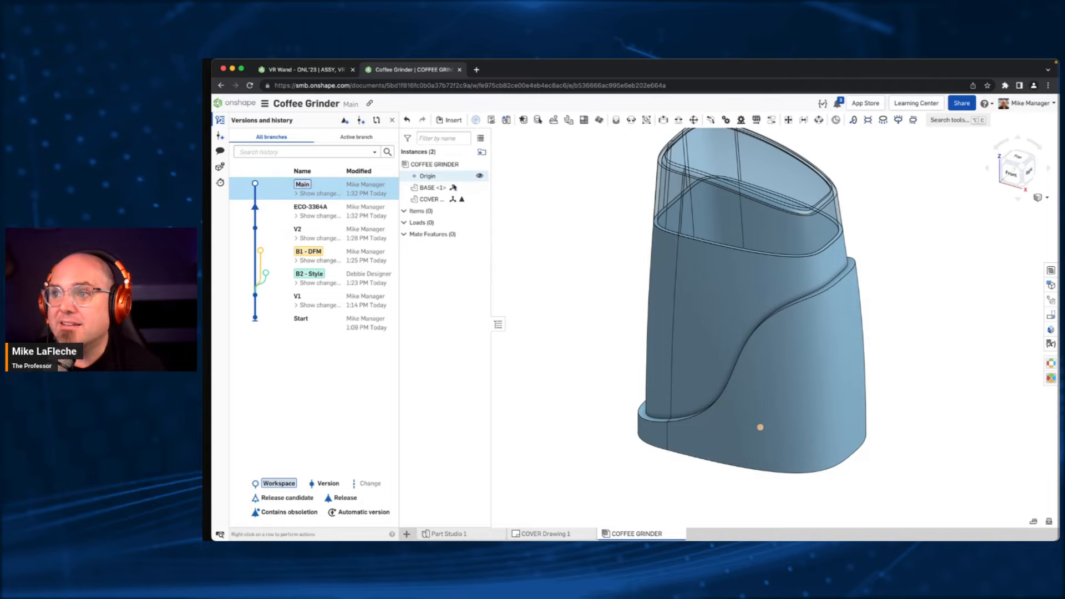
- Check the COVER's released reference in the Reference manager, close it, and widen the instance list to show the full part names
{"action": "left_click", "coordinate": [462, 200]}
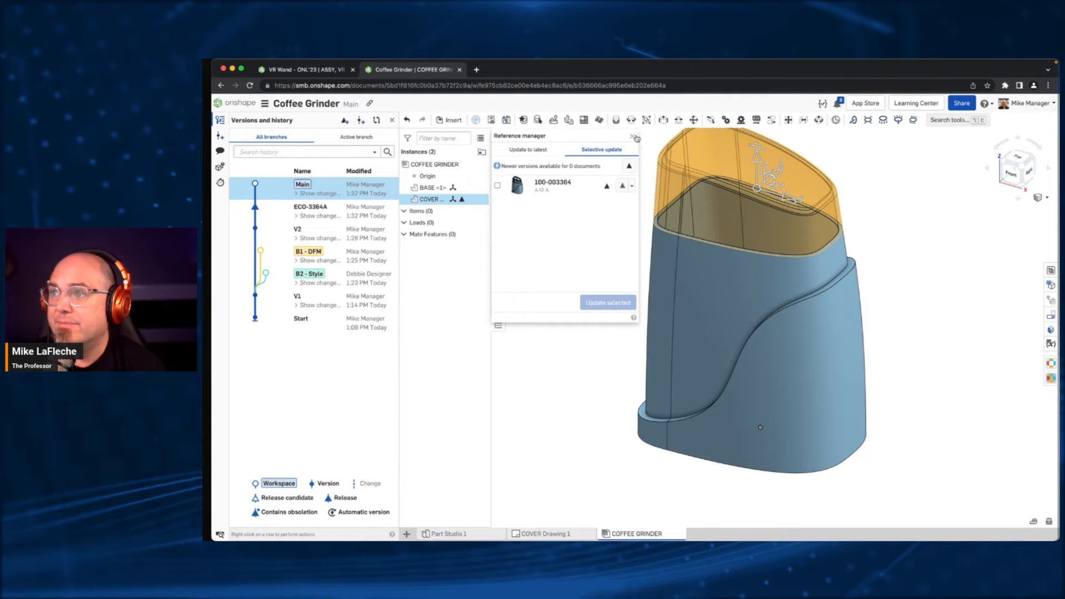
{"action": "left_click", "coordinate": [633, 136]}
{"action": "left_click", "coordinate": [591, 253]}
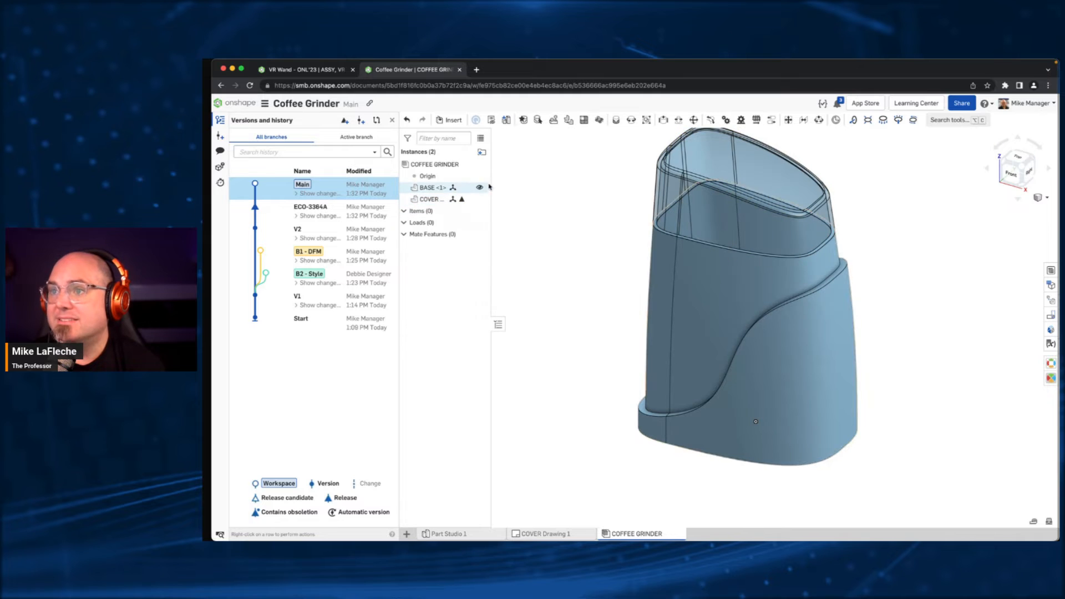
{"action": "left_click_drag", "start_coordinate": [491, 186], "coordinate": [527, 190]}
{"action": "middle_click_drag", "start_coordinate": [588, 241], "coordinate": [573, 274]}
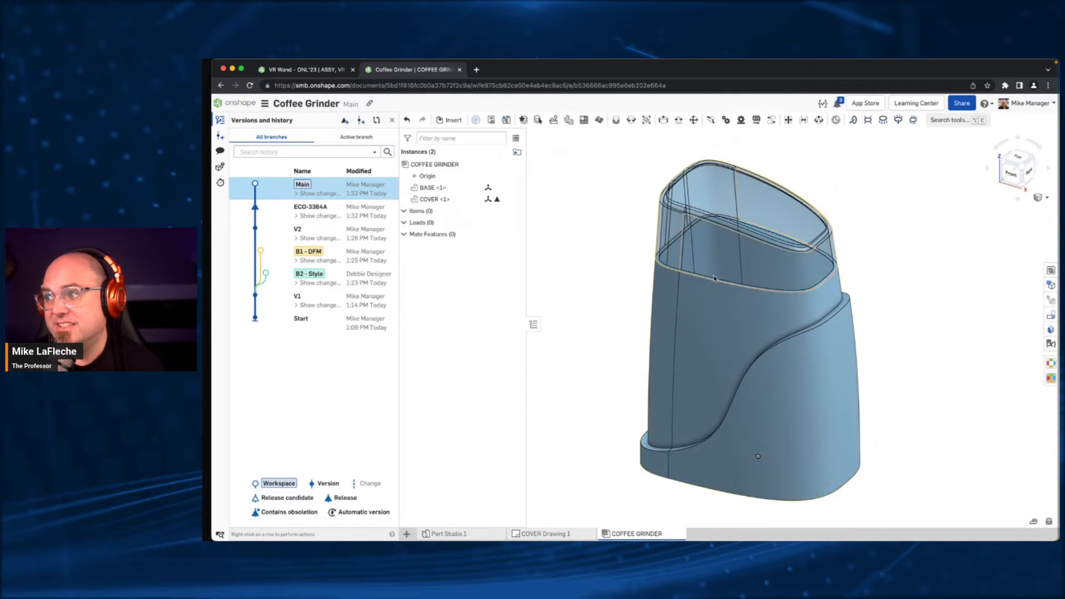
- Hide the COVER and fix the BASE in place in the COFFEE GRINDER assembly
{"action": "right_click_drag", "start_coordinate": [735, 249], "coordinate": [739, 277]}
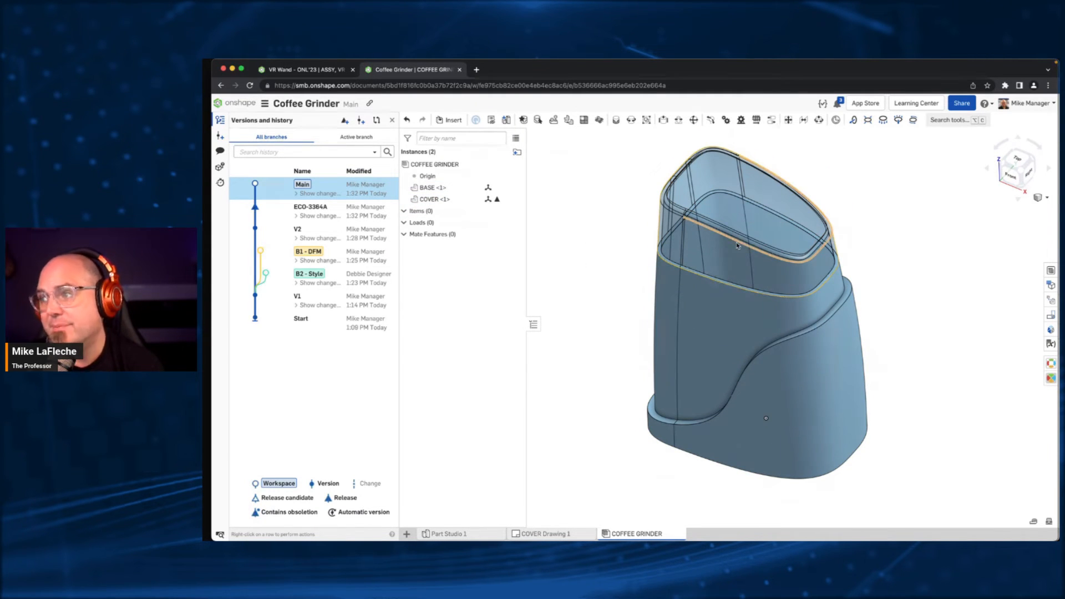
{"action": "right_click", "coordinate": [725, 175]}
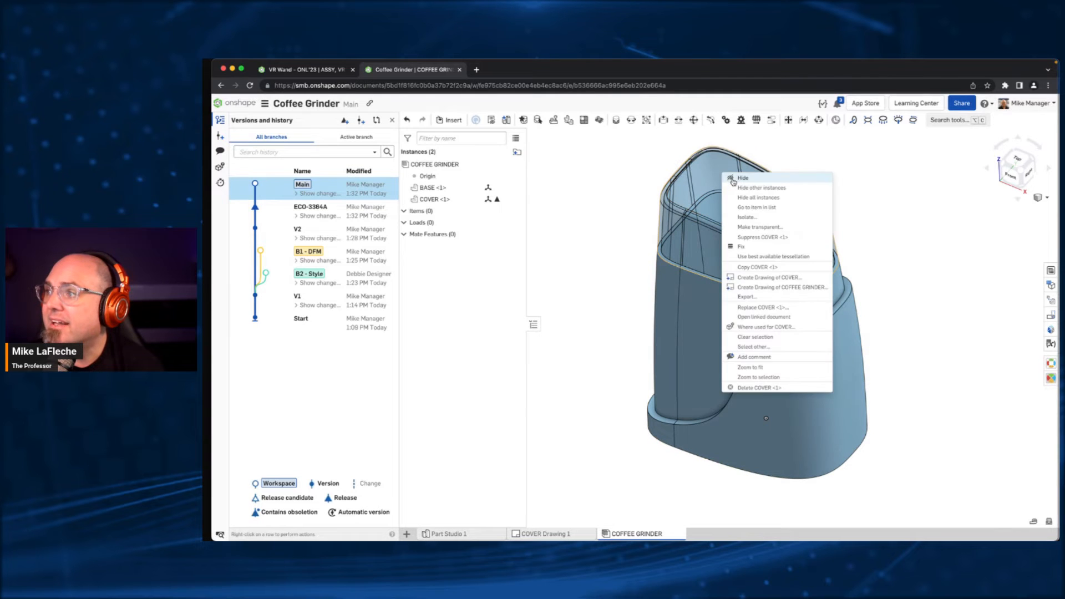
{"action": "left_click", "coordinate": [733, 178]}
{"action": "right_click", "coordinate": [727, 307]}
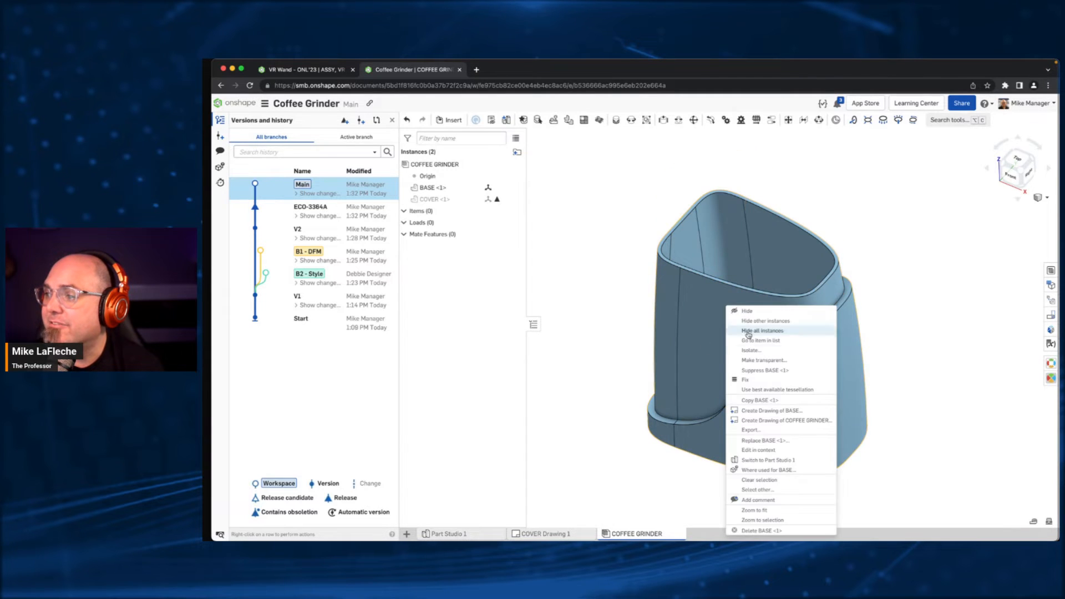
{"action": "left_click", "coordinate": [752, 381]}
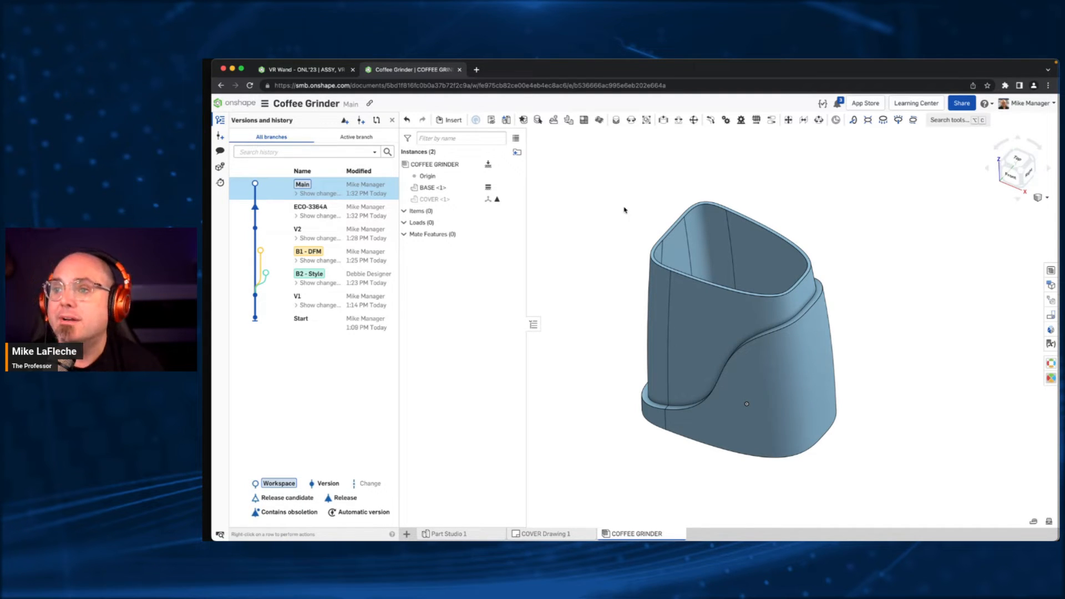
{"action": "left_click", "coordinate": [449, 535]}
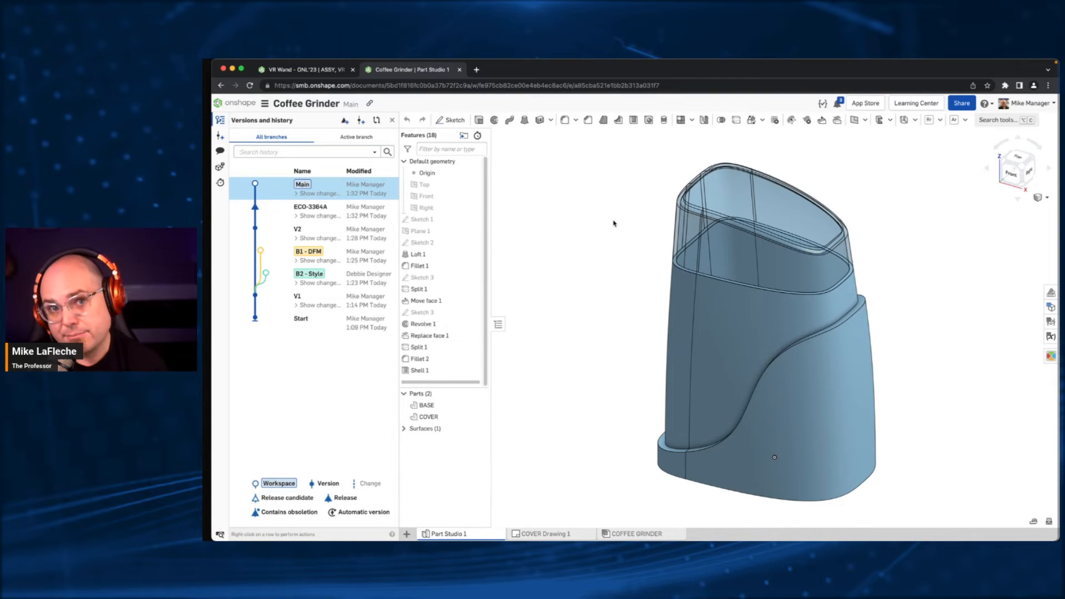
{"action": "left_click", "coordinate": [620, 533]}
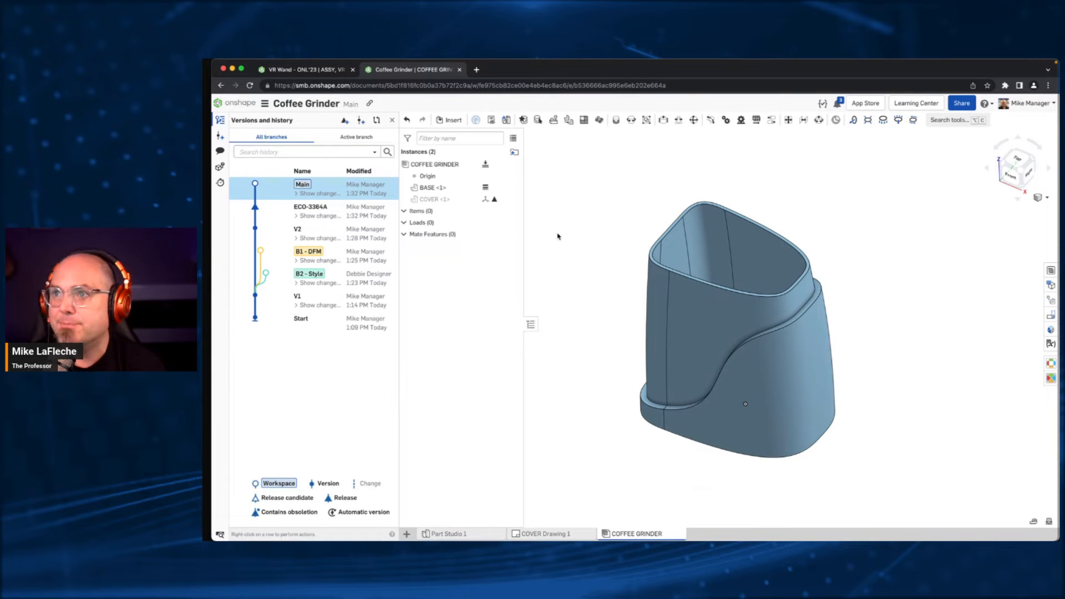
- Start inserting from other documents and browse the Sassify Systems, Inc. company files with the search filters shown
{"action": "left_click", "coordinate": [447, 123]}
{"action": "left_click_drag", "start_coordinate": [533, 137], "coordinate": [440, 159]}
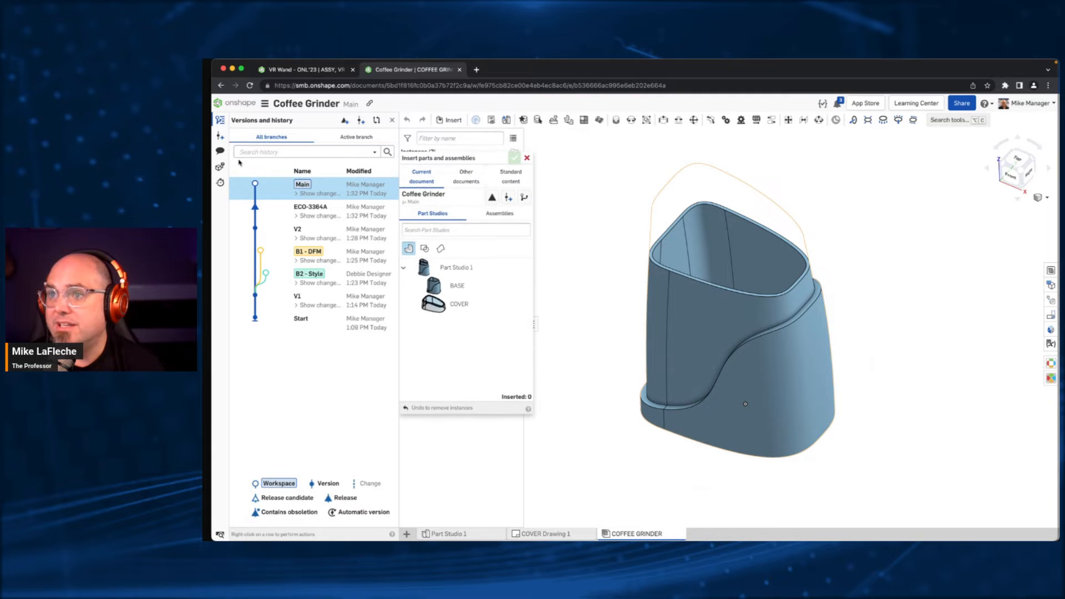
{"action": "left_click", "coordinate": [471, 174]}
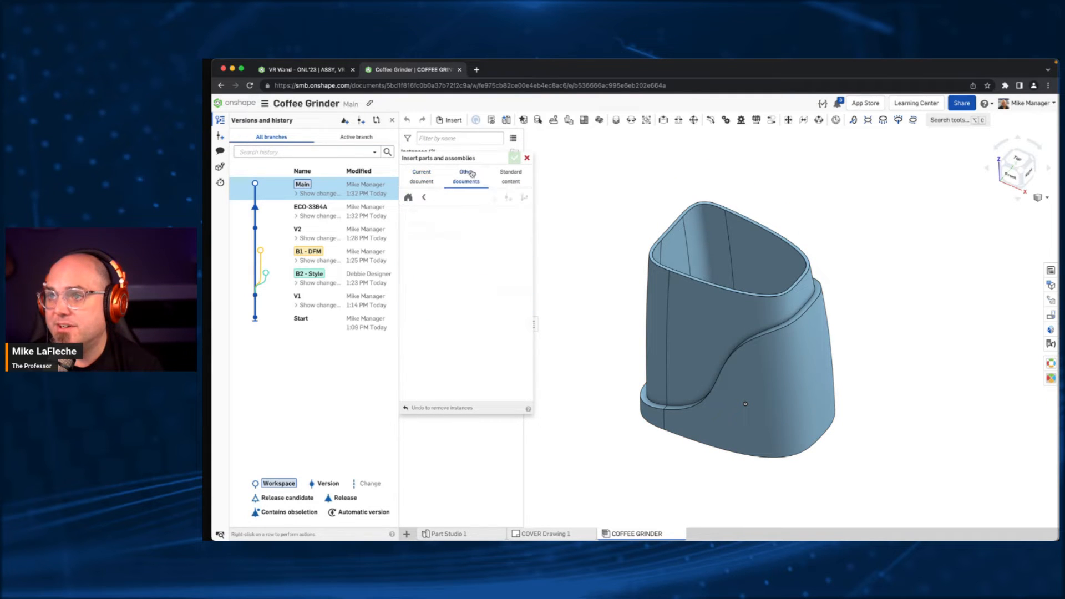
{"action": "left_click", "coordinate": [424, 198]}
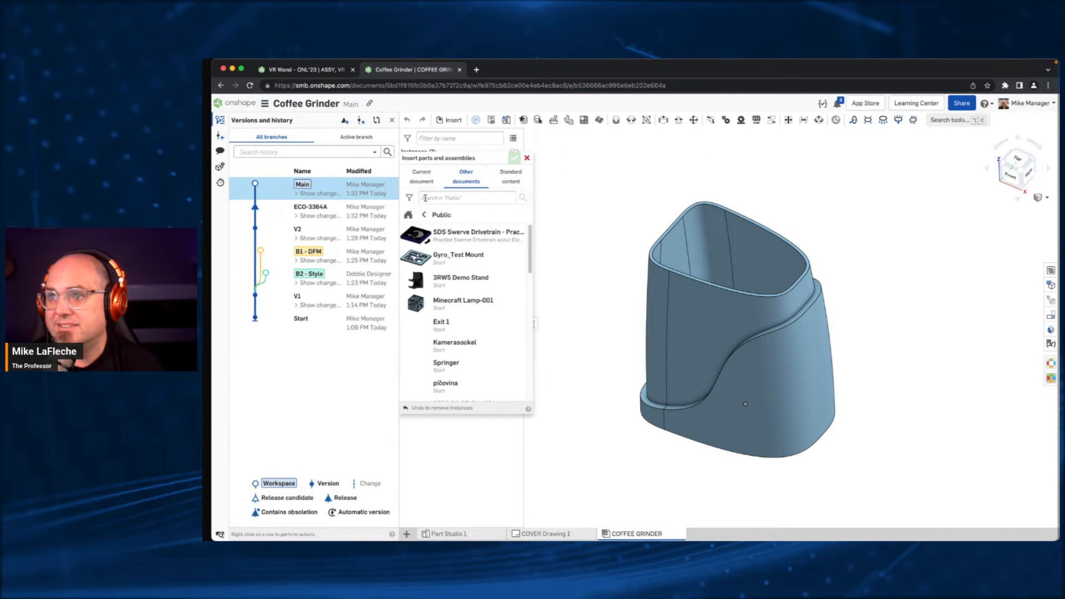
{"action": "left_click", "coordinate": [424, 212]}
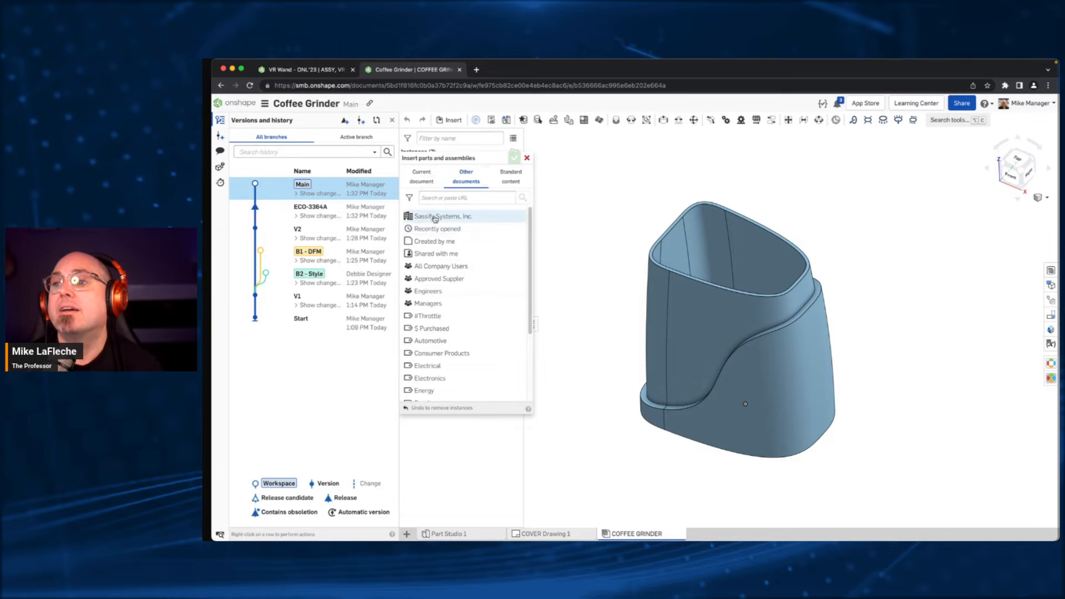
{"action": "left_click", "coordinate": [436, 217]}
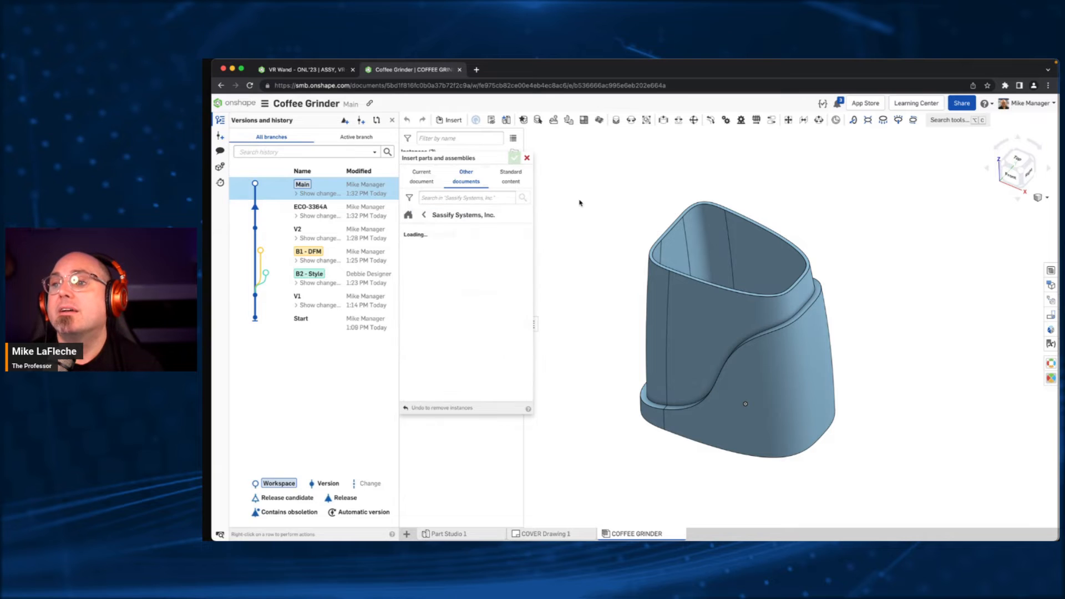
{"action": "left_click", "coordinate": [409, 198]}
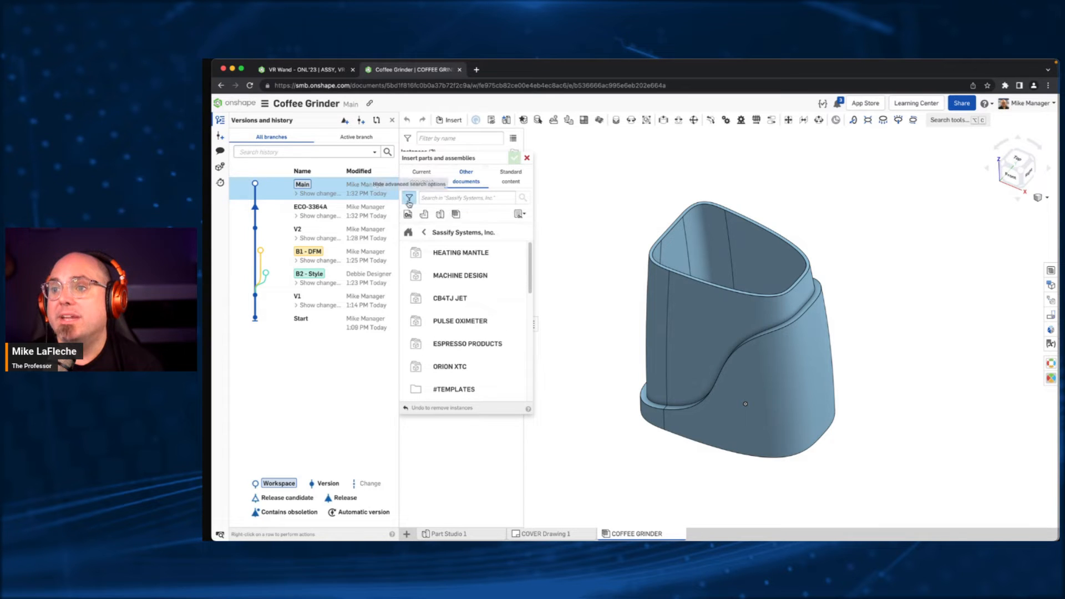
- Search the company's assemblies for motor and insert the GEAR MOTOR, 42mm PLG assembly at its default position
{"action": "left_click", "coordinate": [454, 198]}
{"action": "type", "text": "motor"}
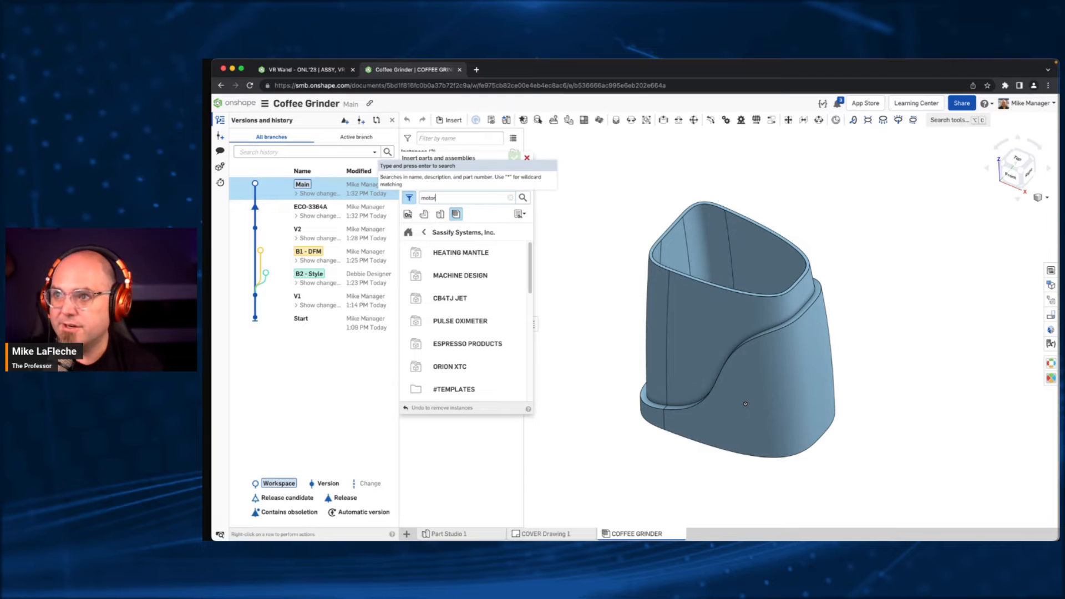
{"action": "key", "text": "Return"}
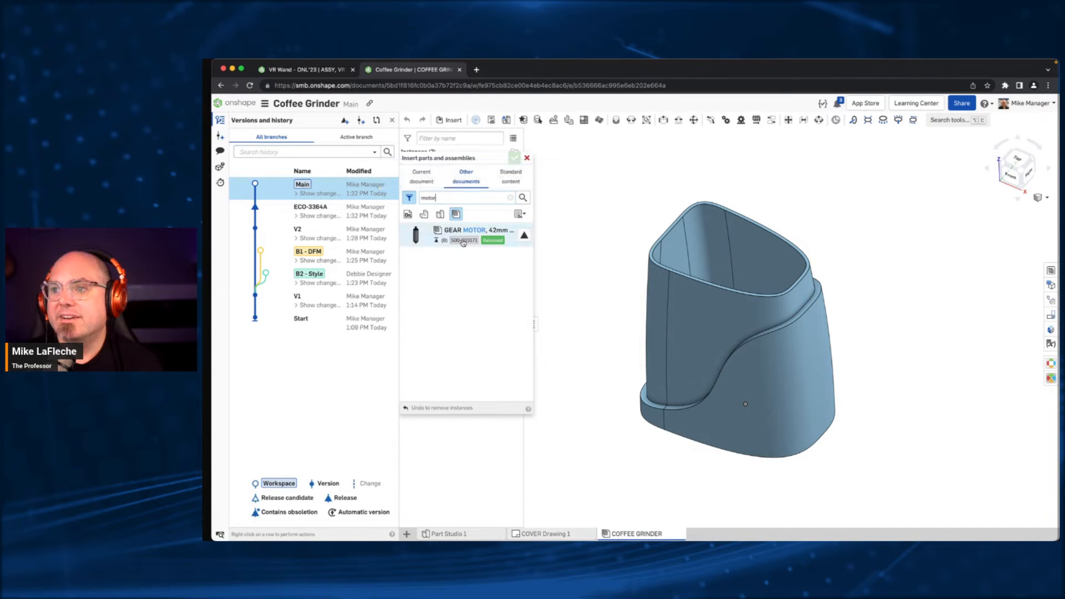
{"action": "left_click", "coordinate": [501, 237]}
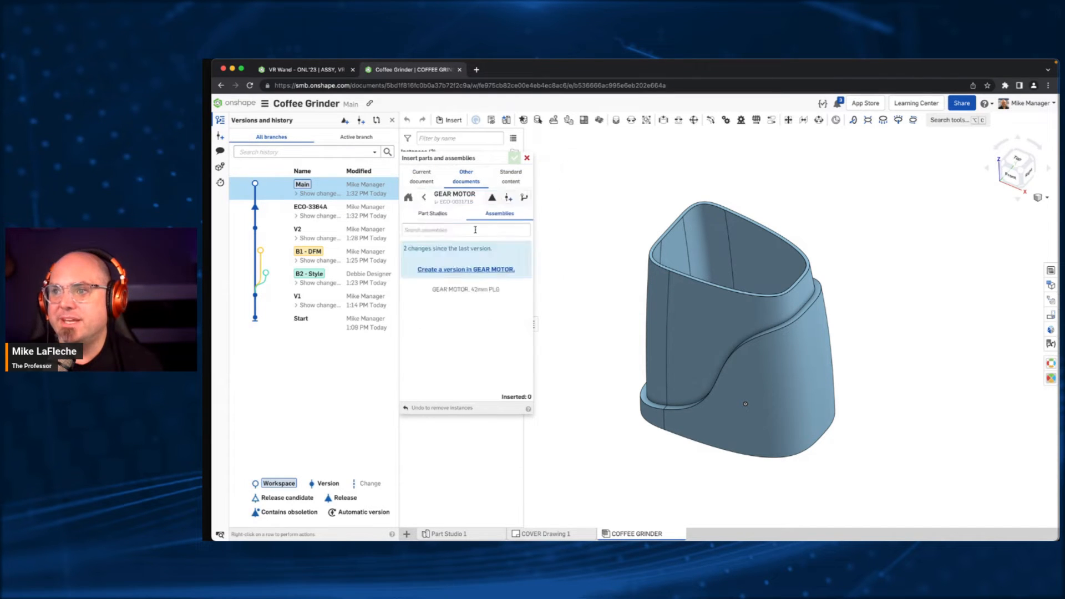
{"action": "left_click", "coordinate": [466, 289]}
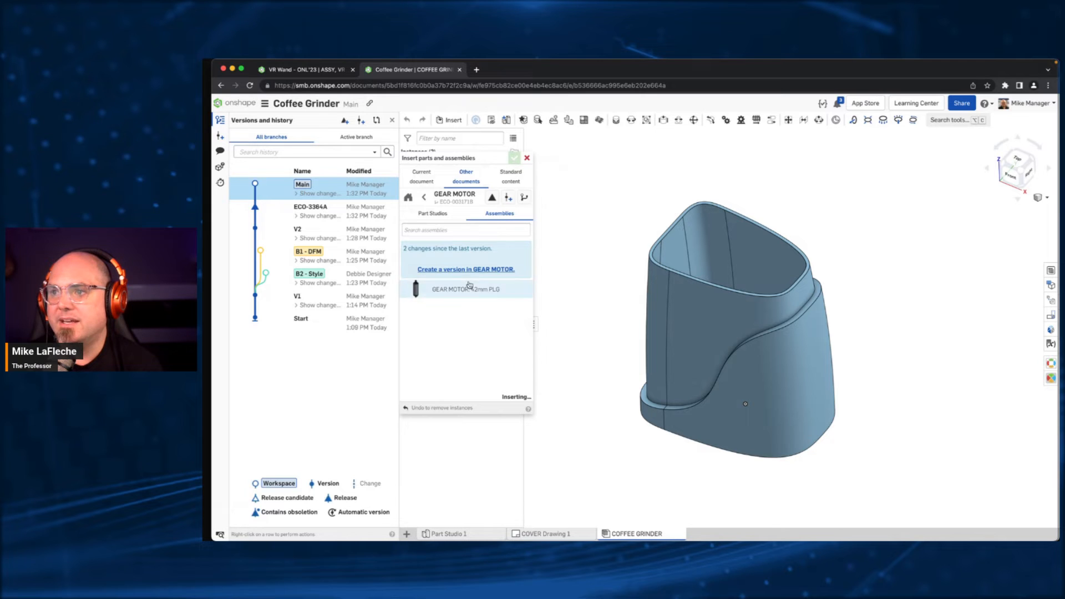
{"action": "left_click", "coordinate": [515, 158]}
- Try to find a blade to insert among the part studios and assemblies of the GEAR MOTOR document
{"action": "left_click", "coordinate": [450, 119]}
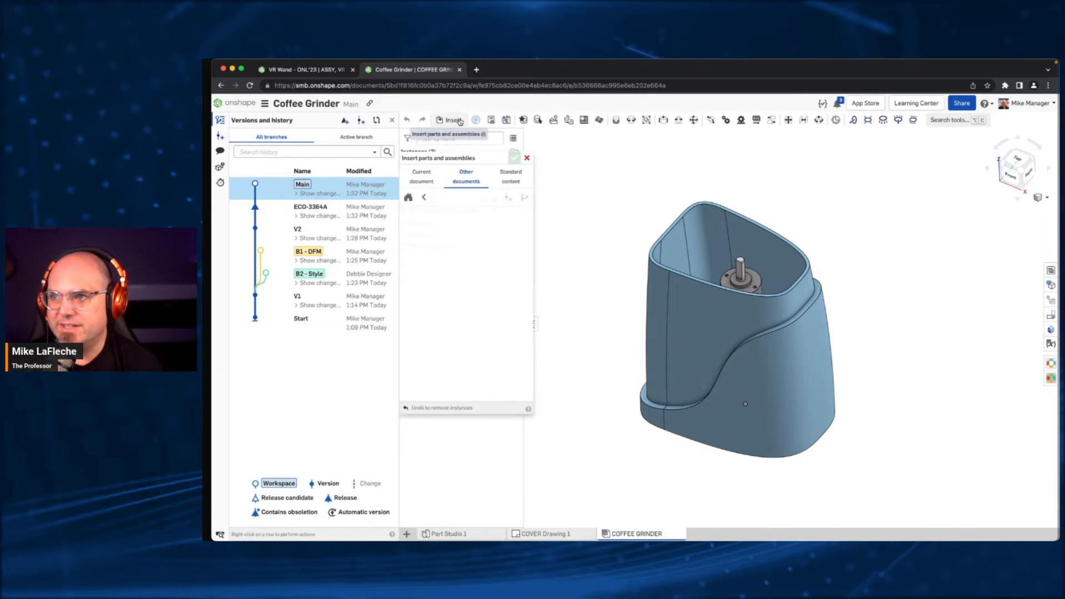
{"action": "left_click", "coordinate": [453, 216]}
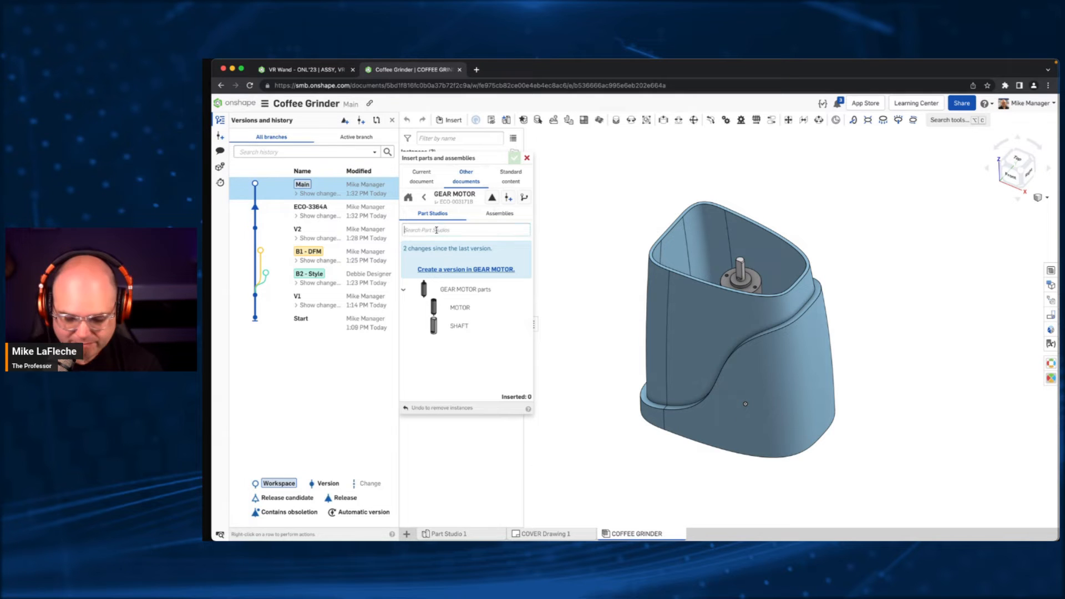
{"action": "left_click", "coordinate": [437, 230]}
{"action": "type", "text": "slade"}
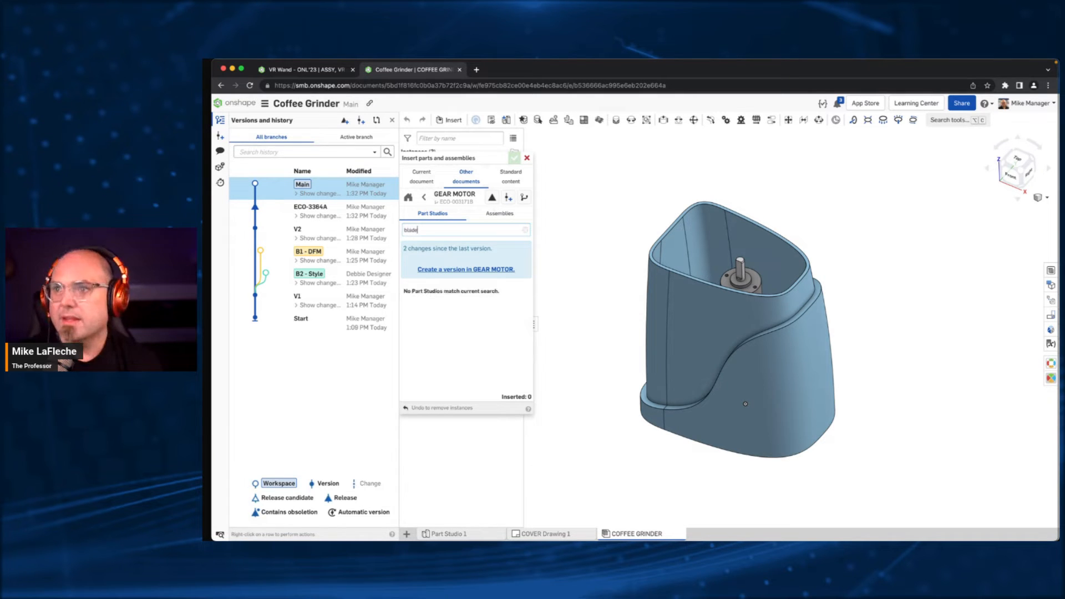
{"action": "left_click", "coordinate": [510, 213]}
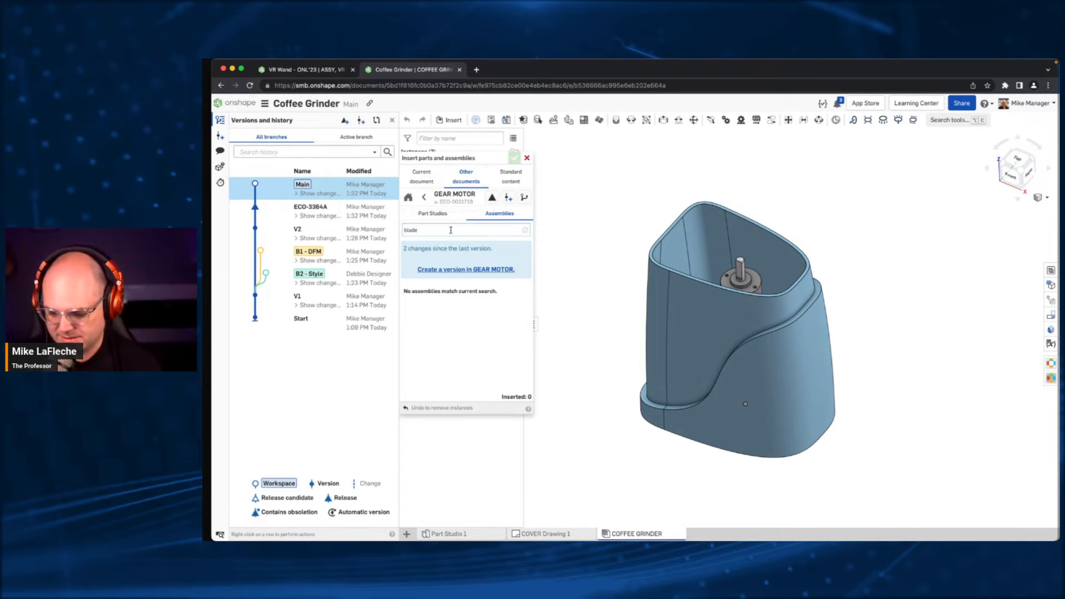
- Search the Sassify Systems, Inc. documents for blade, limiting the results to assemblies
{"action": "left_click", "coordinate": [424, 198]}
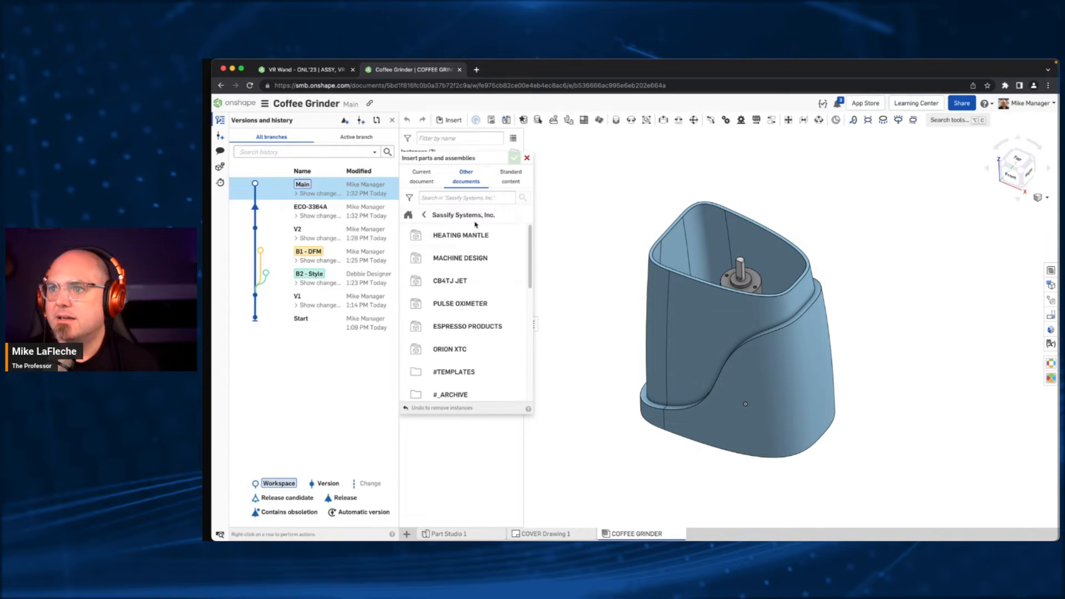
{"action": "left_click", "coordinate": [412, 198]}
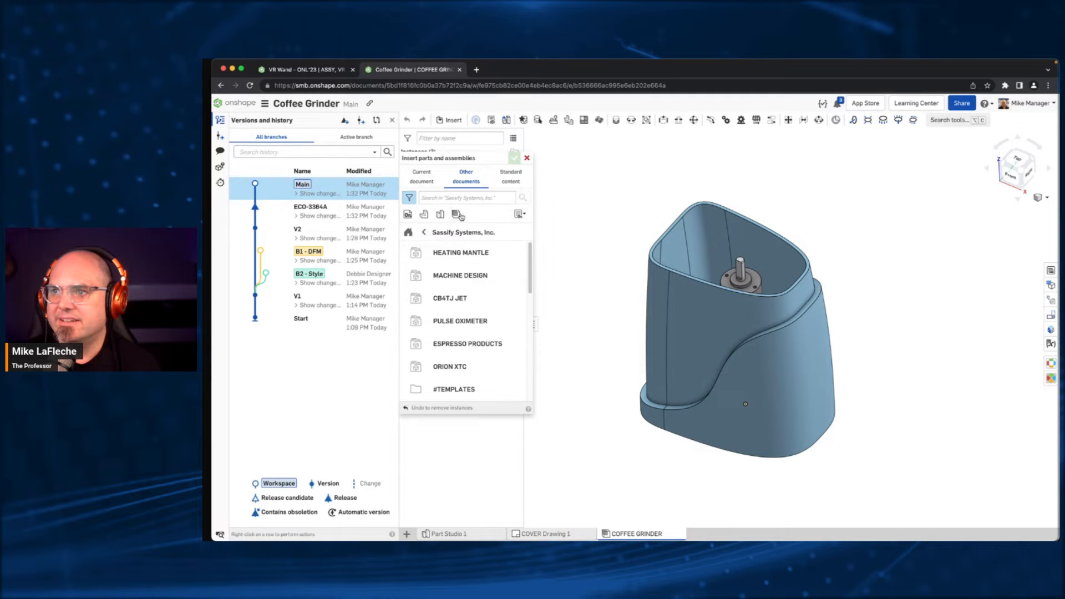
{"action": "left_click", "coordinate": [457, 214]}
{"action": "left_click", "coordinate": [450, 197]}
{"action": "type", "text": "blade"}
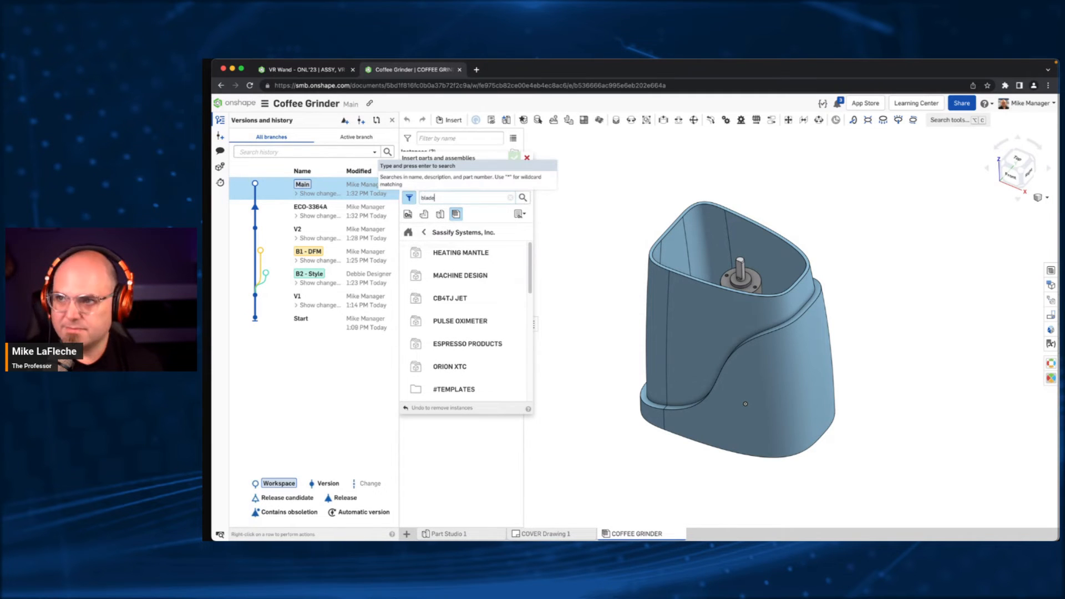
{"action": "key", "text": "Return"}
- Insert the released BLADE assembly into the empty space beside the BASE
{"action": "left_click", "coordinate": [491, 227]}
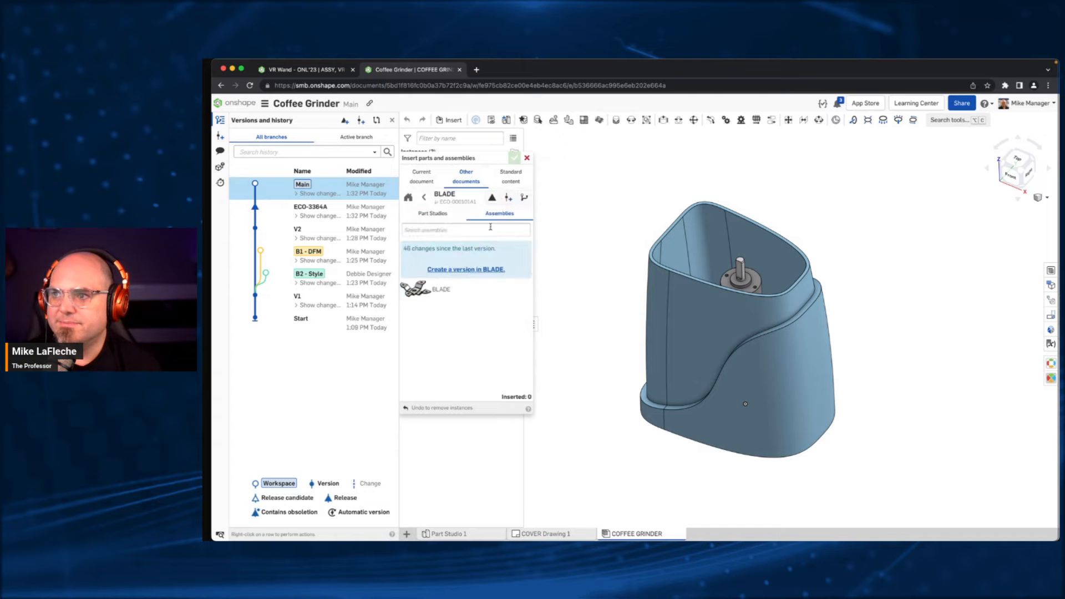
{"action": "left_click", "coordinate": [492, 197]}
{"action": "left_click", "coordinate": [439, 248]}
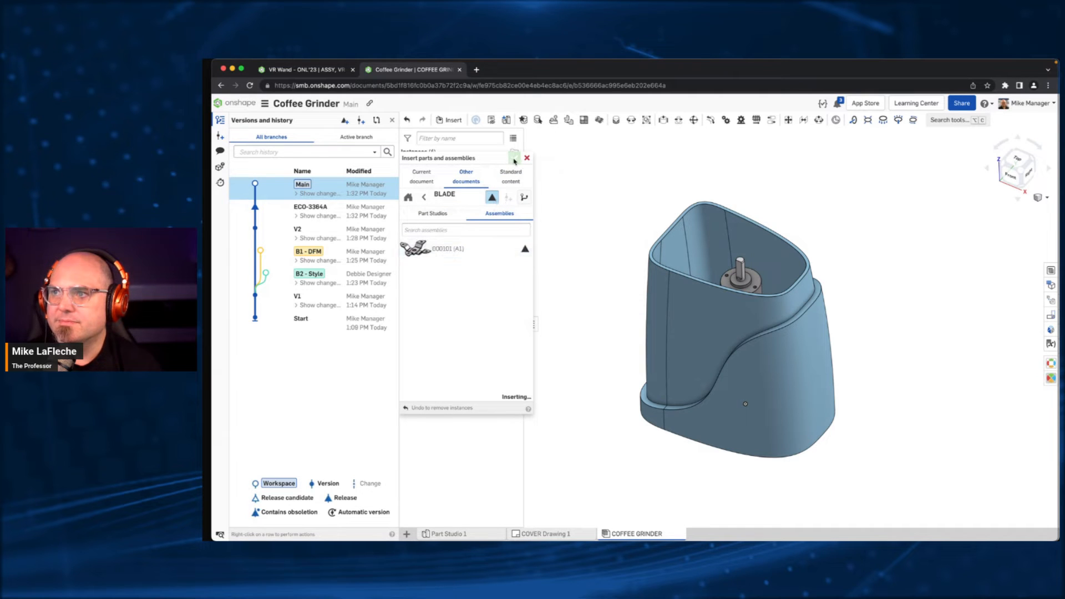
{"action": "left_click", "coordinate": [615, 200]}
{"action": "left_click", "coordinate": [514, 159]}
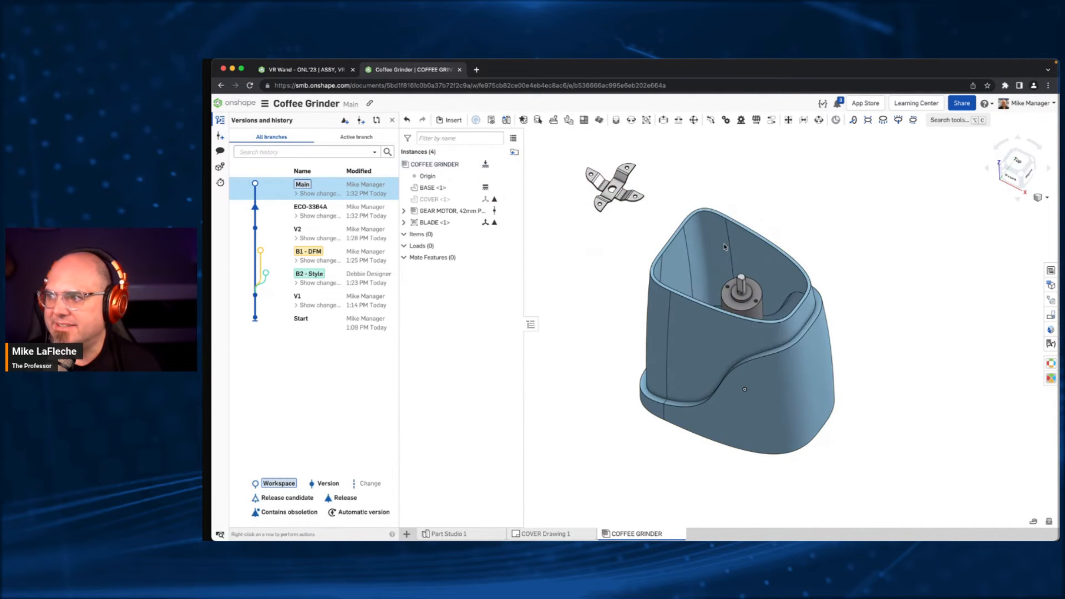
- Fix the gear motor's MOTOR part in place and move the BLADE closer to the opening of the BASE
{"action": "right_click", "coordinate": [763, 302]}
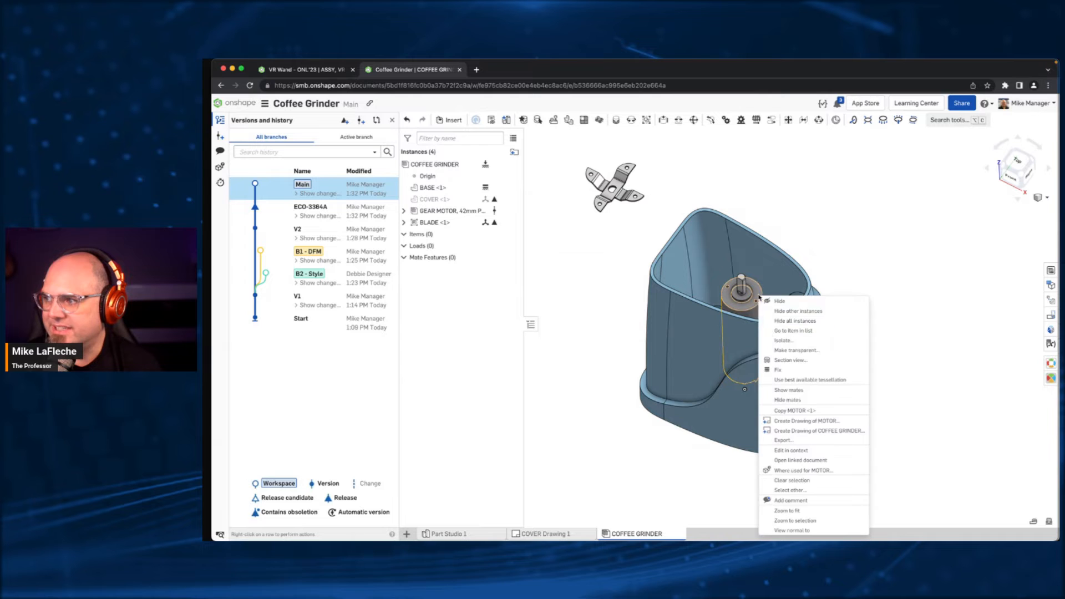
{"action": "left_click", "coordinate": [777, 367]}
{"action": "scroll", "coordinate": [743, 338], "scroll_direction": "up", "scroll_amount": 5}
{"action": "right_click_drag", "start_coordinate": [744, 312], "coordinate": [770, 306]}
{"action": "scroll", "coordinate": [770, 305], "scroll_direction": "down", "scroll_amount": 8}
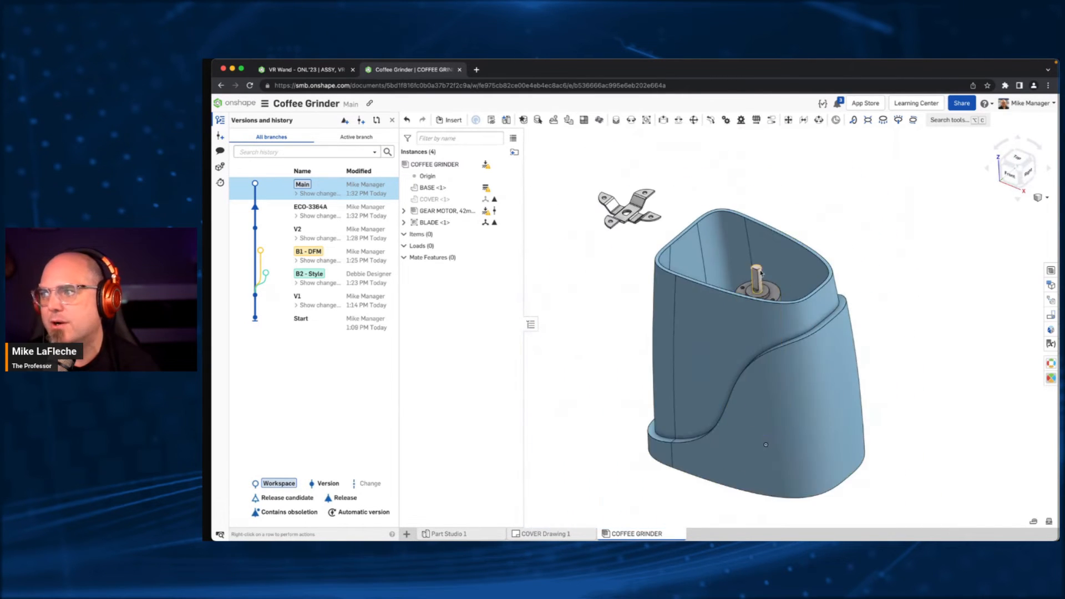
{"action": "left_click_drag", "start_coordinate": [620, 238], "coordinate": [679, 208]}
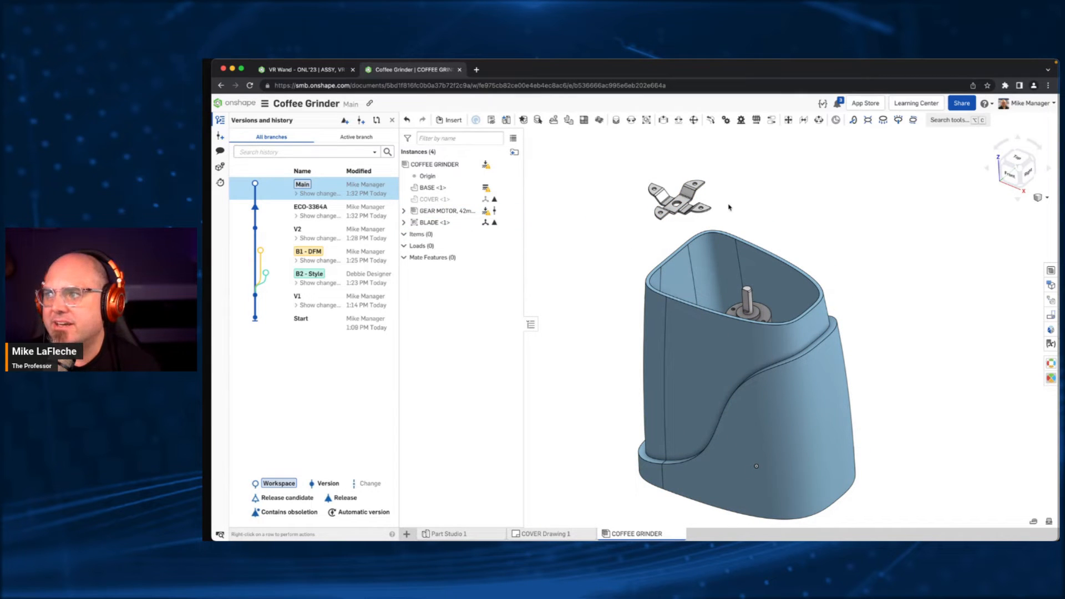
- Start a Fastened mate and pick the central hole on the underside of the BLADE as its first mate connector
{"action": "scroll", "coordinate": [725, 202], "scroll_direction": "up", "scroll_amount": 1}
{"action": "scroll", "coordinate": [756, 211], "scroll_direction": "up", "scroll_amount": 3}
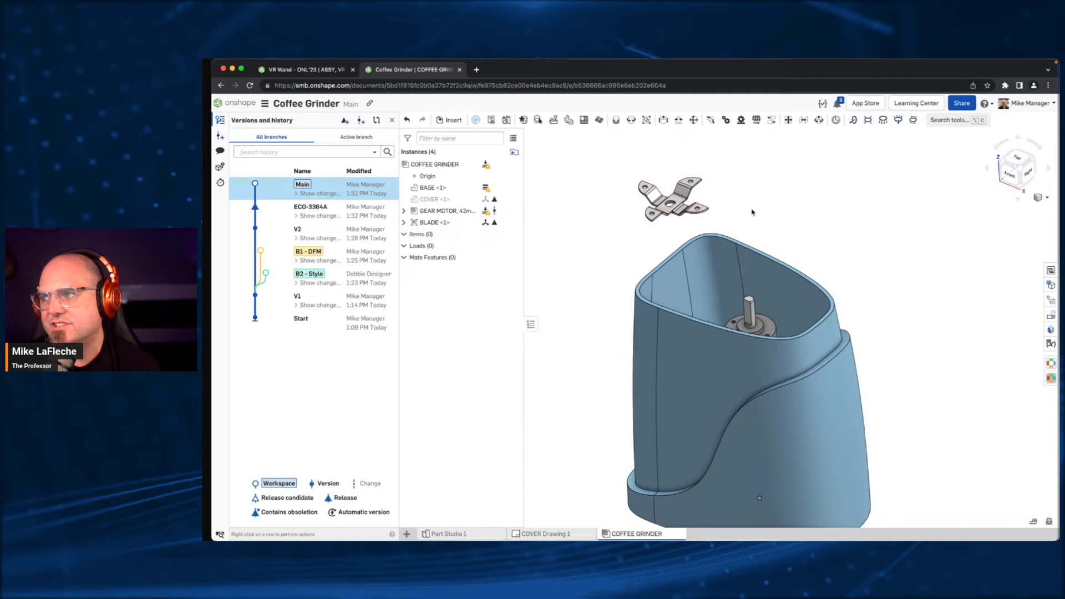
{"action": "left_click", "coordinate": [615, 120]}
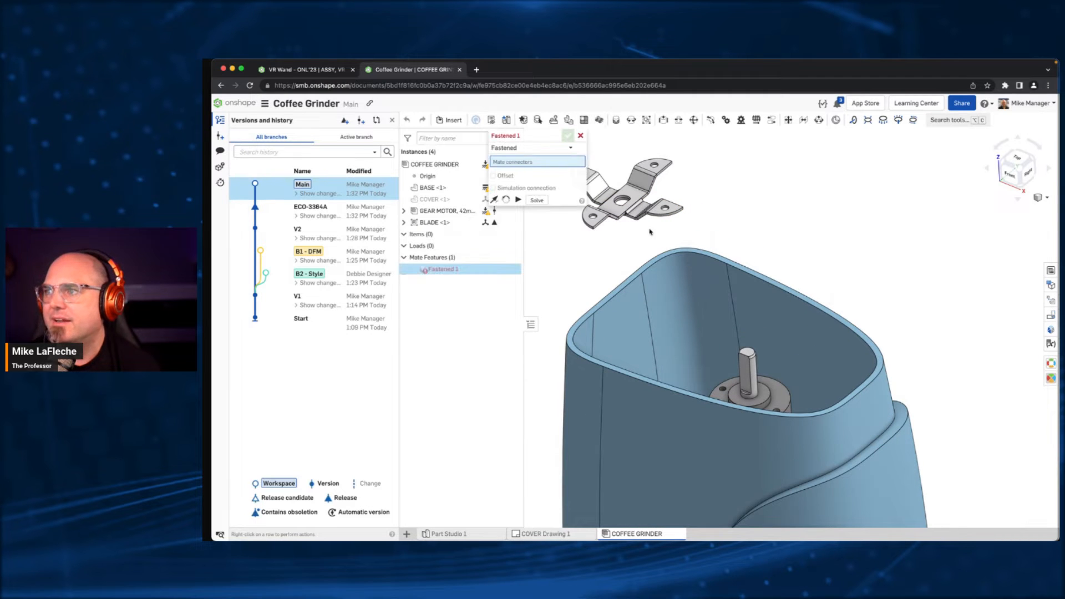
{"action": "right_click_drag", "start_coordinate": [649, 231], "coordinate": [663, 192]}
{"action": "middle_click_drag", "start_coordinate": [617, 296], "coordinate": [791, 168]}
{"action": "scroll", "coordinate": [674, 397], "scroll_direction": "up", "scroll_amount": 5}
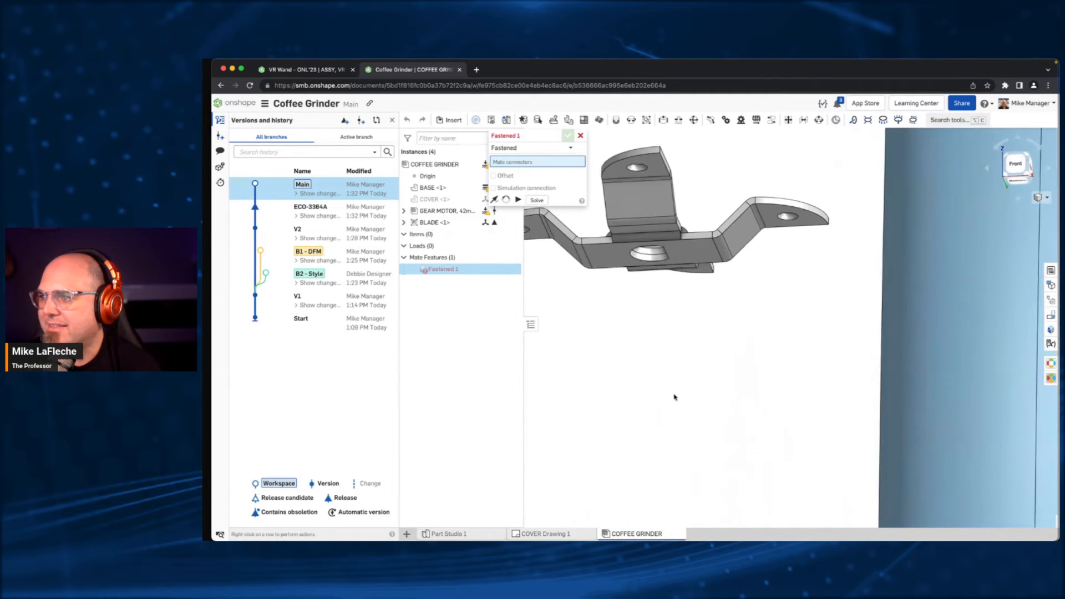
{"action": "middle_click_drag", "start_coordinate": [651, 297], "coordinate": [572, 415]}
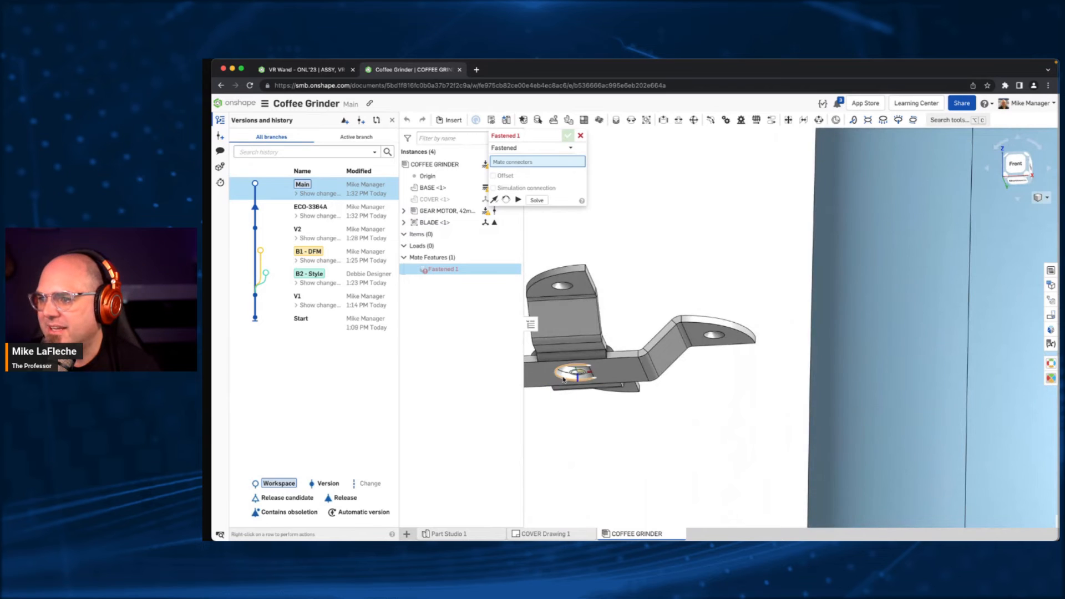
{"action": "scroll", "coordinate": [564, 379], "scroll_direction": "up", "scroll_amount": 1}
{"action": "middle_click_drag", "start_coordinate": [564, 379], "coordinate": [663, 321]}
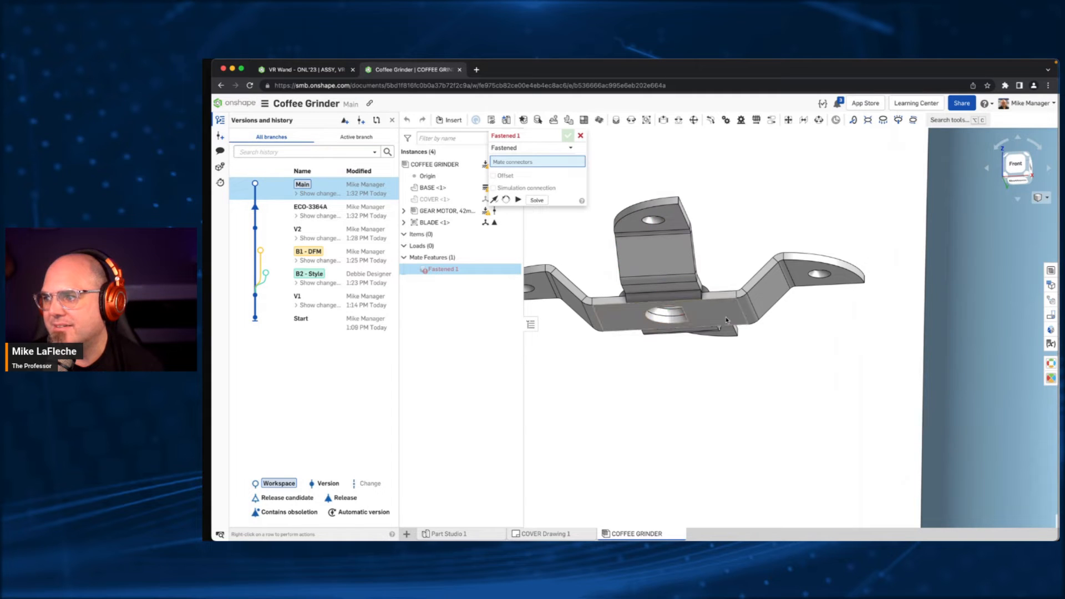
{"action": "left_click", "coordinate": [651, 323]}
- Fasten the BLADE partway up the gear motor's SHAFT and reorient the mate's secondary axis to turn the blade on the shaft
{"action": "scroll", "coordinate": [755, 203], "scroll_direction": "up", "scroll_amount": 5}
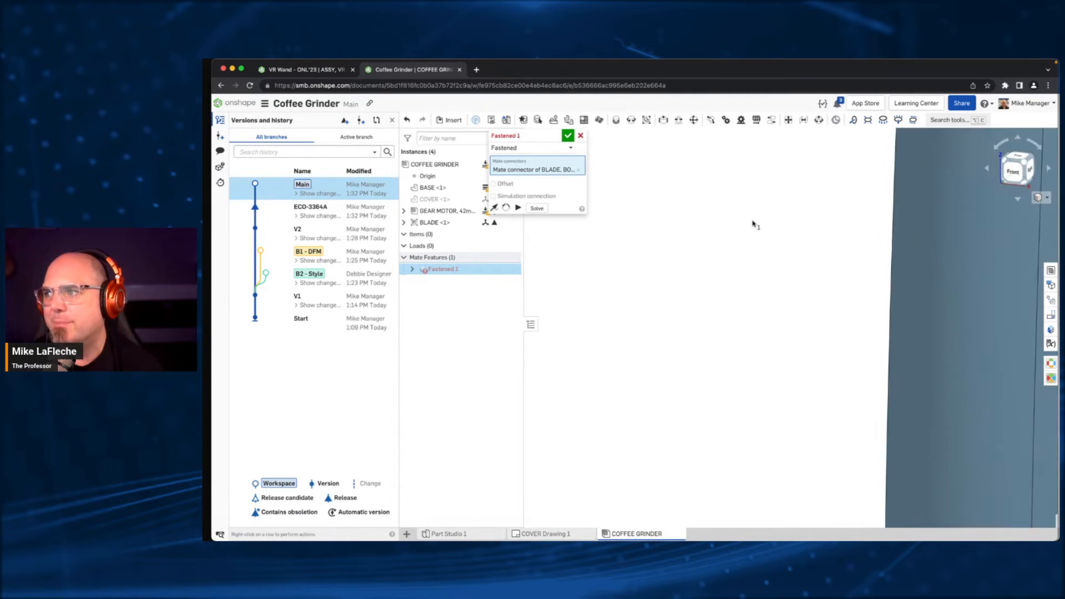
{"action": "scroll", "coordinate": [746, 250], "scroll_direction": "down", "scroll_amount": 5}
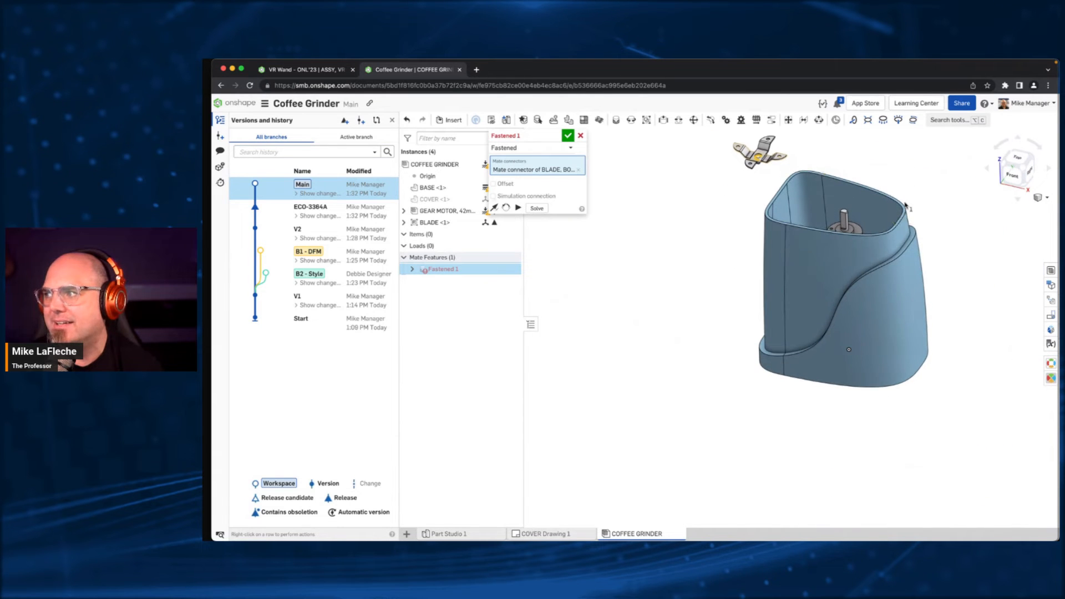
{"action": "scroll", "coordinate": [752, 271], "scroll_direction": "up", "scroll_amount": 5}
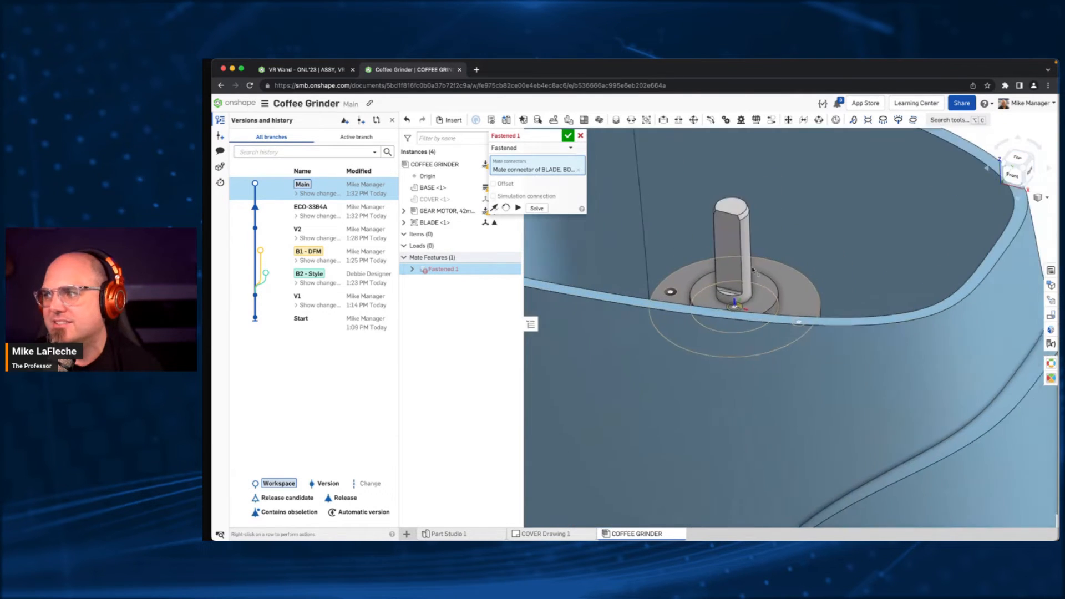
{"action": "right_click_drag", "start_coordinate": [753, 270], "coordinate": [718, 245]}
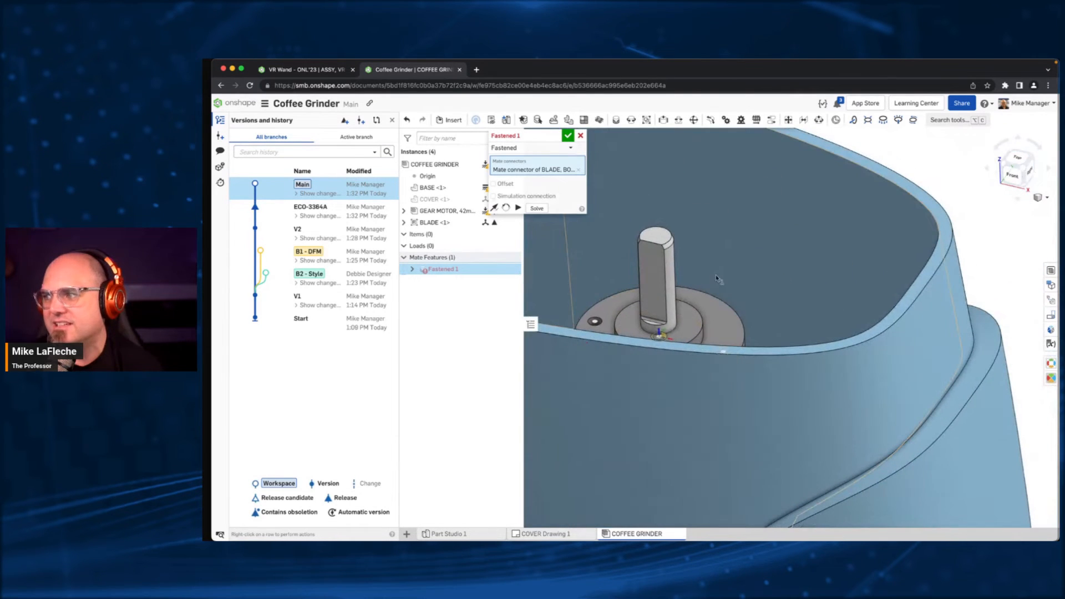
{"action": "left_click", "coordinate": [675, 267]}
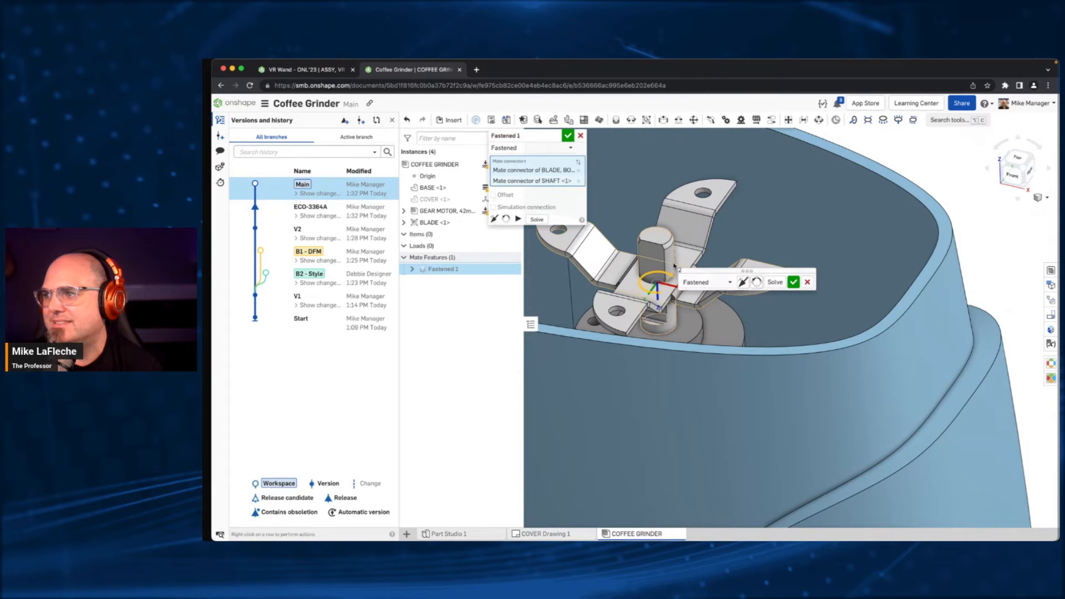
{"action": "left_click", "coordinate": [757, 283]}
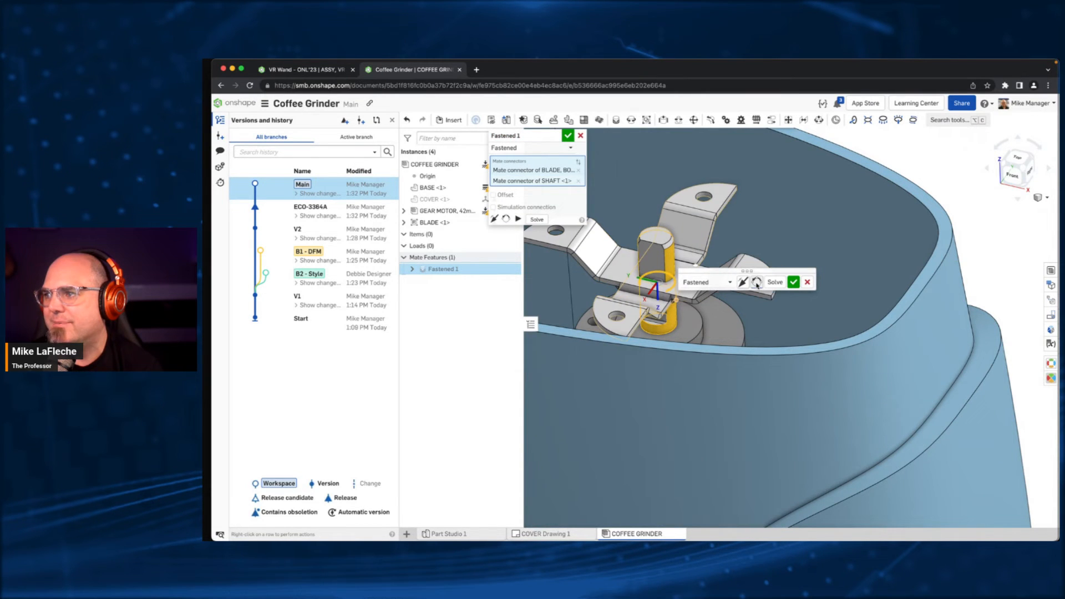
{"action": "right_click_drag", "start_coordinate": [741, 267], "coordinate": [651, 285]}
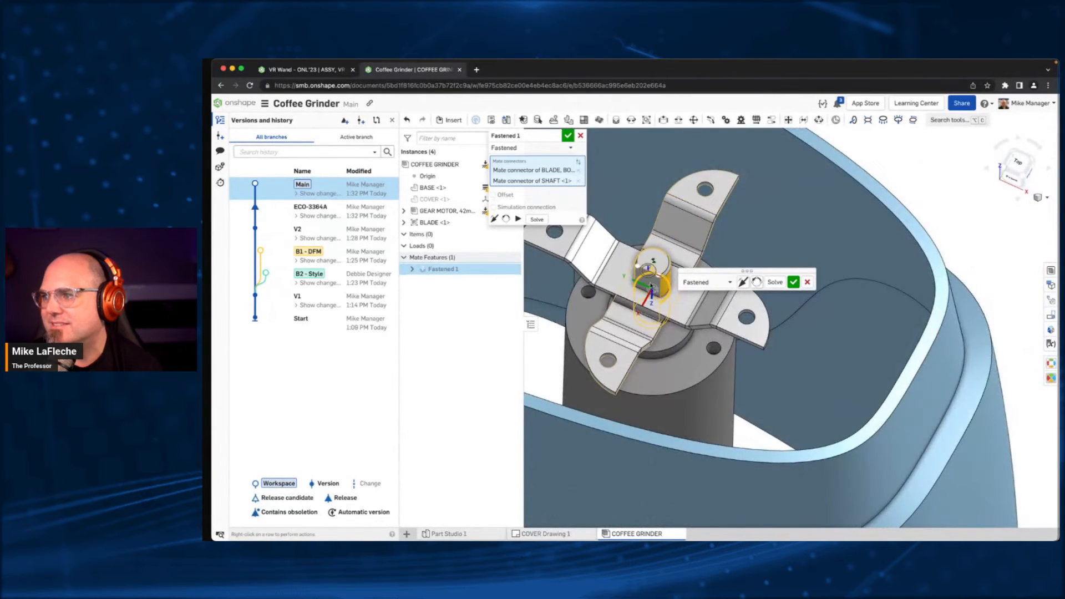
{"action": "left_click", "coordinate": [793, 282]}
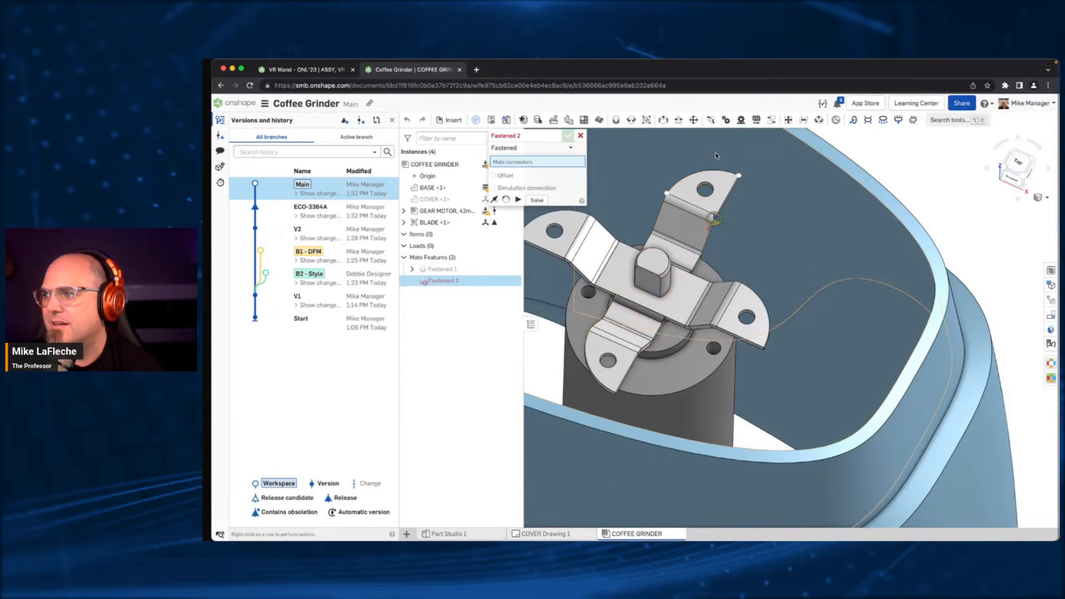
{"action": "left_click", "coordinate": [580, 136]}
{"action": "scroll", "coordinate": [651, 291], "scroll_direction": "down", "scroll_amount": 5}
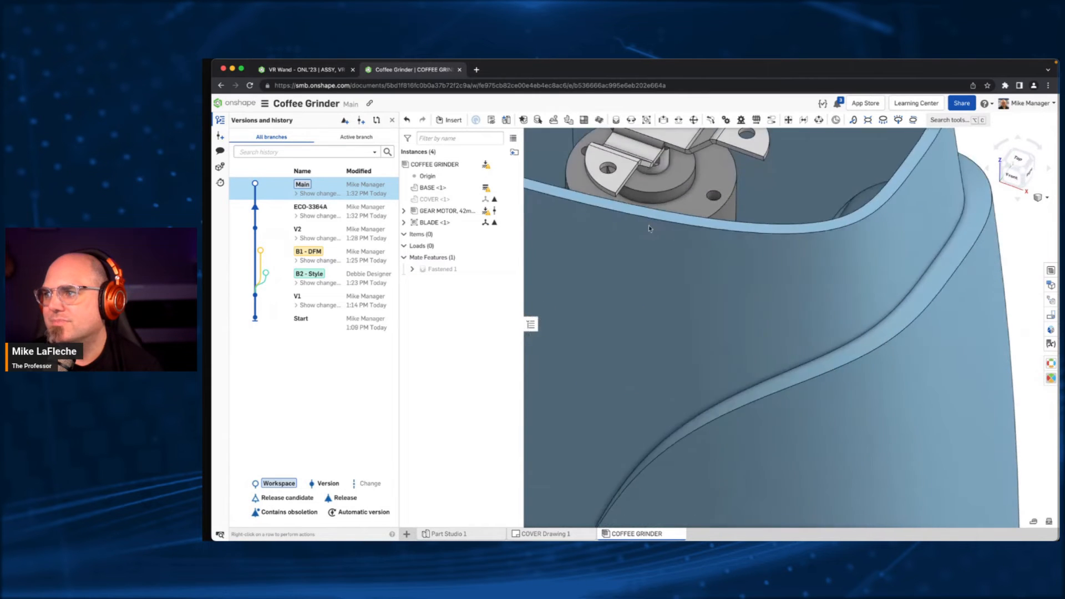
{"action": "left_click_drag", "start_coordinate": [651, 291], "coordinate": [728, 254]}
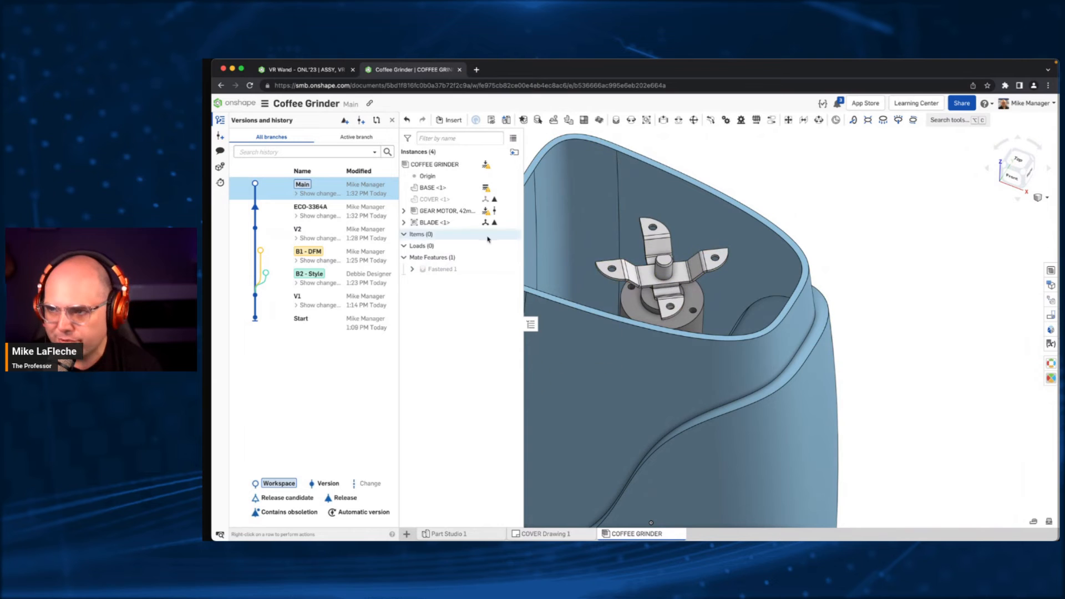
- Edit the blade's Fastened mate with a 5 mm Z offset that raises the BLADE toward the shaft's tip
{"action": "double_click", "coordinate": [442, 269]}
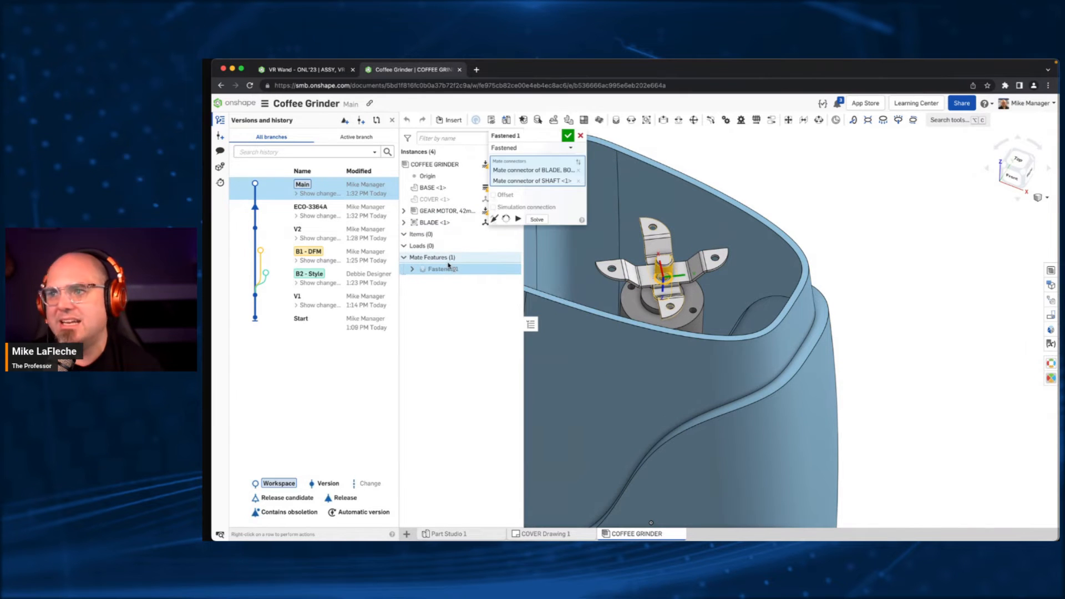
{"action": "left_click", "coordinate": [511, 196]}
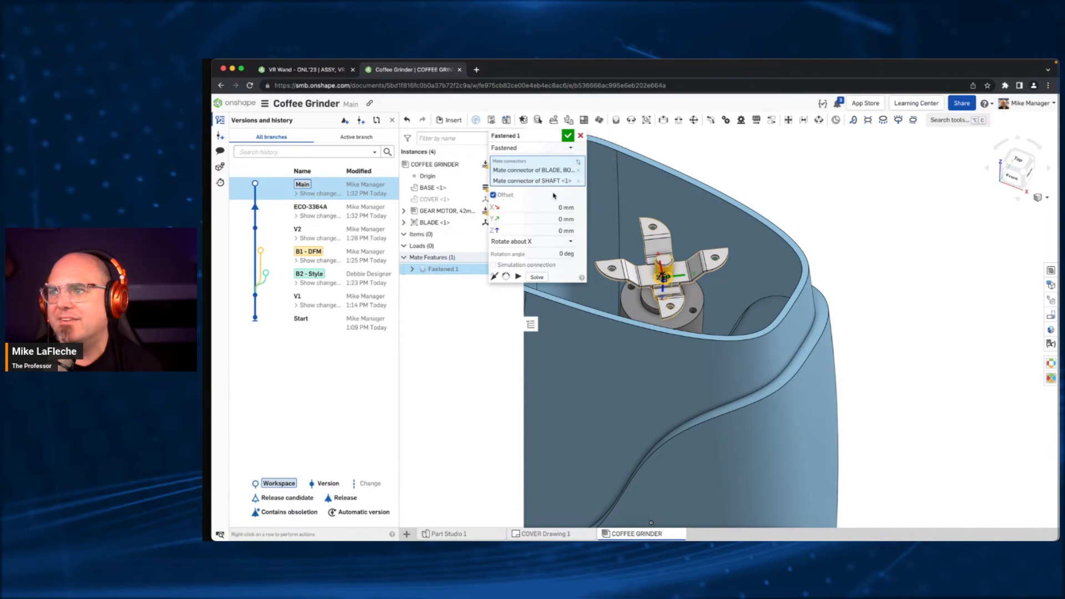
{"action": "left_click", "coordinate": [546, 228]}
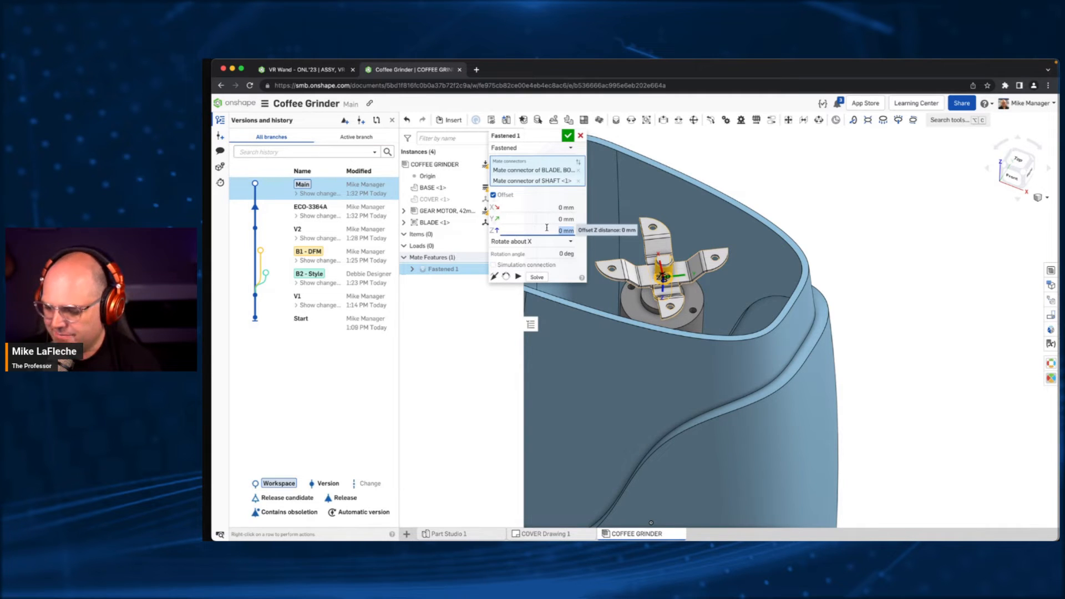
{"action": "left_click", "coordinate": [568, 135]}
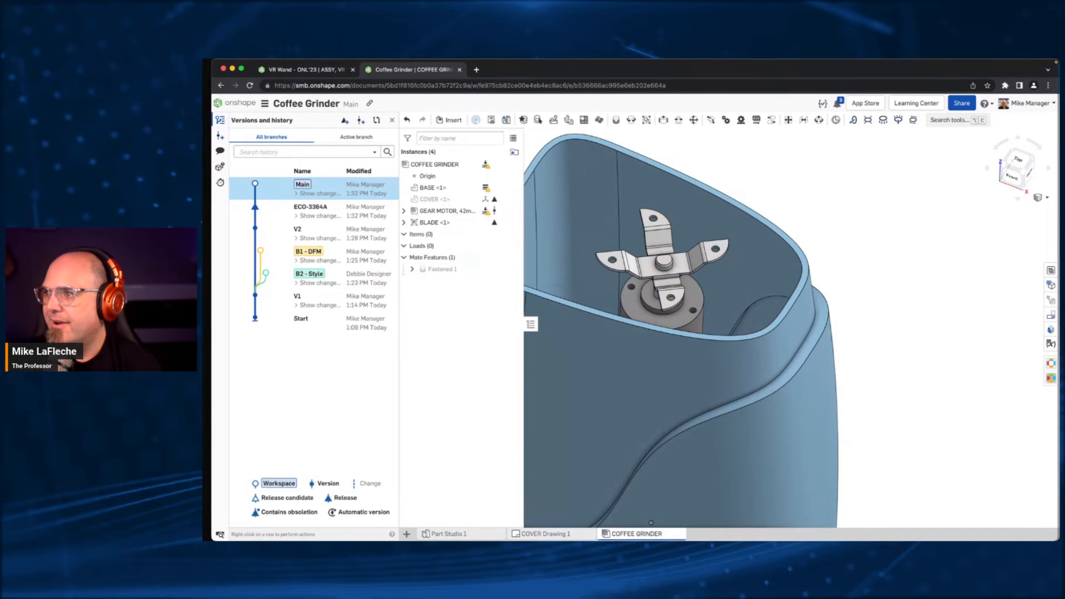
{"action": "right_click_drag", "start_coordinate": [732, 165], "coordinate": [737, 257]}
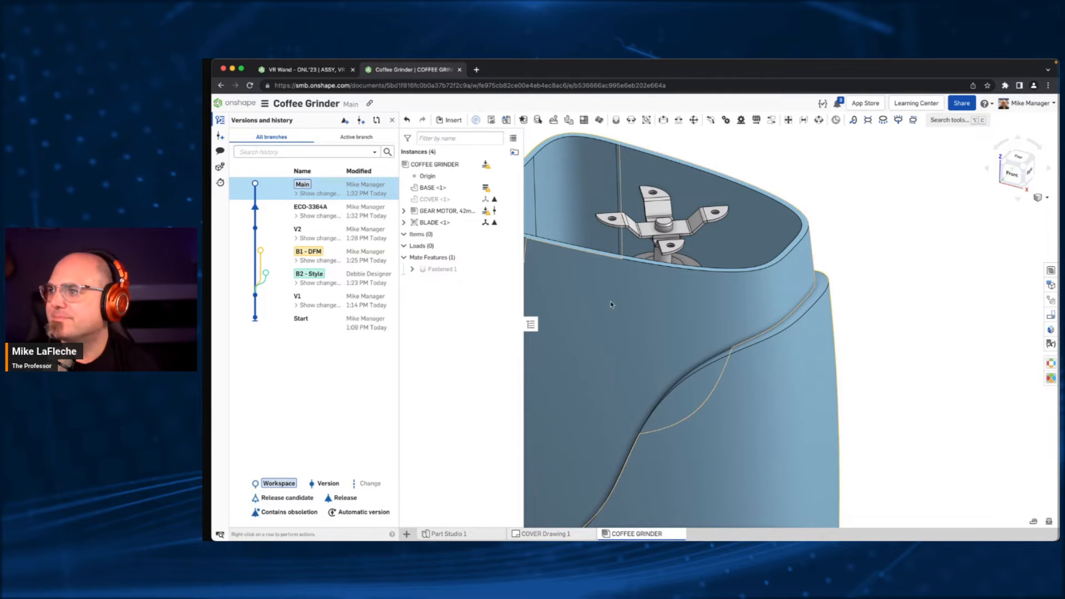
{"action": "middle_click_drag", "start_coordinate": [701, 235], "coordinate": [782, 229]}
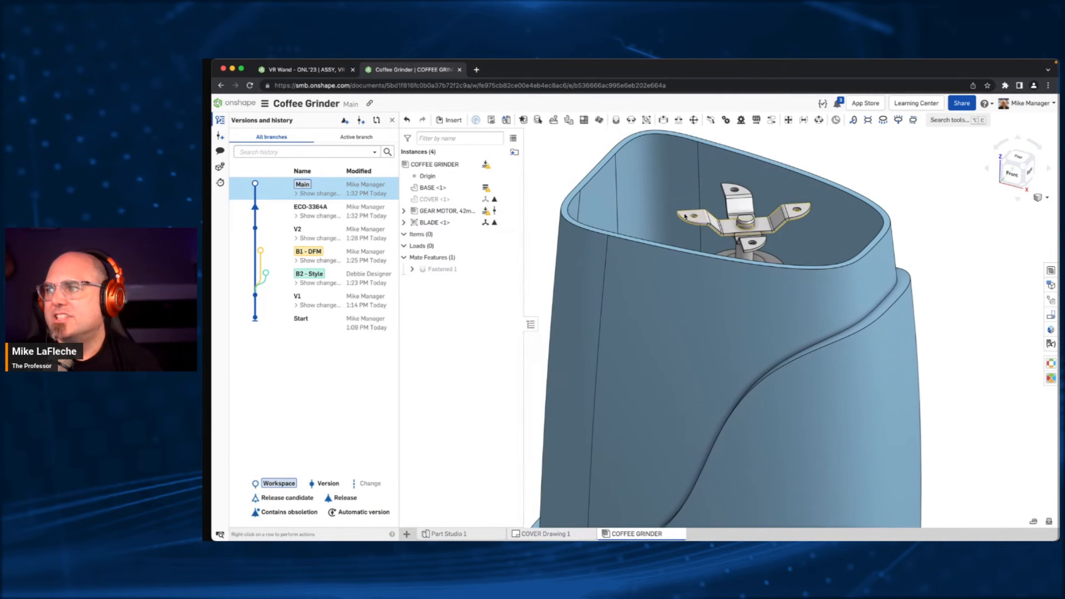
- Open the linked document of the BLADE and switch it from the released version to its Main workspace
{"action": "right_click", "coordinate": [426, 224]}
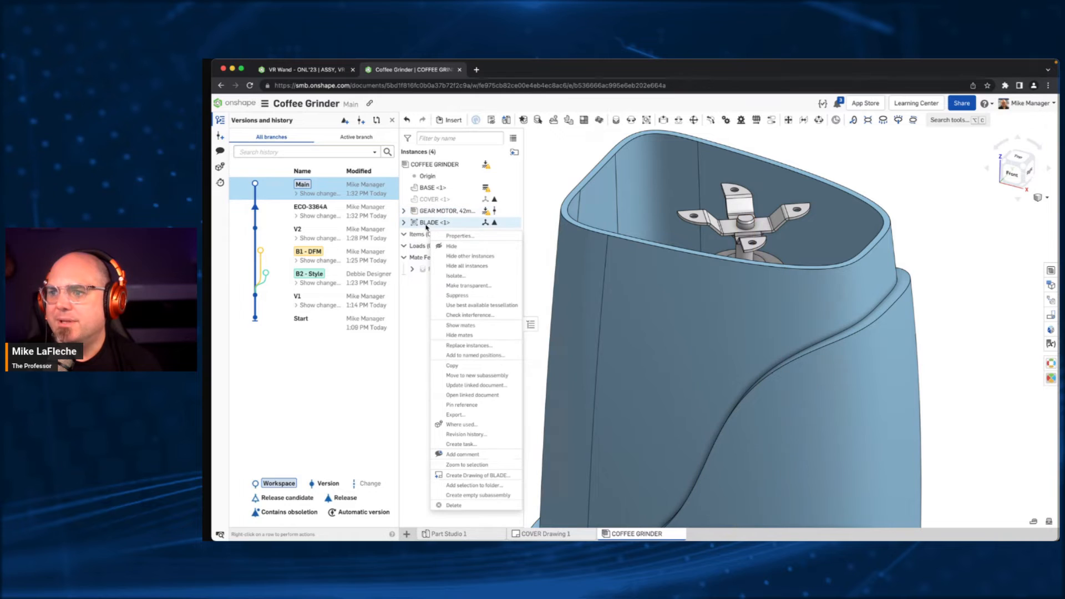
{"action": "left_click", "coordinate": [475, 395]}
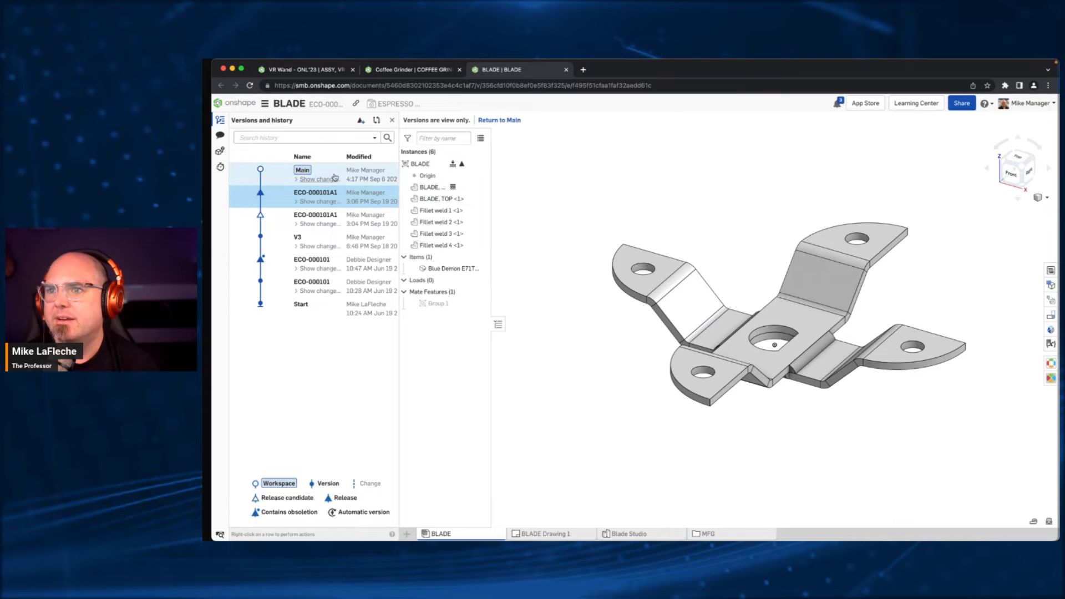
{"action": "left_click", "coordinate": [335, 179]}
{"action": "left_click", "coordinate": [335, 177]}
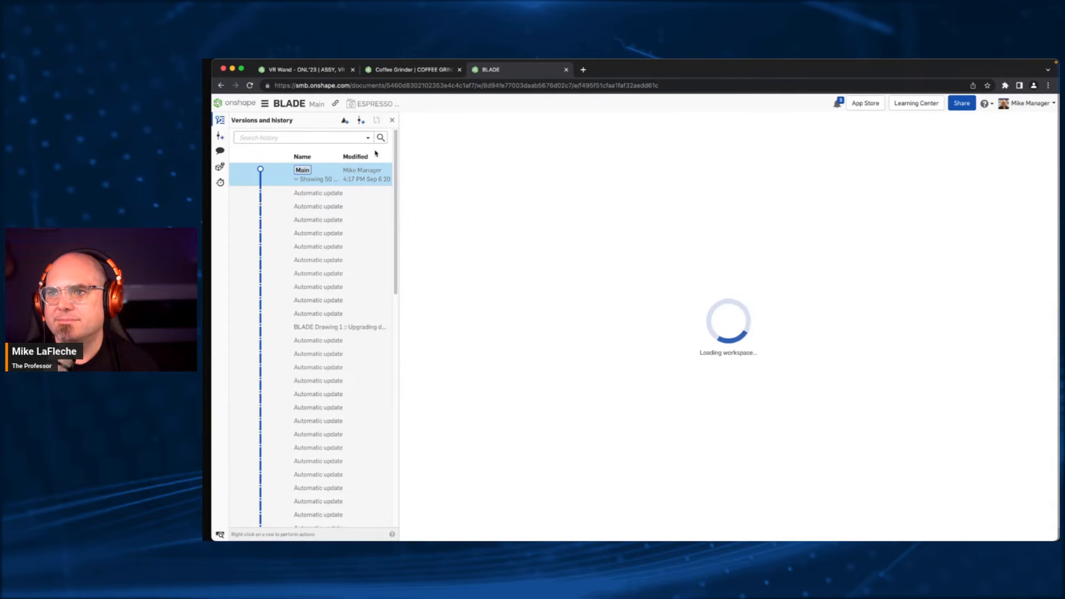
{"action": "left_click", "coordinate": [308, 179]}
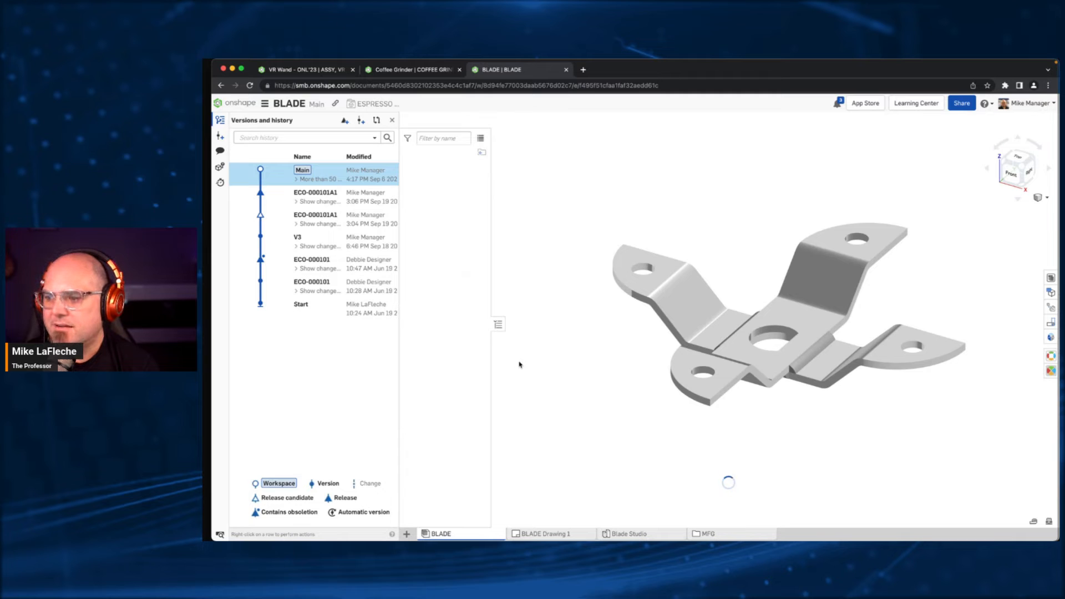
- Examine the Bottom and Top layout sketches in the Blade Studio without changing them
{"action": "left_click", "coordinate": [626, 534]}
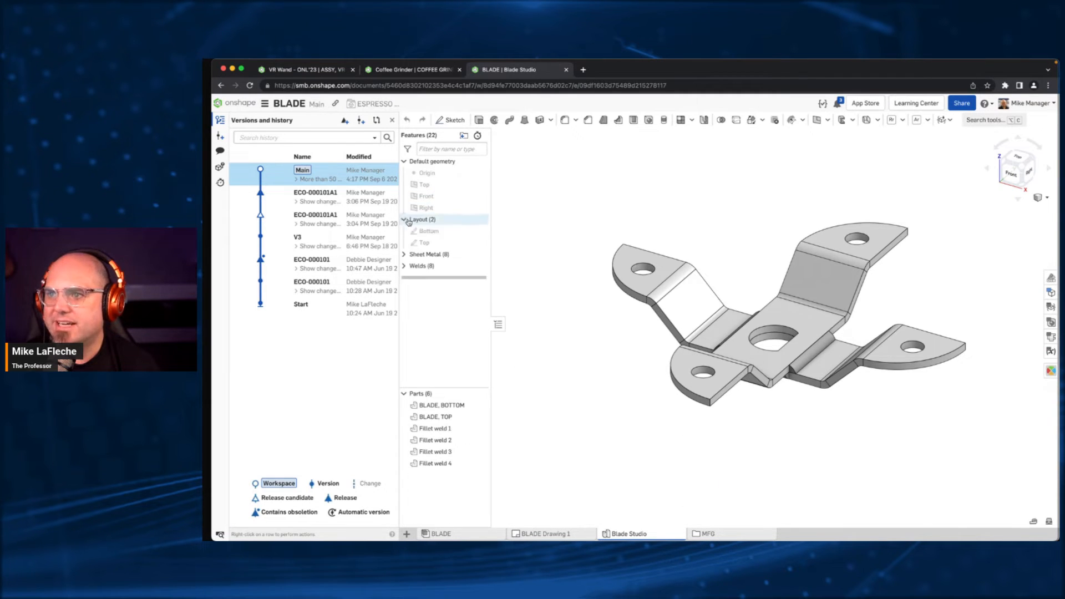
{"action": "double_click", "coordinate": [459, 231]}
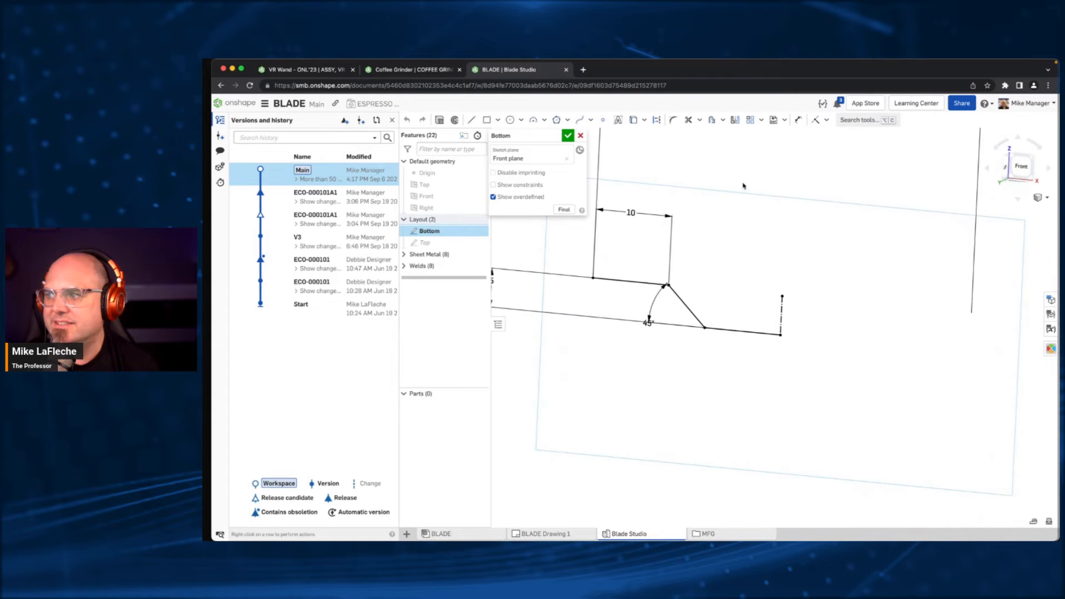
{"action": "left_click", "coordinate": [567, 135]}
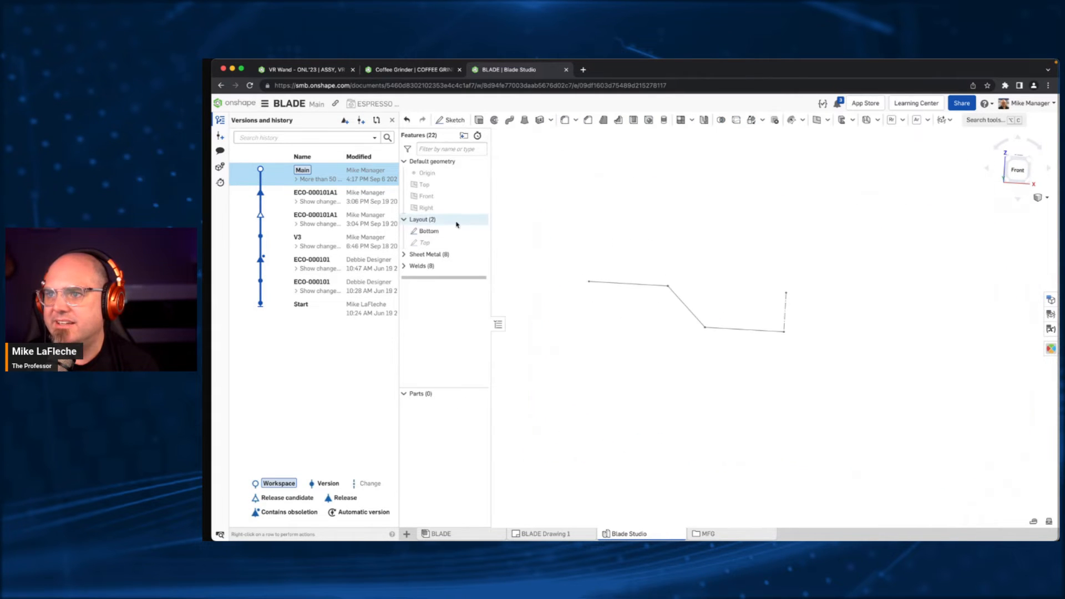
{"action": "left_click", "coordinate": [428, 244]}
{"action": "double_click", "coordinate": [427, 244]}
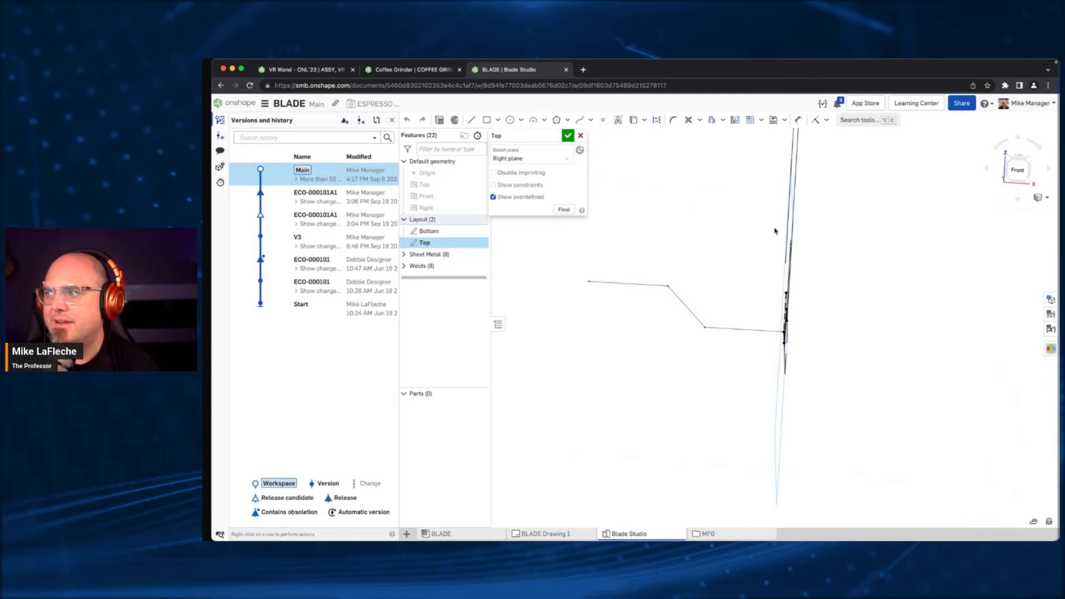
{"action": "left_click", "coordinate": [581, 136]}
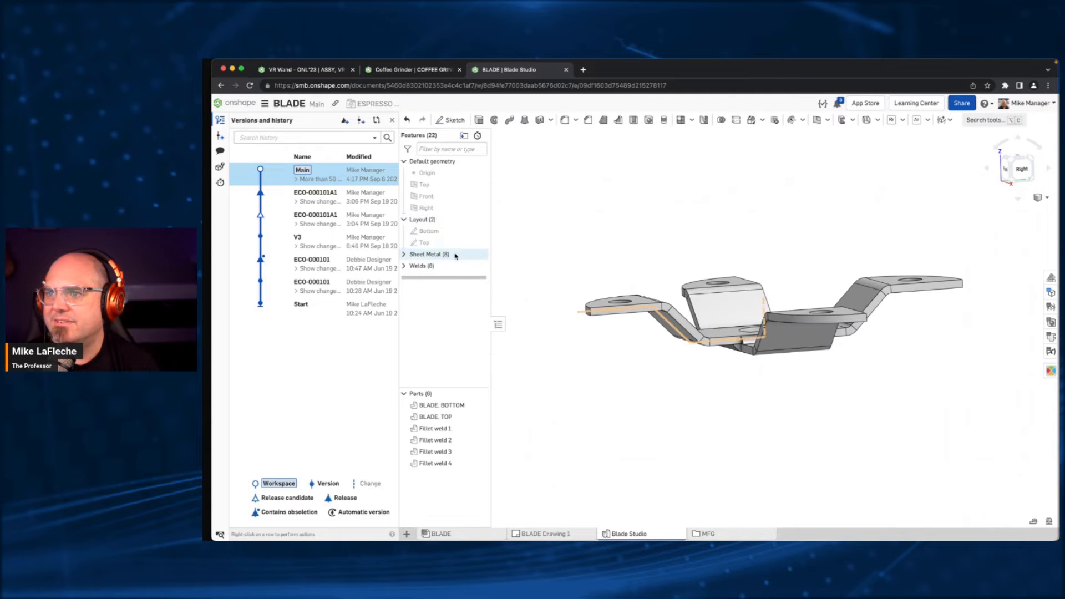
- Try extrude depths of 15 mm and 5 mm on the Blade, Bottom sheet metal feature
{"action": "left_click", "coordinate": [405, 255]}
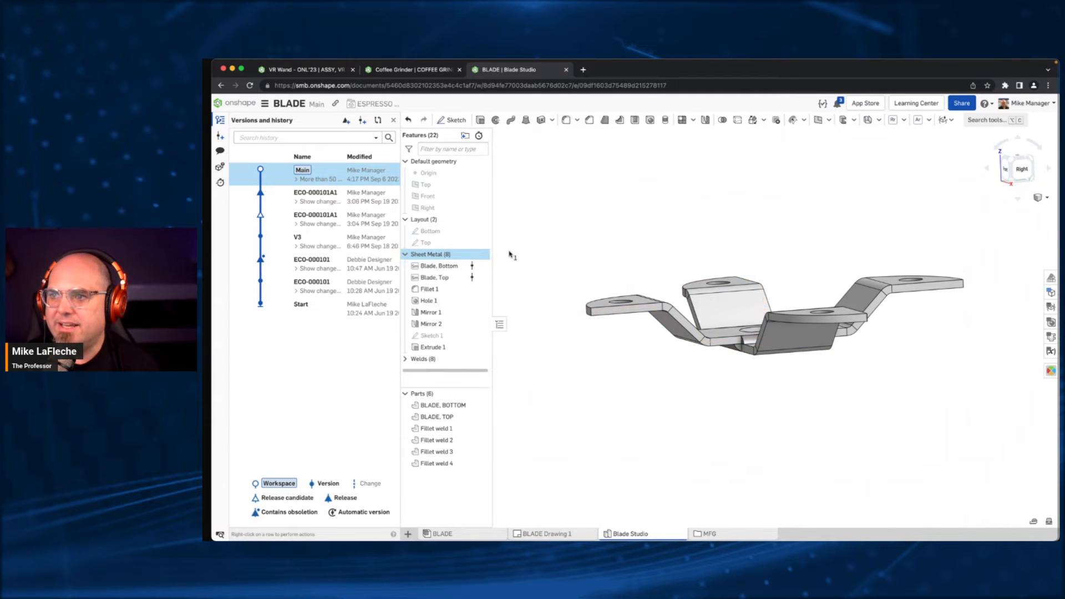
{"action": "left_click", "coordinate": [453, 267]}
{"action": "double_click", "coordinate": [454, 266]}
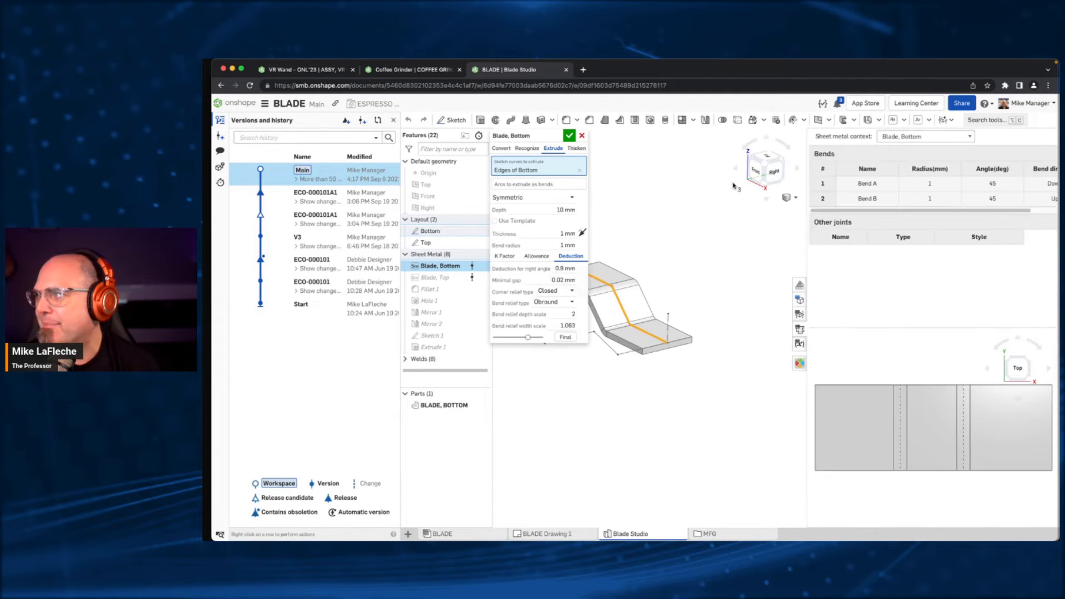
{"action": "left_click", "coordinate": [1051, 336]}
{"action": "scroll", "coordinate": [681, 252], "scroll_direction": "down", "scroll_amount": 3}
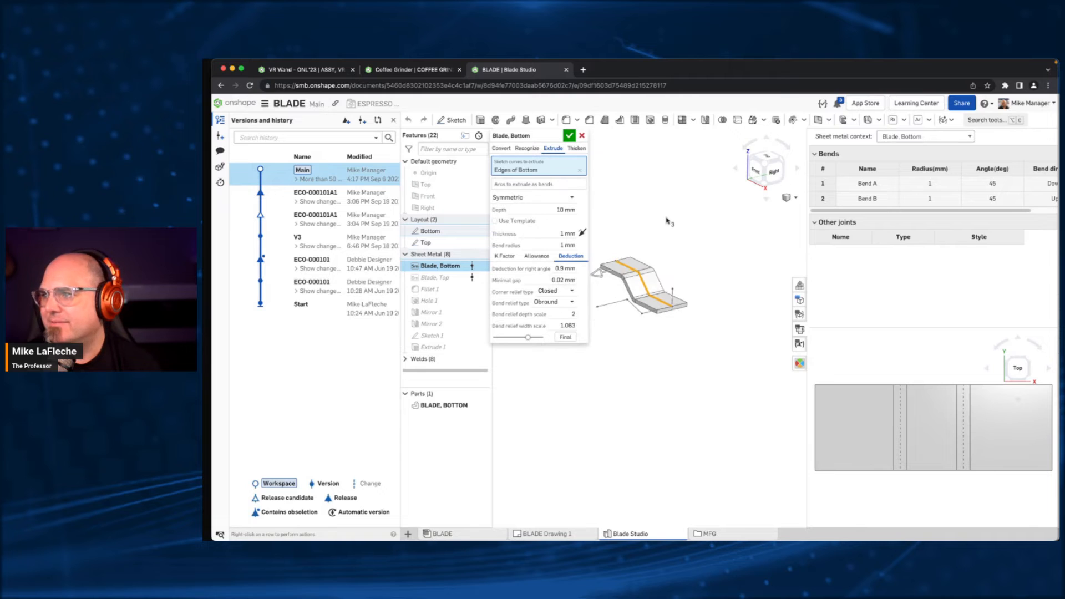
{"action": "middle_click_drag", "start_coordinate": [668, 219], "coordinate": [689, 264]}
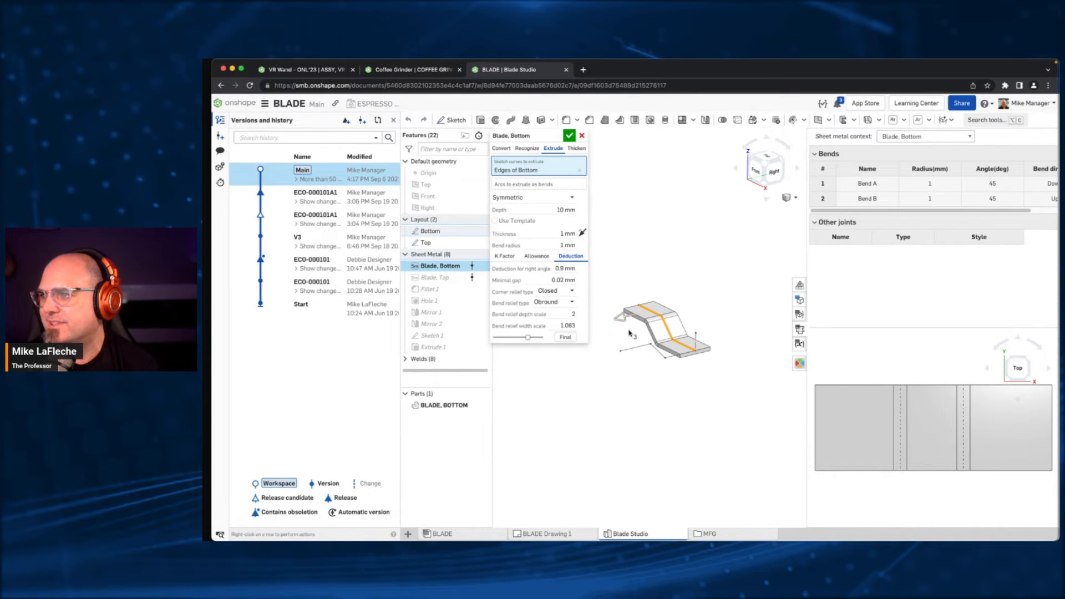
{"action": "left_click", "coordinate": [544, 211]}
{"action": "type", "text": "15"}
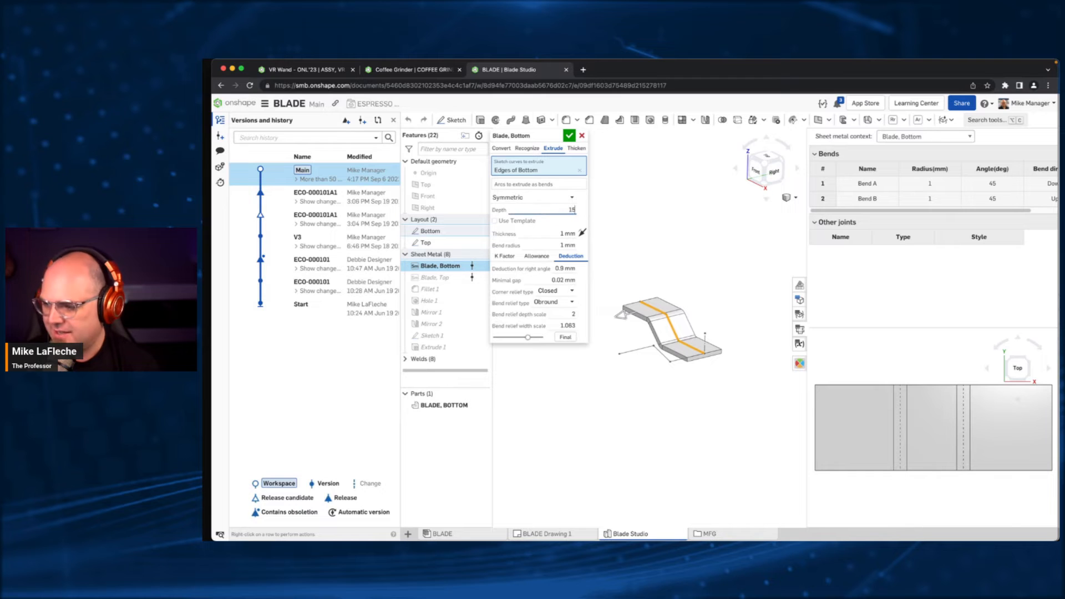
{"action": "key", "text": "Return"}
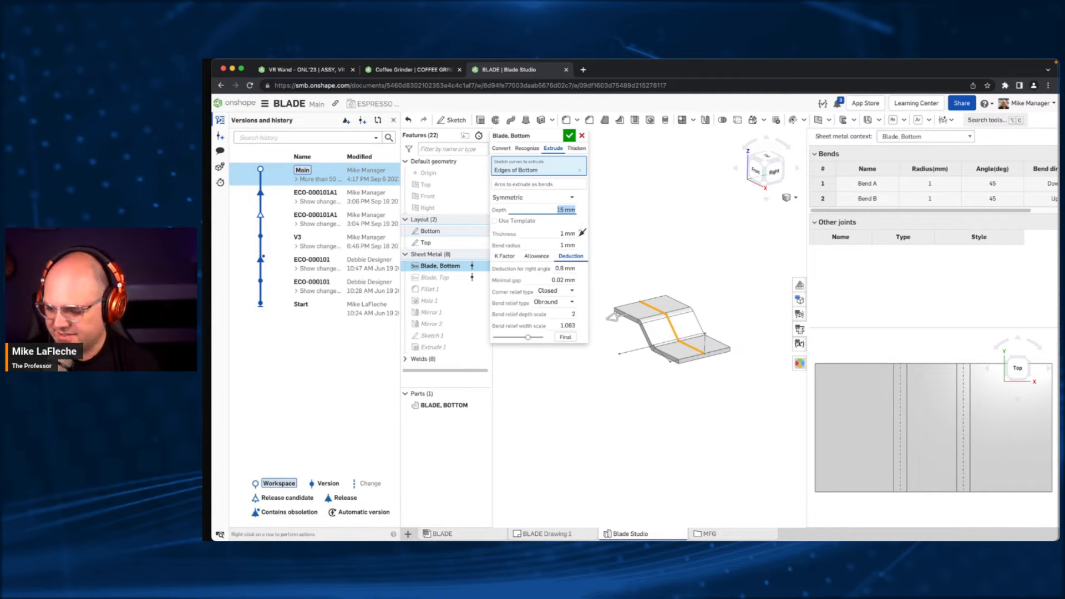
{"action": "type", "text": "5"}
{"action": "key", "text": "Return"}
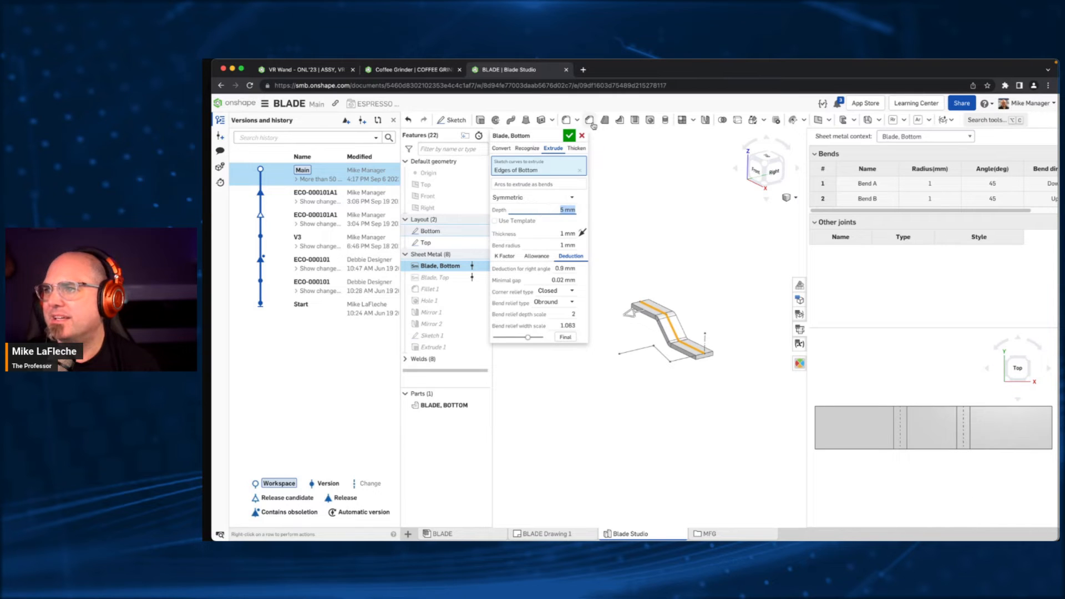
{"action": "left_click", "coordinate": [570, 136]}
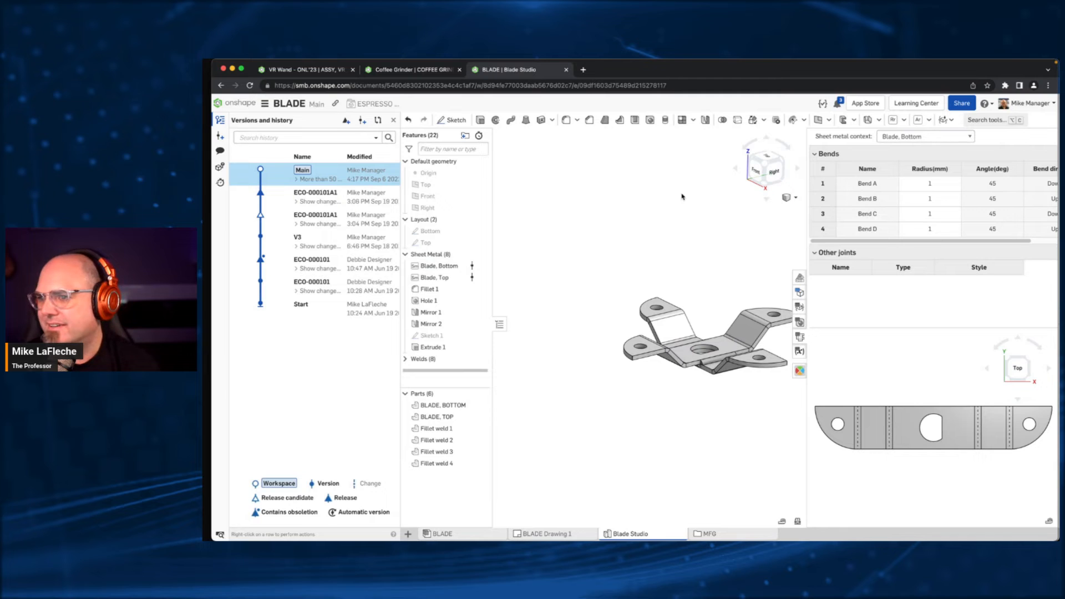
- Sketch a circle about 7.2 mm in diameter across an outer bend line on the flat pattern of Blade, Bottom
{"action": "right_click_drag", "start_coordinate": [542, 242], "coordinate": [592, 274]}
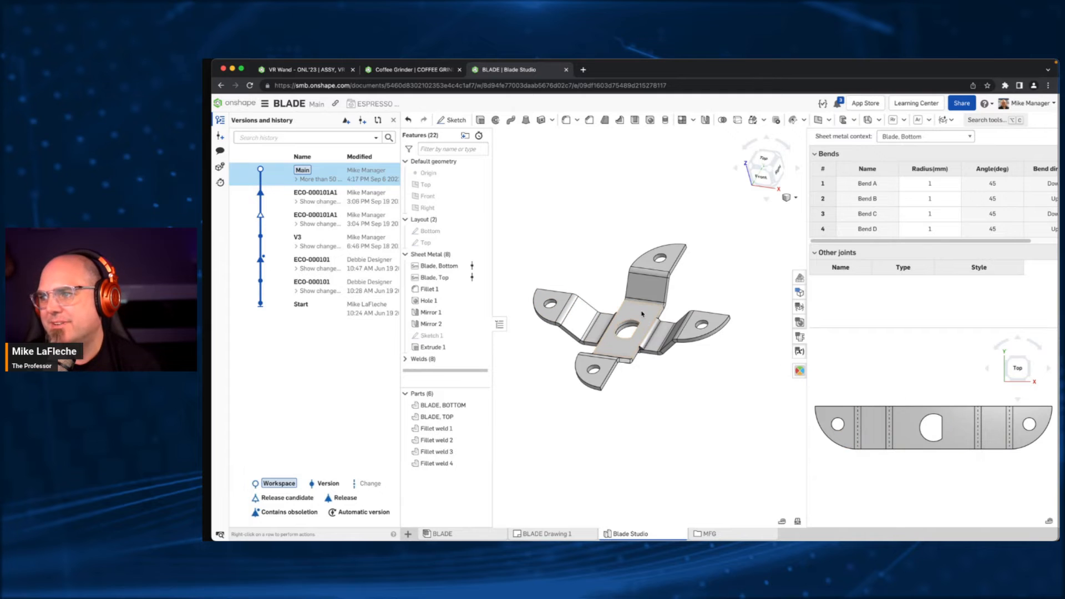
{"action": "left_click", "coordinate": [907, 428]}
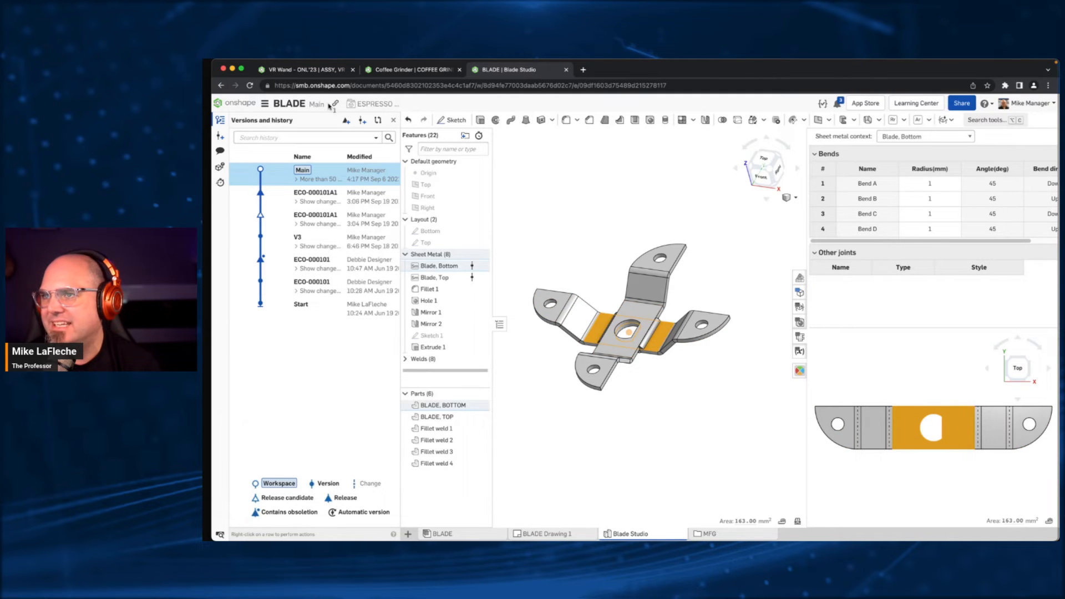
{"action": "left_click", "coordinate": [452, 119]}
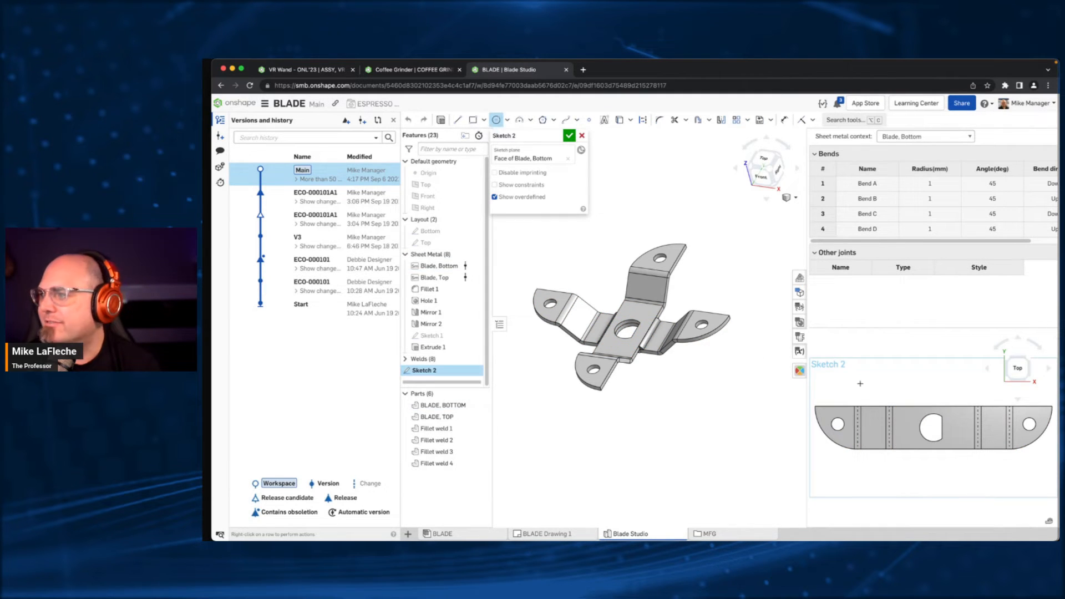
{"action": "left_click", "coordinate": [856, 428]}
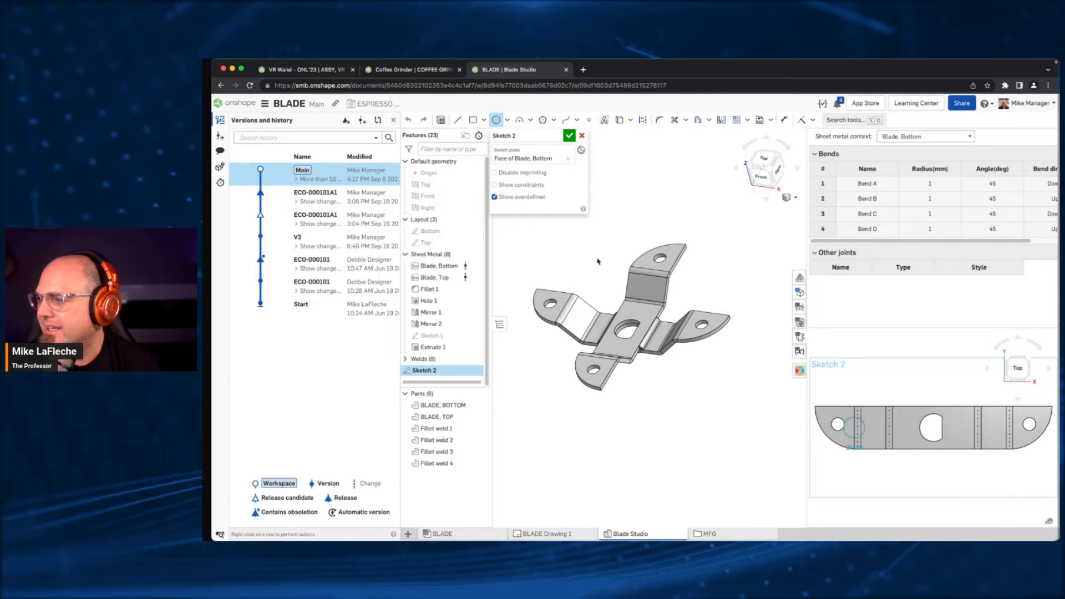
- Try an Extrude Remove of the flat-pattern circle and inspect how the cut wraps around the folded blade's bend
{"action": "left_click", "coordinate": [441, 120]}
{"action": "left_click", "coordinate": [557, 149]}
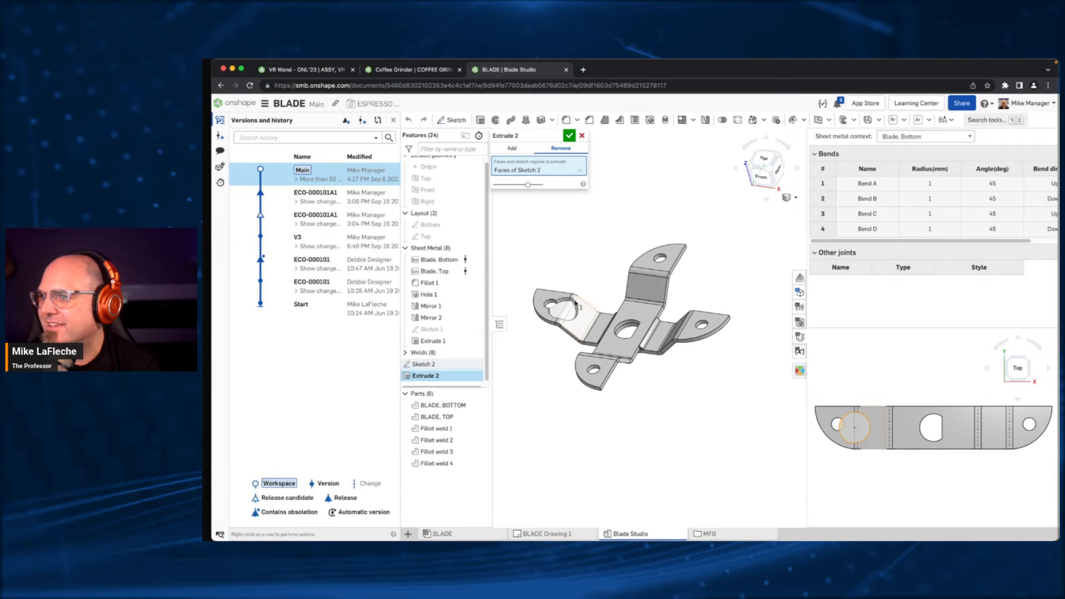
{"action": "right_click_drag", "start_coordinate": [582, 319], "coordinate": [678, 350]}
{"action": "scroll", "coordinate": [642, 381], "scroll_direction": "up", "scroll_amount": 10}
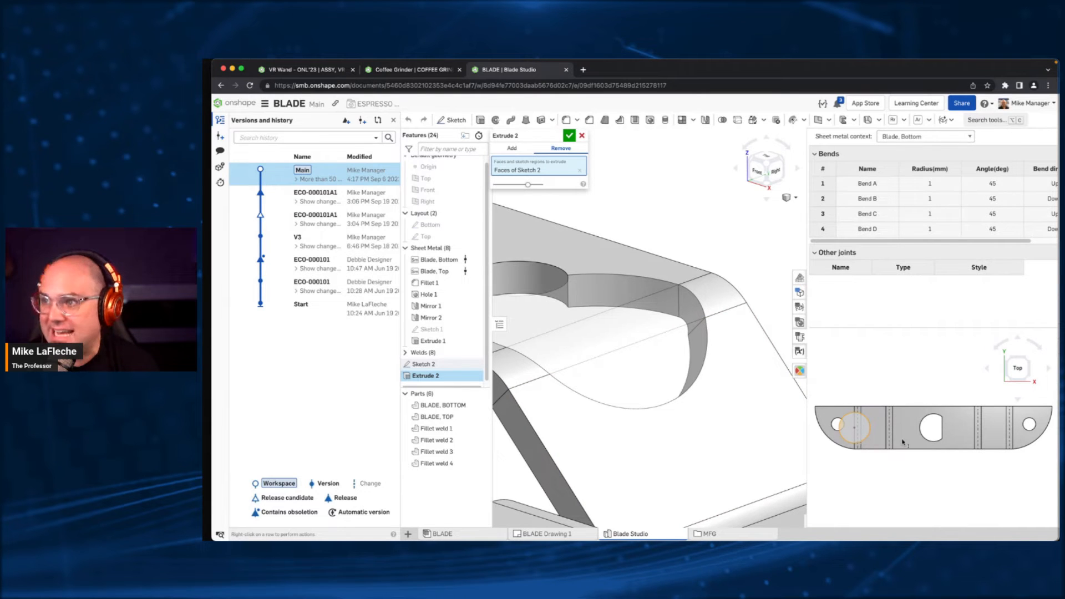
{"action": "scroll", "coordinate": [901, 440], "scroll_direction": "down", "scroll_amount": 8}
{"action": "scroll", "coordinate": [597, 359], "scroll_direction": "down", "scroll_amount": 7}
{"action": "scroll", "coordinate": [860, 440], "scroll_direction": "up", "scroll_amount": 3}
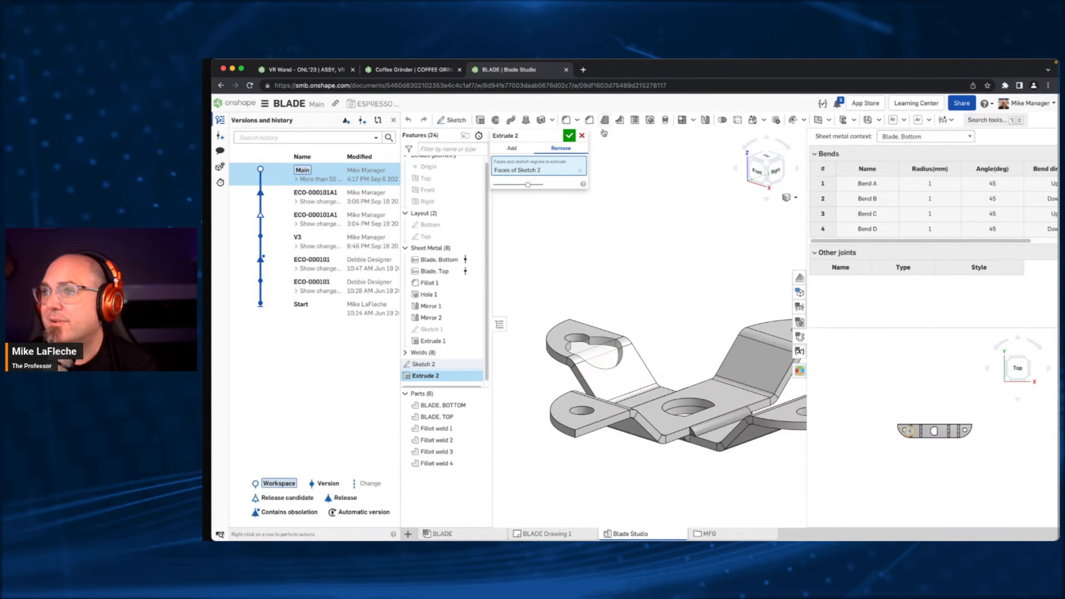
{"action": "left_click", "coordinate": [582, 136]}
- Delete the circle sketch from the blade's flat pattern
{"action": "right_click_drag", "start_coordinate": [658, 265], "coordinate": [667, 291]}
{"action": "left_click", "coordinate": [580, 319]}
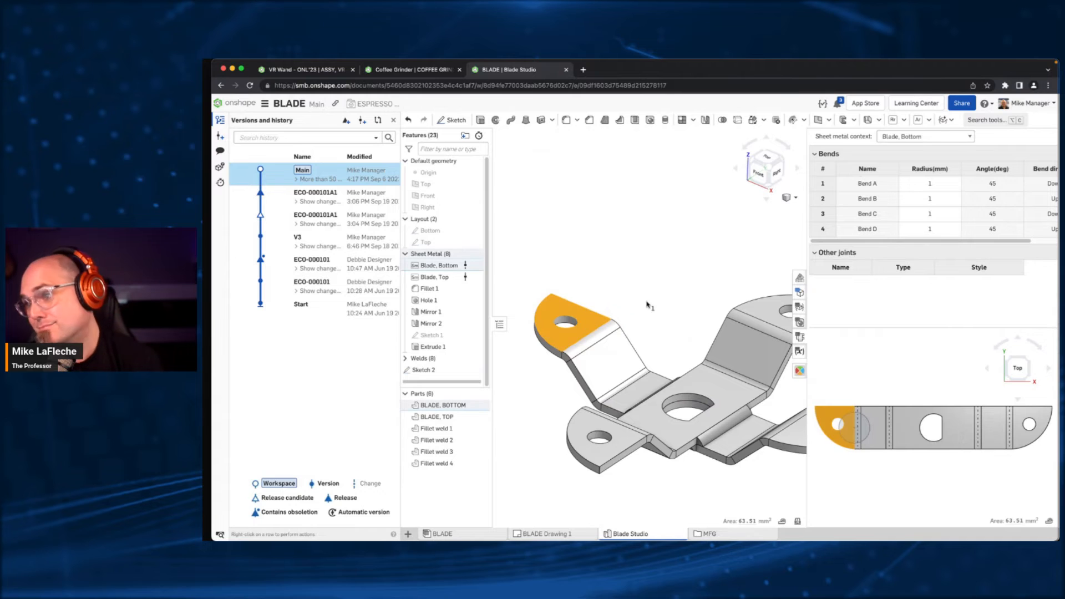
{"action": "left_click", "coordinate": [678, 226]}
{"action": "left_click", "coordinate": [854, 426]}
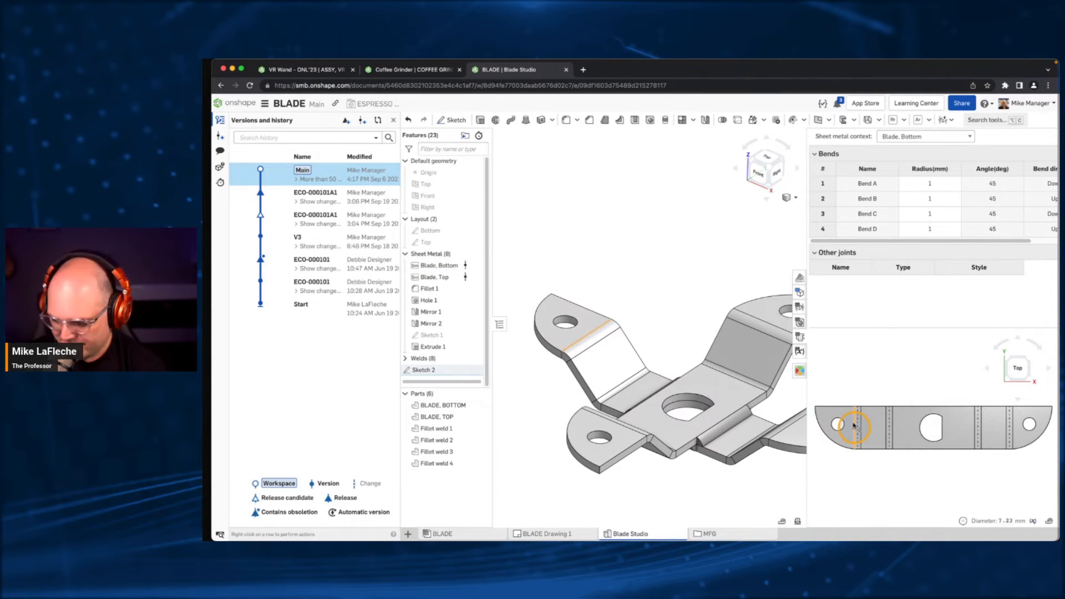
{"action": "scroll", "coordinate": [660, 332], "scroll_direction": "down", "scroll_amount": 5}
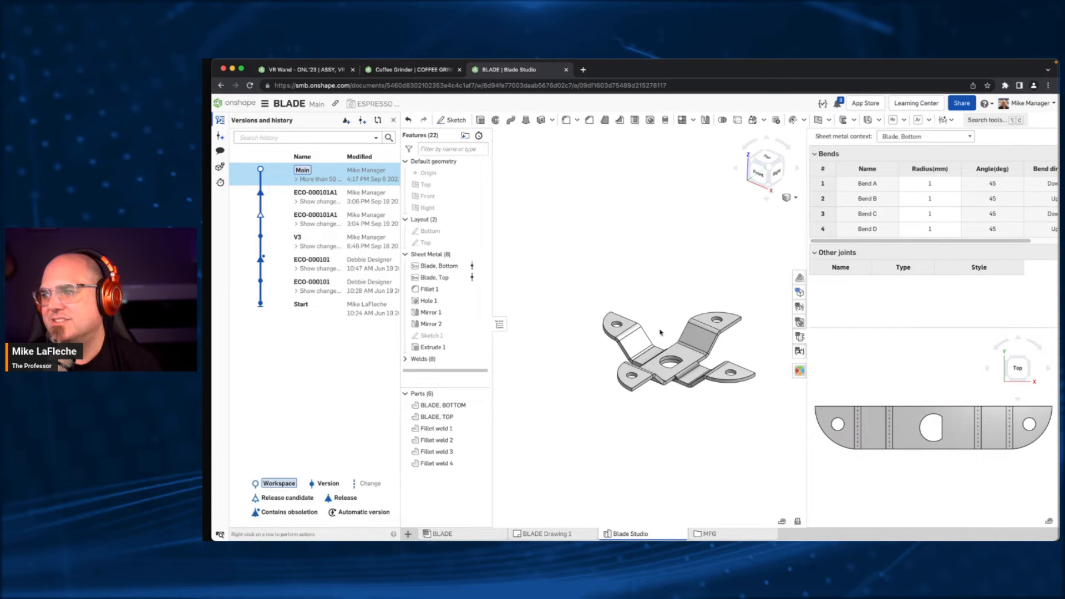
- Look through BLADE Drawing 1, the MFG folder and the BLADE assembly, and return to the Blade Studio
{"action": "left_click", "coordinate": [540, 534]}
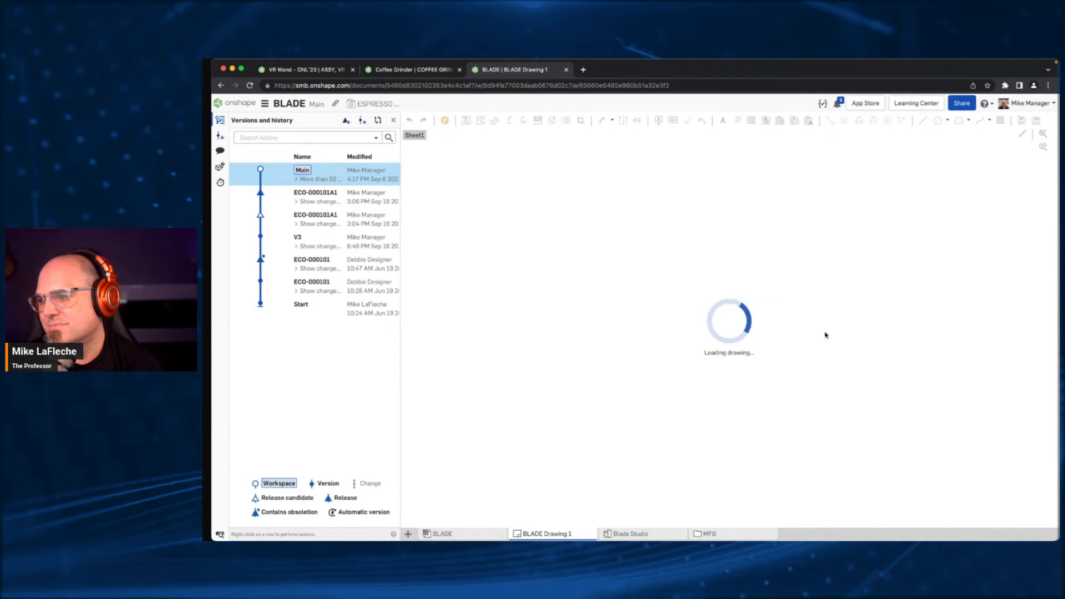
{"action": "left_click", "coordinate": [716, 533]}
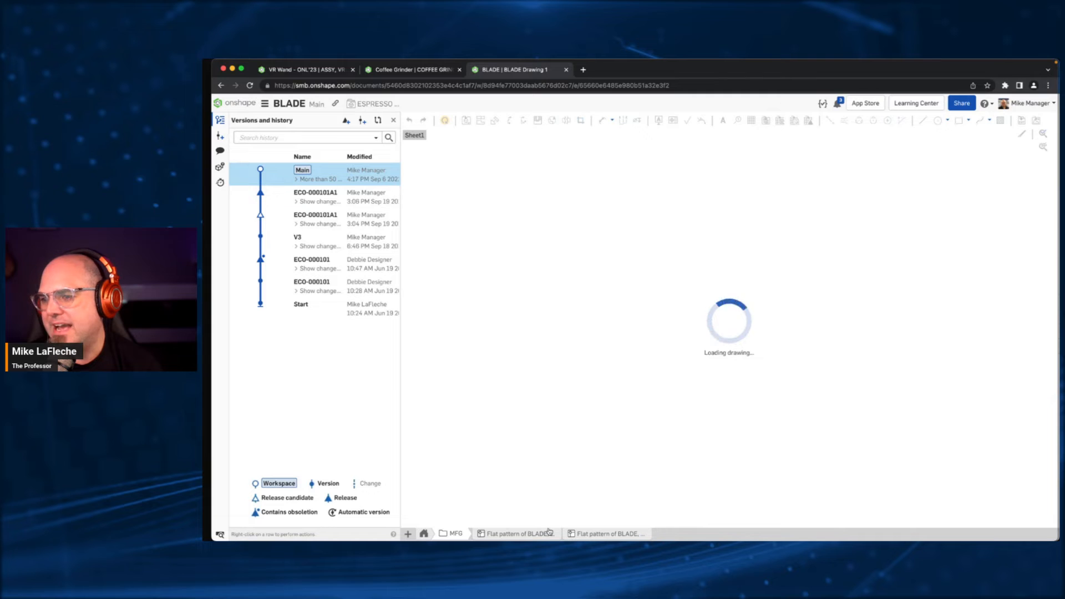
{"action": "left_click", "coordinate": [425, 534]}
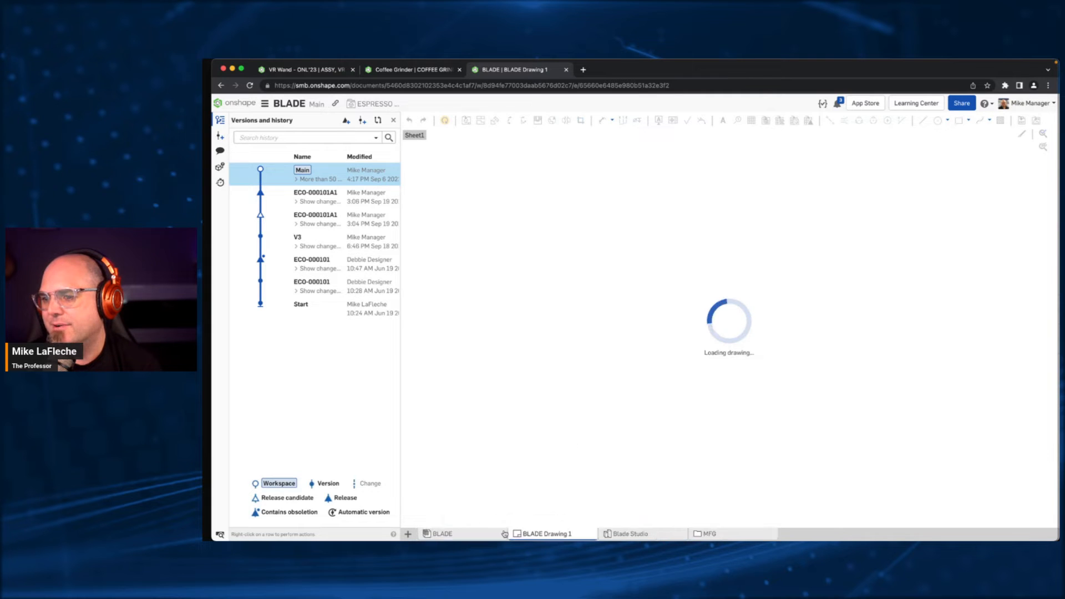
{"action": "left_click", "coordinate": [481, 534]}
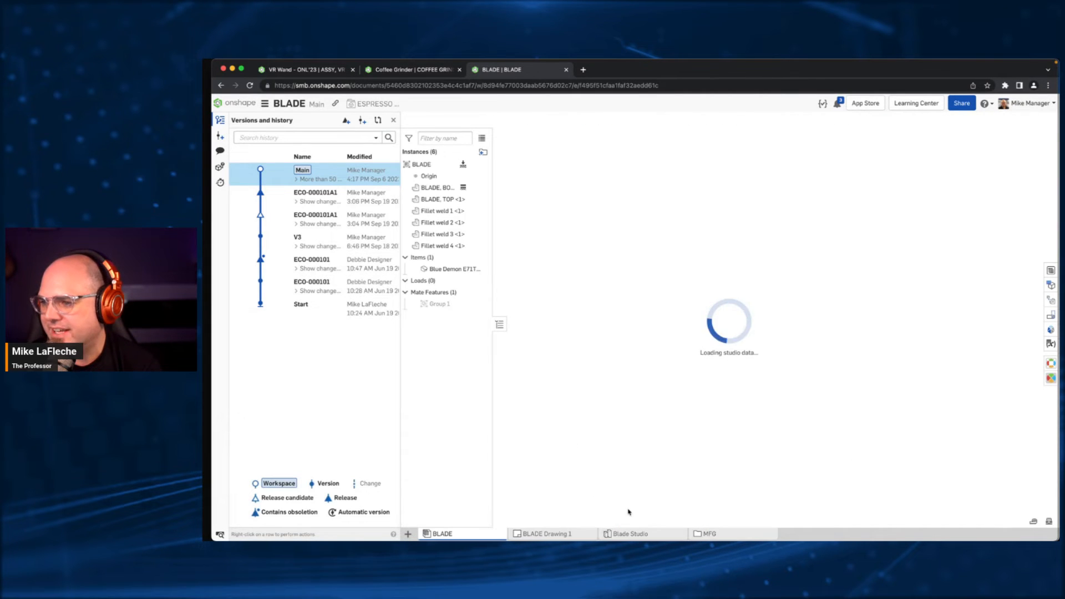
{"action": "left_click", "coordinate": [609, 534]}
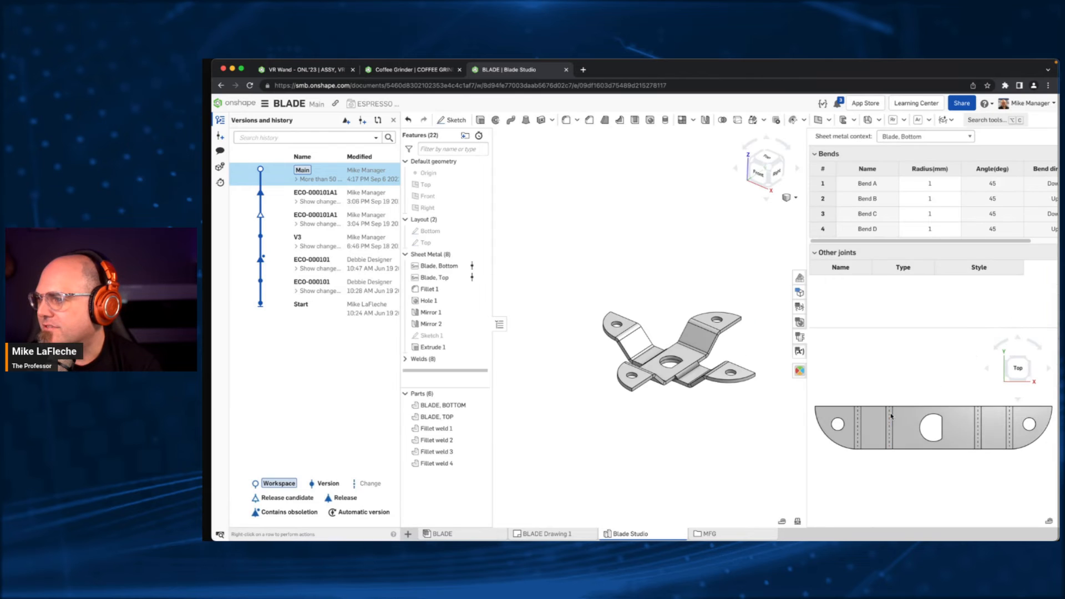
- View the first exported BLADE flat pattern file in the MFG folder and inspect its outline and bend lines
{"action": "right_click", "coordinate": [912, 416]}
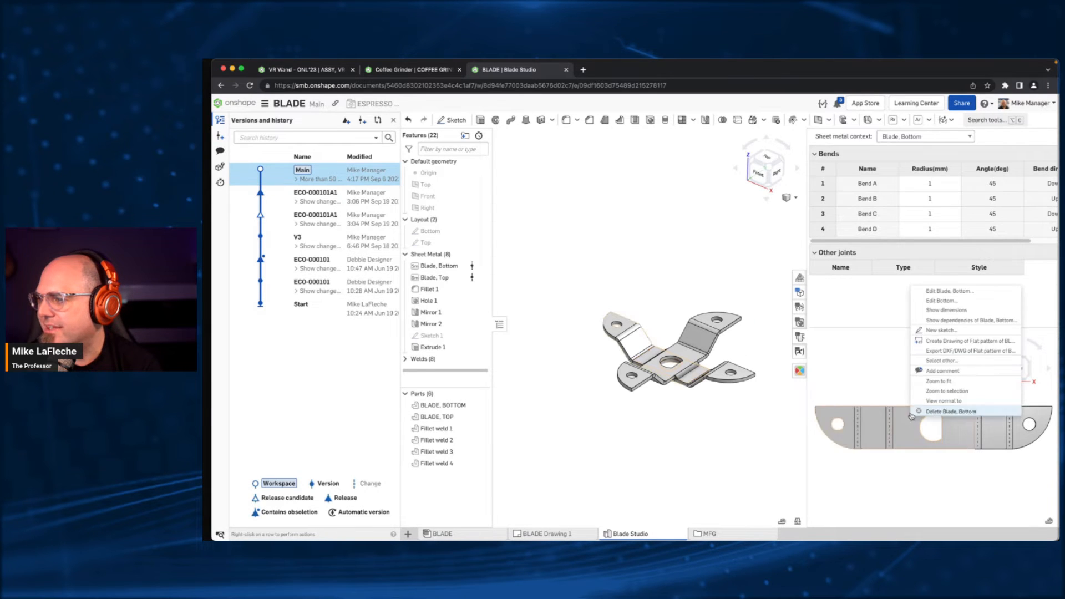
{"action": "left_click", "coordinate": [963, 351]}
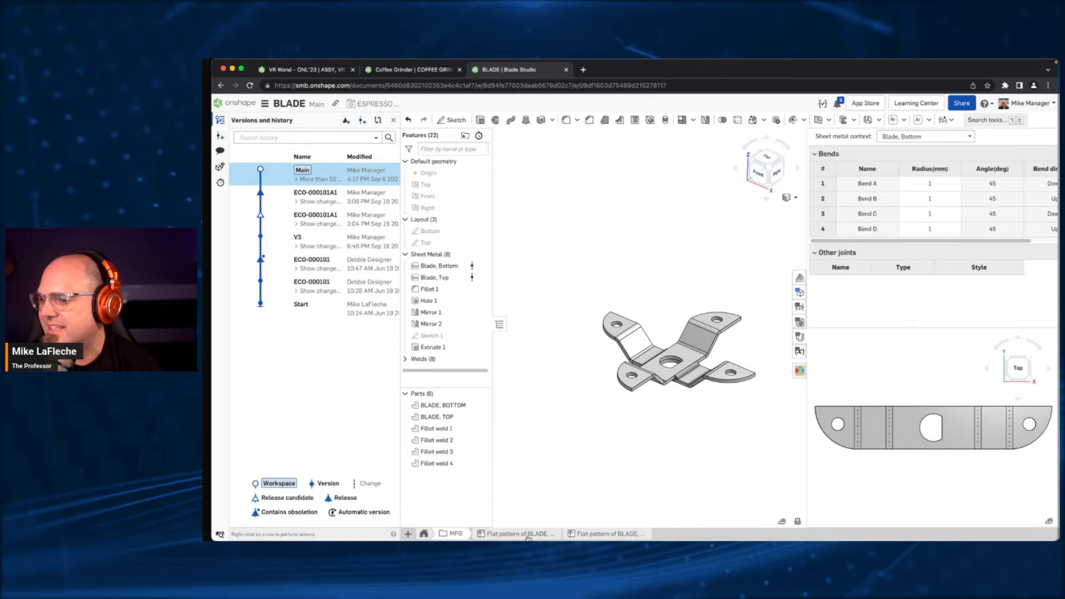
{"action": "left_click", "coordinate": [527, 534]}
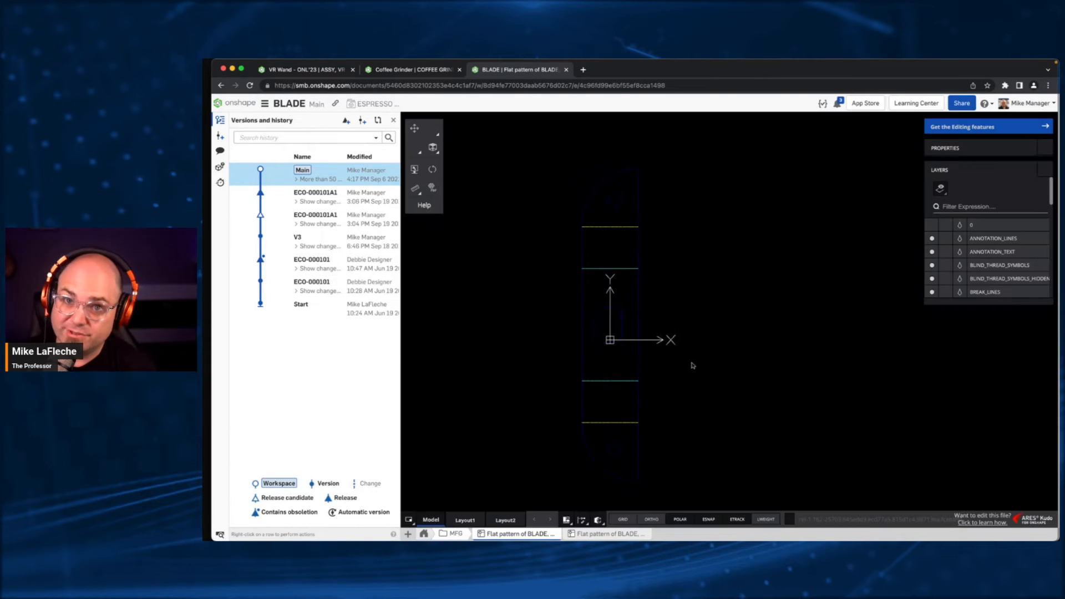
{"action": "scroll", "coordinate": [584, 290], "scroll_direction": "down", "scroll_amount": 3}
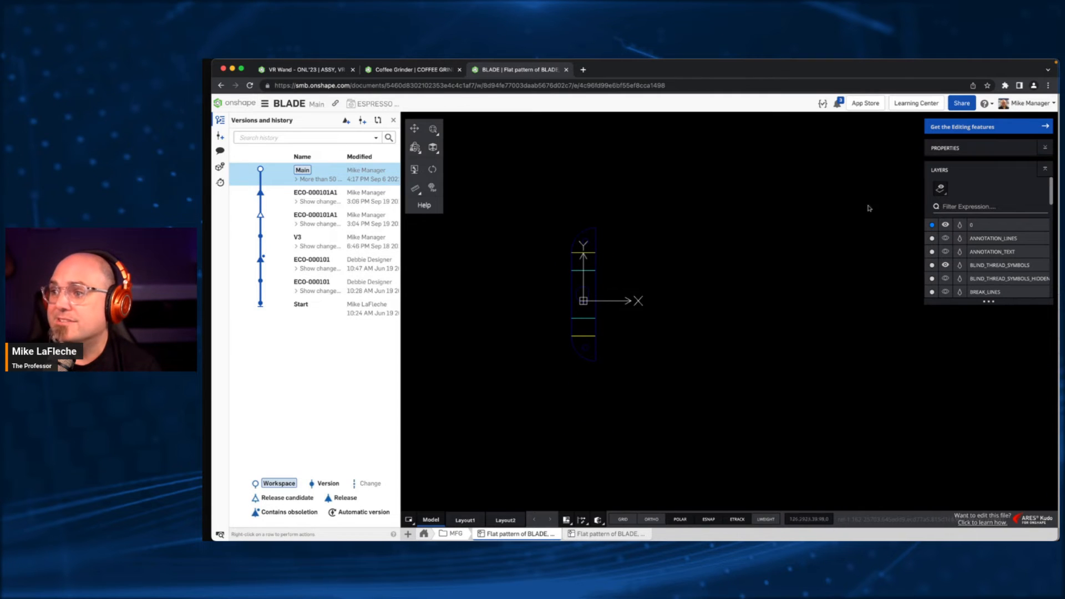
{"action": "scroll", "coordinate": [567, 326], "scroll_direction": "up", "scroll_amount": 3}
{"action": "mouse_move", "coordinate": [634, 242]}
{"action": "middle_mouse_down"}
{"action": "mouse_move", "coordinate": [678, 267]}
{"action": "mouse_move", "coordinate": [684, 255]}
{"action": "middle_mouse_up"}
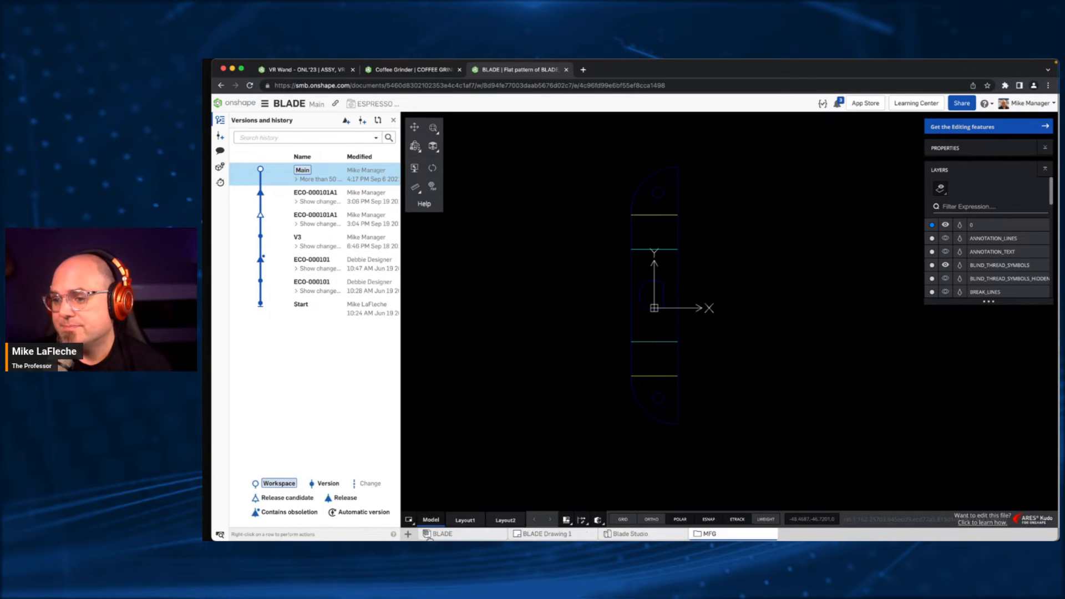
{"action": "left_click", "coordinate": [423, 534]}
- Allow Export for anyone with the link in the BLADE document's share settings
{"action": "left_click", "coordinate": [974, 102]}
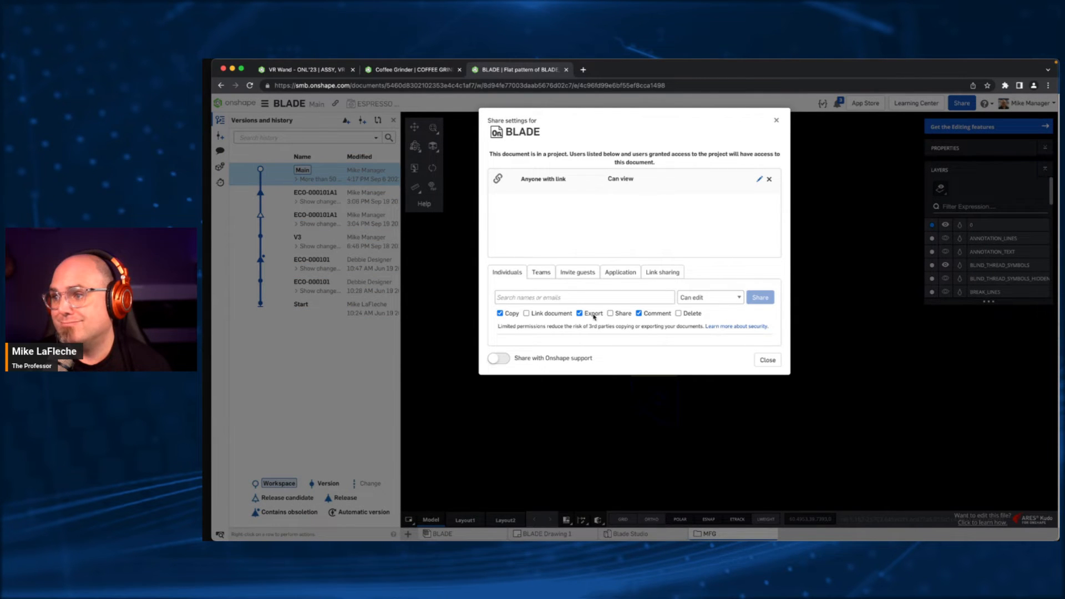
{"action": "left_click", "coordinate": [758, 179]}
{"action": "left_click", "coordinate": [533, 197]}
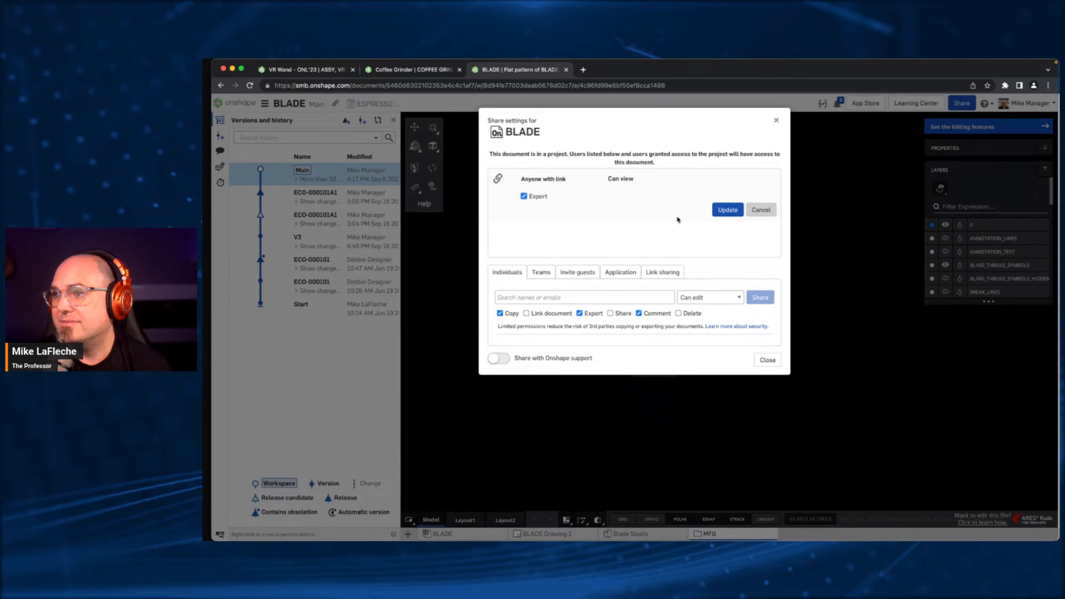
{"action": "left_click", "coordinate": [726, 212]}
{"action": "left_click", "coordinate": [768, 360]}
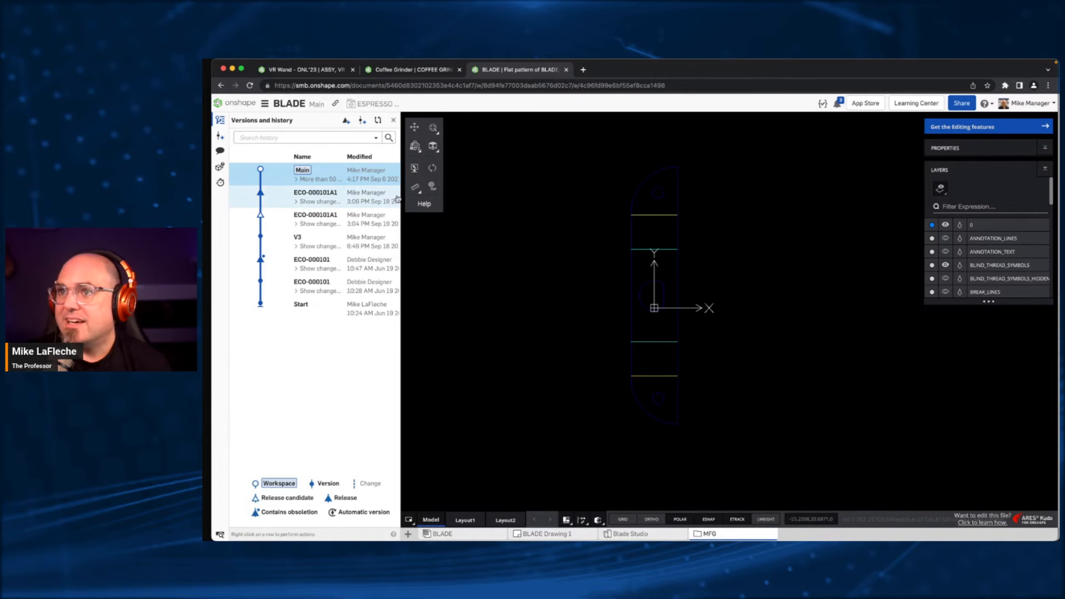
- Return to the COFFEE GRINDER assembly and set the Z offset of the blade's Fastened 1 mate to -15 mm
{"action": "left_click", "coordinate": [427, 69]}
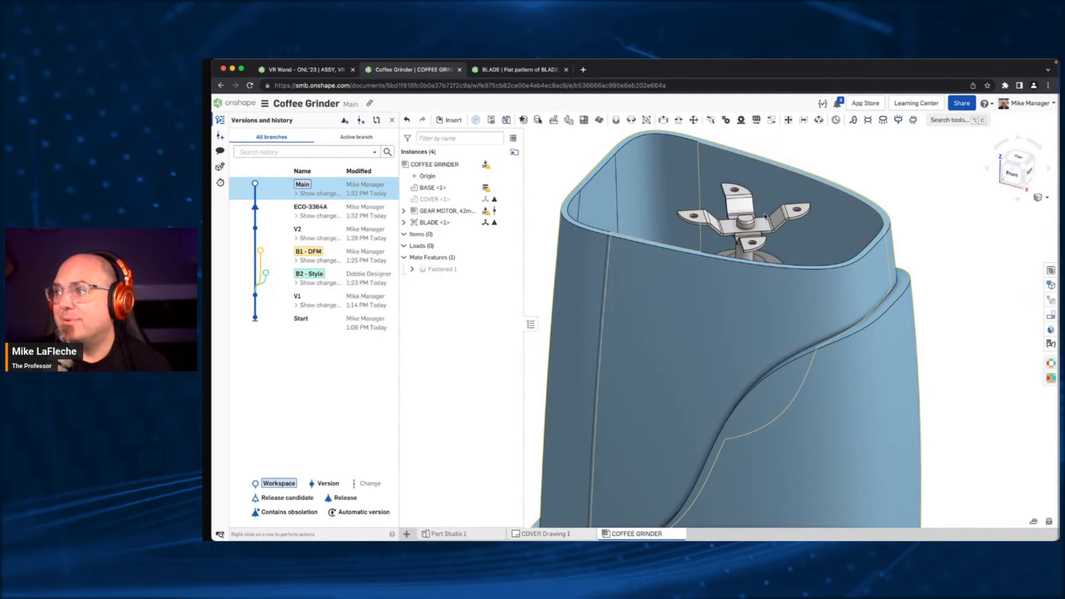
{"action": "double_click", "coordinate": [441, 269]}
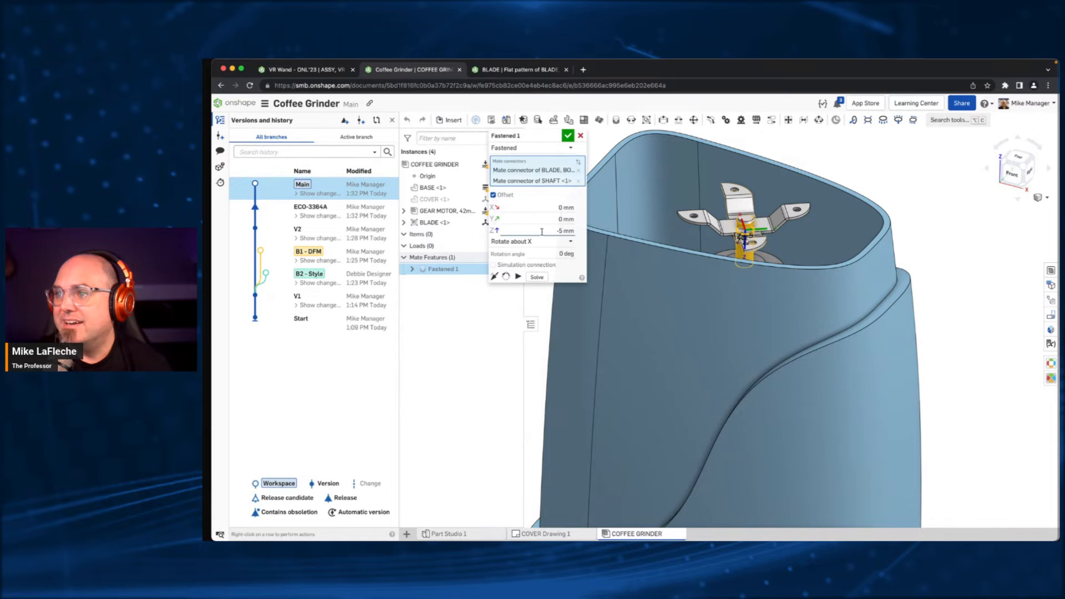
{"action": "left_click", "coordinate": [542, 230]}
{"action": "type", "text": "-15"}
{"action": "key", "text": "Return"}
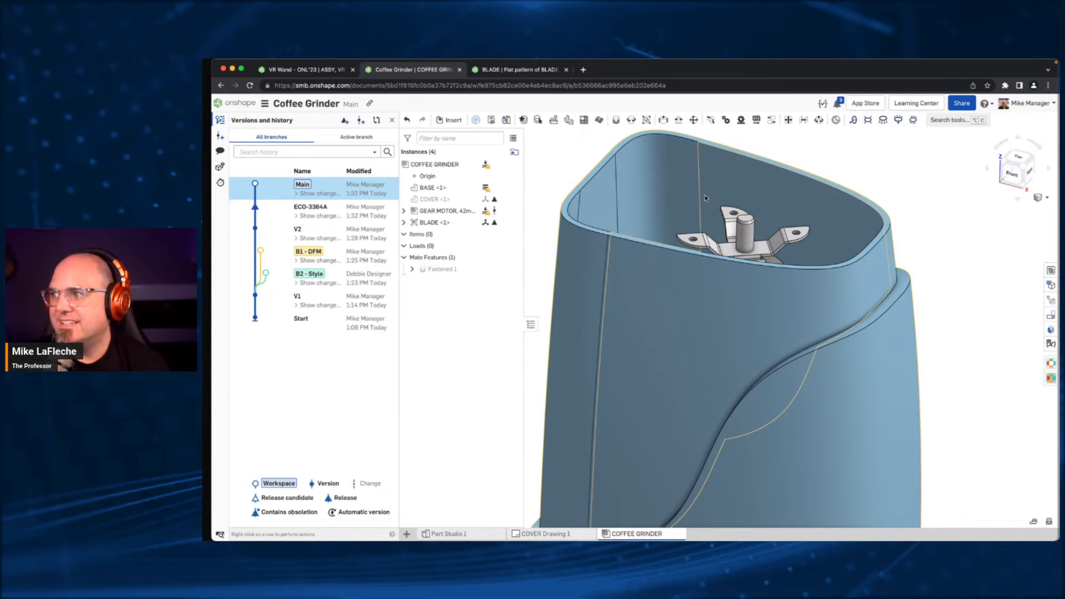
{"action": "right_click_drag", "start_coordinate": [758, 265], "coordinate": [752, 311]}
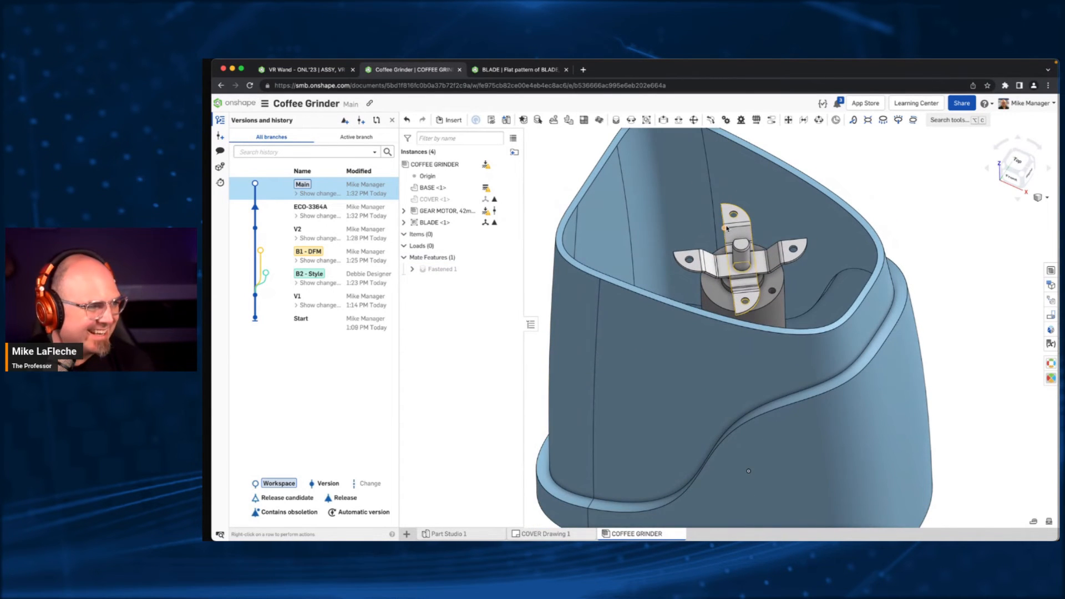
- Show the hidden COVER in the COFFEE GRINDER assembly and move it clear above the BASE
{"action": "right_click_drag", "start_coordinate": [726, 228], "coordinate": [863, 220]}
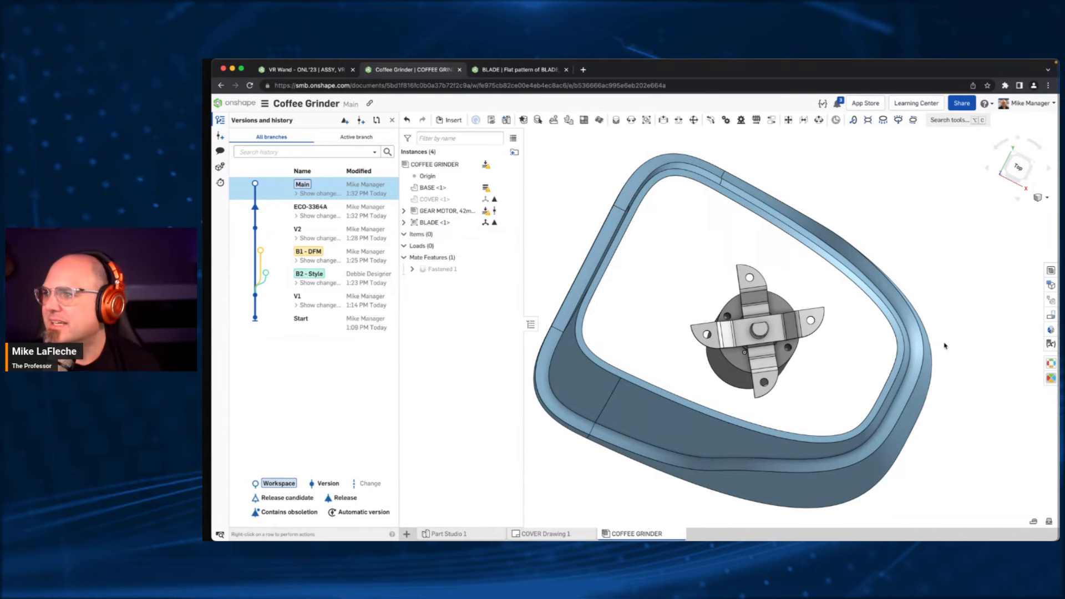
{"action": "right_click_drag", "start_coordinate": [590, 203], "coordinate": [592, 185]}
{"action": "left_click", "coordinate": [513, 200]}
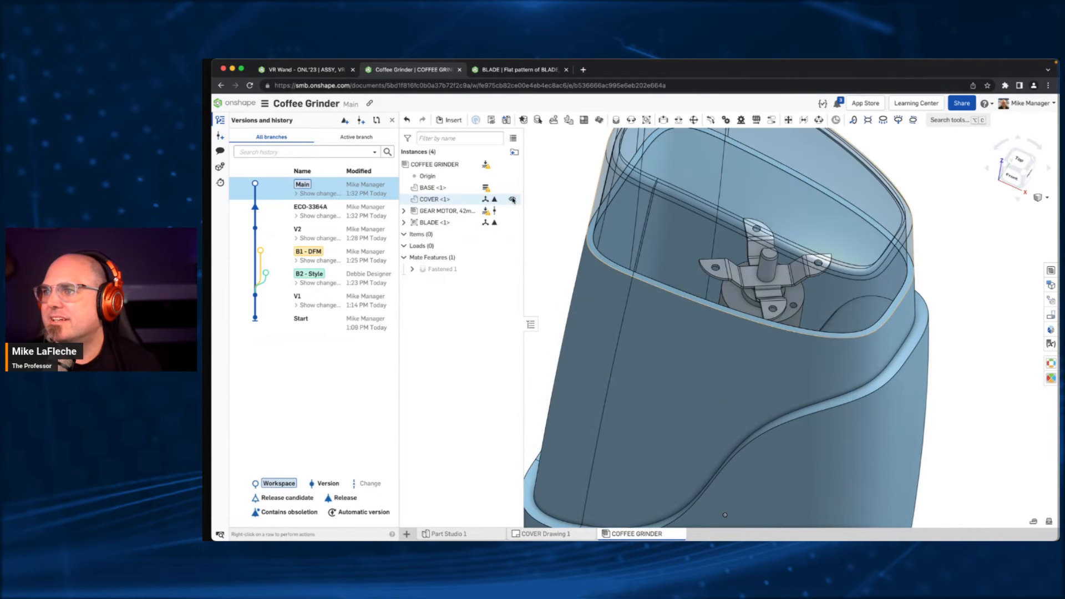
{"action": "right_click_drag", "start_coordinate": [759, 309], "coordinate": [747, 311]}
{"action": "scroll", "coordinate": [747, 311], "scroll_direction": "down", "scroll_amount": 10}
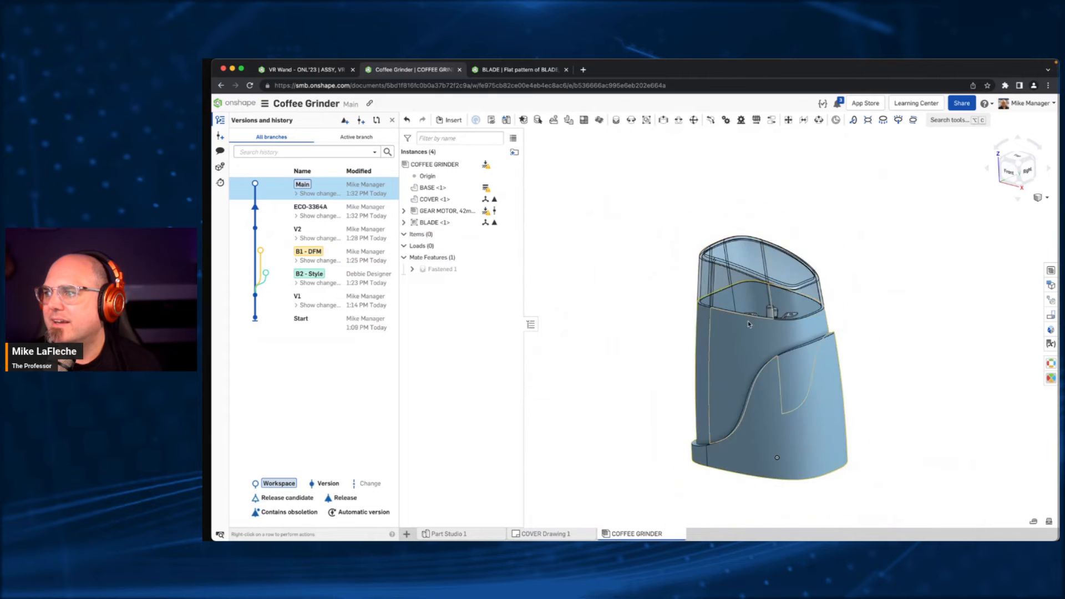
{"action": "middle_click_drag", "start_coordinate": [728, 279], "coordinate": [724, 306]}
{"action": "left_click_drag", "start_coordinate": [725, 305], "coordinate": [747, 222]}
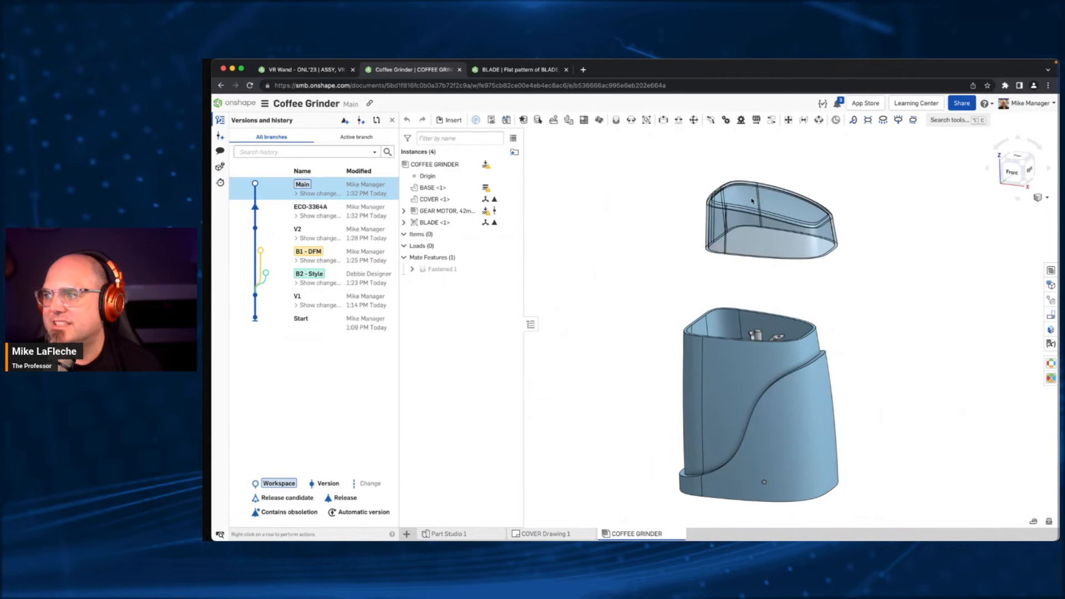
{"action": "right_click_drag", "start_coordinate": [663, 258], "coordinate": [705, 362]}
{"action": "scroll", "coordinate": [701, 348], "scroll_direction": "up", "scroll_amount": 3}
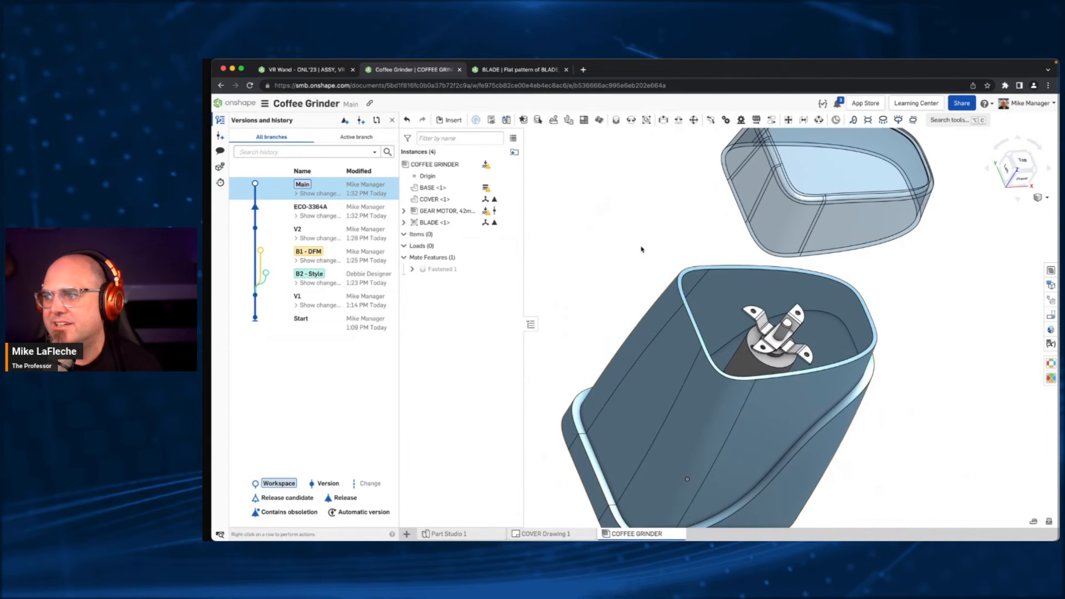
- Add a Revolute mate between the COVER's lower rear edge and the matching edge of the BASE's rim
{"action": "left_click", "coordinate": [632, 121]}
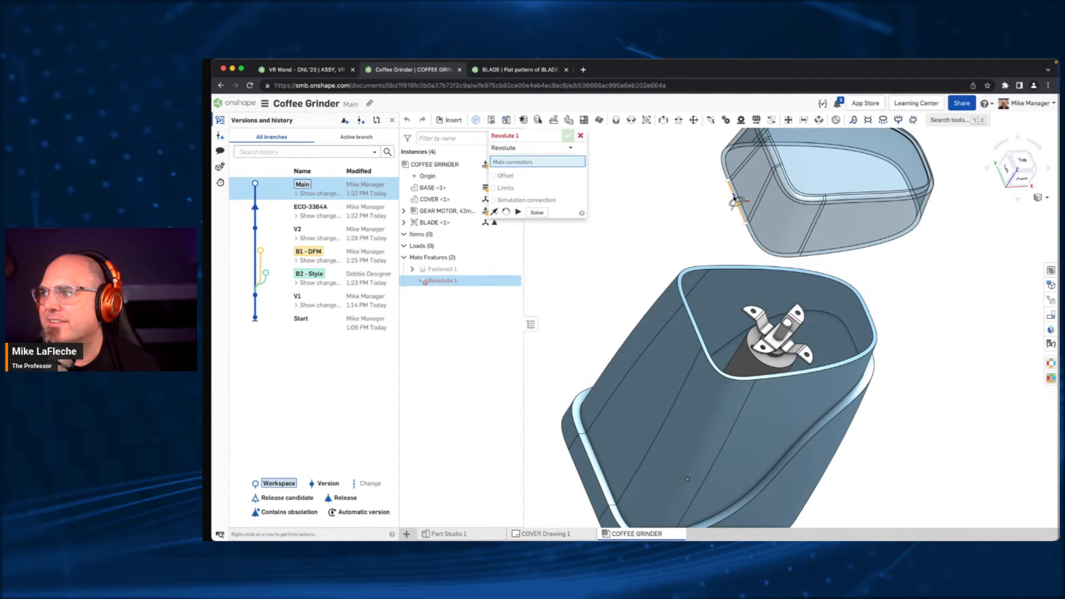
{"action": "left_click", "coordinate": [734, 200]}
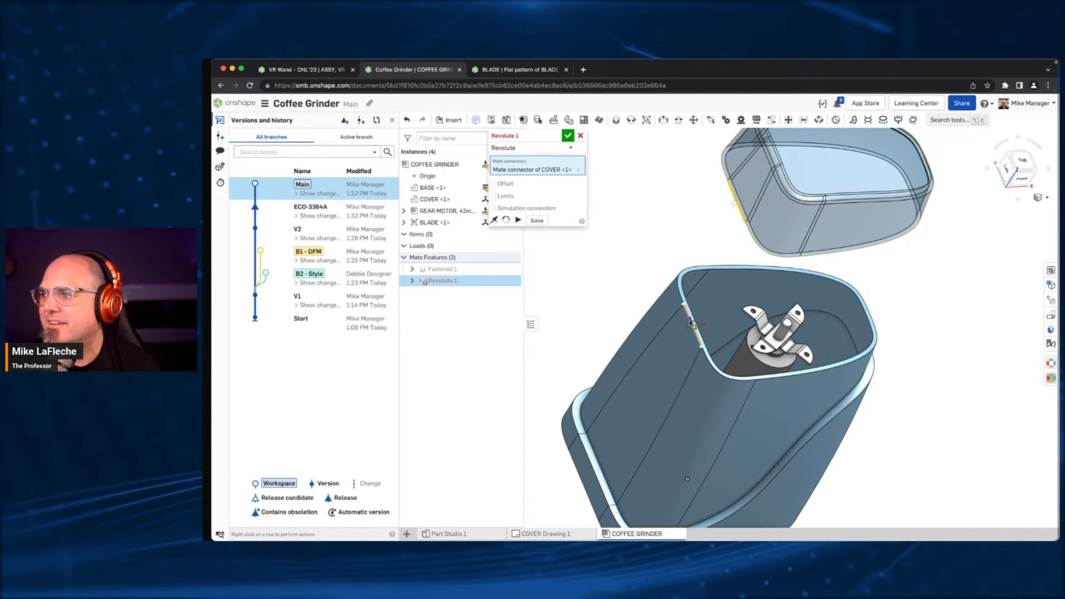
{"action": "left_click", "coordinate": [692, 325]}
{"action": "left_click", "coordinate": [529, 148]}
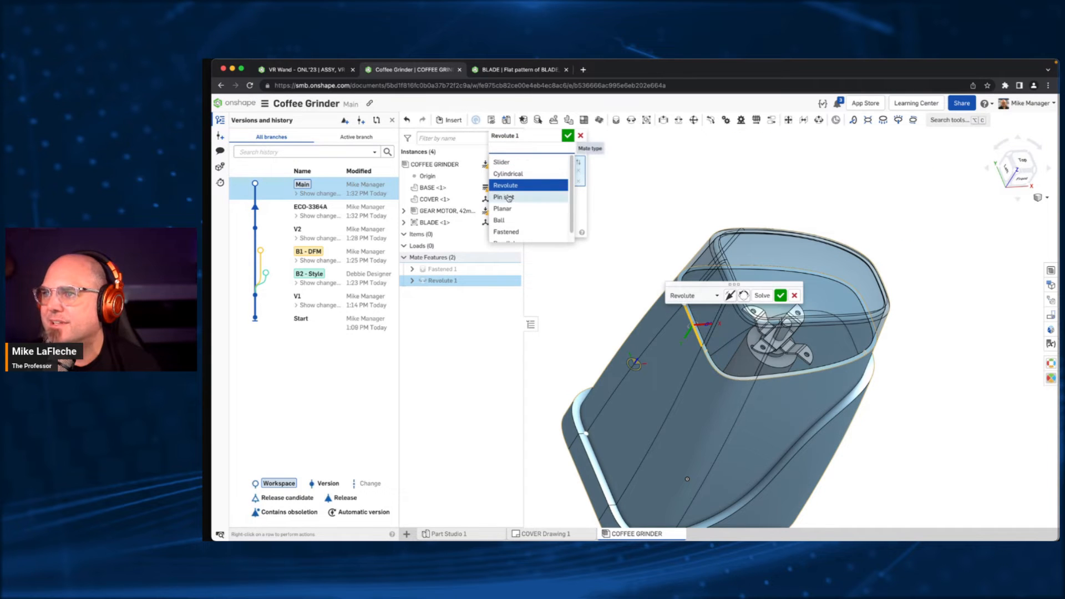
{"action": "left_click", "coordinate": [544, 188]}
{"action": "left_click", "coordinate": [571, 137]}
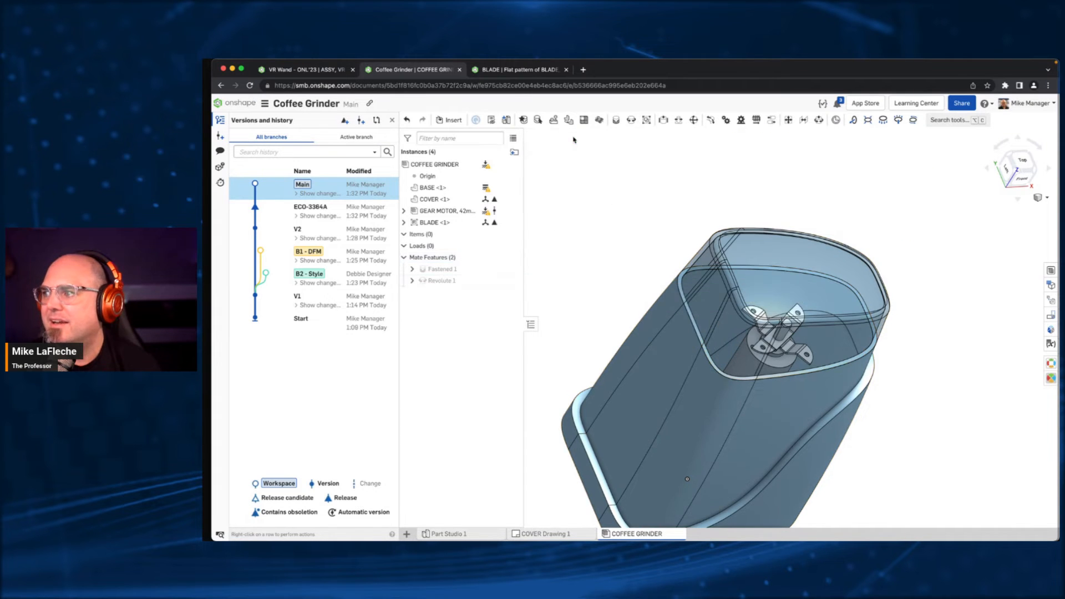
- Swing the COVER open and closed about its hinge and inspect the motion from the front
{"action": "left_click_drag", "start_coordinate": [863, 268], "coordinate": [830, 233]}
{"action": "right_click_drag", "start_coordinate": [666, 408], "coordinate": [686, 334]}
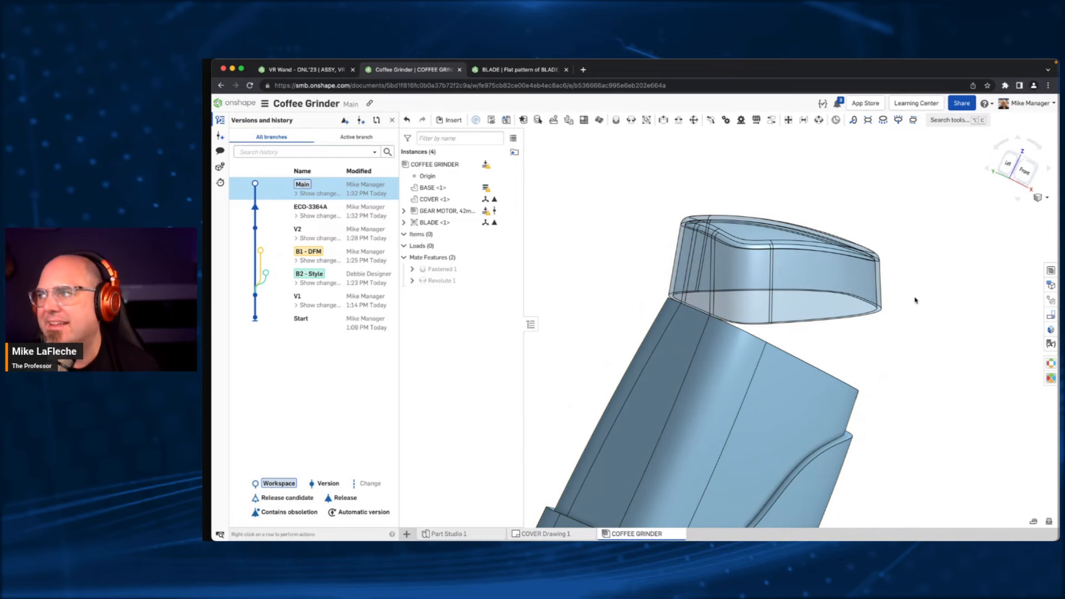
{"action": "left_click", "coordinate": [1024, 180]}
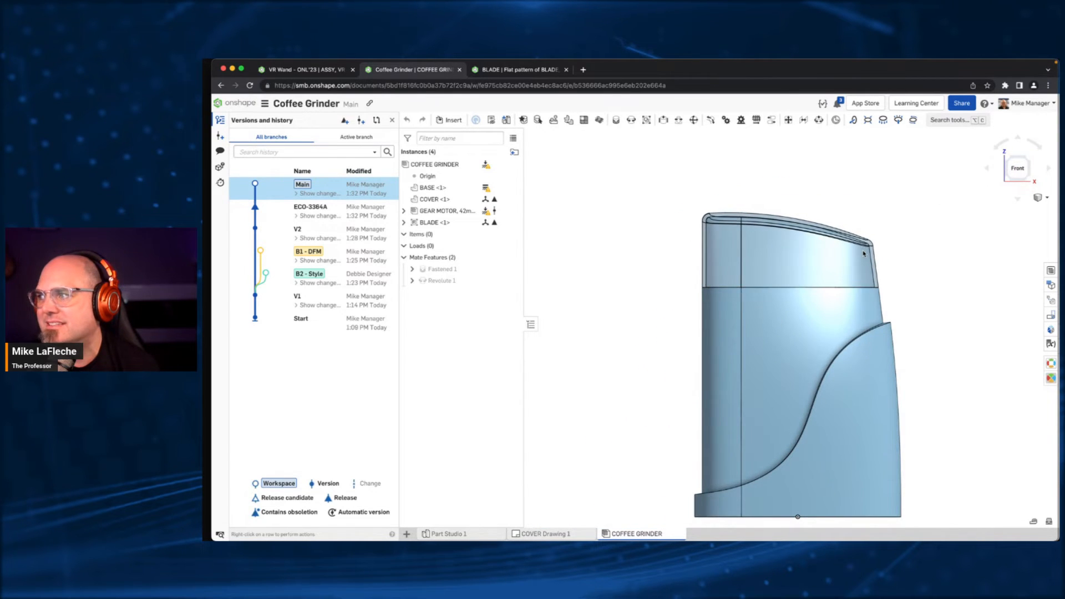
{"action": "left_click_drag", "start_coordinate": [814, 224], "coordinate": [897, 244]}
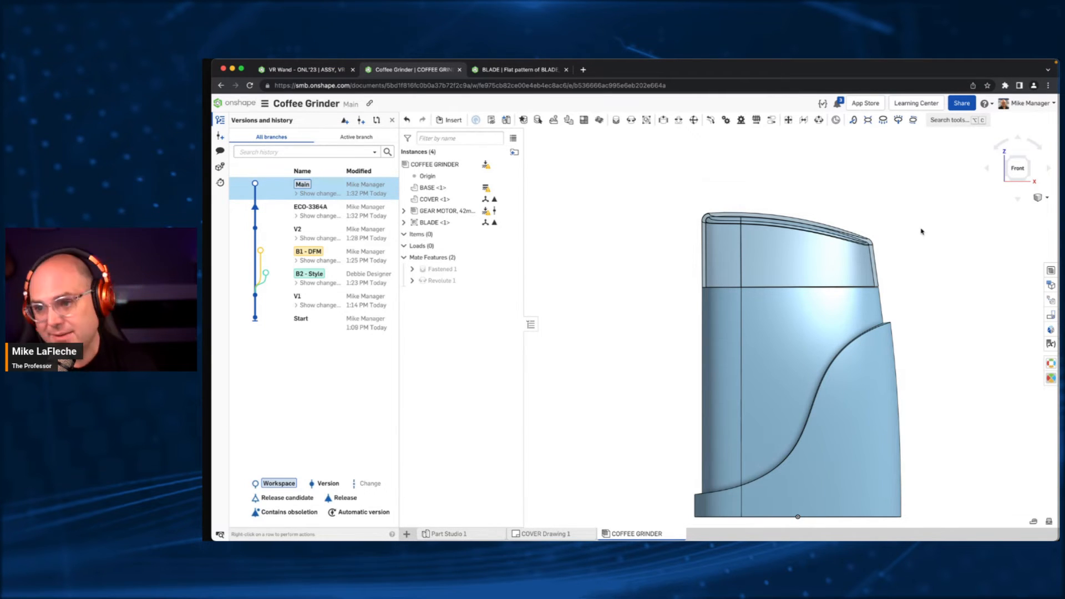
{"action": "key", "text": "super+z"}
{"action": "key", "text": "super+z"}
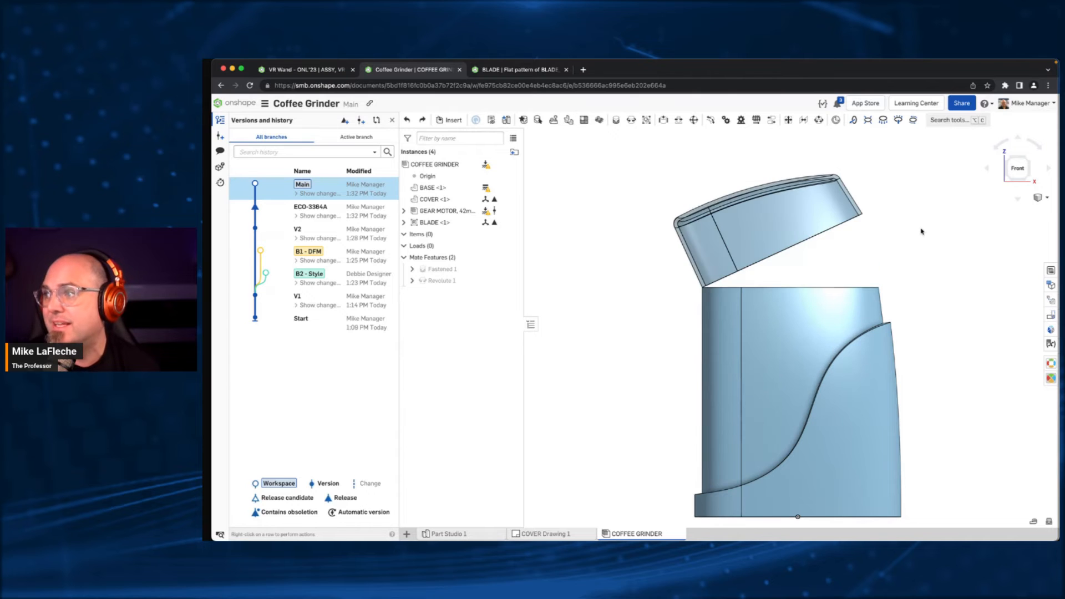
{"action": "right_click_drag", "start_coordinate": [677, 227], "coordinate": [746, 239]}
- Show the assembly's bill of materials, hide the version history, and narrow the # and QTY columns
{"action": "left_click", "coordinate": [1050, 270]}
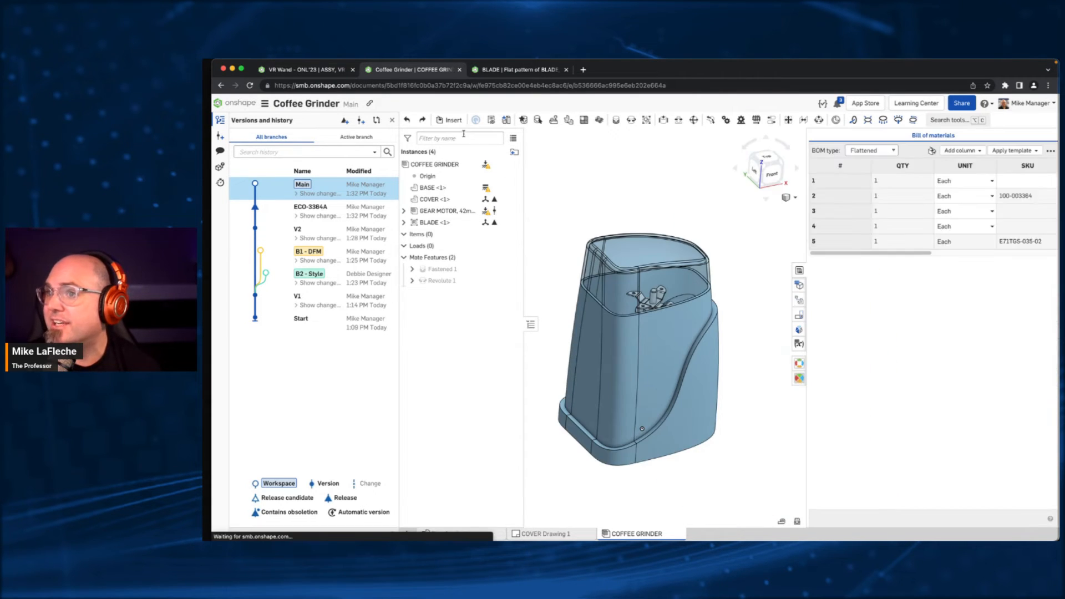
{"action": "left_click", "coordinate": [391, 120]}
{"action": "middle_click_drag", "start_coordinate": [666, 274], "coordinate": [578, 233]}
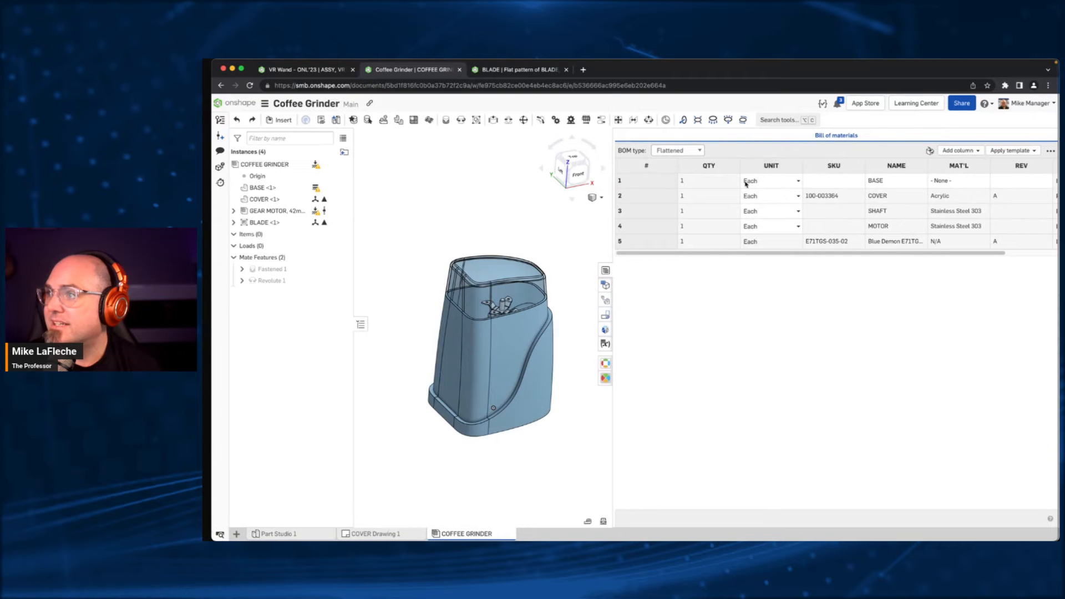
{"action": "left_click_drag", "start_coordinate": [738, 163], "coordinate": [631, 165]}
- Add a PAINT COLOR column to the bill of materials
{"action": "left_click", "coordinate": [963, 150]}
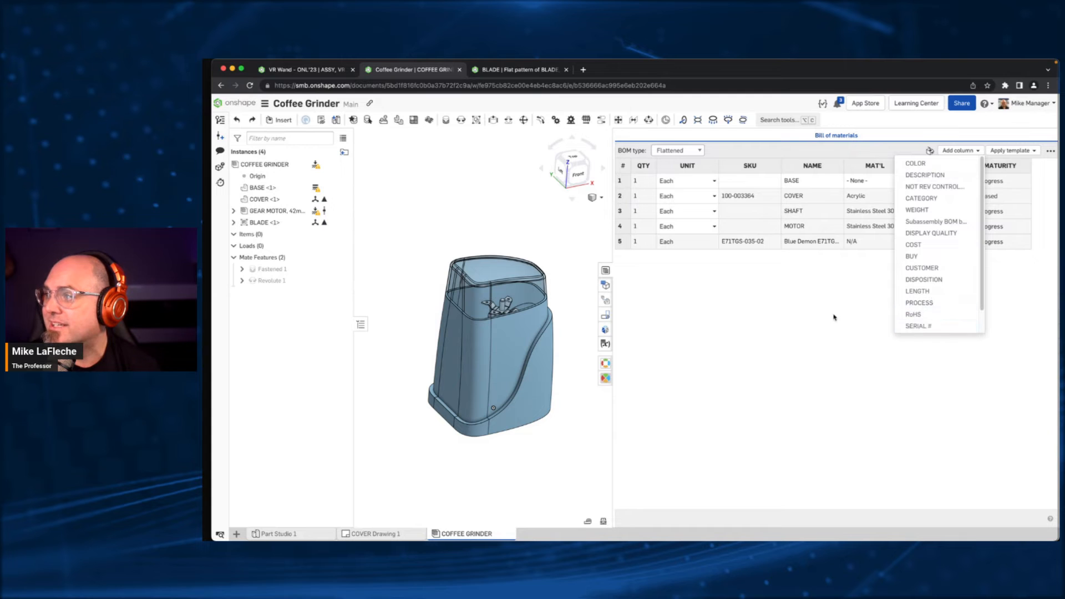
{"action": "left_click", "coordinate": [936, 304]}
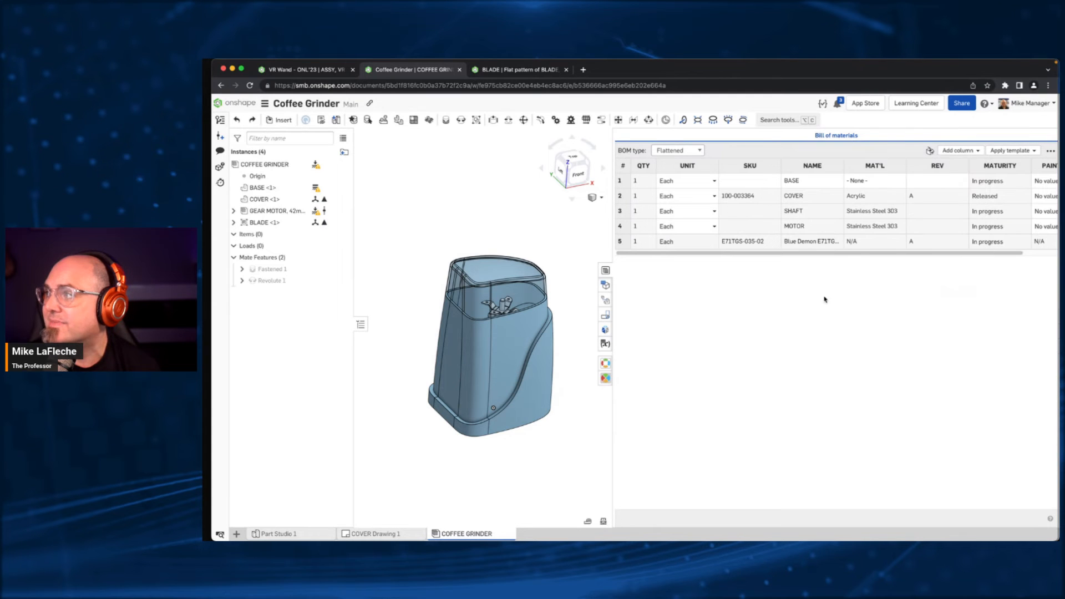
- Generate a SKU for the BASE in the bill of materials and assign it Aluminum from the Onshape Material Library
{"action": "left_click", "coordinate": [764, 183]}
{"action": "left_click", "coordinate": [782, 192]}
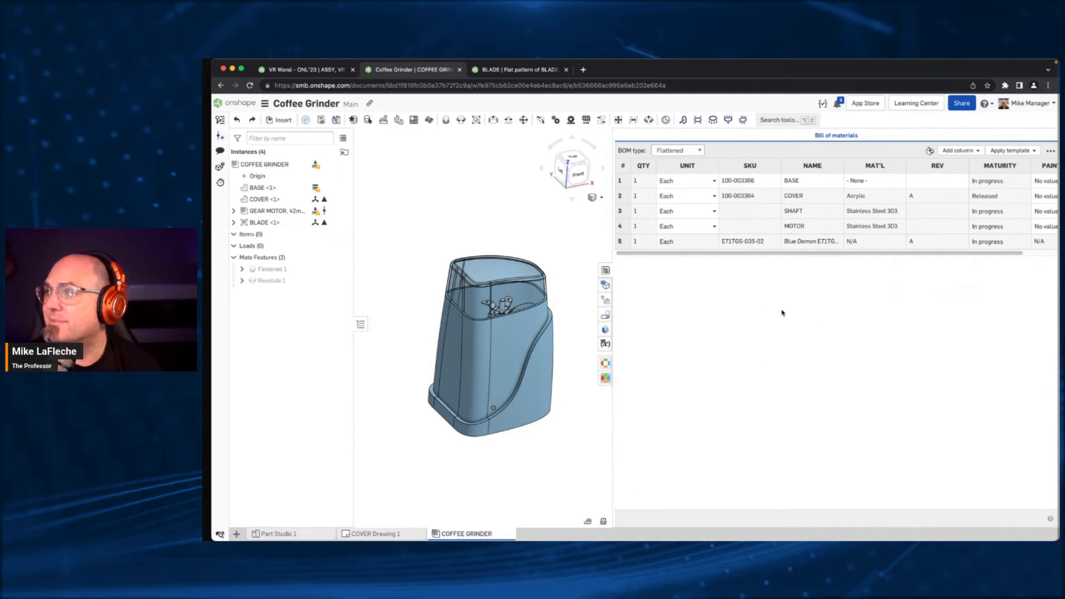
{"action": "left_click", "coordinate": [871, 181]}
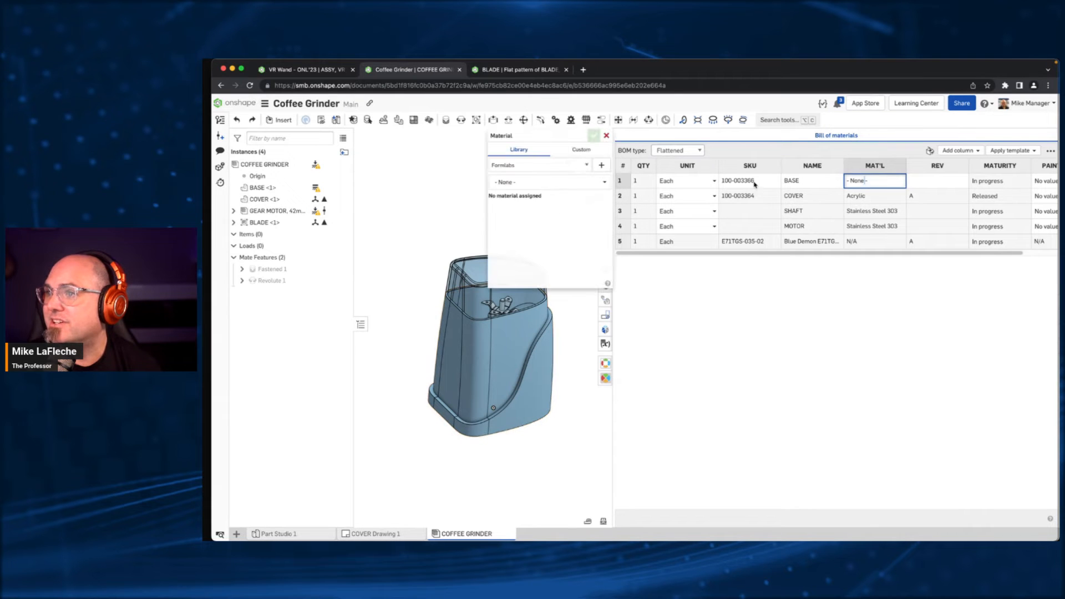
{"action": "left_click", "coordinate": [539, 165]}
{"action": "left_click", "coordinate": [533, 177]}
{"action": "left_click", "coordinate": [530, 182]}
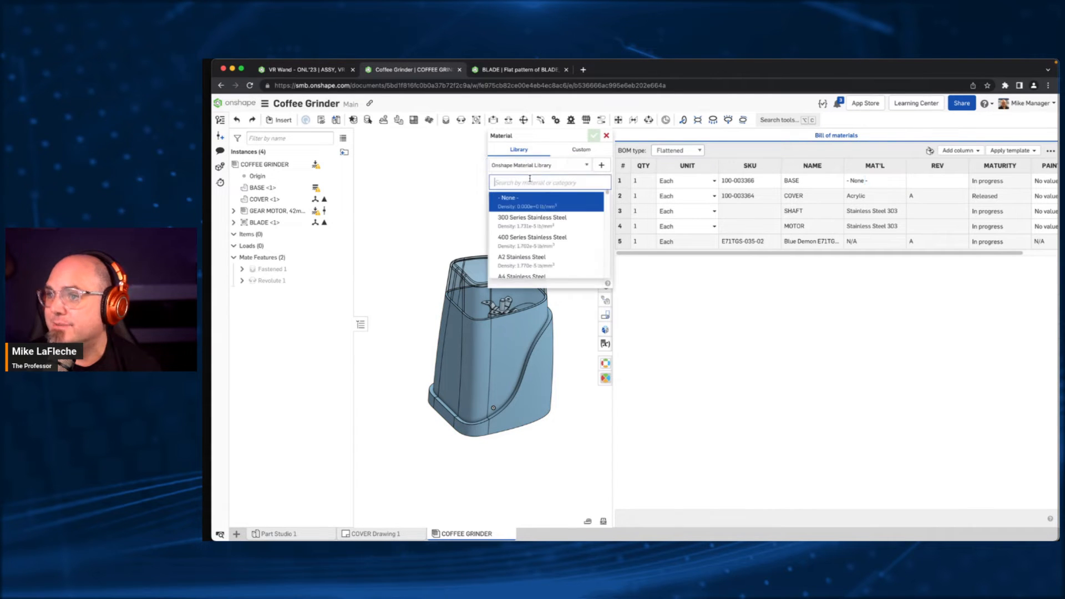
{"action": "type", "text": "alum"}
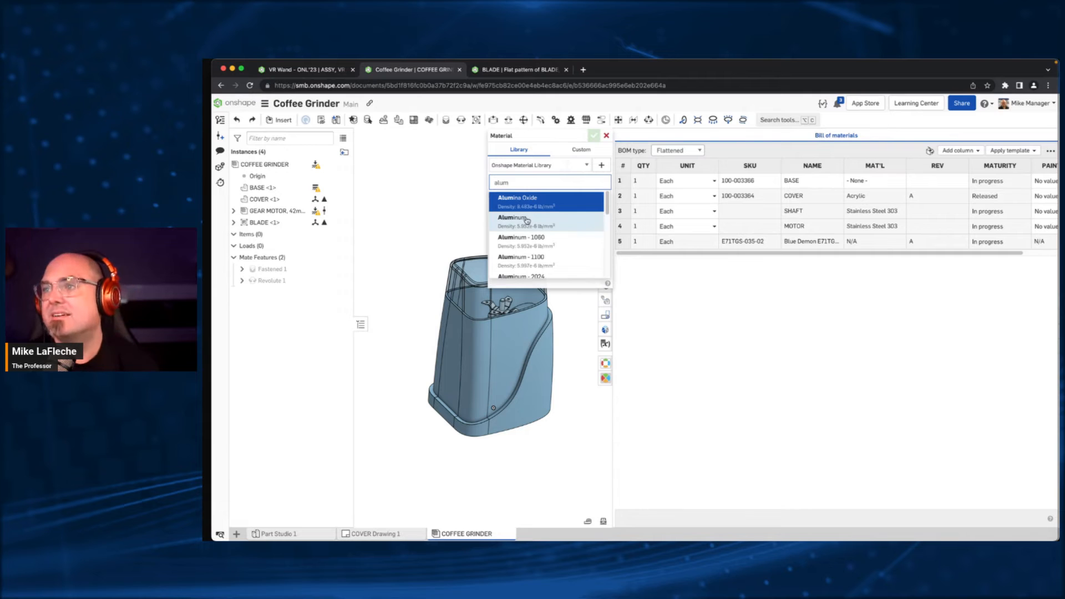
{"action": "left_click", "coordinate": [527, 221]}
{"action": "left_click", "coordinate": [594, 137]}
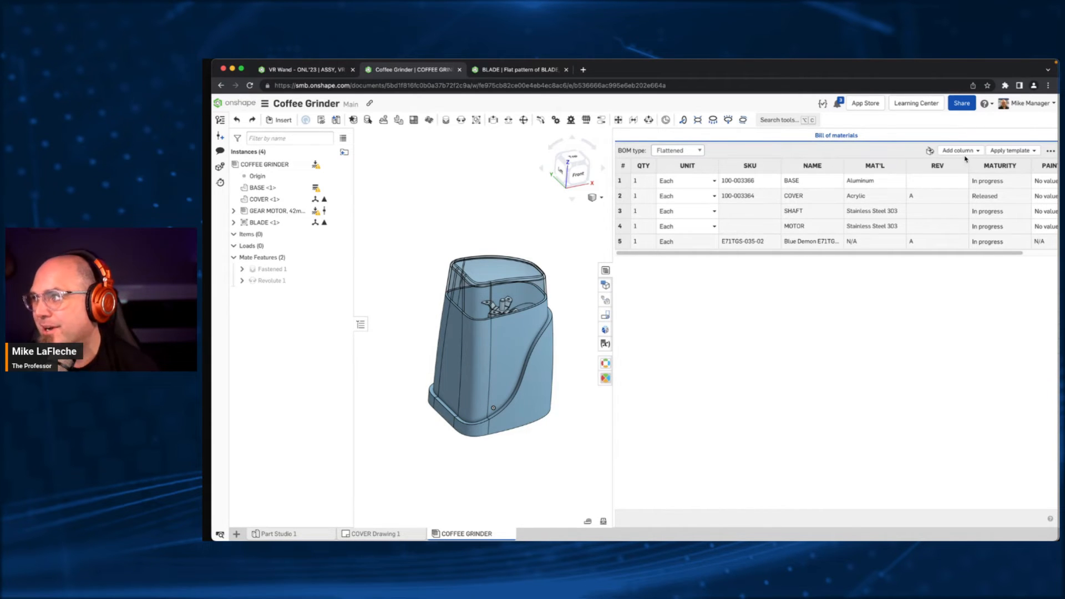
- Check the paint color choices for the BASE, keep No value, and remove the PAINT COLOR column
{"action": "left_click_drag", "start_coordinate": [968, 166], "coordinate": [927, 169]}
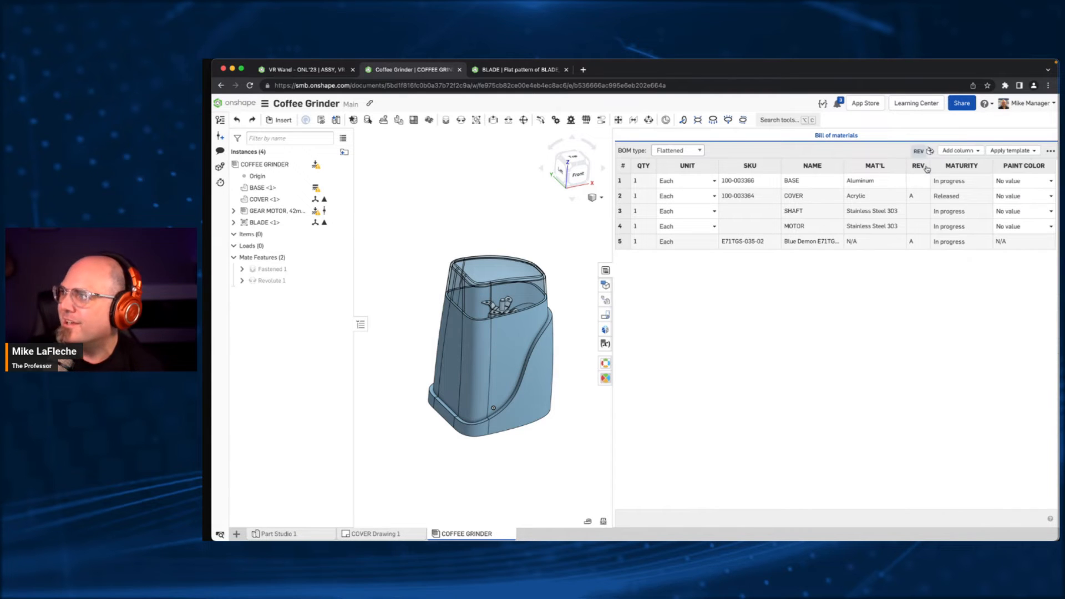
{"action": "left_click", "coordinate": [1048, 183]}
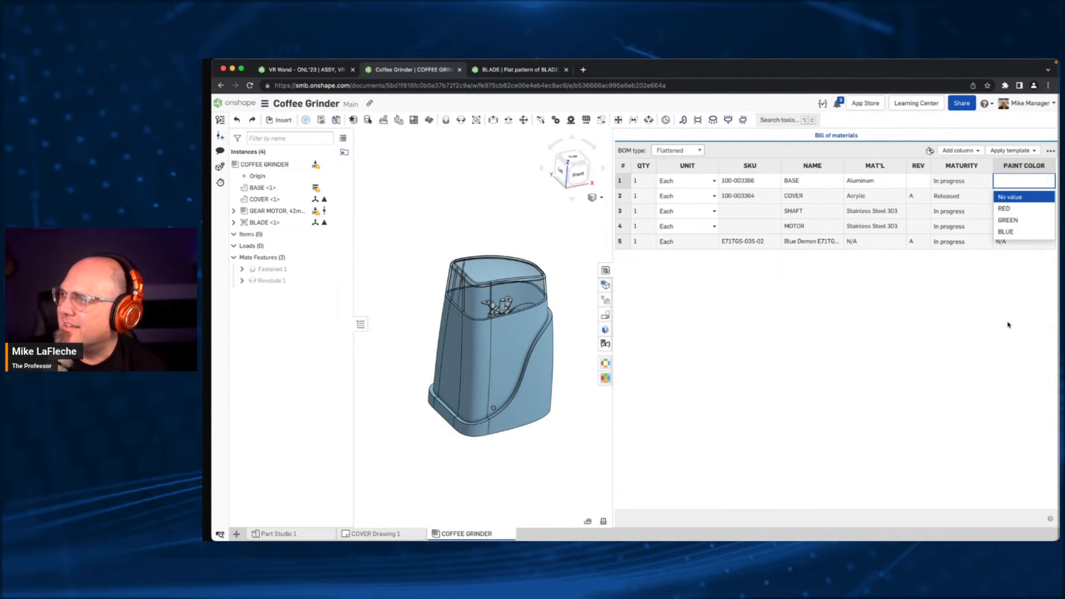
{"action": "left_click", "coordinate": [1015, 197]}
{"action": "right_click", "coordinate": [1024, 165]}
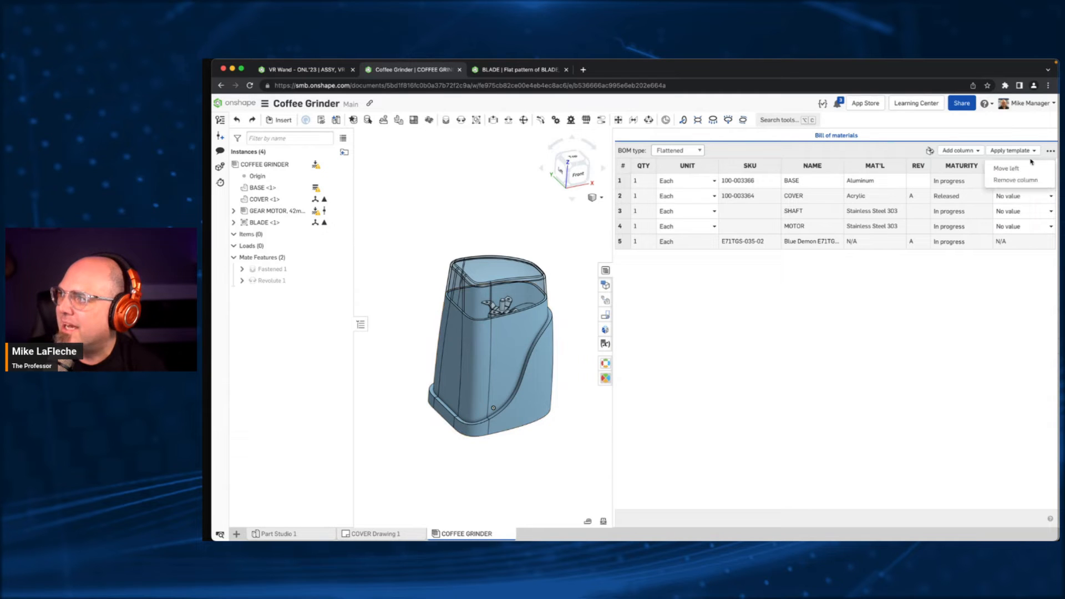
{"action": "left_click", "coordinate": [1028, 180]}
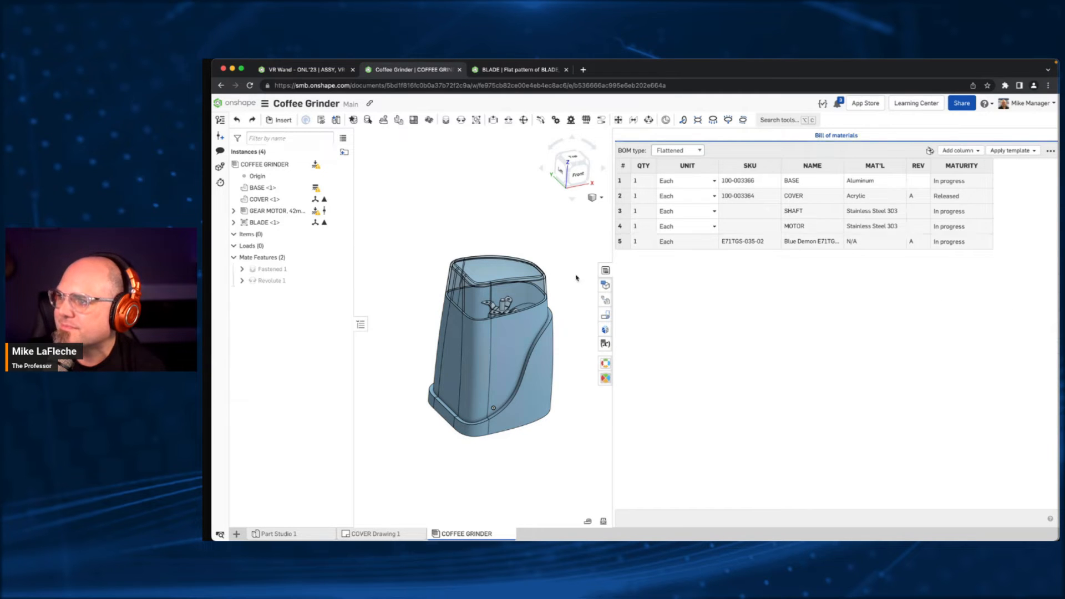
- Set the BOM type to Structured and expand the GEAR MOTOR and BLADE subassembly rows
{"action": "left_click_drag", "start_coordinate": [614, 240], "coordinate": [702, 257]}
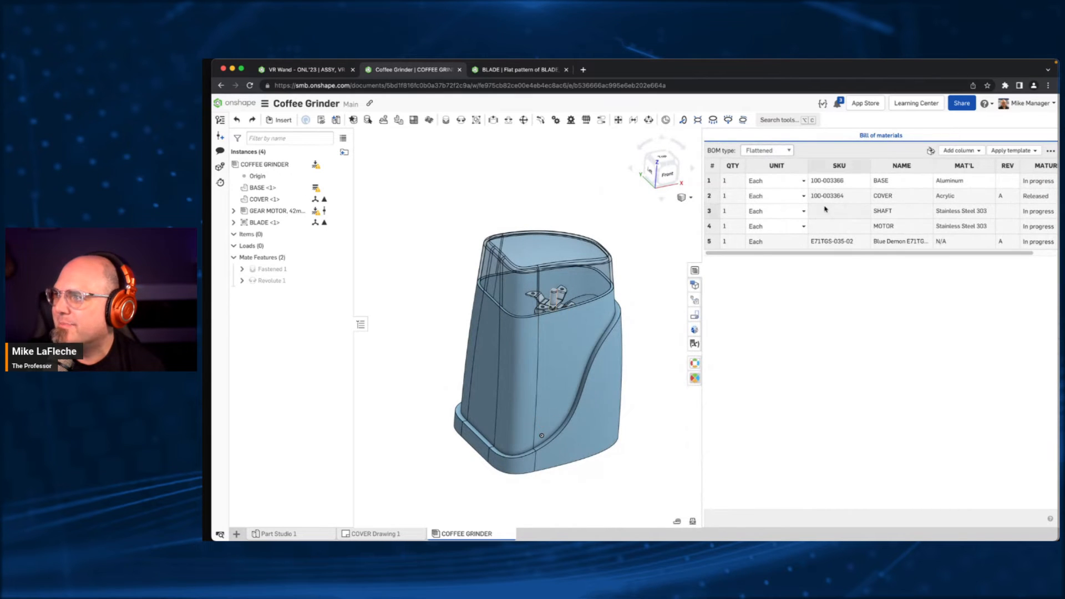
{"action": "left_click", "coordinate": [767, 150]}
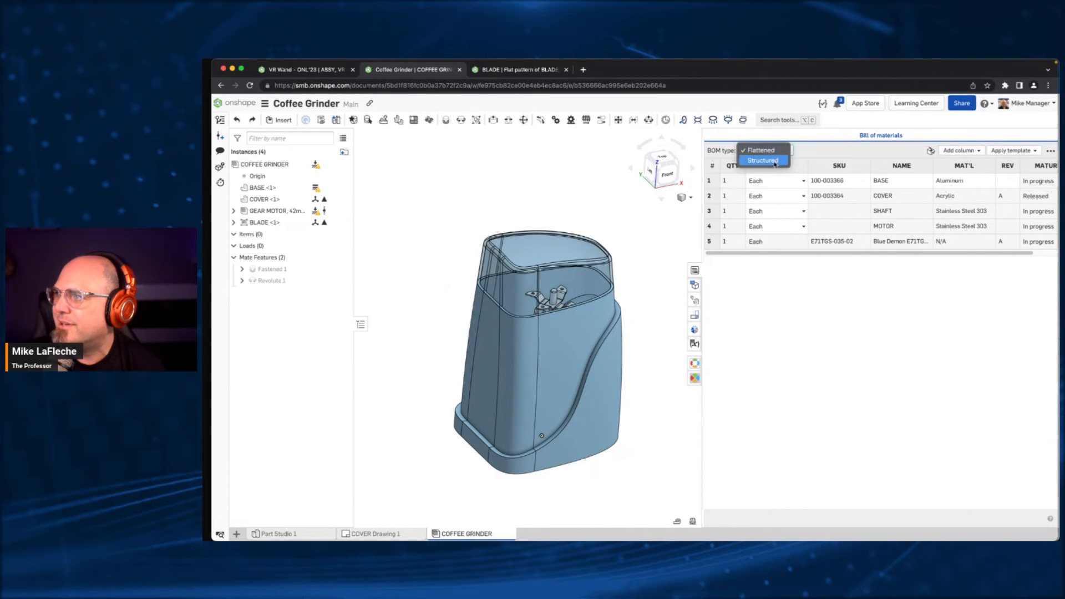
{"action": "left_click", "coordinate": [761, 164]}
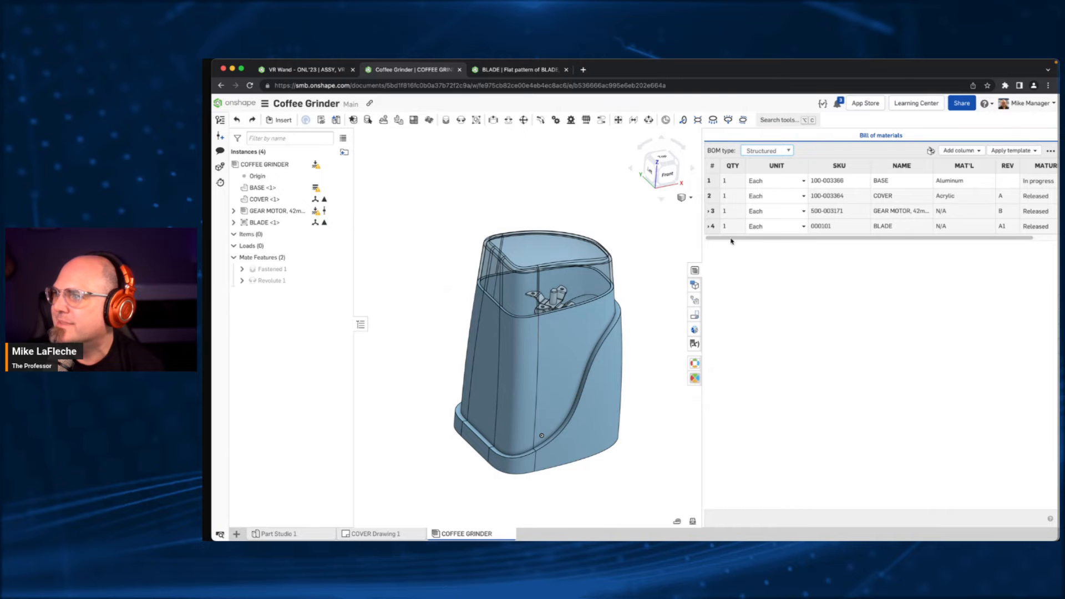
{"action": "left_click", "coordinate": [710, 211]}
{"action": "left_click", "coordinate": [714, 257]}
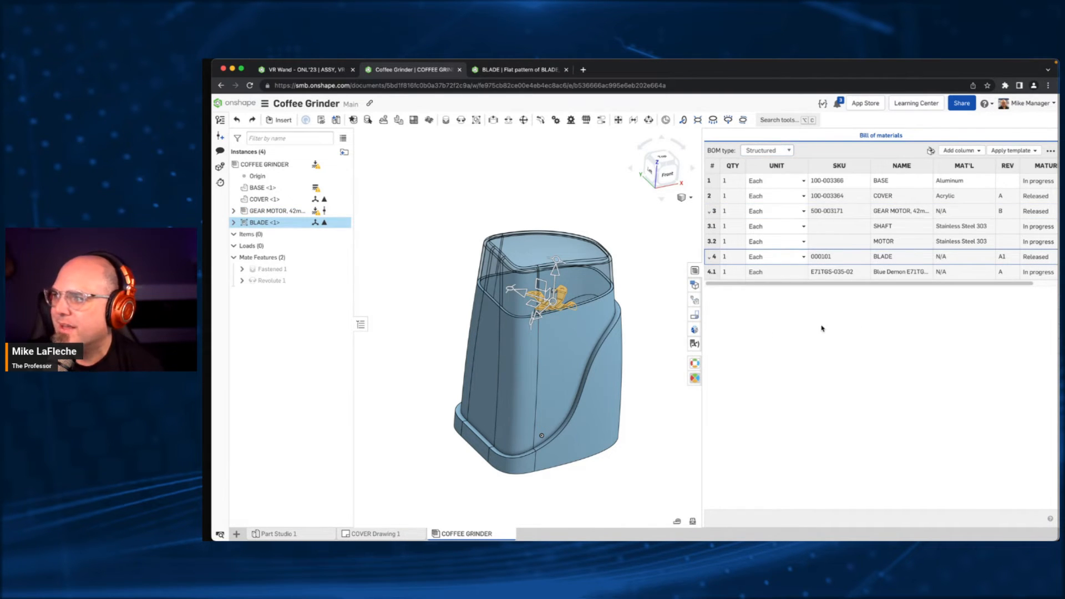
- Open the exploded views list of the COFFEE GRINDER assembly and look over the closed model from several angles
{"action": "left_click", "coordinate": [520, 175]}
{"action": "key", "text": "shift+1"}
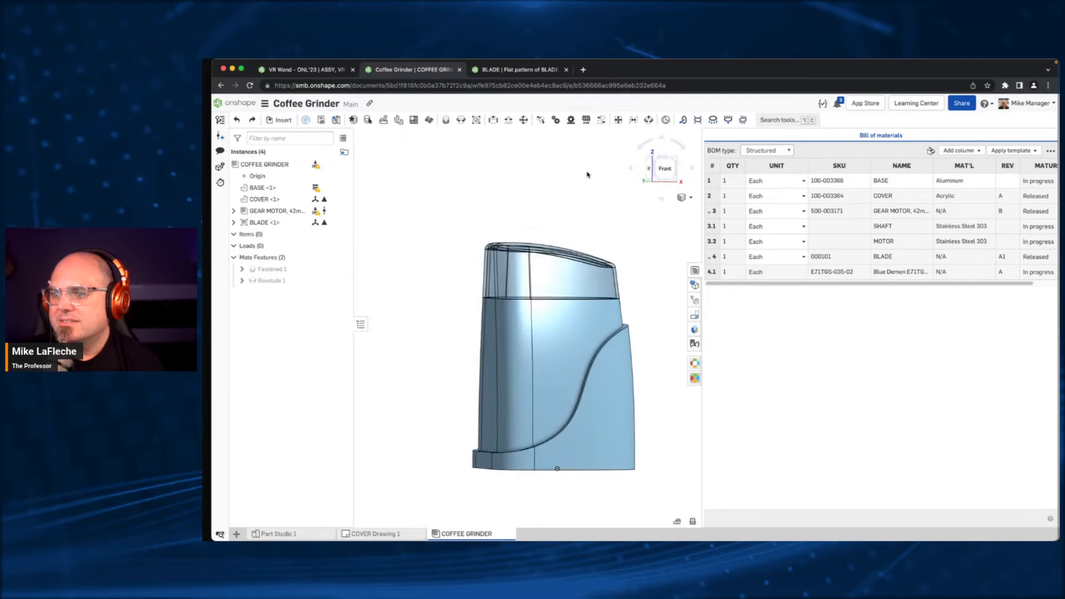
{"action": "right_click_drag", "start_coordinate": [587, 174], "coordinate": [626, 226]}
{"action": "left_click", "coordinate": [695, 285]}
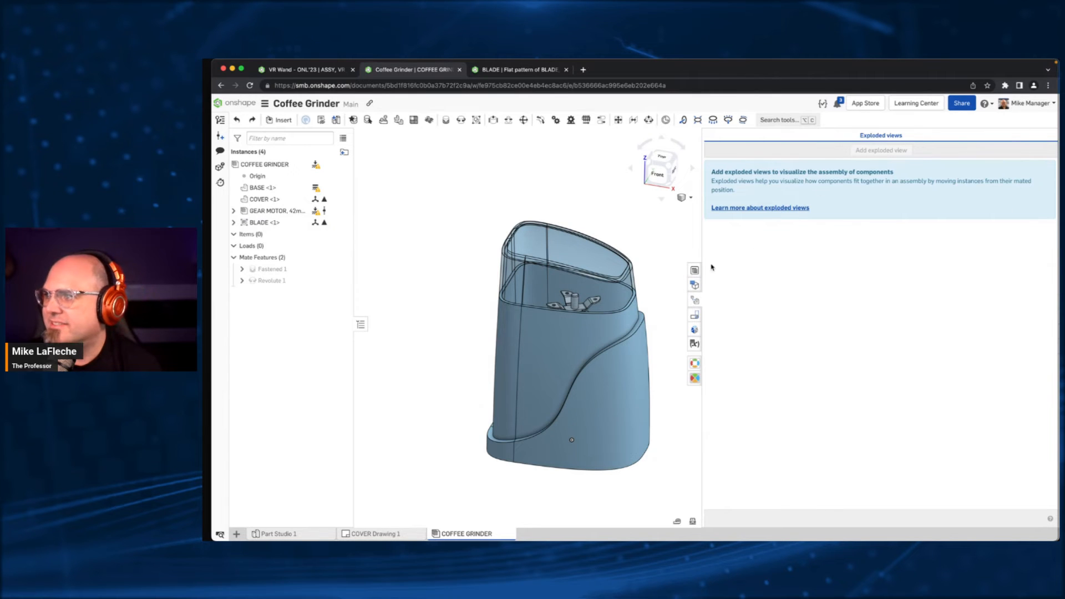
{"action": "middle_click_drag", "start_coordinate": [609, 236], "coordinate": [568, 236]}
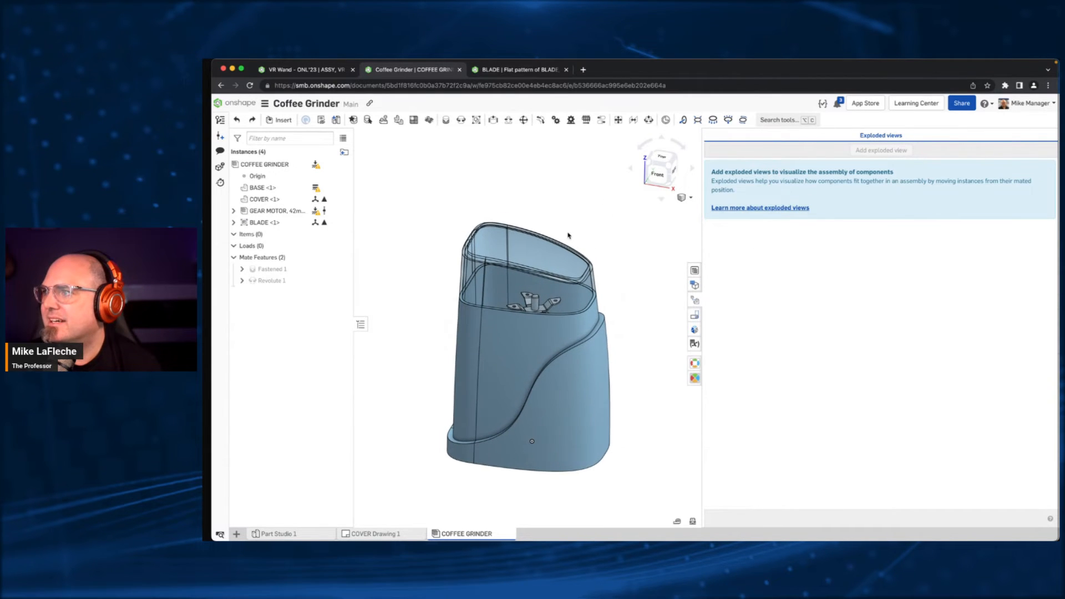
{"action": "mouse_move", "coordinate": [569, 235]}
{"action": "right_mouse_down"}
{"action": "mouse_move", "coordinate": [561, 219]}
{"action": "mouse_move", "coordinate": [578, 235]}
{"action": "right_mouse_up"}
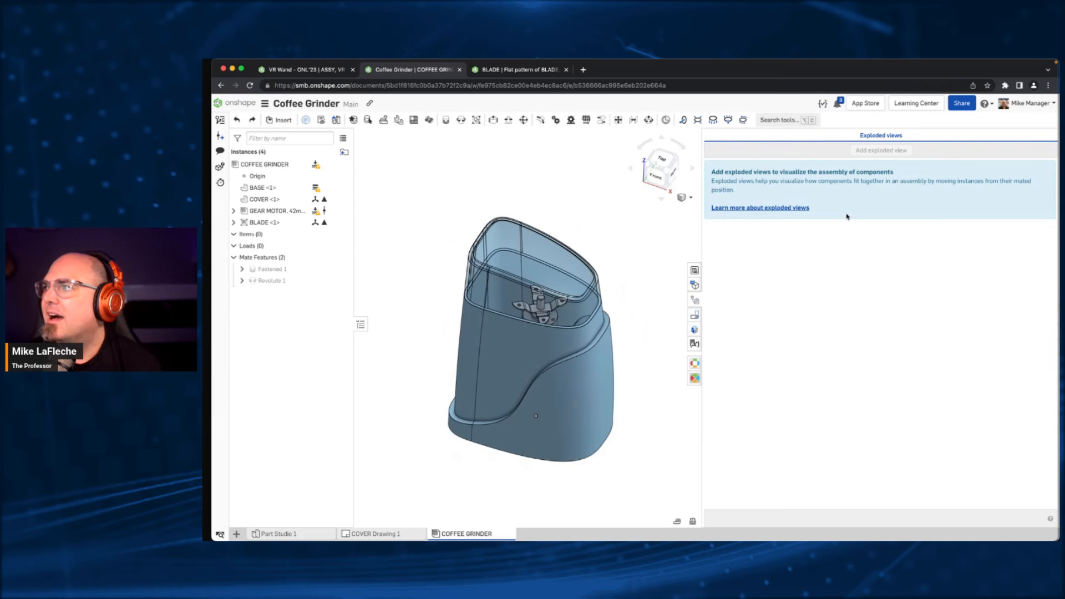
{"action": "left_click", "coordinate": [577, 258]}
{"action": "left_click", "coordinate": [603, 197]}
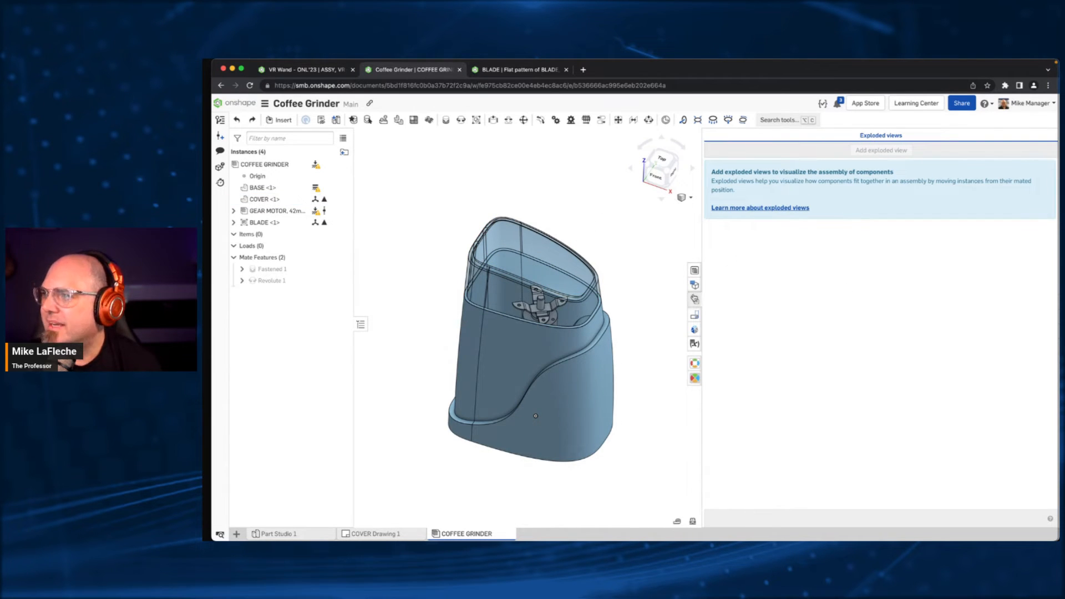
- Look over the configurations, simulation settings and variable table available for the COFFEE GRINDER assembly
{"action": "left_click", "coordinate": [694, 270]}
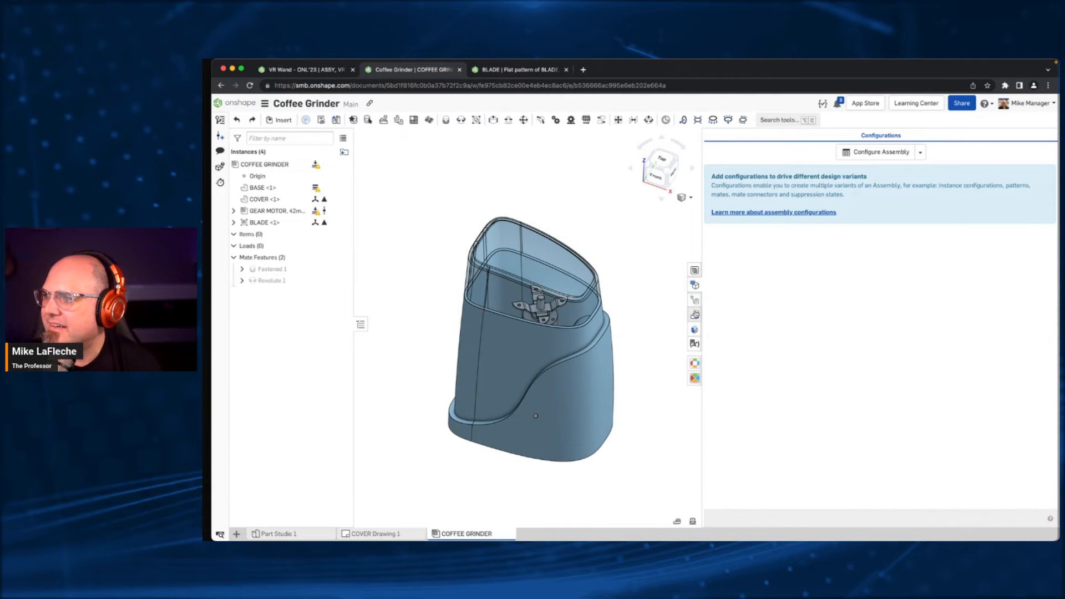
{"action": "left_click", "coordinate": [694, 300]}
{"action": "left_click", "coordinate": [695, 329]}
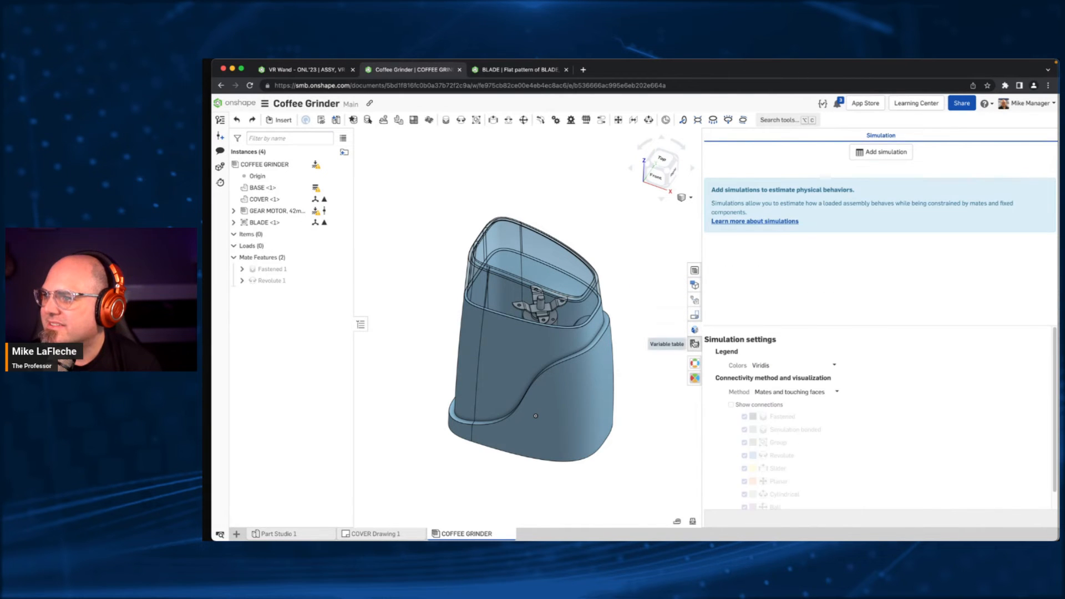
{"action": "left_click", "coordinate": [695, 344]}
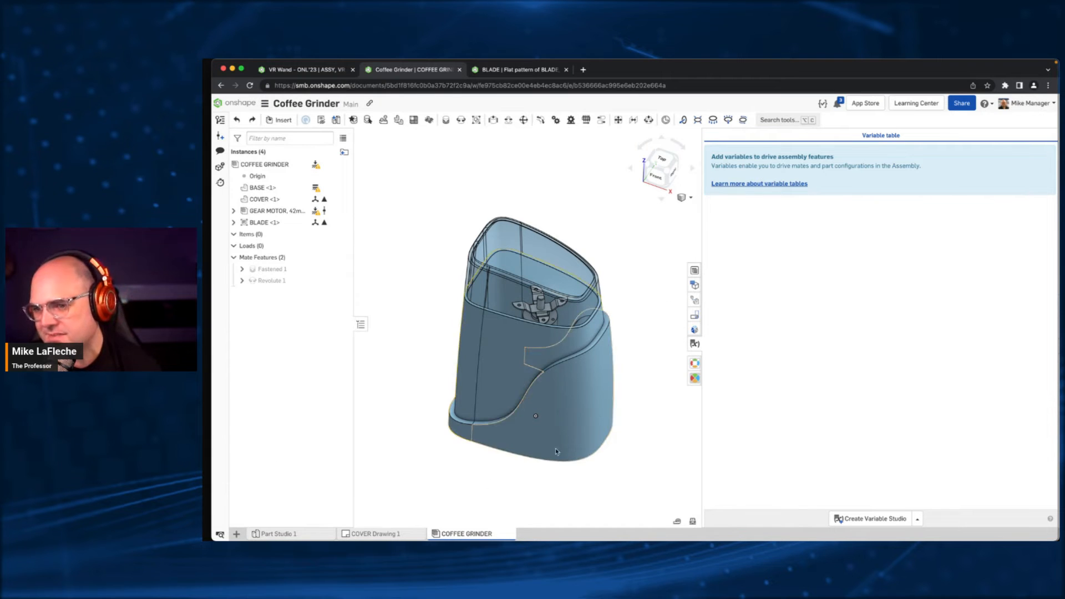
- Create a Variable Studio from the assembly and add a Length variable named Shell with a value of 0.125 mm
{"action": "left_click", "coordinate": [869, 520]}
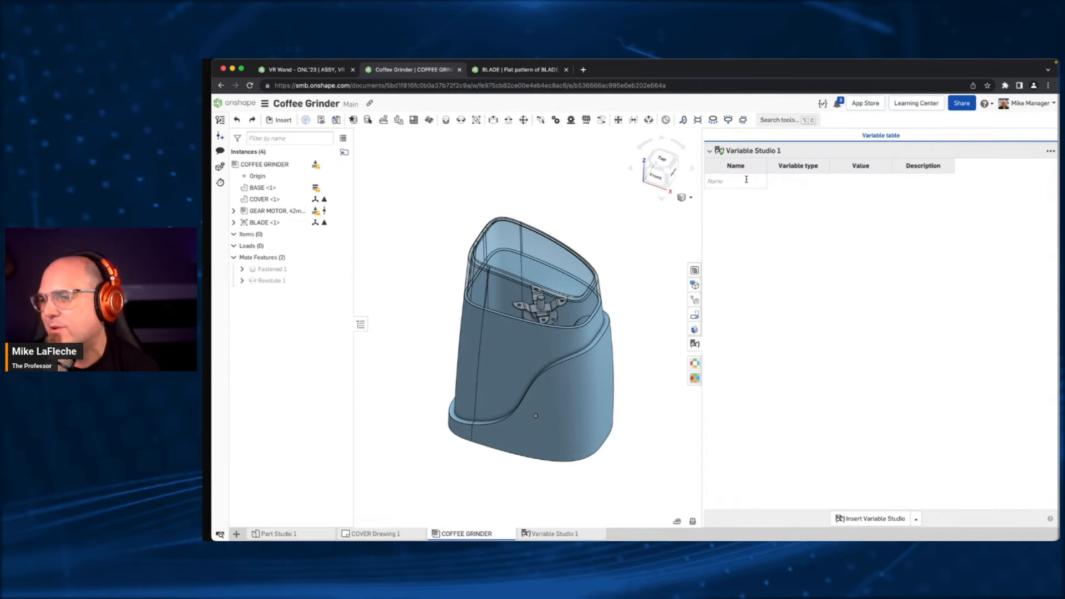
{"action": "left_click", "coordinate": [746, 180]}
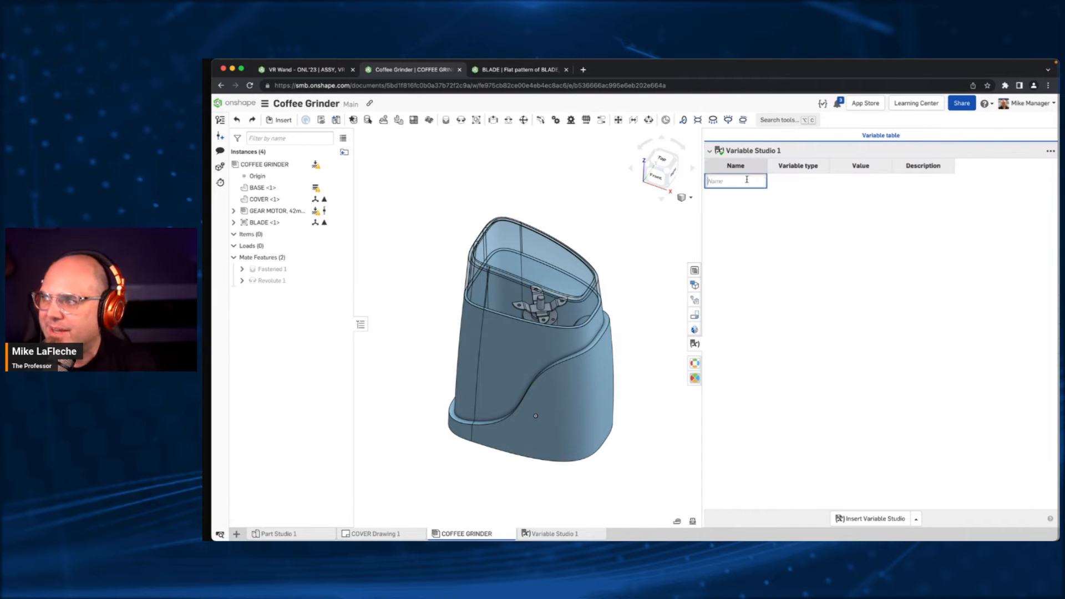
{"action": "type", "text": "S"}
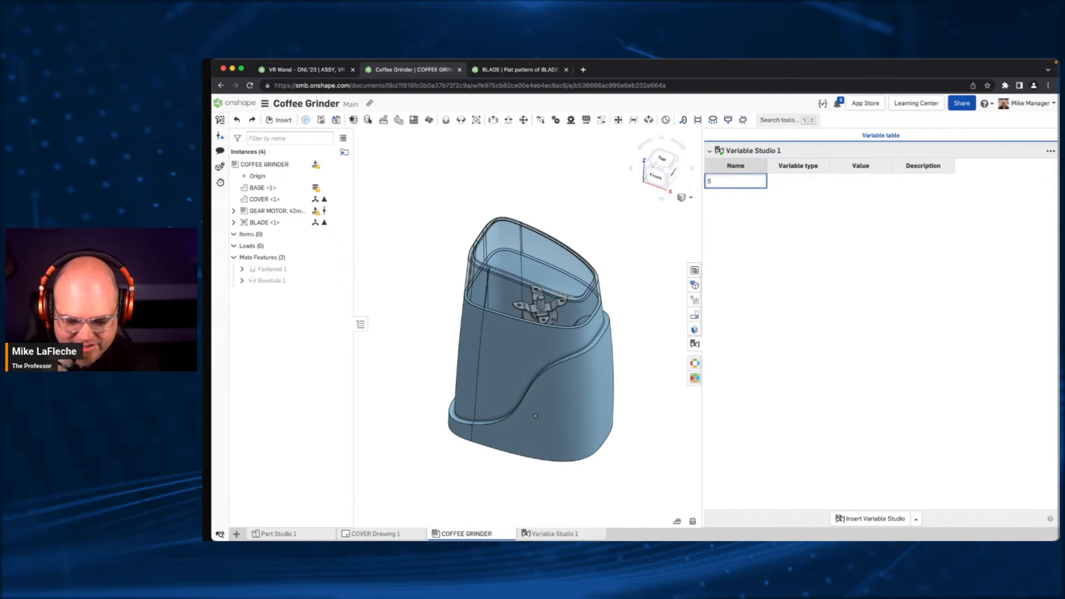
{"action": "type", "text": "Hhell"}
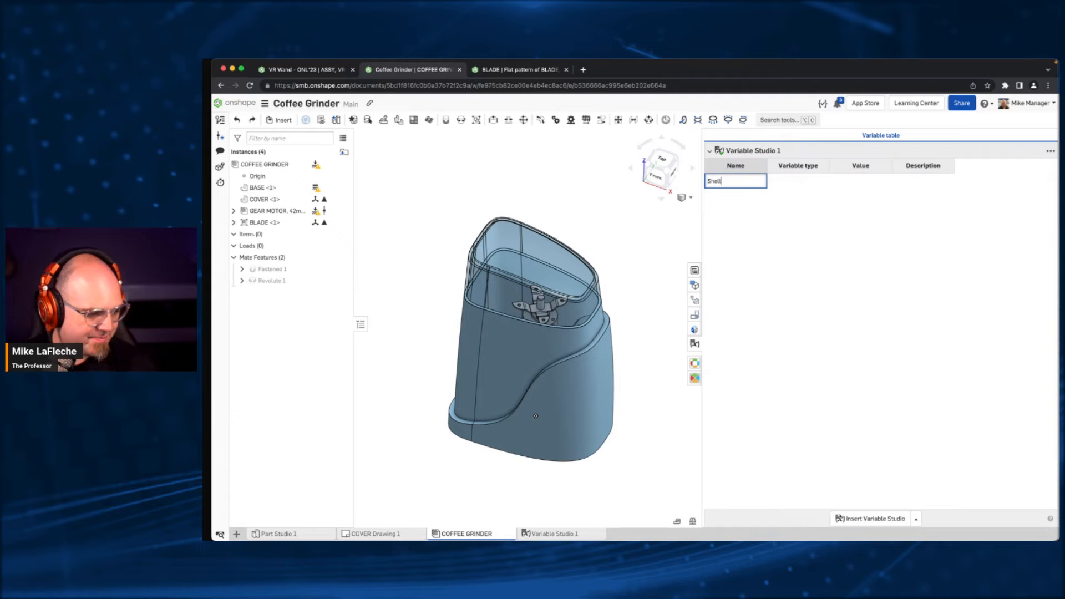
{"action": "left_click", "coordinate": [763, 216]}
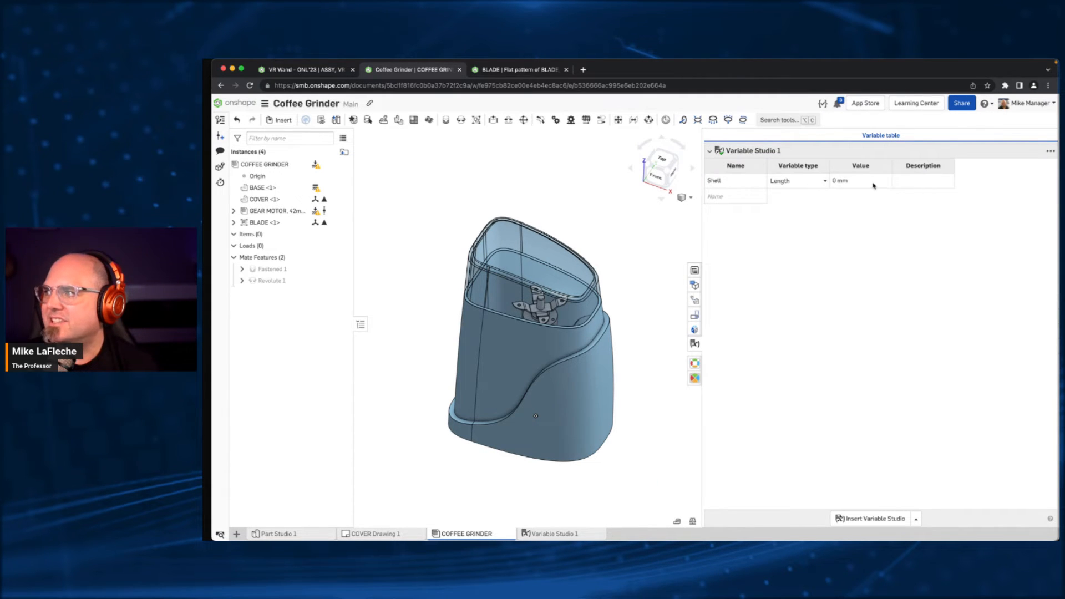
{"action": "left_click", "coordinate": [874, 184]}
{"action": "type", "text": ".125"}
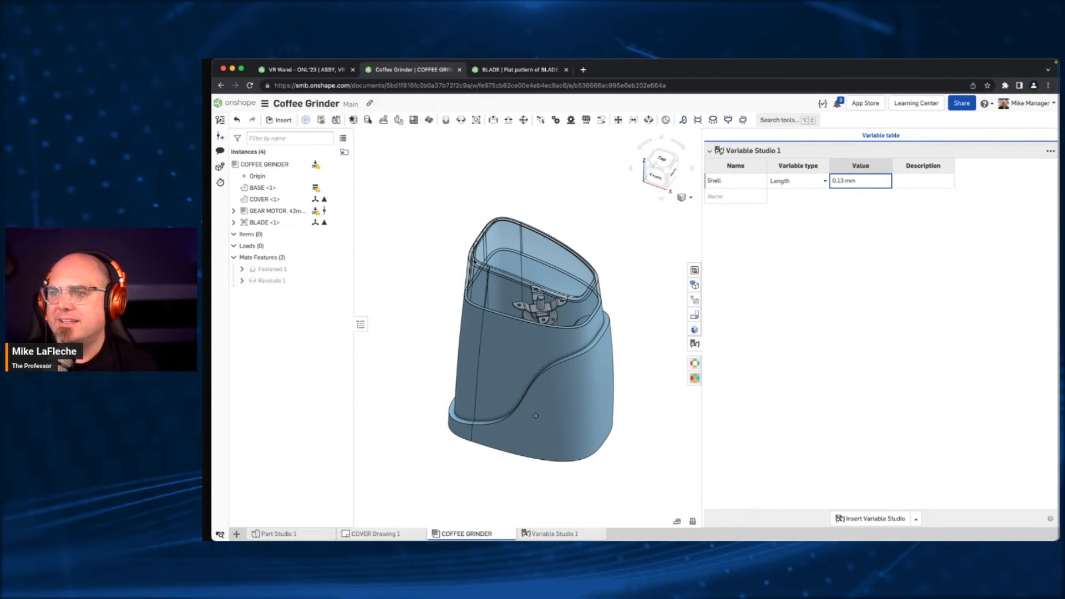
- Set the Shell 1 thickness in Part Studio 1 to the #Shell variable and check the variable's entry in Variable Studio 1
{"action": "left_click", "coordinate": [303, 535]}
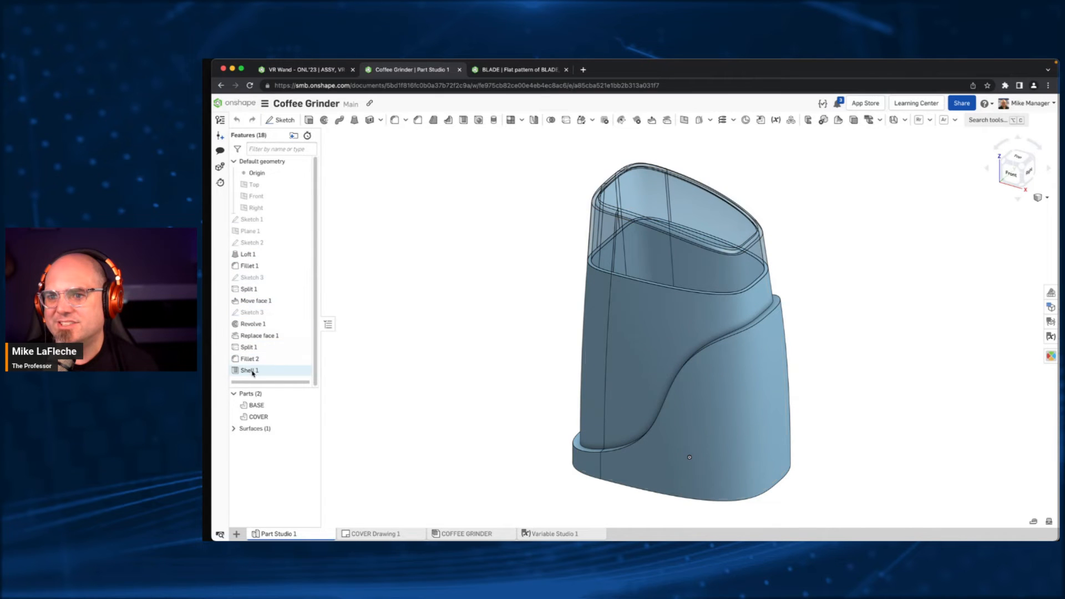
{"action": "double_click", "coordinate": [249, 370]}
{"action": "left_click", "coordinate": [379, 206]}
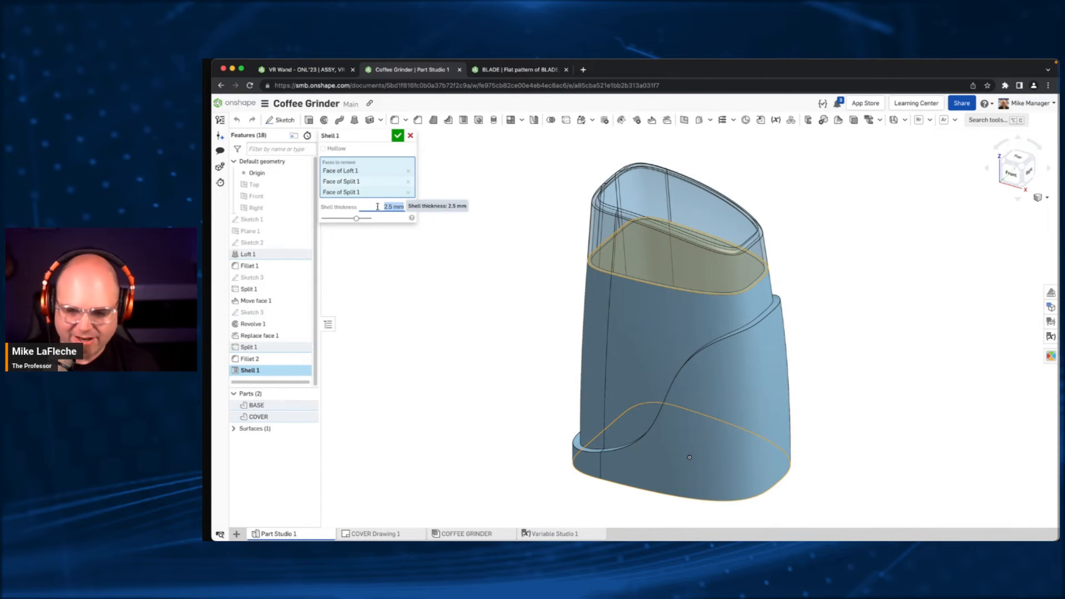
{"action": "type", "text": "#"}
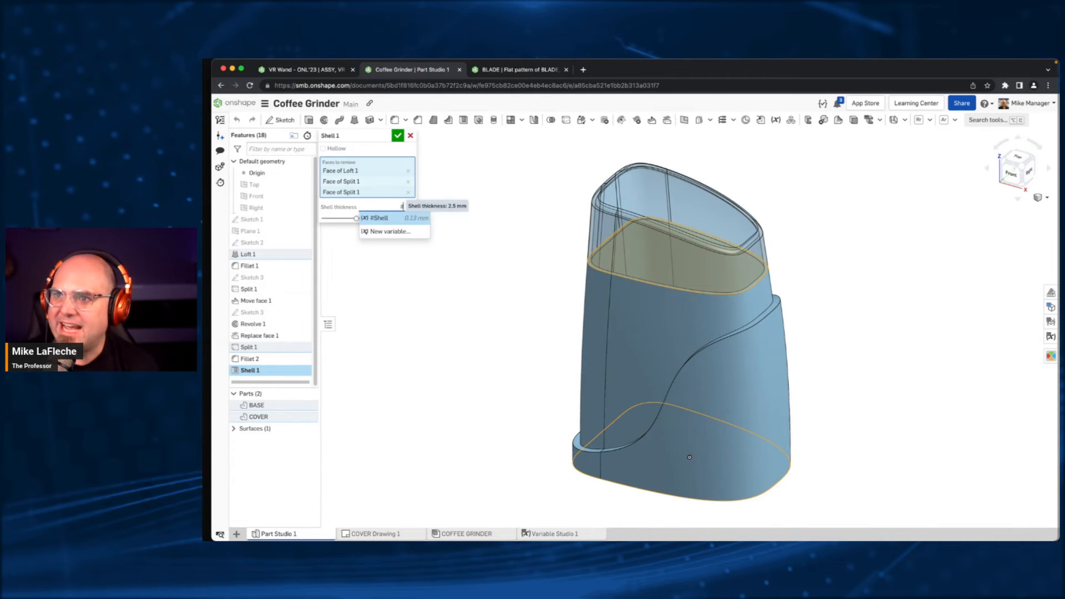
{"action": "left_click", "coordinate": [397, 219]}
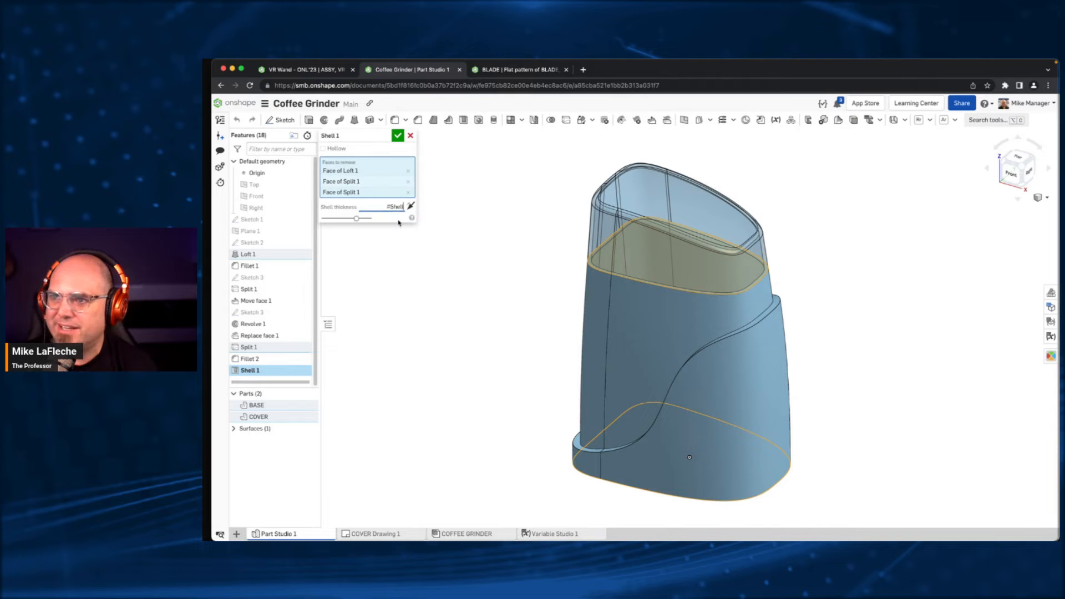
{"action": "left_click", "coordinate": [398, 136]}
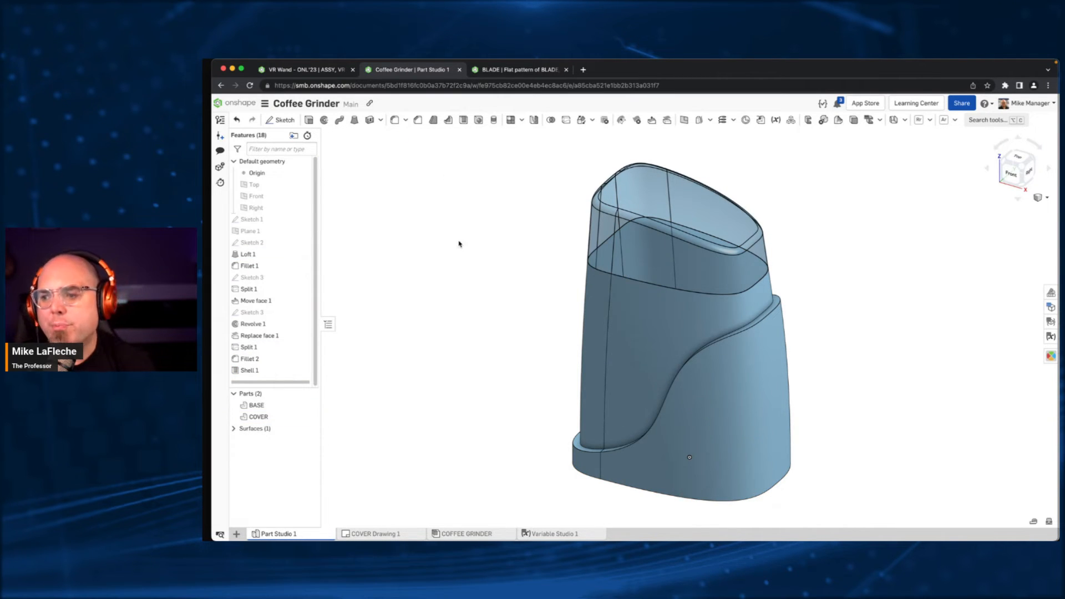
{"action": "left_click", "coordinate": [571, 532]}
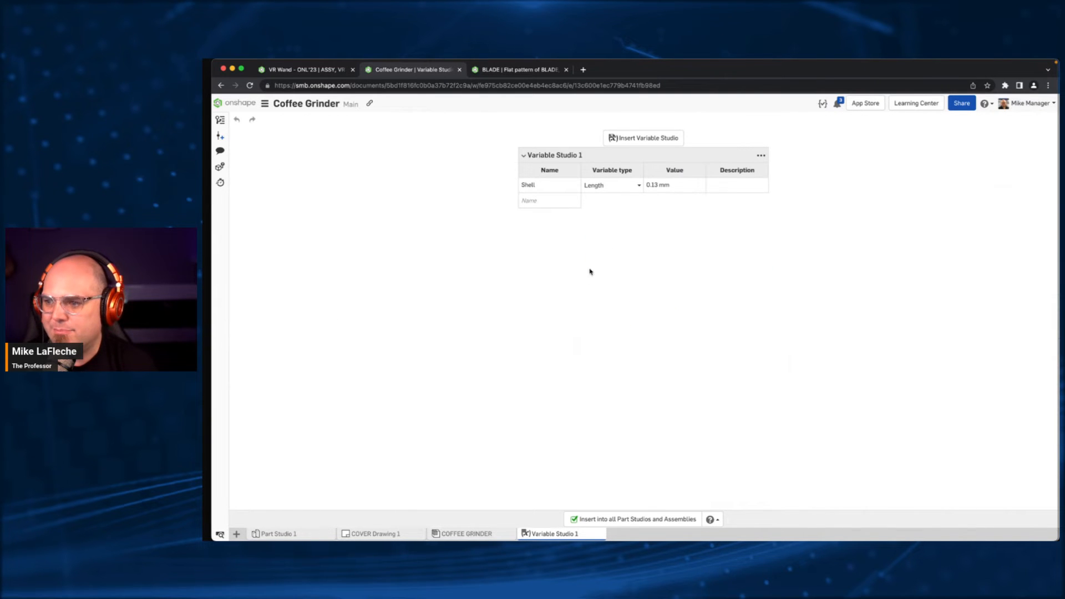
- Return to Part Studio 1 and review the Coffee Grinder document's share settings and permissions without changing them
{"action": "left_click", "coordinate": [311, 528]}
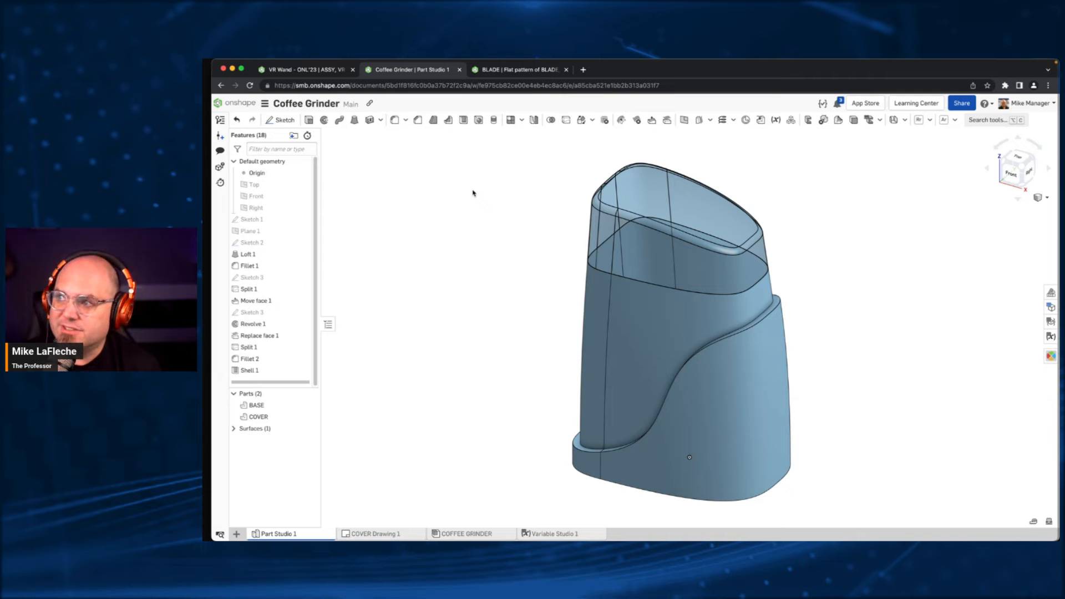
{"action": "left_click", "coordinate": [951, 104]}
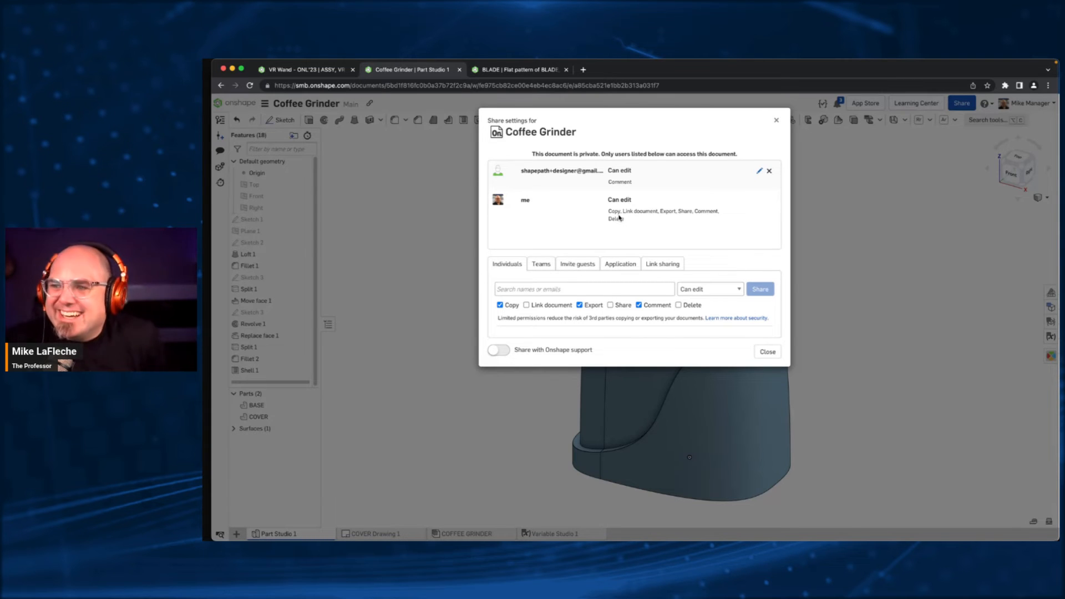
{"action": "left_click", "coordinate": [777, 122]}
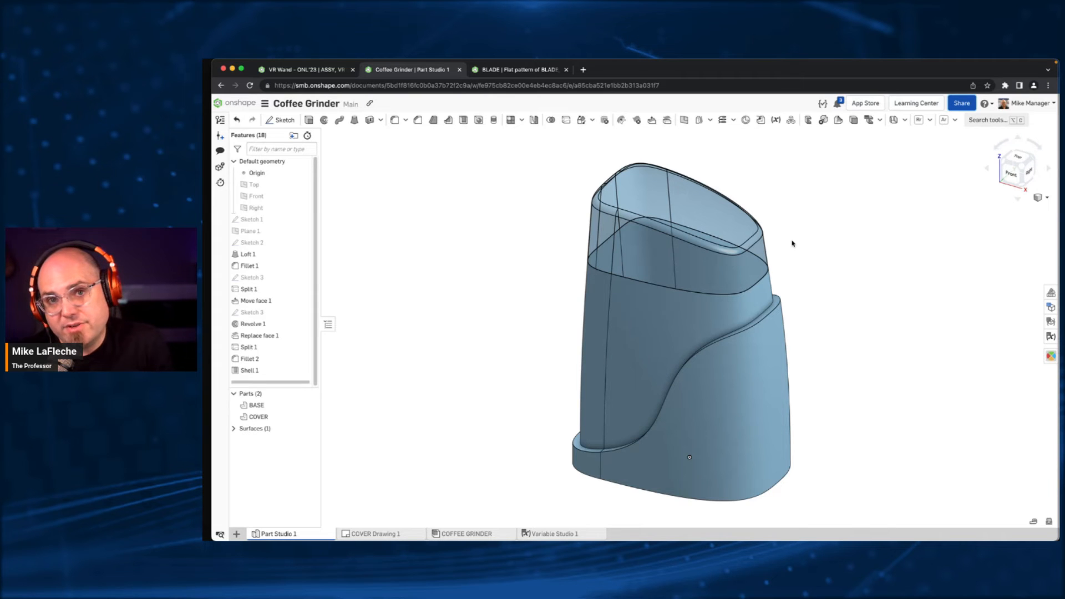
{"action": "left_click", "coordinate": [962, 103]}
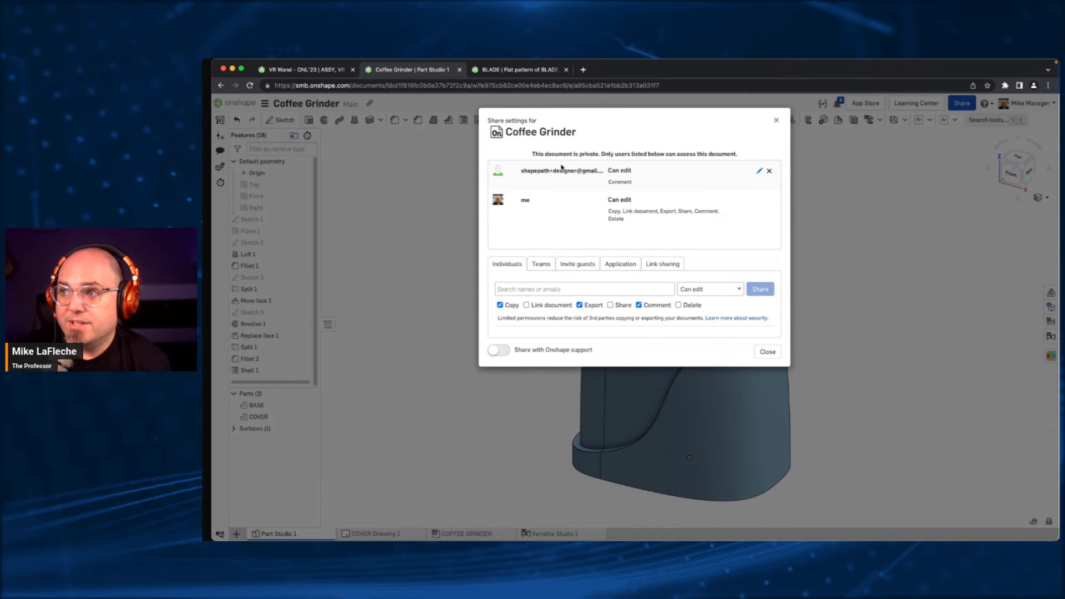
{"action": "left_click", "coordinate": [768, 352]}
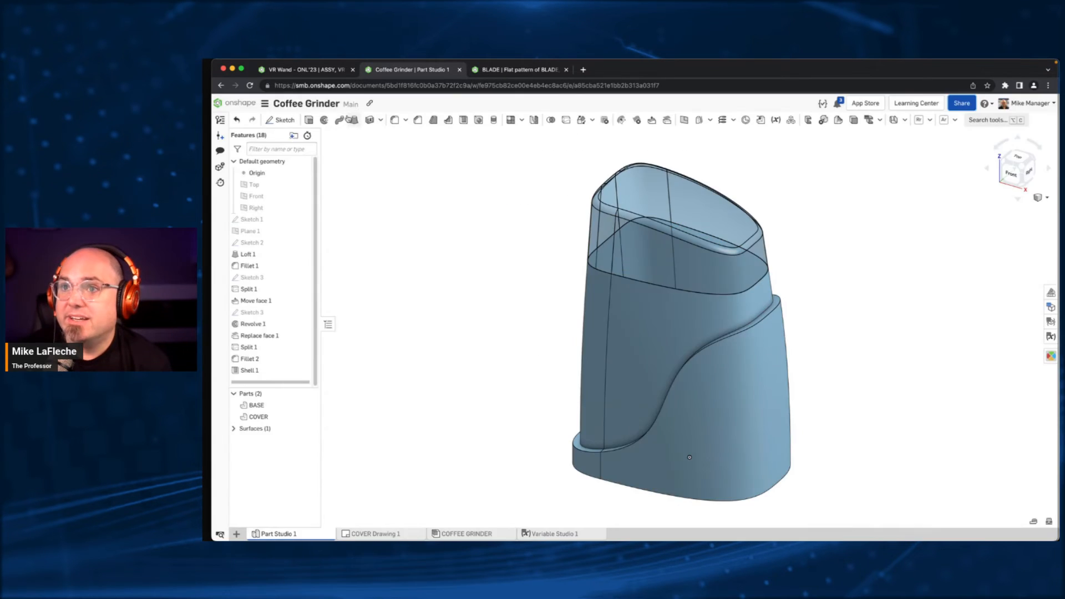
- Leave the document, open the 2020 Activity Overview analytics report, and examine its project, release status, access location and user activity charts
{"action": "left_click", "coordinate": [247, 106]}
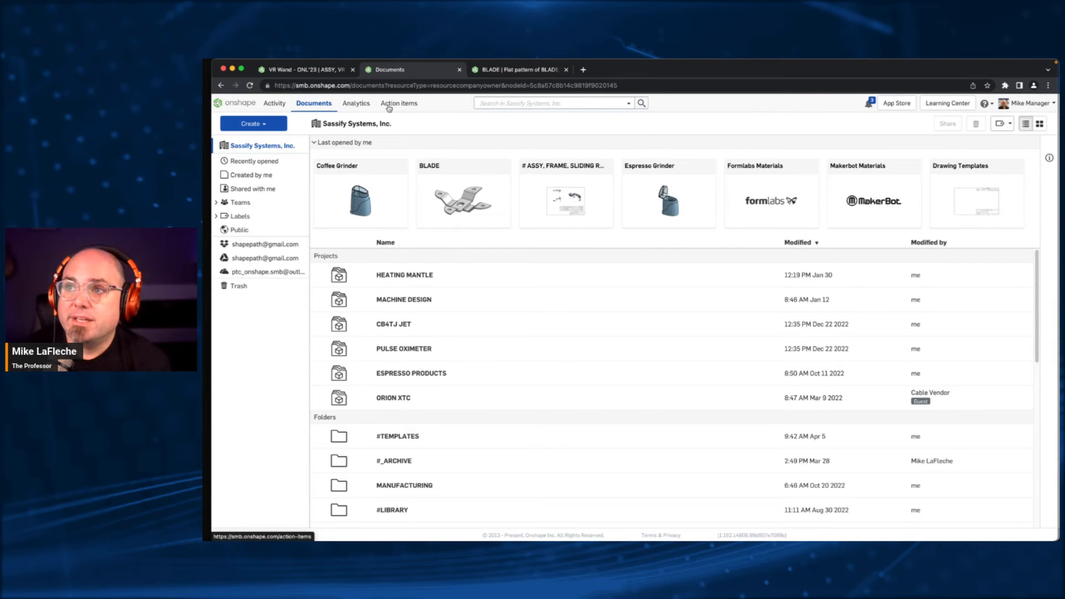
{"action": "left_click", "coordinate": [352, 105]}
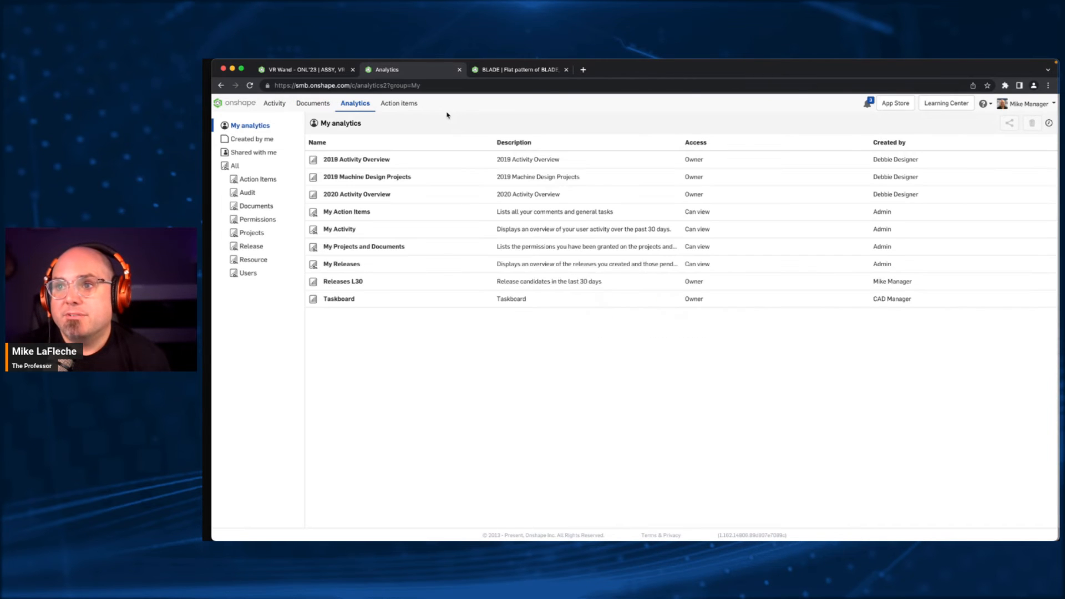
{"action": "left_click", "coordinate": [357, 195]}
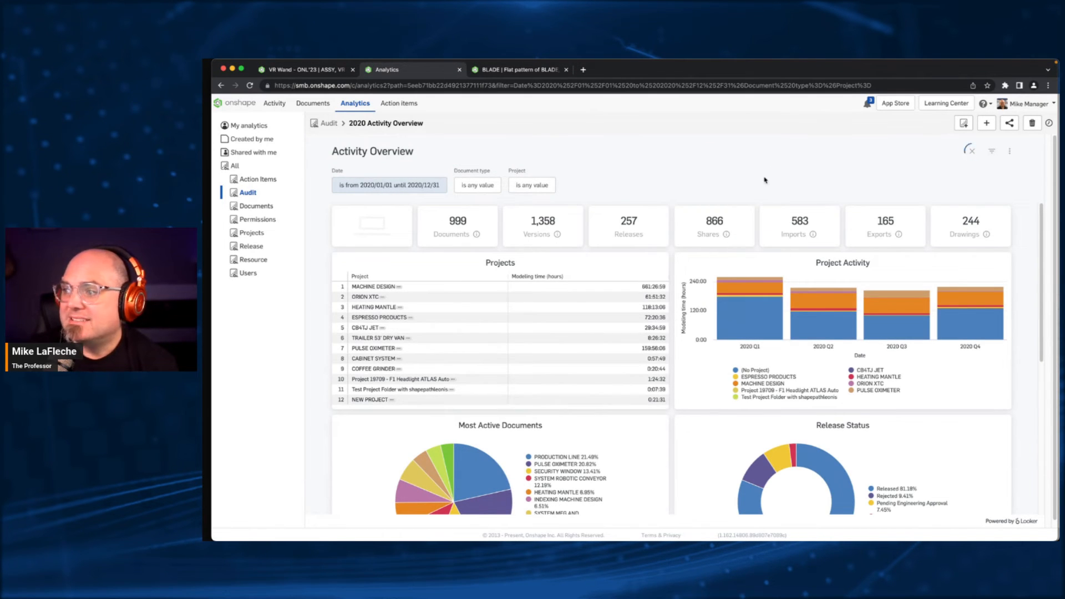
{"action": "scroll", "coordinate": [564, 316], "scroll_direction": "down", "scroll_amount": 3}
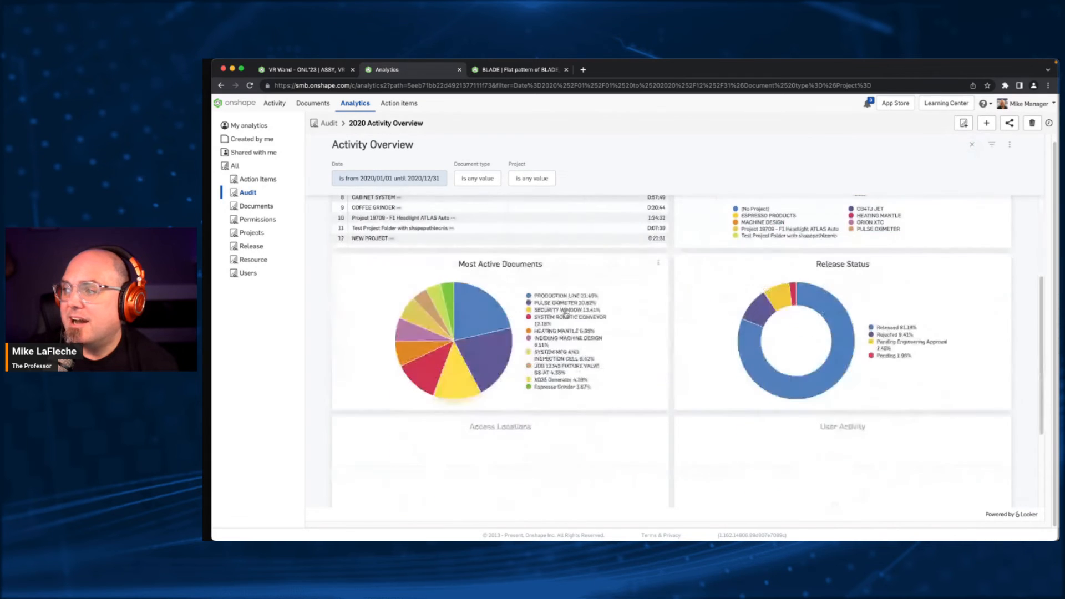
{"action": "scroll", "coordinate": [749, 352], "scroll_direction": "down", "scroll_amount": 2}
{"action": "scroll", "coordinate": [720, 338], "scroll_direction": "up", "scroll_amount": 3}
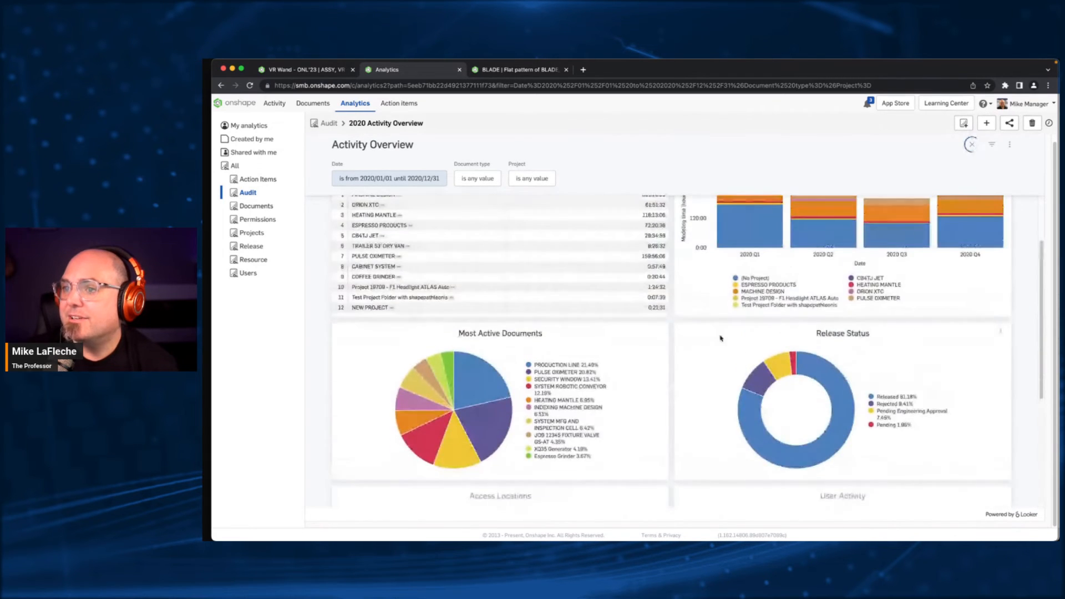
{"action": "scroll", "coordinate": [721, 338], "scroll_direction": "up", "scroll_amount": 2}
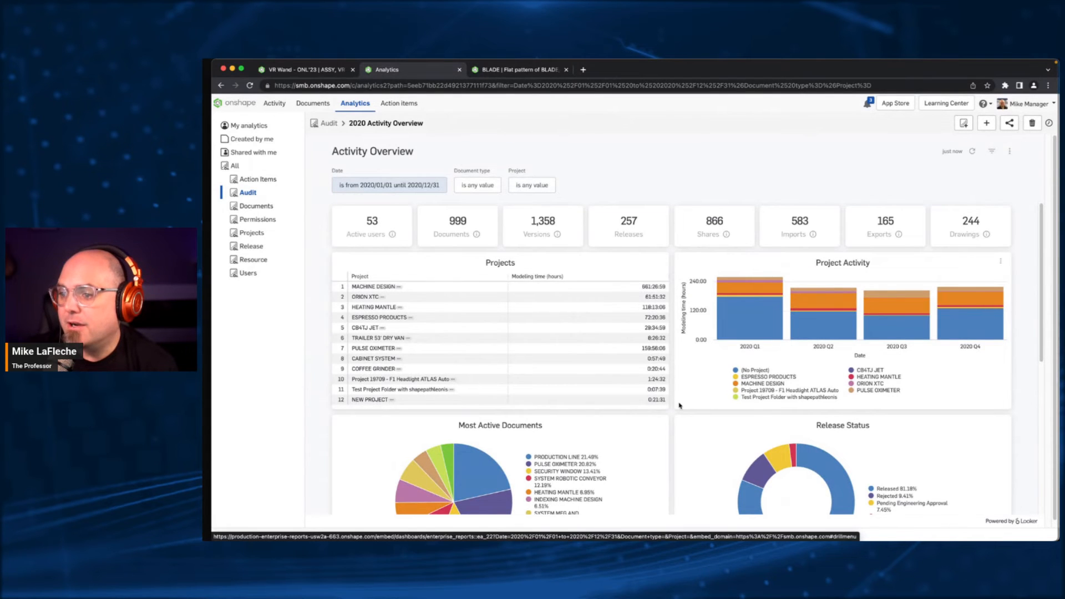
{"action": "scroll", "coordinate": [681, 407], "scroll_direction": "down", "scroll_amount": 5}
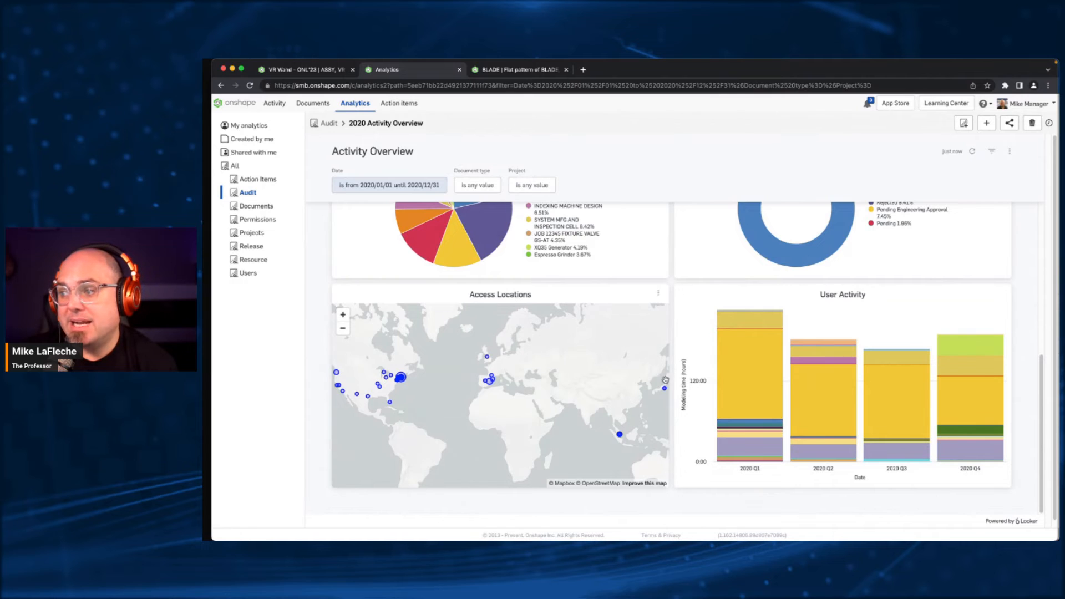
{"action": "mouse_move", "coordinate": [665, 392]}
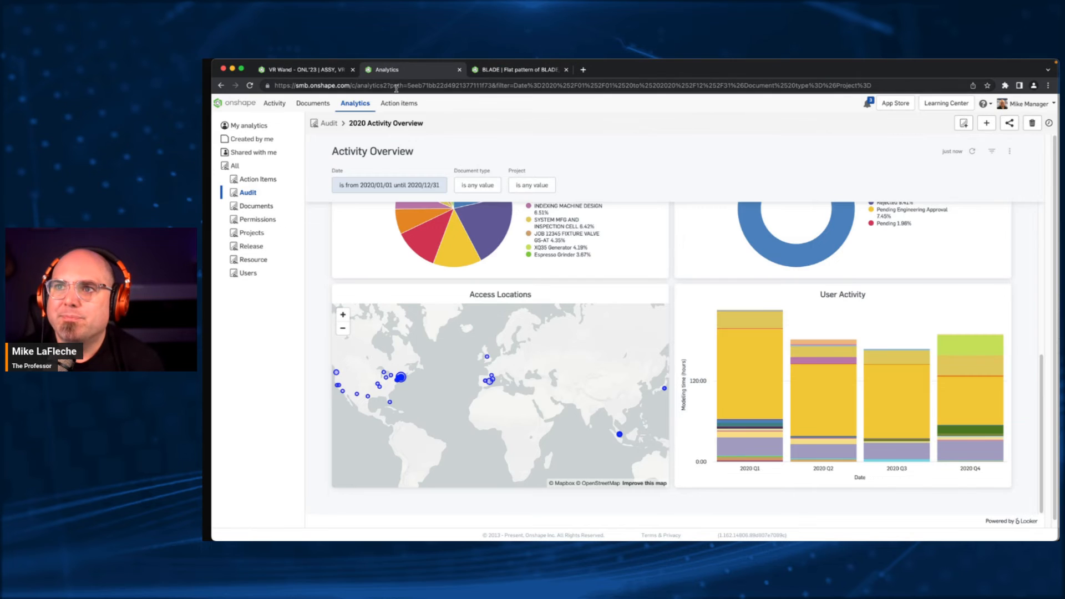
- Return to the company's documents list and reopen the Coffee Grinder document
{"action": "left_click", "coordinate": [234, 103]}
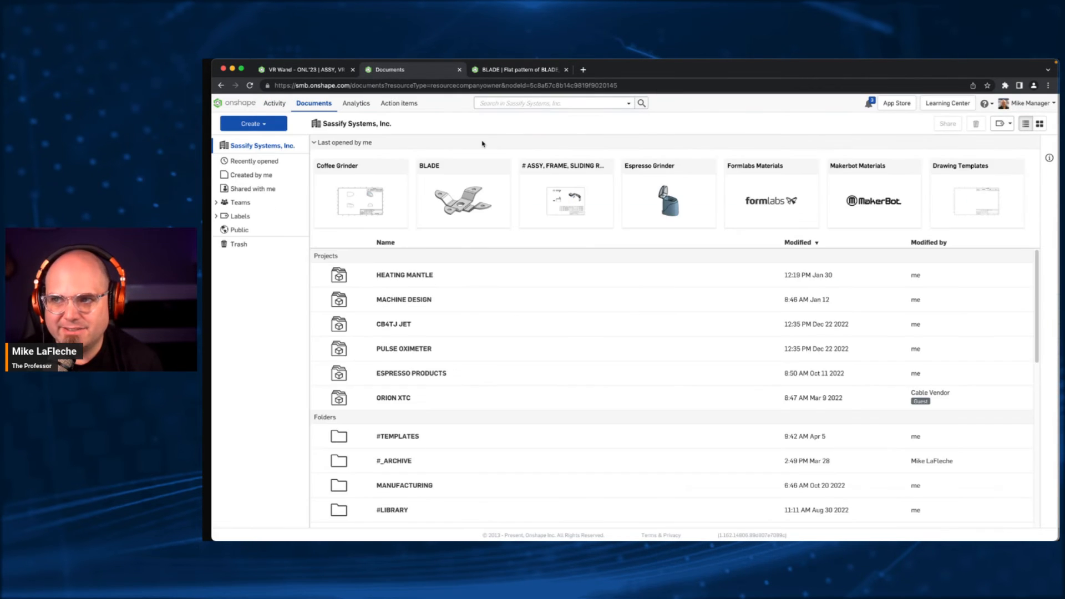
{"action": "left_click", "coordinate": [333, 166]}
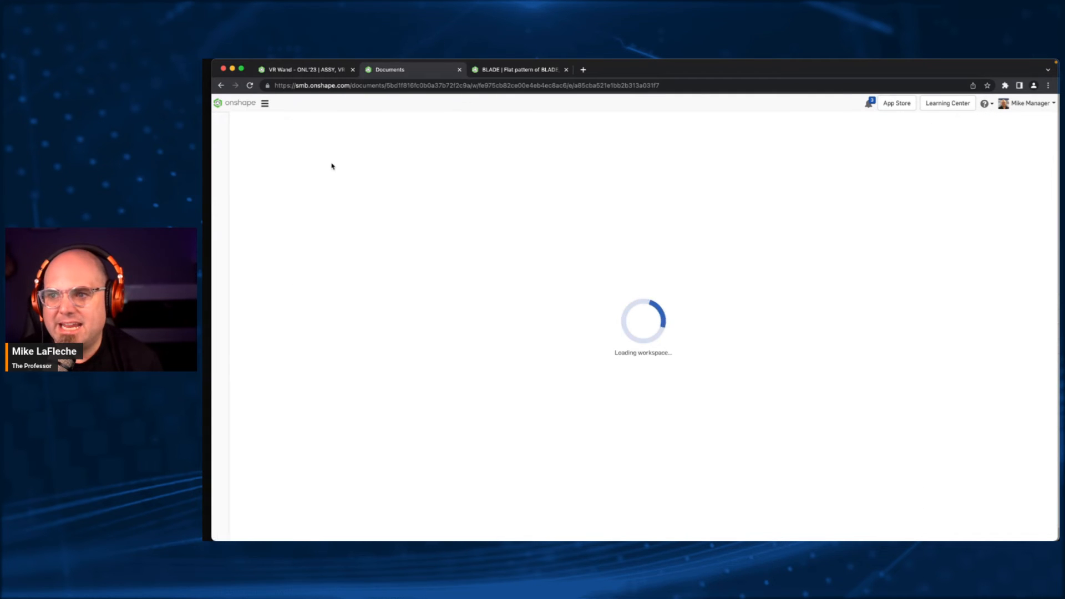
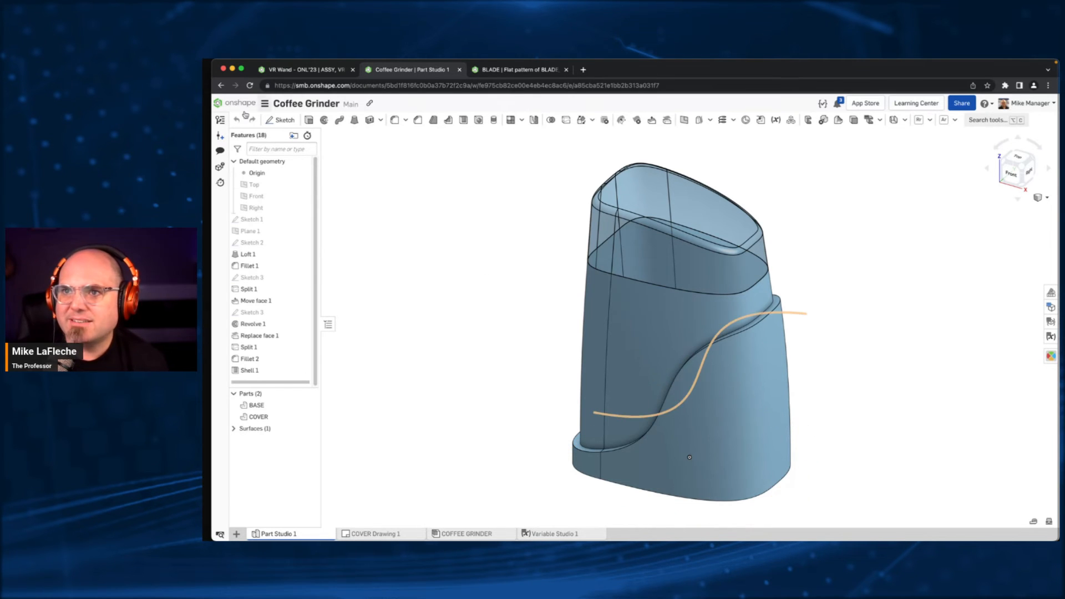
- Show the Coffee Grinder's version history, then leave it and create a new document with the default name "Untitled document"
{"action": "left_click", "coordinate": [221, 121]}
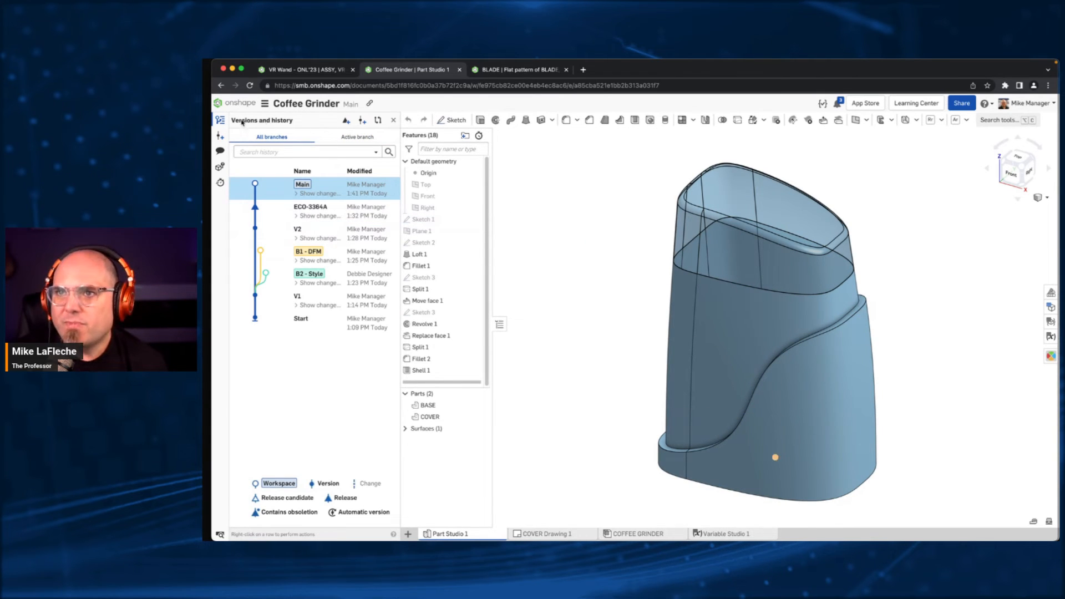
{"action": "left_click", "coordinate": [235, 103]}
{"action": "left_click", "coordinate": [253, 123]}
{"action": "left_click", "coordinate": [252, 140]}
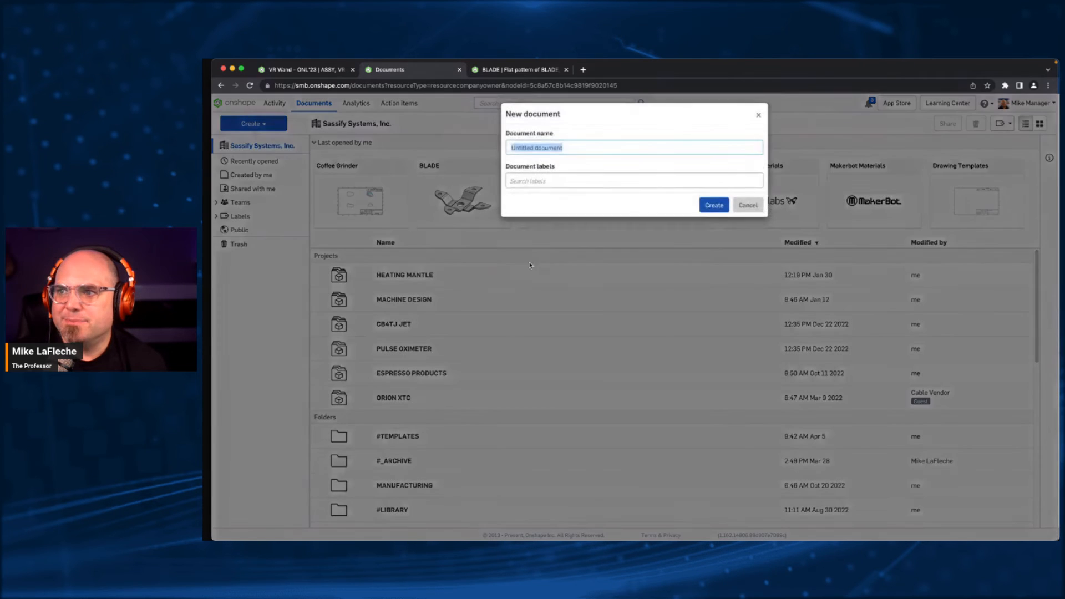
{"action": "left_click", "coordinate": [714, 210]}
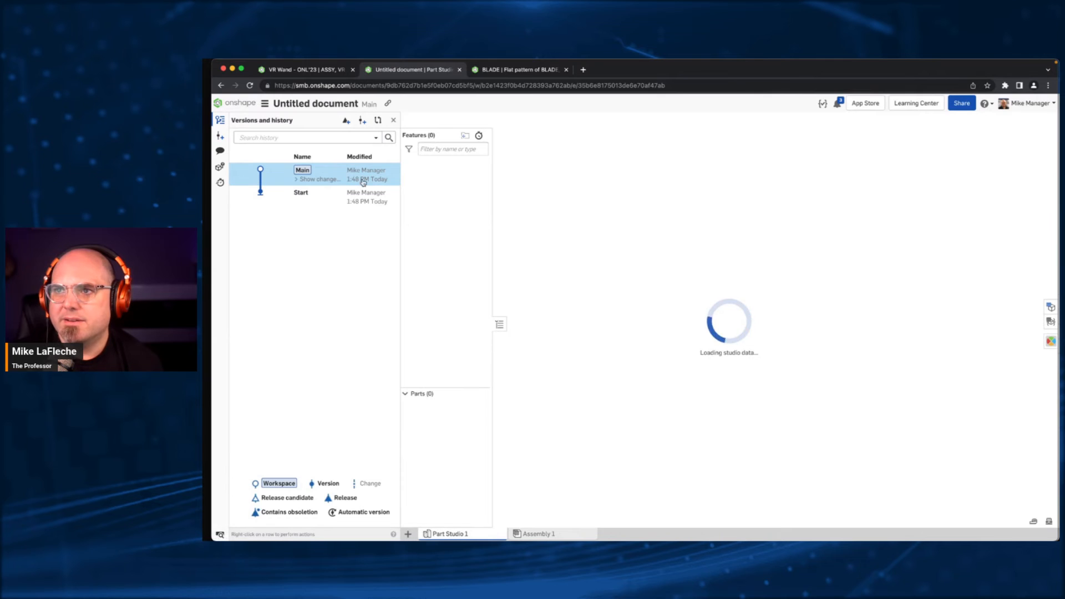
- Create a workspace named B1 from the Start point of the history and switch back to the Main workspace
{"action": "right_click", "coordinate": [361, 183]}
{"action": "key", "text": "Escape"}
{"action": "left_click", "coordinate": [327, 192]}
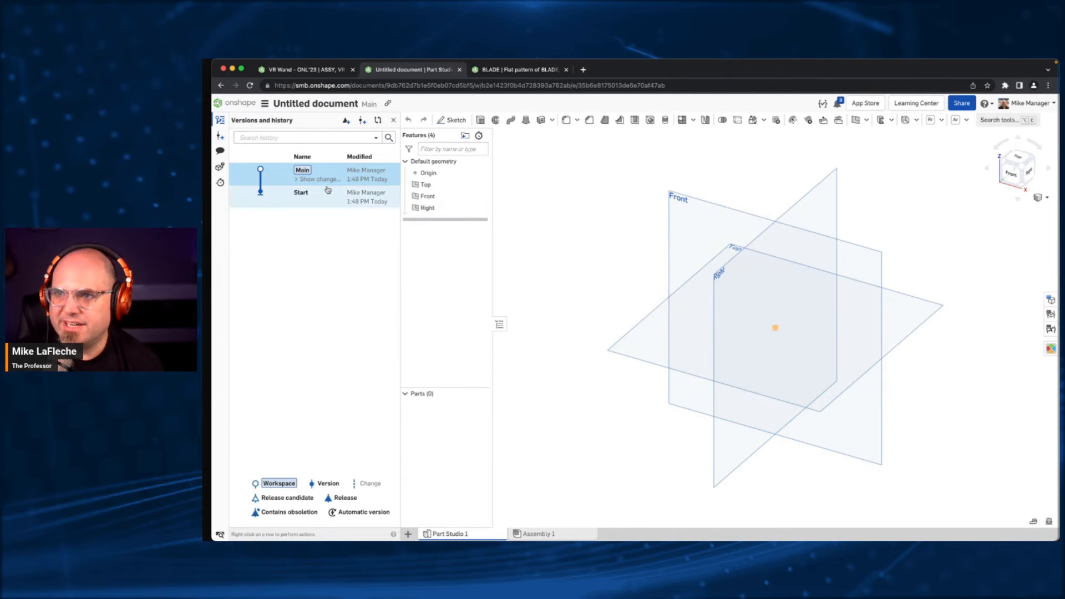
{"action": "right_click", "coordinate": [357, 200]}
{"action": "left_click", "coordinate": [403, 229]}
{"action": "left_click", "coordinate": [676, 251]}
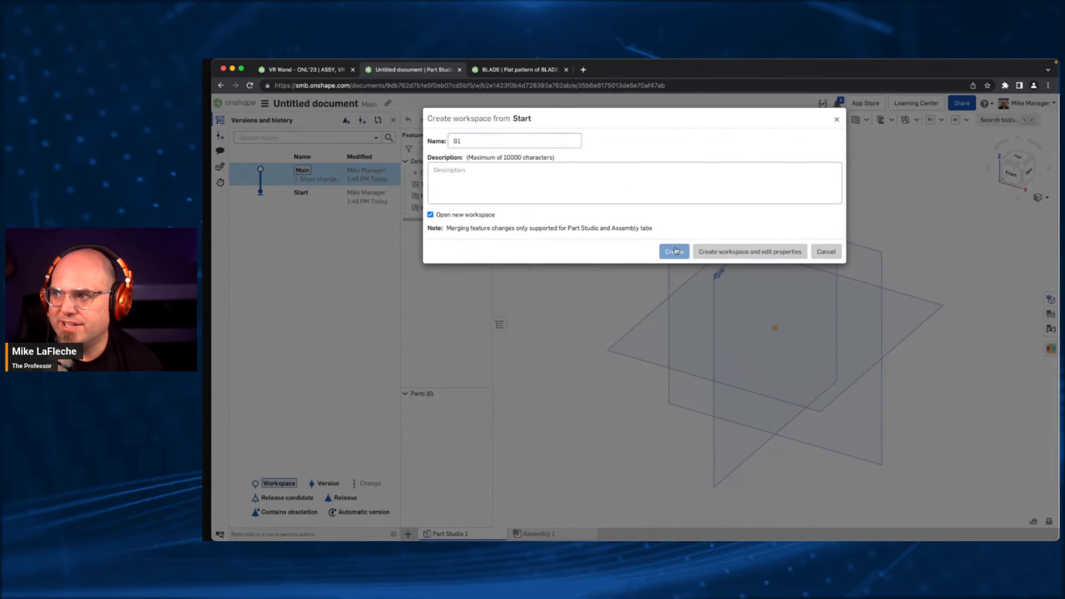
{"action": "left_click", "coordinate": [330, 208]}
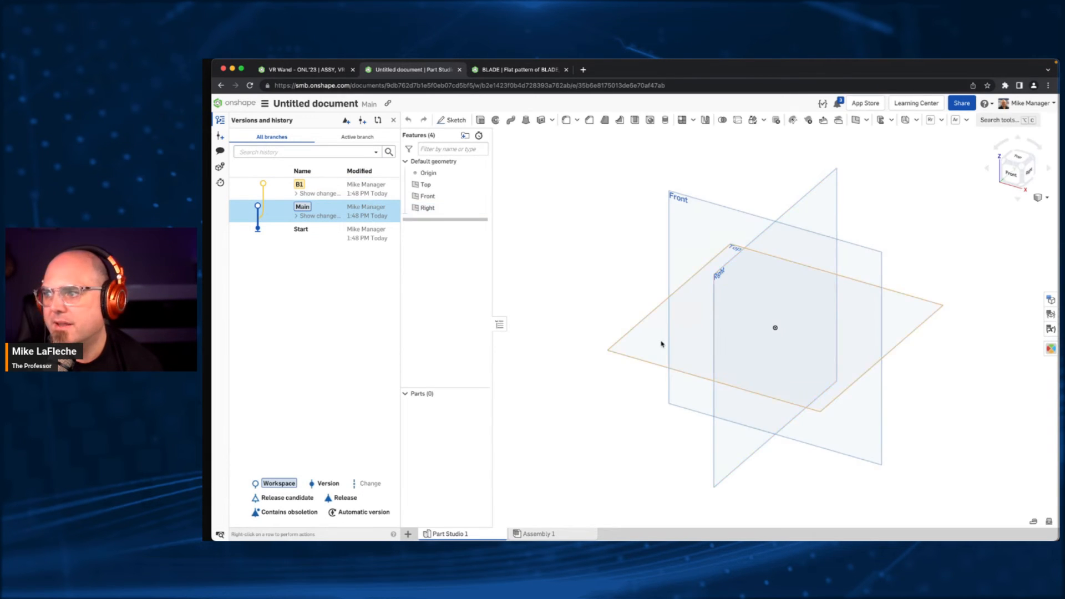
- Start a sketch on the Top plane and draw a center-point rectangle at the origin, 100 mm by 50 mm
{"action": "left_click", "coordinate": [663, 345]}
{"action": "left_click", "coordinate": [452, 120]}
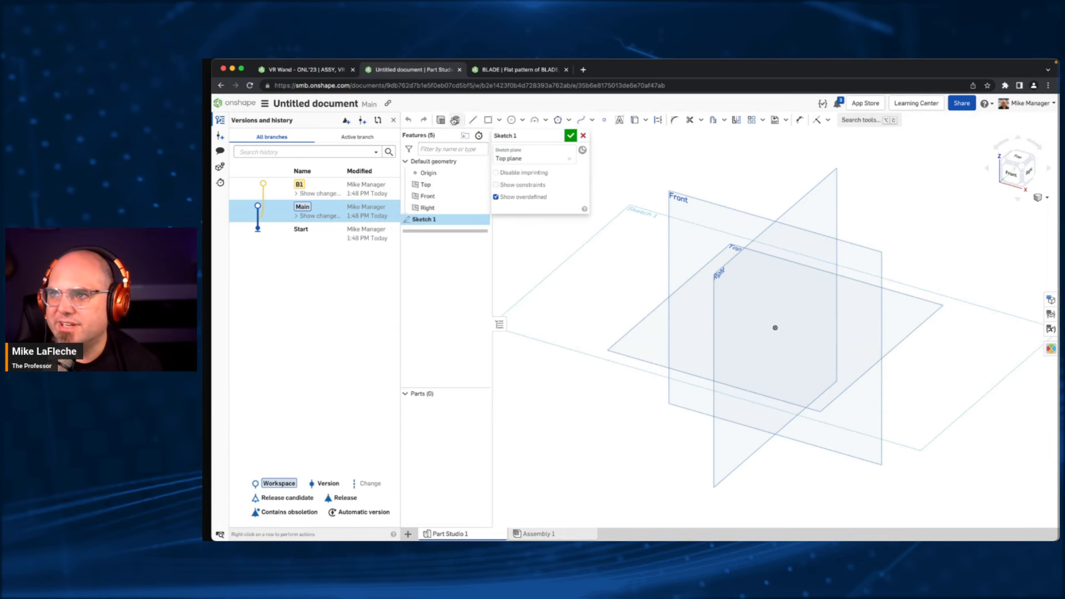
{"action": "left_click", "coordinate": [499, 120]}
{"action": "left_click", "coordinate": [510, 151]}
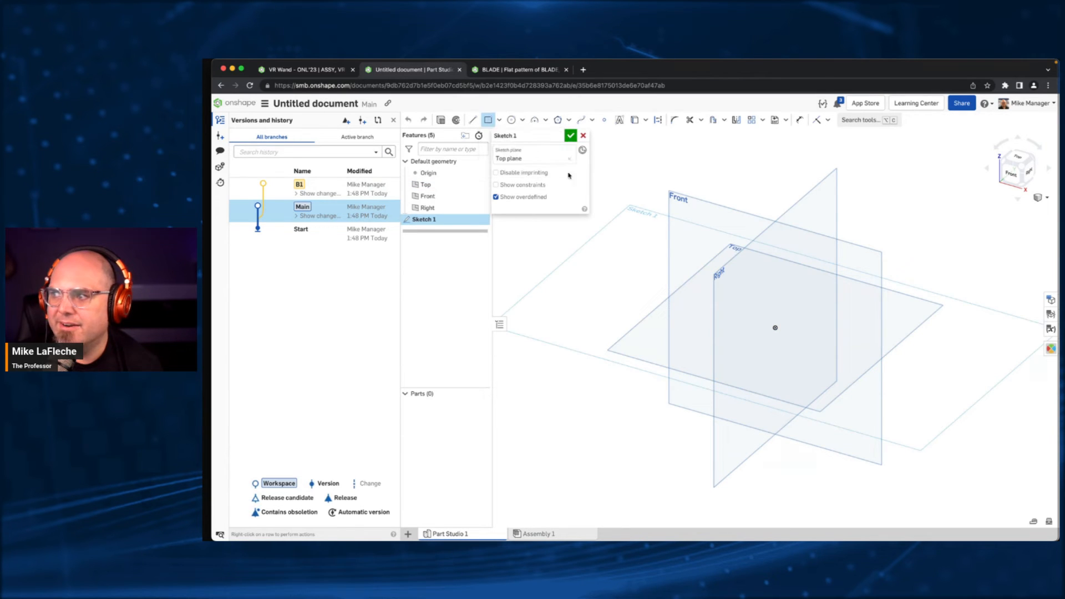
{"action": "left_click", "coordinate": [775, 328]}
{"action": "type", "text": "100"}
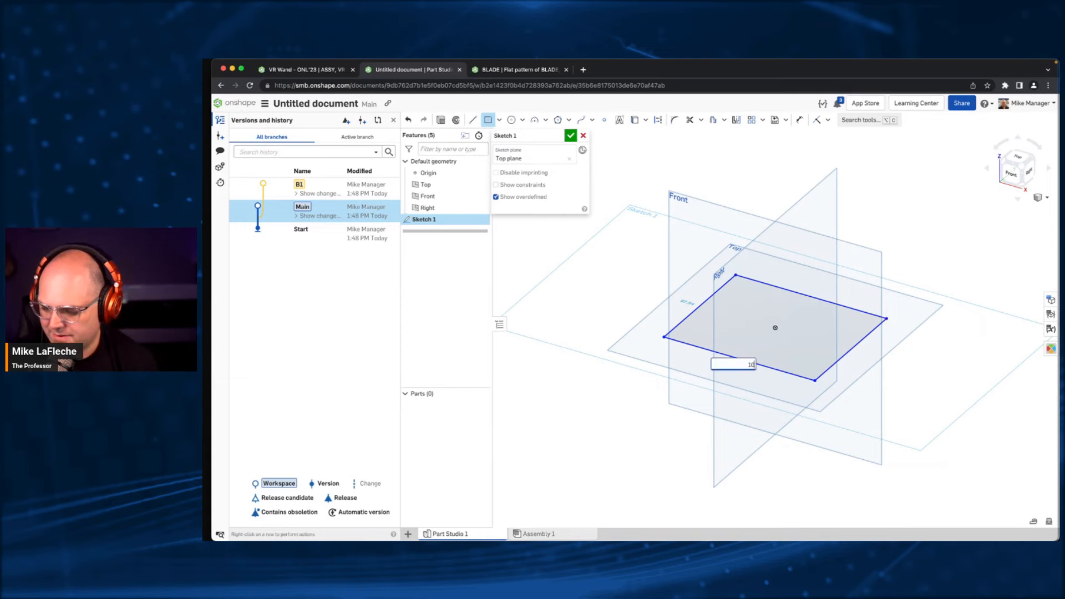
{"action": "key", "text": "Tab"}
{"action": "type", "text": "50"}
{"action": "key", "text": "Return"}
- Add a 20 mm diameter circle centered on the origin inside the rectangle
{"action": "key", "text": "c"}
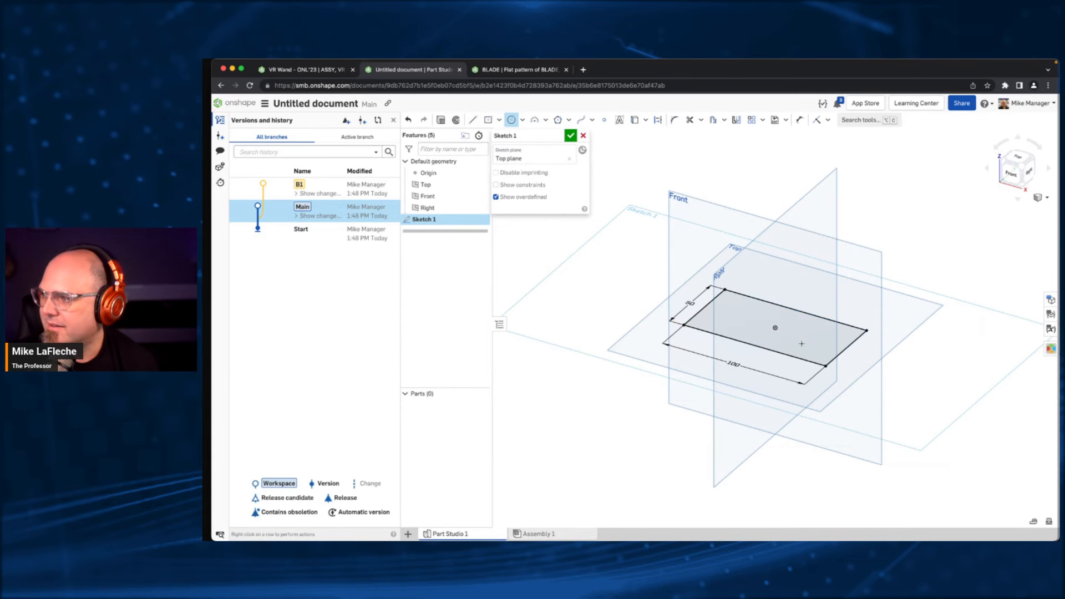
{"action": "left_click", "coordinate": [775, 327]}
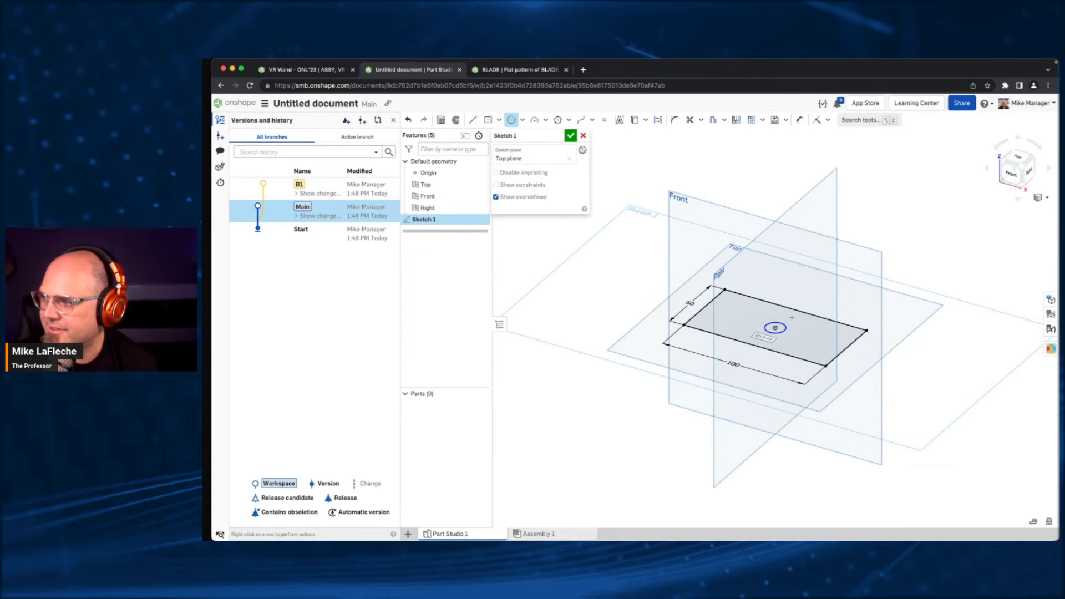
{"action": "type", "text": "10"}
{"action": "key", "text": "Return"}
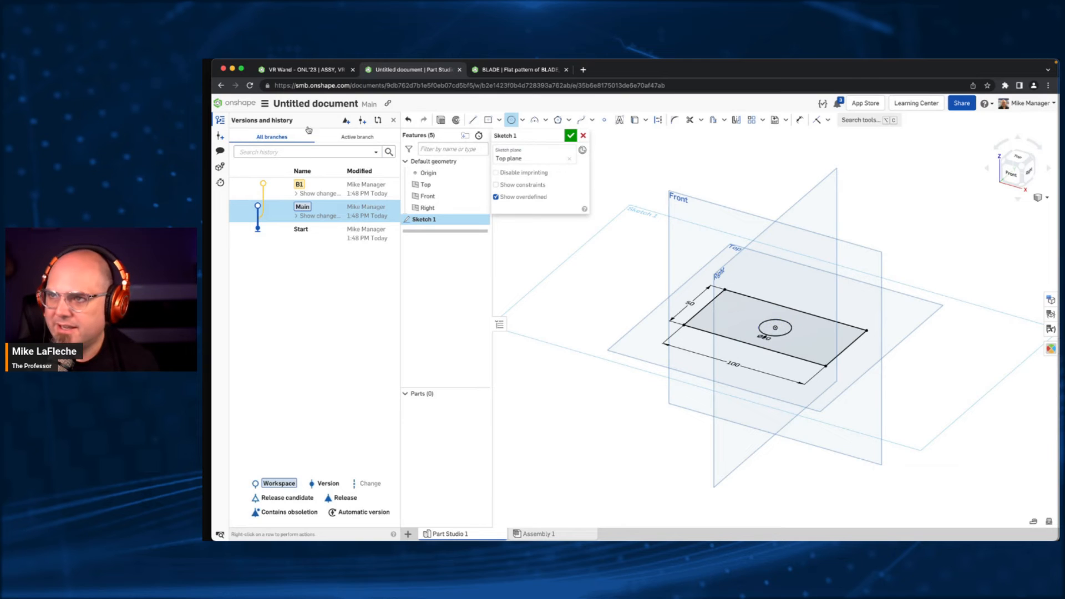
- Extrude the region between the rectangle and circle as a new solid, blind to 25 mm, and hide the planes
{"action": "left_click", "coordinate": [441, 120]}
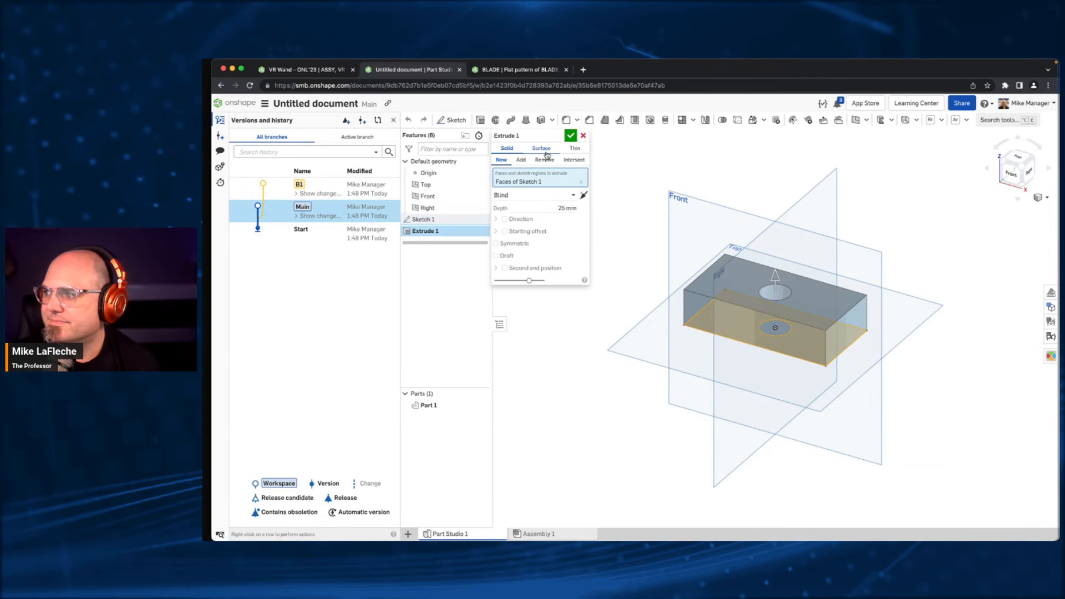
{"action": "left_click", "coordinate": [570, 135]}
{"action": "key", "text": "p"}
{"action": "key", "text": "f"}
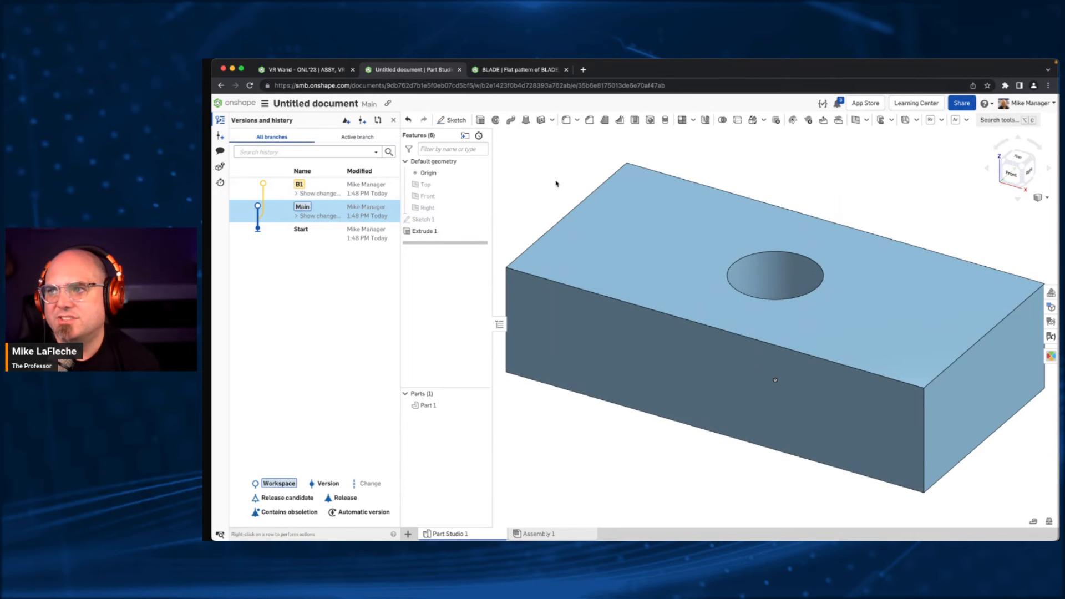
{"action": "scroll", "coordinate": [552, 181], "scroll_direction": "down", "scroll_amount": 3}
- Open workspace B1 and merge the changes from Main into it
{"action": "left_click", "coordinate": [381, 187]}
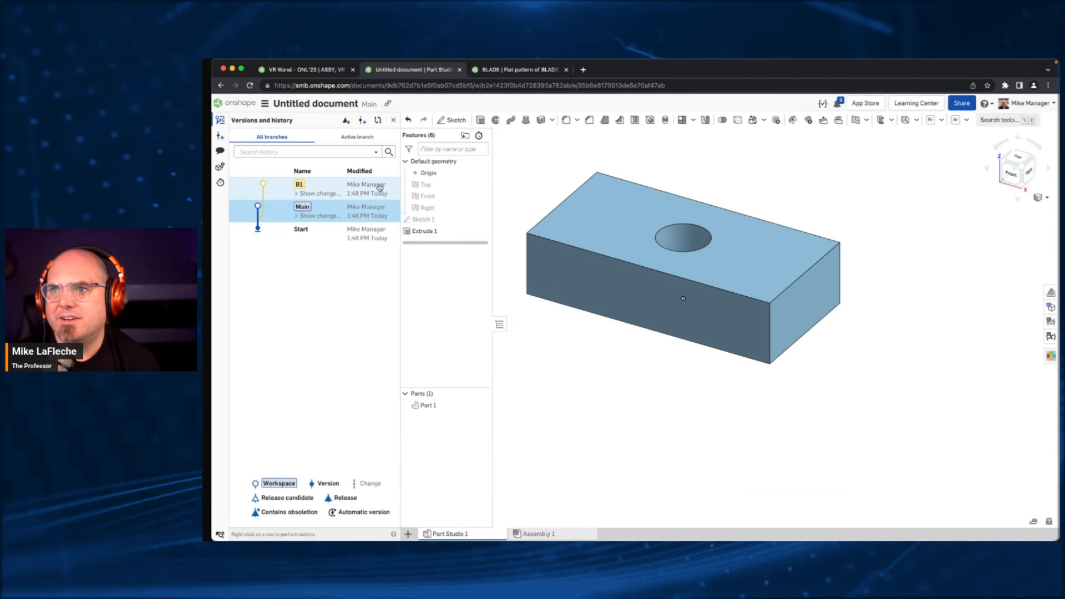
{"action": "right_click", "coordinate": [384, 187]}
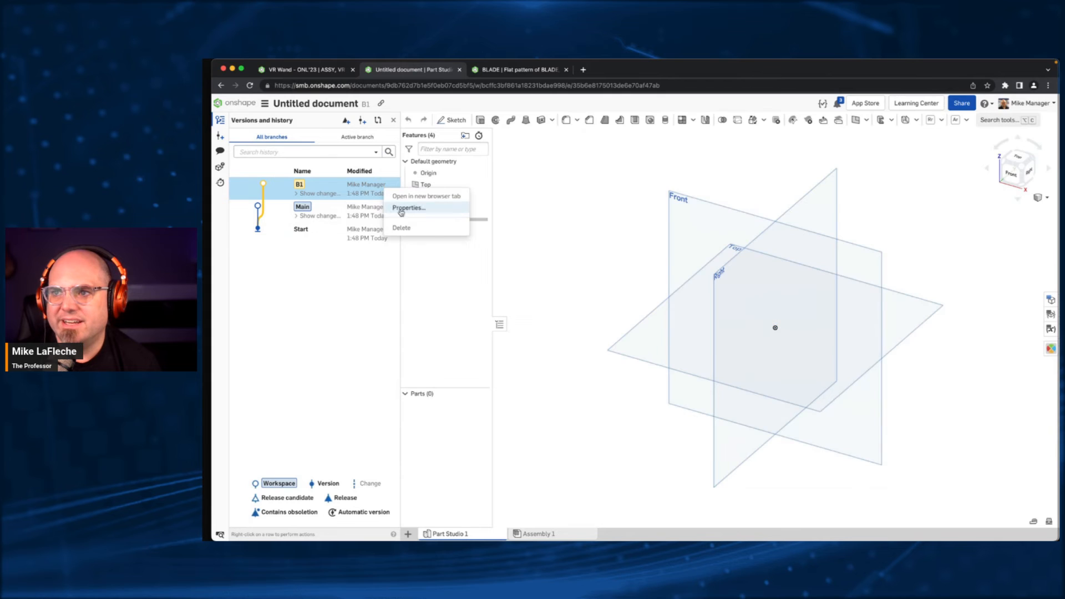
{"action": "left_click", "coordinate": [346, 206]}
{"action": "right_click", "coordinate": [347, 206]}
{"action": "left_click", "coordinate": [399, 253]}
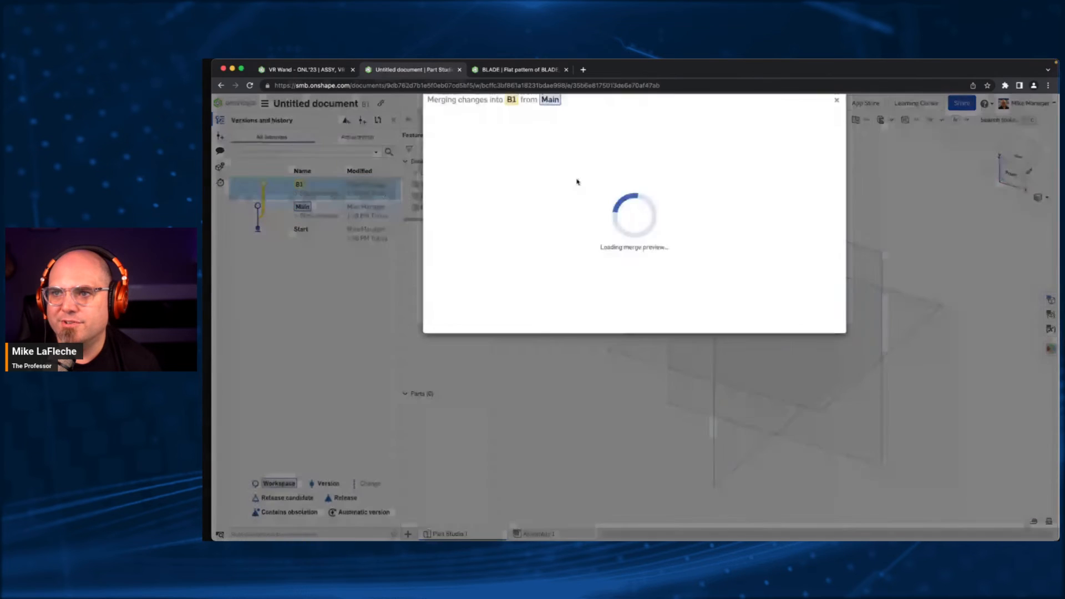
{"action": "left_click", "coordinate": [794, 341]}
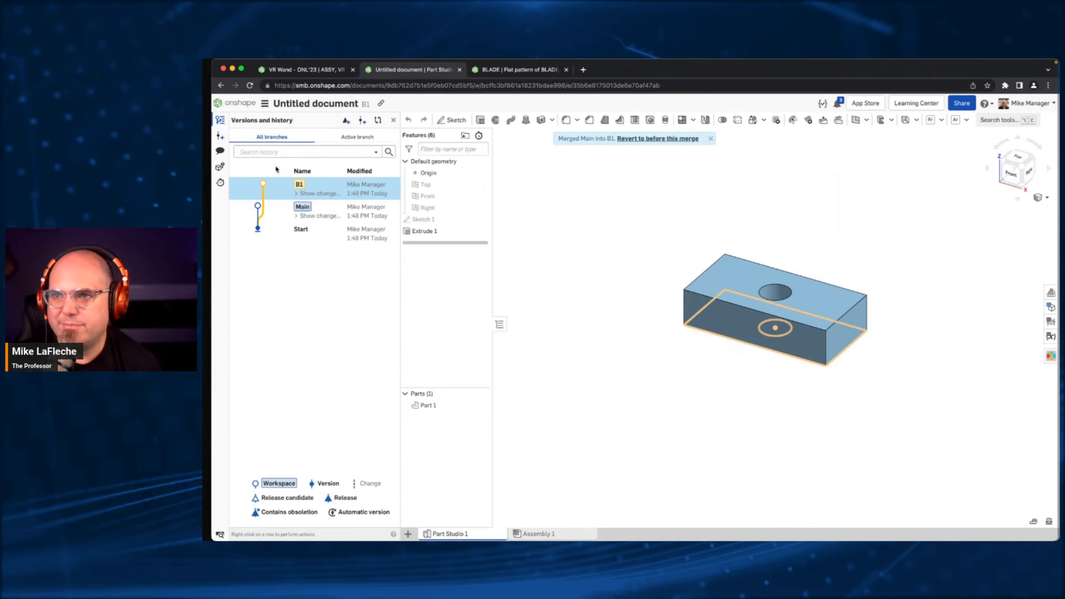
- Expand Main's list of changes and fillet the hole's upper edge in B1 with a 5 mm radius
{"action": "left_click", "coordinate": [319, 216]}
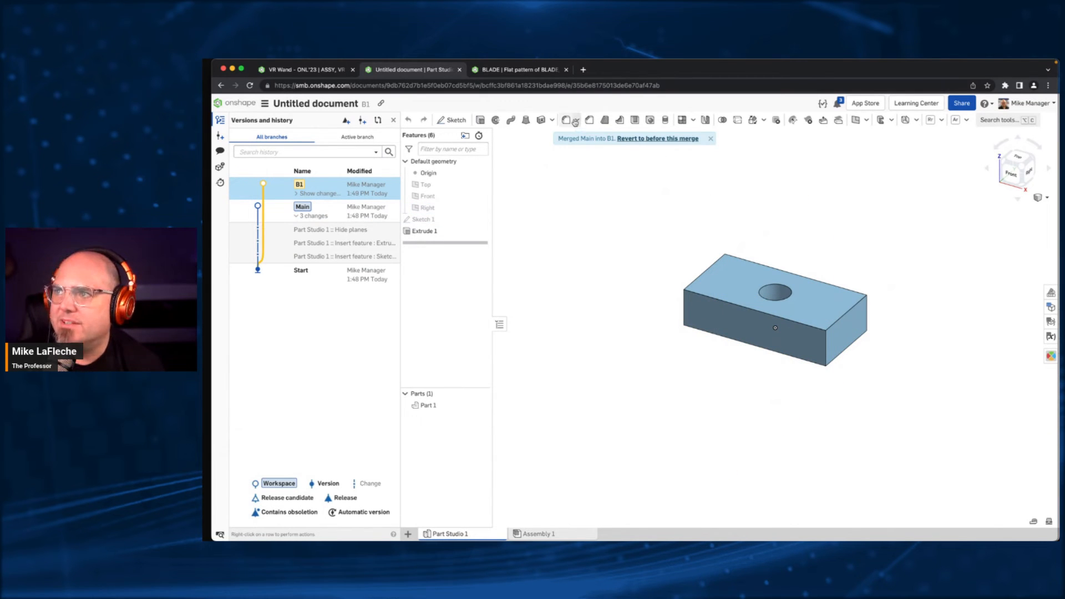
{"action": "key", "text": "shift+f"}
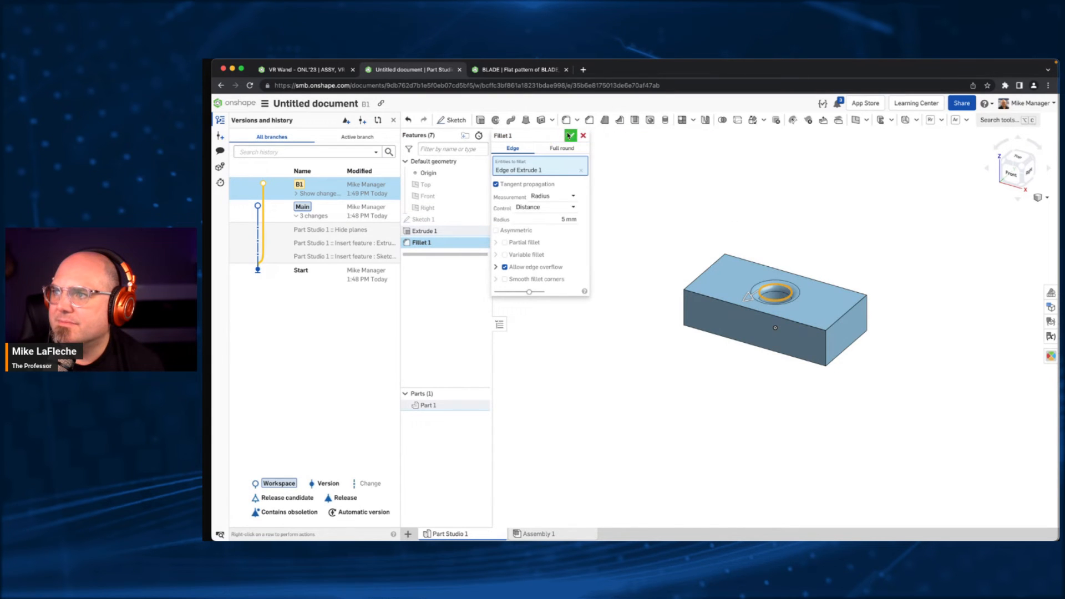
{"action": "key", "text": "Return"}
- Switch to the Main workspace and chamfer the hole's upper edge with a 2 mm distance and 45 degree angle
{"action": "left_click", "coordinate": [357, 210]}
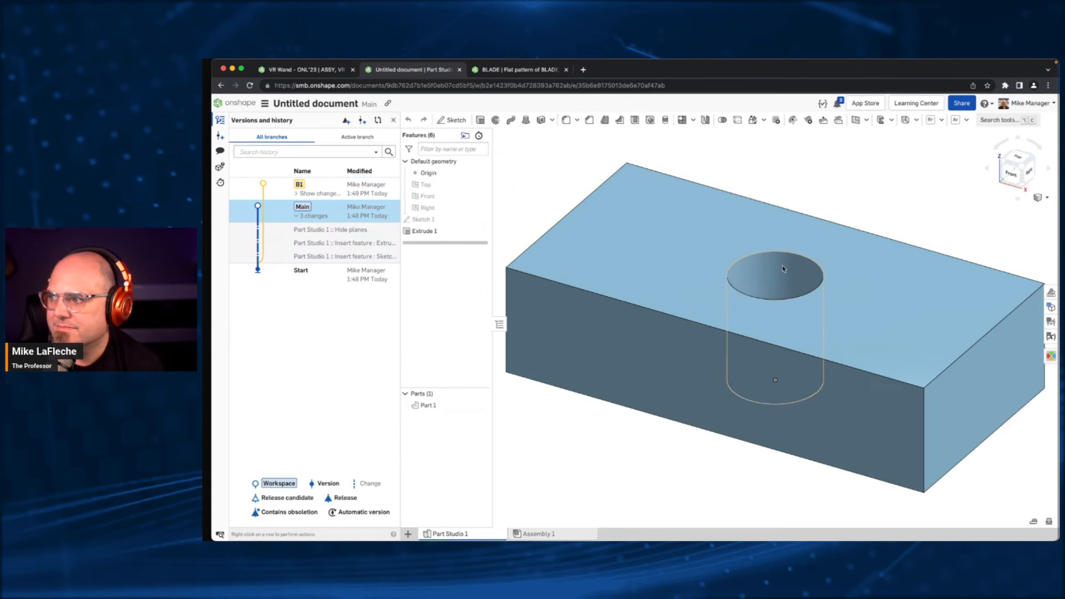
{"action": "left_click", "coordinate": [588, 121]}
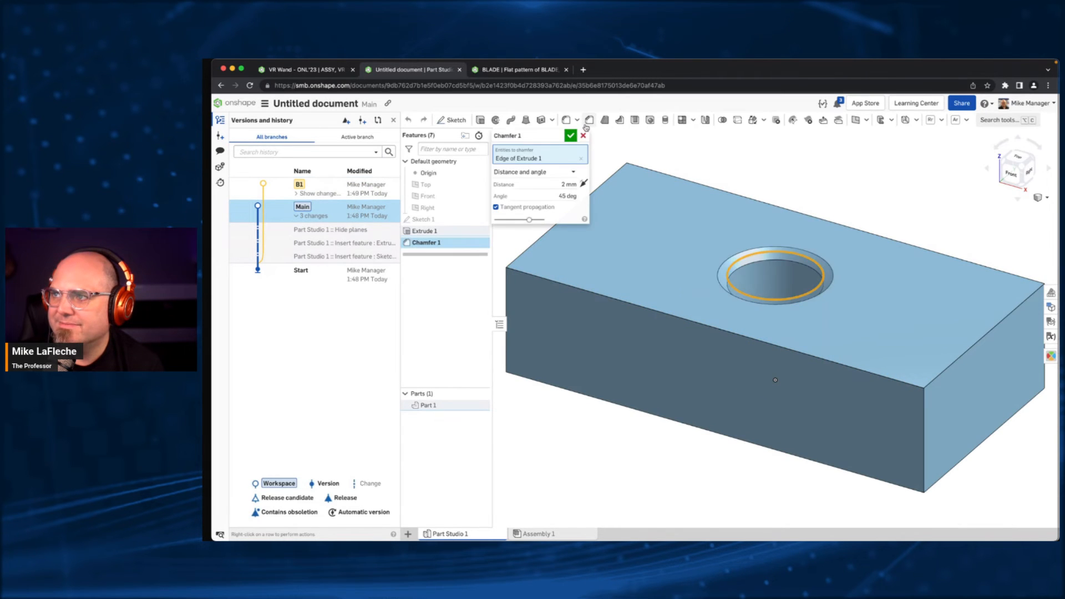
{"action": "left_click", "coordinate": [570, 136]}
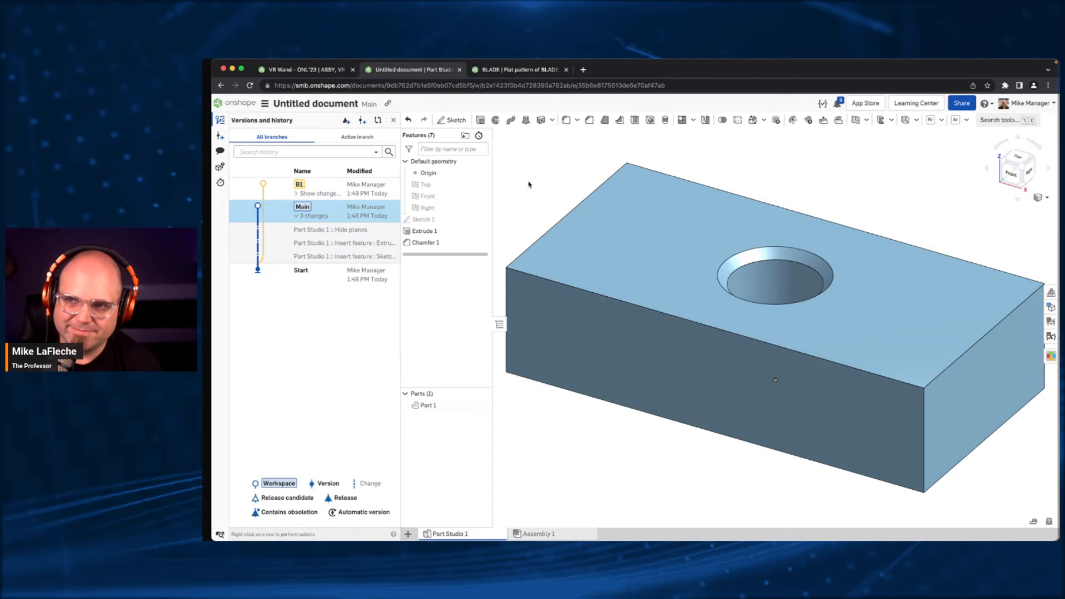
- Check the fillet in B1, return to Main, and merge B1 into it, keeping Part Studio 1 on "Merge changes from both"
{"action": "double_click", "coordinate": [375, 194]}
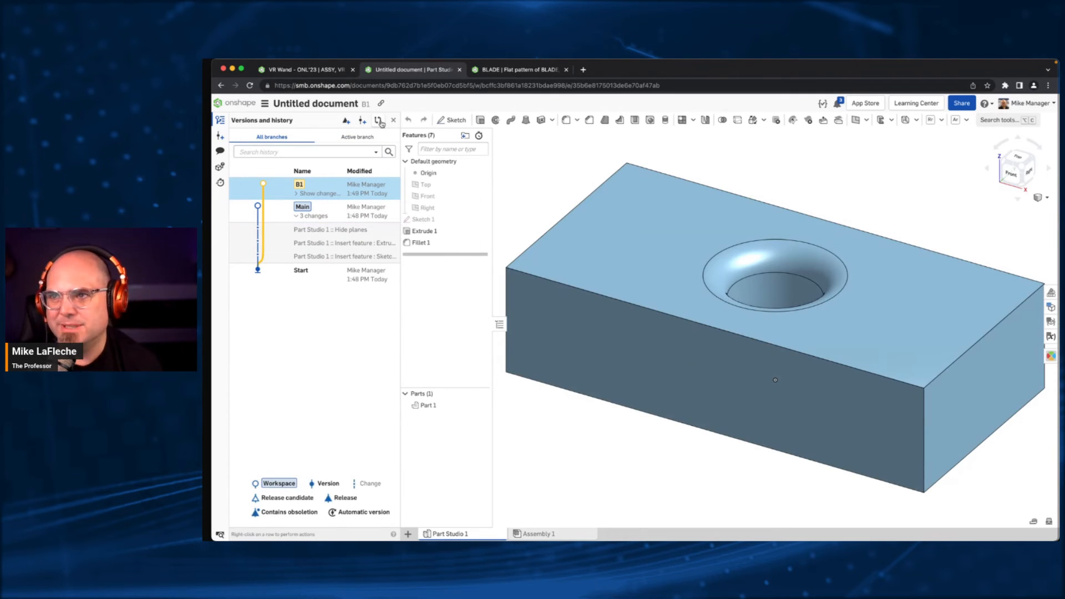
{"action": "double_click", "coordinate": [363, 209]}
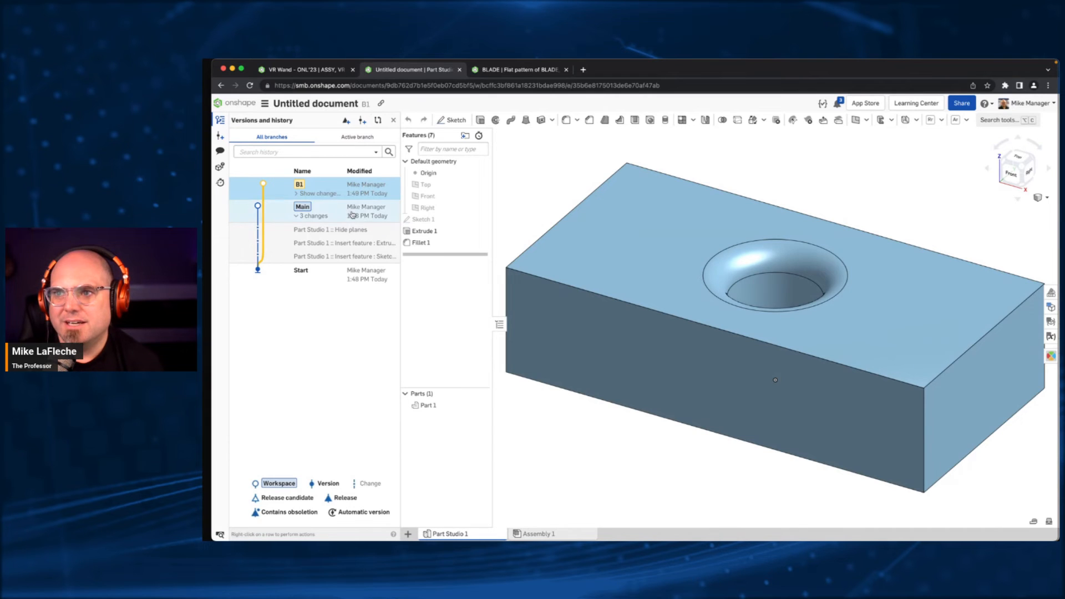
{"action": "right_click", "coordinate": [378, 189]}
{"action": "left_click", "coordinate": [405, 229]}
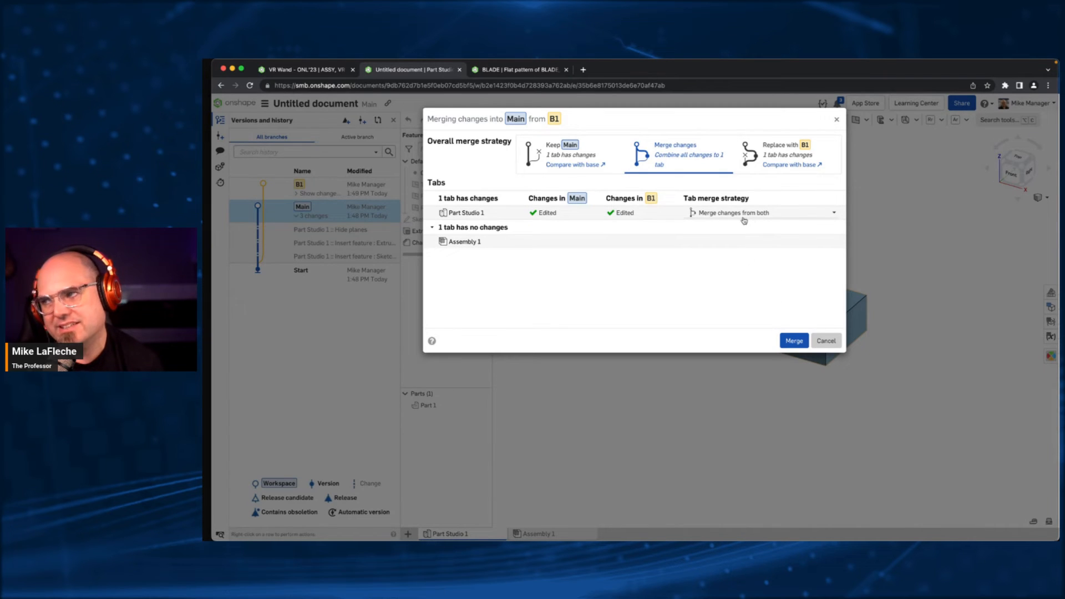
{"action": "left_click", "coordinate": [748, 211]}
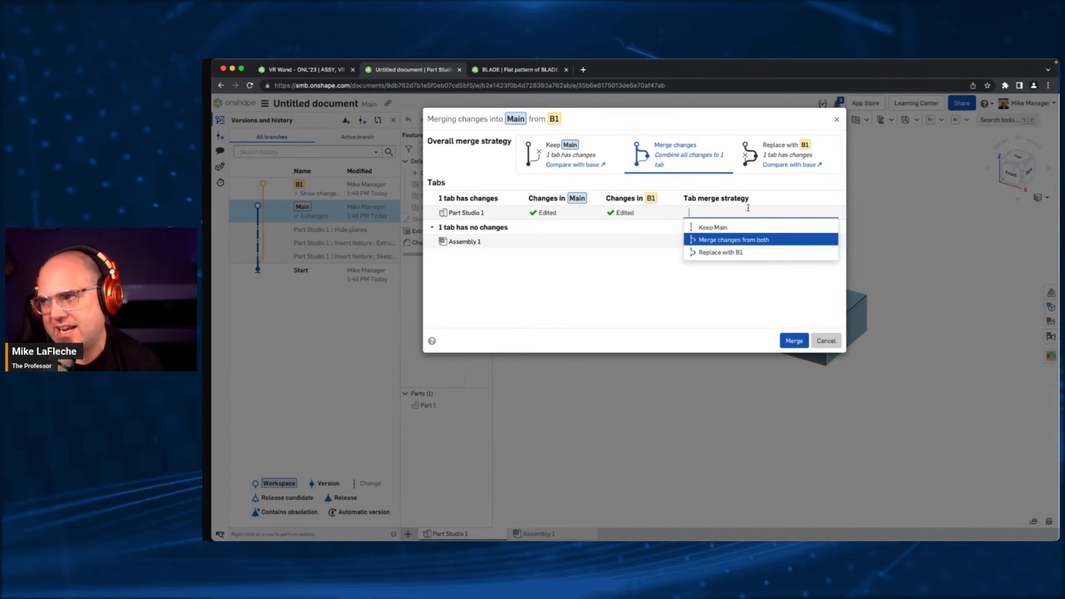
{"action": "left_click", "coordinate": [731, 240]}
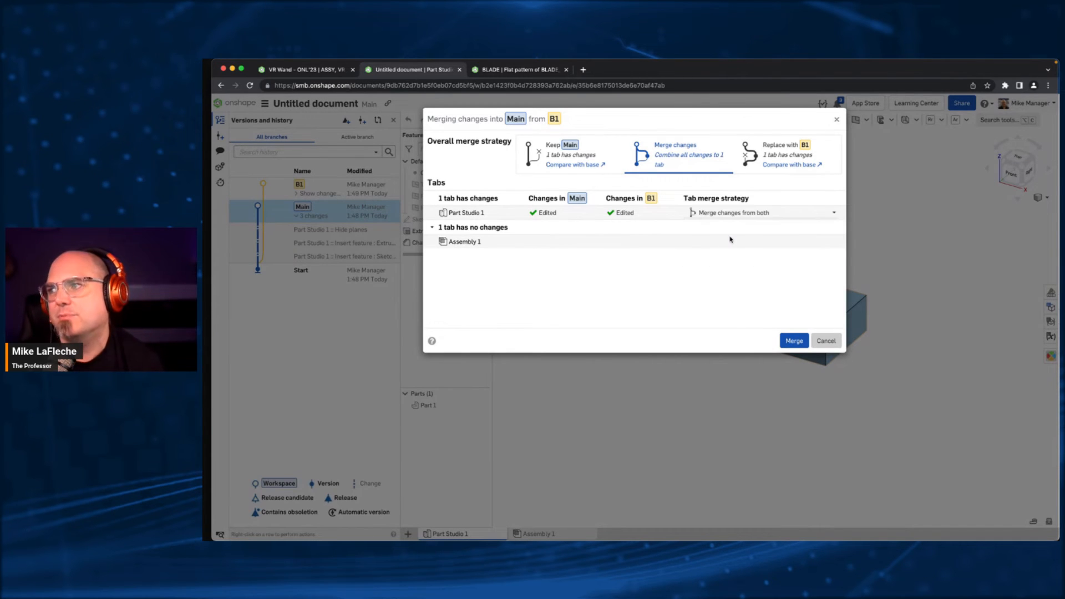
{"action": "left_click", "coordinate": [794, 340]}
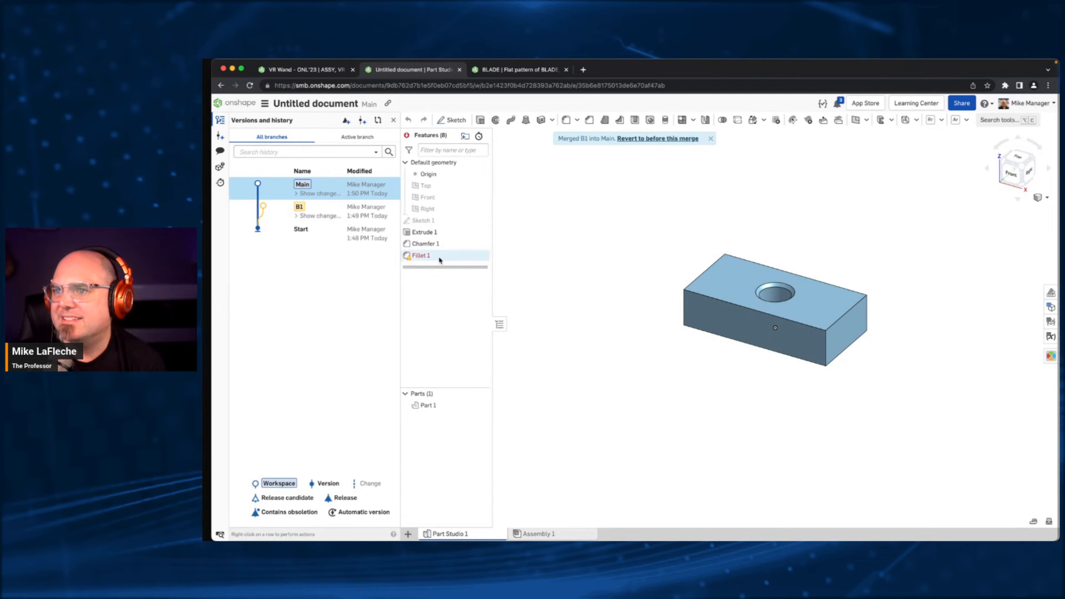
- Inspect the error on Fillet 1 and reorder the features so that Fillet 1 comes before Chamfer 1
{"action": "mouse_move", "coordinate": [408, 259]}
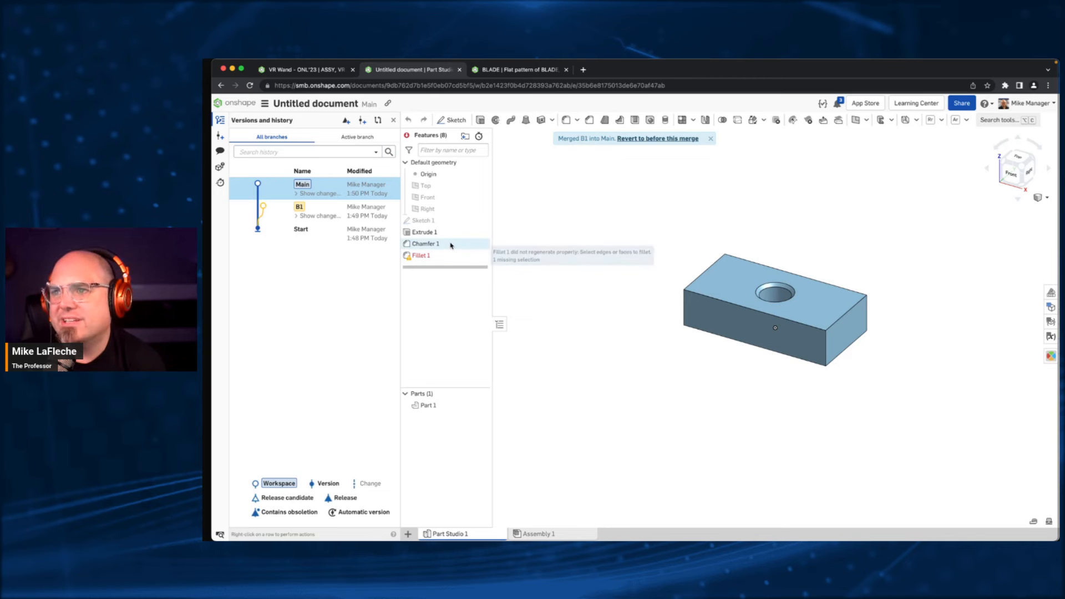
{"action": "scroll", "coordinate": [860, 325], "scroll_direction": "up", "scroll_amount": 5}
{"action": "middle_click_drag", "start_coordinate": [674, 250], "coordinate": [792, 311]}
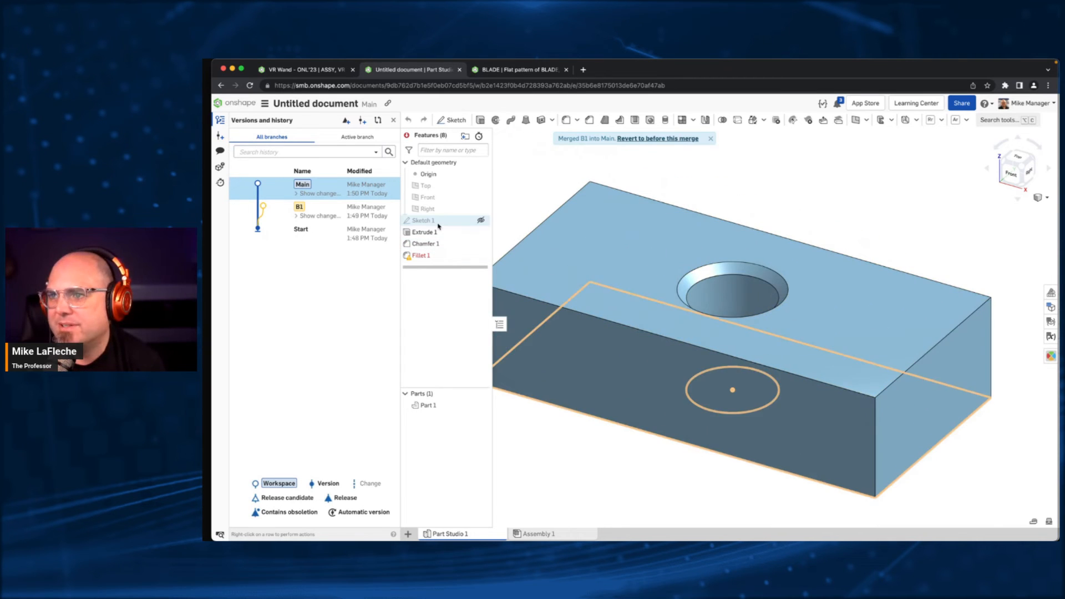
{"action": "left_click_drag", "start_coordinate": [436, 255], "coordinate": [436, 242]}
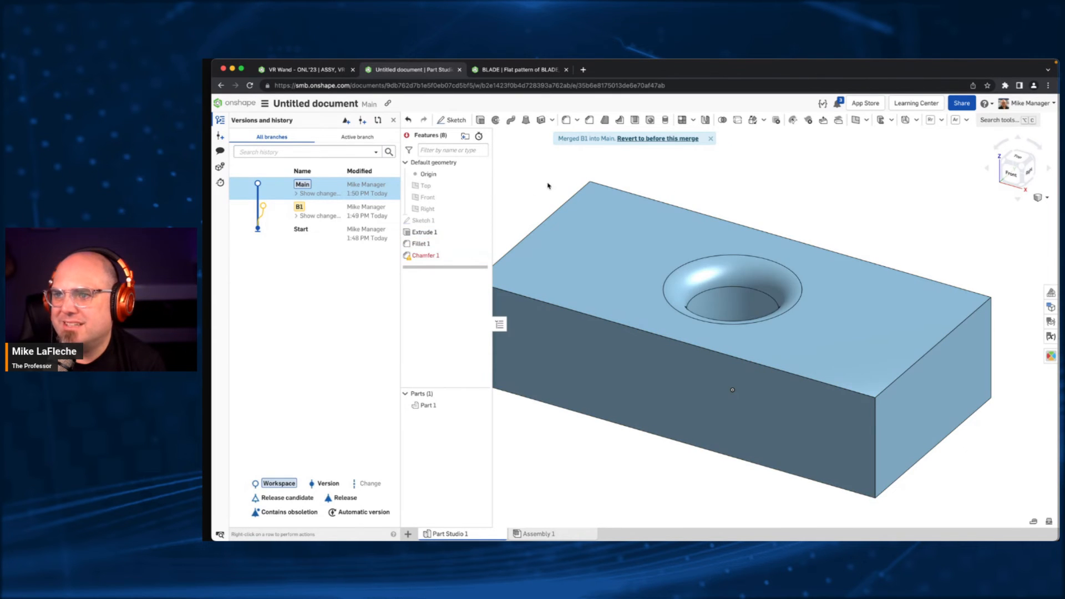
{"action": "double_click", "coordinate": [444, 256]}
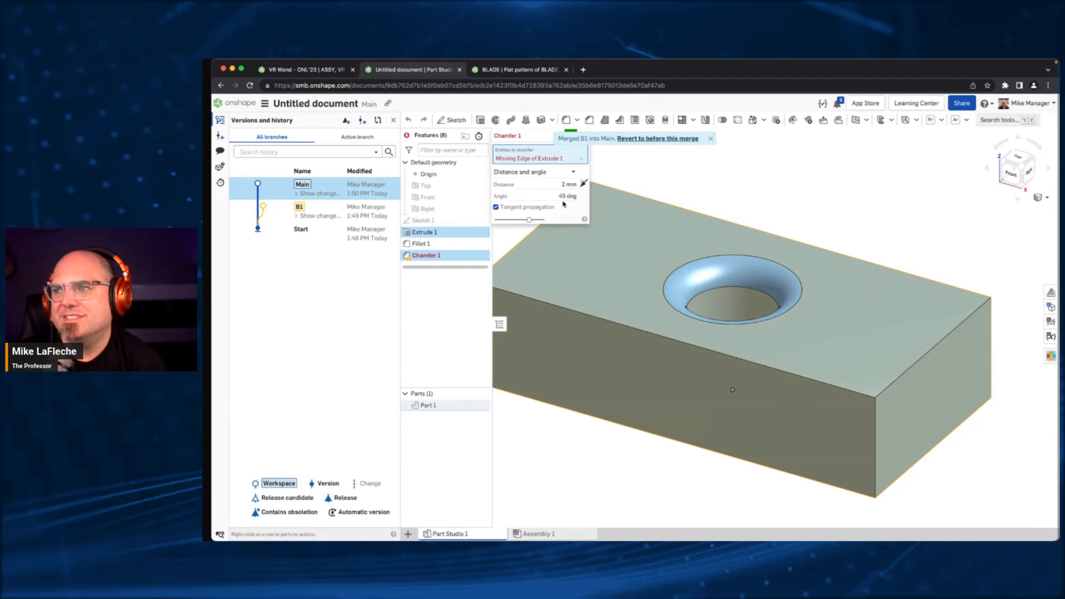
{"action": "left_click", "coordinate": [581, 158]}
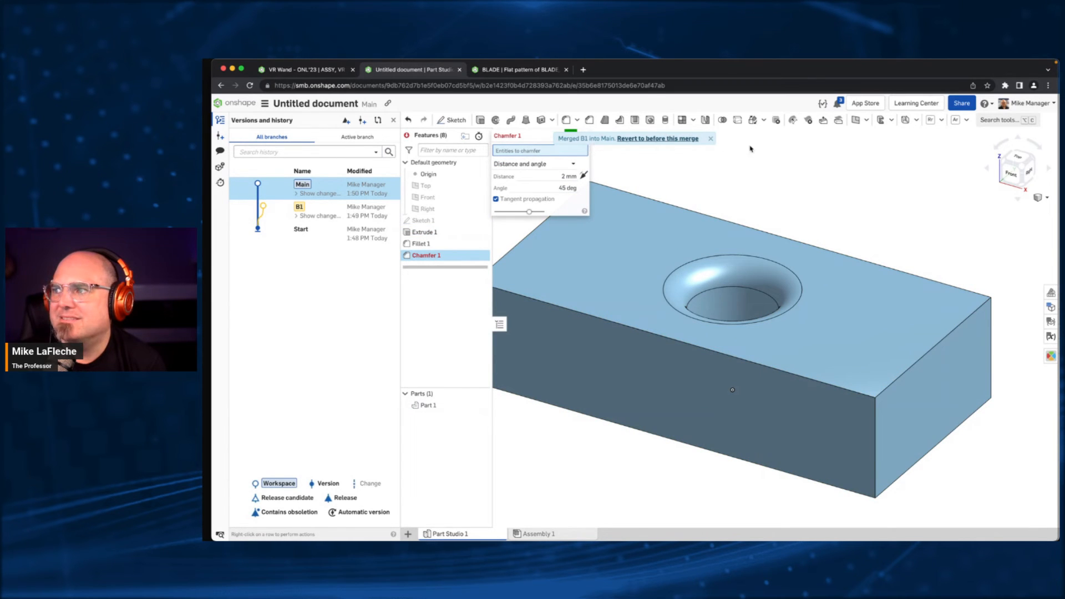
{"action": "left_click", "coordinate": [710, 139]}
{"action": "left_click", "coordinate": [583, 135]}
- Delete the failed Chamfer 1 feature from the merged Main workspace
{"action": "right_click", "coordinate": [426, 256]}
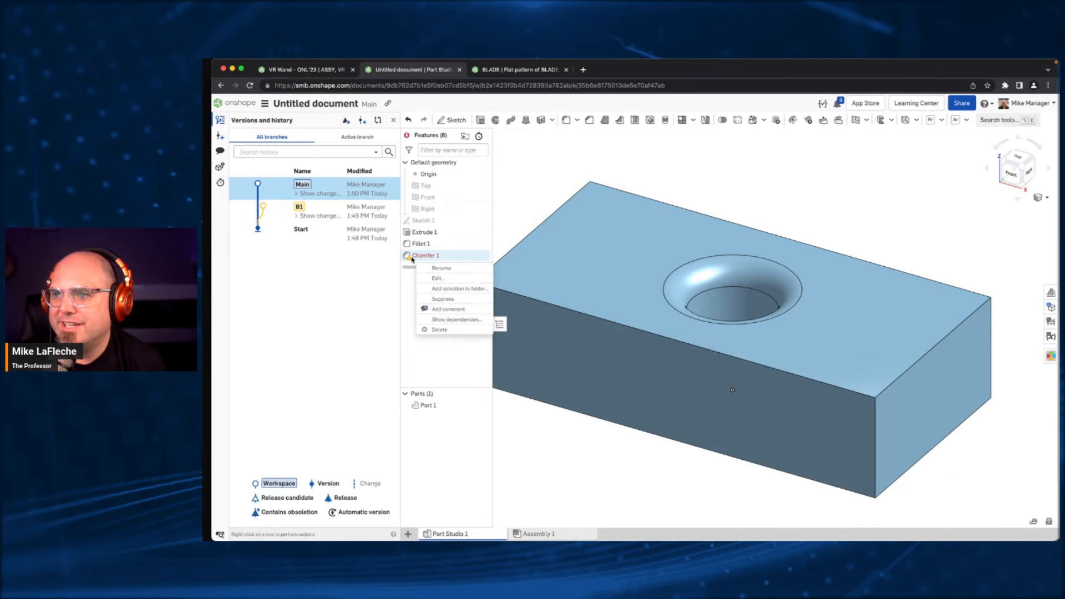
{"action": "left_click", "coordinate": [439, 330]}
{"action": "middle_click_drag", "start_coordinate": [687, 178], "coordinate": [756, 210]}
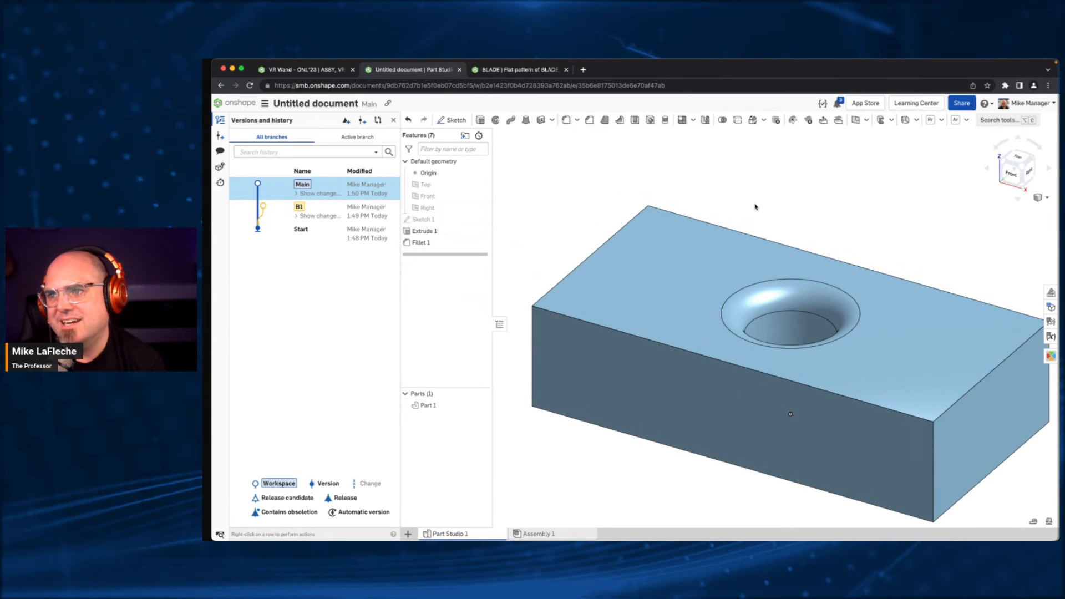
- Create a version of the Main workspace with the default settings
{"action": "left_click", "coordinate": [362, 119]}
{"action": "left_click", "coordinate": [673, 237]}
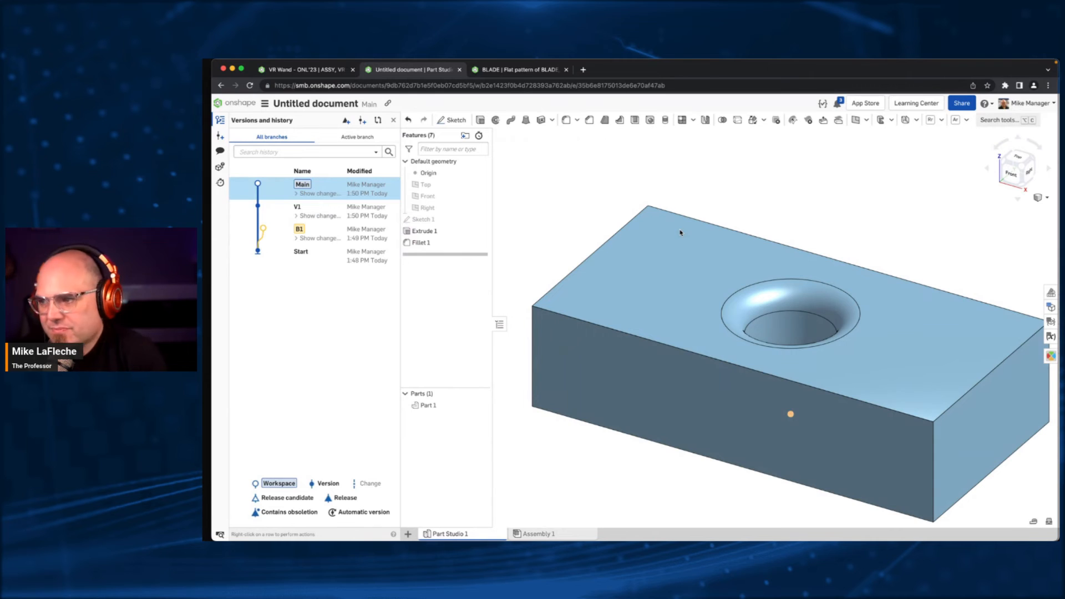
{"action": "scroll", "coordinate": [680, 239], "scroll_direction": "up", "scroll_amount": 3}
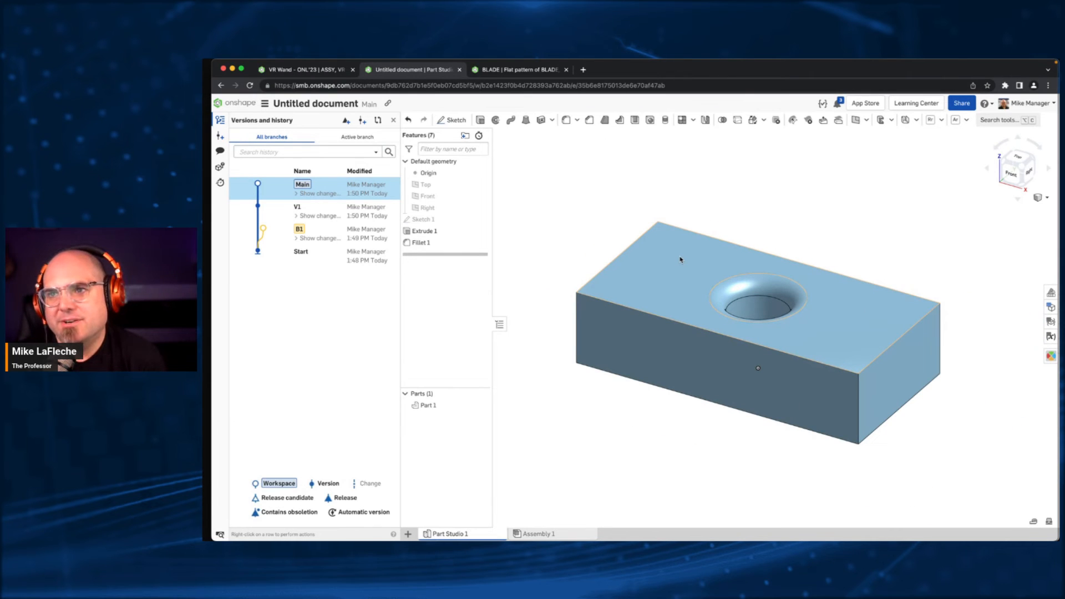
- Look over the training categories in the Onshape Learning Center, and return to the part document
{"action": "left_click", "coordinate": [921, 103]}
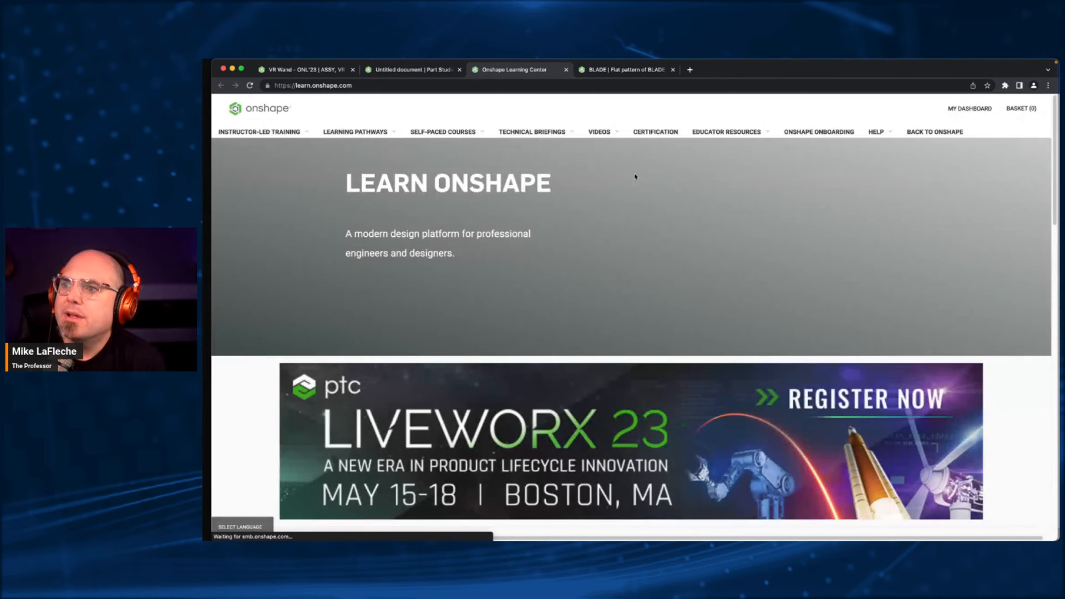
{"action": "scroll", "coordinate": [635, 176], "scroll_direction": "down", "scroll_amount": 10}
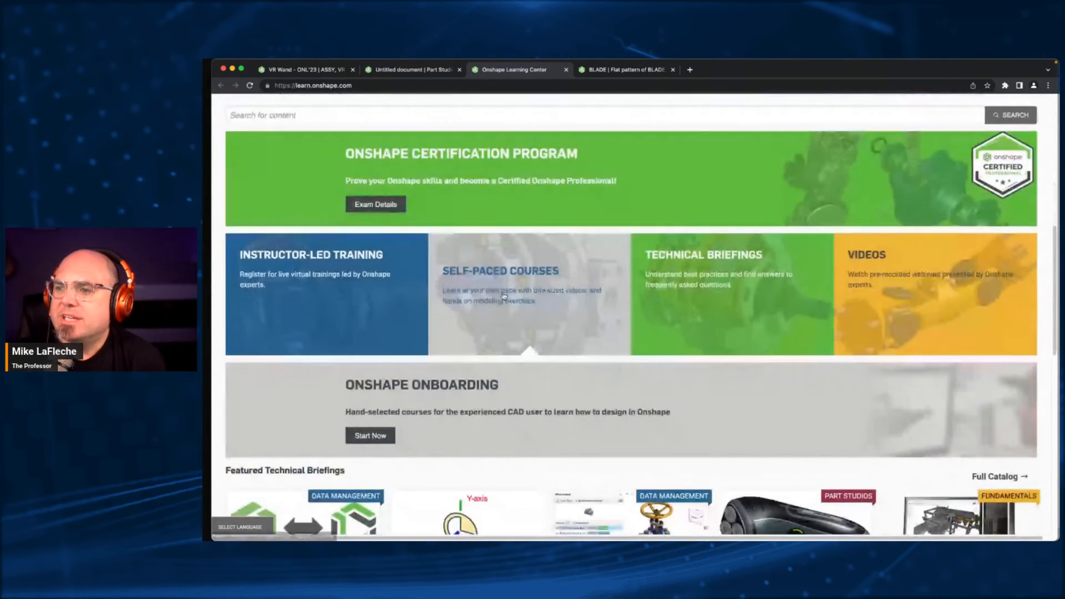
{"action": "key", "text": "ctrl+shift+Tab"}
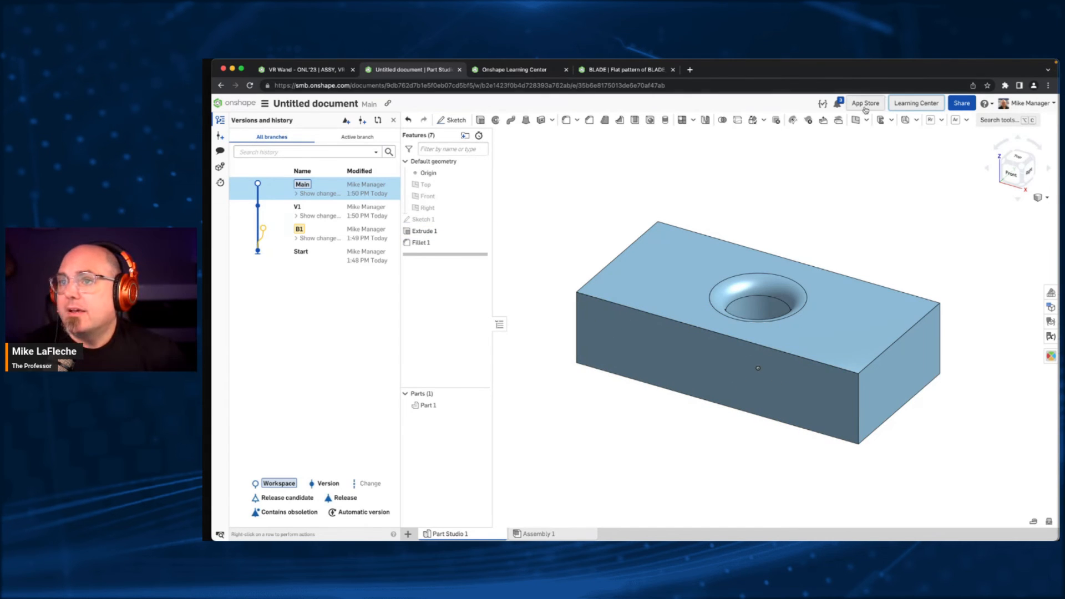
- Return to the document list and send the Untitled document to the trash
{"action": "left_click", "coordinate": [243, 104]}
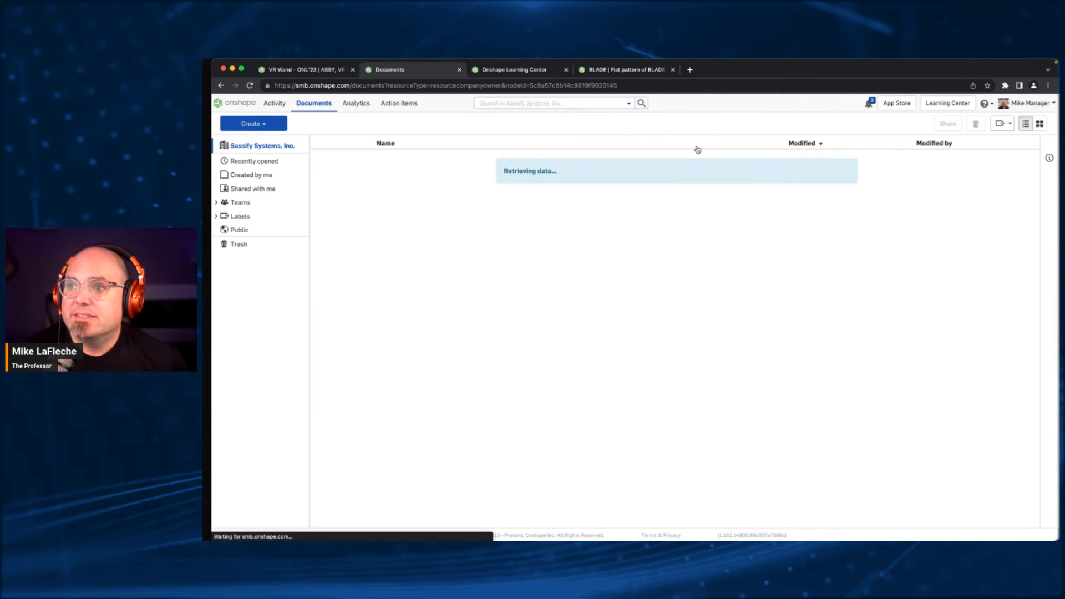
{"action": "right_click", "coordinate": [335, 179]}
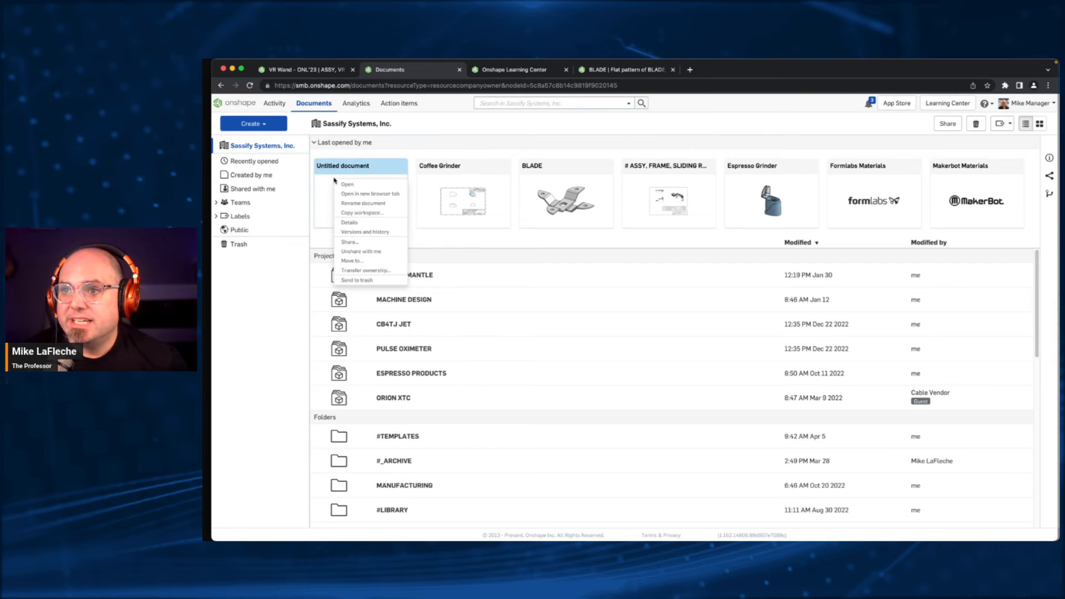
{"action": "left_click", "coordinate": [378, 281]}
{"action": "left_click", "coordinate": [705, 160]}
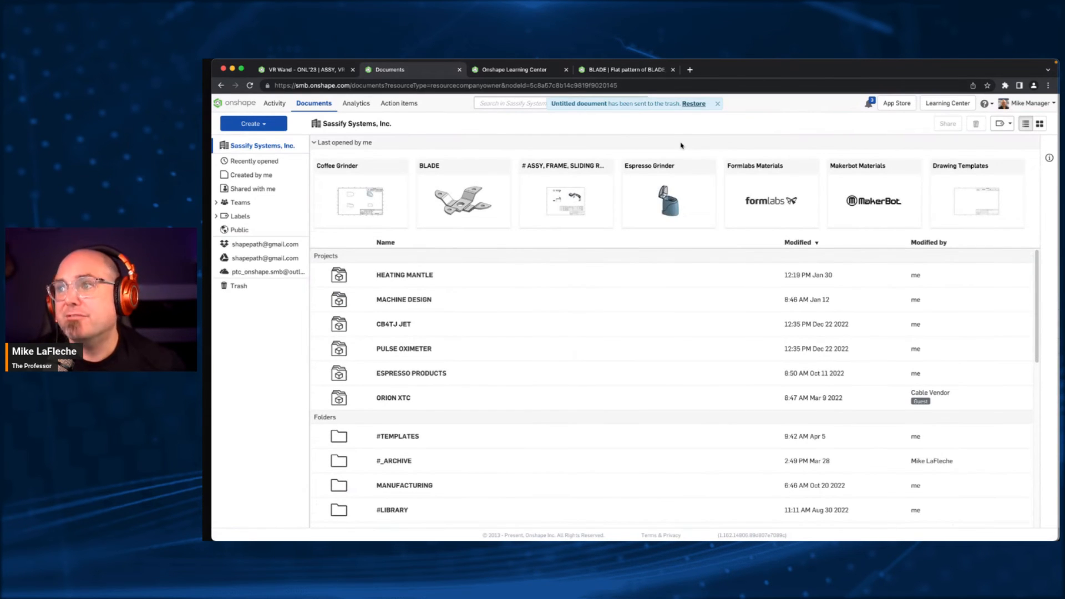
- Open # ASSY, FRAME, SLIDING ROBOT, slide the carriage to the rail end beside the crate, and pose the robot arm
{"action": "left_click", "coordinate": [574, 168]}
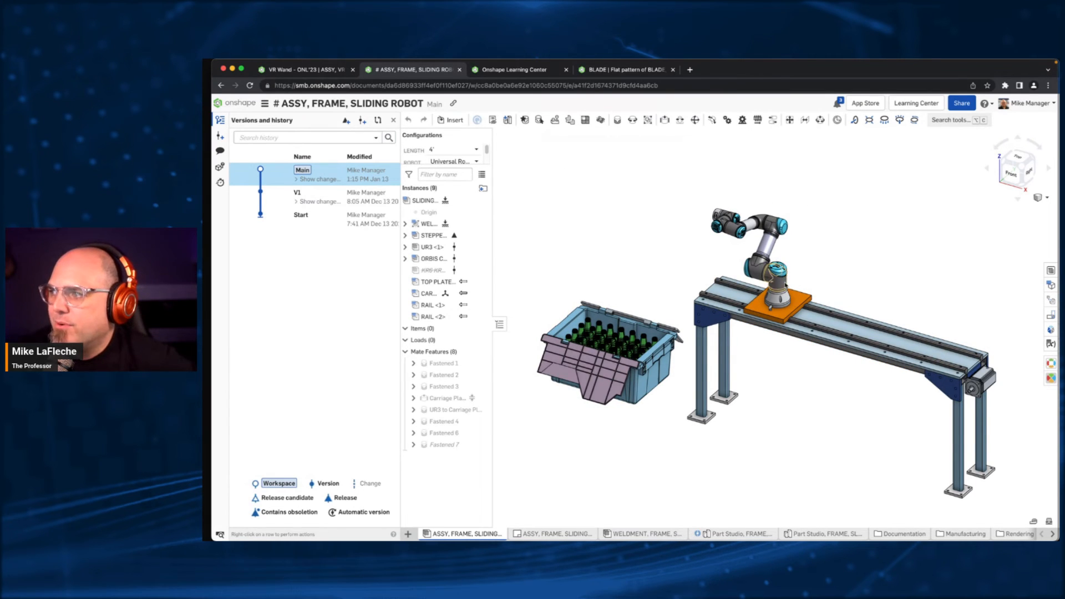
{"action": "mouse_move", "coordinate": [802, 300]}
{"action": "left_mouse_down"}
{"action": "mouse_move", "coordinate": [731, 284]}
{"action": "mouse_move", "coordinate": [910, 324]}
{"action": "mouse_move", "coordinate": [716, 289]}
{"action": "mouse_move", "coordinate": [975, 368]}
{"action": "mouse_move", "coordinate": [721, 288]}
{"action": "mouse_move", "coordinate": [804, 322]}
{"action": "mouse_move", "coordinate": [797, 314]}
{"action": "left_mouse_up"}
{"action": "left_click_drag", "start_coordinate": [730, 226], "coordinate": [594, 217]}
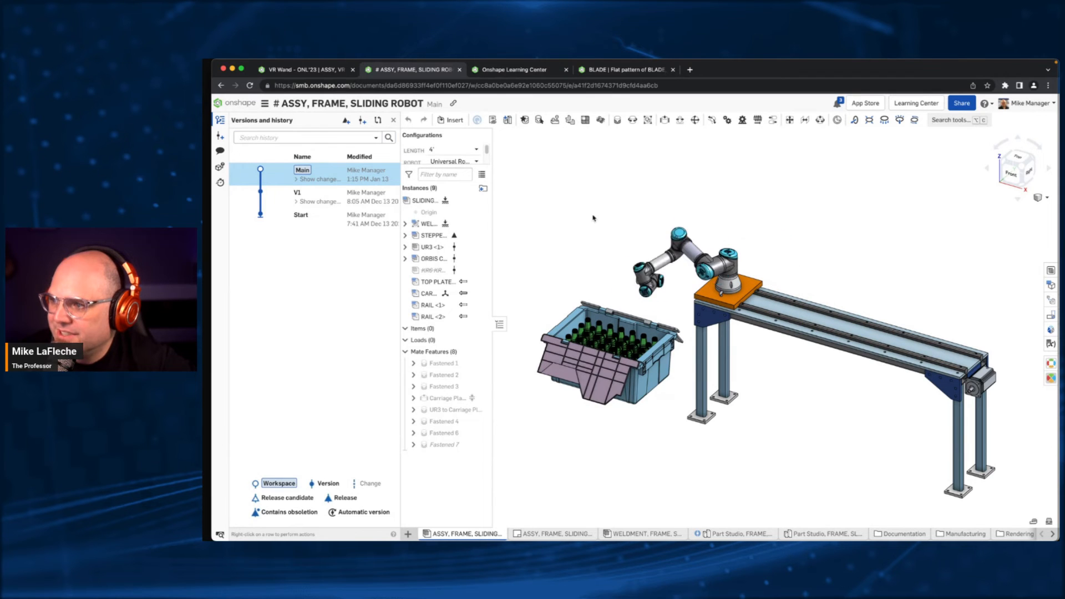
{"action": "left_click_drag", "start_coordinate": [594, 391], "coordinate": [510, 306]}
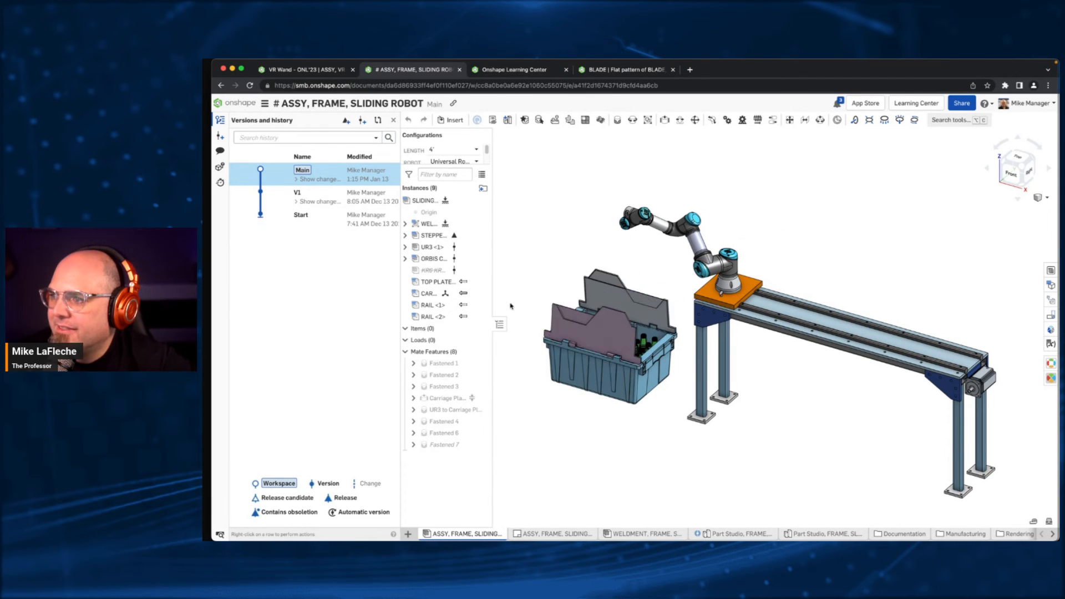
- Configure the sliding robot assembly with a length of 8' and the Universal Robotics UR3 robot type
{"action": "left_click", "coordinate": [441, 152]}
{"action": "left_click", "coordinate": [452, 189]}
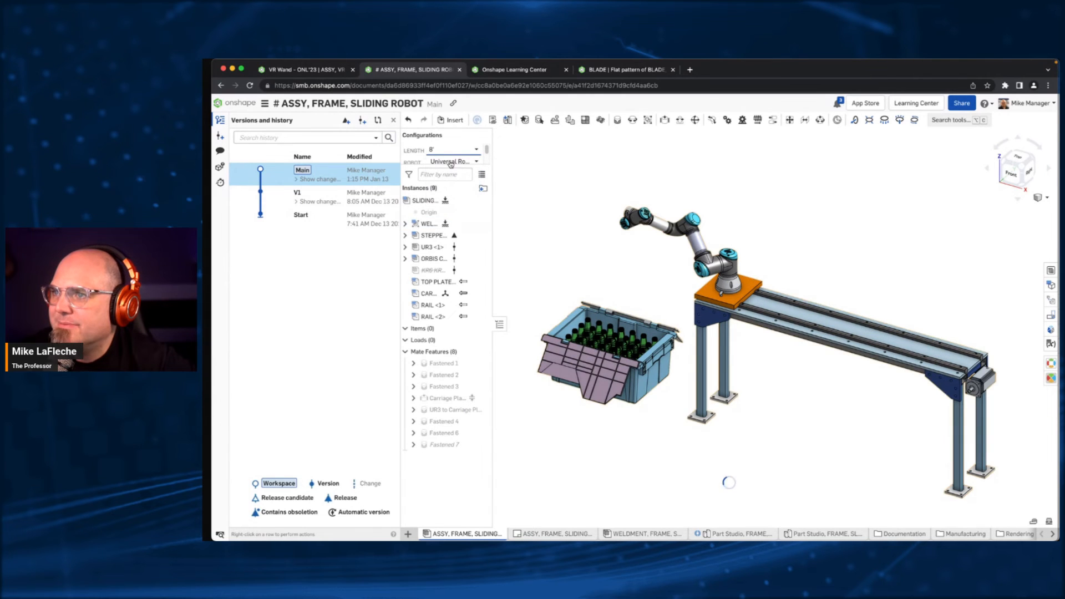
{"action": "left_click_drag", "start_coordinate": [451, 167], "coordinate": [461, 231]}
{"action": "scroll", "coordinate": [894, 309], "scroll_direction": "down", "scroll_amount": 5}
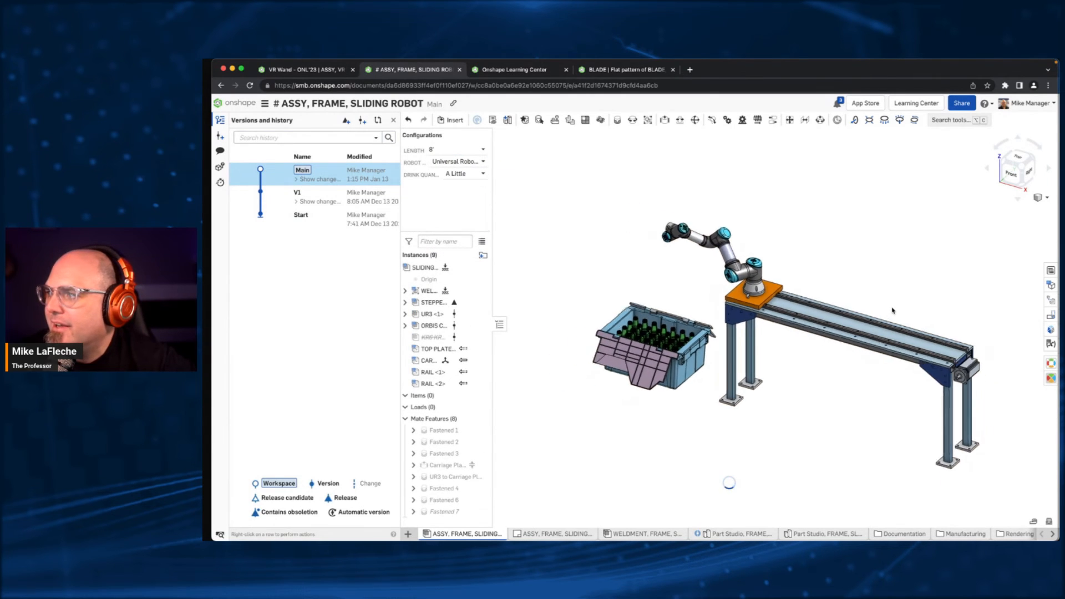
{"action": "middle_click_drag", "start_coordinate": [938, 288], "coordinate": [823, 279]}
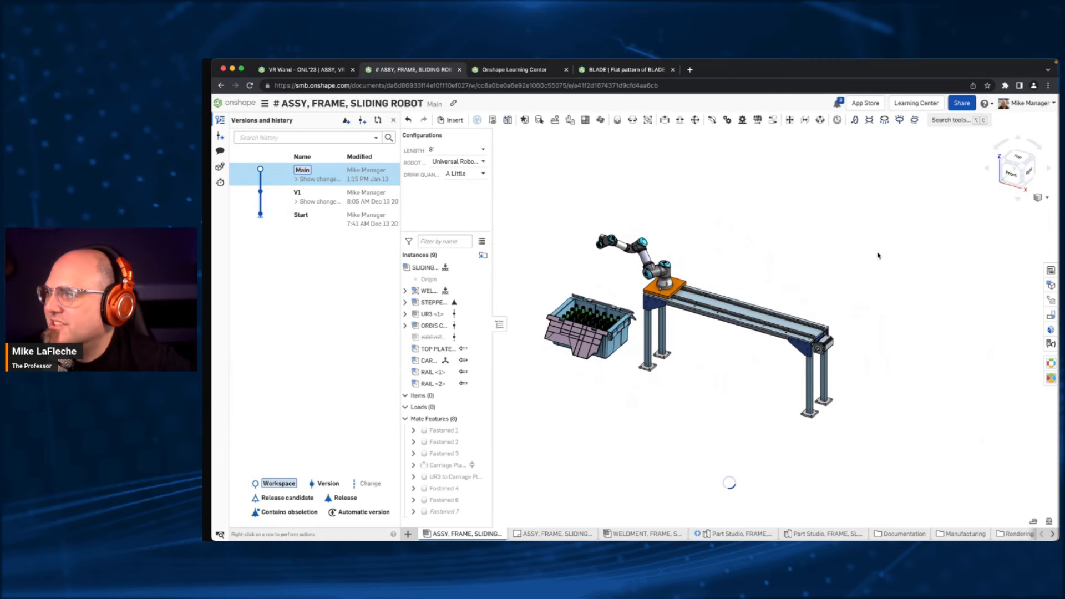
{"action": "left_click", "coordinate": [442, 150]}
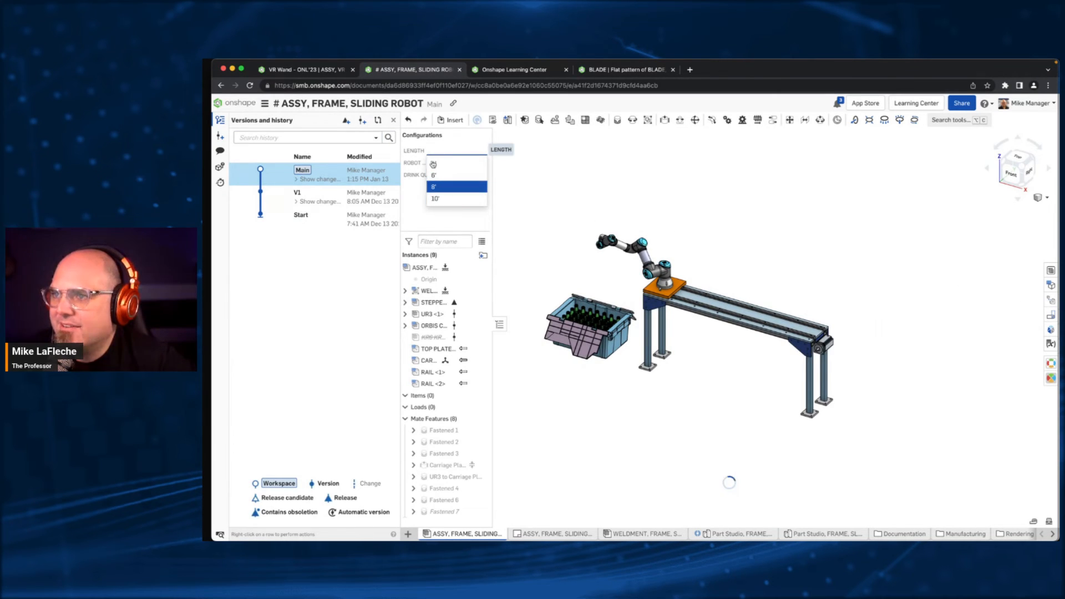
{"action": "left_click", "coordinate": [444, 187]}
{"action": "left_click", "coordinate": [464, 164]}
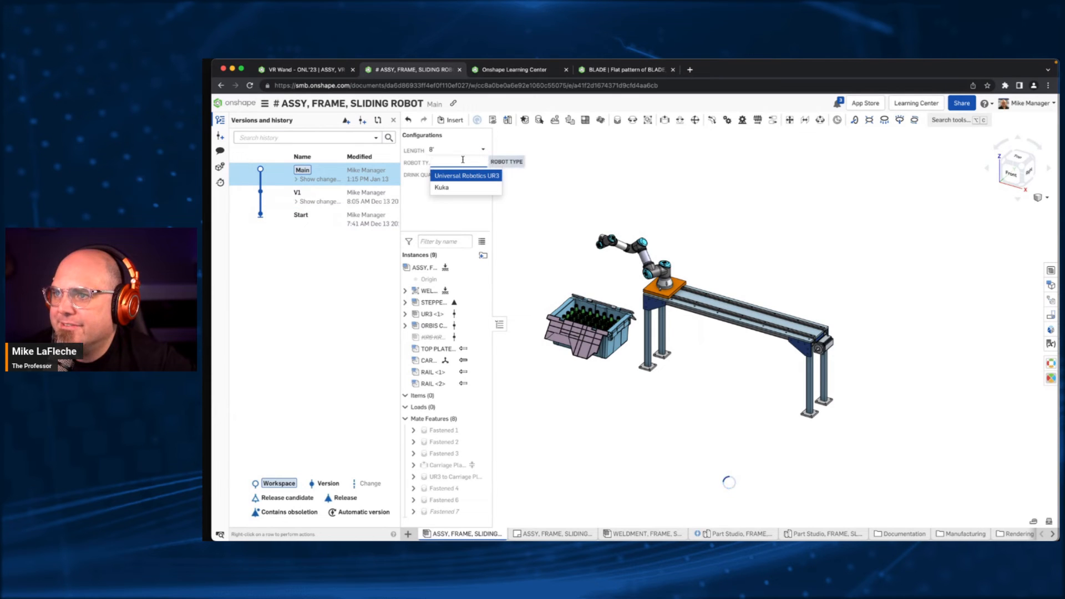
{"action": "left_click", "coordinate": [463, 176]}
- Try the drink quantity Enough while viewing the bottle crate, and set it to A Lot
{"action": "left_click", "coordinate": [464, 177]}
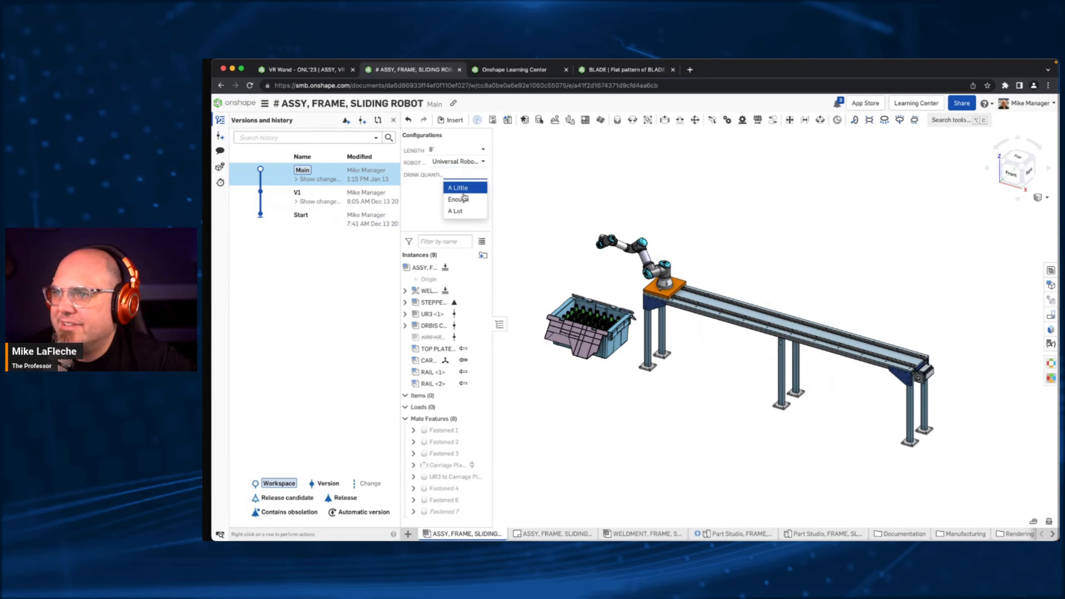
{"action": "left_click", "coordinate": [464, 195]}
{"action": "scroll", "coordinate": [601, 306], "scroll_direction": "up", "scroll_amount": 10}
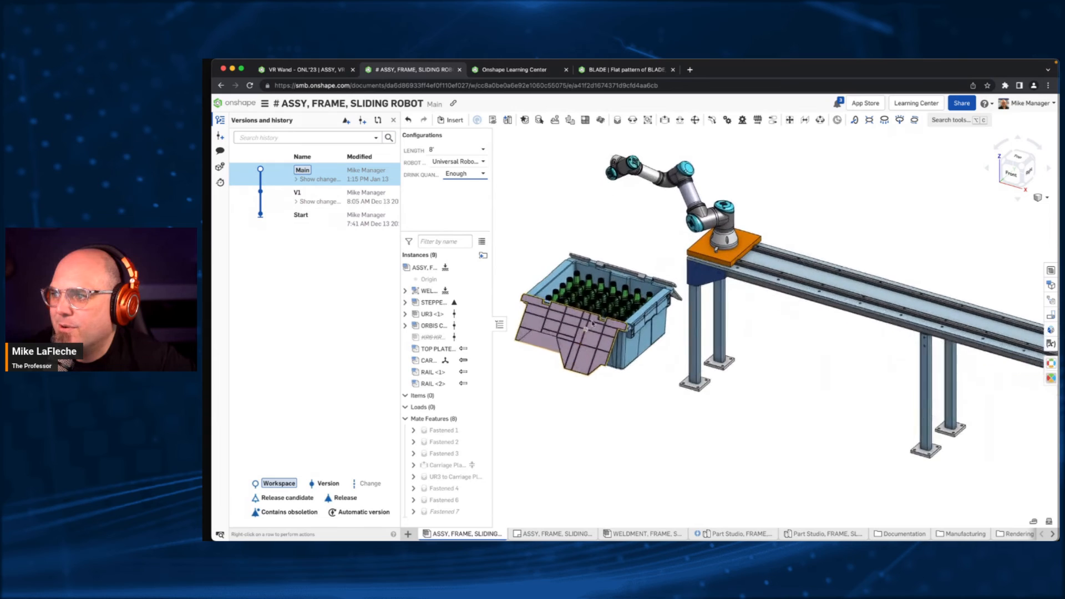
{"action": "scroll", "coordinate": [619, 238], "scroll_direction": "up", "scroll_amount": 3}
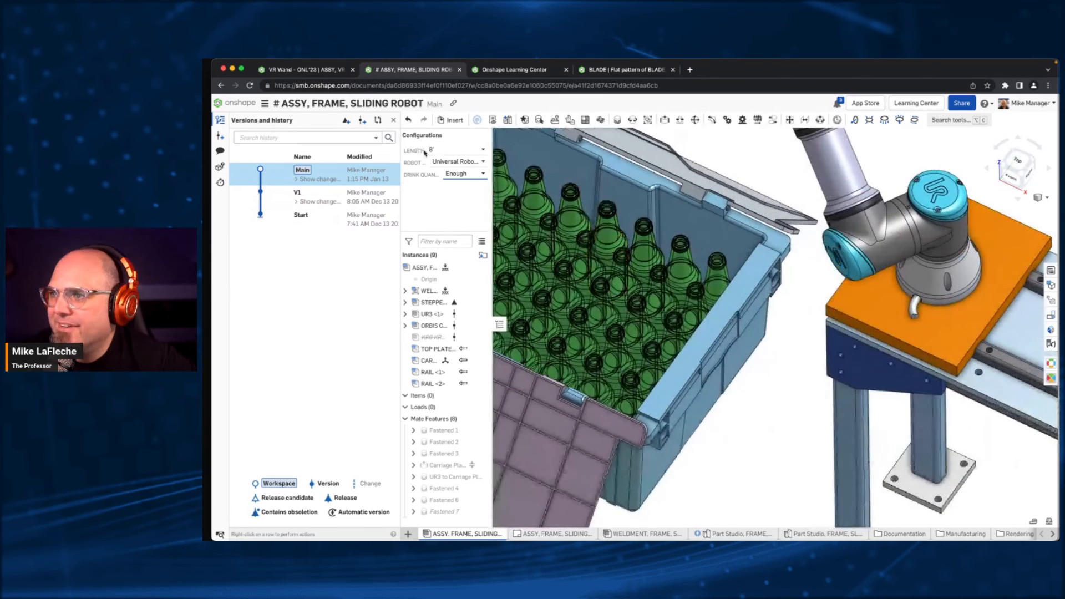
{"action": "left_click", "coordinate": [465, 173]}
{"action": "left_click", "coordinate": [466, 215]}
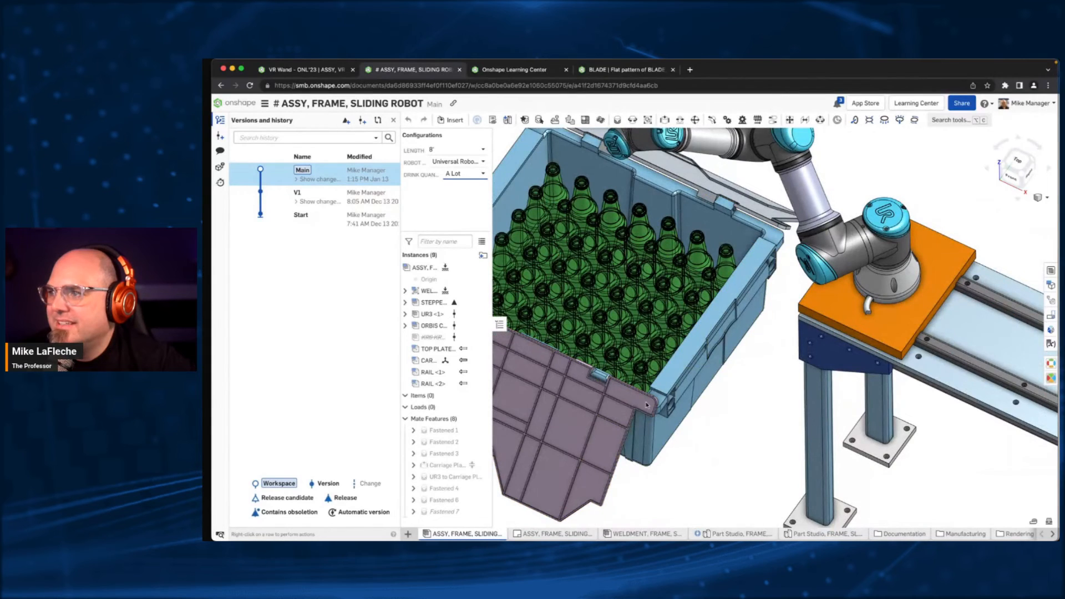
{"action": "scroll", "coordinate": [648, 405], "scroll_direction": "down", "scroll_amount": 5}
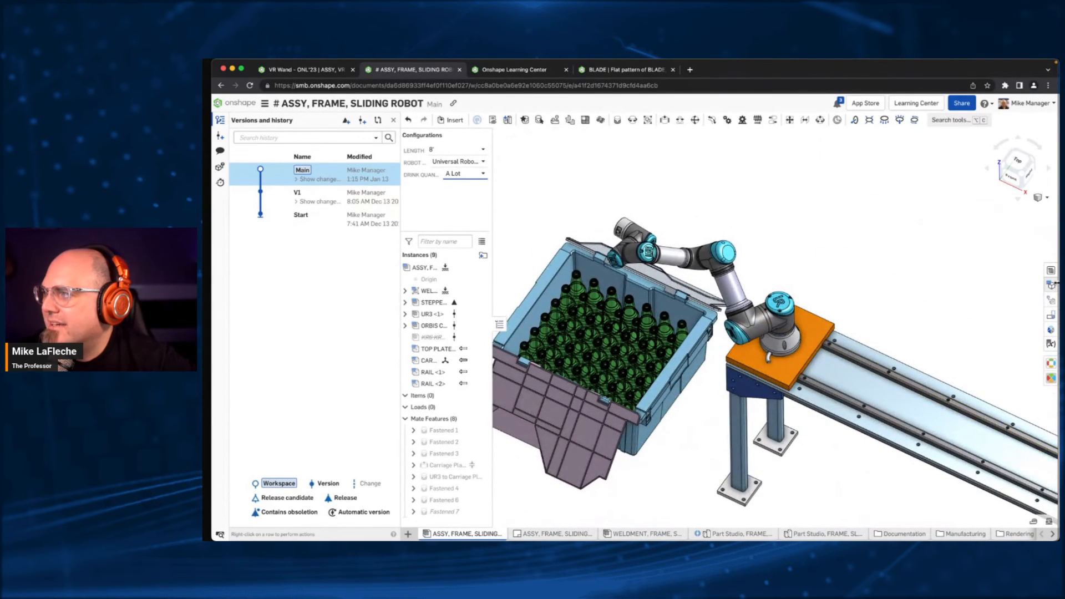
- Show the assembly's configuration tables and examine the length, robot type and drink quantity inputs beside the model
{"action": "left_click", "coordinate": [1051, 285]}
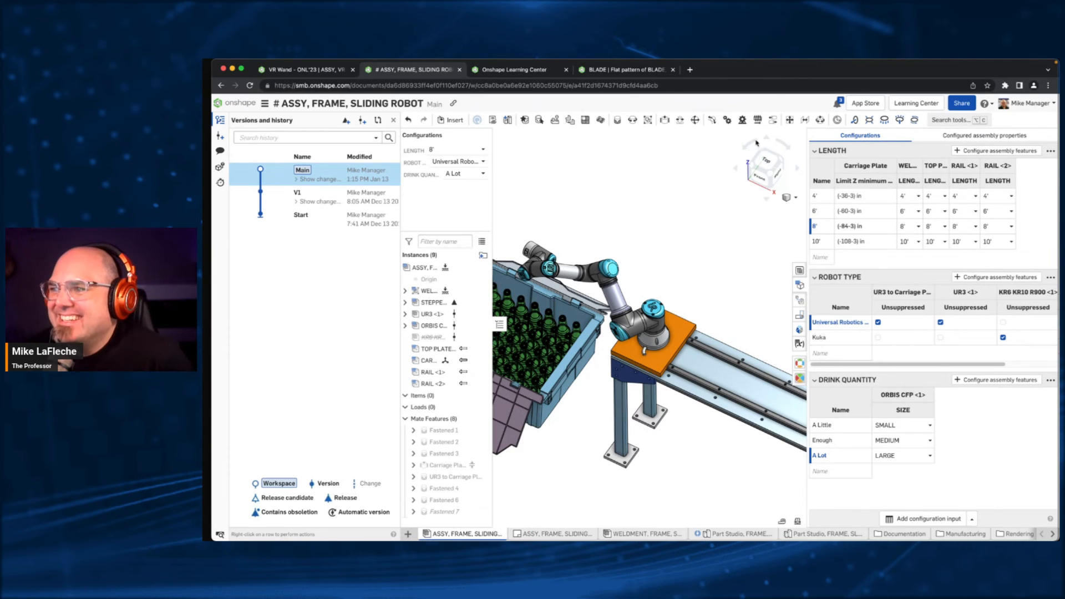
{"action": "scroll", "coordinate": [764, 254], "scroll_direction": "down", "scroll_amount": 5}
{"action": "right_click_drag", "start_coordinate": [708, 321], "coordinate": [712, 294]}
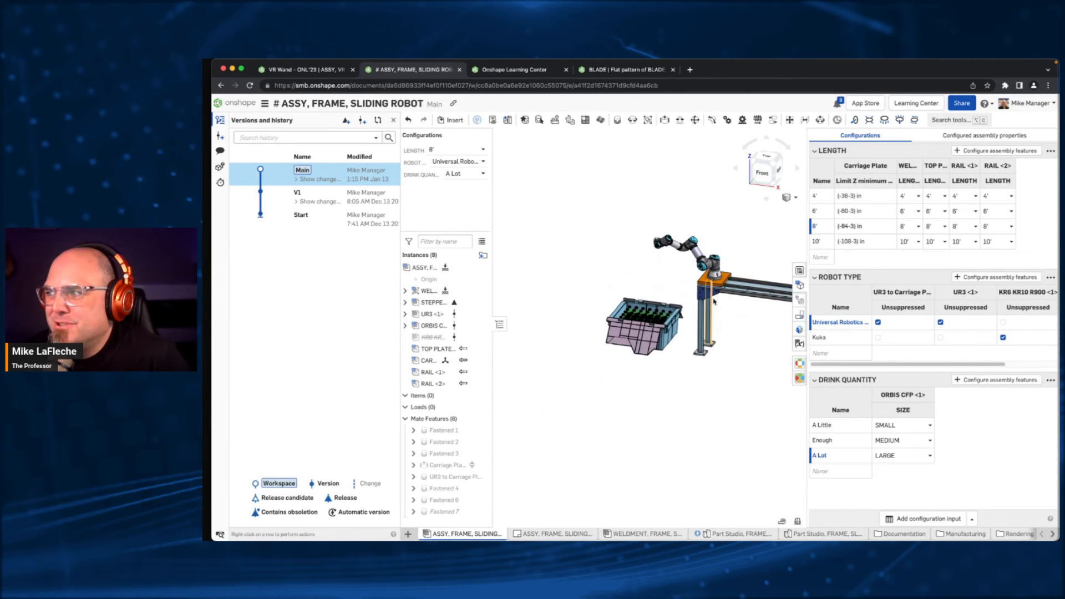
{"action": "middle_click_drag", "start_coordinate": [746, 258], "coordinate": [640, 258]}
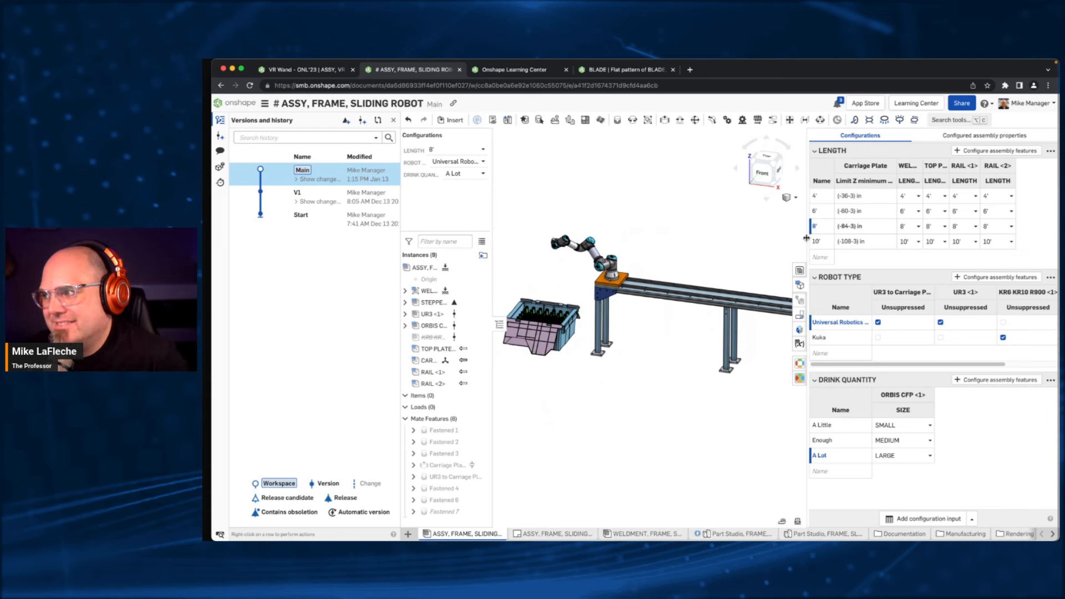
{"action": "left_click_drag", "start_coordinate": [807, 238], "coordinate": [869, 238]}
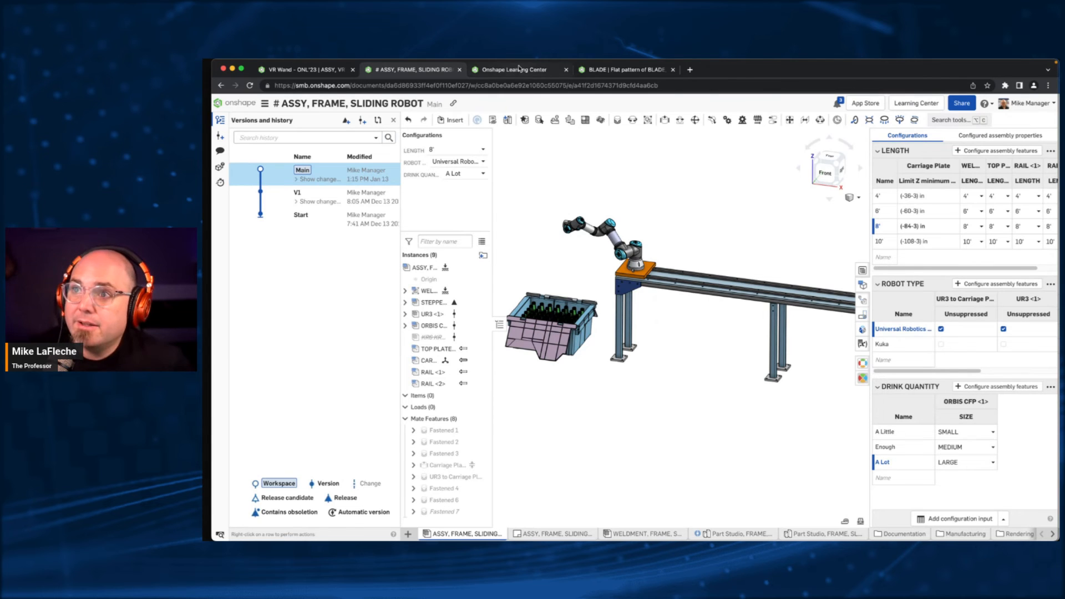
- Return to the document list and browse the public documents
{"action": "left_click", "coordinate": [237, 106]}
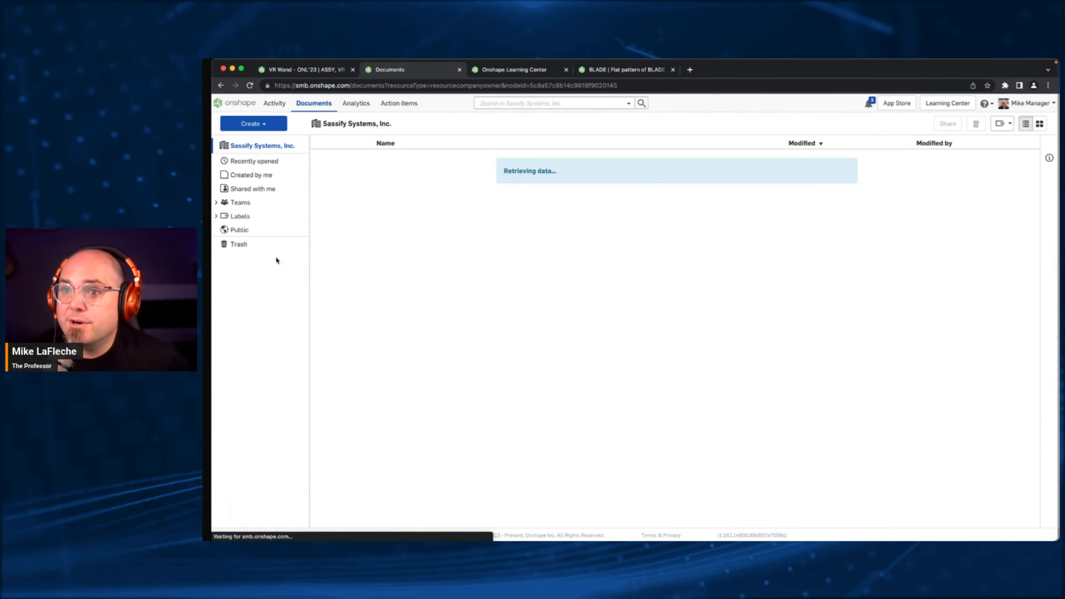
{"action": "left_click", "coordinate": [244, 230]}
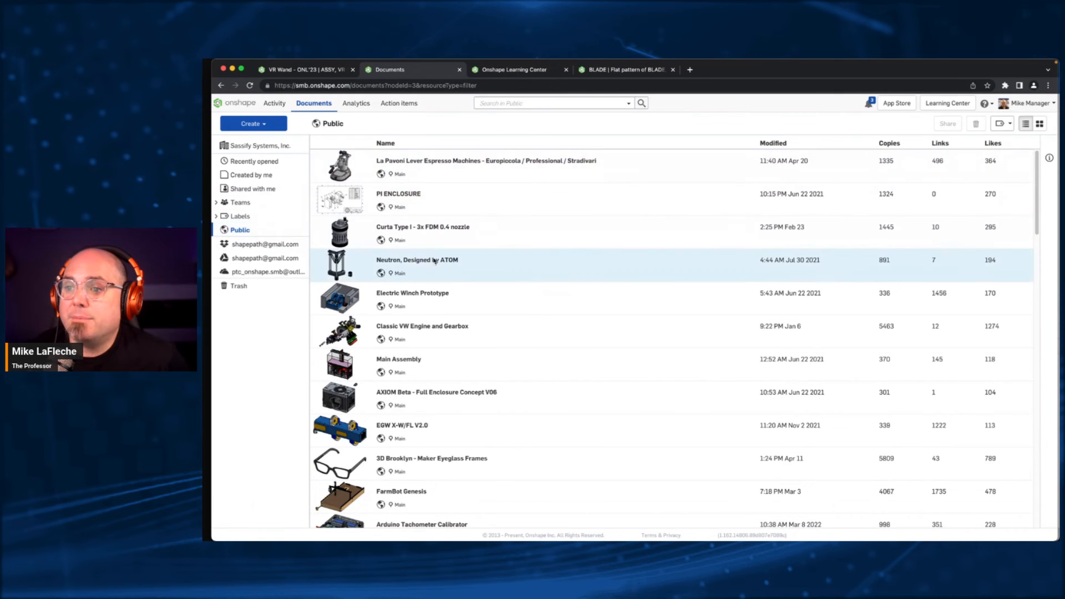
{"action": "scroll", "coordinate": [440, 266], "scroll_direction": "down", "scroll_amount": 10}
{"action": "scroll", "coordinate": [449, 309], "scroll_direction": "down", "scroll_amount": 5}
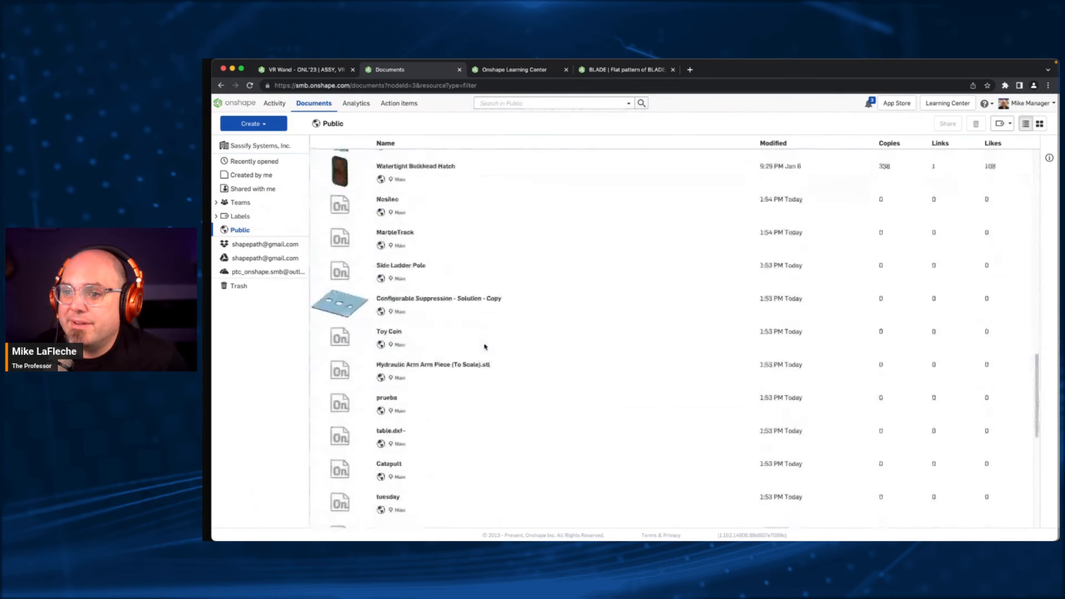
{"action": "scroll", "coordinate": [485, 349], "scroll_direction": "up", "scroll_amount": 15}
{"action": "left_click", "coordinate": [537, 300]}
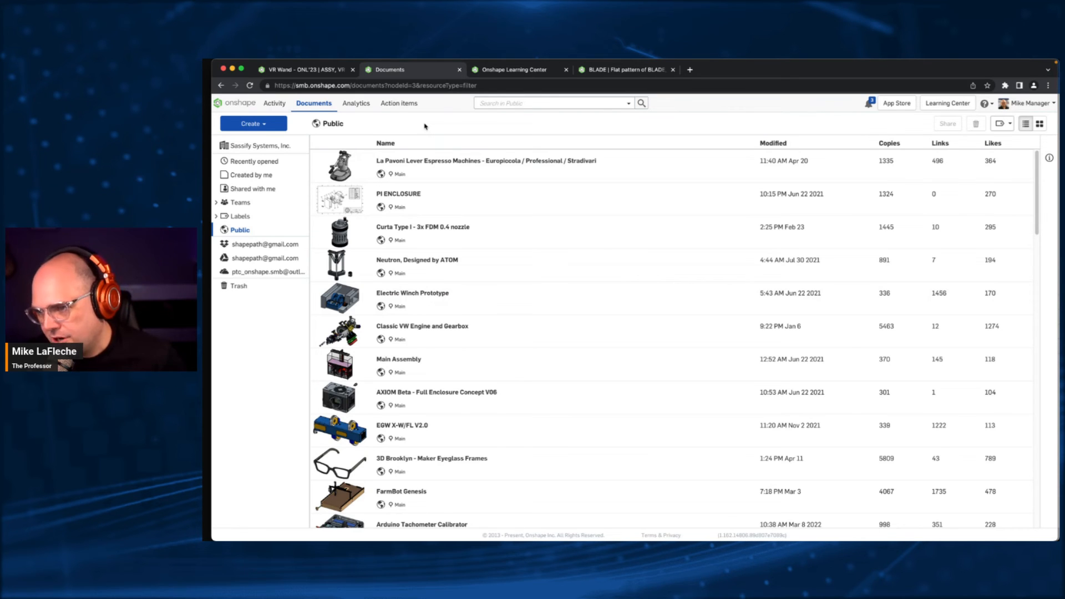
- Show the company's own documents again, and switch to the open VR Wand - ONL'23 document
{"action": "mouse_move", "coordinate": [345, 61]}
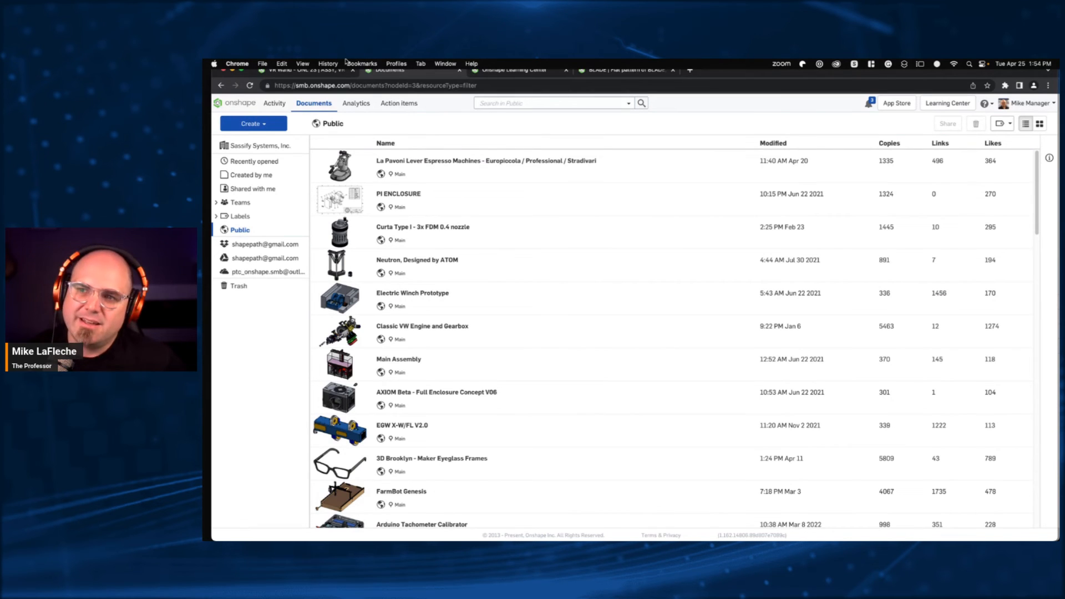
{"action": "left_click", "coordinate": [314, 107]}
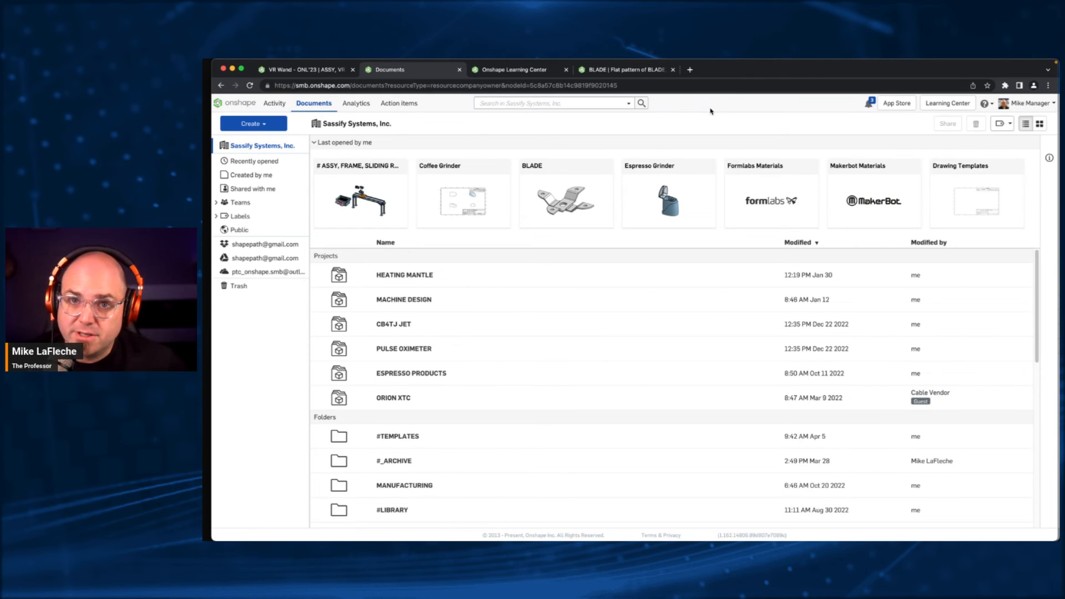
{"action": "mouse_move", "coordinate": [698, 61]}
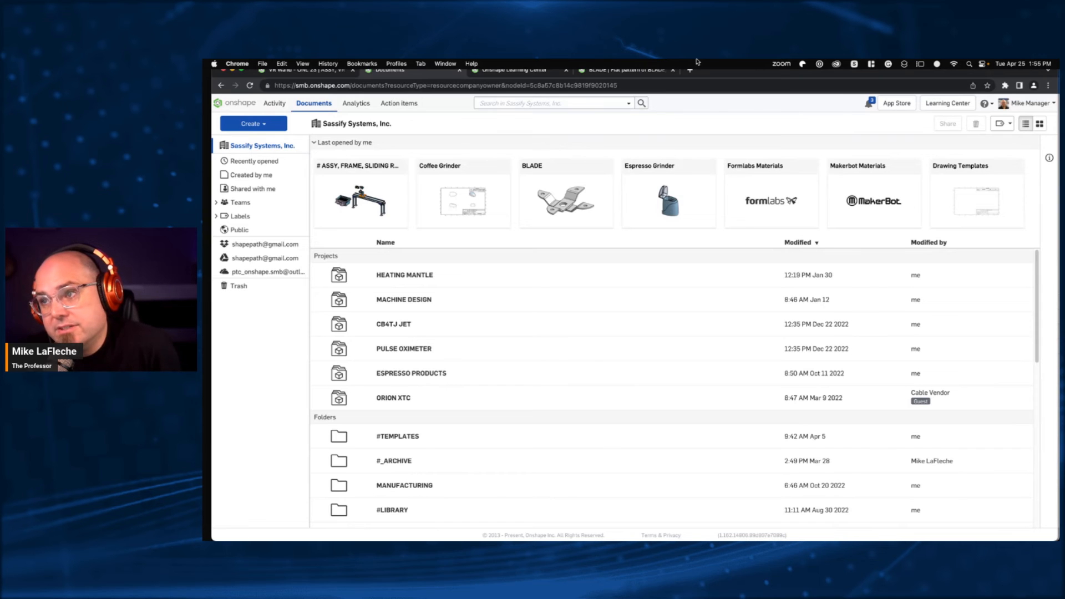
{"action": "left_click", "coordinate": [303, 69]}
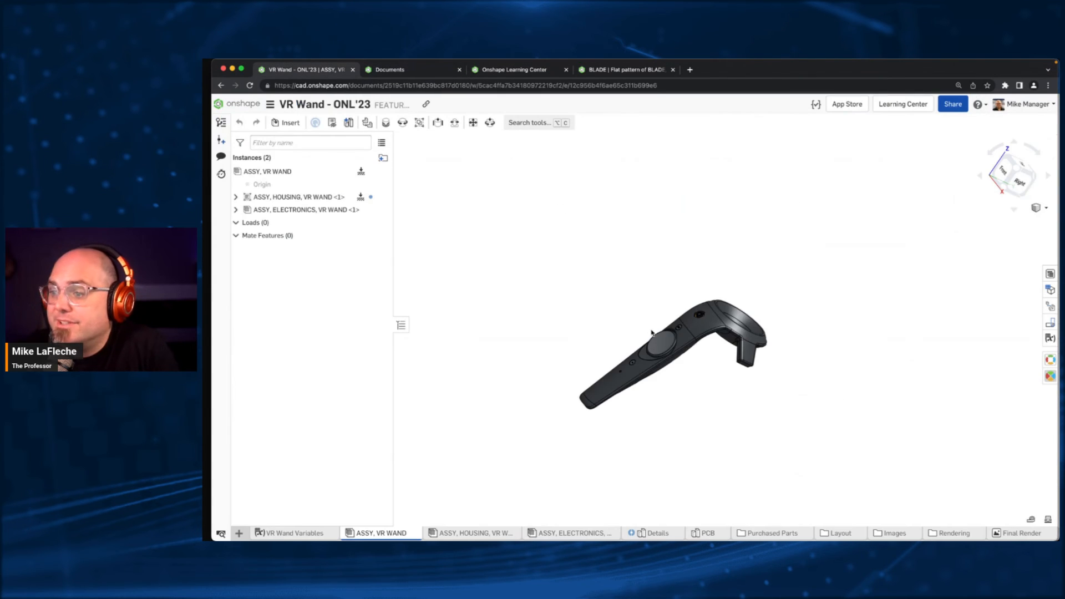
- View the VR Wand's Final Render image full screen and return it to its normal size
{"action": "left_click", "coordinate": [1020, 534]}
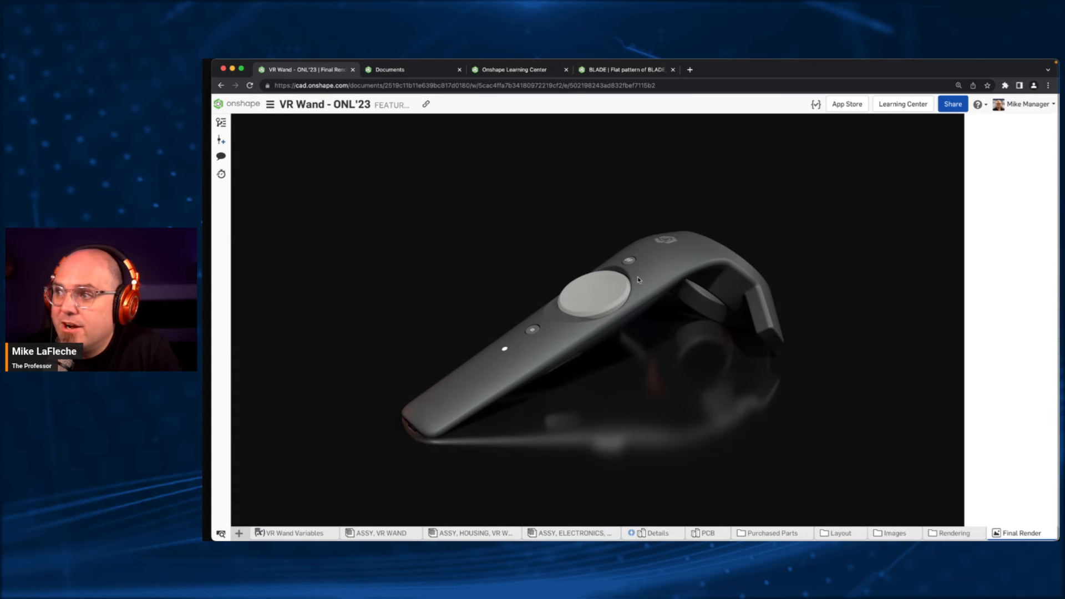
{"action": "left_click", "coordinate": [610, 380]}
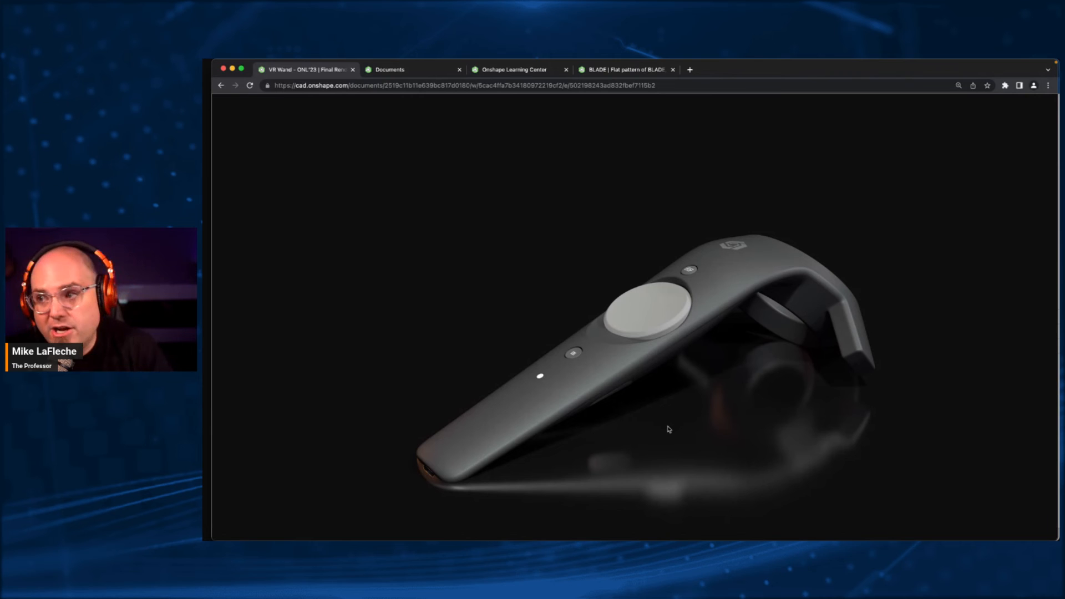
{"action": "left_click", "coordinate": [691, 411]}
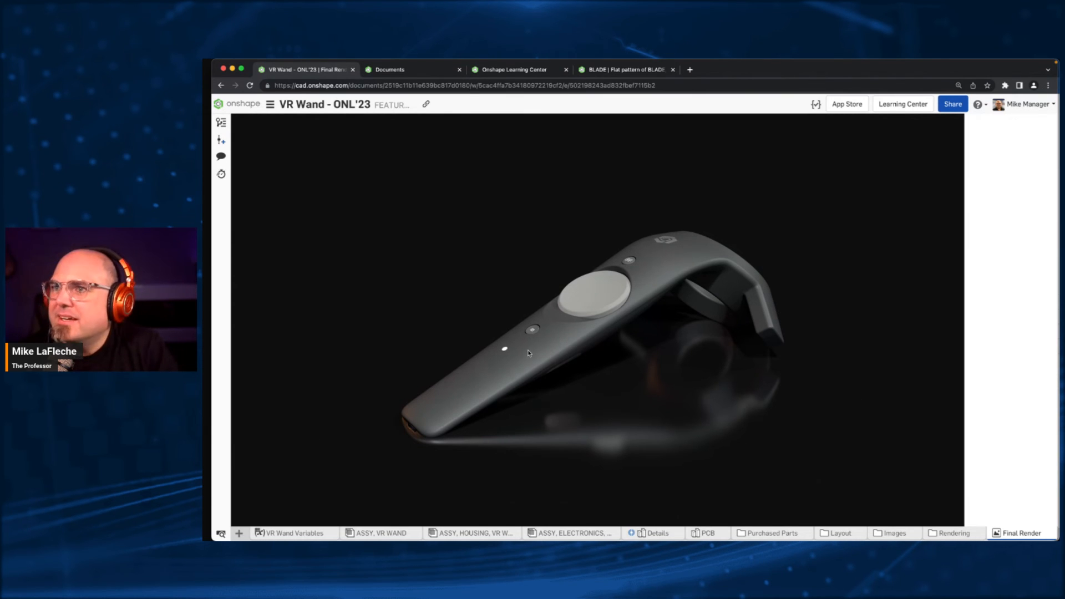
- Leave the VR Wand document, look at the owned documents, and return to the Sassify Systems, Inc. document list
{"action": "left_click", "coordinate": [236, 104]}
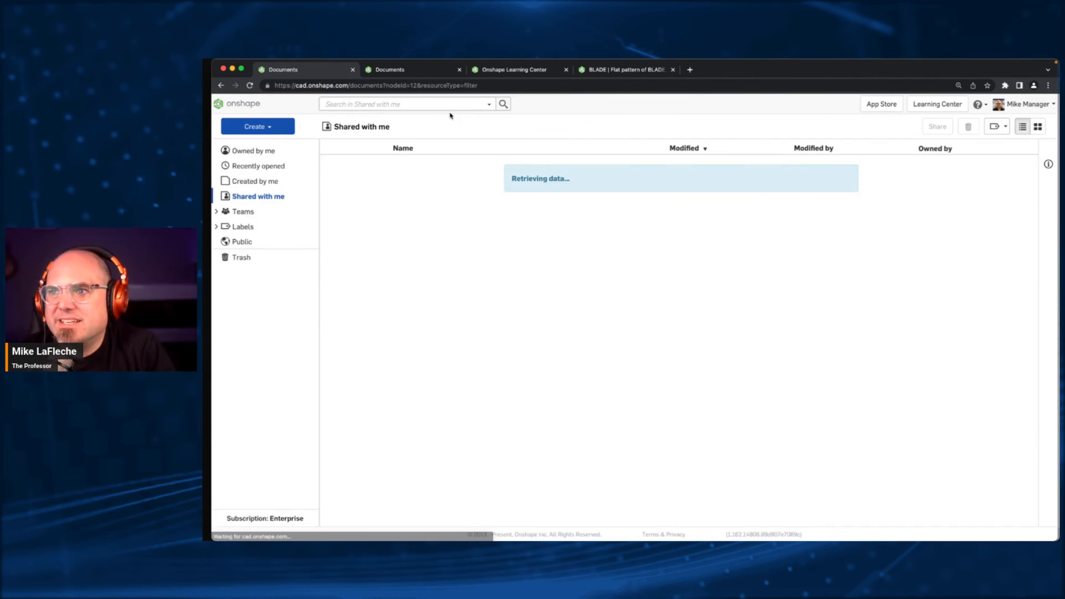
{"action": "left_click", "coordinate": [238, 103]}
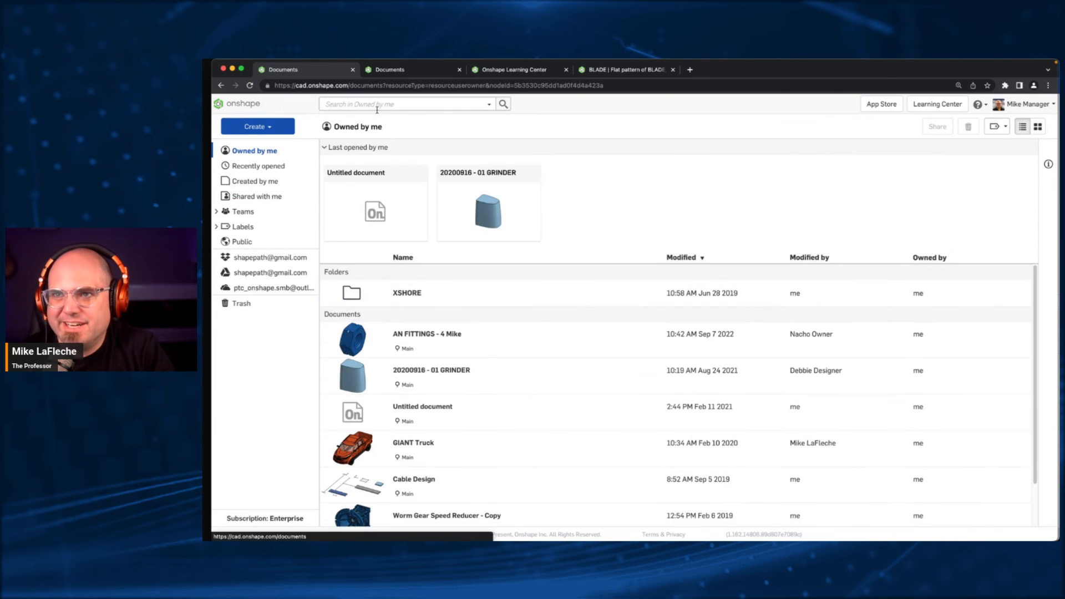
{"action": "left_click", "coordinate": [434, 74]}
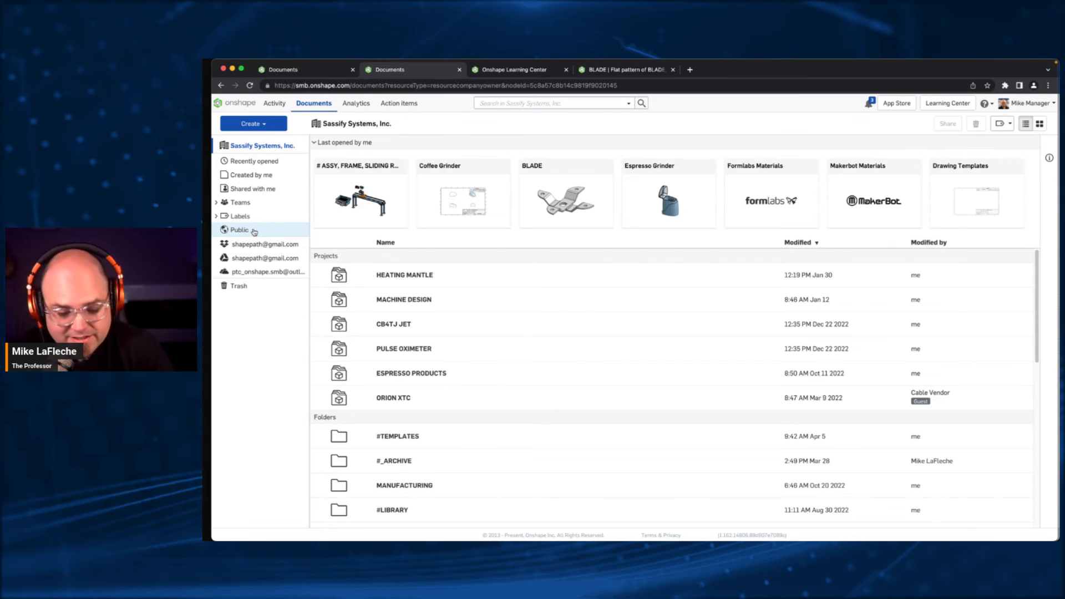
{"action": "key", "text": "ctrl+Up"}
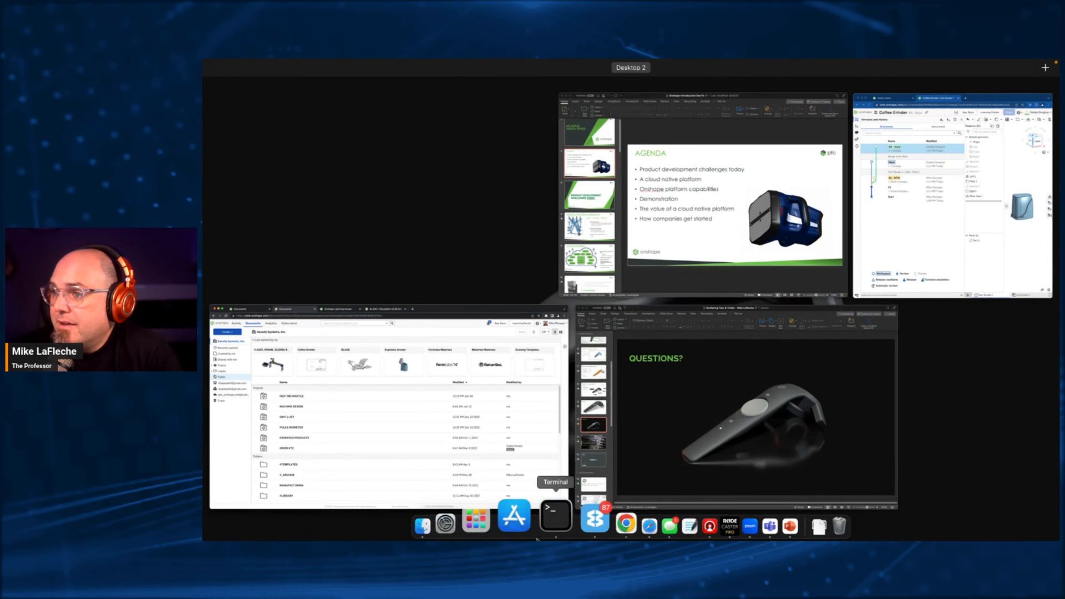
{"action": "left_click", "coordinate": [473, 391]}
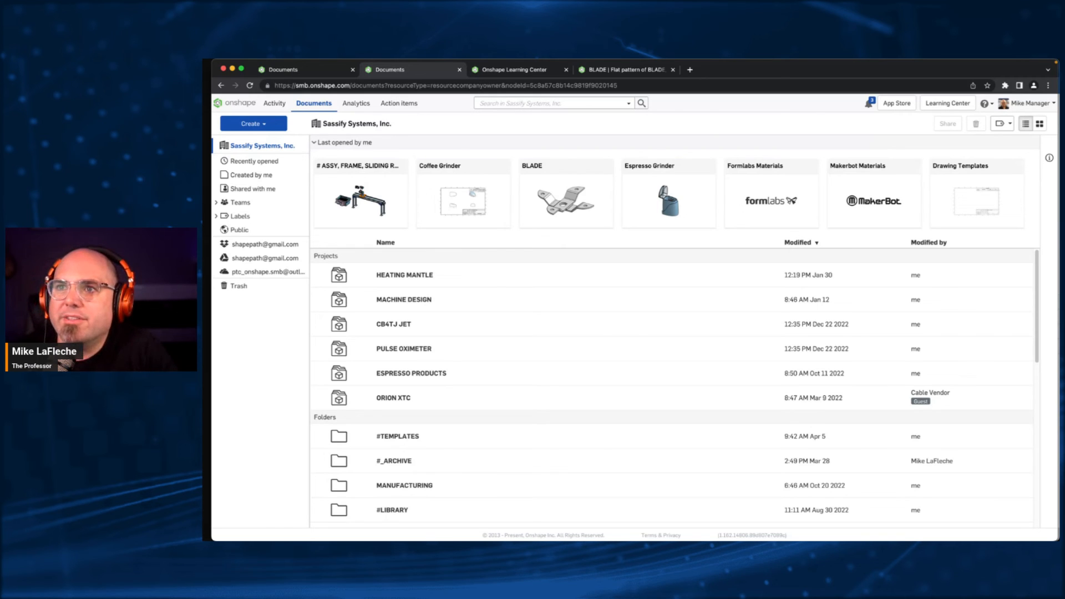
- Start a file import into the company's documents and browse from the Desktop through #Imports to the Update Import folder
{"action": "left_click", "coordinate": [253, 123]}
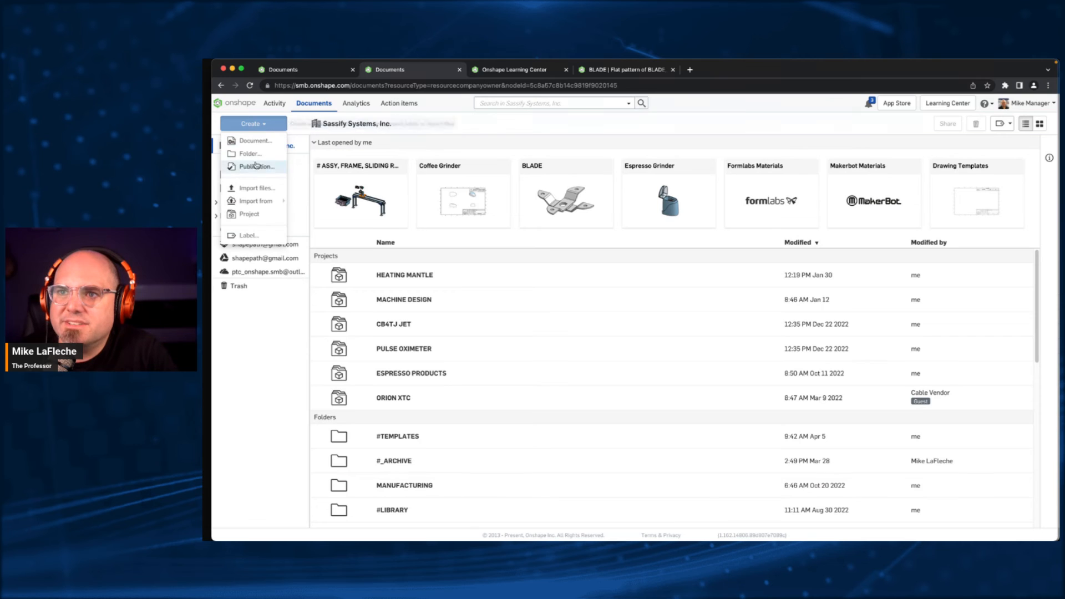
{"action": "left_click", "coordinate": [256, 188]}
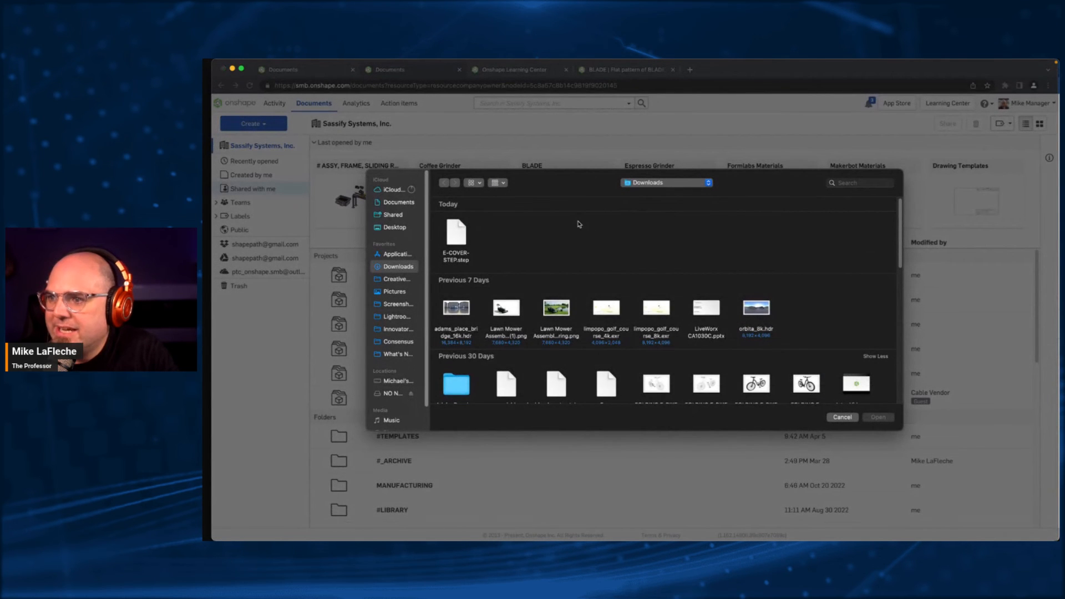
{"action": "left_click", "coordinate": [394, 227]}
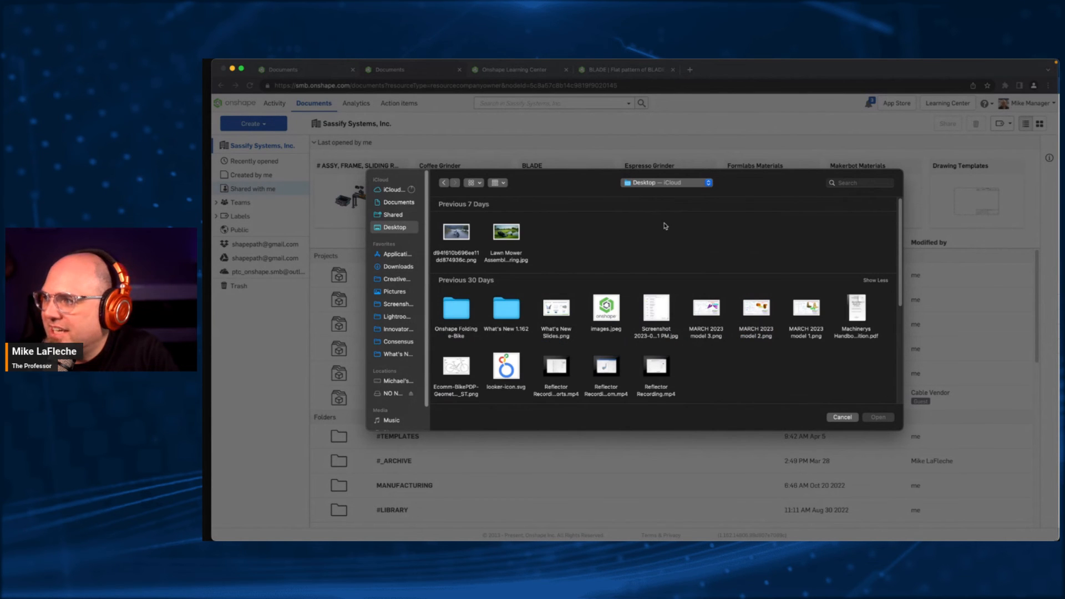
{"action": "scroll", "coordinate": [675, 237], "scroll_direction": "down", "scroll_amount": 4}
{"action": "scroll", "coordinate": [674, 237], "scroll_direction": "down", "scroll_amount": 1}
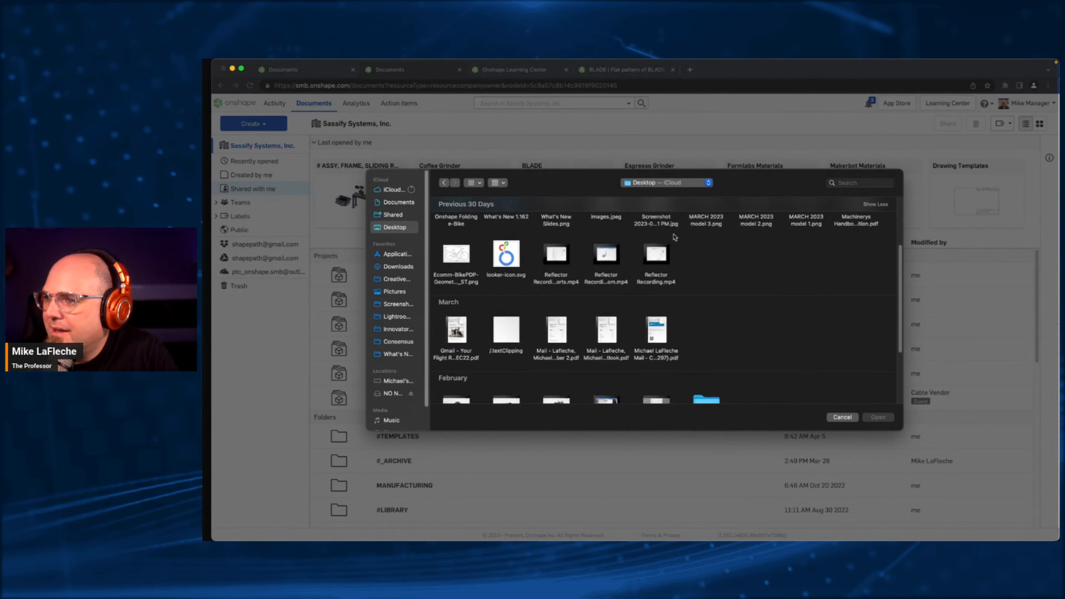
{"action": "scroll", "coordinate": [675, 237], "scroll_direction": "down", "scroll_amount": 3}
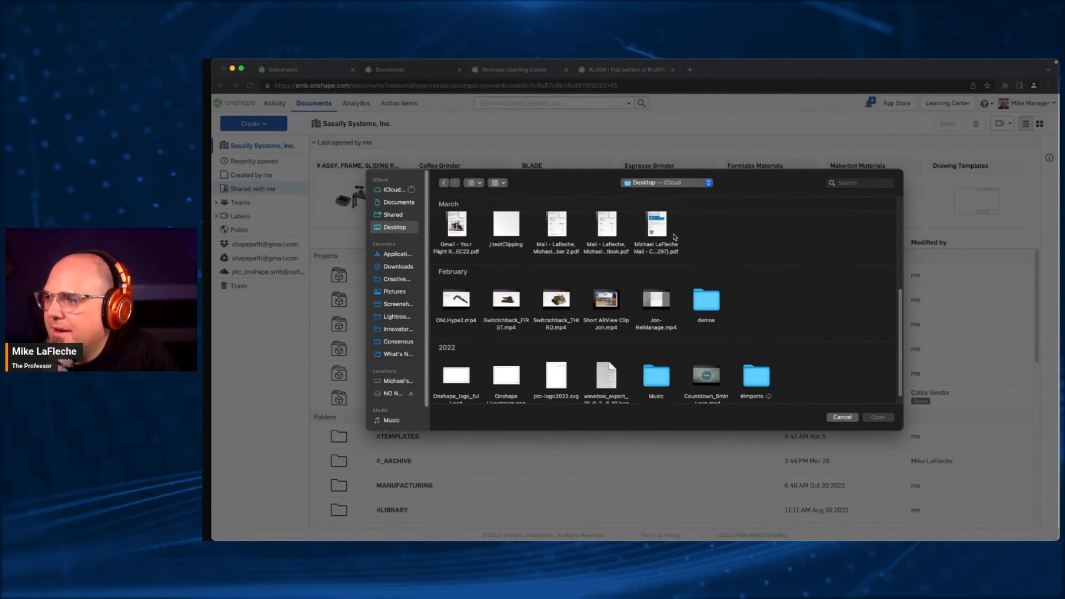
{"action": "double_click", "coordinate": [754, 373]}
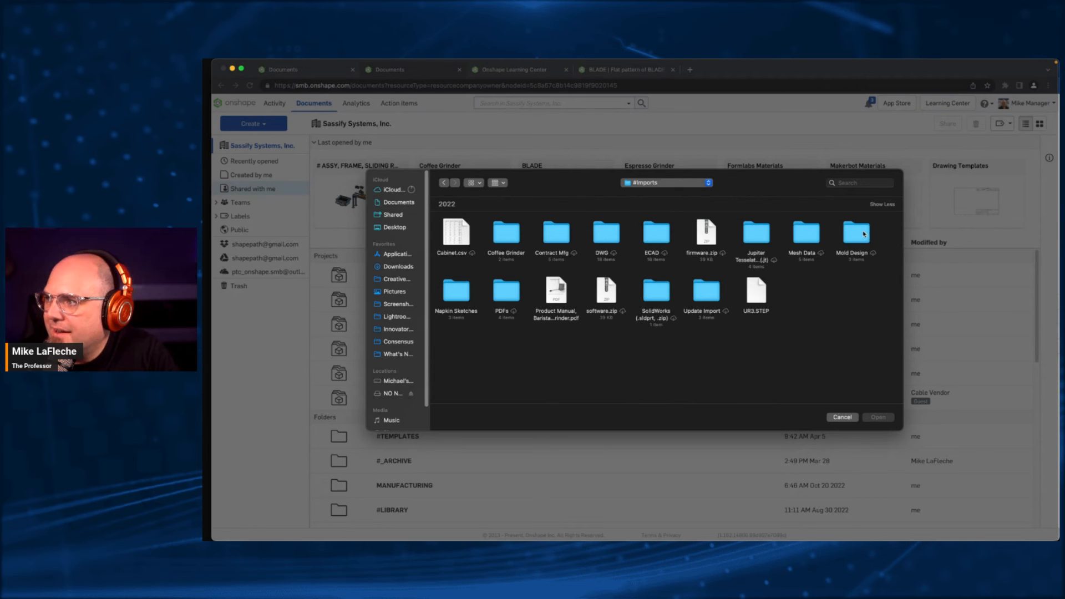
{"action": "double_click", "coordinate": [714, 291]}
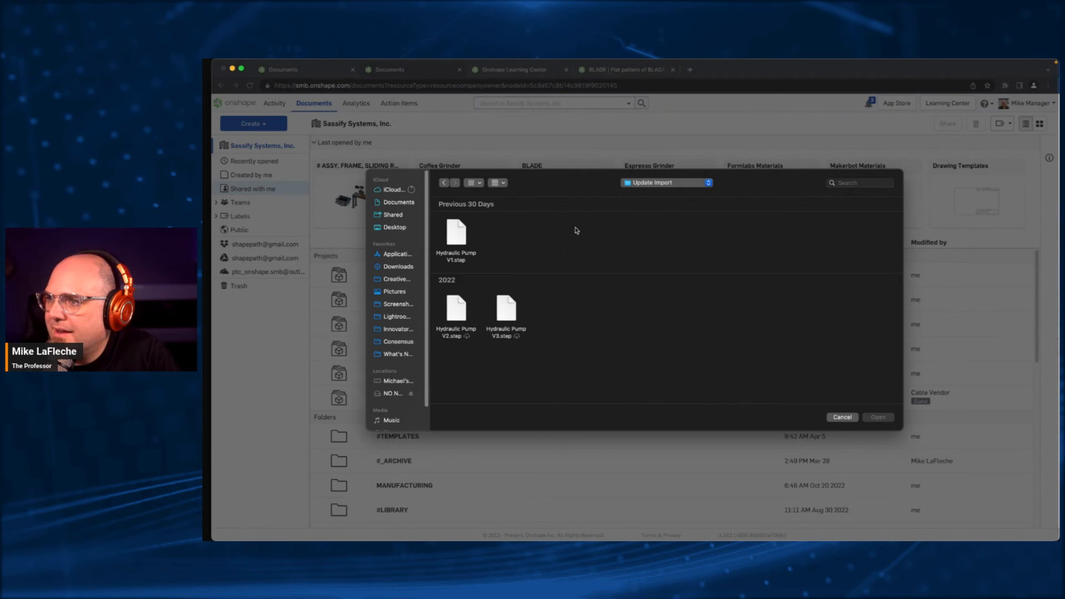
- Import Hydraulic Pump V1.step, combining it to a single Part Studio
{"action": "left_click", "coordinate": [461, 241]}
{"action": "left_click", "coordinate": [879, 418]}
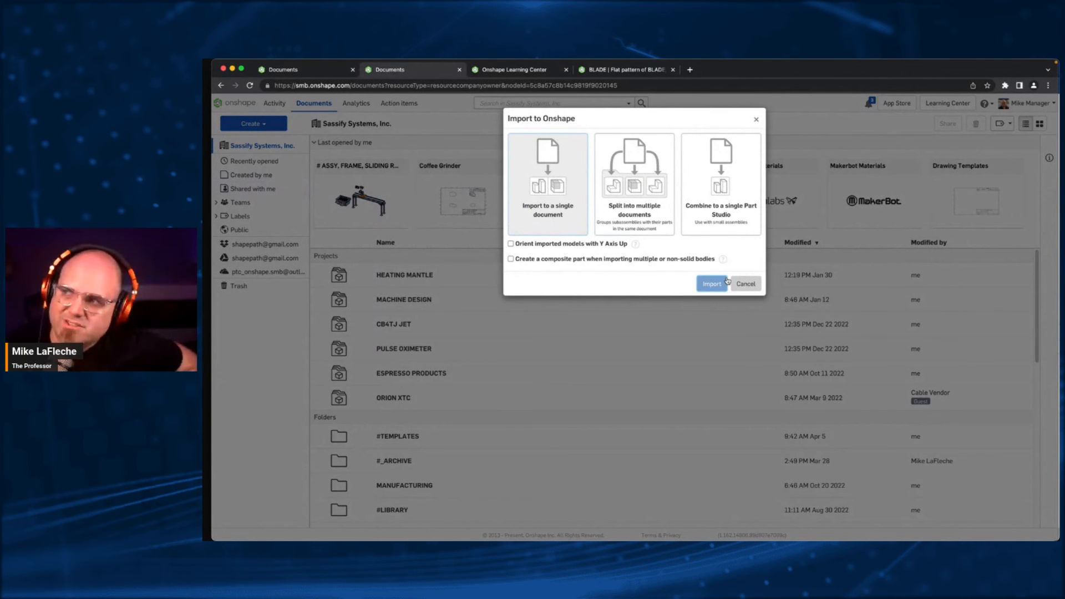
{"action": "left_click", "coordinate": [721, 189]}
{"action": "left_click", "coordinate": [712, 284]}
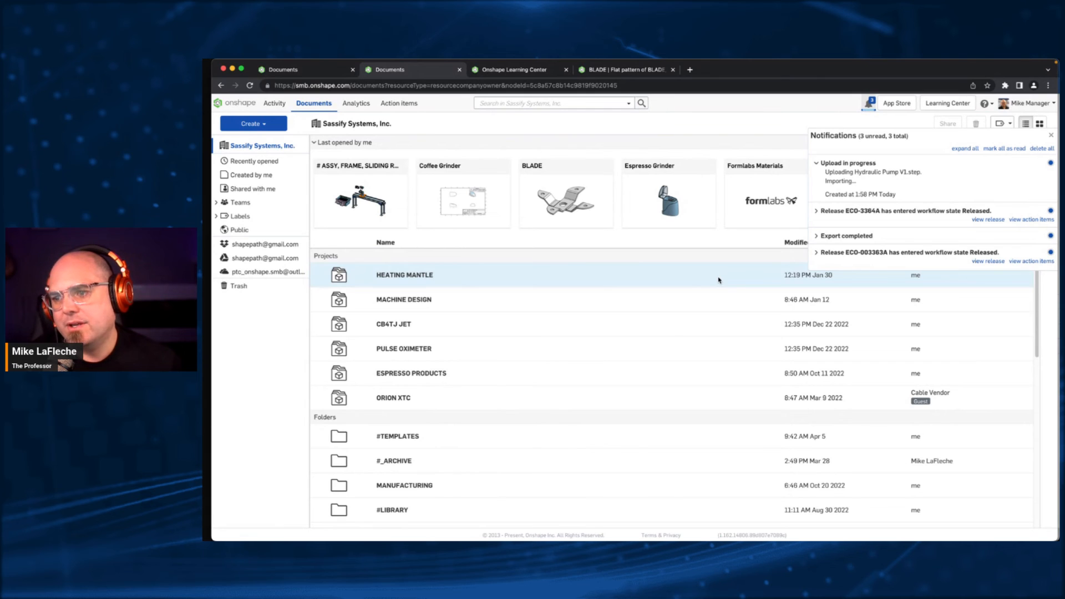
- Open the newly imported hydraulic pump document and close the notifications and the version history
{"action": "scroll", "coordinate": [518, 366], "scroll_direction": "down", "scroll_amount": 5}
{"action": "left_click", "coordinate": [432, 370]}
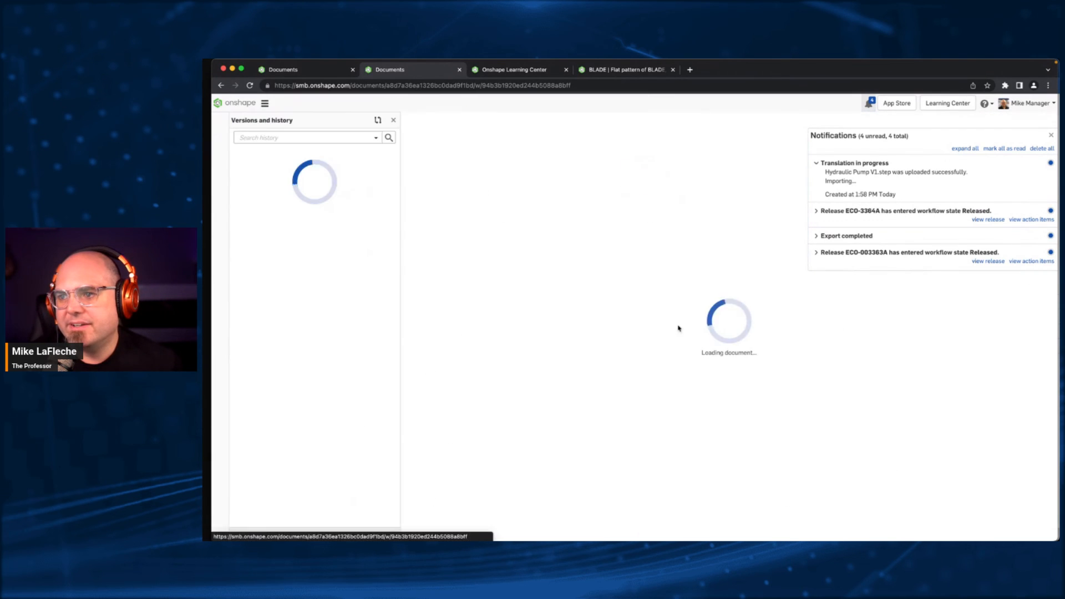
{"action": "left_click", "coordinate": [1051, 135]}
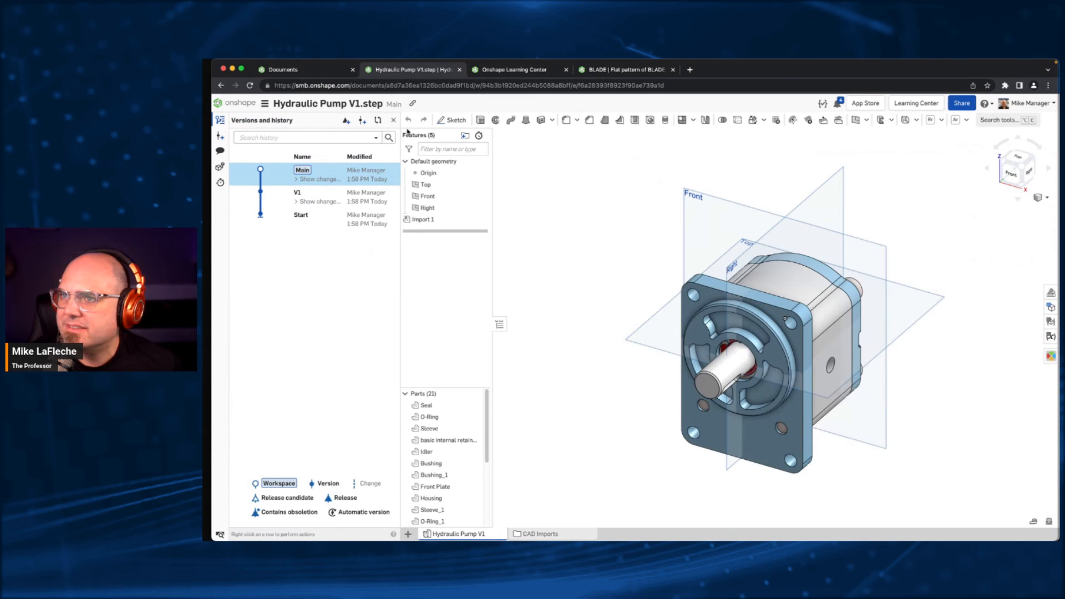
{"action": "left_click", "coordinate": [393, 120]}
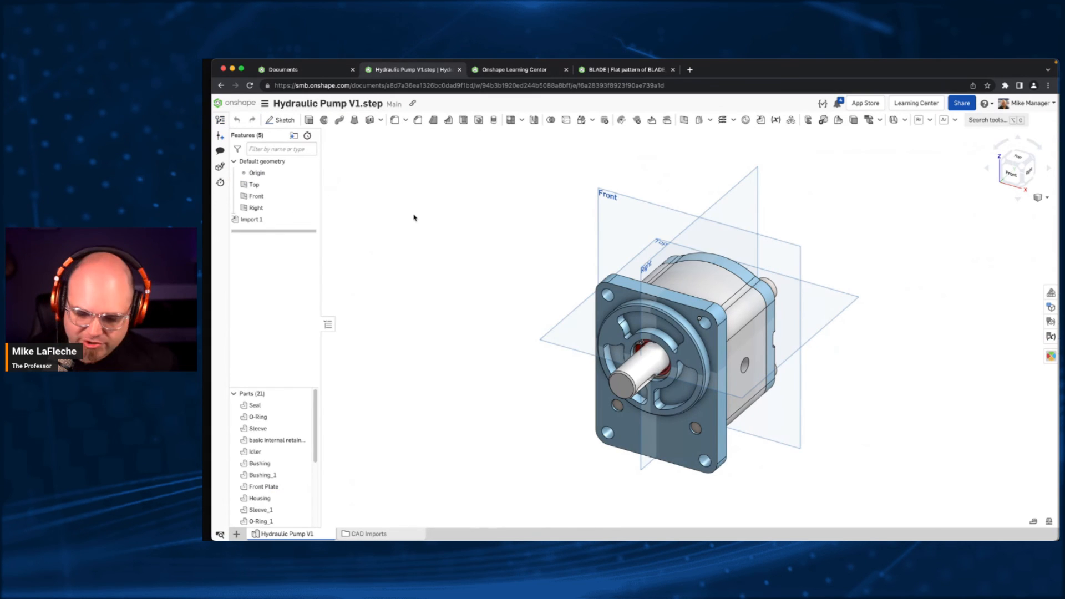
- Hide the default planes around the pump model and turn it to show its shaft and front plate
{"action": "key", "text": "p"}
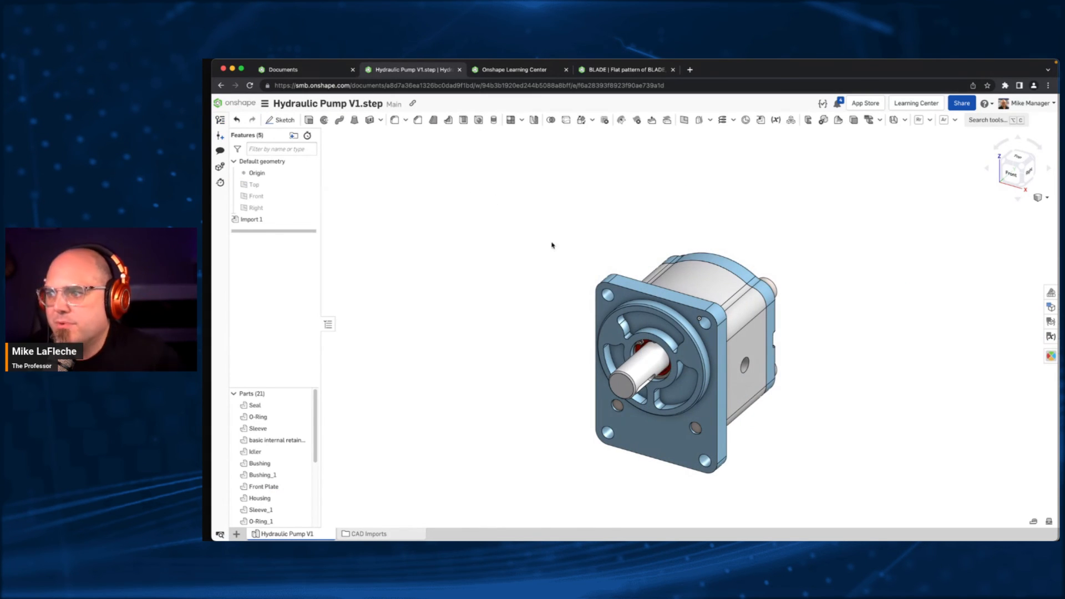
{"action": "right_click_drag", "start_coordinate": [566, 300], "coordinate": [544, 257]}
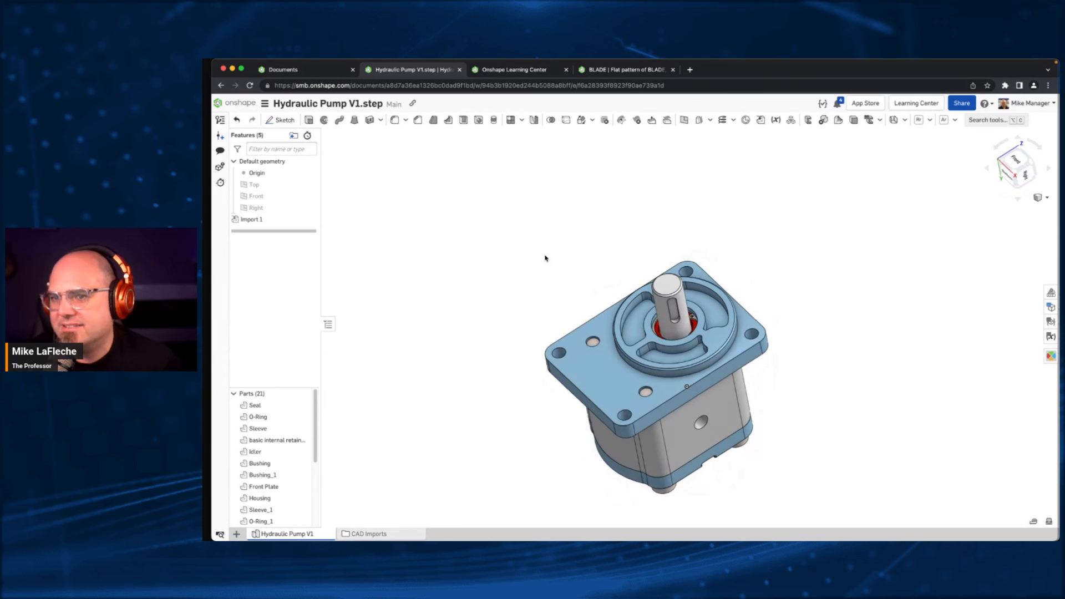
{"action": "middle_click_drag", "start_coordinate": [545, 256], "coordinate": [542, 217]}
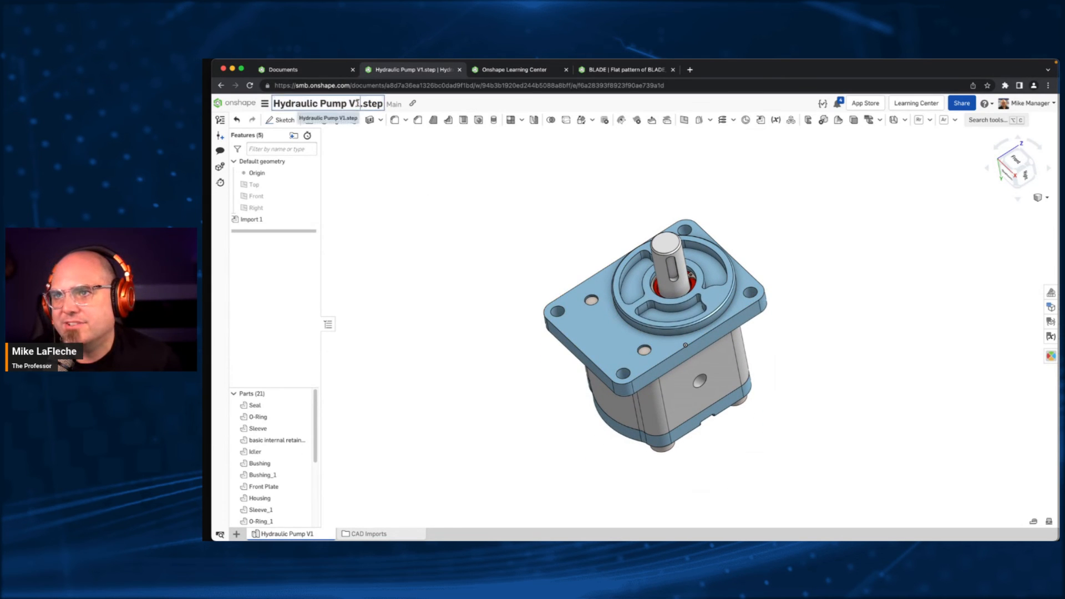
- Rename the document as Hydraulic Pump by removing the version and file extension
{"action": "left_click_drag", "start_coordinate": [348, 104], "coordinate": [411, 114]}
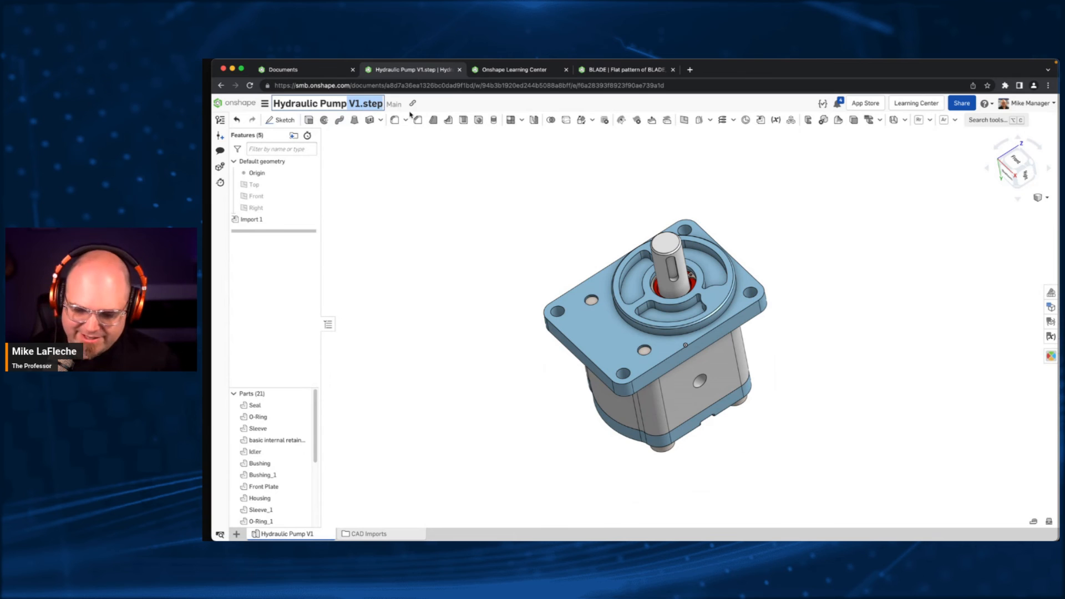
{"action": "key", "text": "BackSpace"}
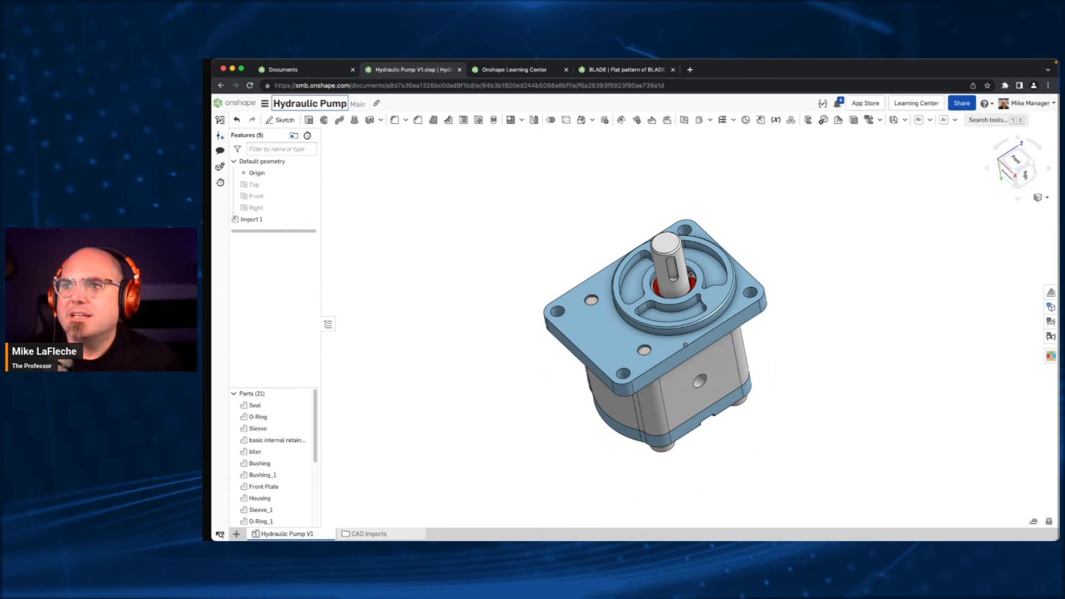
{"action": "key", "text": "Return"}
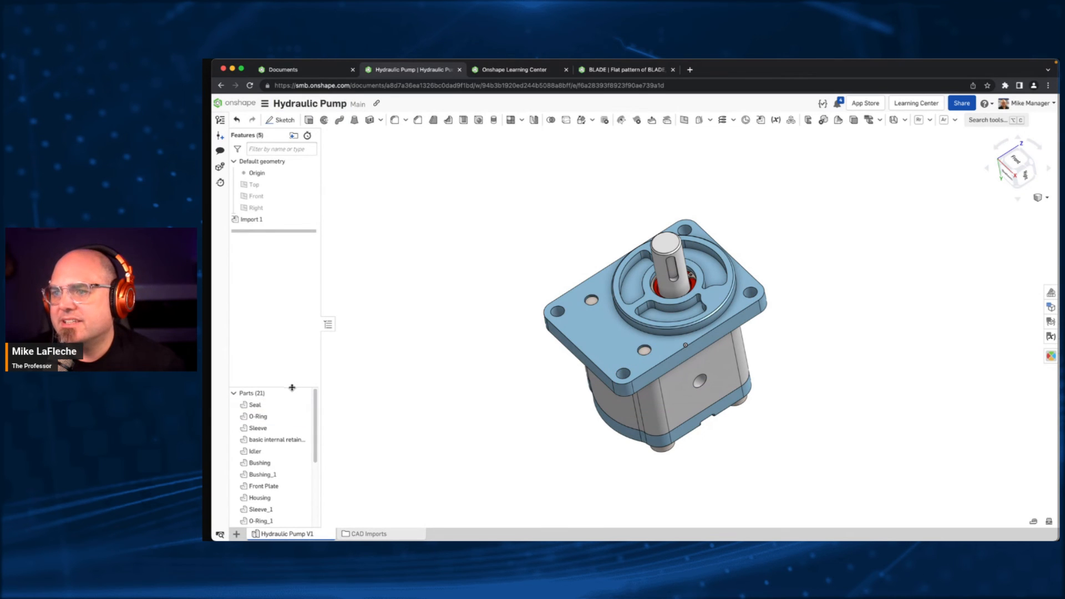
- Enlarge the parts list, and offset the front plate's short end face outward by 40.9 mm using Move face with Reapply fillet enabled
{"action": "left_click_drag", "start_coordinate": [294, 385], "coordinate": [294, 318]}
{"action": "right_click_drag", "start_coordinate": [606, 250], "coordinate": [580, 298]}
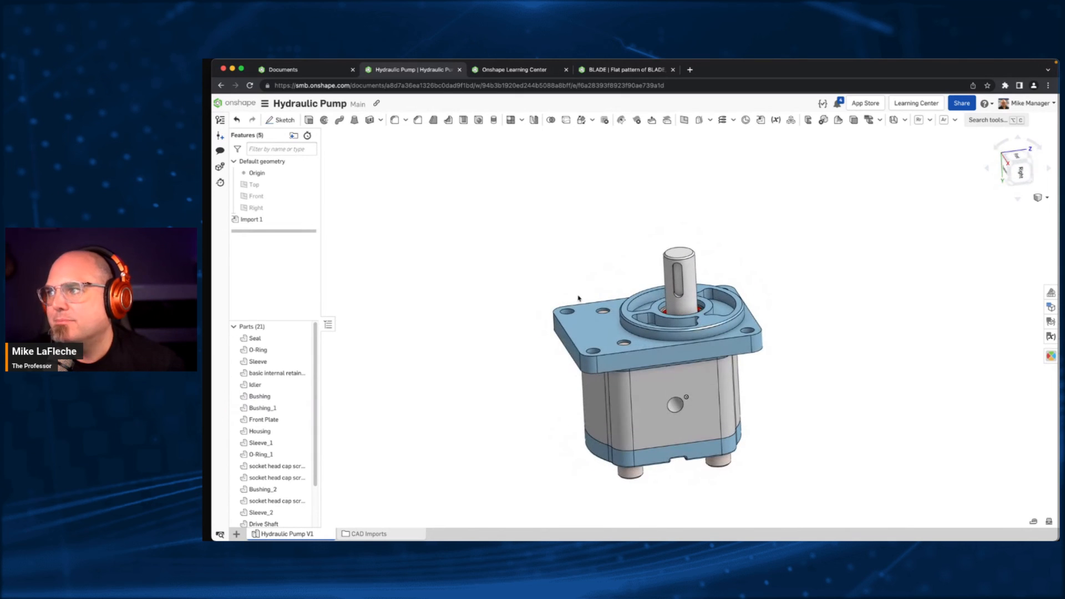
{"action": "left_click", "coordinate": [970, 120]}
{"action": "type", "text": "move"}
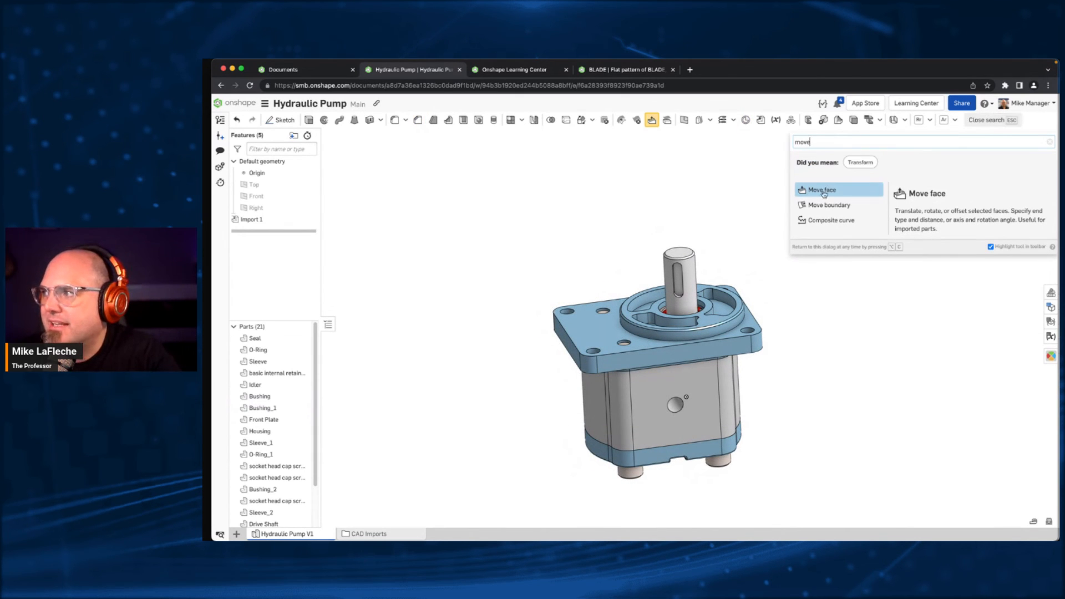
{"action": "left_click", "coordinate": [824, 191]}
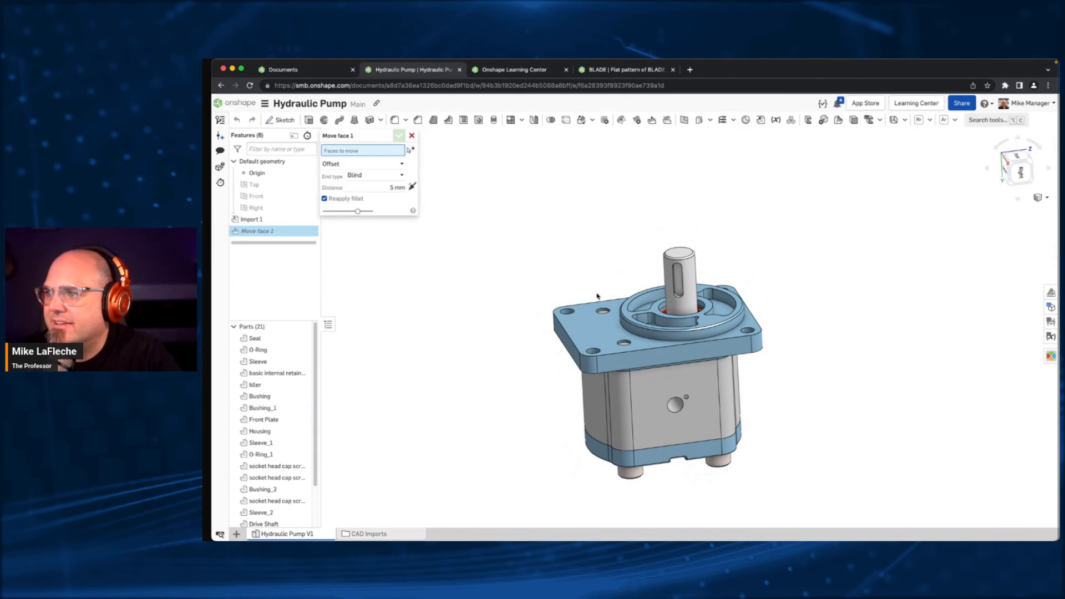
{"action": "left_click", "coordinate": [560, 343]}
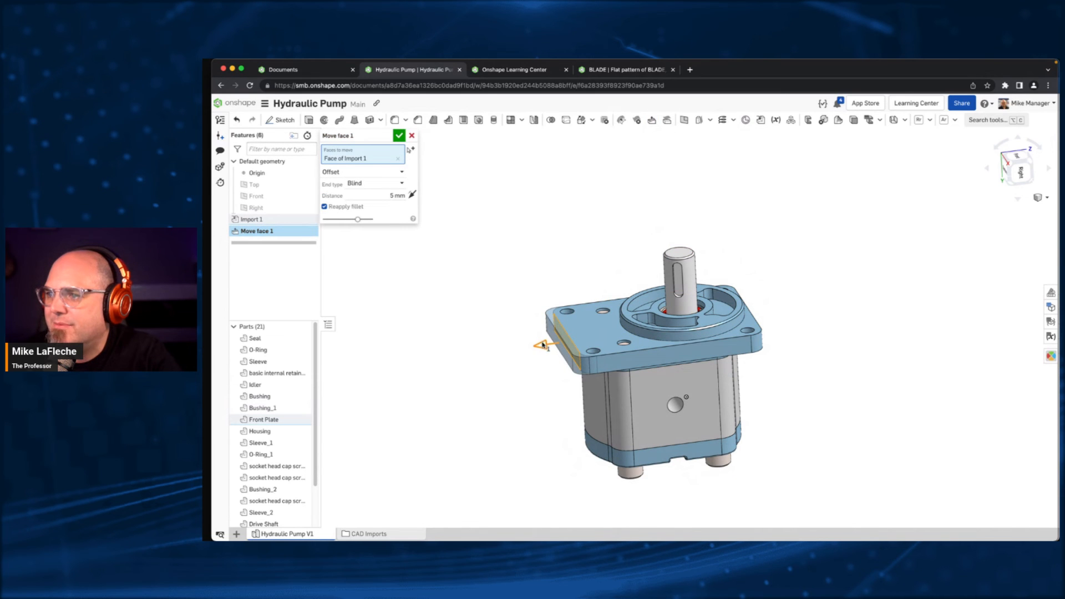
{"action": "left_click_drag", "start_coordinate": [542, 345], "coordinate": [491, 354]}
{"action": "right_click_drag", "start_coordinate": [534, 388], "coordinate": [539, 401]}
{"action": "scroll", "coordinate": [566, 393], "scroll_direction": "up", "scroll_amount": 2}
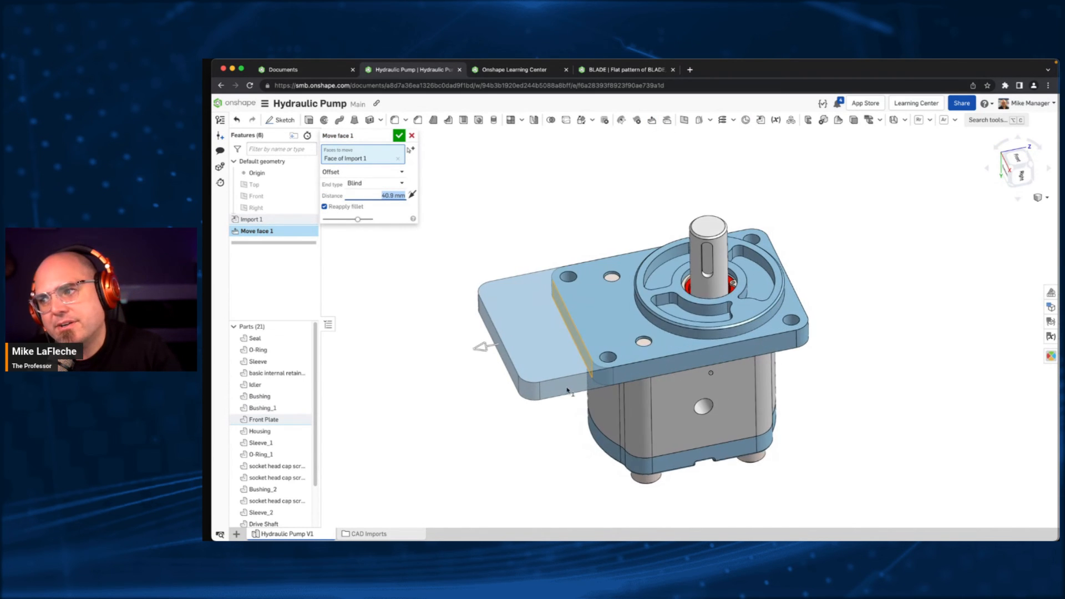
{"action": "scroll", "coordinate": [567, 391], "scroll_direction": "up", "scroll_amount": 2}
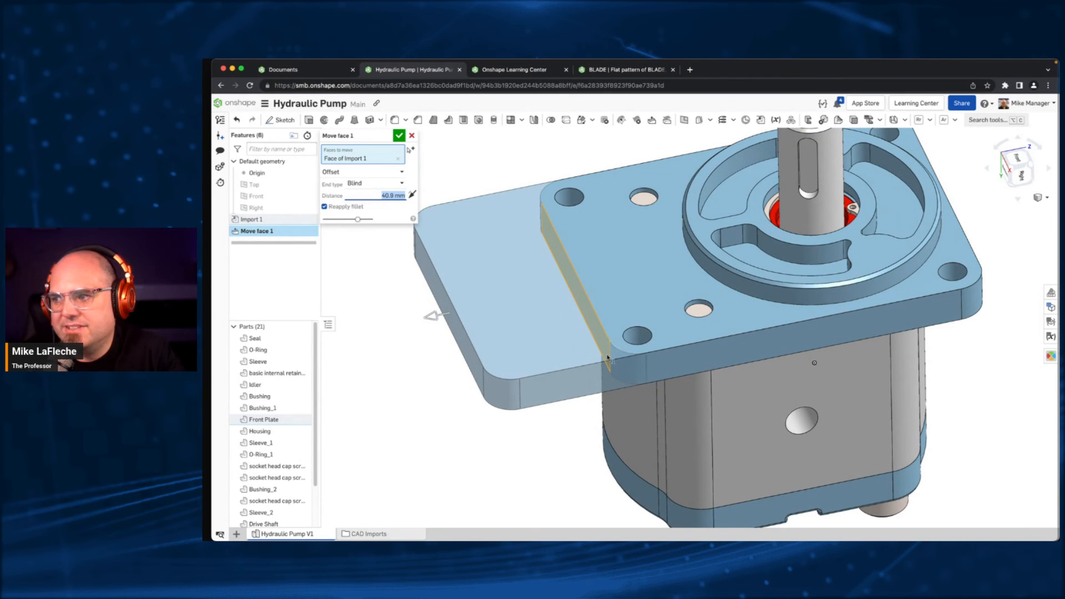
{"action": "left_click", "coordinate": [353, 207]}
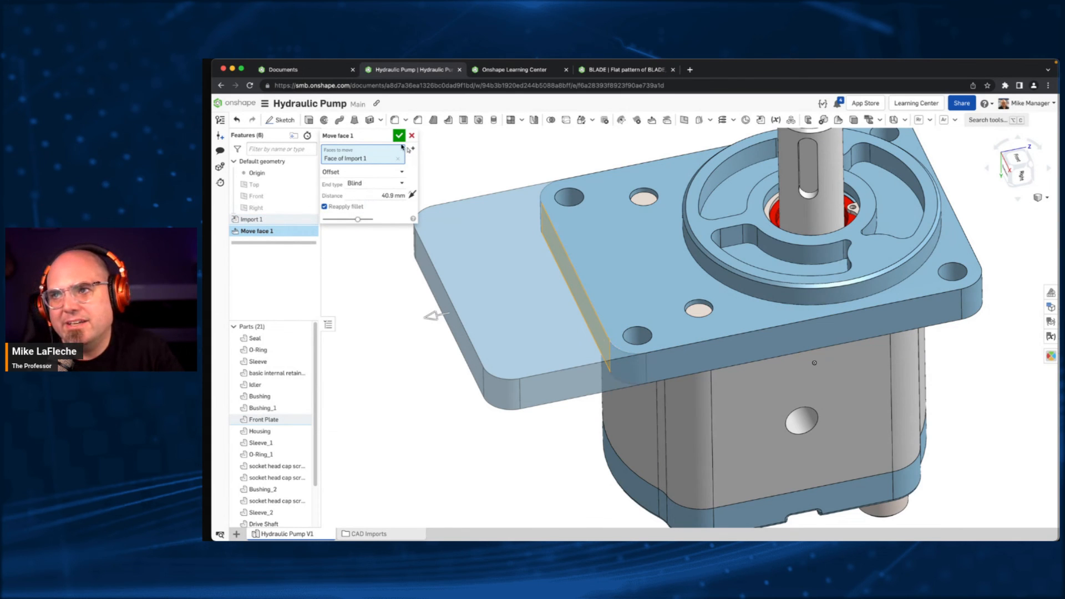
{"action": "left_click", "coordinate": [399, 135]}
- Select the front plate's corner mounting holes with a Hole face selection including patterns, and remove them using Delete face with Heal
{"action": "middle_click_drag", "start_coordinate": [472, 148], "coordinate": [459, 188]}
{"action": "right_click", "coordinate": [456, 191]}
{"action": "mouse_move", "coordinate": [470, 205]}
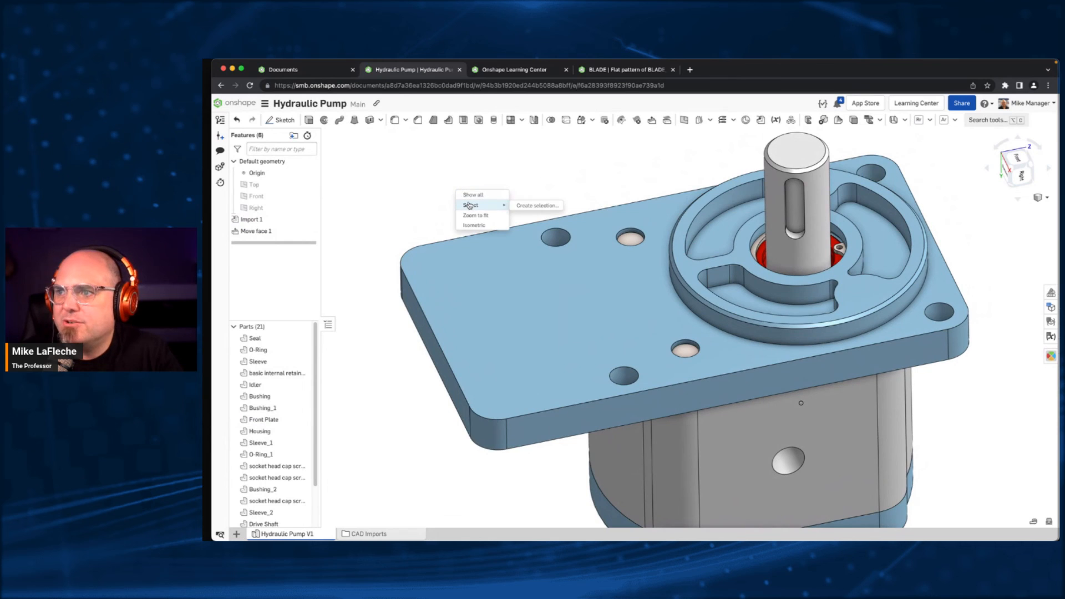
{"action": "left_click", "coordinate": [536, 206]}
{"action": "left_click", "coordinate": [532, 243]}
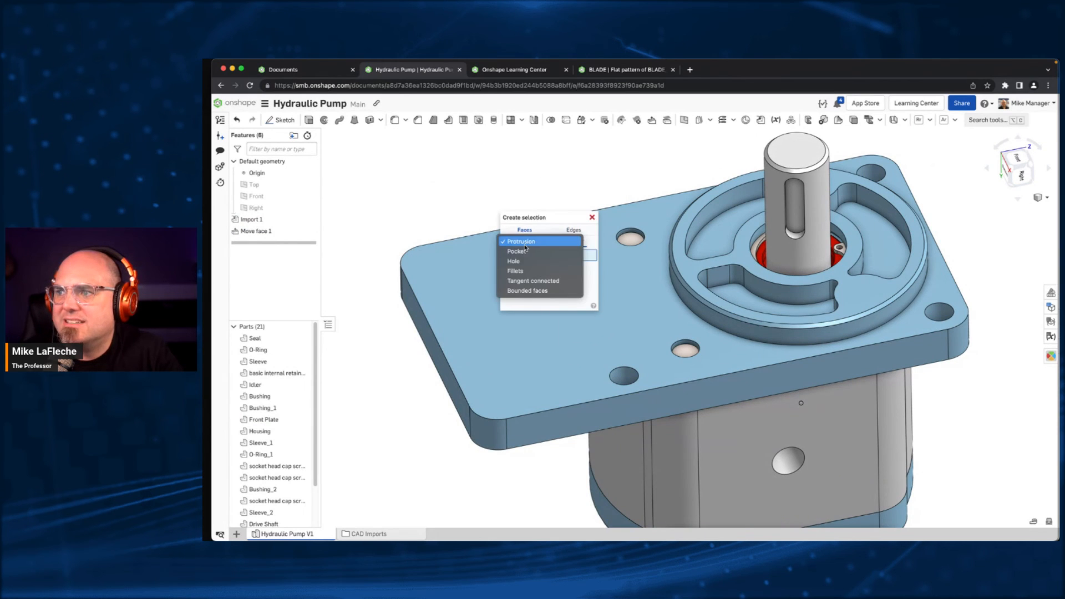
{"action": "left_click", "coordinate": [524, 261]}
{"action": "left_click_drag", "start_coordinate": [544, 219], "coordinate": [449, 182]}
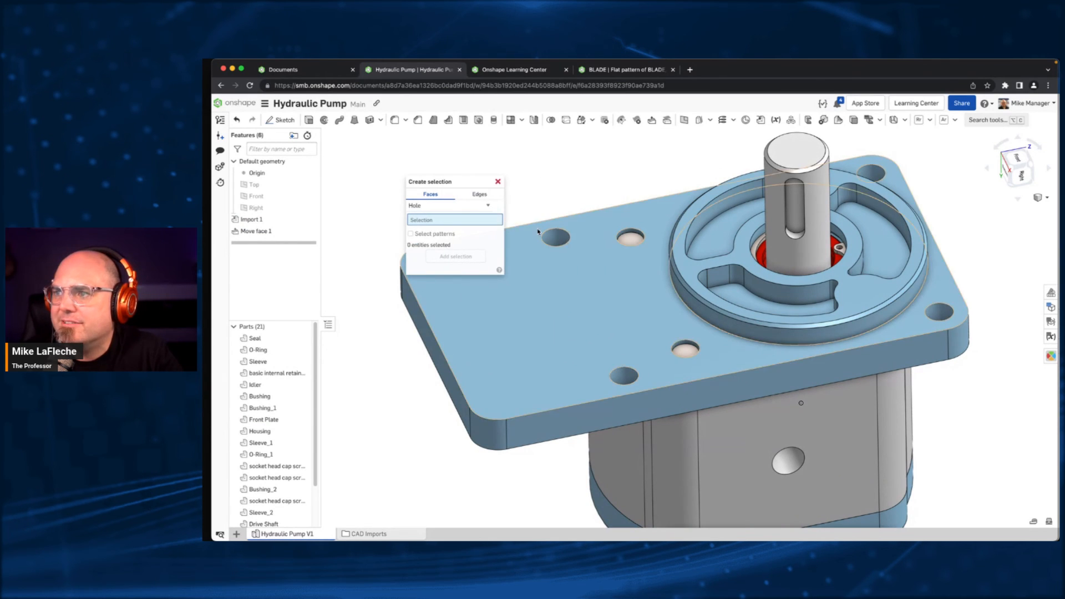
{"action": "left_click", "coordinate": [559, 241]}
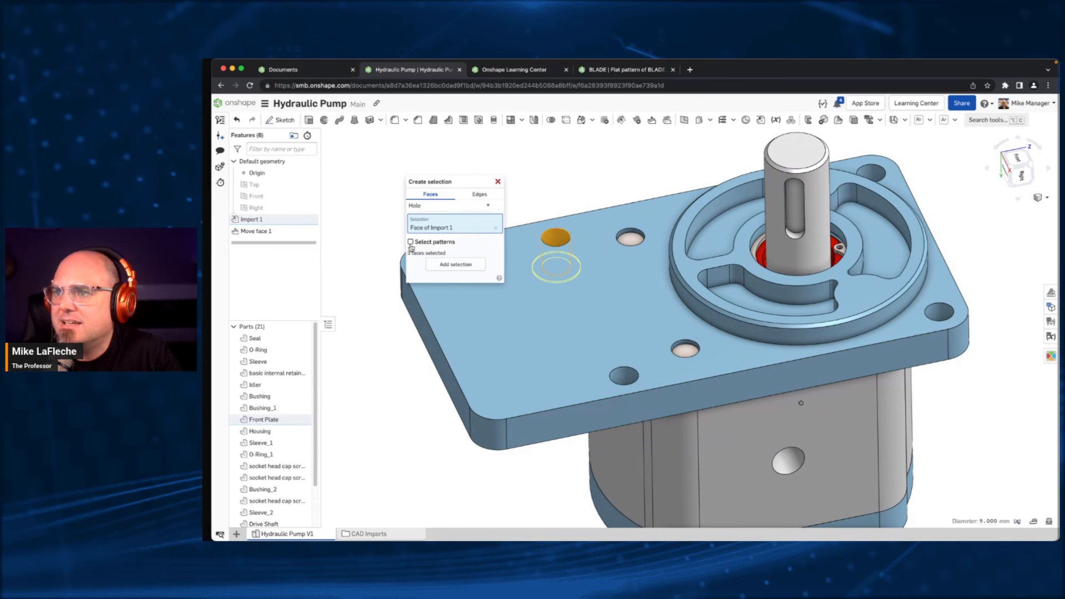
{"action": "left_click", "coordinate": [431, 242]}
{"action": "left_click", "coordinate": [451, 264]}
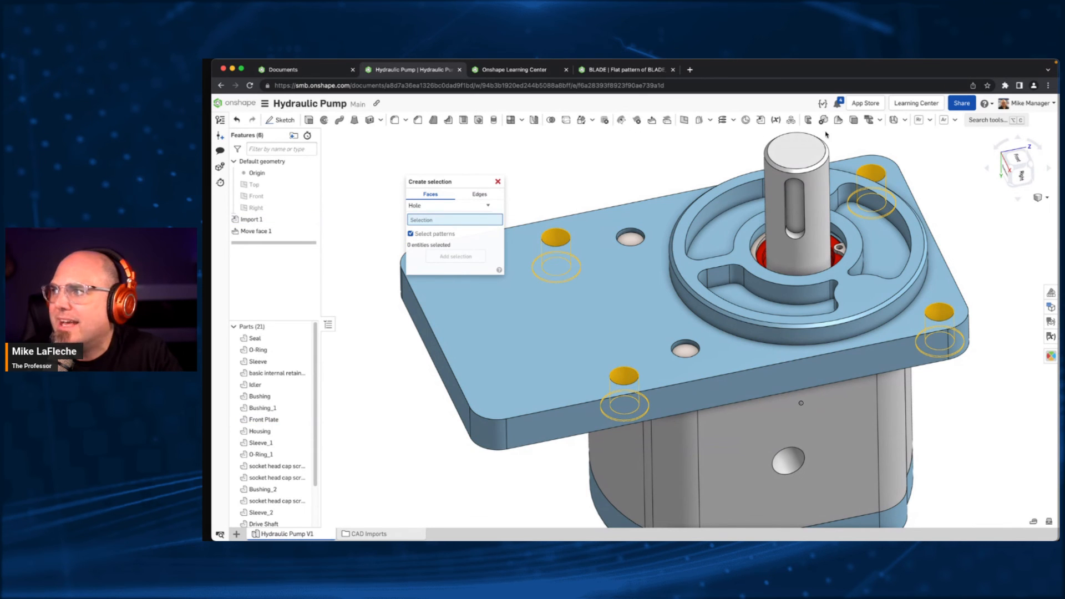
{"action": "left_click", "coordinate": [637, 120]}
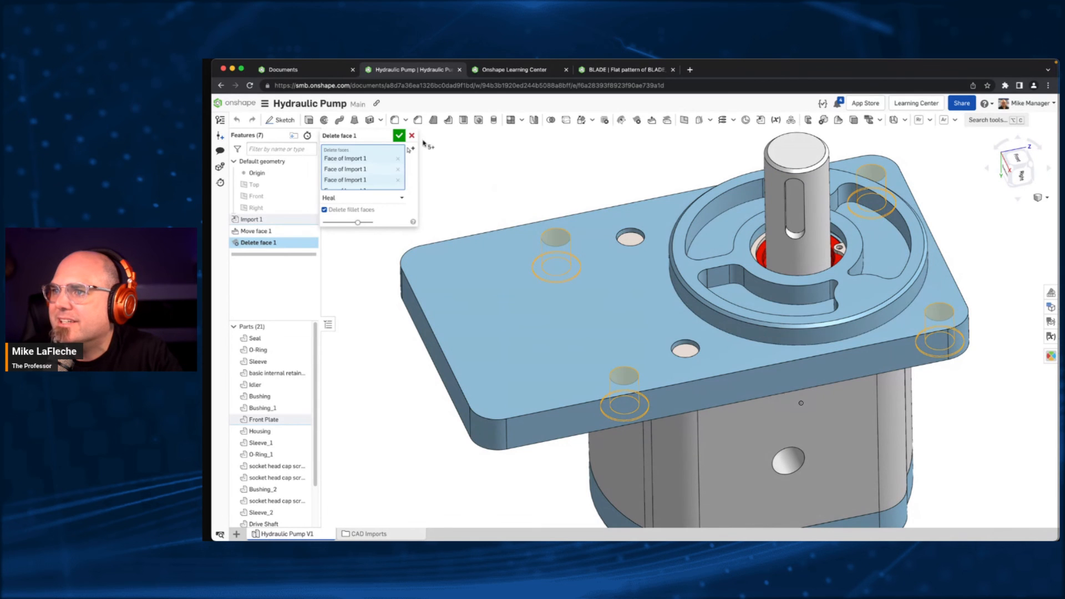
{"action": "left_click", "coordinate": [398, 136]}
- Update Hydraulic Pump V1.step in the CAD Imports folder with the file Hydraulic Pump V2.step
{"action": "right_click_drag", "start_coordinate": [564, 169], "coordinate": [558, 310]}
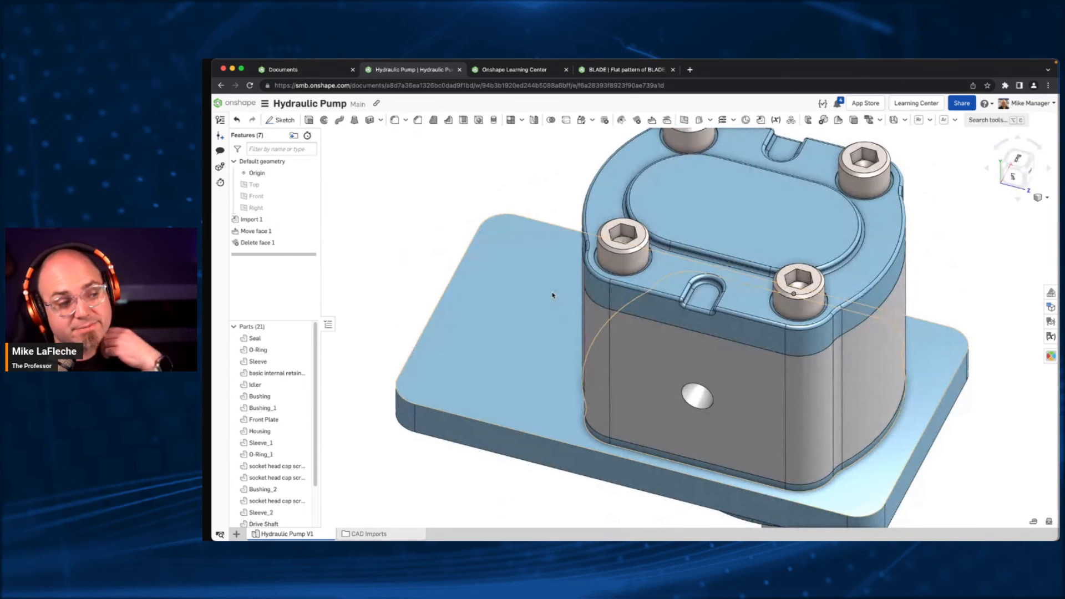
{"action": "scroll", "coordinate": [628, 347], "scroll_direction": "down", "scroll_amount": 5}
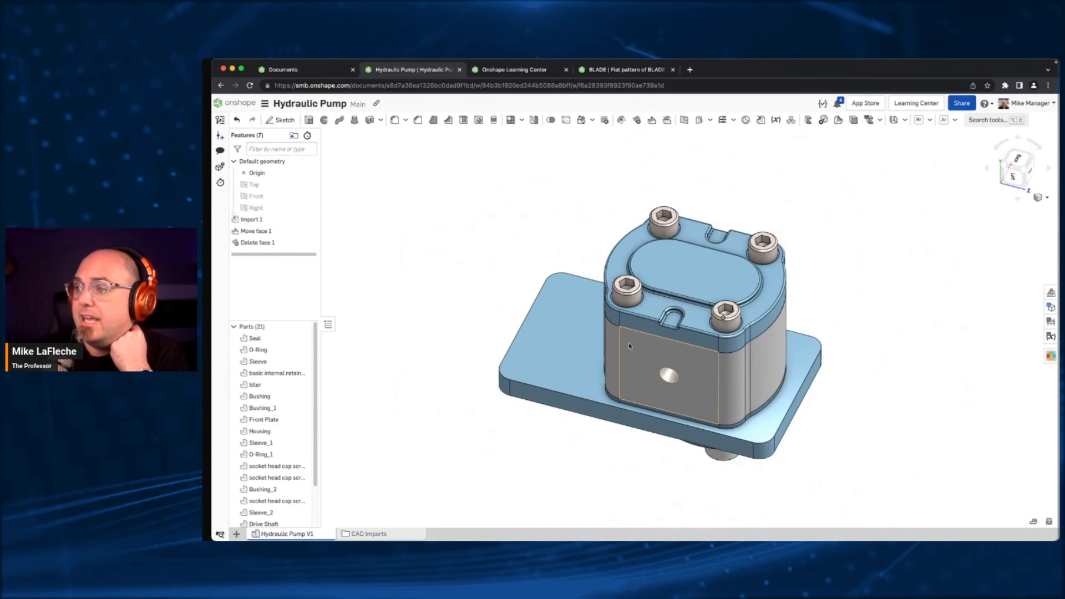
{"action": "right_click_drag", "start_coordinate": [626, 408], "coordinate": [602, 316]}
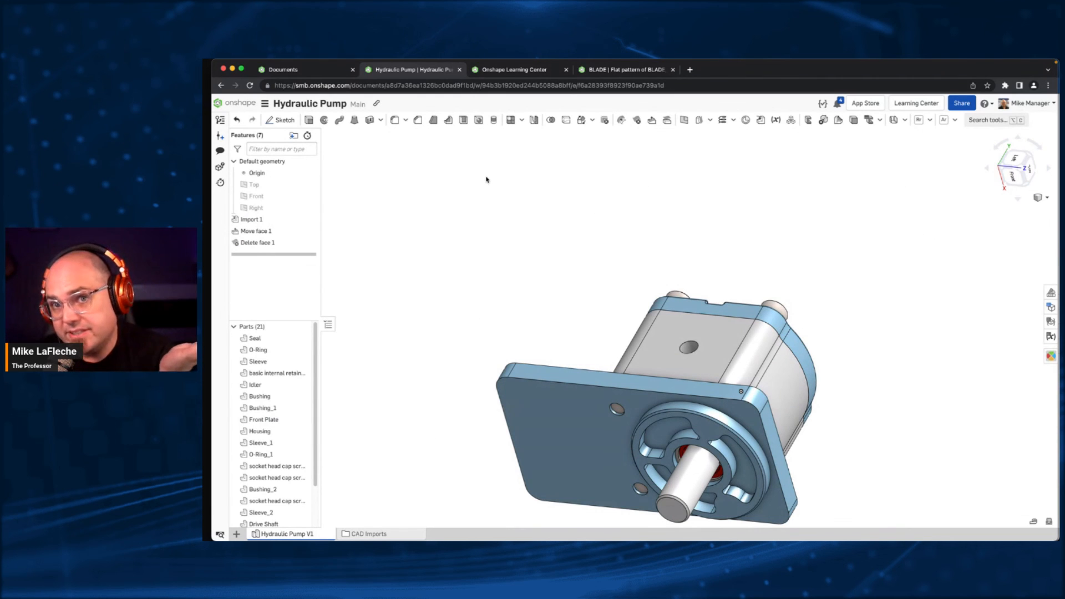
{"action": "scroll", "coordinate": [516, 243], "scroll_direction": "down", "scroll_amount": 1}
{"action": "middle_click_drag", "start_coordinate": [542, 263], "coordinate": [539, 203]}
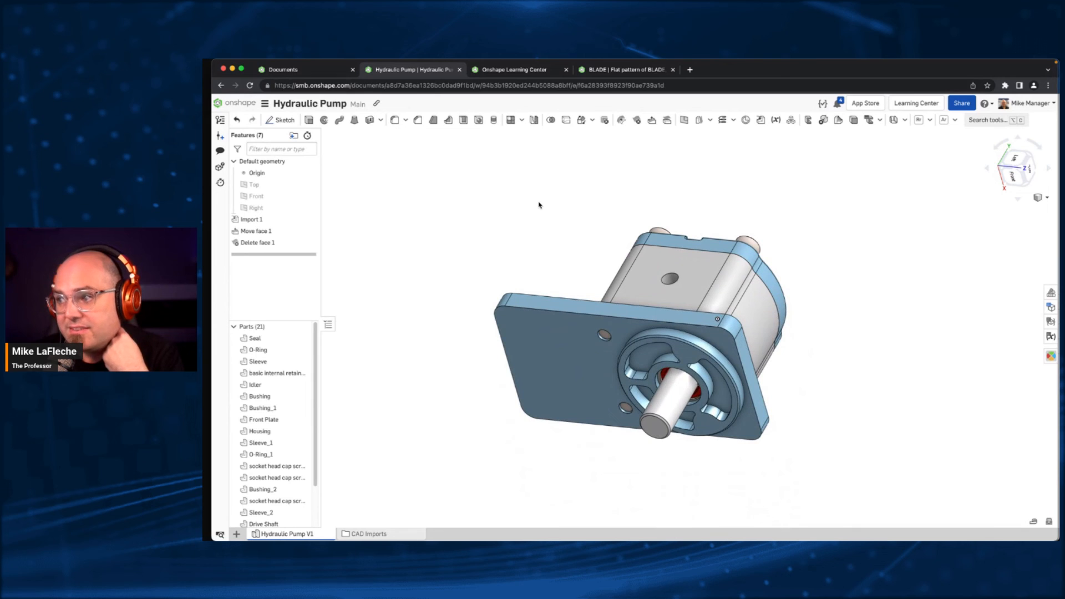
{"action": "left_click", "coordinate": [351, 534]}
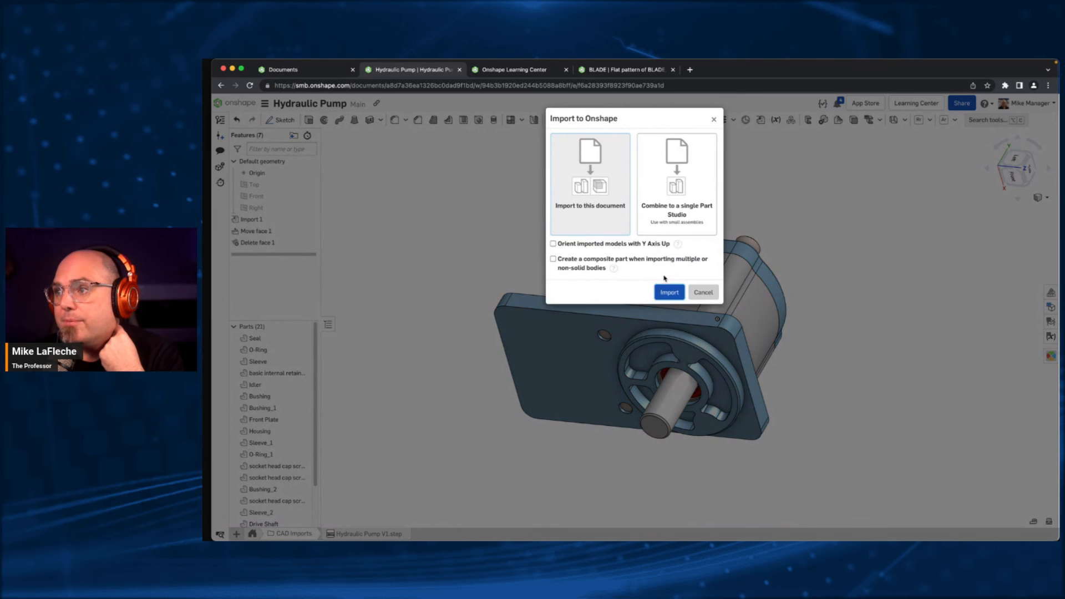
{"action": "left_click", "coordinate": [704, 292]}
{"action": "right_click", "coordinate": [363, 535]}
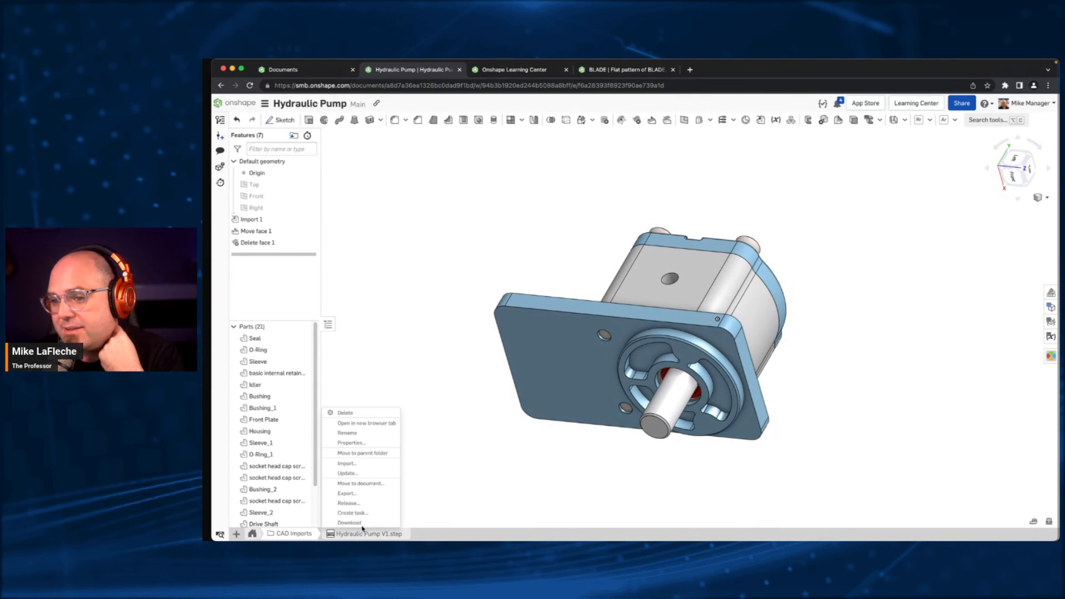
{"action": "left_click", "coordinate": [364, 472]}
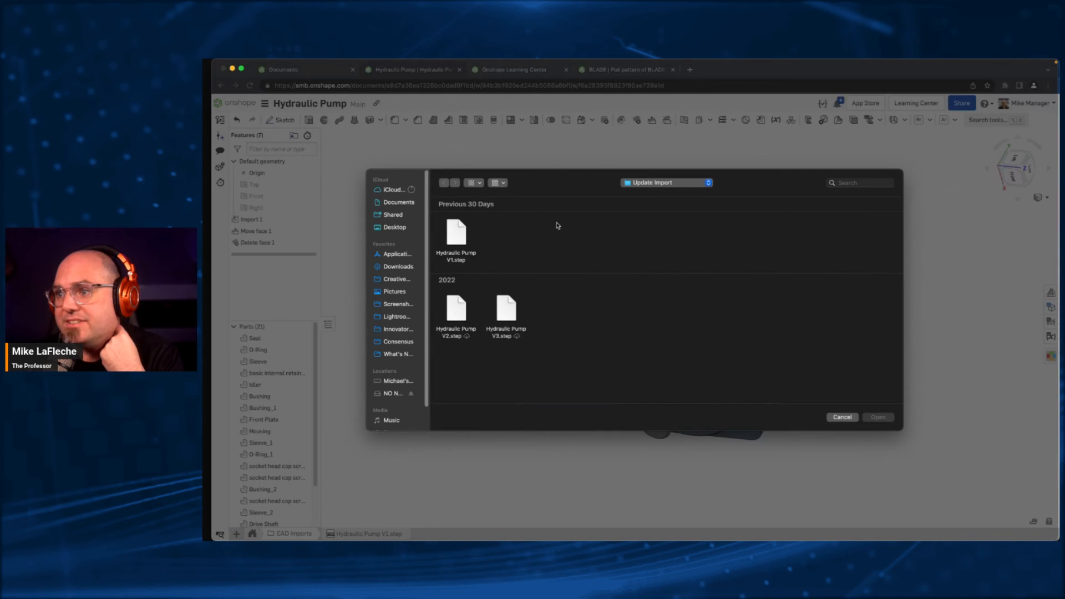
{"action": "left_click", "coordinate": [456, 308]}
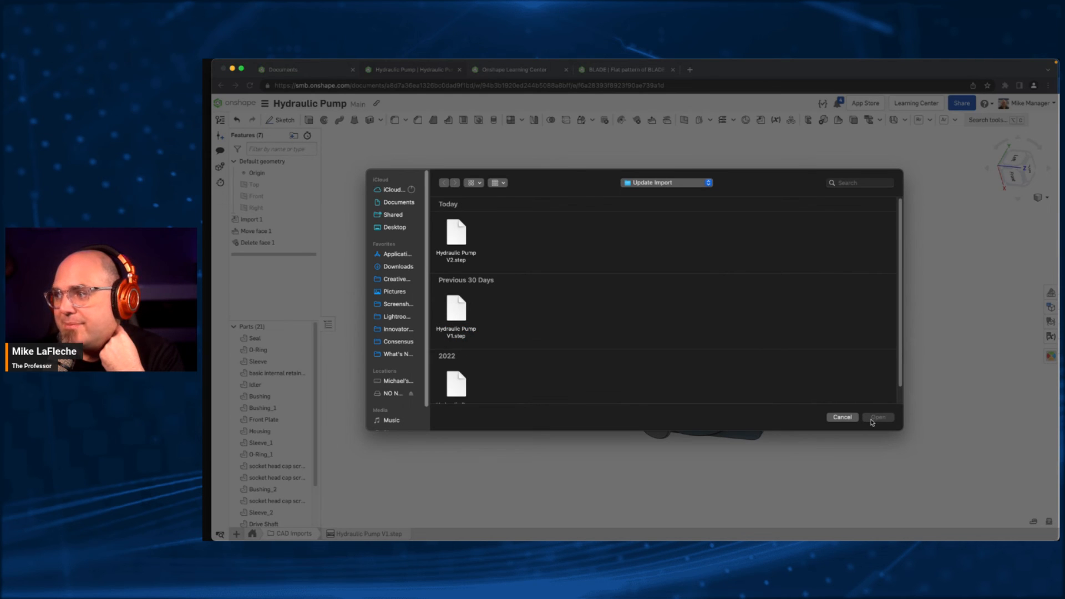
{"action": "left_click", "coordinate": [459, 239]}
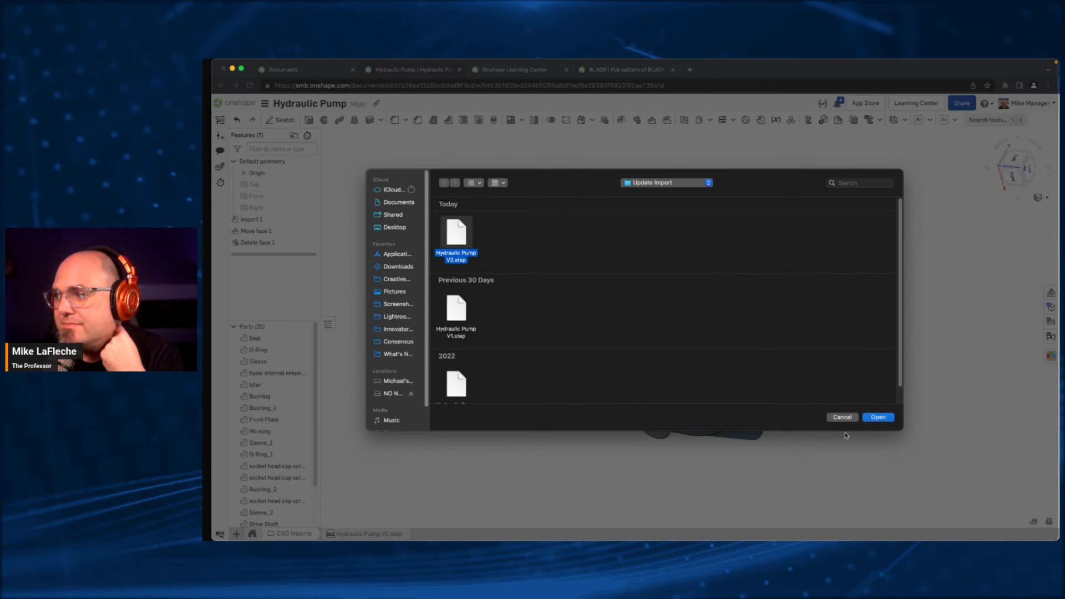
{"action": "left_click", "coordinate": [875, 417]}
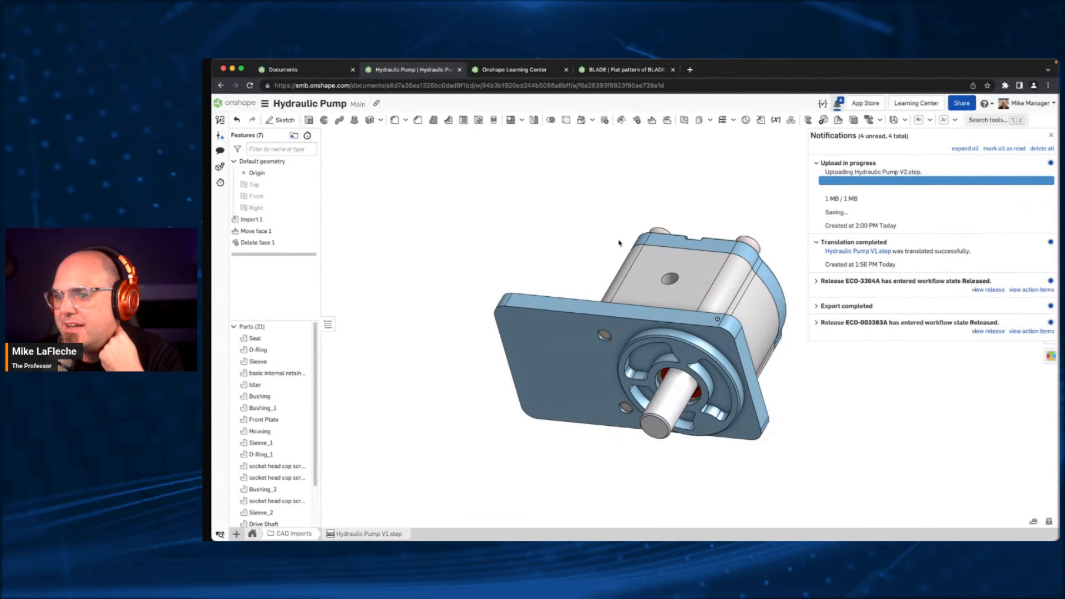
- Examine the updated pump and the face selections in Delete face 1 for missing references, and leave the feature unedited
{"action": "right_click_drag", "start_coordinate": [479, 199], "coordinate": [488, 283]}
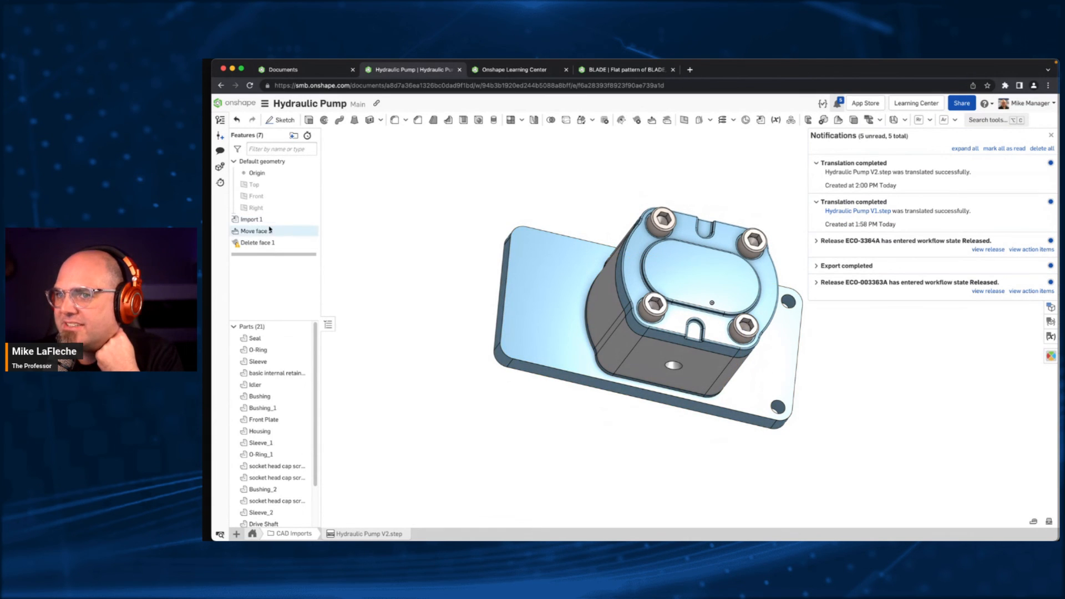
{"action": "left_click", "coordinate": [262, 243]}
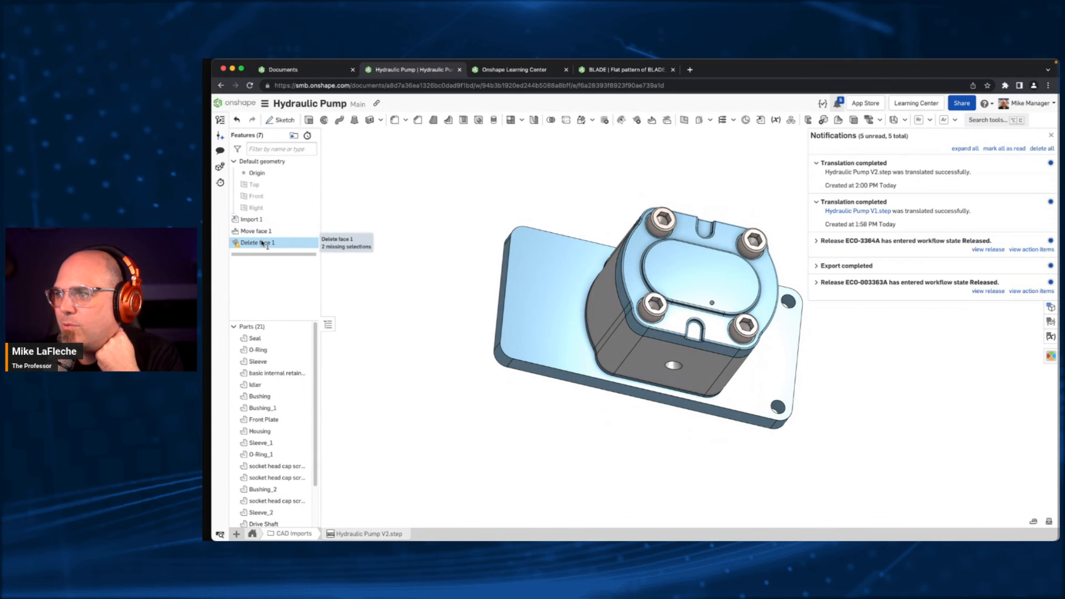
{"action": "double_click", "coordinate": [262, 243]}
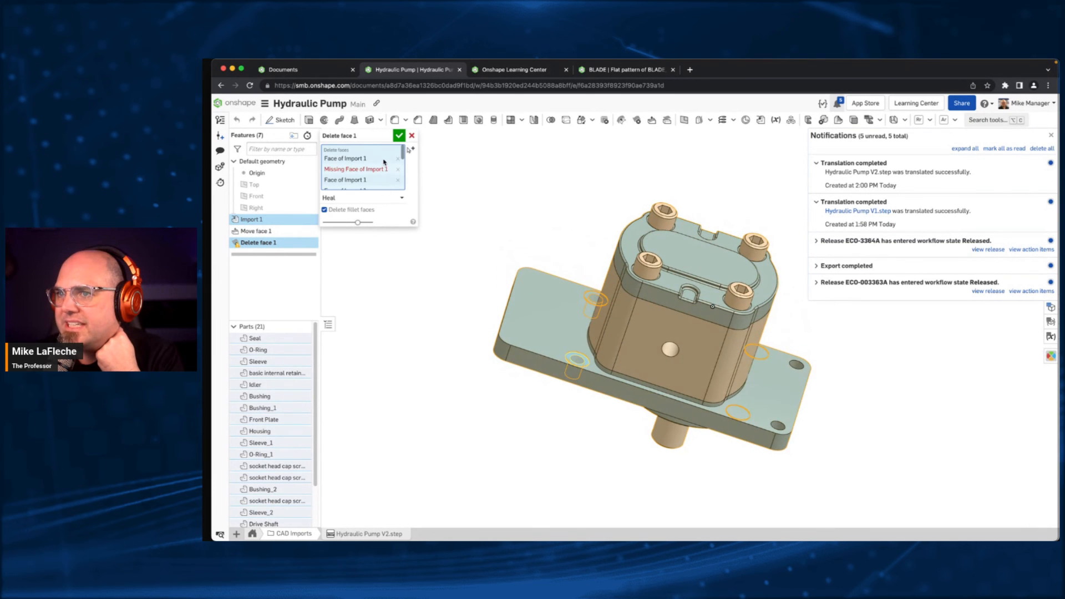
{"action": "scroll", "coordinate": [383, 161], "scroll_direction": "down", "scroll_amount": 1}
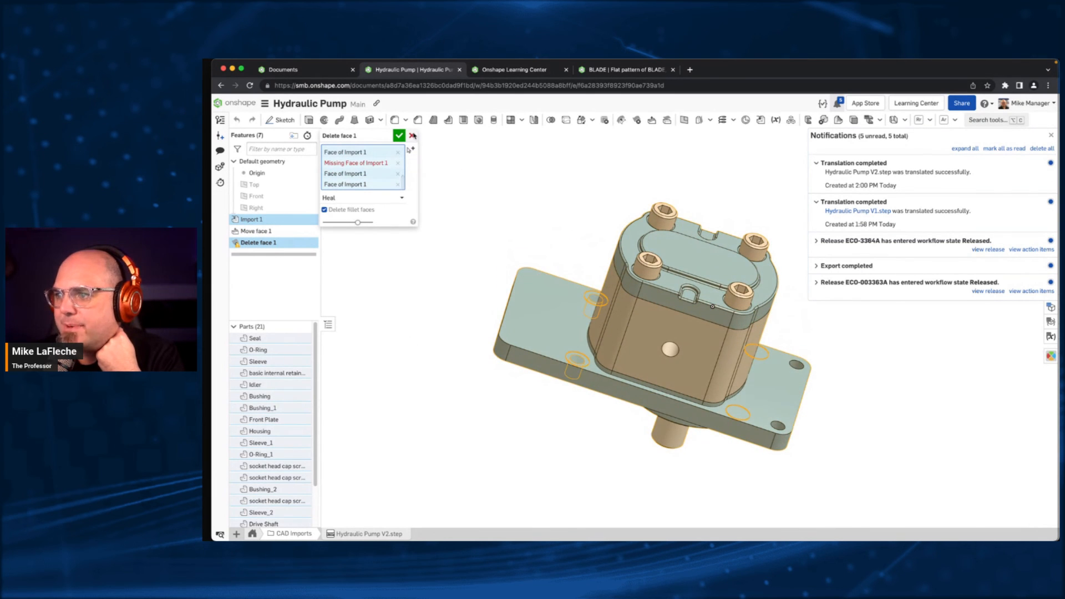
{"action": "right_click_drag", "start_coordinate": [477, 218], "coordinate": [351, 184]}
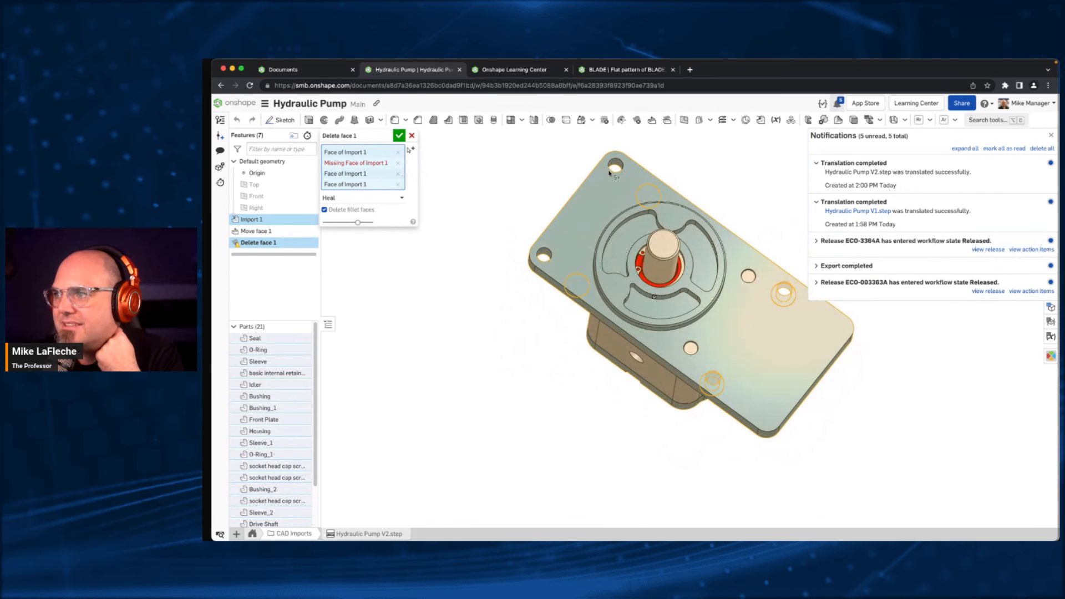
{"action": "left_click", "coordinate": [410, 136]}
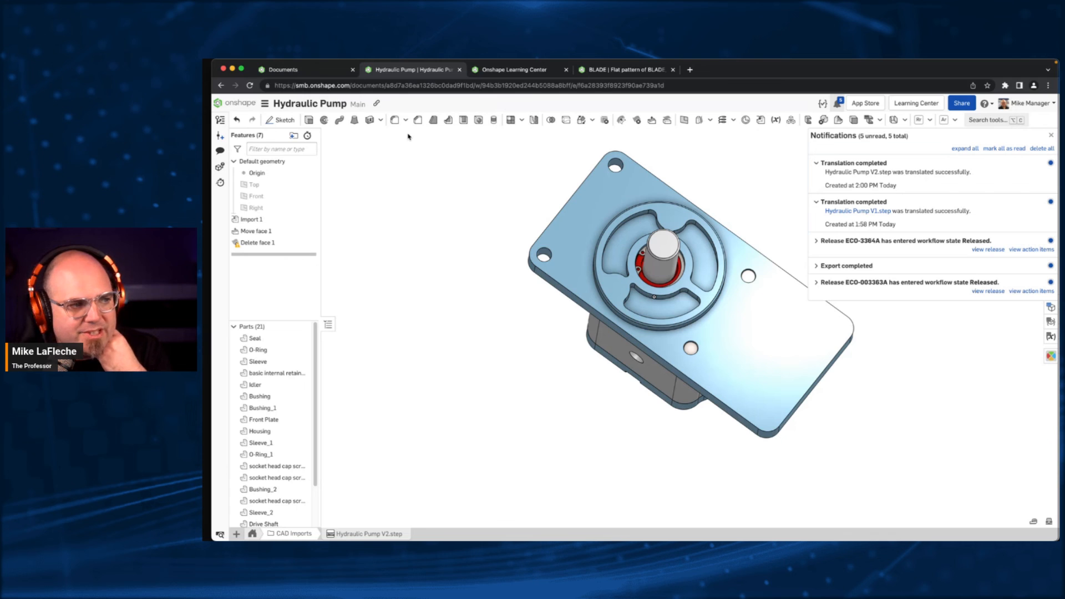
- Switch back to the VR Wand - ONL'23 document, open the DEV part studio in its Layout folder, and close its assembly context
{"action": "left_click", "coordinate": [306, 66]}
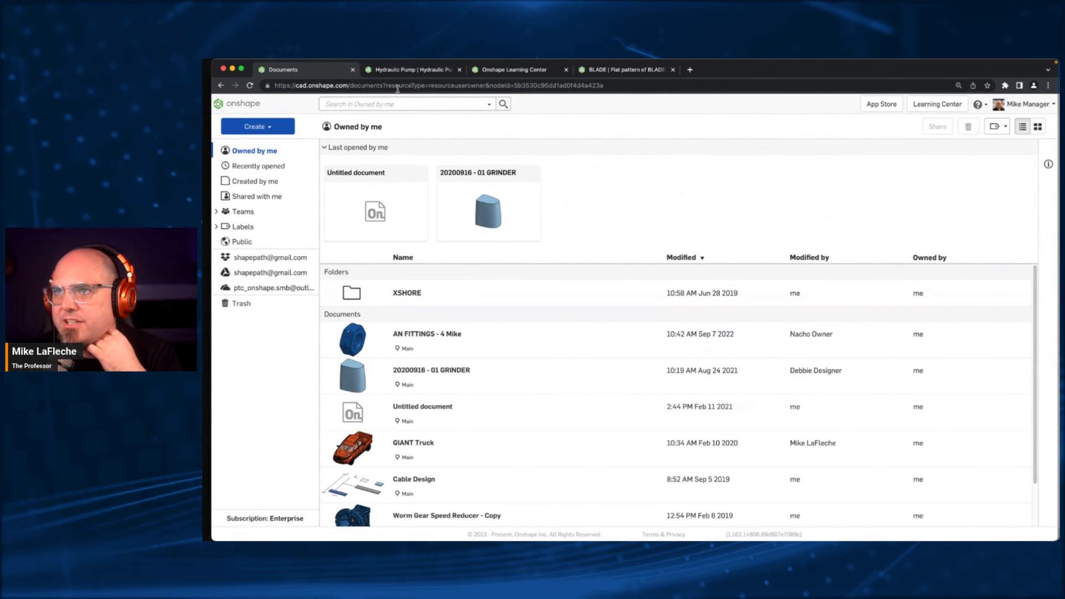
{"action": "left_click", "coordinate": [221, 85]}
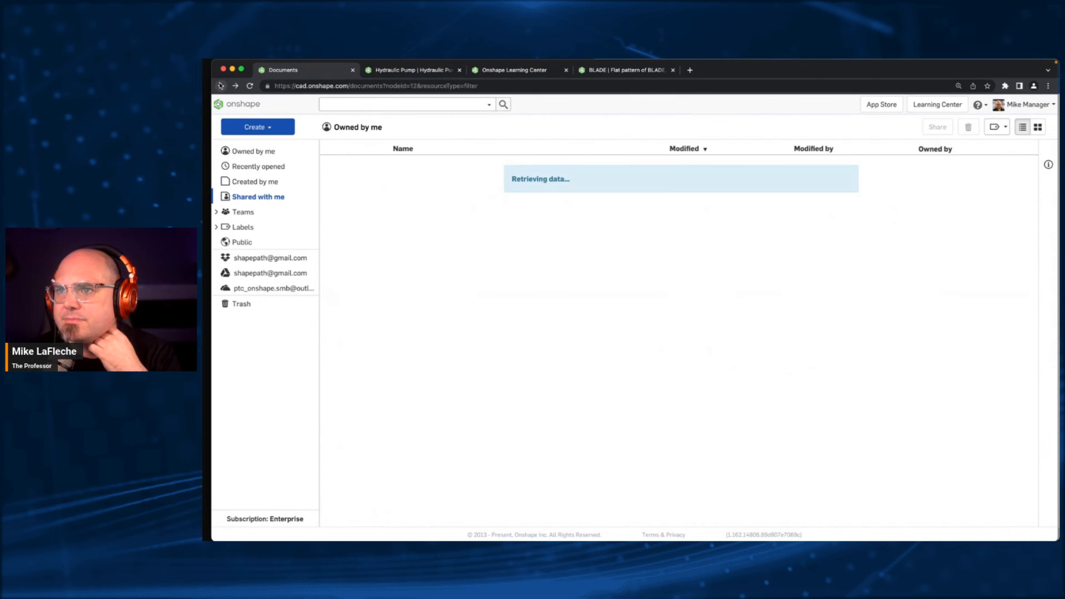
{"action": "left_click", "coordinate": [221, 86]}
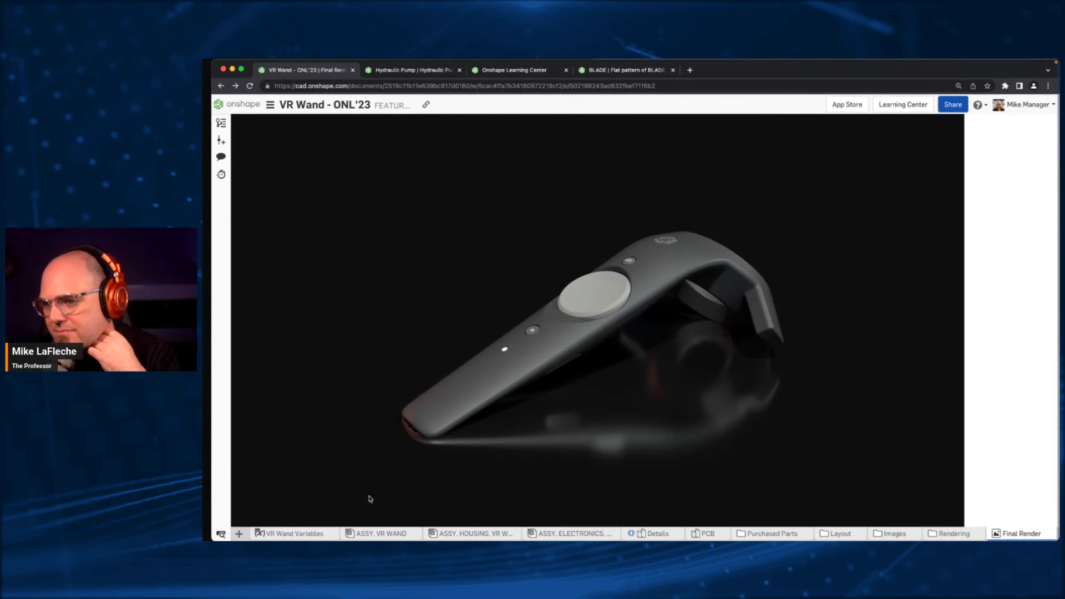
{"action": "left_click", "coordinate": [841, 533]}
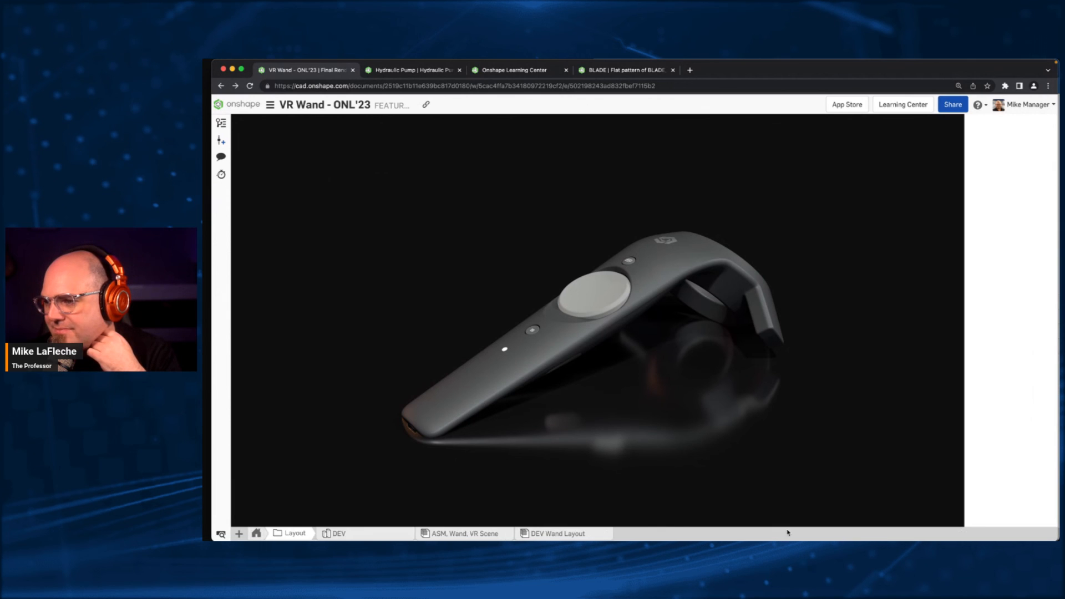
{"action": "left_click", "coordinate": [402, 534]}
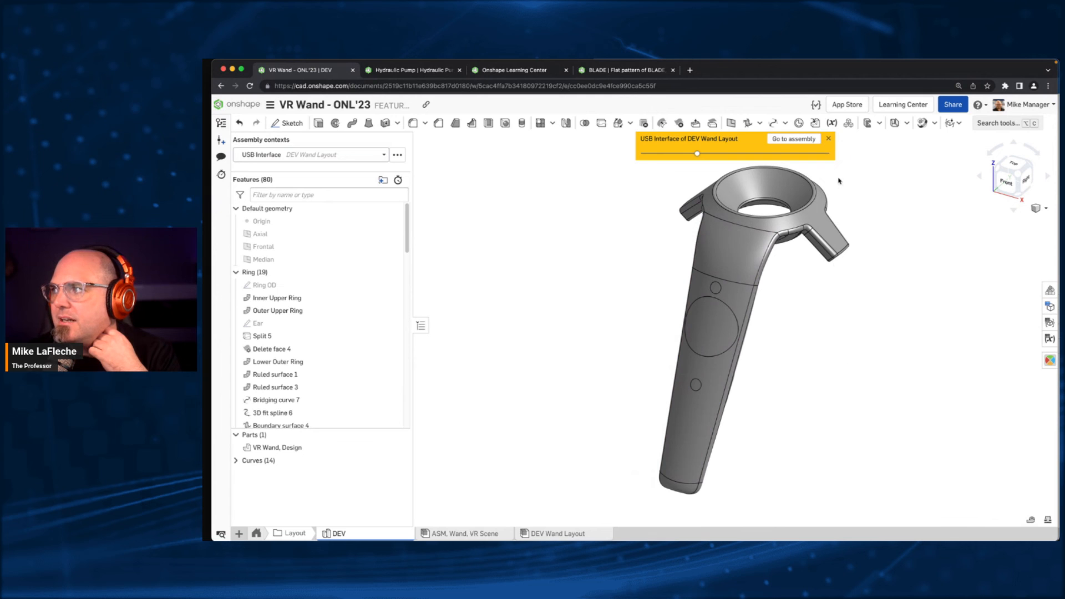
{"action": "left_click", "coordinate": [830, 140]}
- Open the Ring OD sketch for editing and show the final model around its circle
{"action": "right_click_drag", "start_coordinate": [627, 304], "coordinate": [483, 261]}
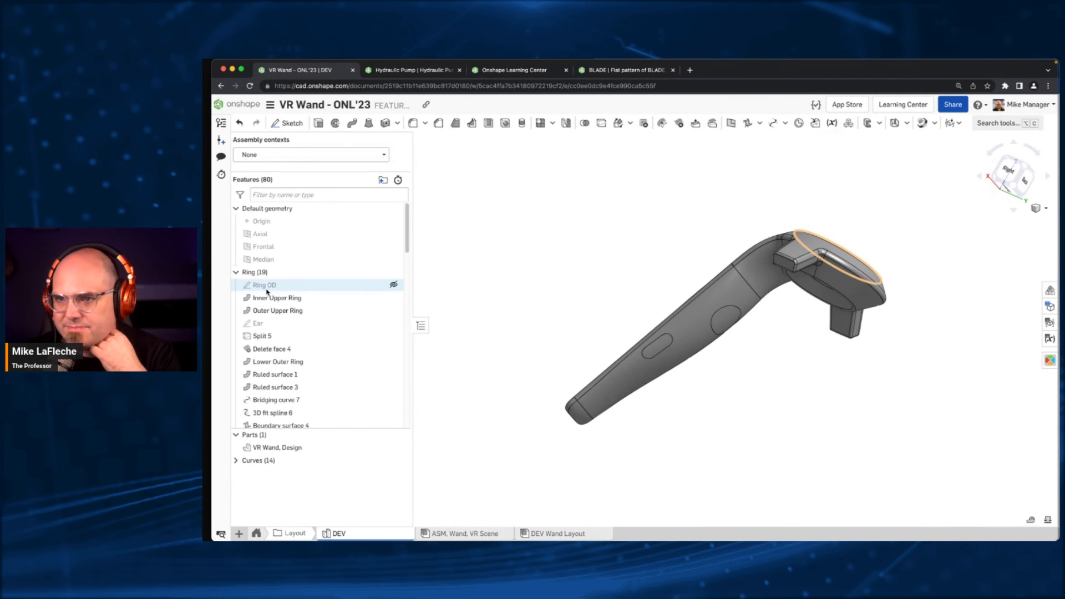
{"action": "right_click", "coordinate": [272, 290]}
{"action": "left_click", "coordinate": [288, 312]}
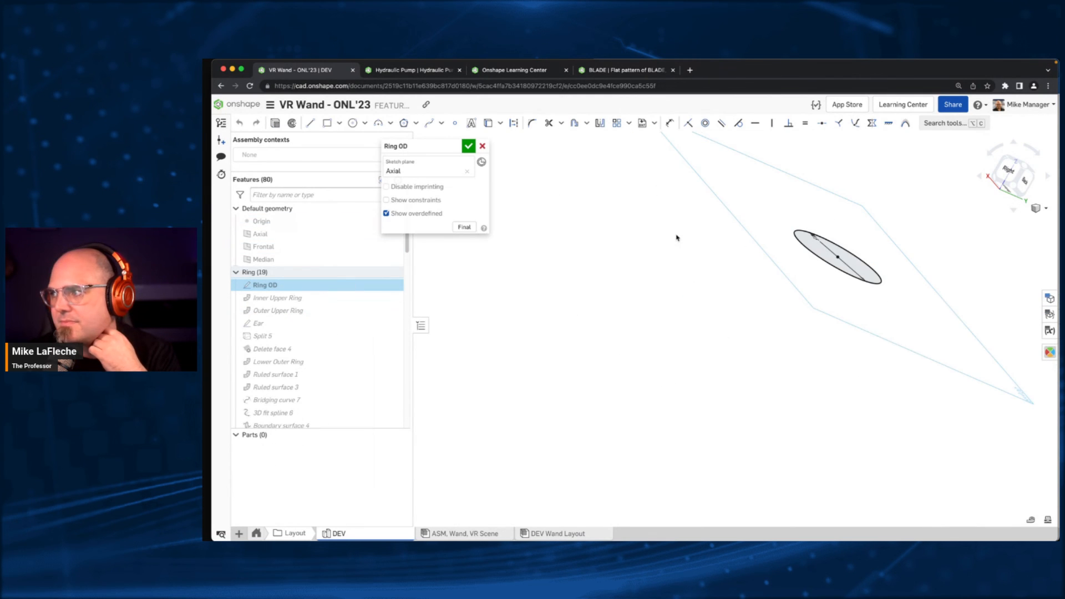
{"action": "left_click", "coordinate": [464, 227]}
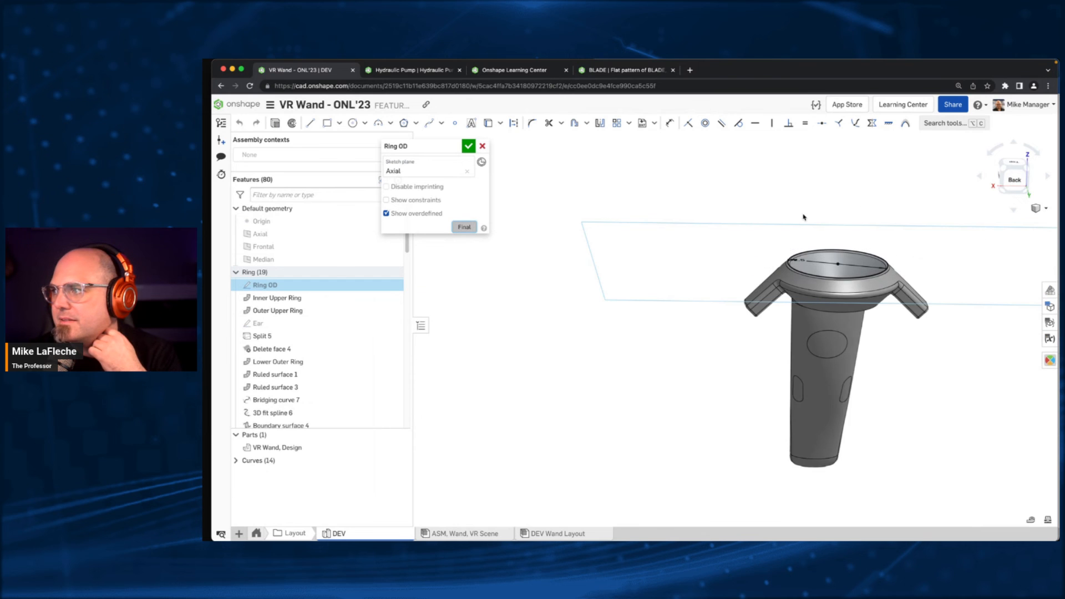
{"action": "scroll", "coordinate": [904, 266], "scroll_direction": "up", "scroll_amount": 5}
{"action": "scroll", "coordinate": [654, 281], "scroll_direction": "up", "scroll_amount": 4}
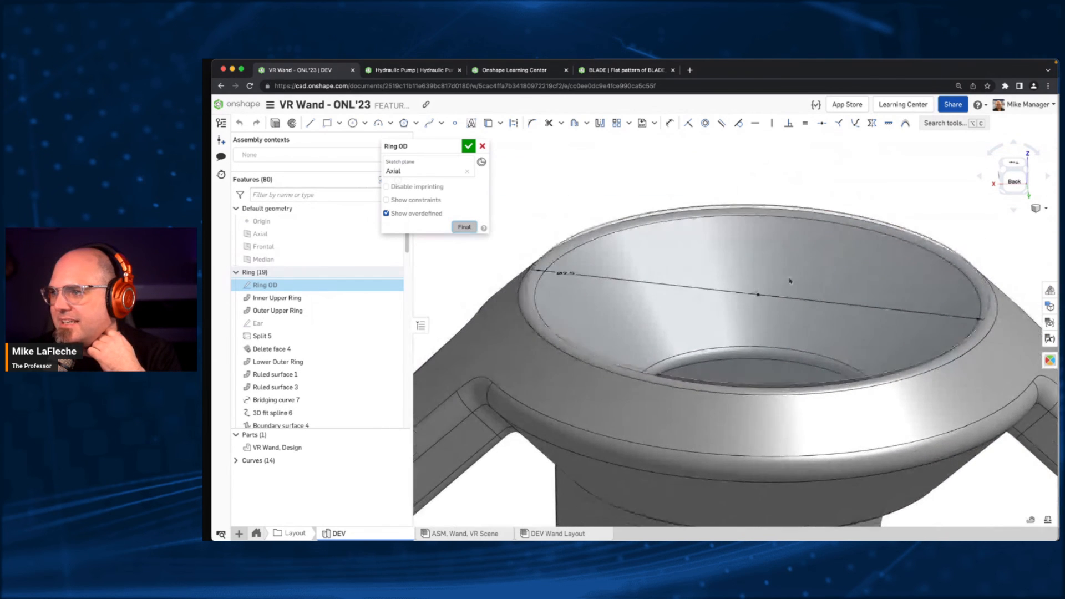
- Try a diameter of 2 in for the Ring OD circle, inspect the rebuilt wand, and cancel the sketch edit
{"action": "double_click", "coordinate": [571, 273]}
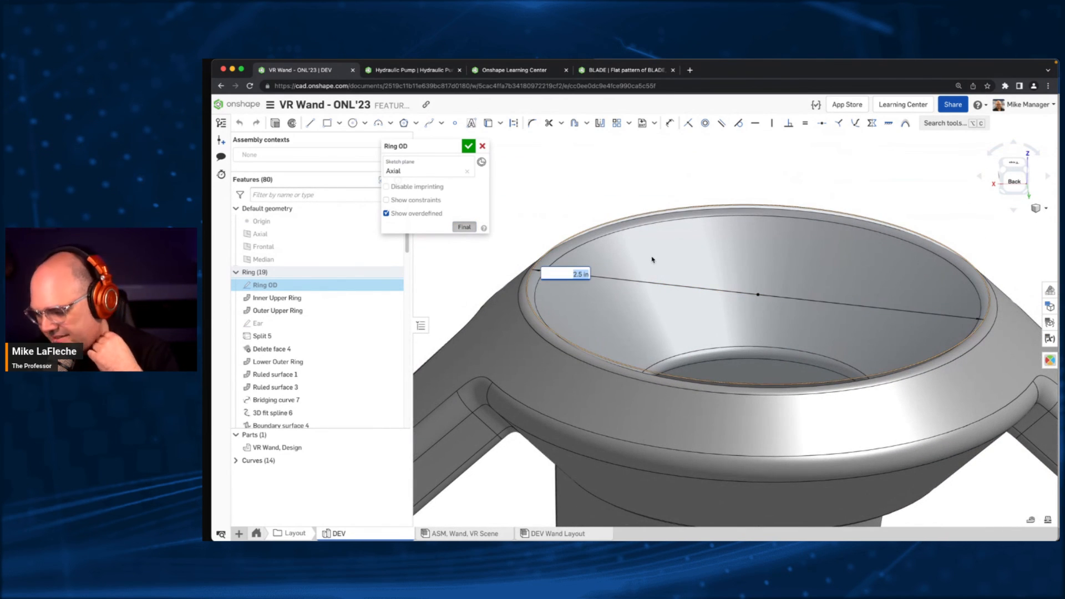
{"action": "type", "text": "2"}
{"action": "key", "text": "Return"}
{"action": "scroll", "coordinate": [553, 312], "scroll_direction": "down", "scroll_amount": 5}
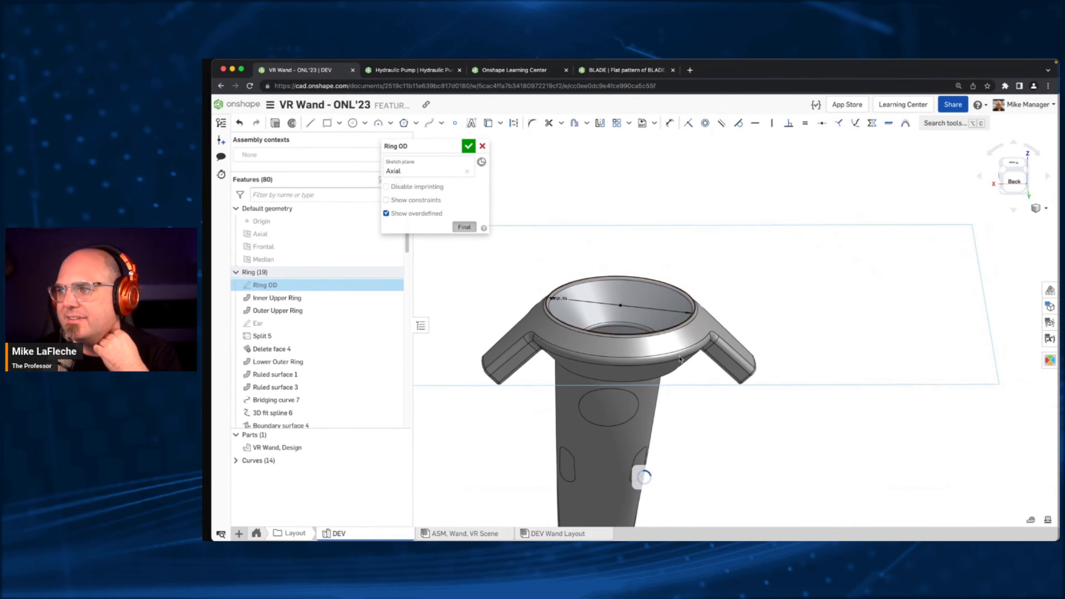
{"action": "right_click_drag", "start_coordinate": [932, 399], "coordinate": [692, 362]}
{"action": "left_click", "coordinate": [482, 147]}
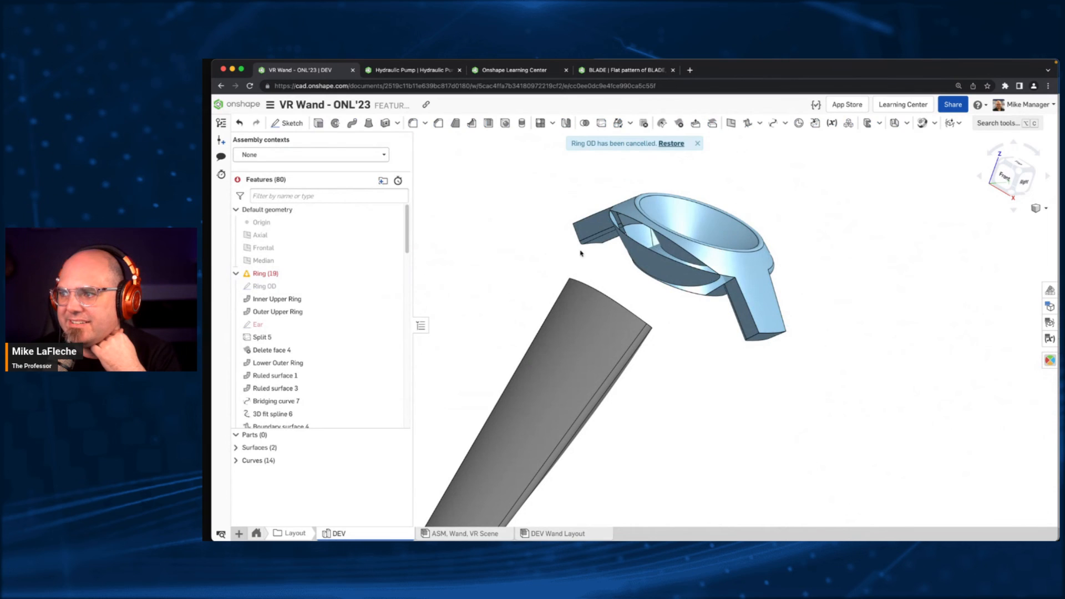
{"action": "middle_click_drag", "start_coordinate": [613, 437], "coordinate": [730, 369]}
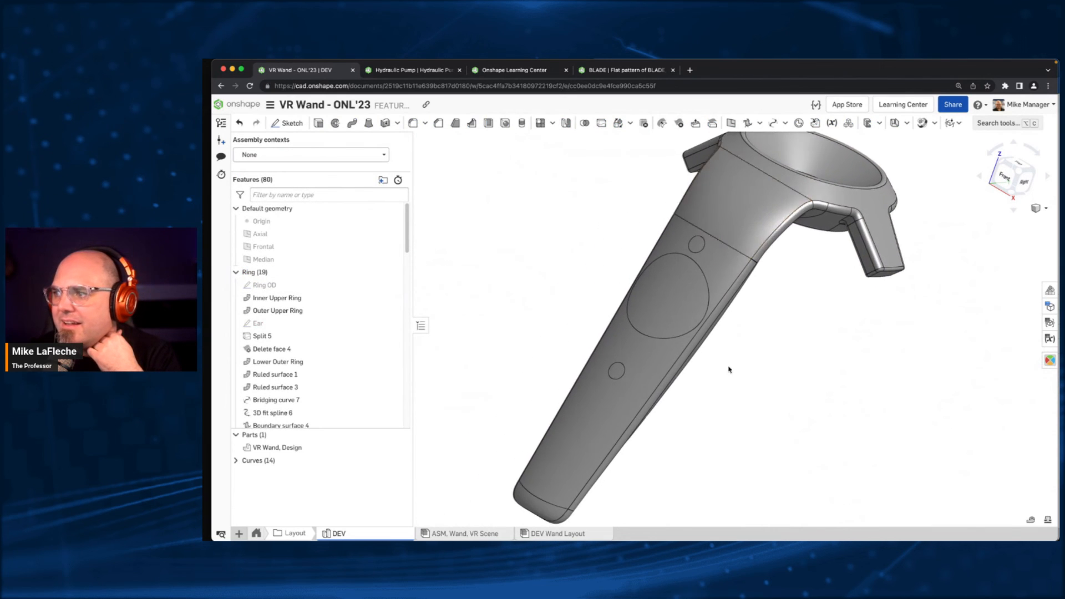
- Select the back face of the wand handle, examine the feature list for what shapes it, and return to the document's top-level tabs
{"action": "right_click_drag", "start_coordinate": [730, 369], "coordinate": [674, 329]}
{"action": "left_click", "coordinate": [673, 329]}
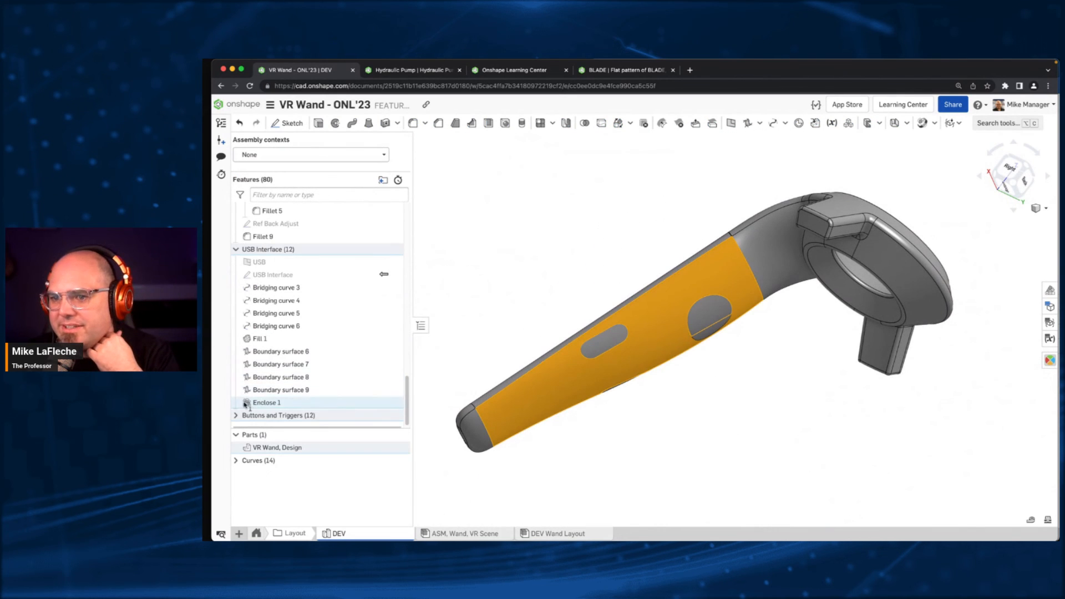
{"action": "left_click", "coordinate": [235, 415]}
{"action": "scroll", "coordinate": [295, 390], "scroll_direction": "down", "scroll_amount": 2}
{"action": "scroll", "coordinate": [302, 365], "scroll_direction": "up", "scroll_amount": 5}
{"action": "scroll", "coordinate": [303, 364], "scroll_direction": "up", "scroll_amount": 2}
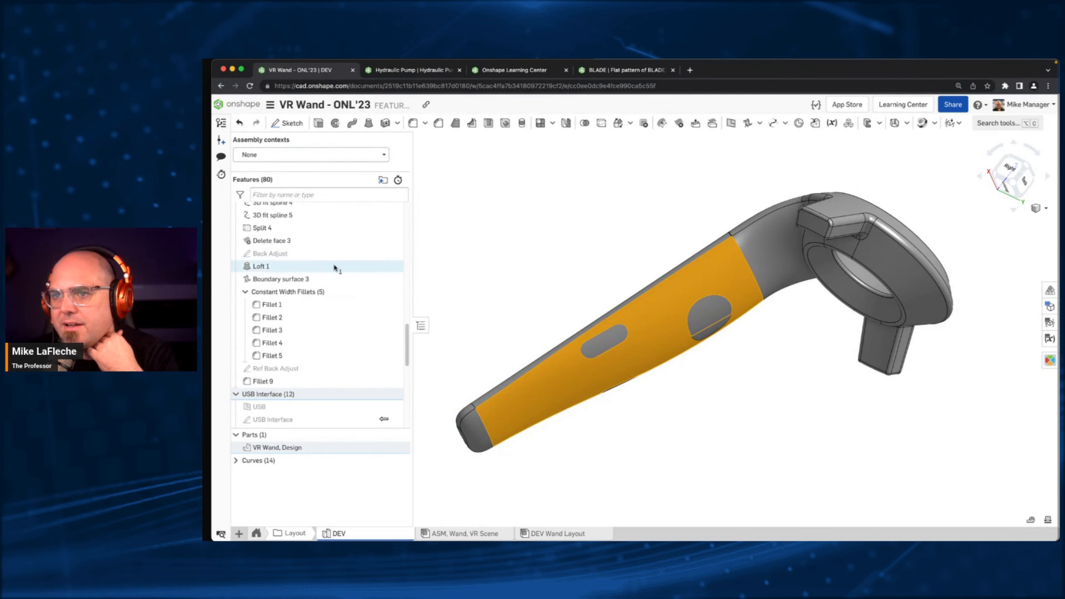
{"action": "left_click", "coordinate": [256, 534]}
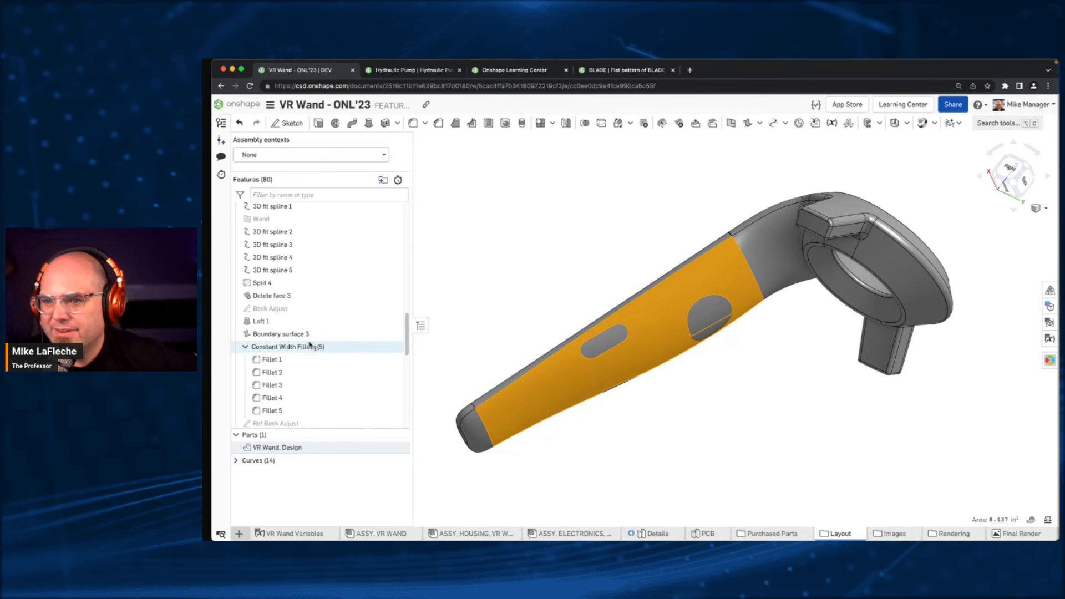
{"action": "scroll", "coordinate": [311, 345], "scroll_direction": "down", "scroll_amount": 10}
{"action": "scroll", "coordinate": [316, 366], "scroll_direction": "up", "scroll_amount": 10}
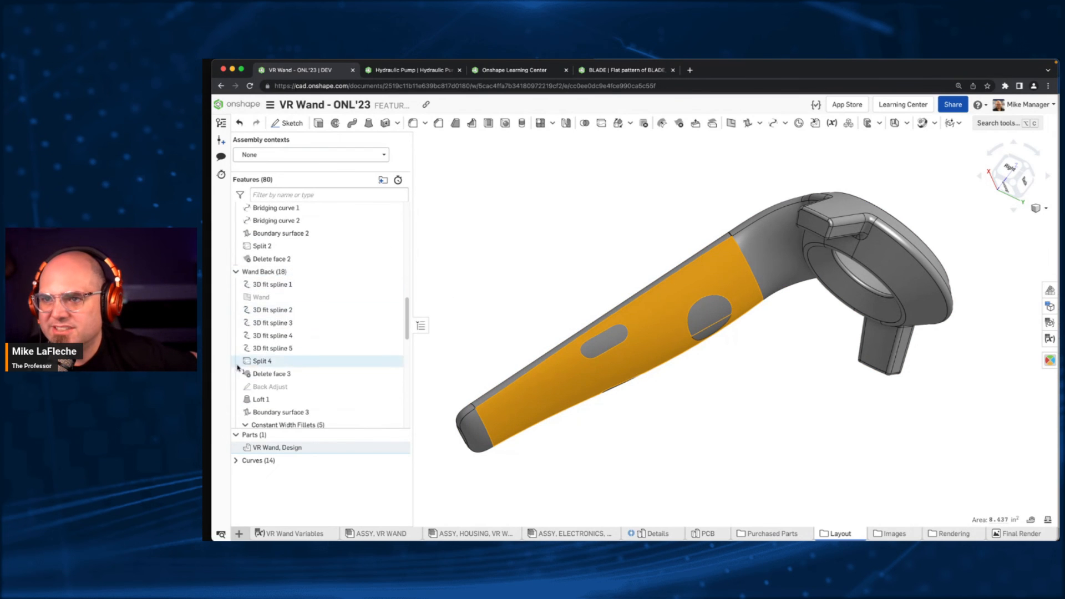
{"action": "scroll", "coordinate": [332, 322], "scroll_direction": "up", "scroll_amount": 5}
{"action": "left_click", "coordinate": [499, 221]}
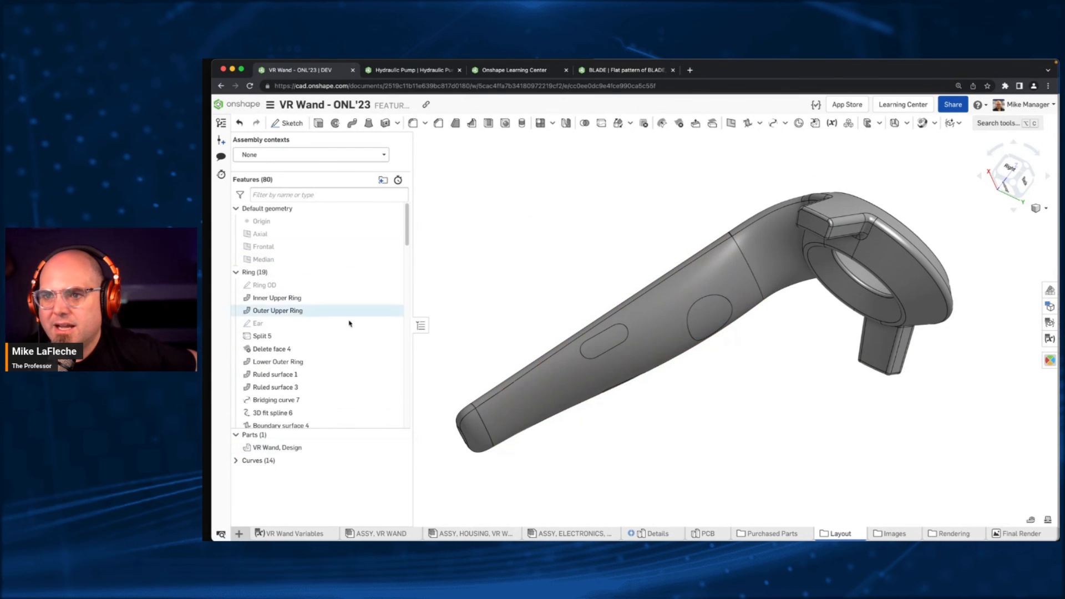
- Reselect the handle's back face, review the Buttons and Triggers, USB Interface and Wand Back features, and clear the selection
{"action": "scroll", "coordinate": [350, 323], "scroll_direction": "down", "scroll_amount": 2}
{"action": "left_click", "coordinate": [583, 388]}
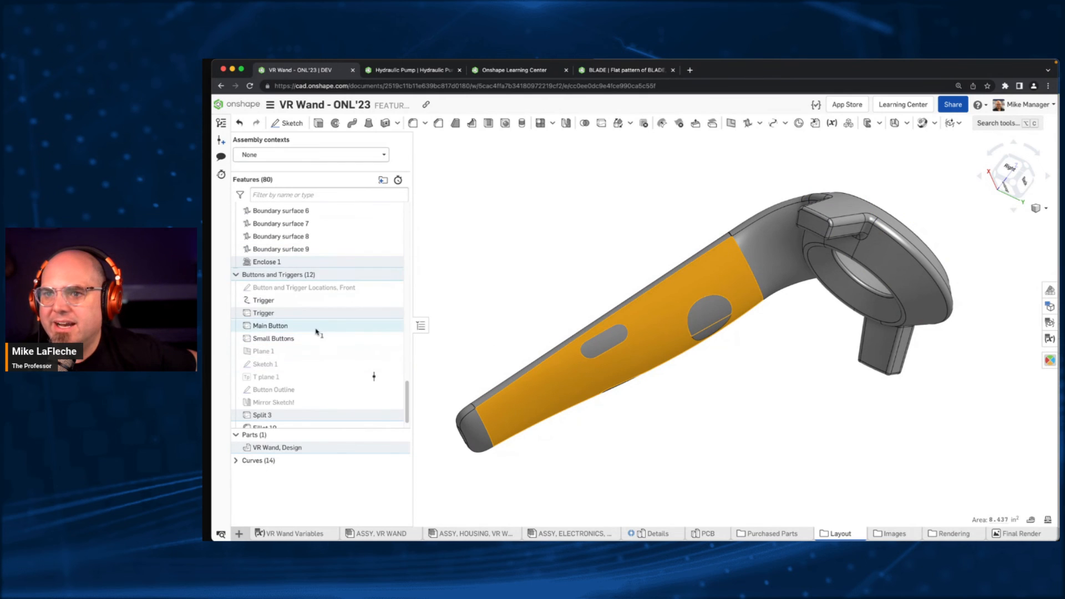
{"action": "scroll", "coordinate": [319, 369], "scroll_direction": "down", "scroll_amount": 1}
{"action": "scroll", "coordinate": [319, 369], "scroll_direction": "down", "scroll_amount": 1}
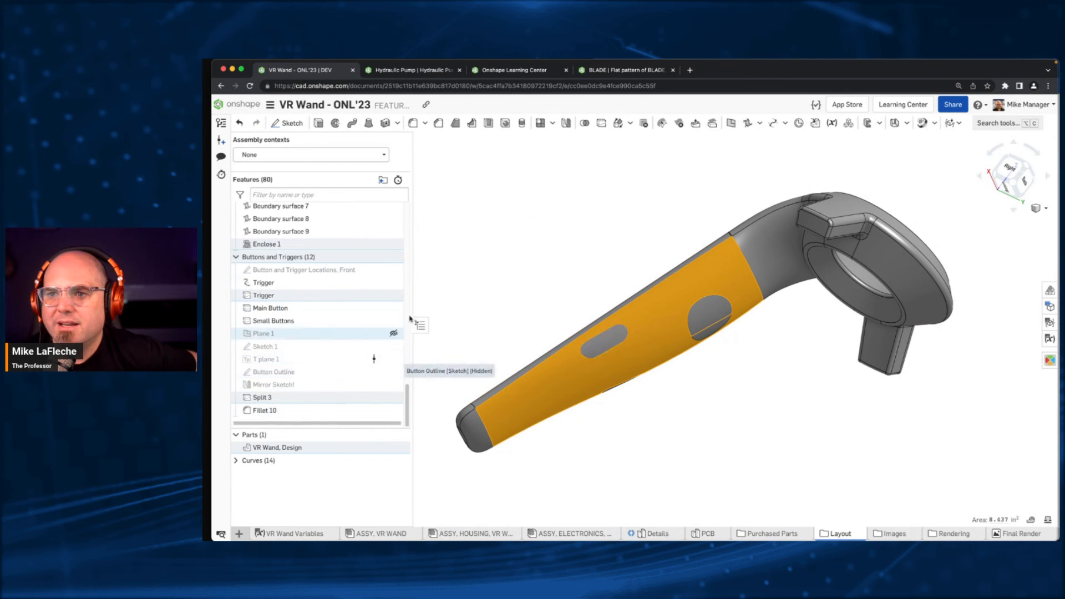
{"action": "scroll", "coordinate": [299, 311], "scroll_direction": "up", "scroll_amount": 8}
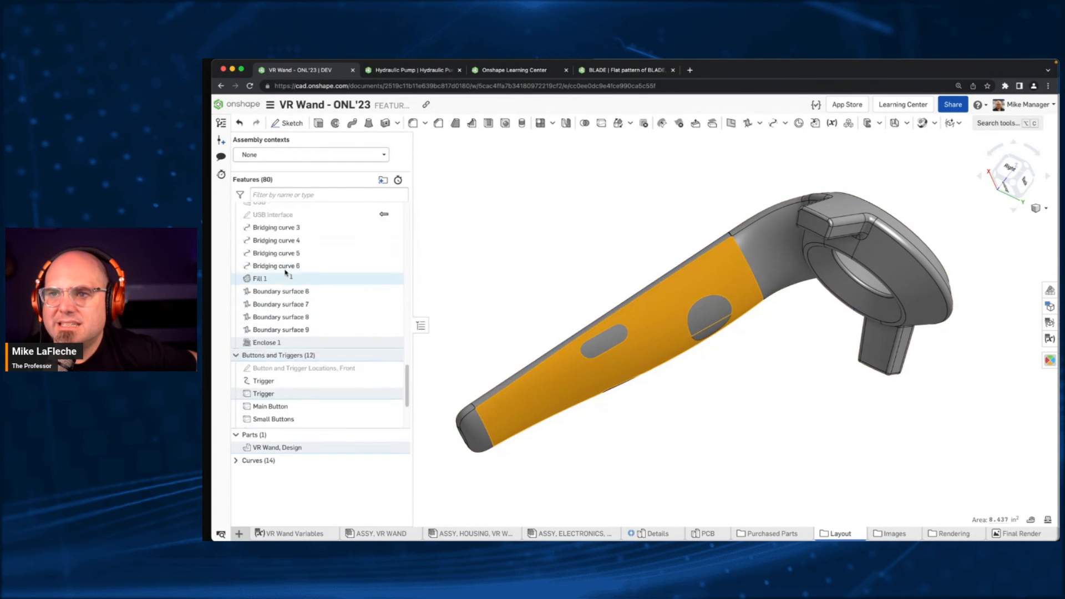
{"action": "scroll", "coordinate": [308, 322], "scroll_direction": "up", "scroll_amount": 10}
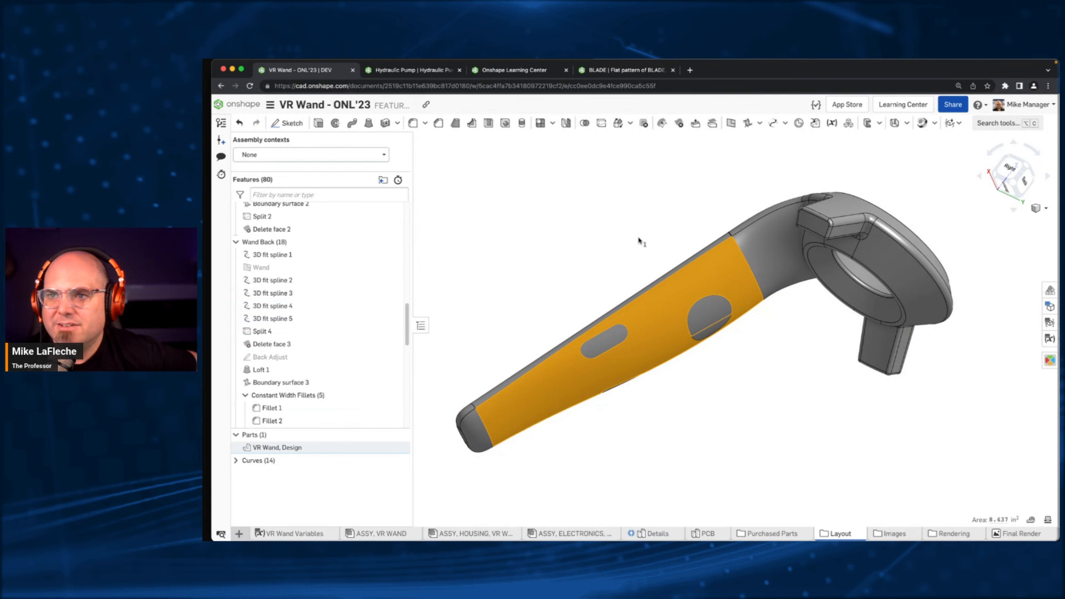
{"action": "scroll", "coordinate": [505, 282], "scroll_direction": "up", "scroll_amount": 5}
{"action": "scroll", "coordinate": [505, 282], "scroll_direction": "down", "scroll_amount": 10}
{"action": "left_click", "coordinate": [556, 231]}
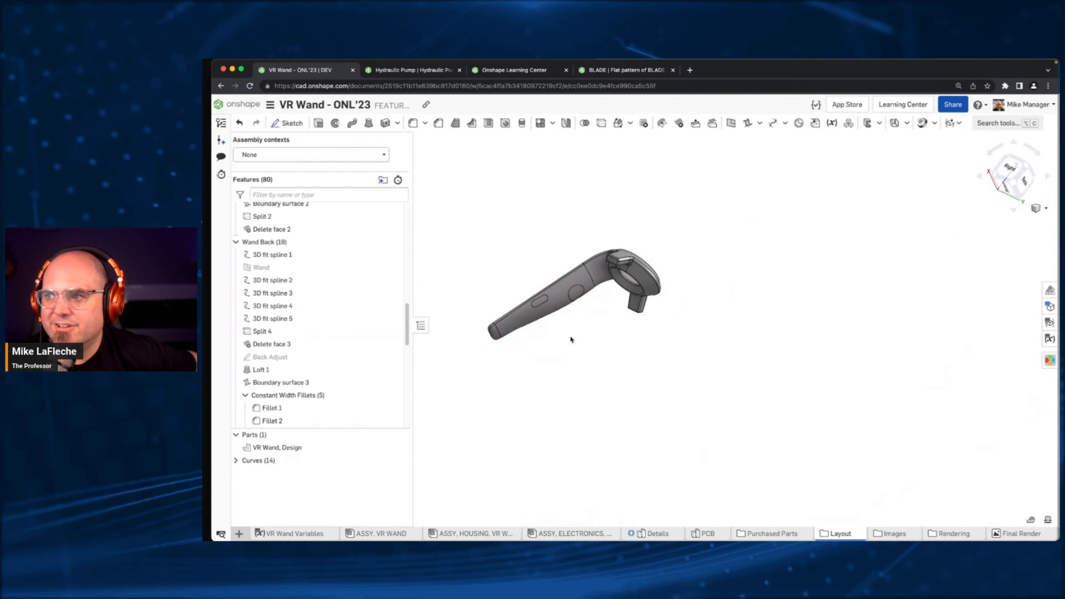
- Trace the handle's back face to the Ref Back Adjust sketch and open that sketch to inspect its curves along the handle
{"action": "right_click_drag", "start_coordinate": [570, 336], "coordinate": [549, 275]}
{"action": "scroll", "coordinate": [457, 338], "scroll_direction": "up", "scroll_amount": 5}
{"action": "right_click_drag", "start_coordinate": [485, 335], "coordinate": [528, 316]}
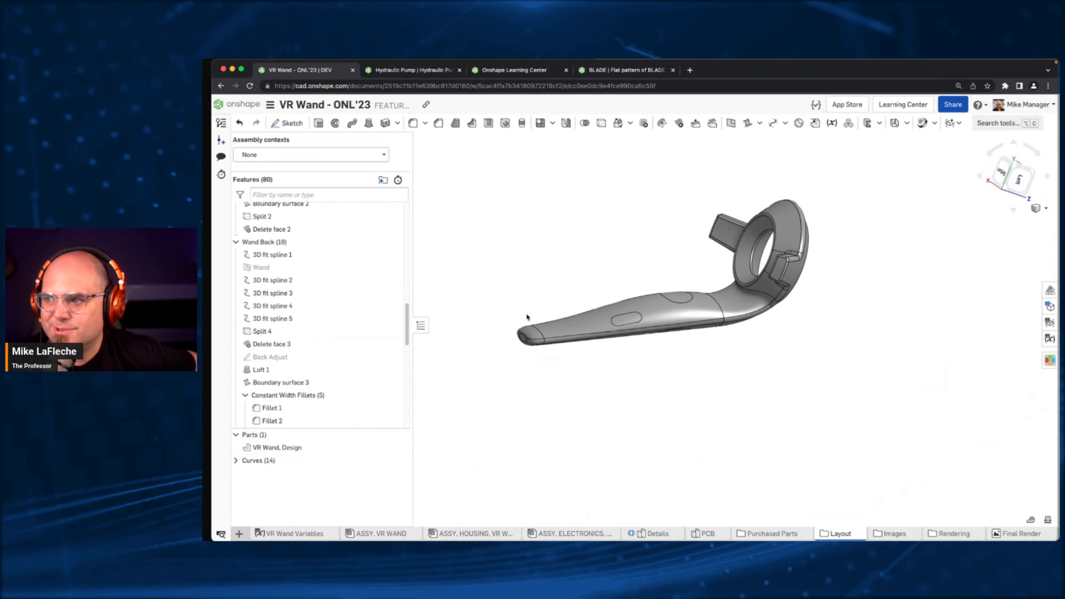
{"action": "left_click", "coordinate": [650, 309]}
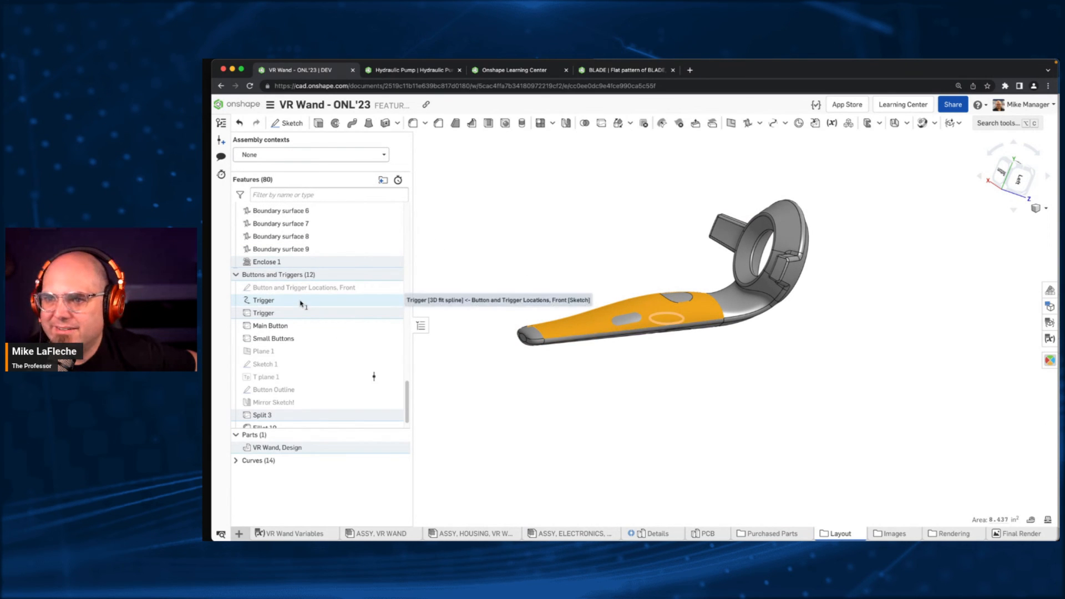
{"action": "scroll", "coordinate": [323, 369], "scroll_direction": "up", "scroll_amount": 5}
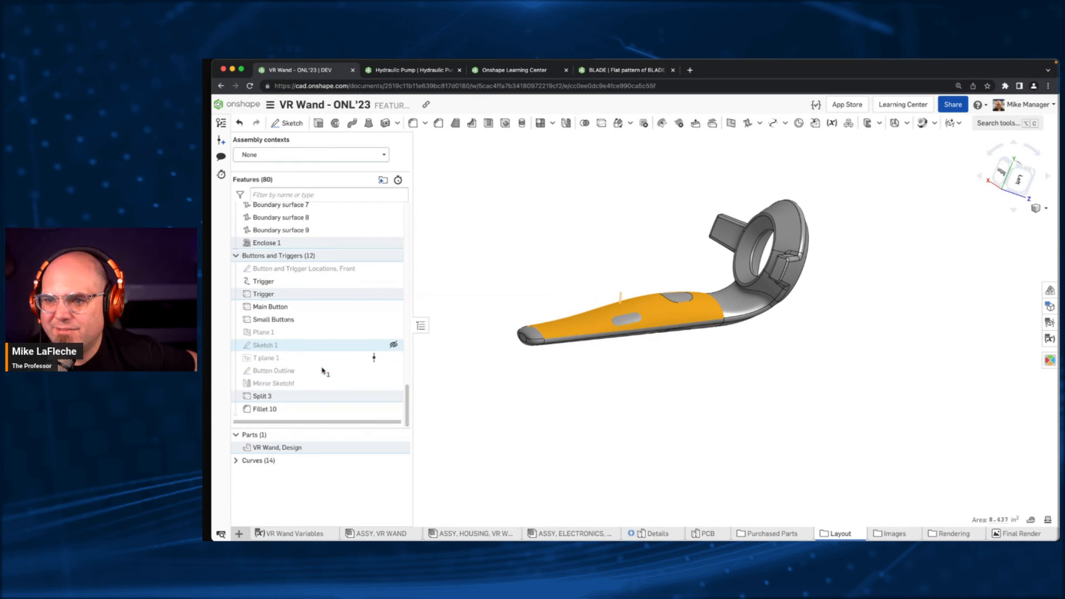
{"action": "scroll", "coordinate": [275, 286], "scroll_direction": "up", "scroll_amount": 4}
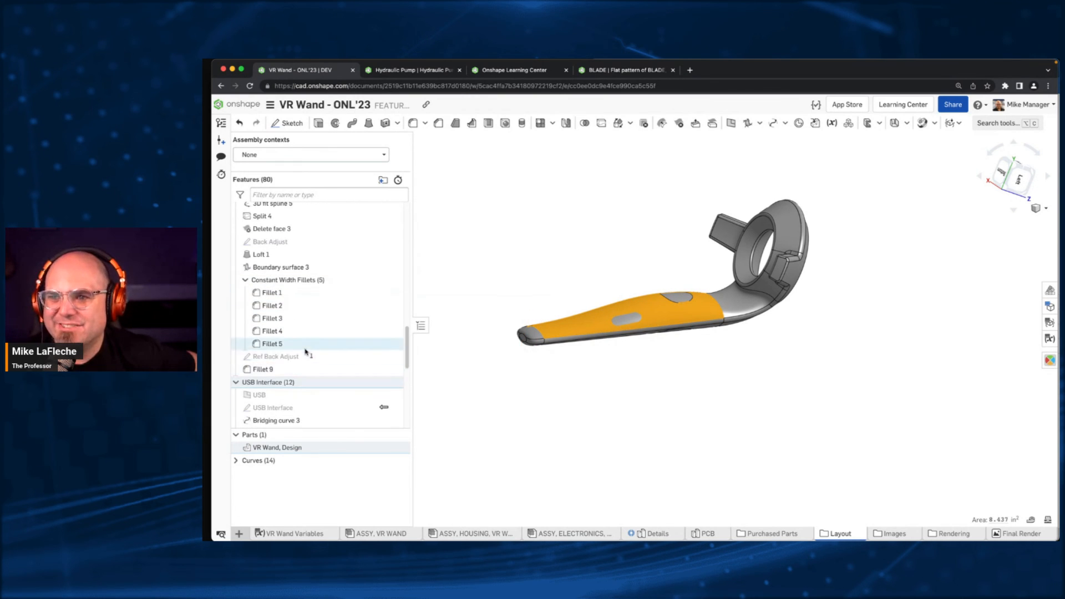
{"action": "double_click", "coordinate": [301, 356]}
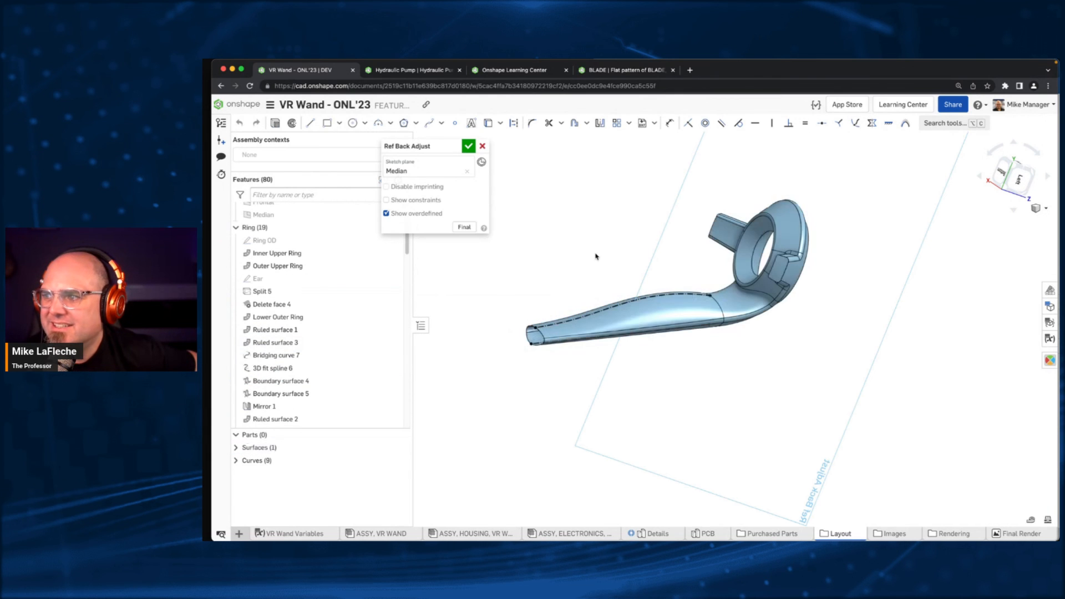
{"action": "right_click_drag", "start_coordinate": [573, 257], "coordinate": [545, 263]}
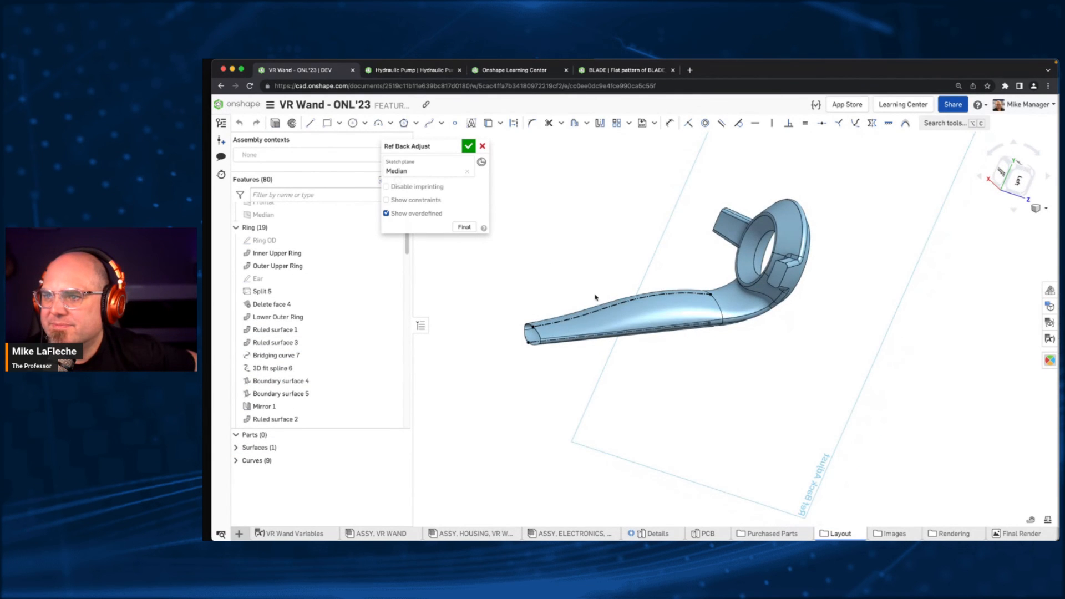
{"action": "scroll", "coordinate": [596, 299], "scroll_direction": "up", "scroll_amount": 3}
{"action": "scroll", "coordinate": [596, 299], "scroll_direction": "up", "scroll_amount": 3}
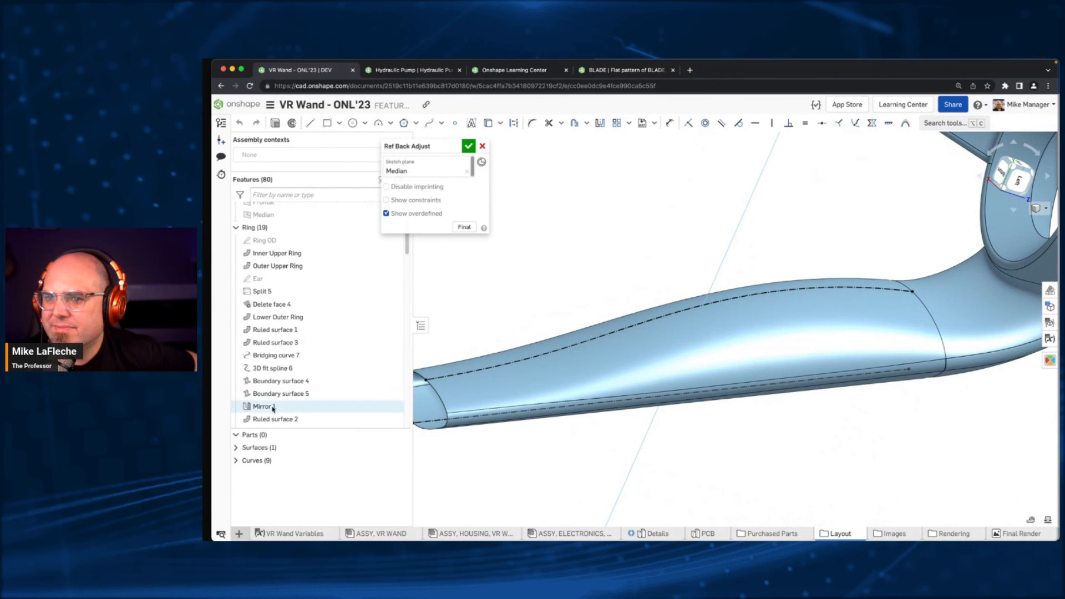
- Inspect 3D fit spline 2 and 3D fit spline 3 in the Wand Back folder, showing the final model around spline 3
{"action": "scroll", "coordinate": [268, 406], "scroll_direction": "down", "scroll_amount": 10}
{"action": "scroll", "coordinate": [311, 391], "scroll_direction": "down", "scroll_amount": 7}
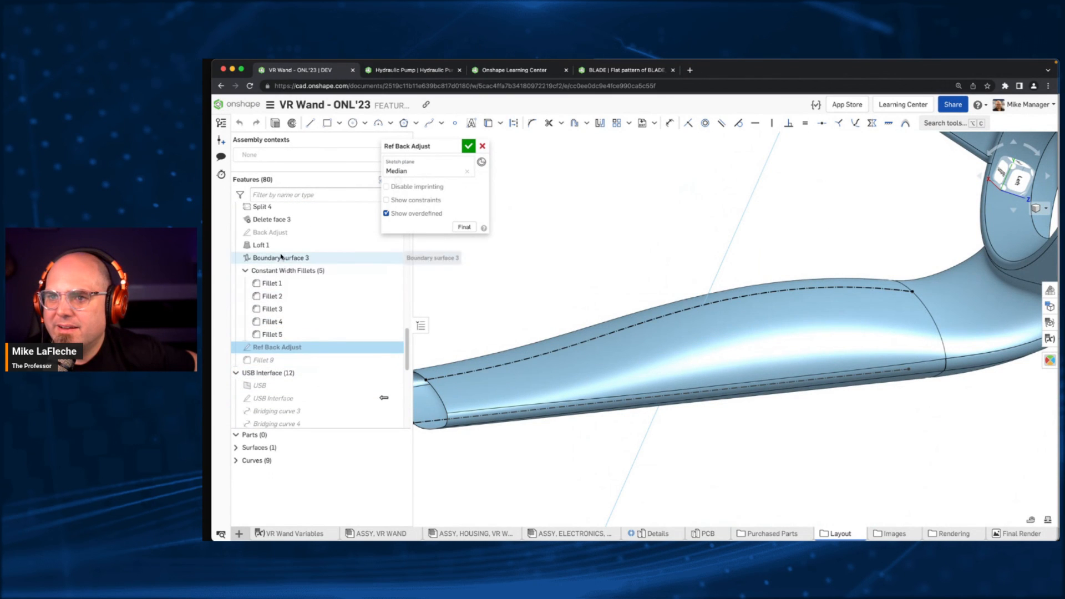
{"action": "scroll", "coordinate": [283, 260], "scroll_direction": "up", "scroll_amount": 3}
{"action": "scroll", "coordinate": [282, 257], "scroll_direction": "up", "scroll_amount": 3}
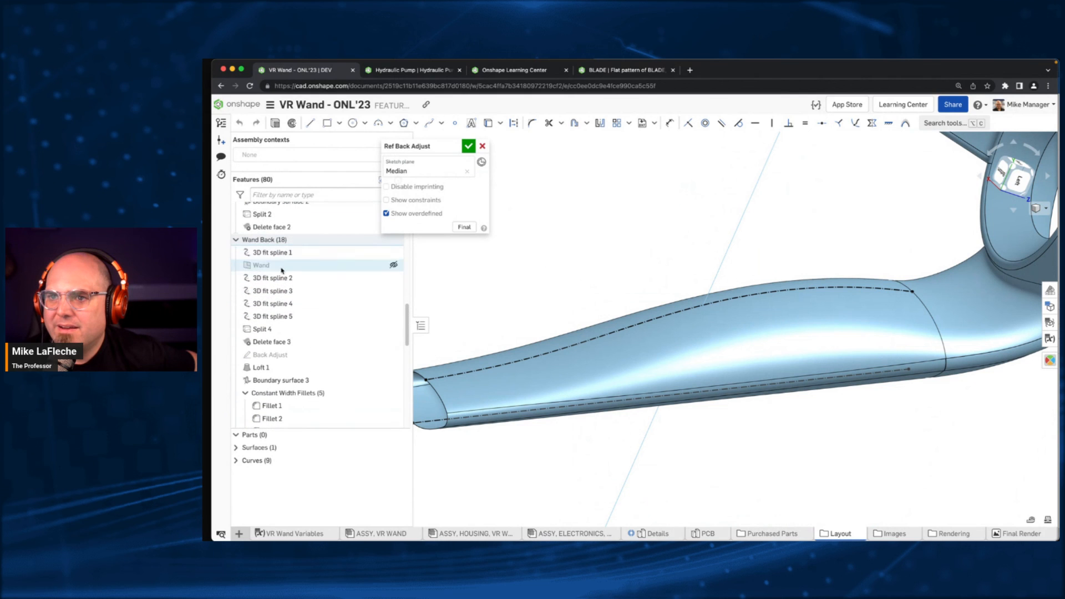
{"action": "double_click", "coordinate": [275, 278]}
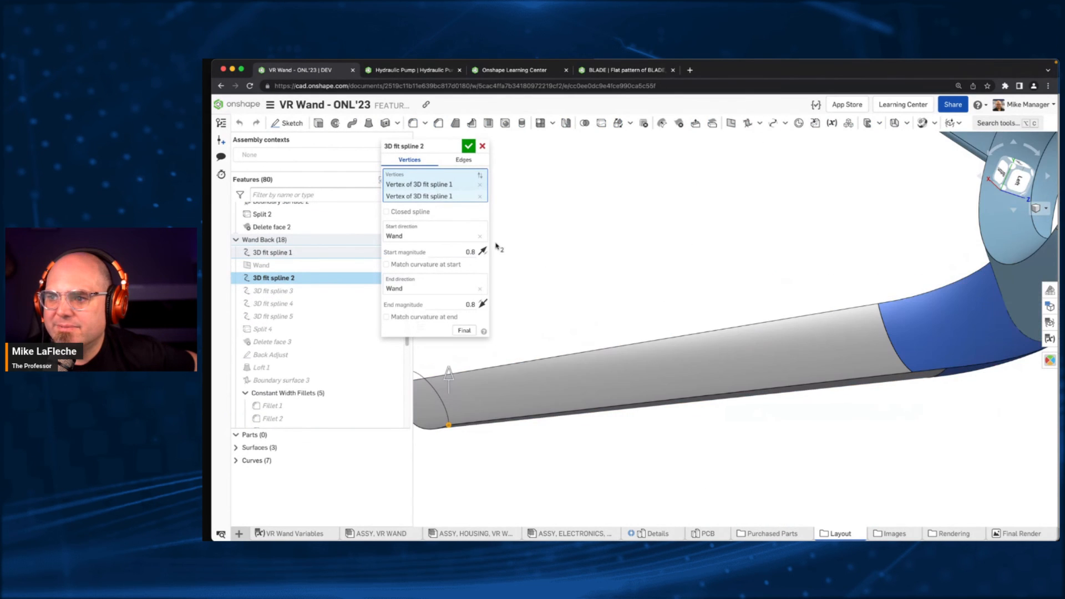
{"action": "double_click", "coordinate": [273, 290]}
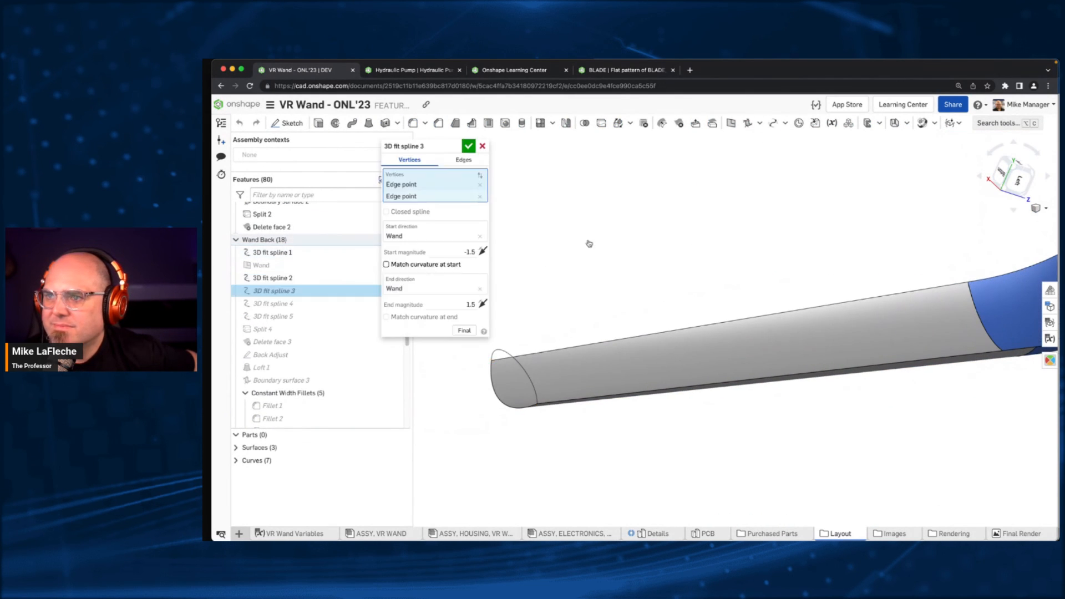
{"action": "right_click_drag", "start_coordinate": [593, 242], "coordinate": [665, 303]}
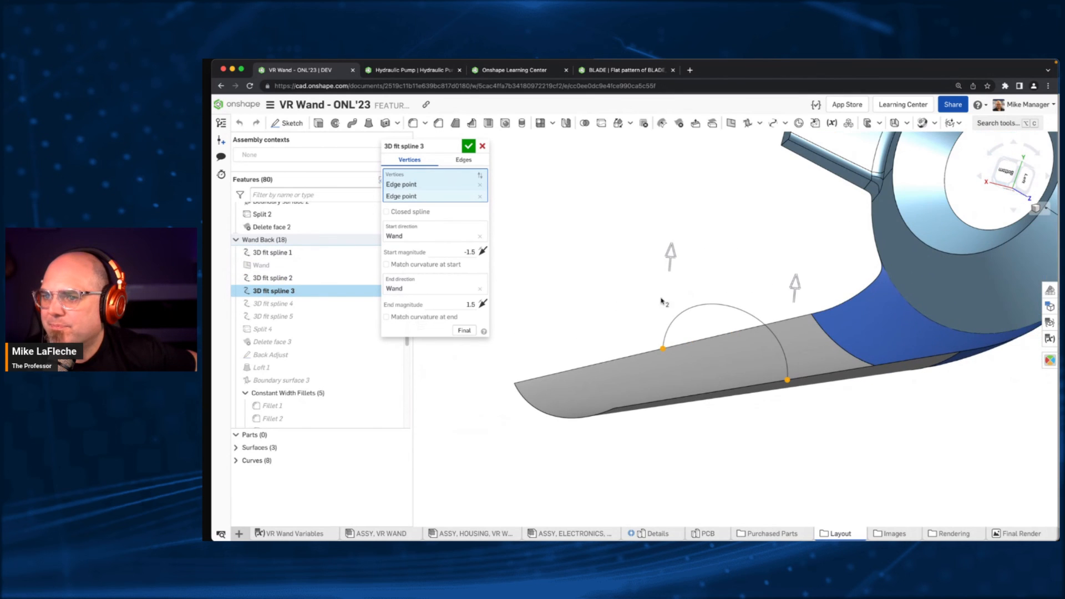
{"action": "left_click", "coordinate": [465, 330]}
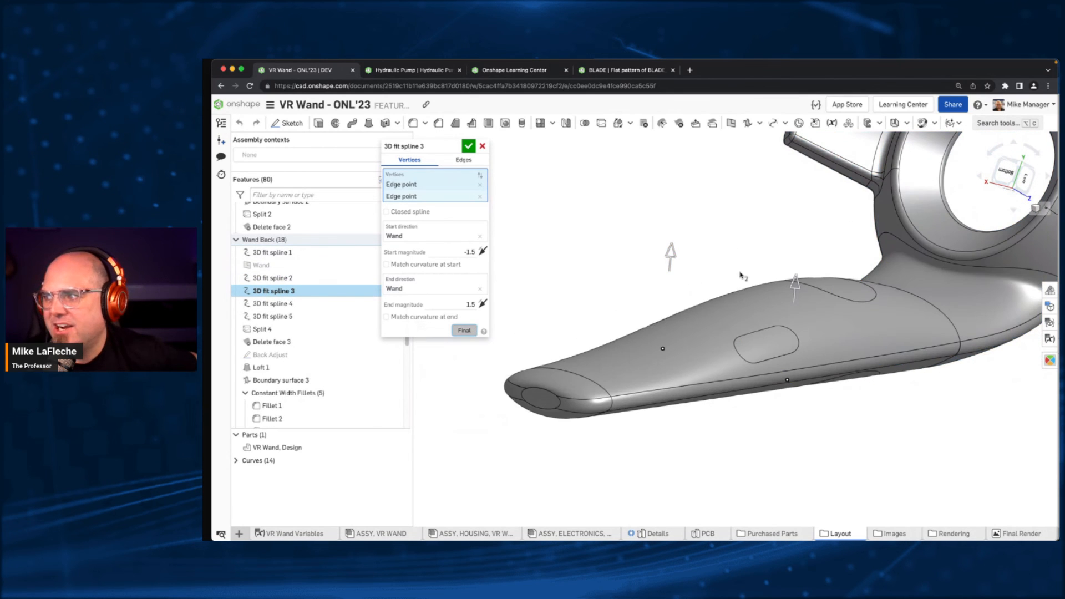
{"action": "middle_click_drag", "start_coordinate": [741, 276], "coordinate": [704, 282]}
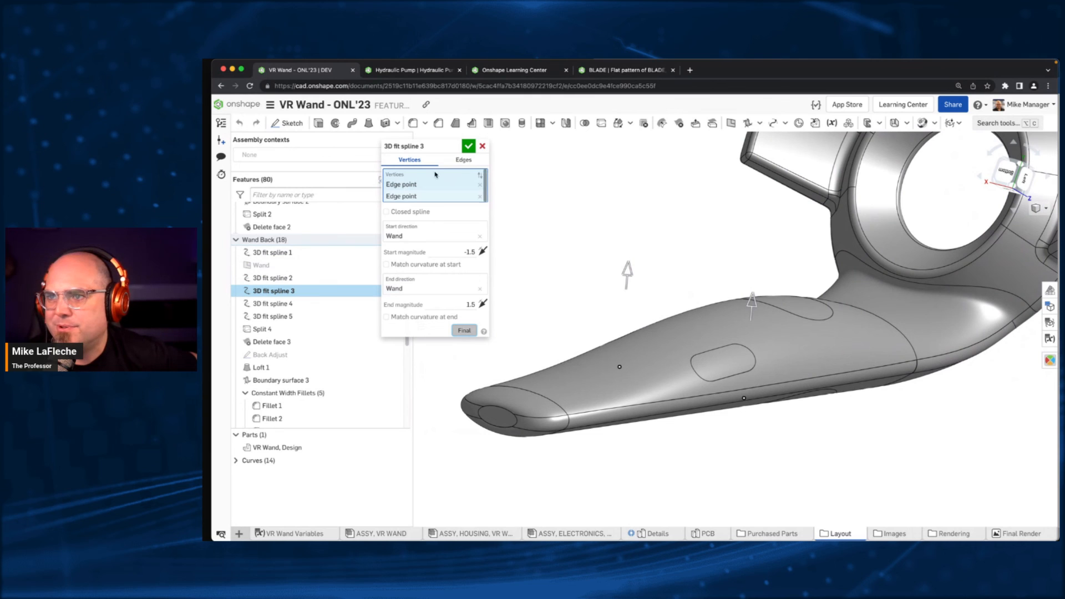
- Try an end magnitude of 1.709 with a start magnitude of -1.5 on 3D fit spline 3, and cancel the edit
{"action": "left_click_drag", "start_coordinate": [631, 269], "coordinate": [632, 262]}
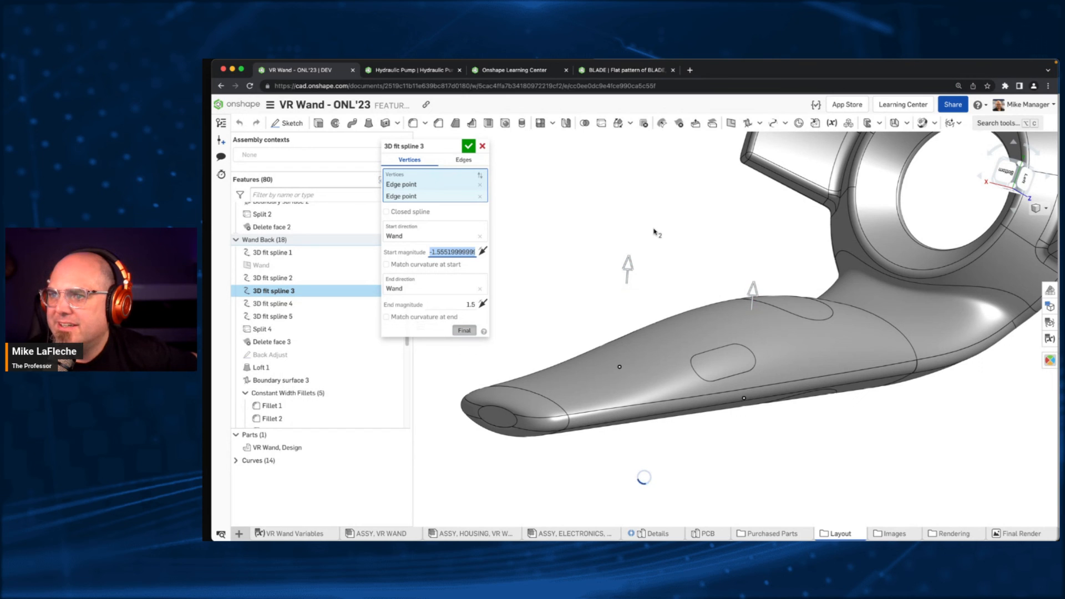
{"action": "right_click_drag", "start_coordinate": [586, 278], "coordinate": [546, 269]}
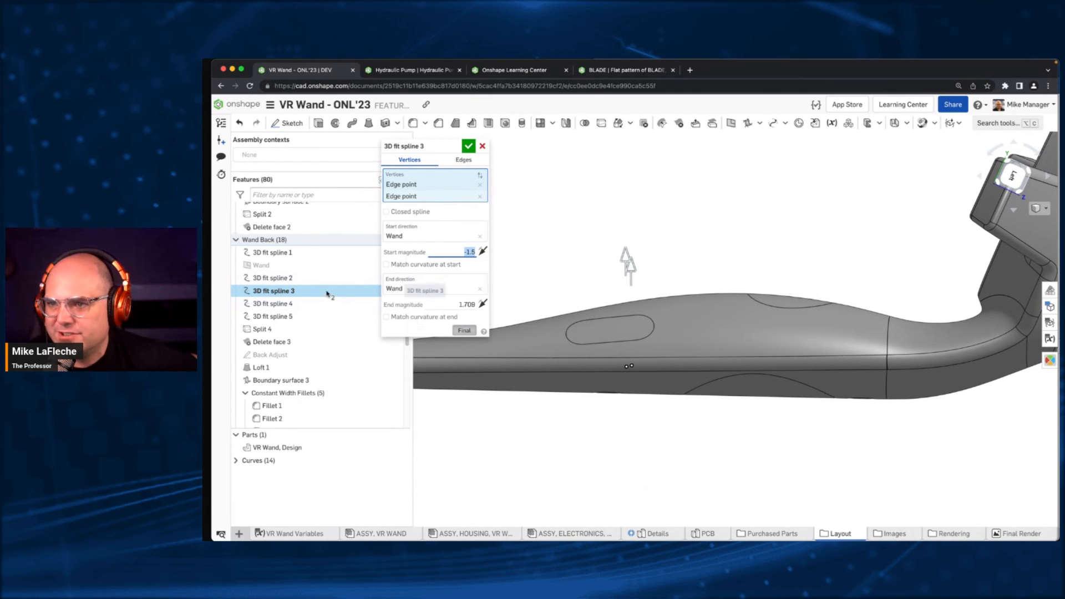
{"action": "right_click", "coordinate": [337, 308]}
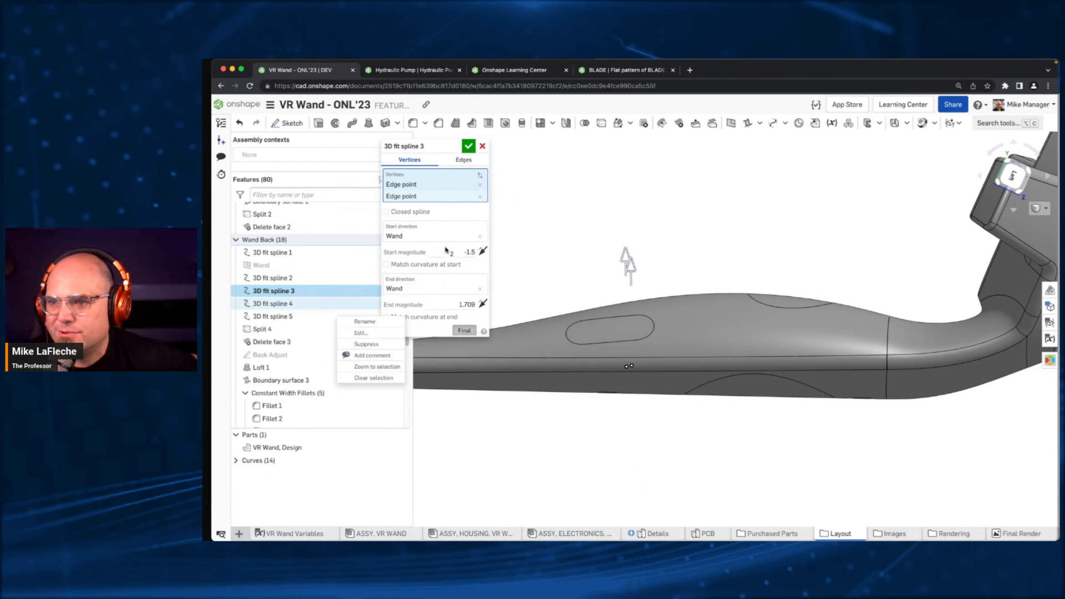
{"action": "left_click", "coordinate": [482, 147]}
{"action": "left_click", "coordinate": [483, 147]}
- Roll the feature history back to just after Fillet 9, at the end of the Wand Back folder
{"action": "right_click", "coordinate": [280, 319]}
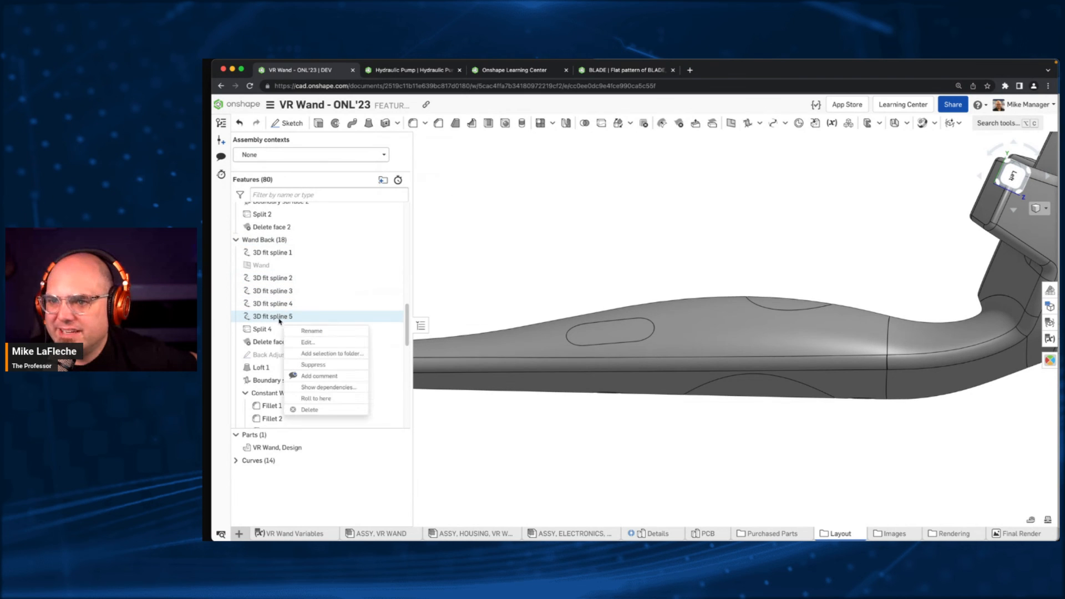
{"action": "left_click", "coordinate": [316, 399]}
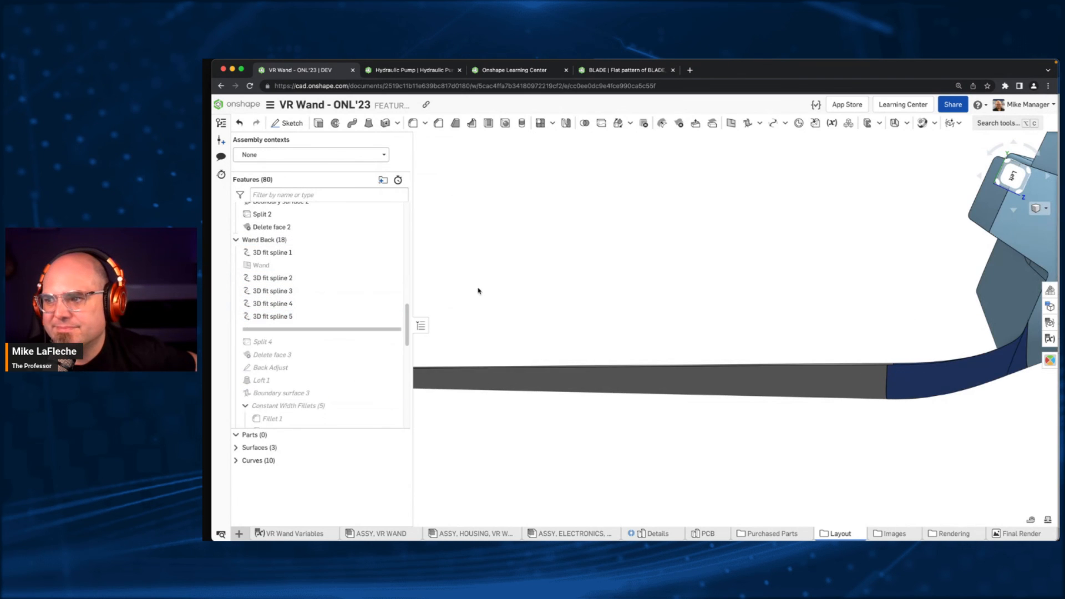
{"action": "left_click_drag", "start_coordinate": [321, 329], "coordinate": [304, 347]}
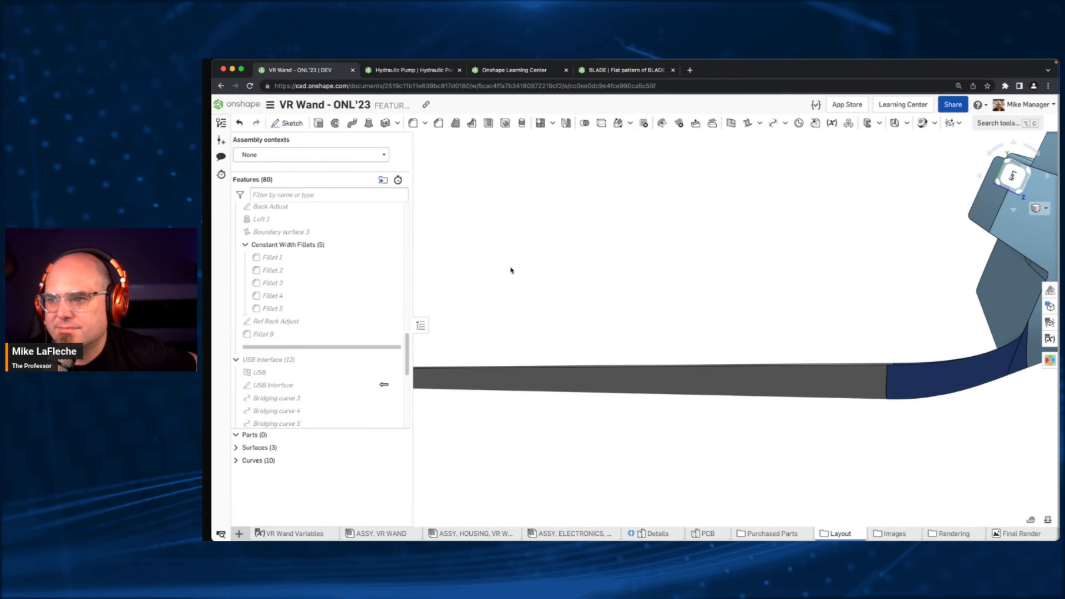
{"action": "right_click_drag", "start_coordinate": [547, 228], "coordinate": [559, 243]}
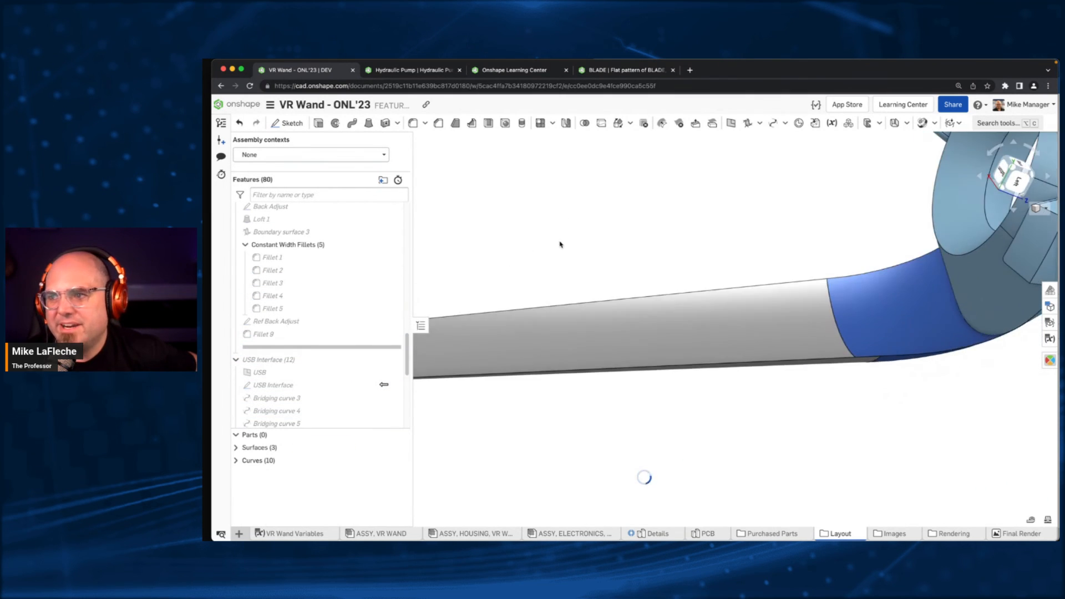
{"action": "scroll", "coordinate": [559, 241], "scroll_direction": "down", "scroll_amount": 3}
{"action": "middle_click_drag", "start_coordinate": [559, 241], "coordinate": [638, 290]}
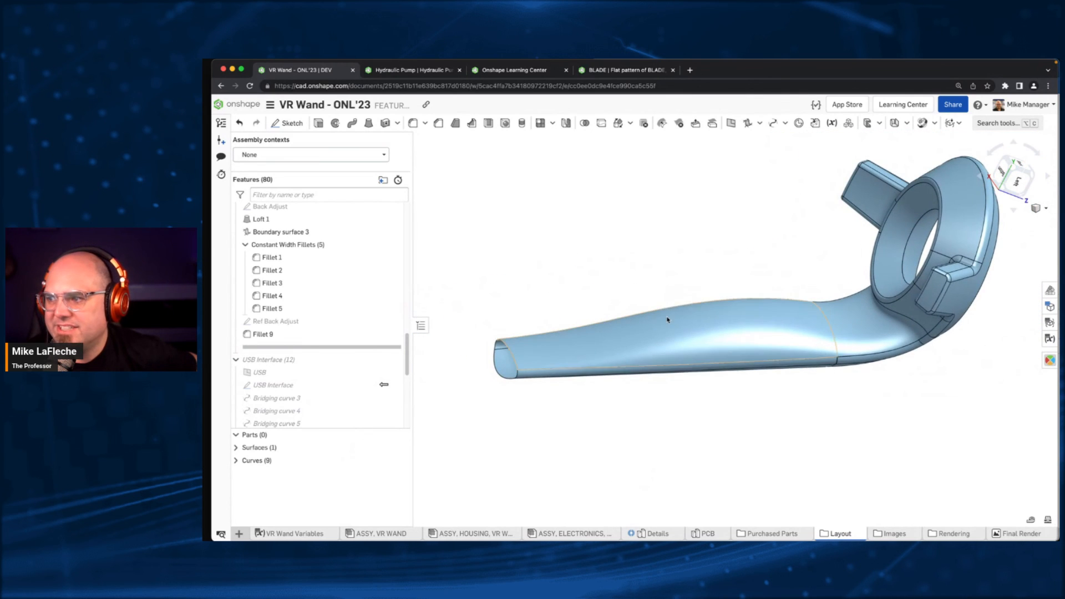
- Open the Back Adjust sketch in the Wand Back folder for editing and show the final model around its spline
{"action": "right_click", "coordinate": [668, 319]}
{"action": "left_click", "coordinate": [565, 277]}
{"action": "scroll", "coordinate": [327, 248], "scroll_direction": "up", "scroll_amount": 3}
{"action": "scroll", "coordinate": [326, 249], "scroll_direction": "up", "scroll_amount": 3}
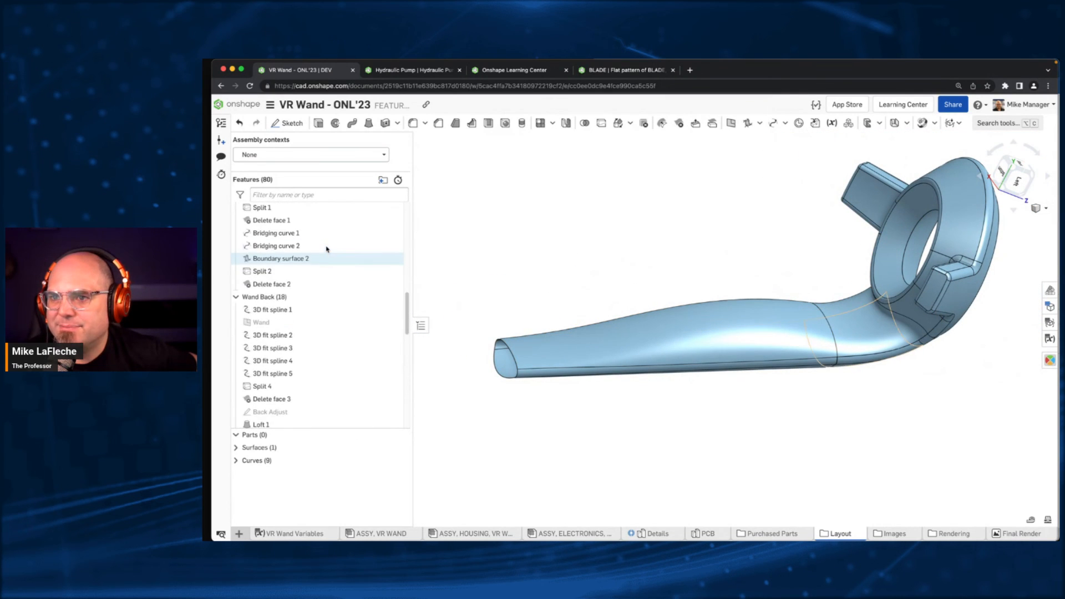
{"action": "right_click", "coordinate": [294, 412]}
{"action": "left_click", "coordinate": [351, 226]}
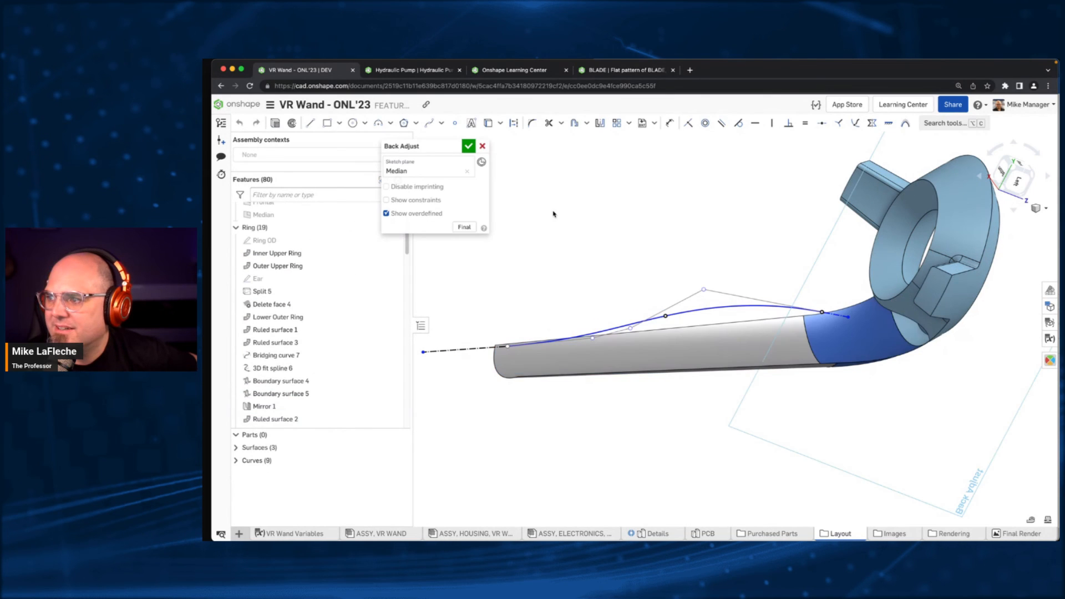
{"action": "left_click", "coordinate": [464, 227]}
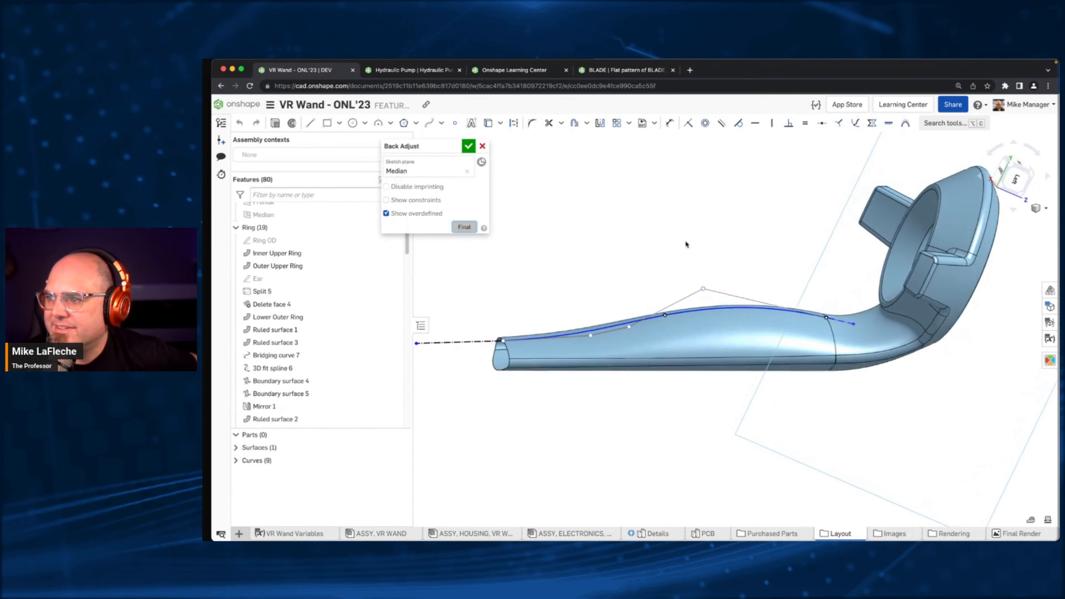
- Reshape the Back Adjust spline by moving two of its control points, and show curvature combs on the curve
{"action": "left_click_drag", "start_coordinate": [705, 294], "coordinate": [700, 283]}
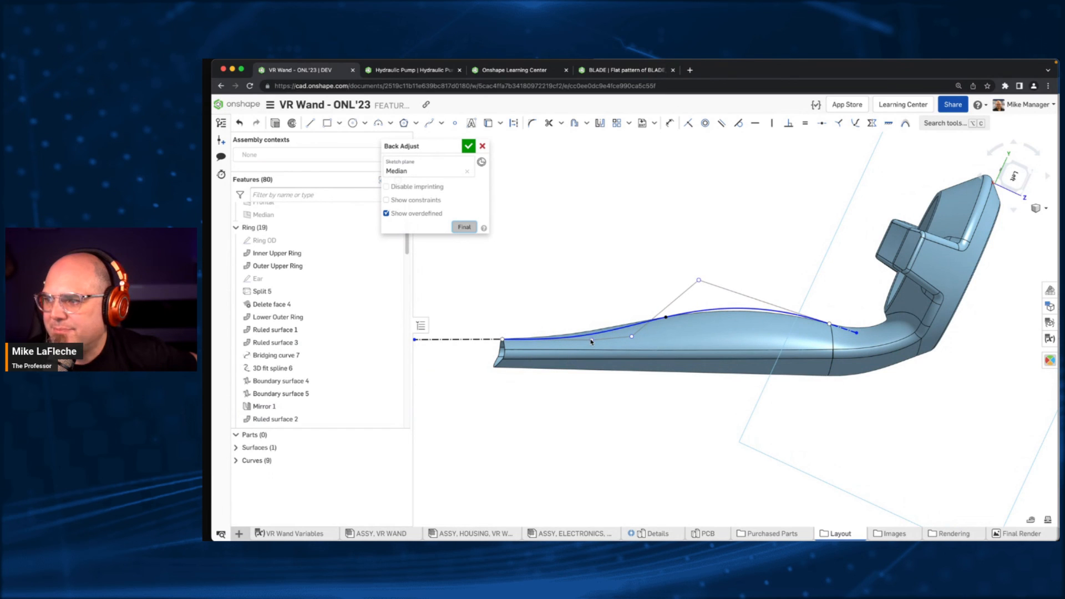
{"action": "left_click_drag", "start_coordinate": [591, 341], "coordinate": [590, 332]}
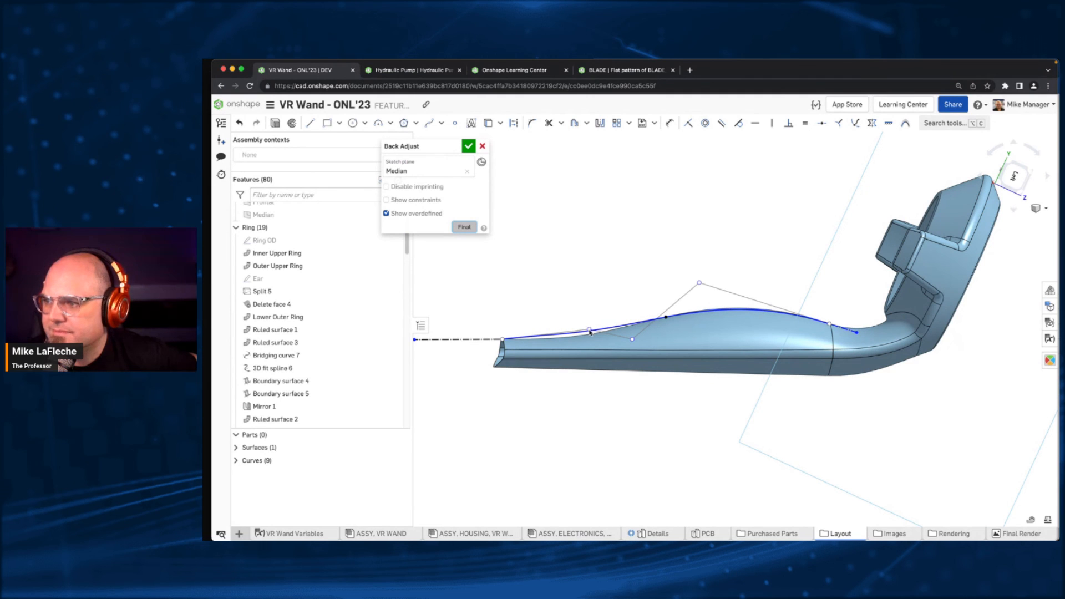
{"action": "right_click", "coordinate": [632, 327]}
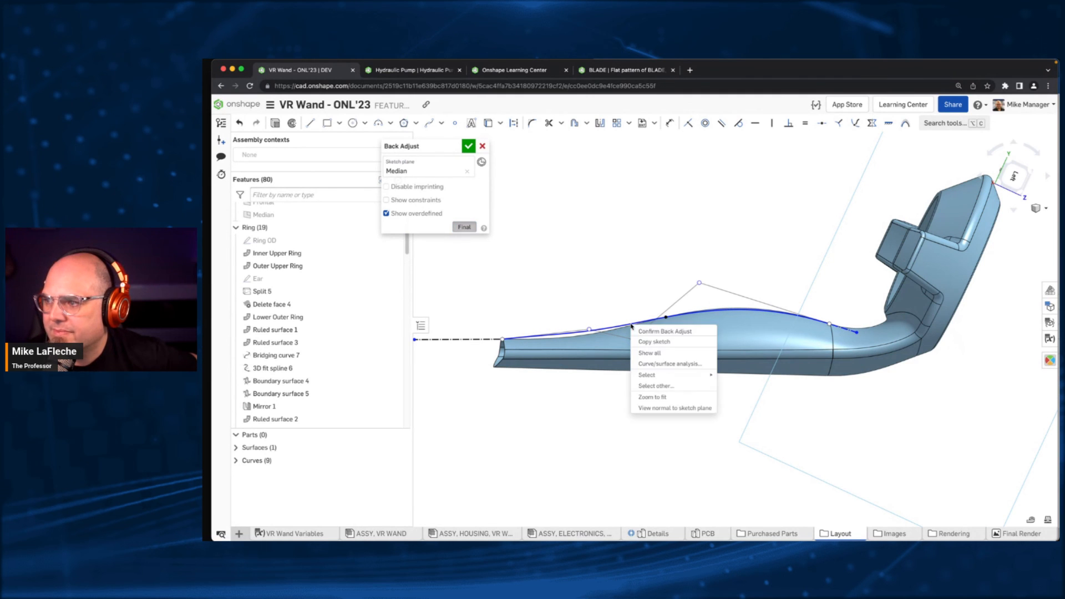
{"action": "left_click", "coordinate": [669, 363]}
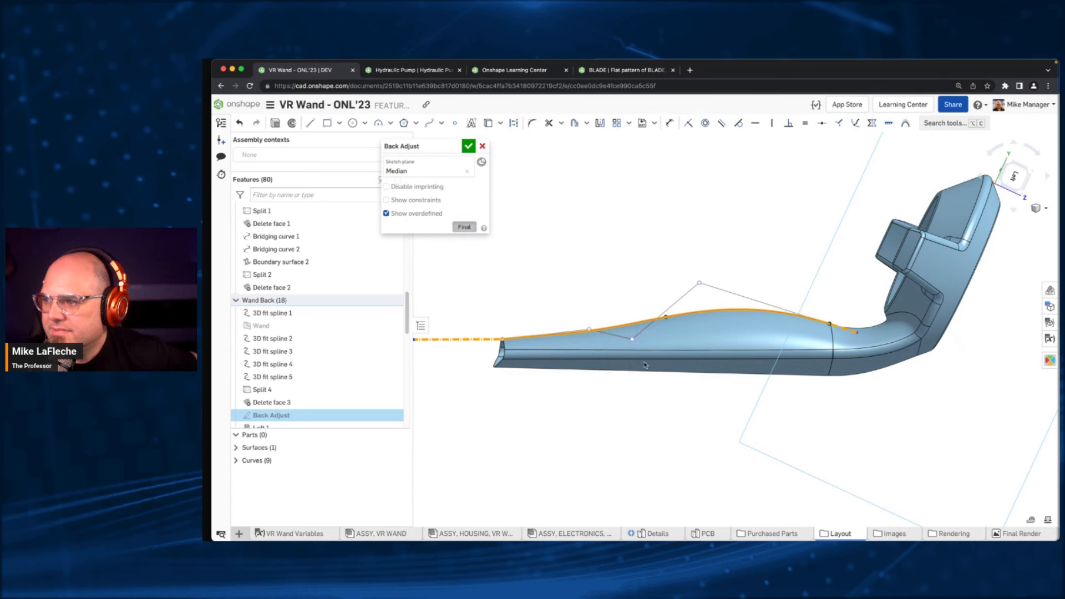
{"action": "right_click_drag", "start_coordinate": [610, 177], "coordinate": [630, 210]}
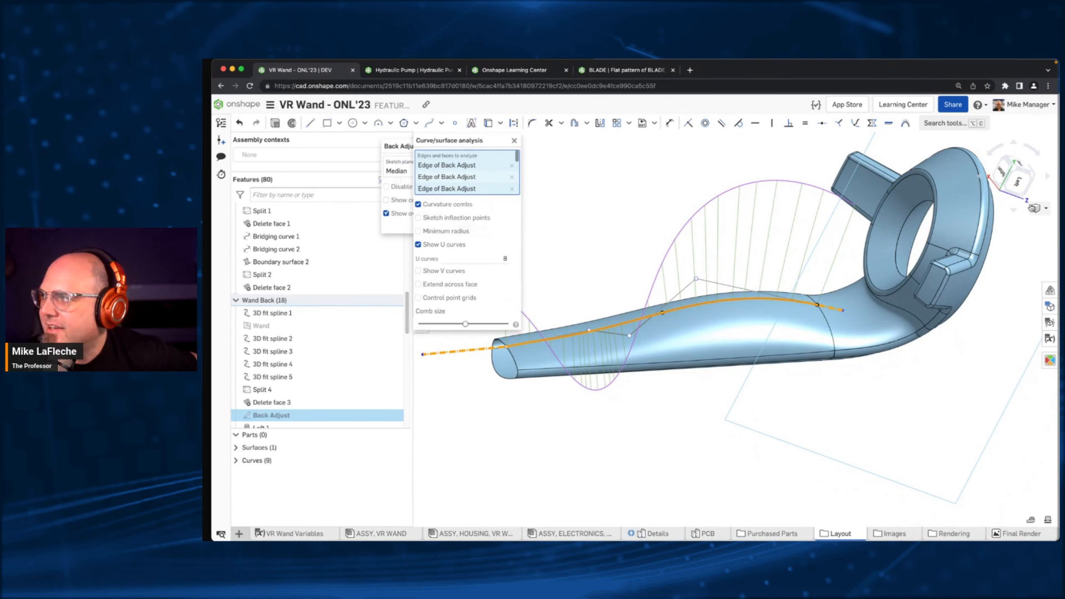
- Show the wand's curvature visualization by Max radius and display control point grids on the Back Adjust spline
{"action": "left_click", "coordinate": [1039, 208]}
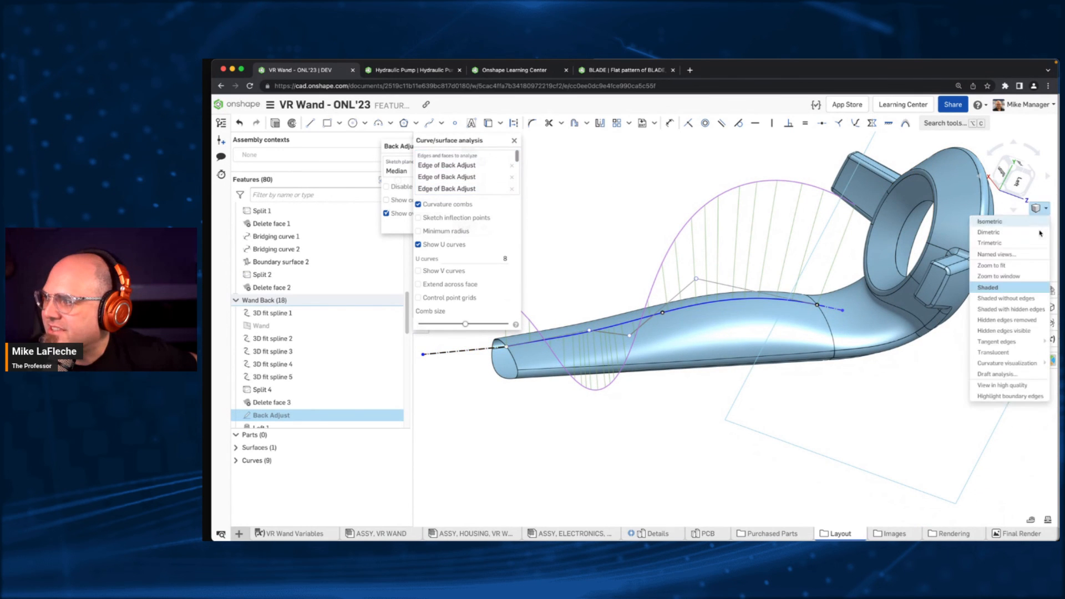
{"action": "mouse_move", "coordinate": [1026, 368]}
{"action": "left_click", "coordinate": [933, 363]}
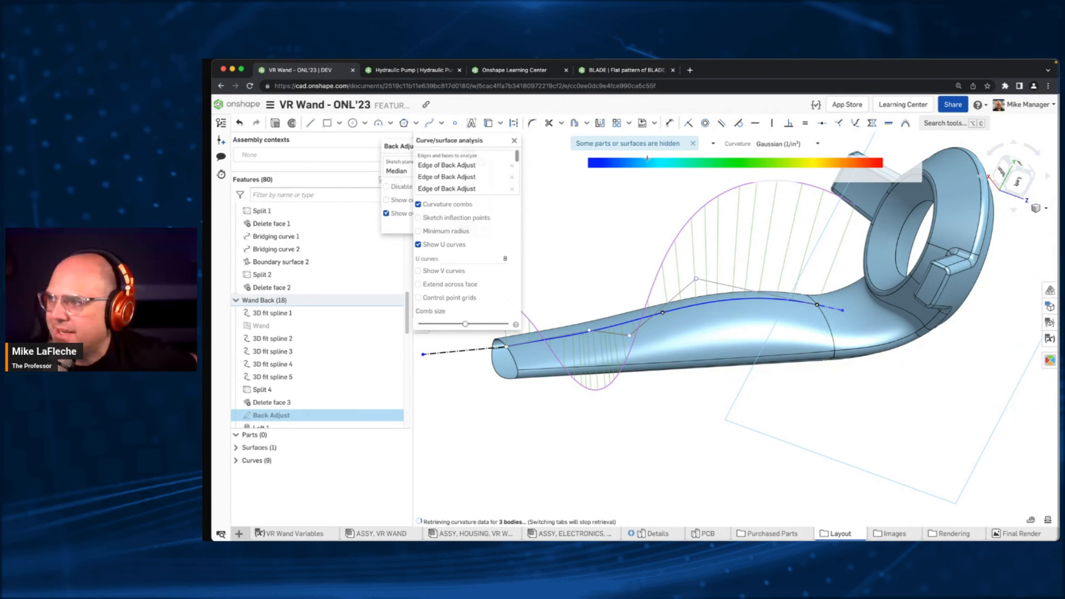
{"action": "middle_click_drag", "start_coordinate": [603, 220], "coordinate": [648, 271]}
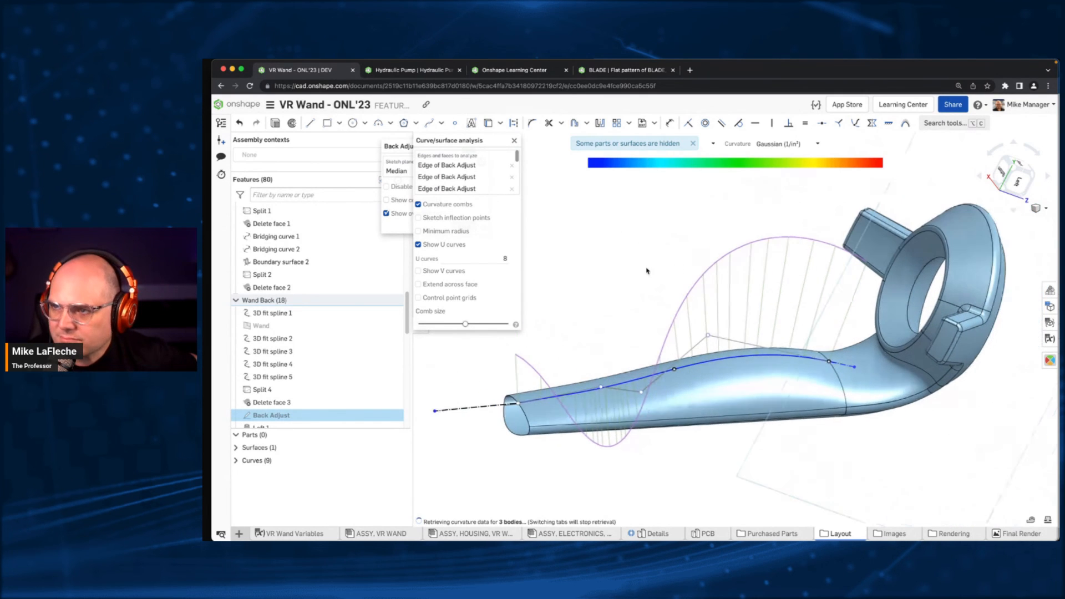
{"action": "left_click", "coordinate": [463, 301]}
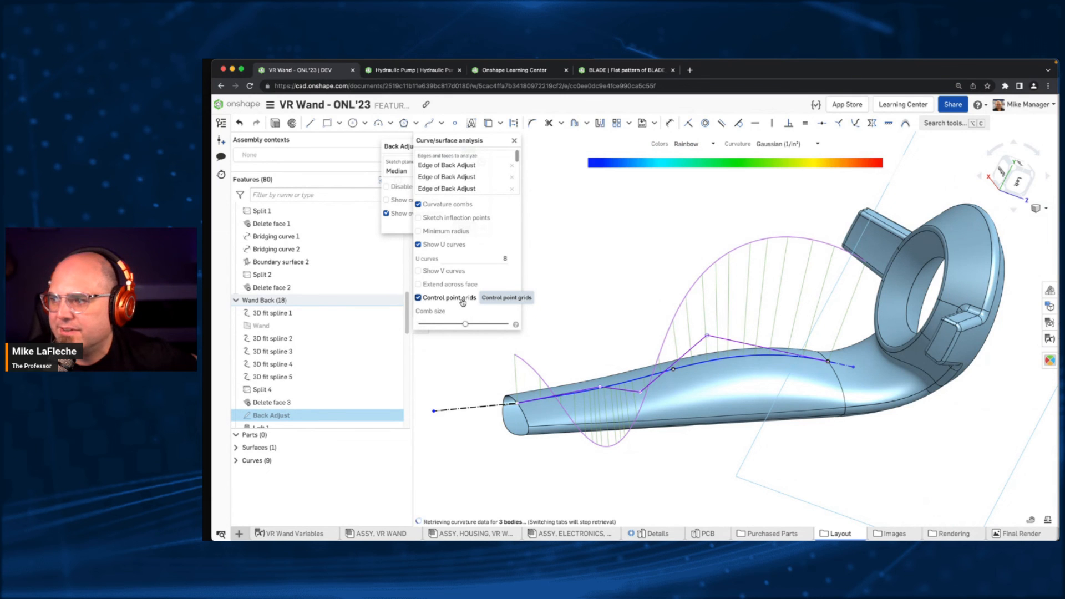
{"action": "right_click_drag", "start_coordinate": [627, 248], "coordinate": [628, 256]}
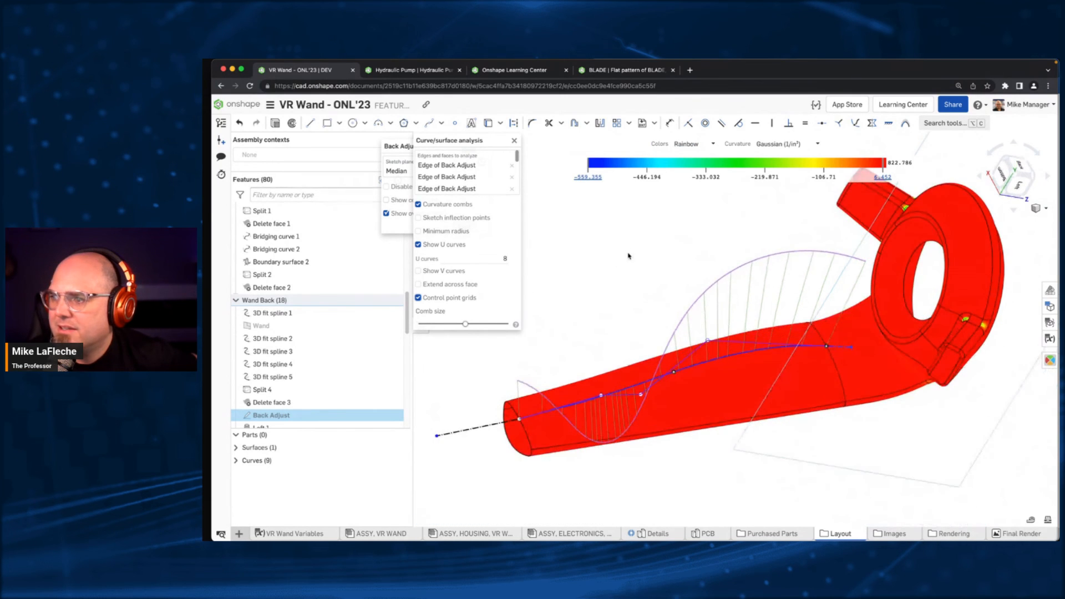
{"action": "left_click", "coordinate": [793, 145]}
{"action": "left_click", "coordinate": [777, 185]}
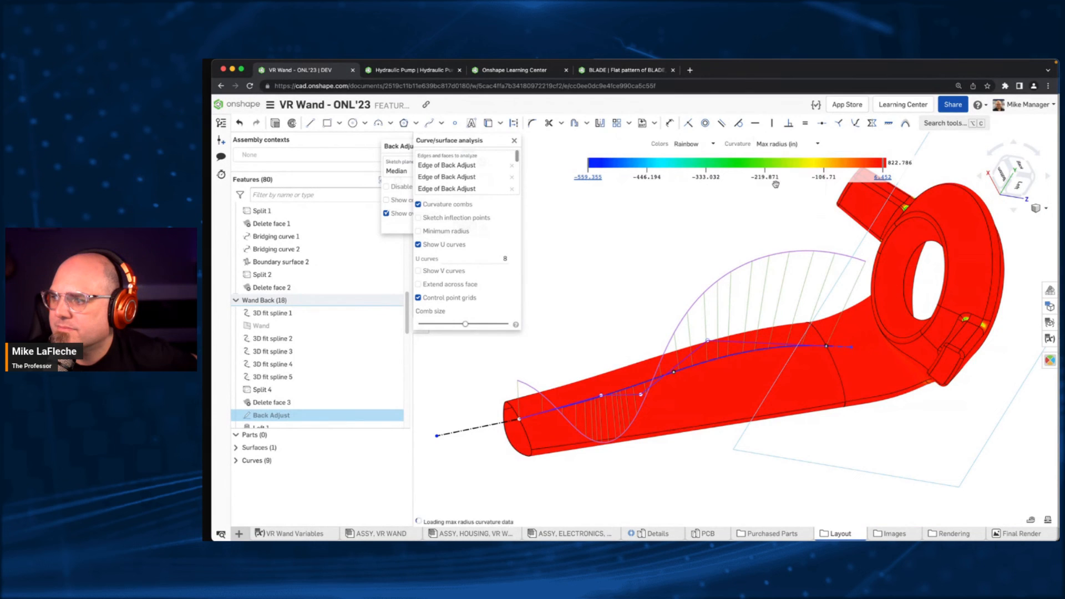
{"action": "right_click_drag", "start_coordinate": [705, 232], "coordinate": [710, 266]}
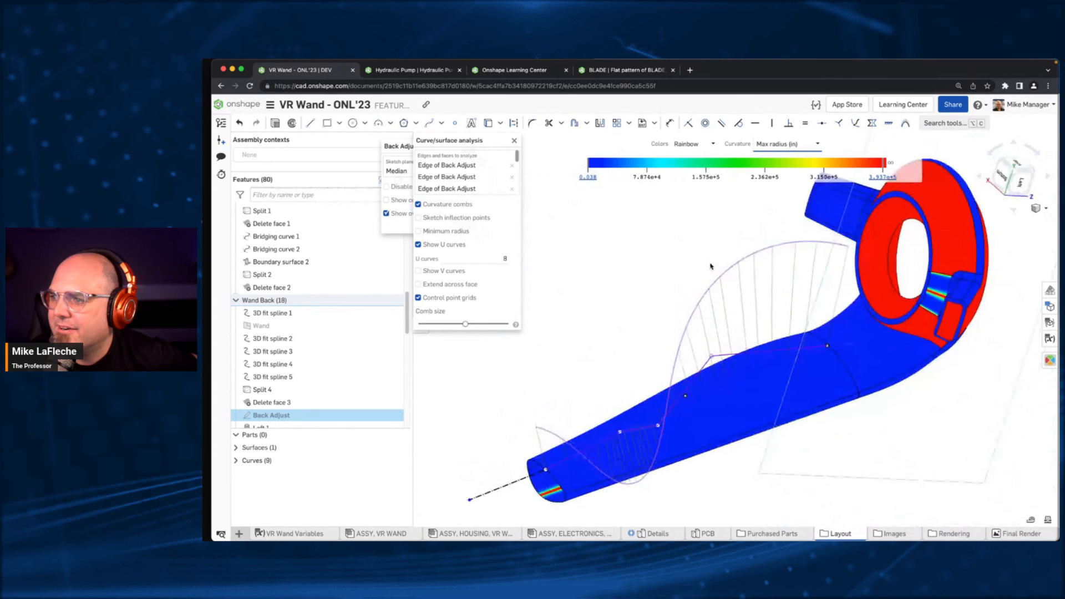
- Close the curve/surface analysis and accept the edited Back Adjust sketch
{"action": "left_click", "coordinate": [514, 140]}
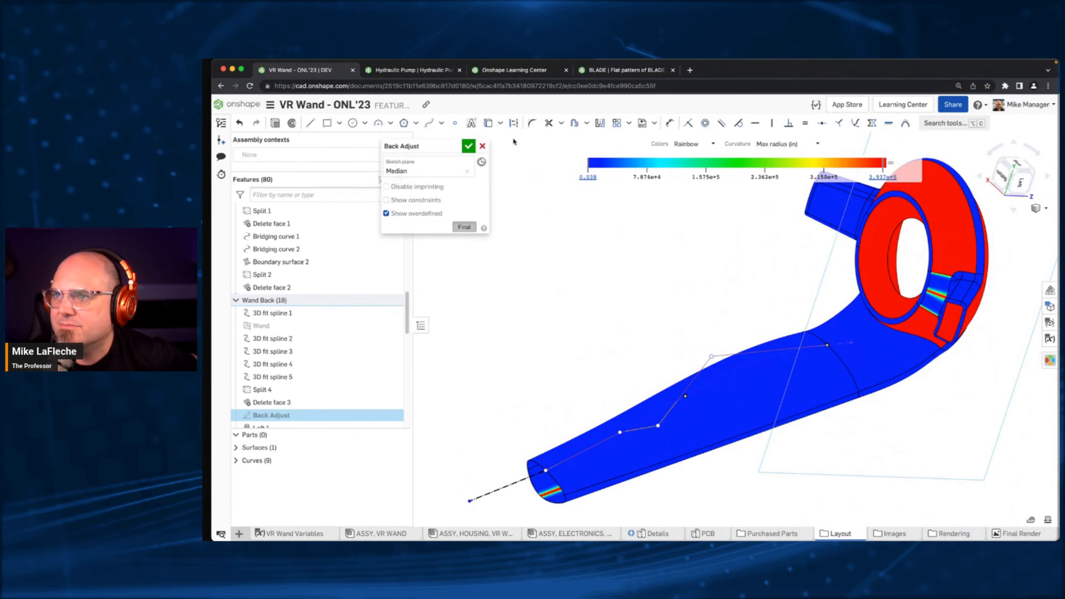
{"action": "left_click", "coordinate": [467, 146]}
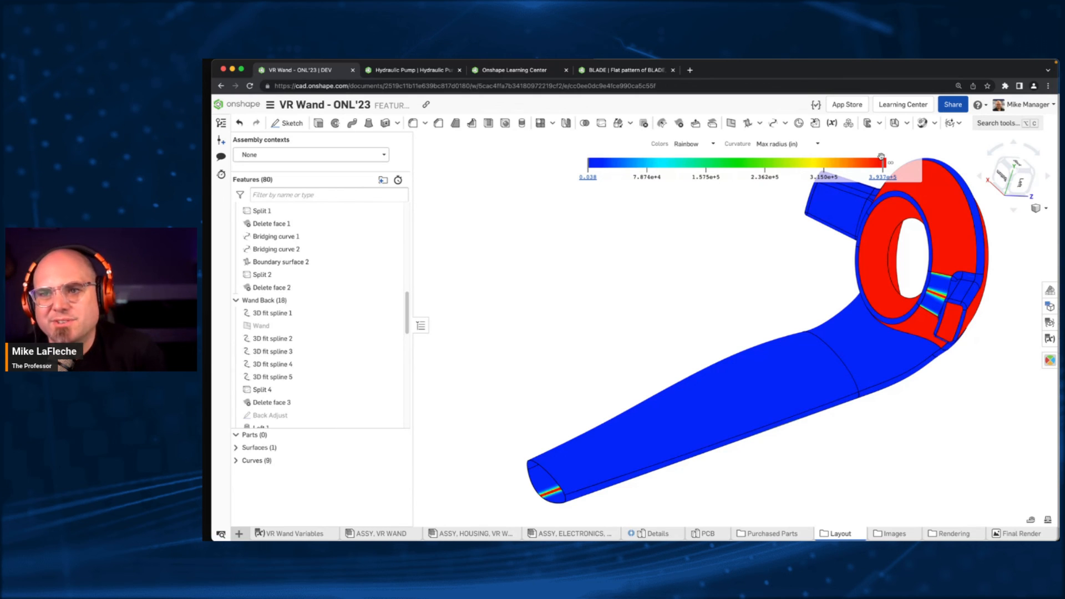
- Open the McMaster-Carr website, mcmastercarr.com, in a new browser tab
{"action": "mouse_move", "coordinate": [981, 62]}
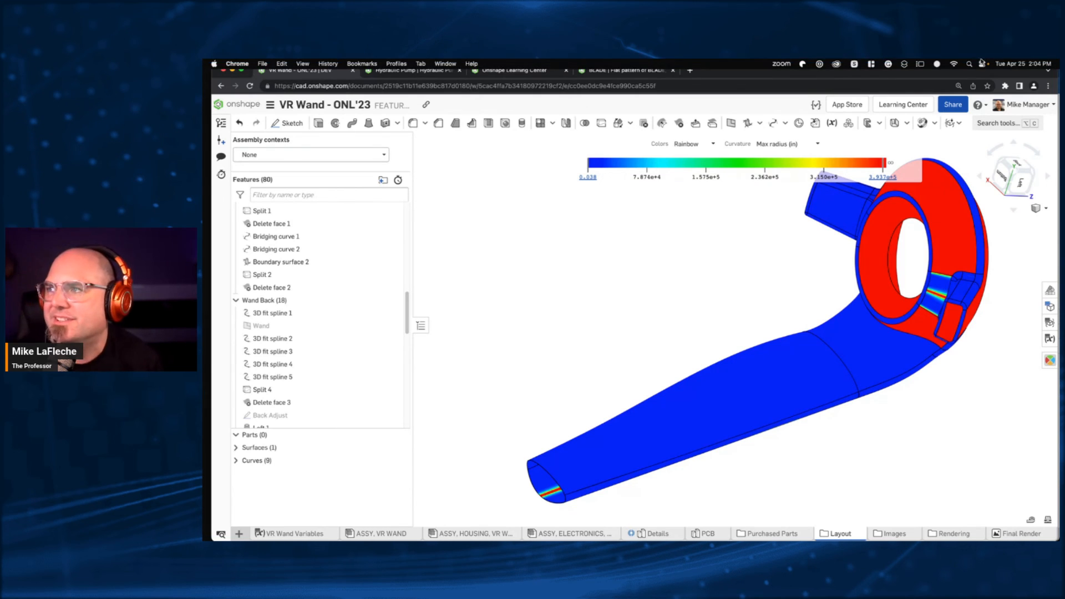
{"action": "left_click", "coordinate": [690, 70]}
{"action": "type", "text": "m"}
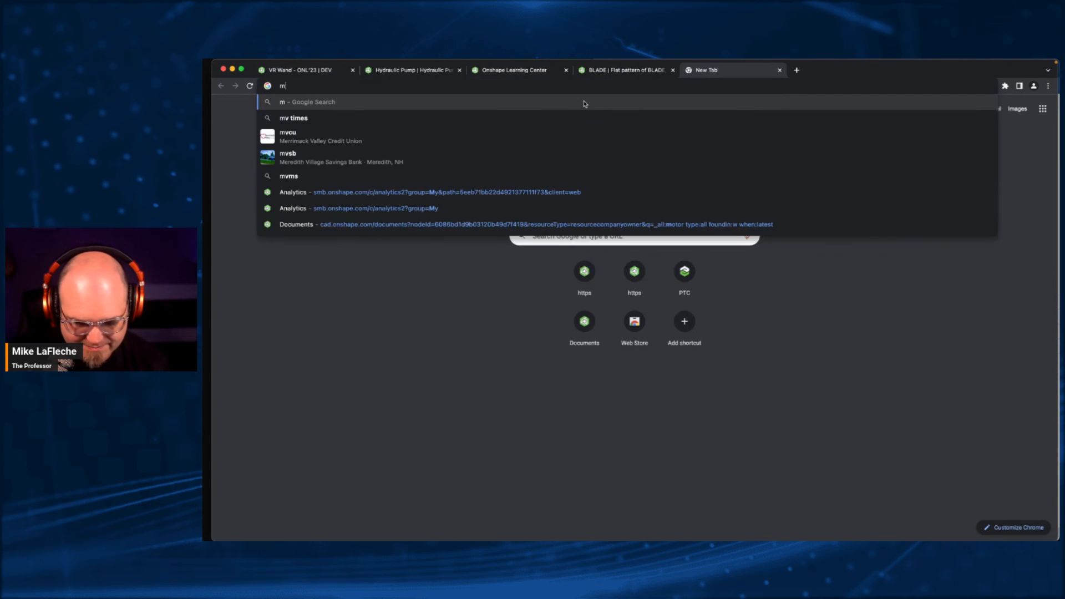
{"action": "type", "text": "cmastercarr.com"}
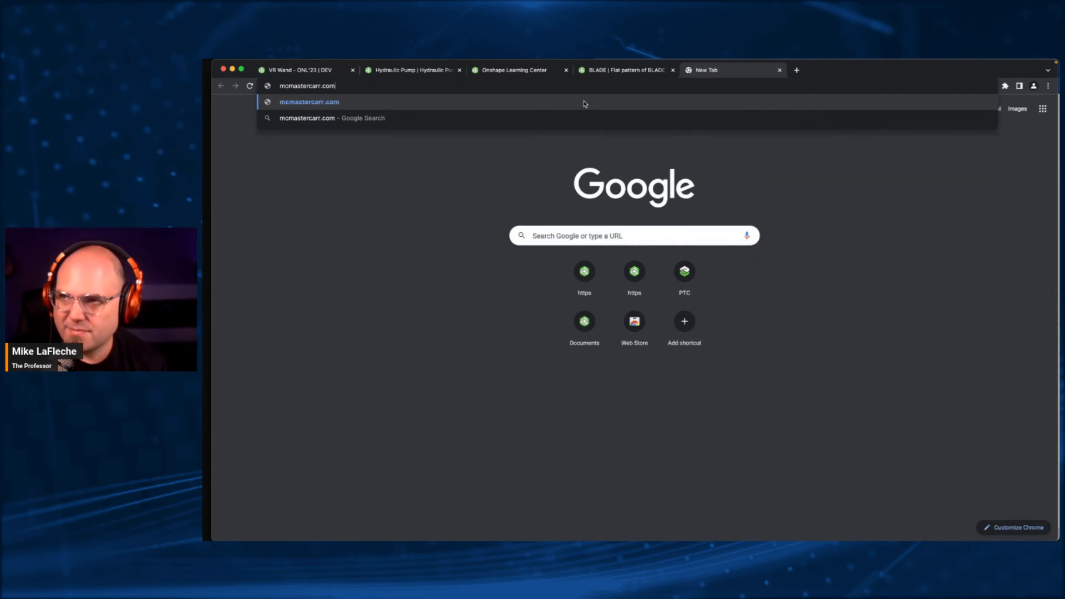
{"action": "key", "text": "Return"}
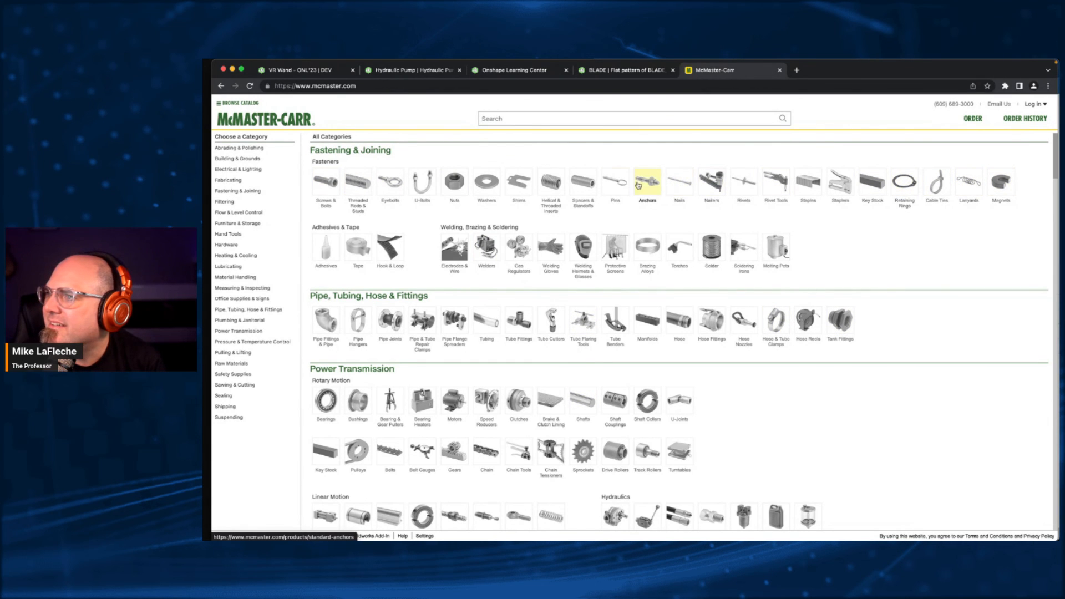
- Download the 7/64" diameter, 5/16" long round head barbed dowel pin 98388A311 from McMaster-Carr as a 3-D Solidworks file
{"action": "left_click", "coordinate": [615, 182]}
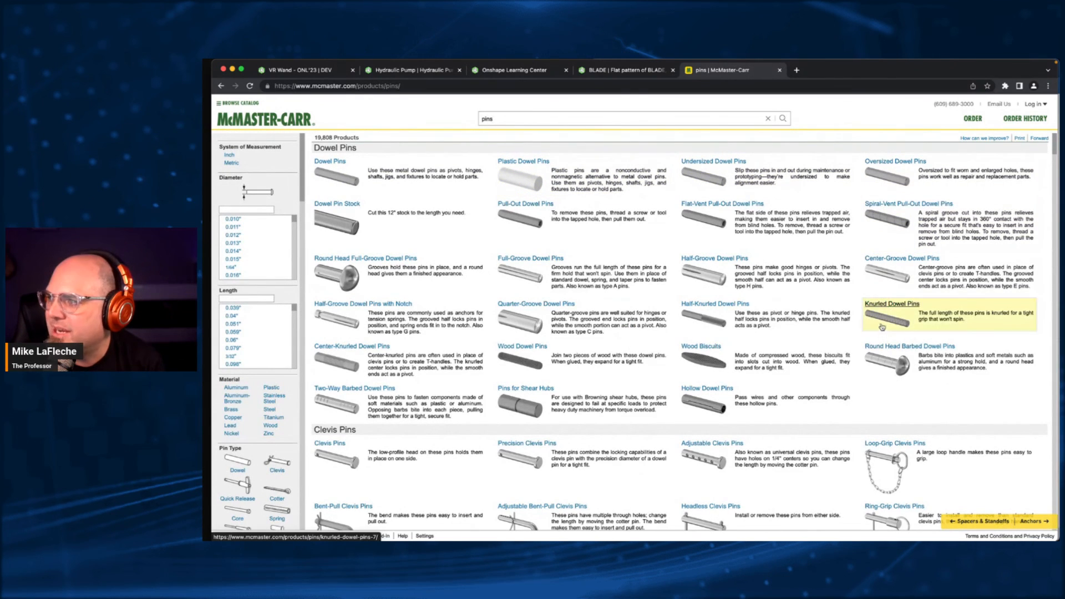
{"action": "left_click", "coordinate": [916, 353]}
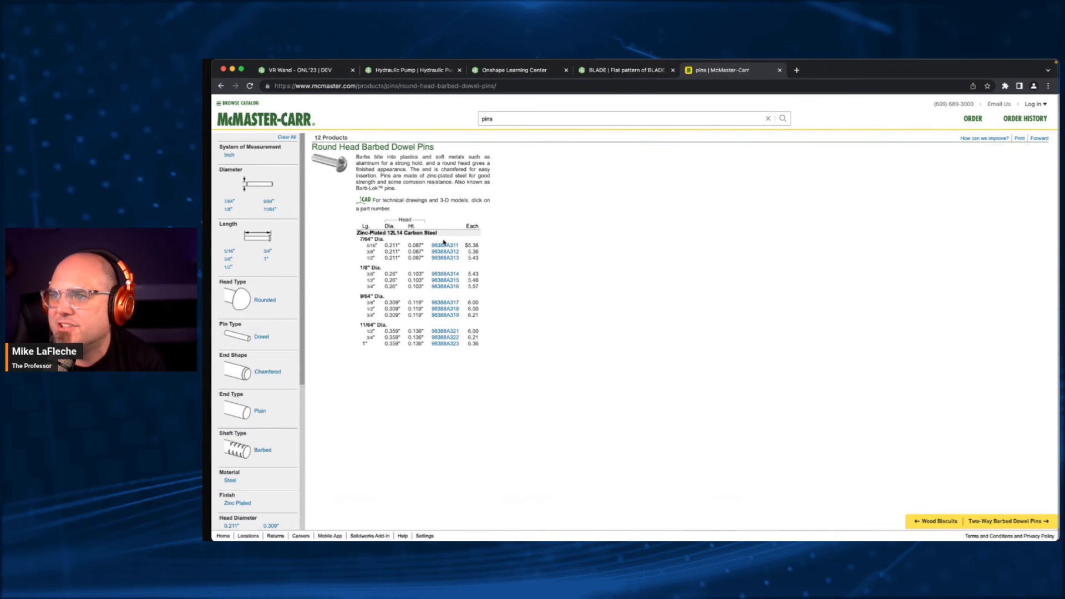
{"action": "left_click", "coordinate": [445, 245]}
{"action": "left_click", "coordinate": [415, 316]}
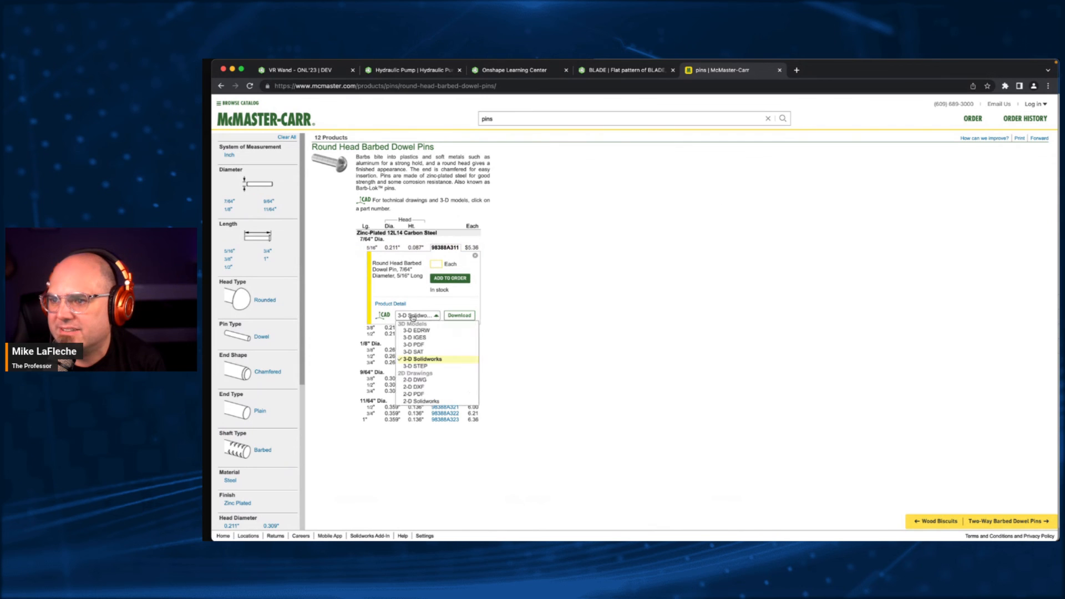
{"action": "left_click", "coordinate": [422, 360]}
{"action": "left_click", "coordinate": [464, 315]}
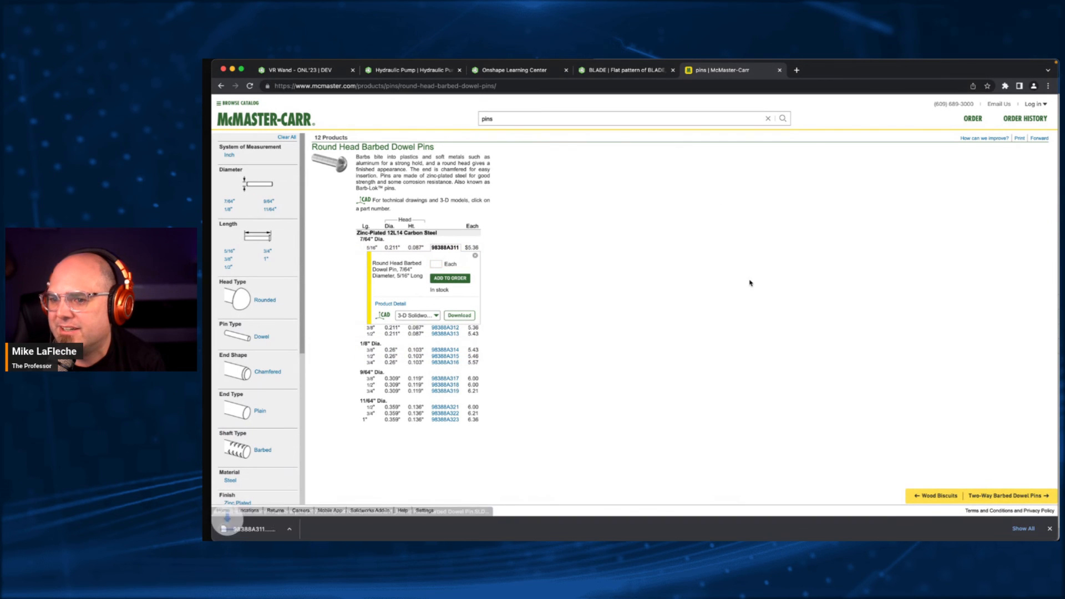
- Switch to the Hydraulic Pump document in Onshape and import the downloaded 98388A311_Round Head Barbed Dowel Pin.SLDPRT file
{"action": "left_click", "coordinate": [395, 71]}
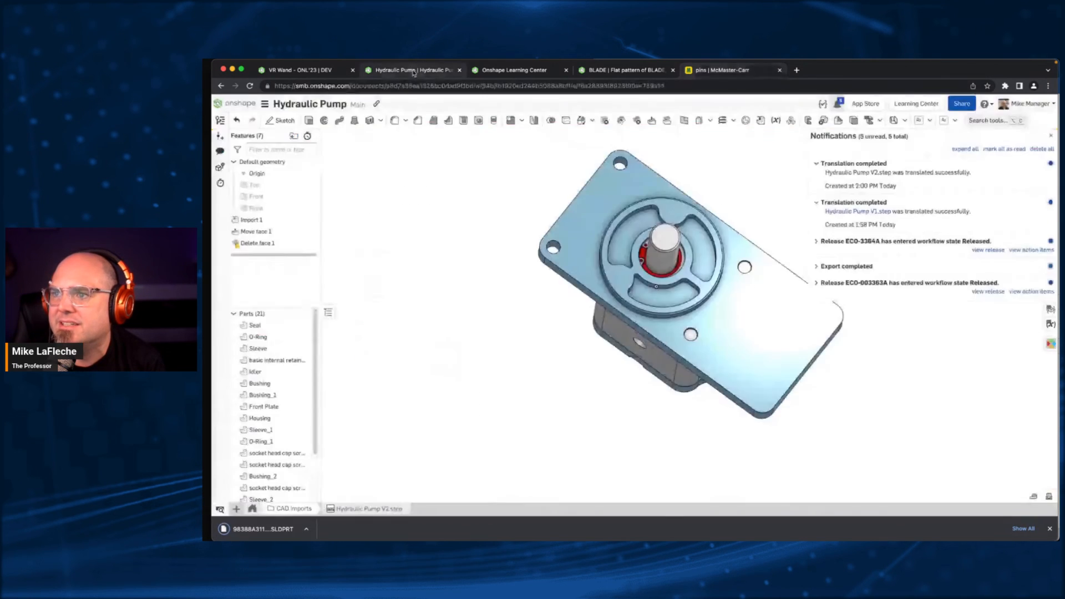
{"action": "left_click", "coordinate": [236, 509]}
{"action": "left_click", "coordinate": [279, 497]}
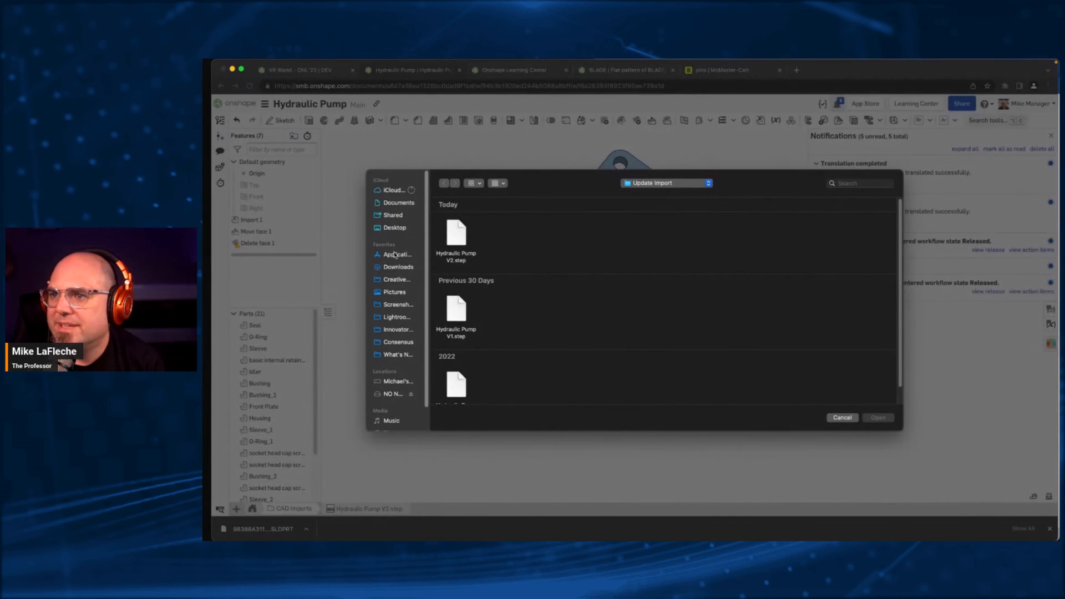
{"action": "left_click", "coordinate": [398, 267]}
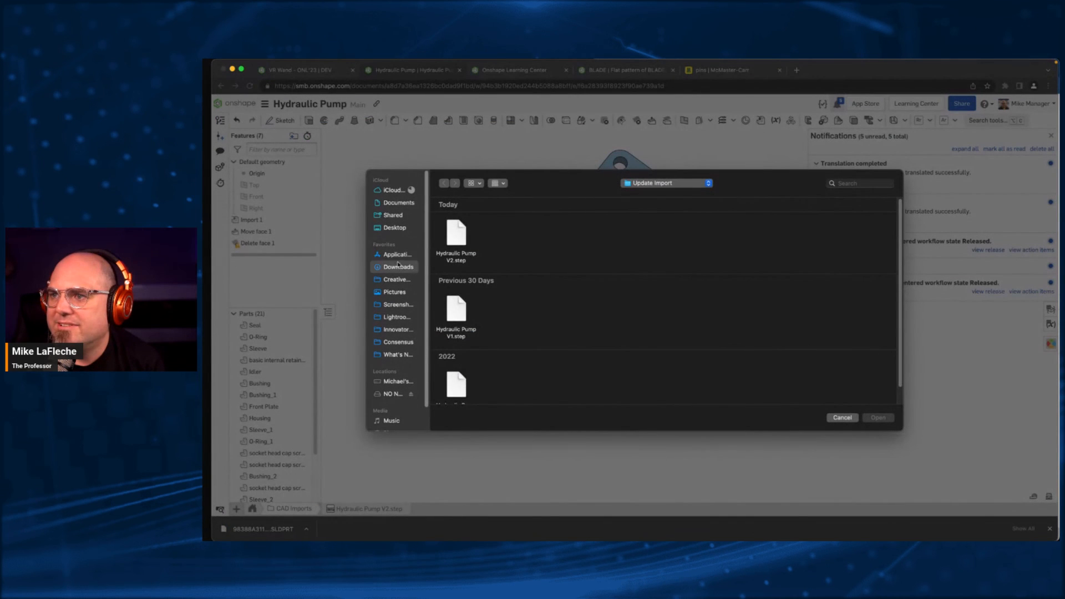
{"action": "left_click", "coordinate": [456, 236]}
{"action": "left_click", "coordinate": [878, 418]}
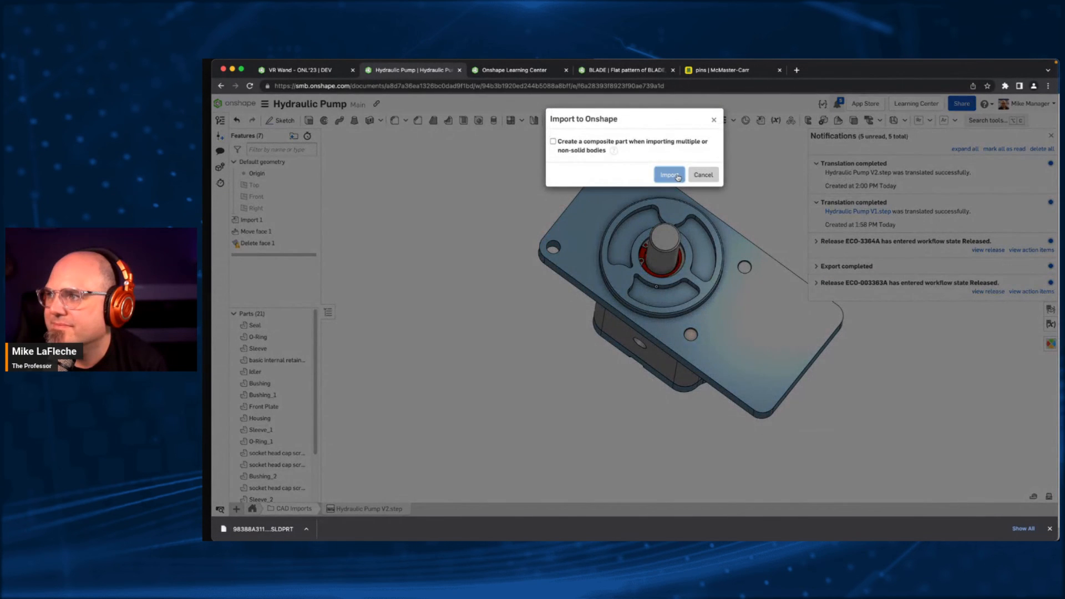
{"action": "left_click", "coordinate": [670, 175]}
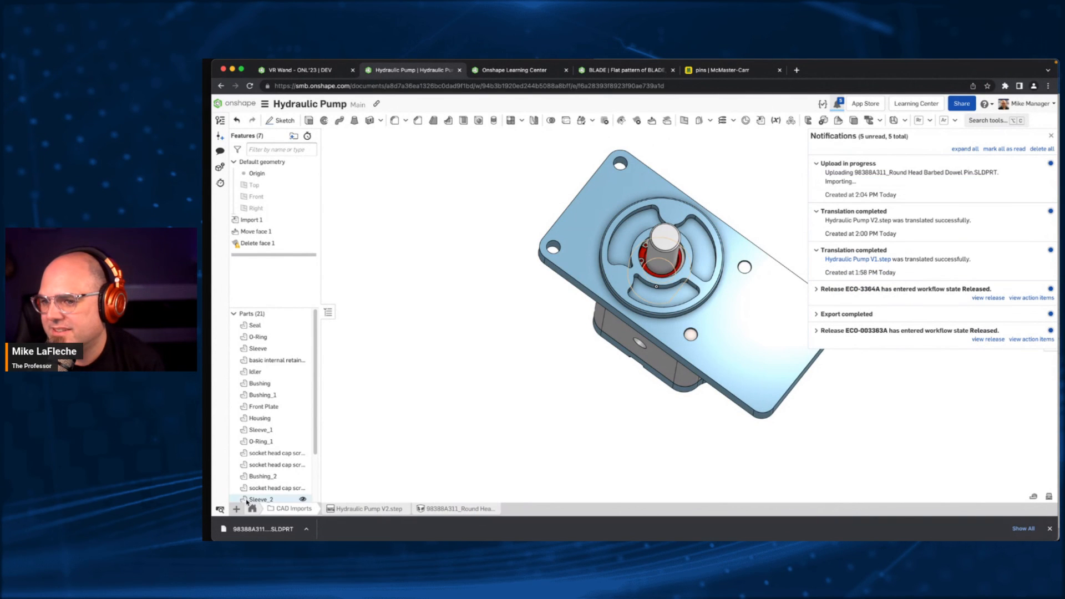
- Filter the document's tabs to Part Studios, open the imported dowel pin, and hide its planes to inspect the part
{"action": "left_click", "coordinate": [220, 509]}
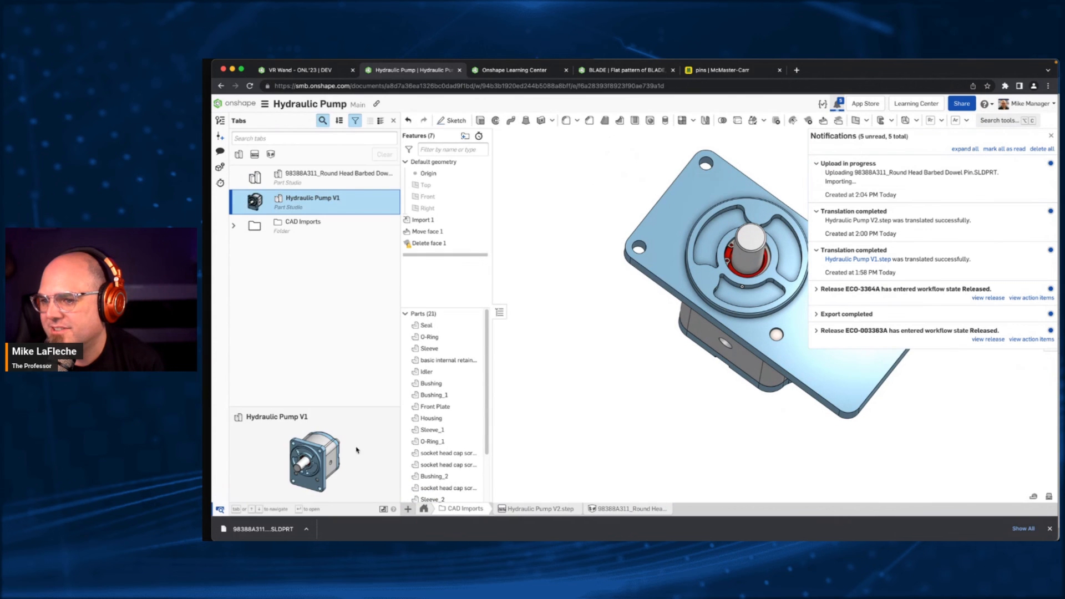
{"action": "left_click", "coordinate": [239, 154]}
{"action": "left_click", "coordinate": [332, 175]}
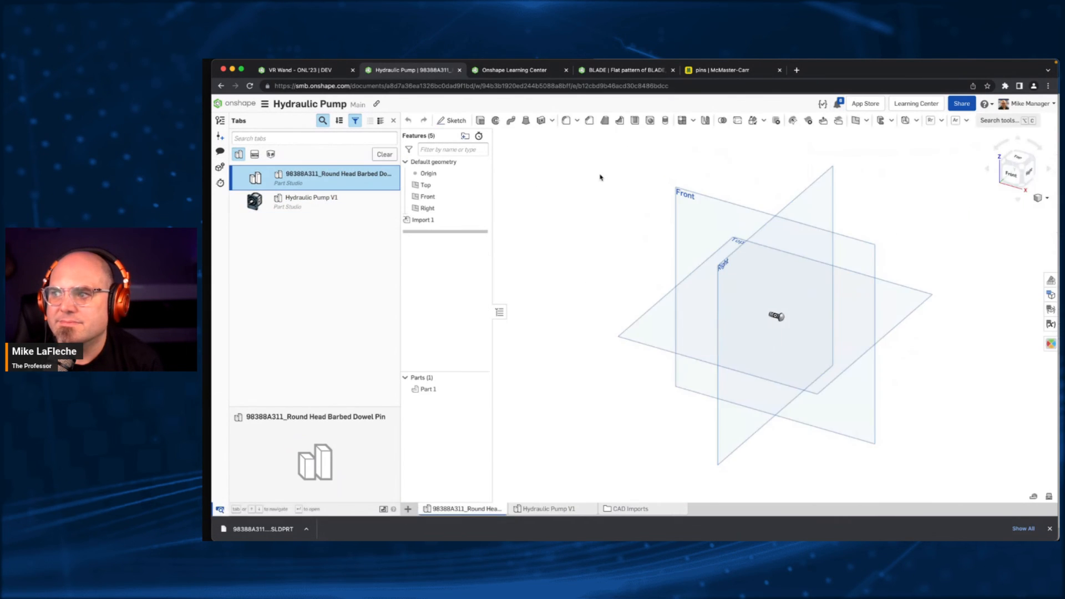
{"action": "key", "text": "p"}
{"action": "key", "text": "f"}
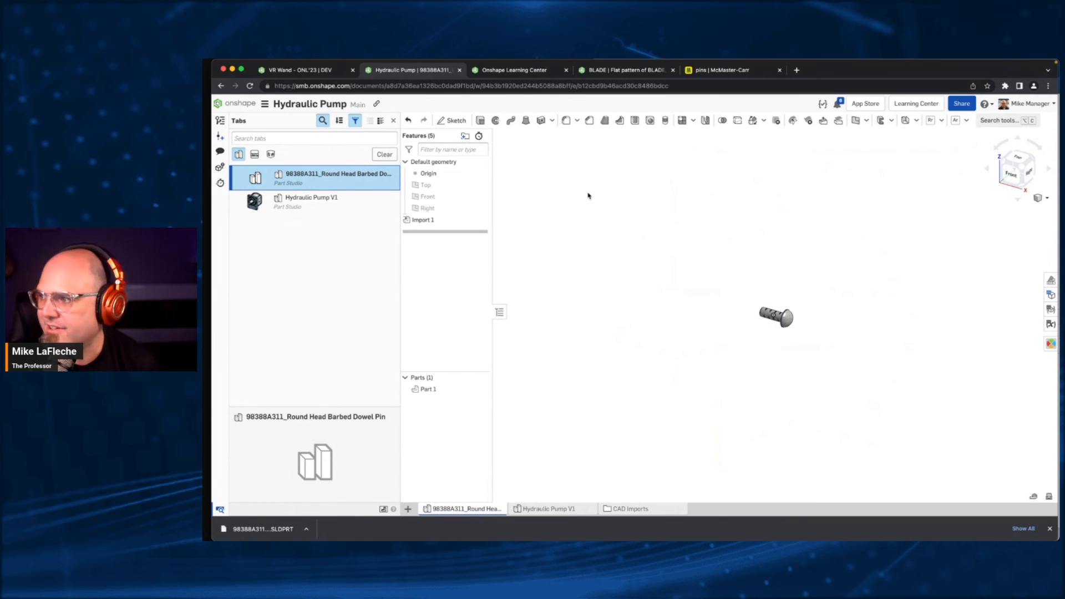
{"action": "right_click_drag", "start_coordinate": [721, 226], "coordinate": [611, 316]}
{"action": "scroll", "coordinate": [613, 317], "scroll_direction": "down", "scroll_amount": 5}
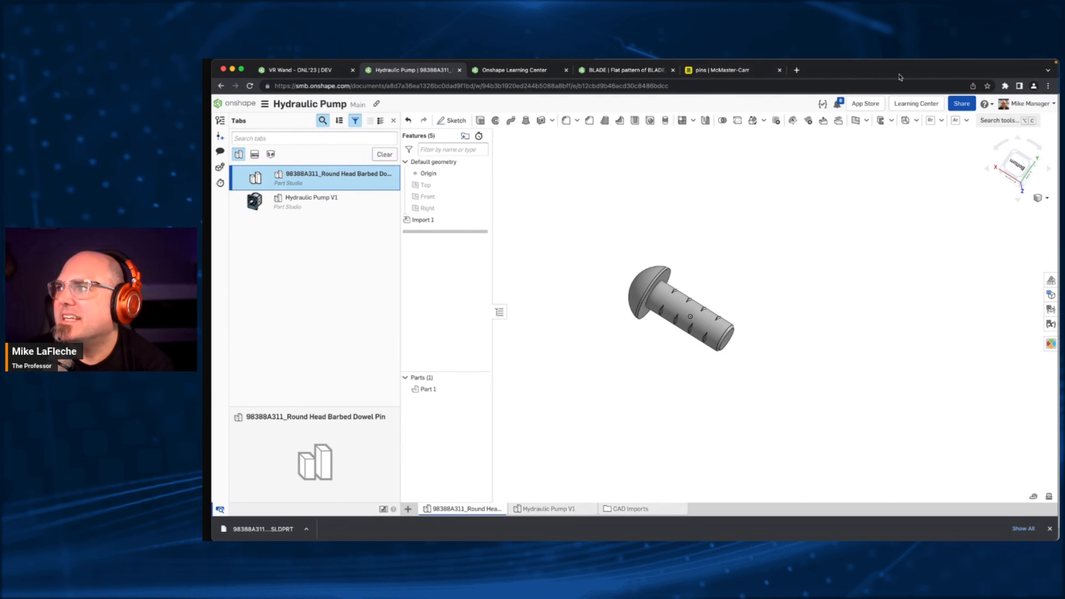
{"action": "left_click", "coordinate": [1049, 87]}
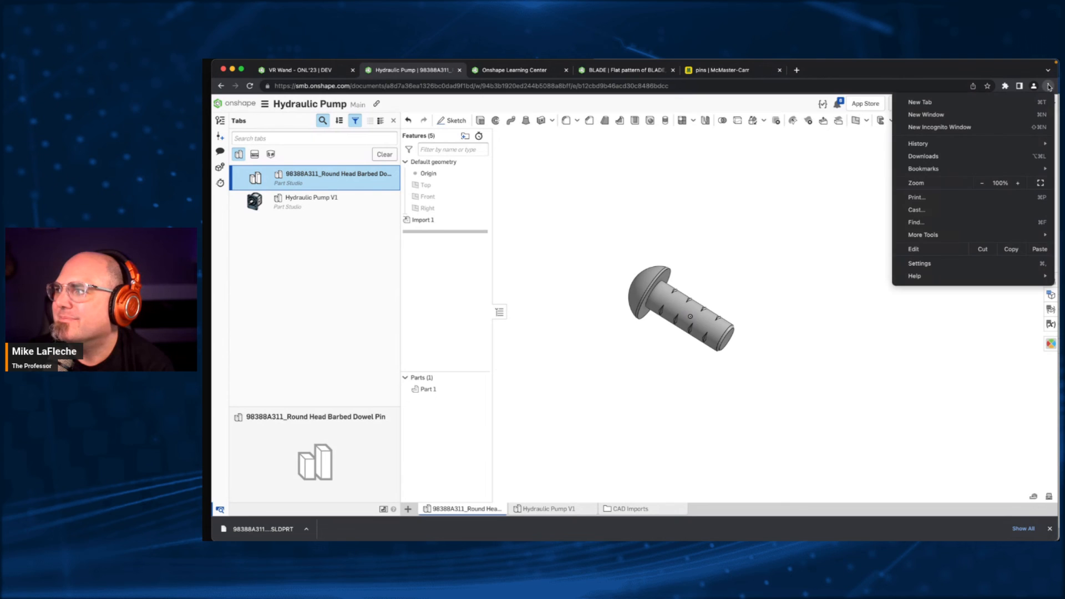
{"action": "mouse_move", "coordinate": [935, 237]}
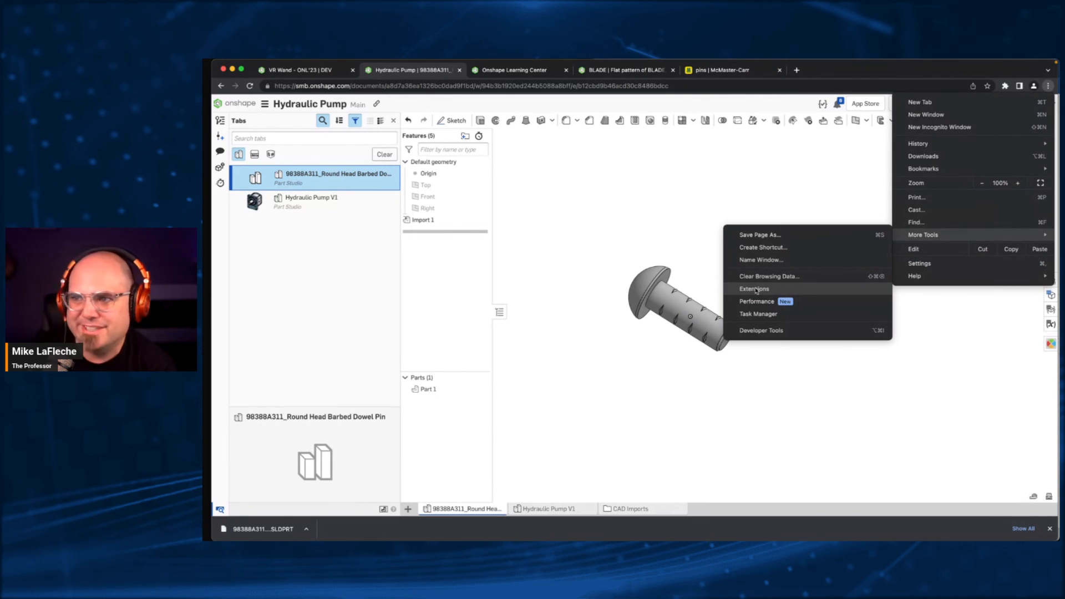
{"action": "left_click", "coordinate": [774, 427]}
- Dismiss the browser's downloads bar and open the Onshape Free plan page at onshape.com/free
{"action": "left_click", "coordinate": [1050, 529]}
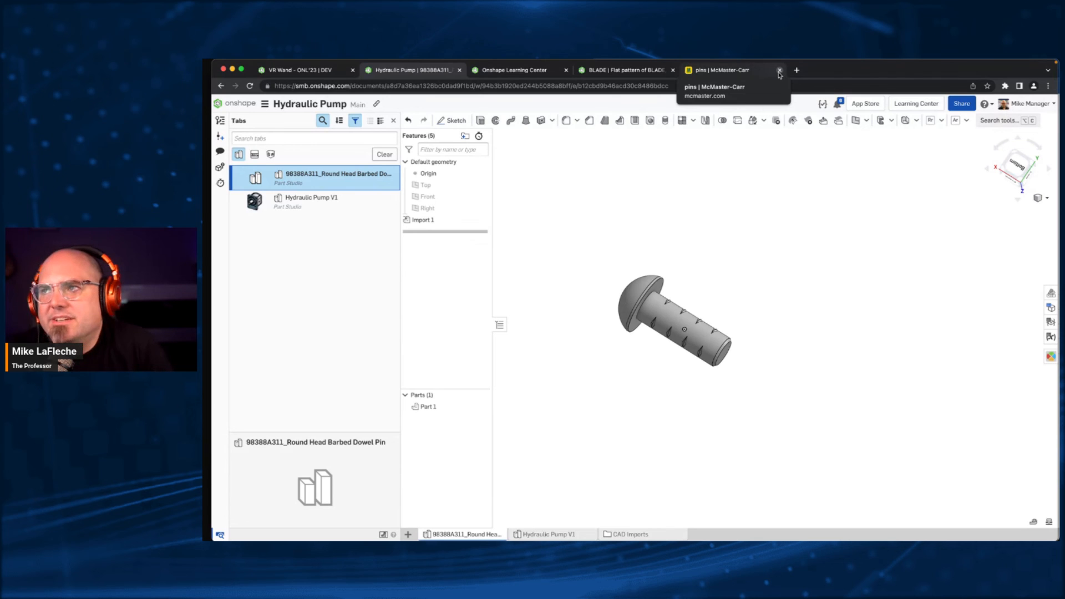
{"action": "left_click", "coordinate": [491, 84]}
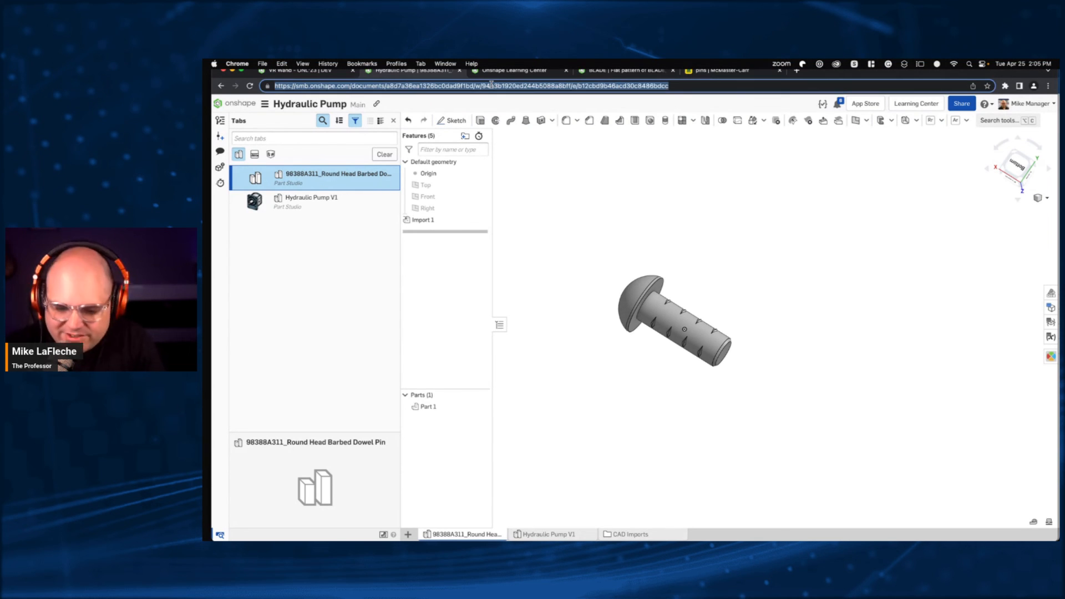
{"action": "type", "text": "onshape."}
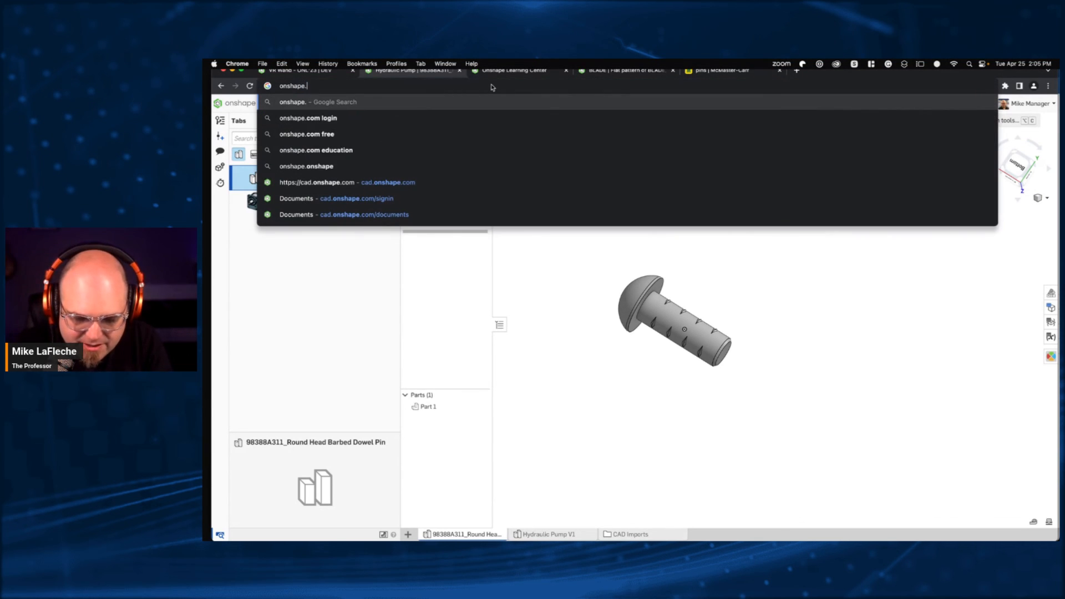
{"action": "type", "text": "com/fre"}
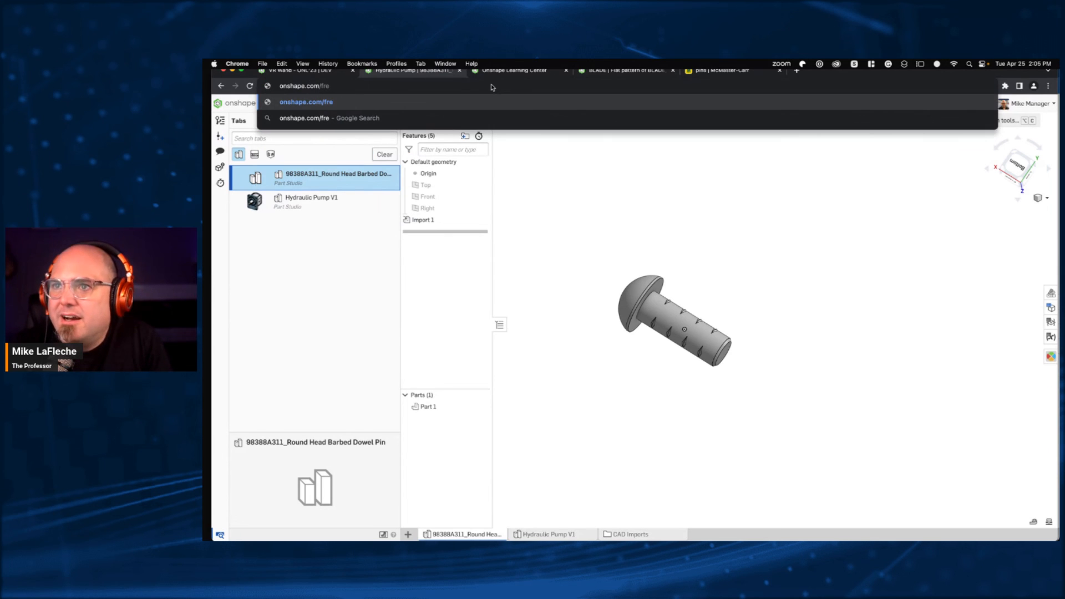
{"action": "type", "text": "e"}
{"action": "key", "text": "Return"}
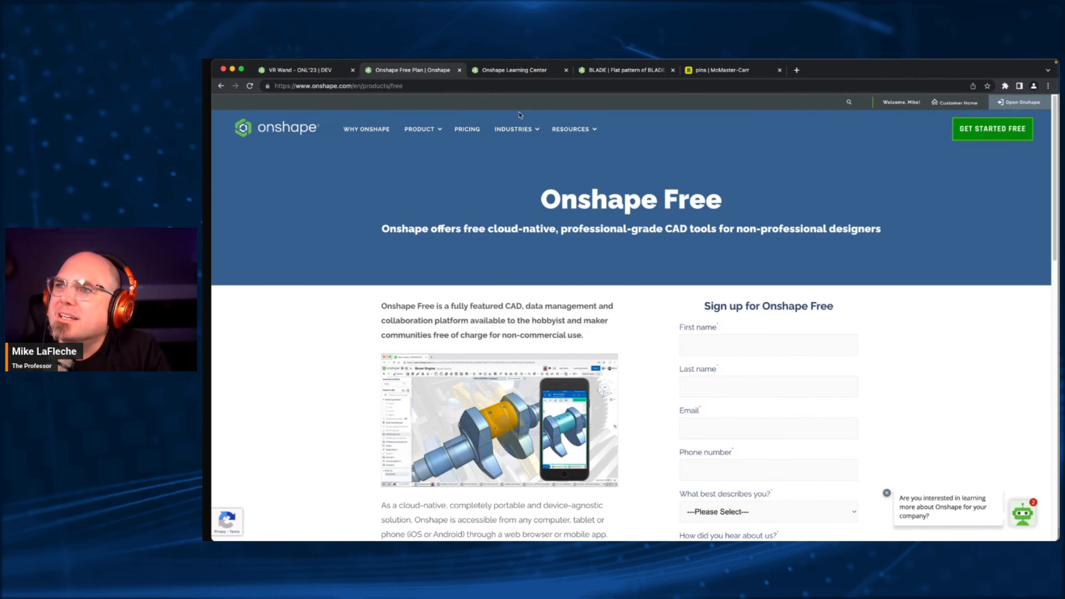
- Close the Onshape Free, Learning Center, BLADE and McMaster-Carr browser tabs, and return from the VR Wand document to the documents list
{"action": "left_click", "coordinate": [459, 70]}
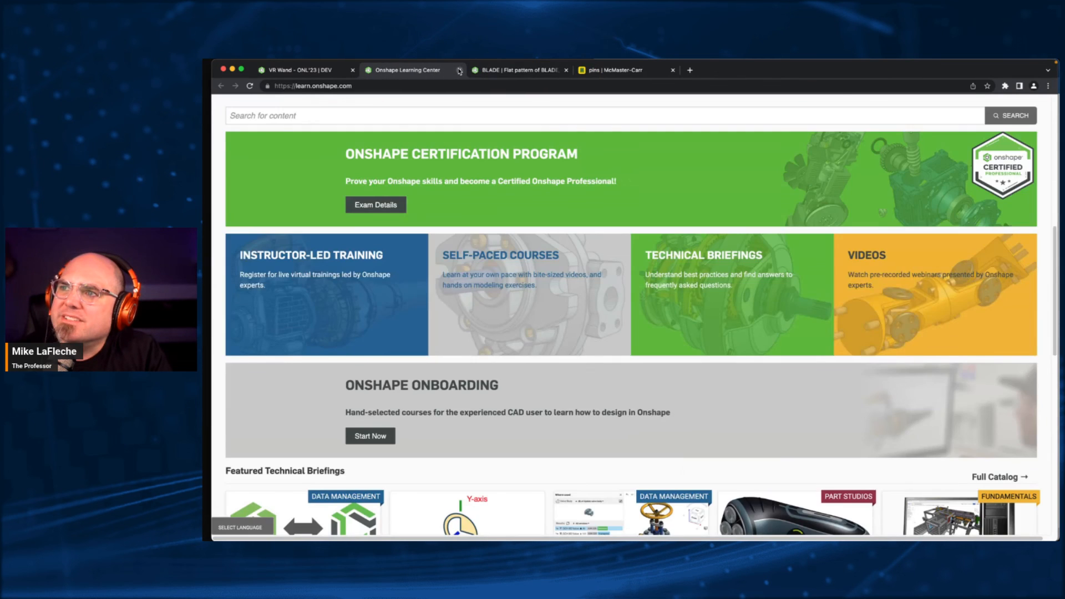
{"action": "left_click", "coordinate": [459, 70]}
{"action": "left_click", "coordinate": [459, 70]}
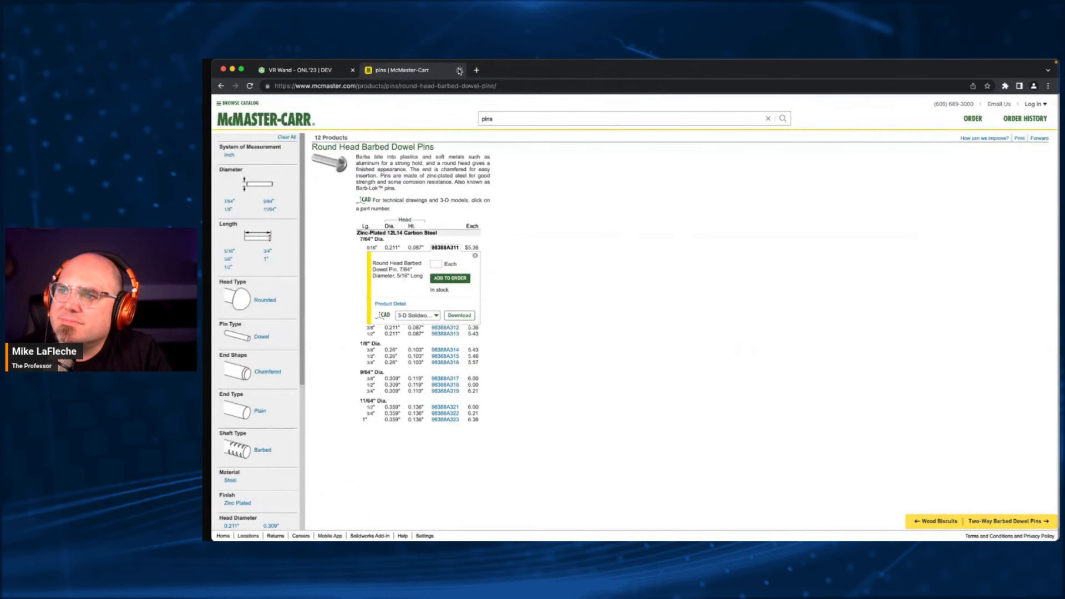
{"action": "left_click", "coordinate": [460, 70]}
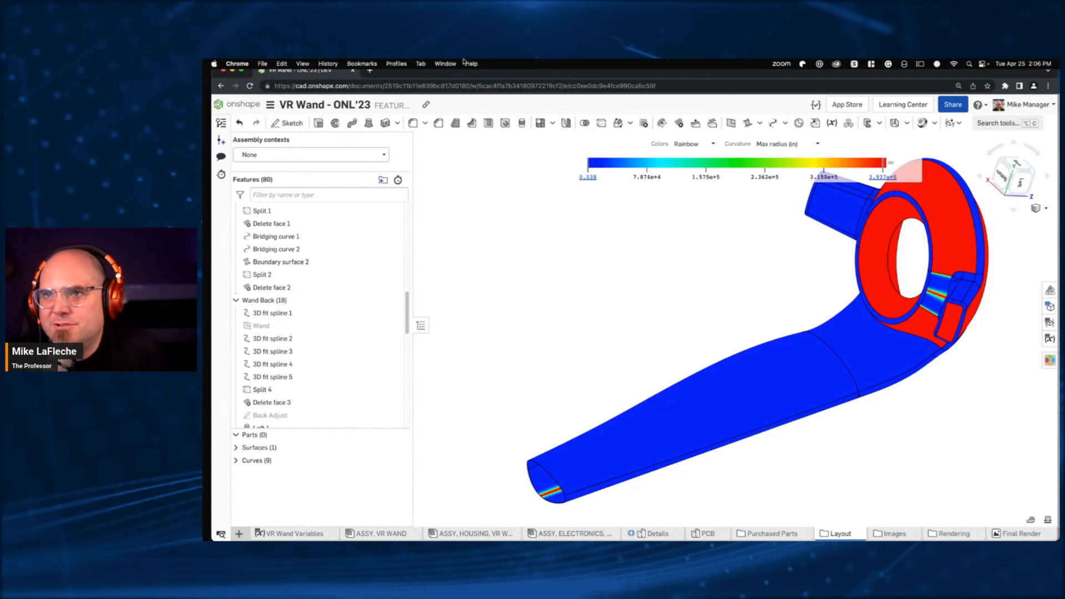
{"action": "left_click", "coordinate": [232, 104]}
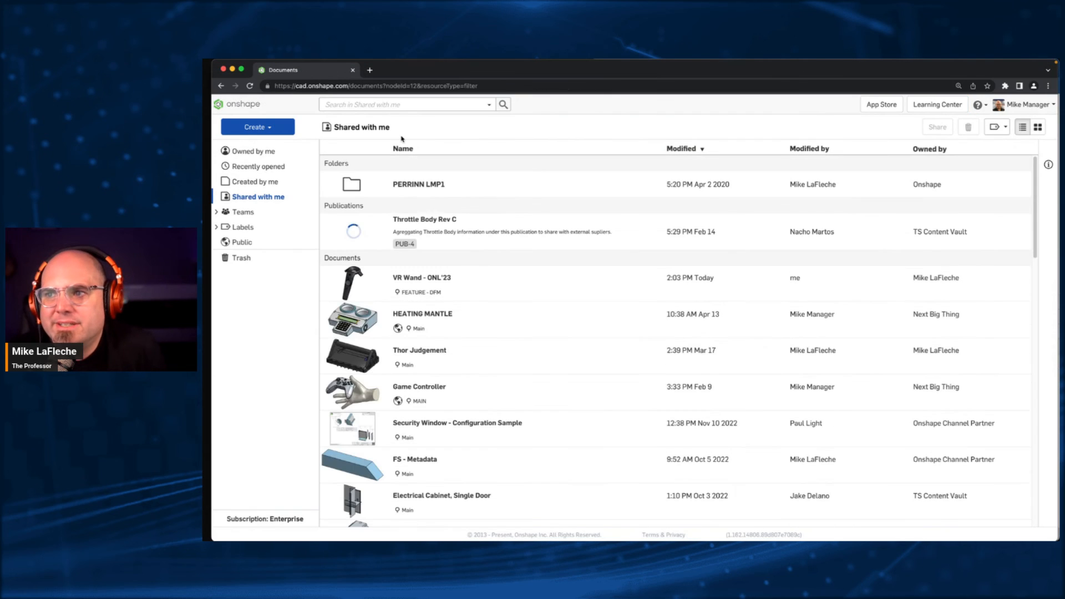